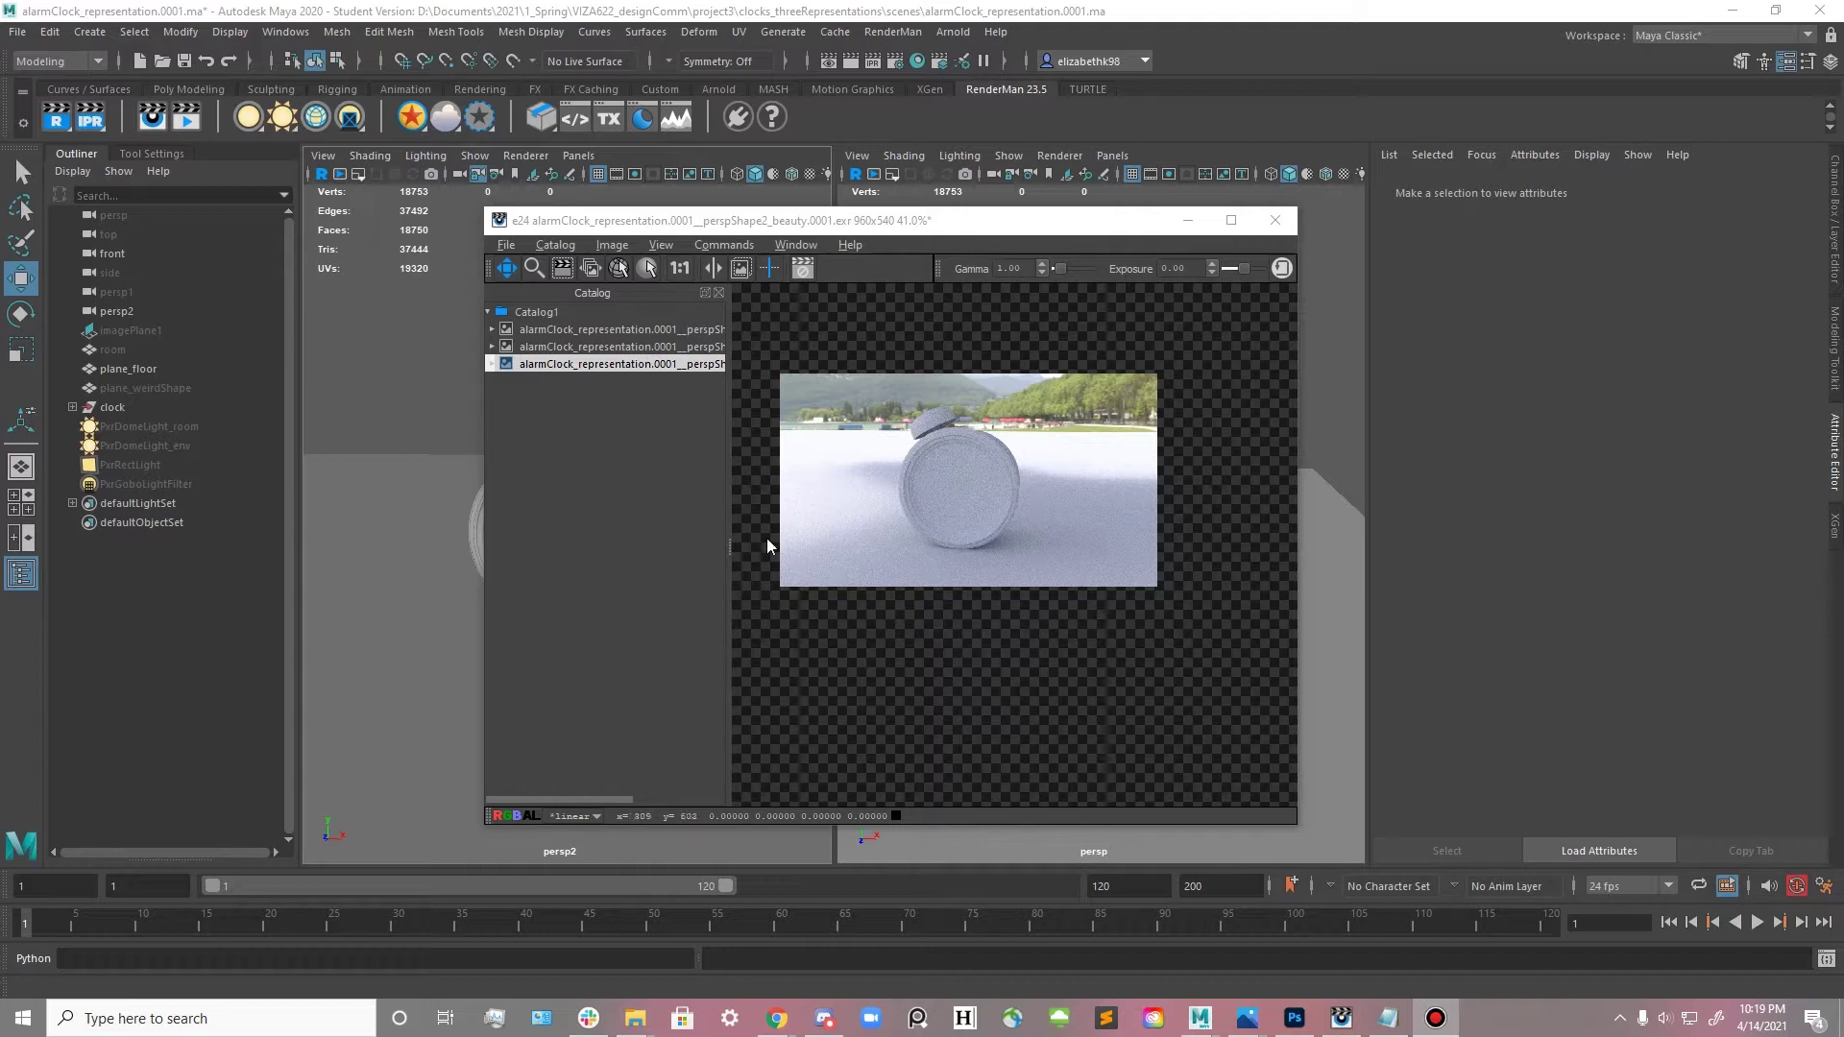
- Compare the second and third alarm clock renders in the render catalog and minimize the render viewer
left_click(634, 349)
scroll(1005, 500, "up", 2)
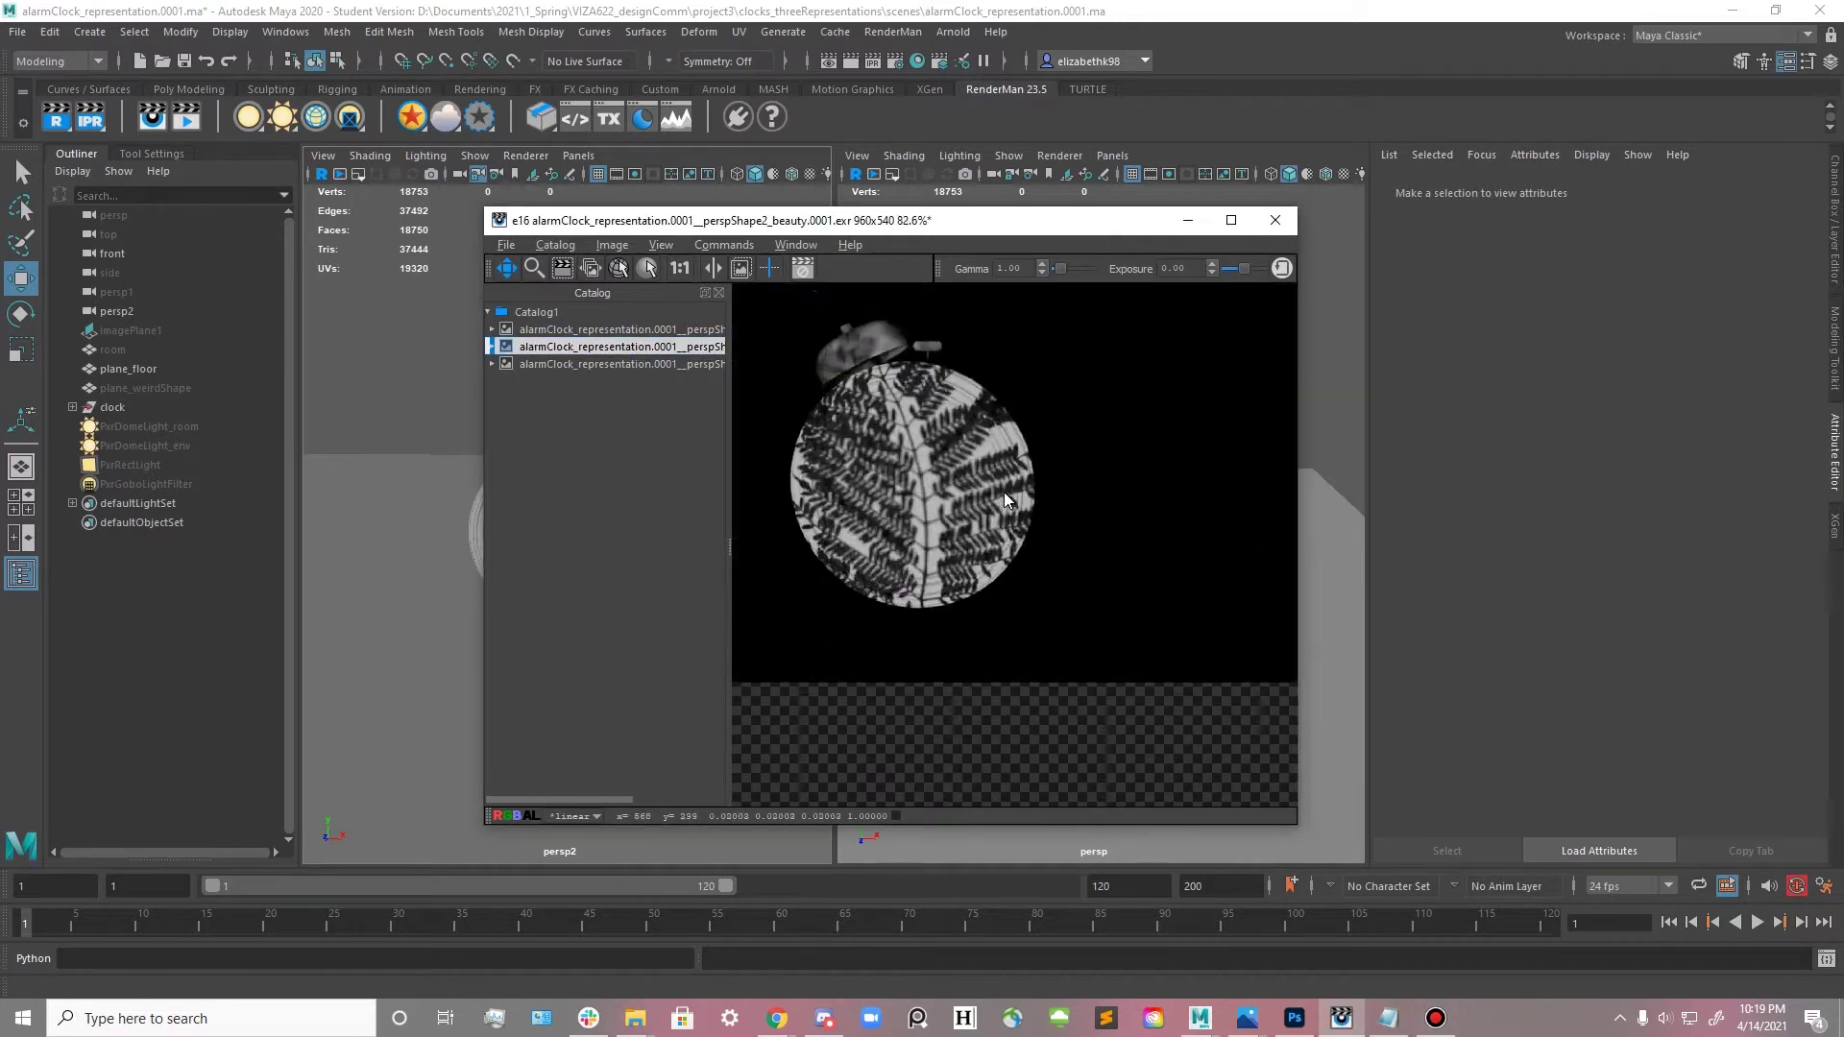
scroll(1005, 493, "up", 1)
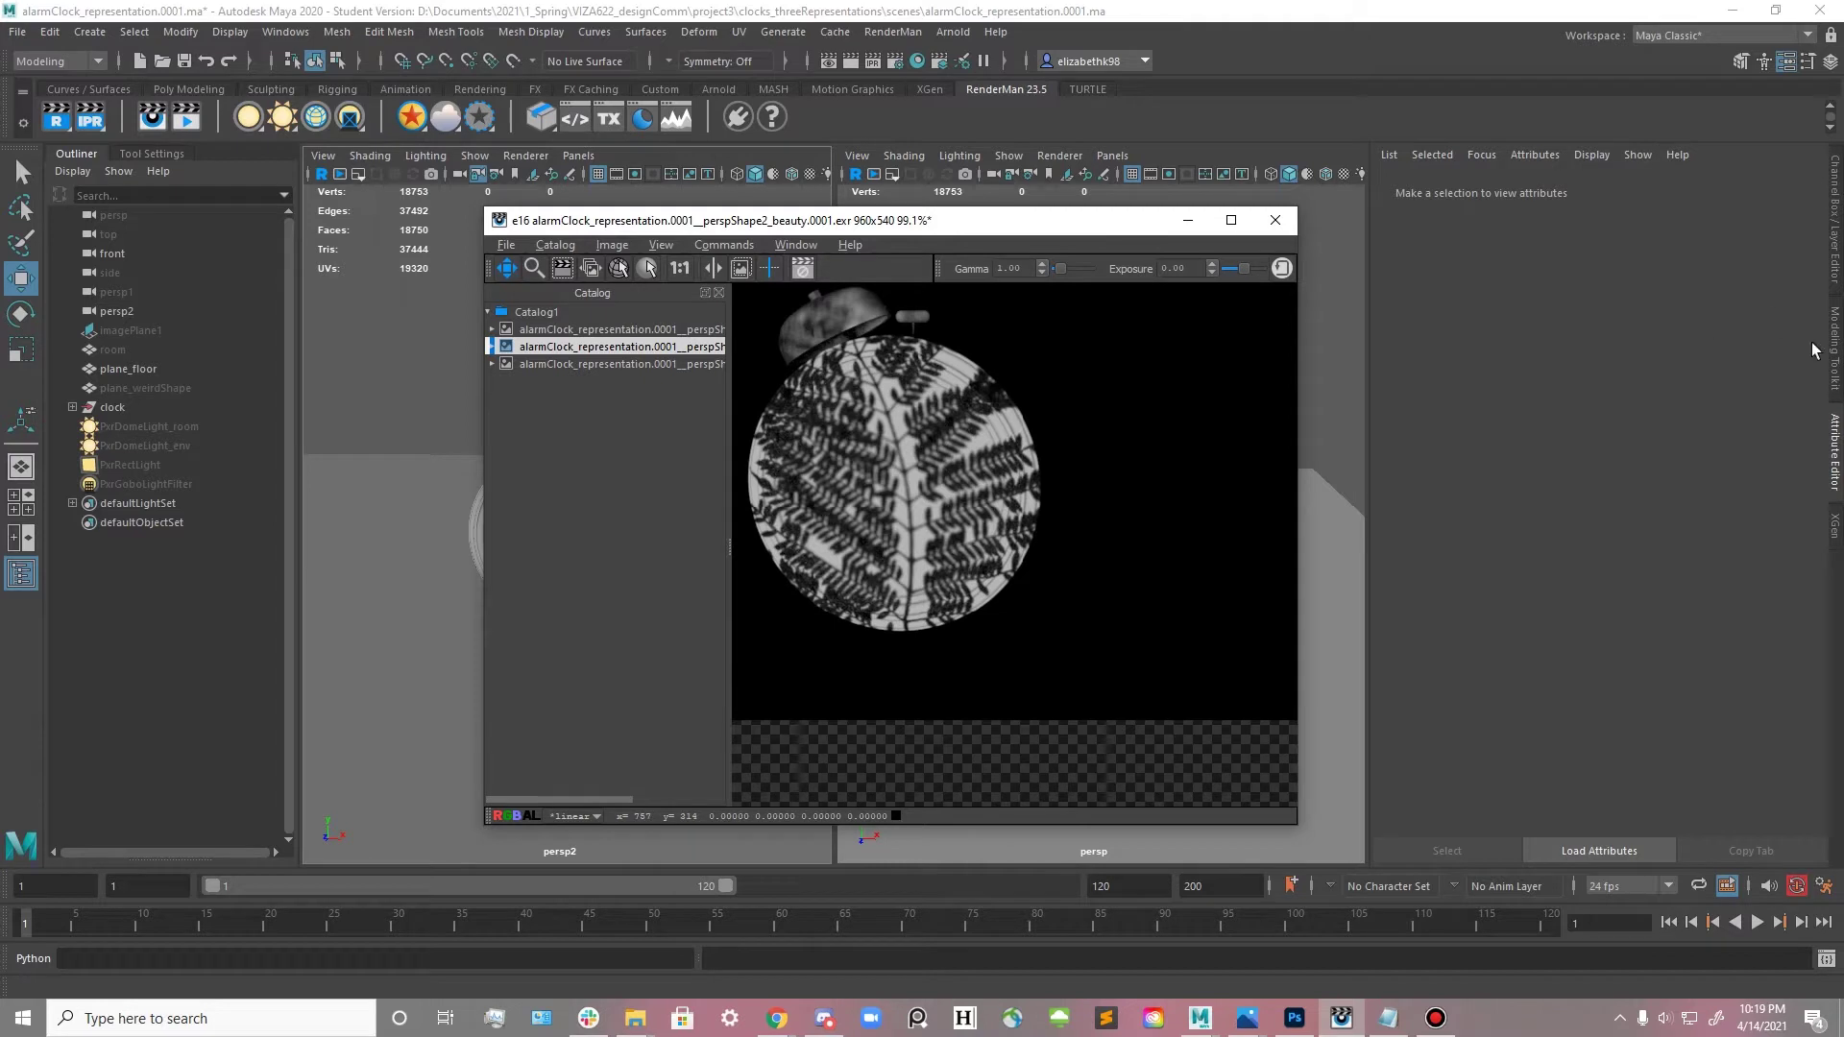
left_click(659, 365)
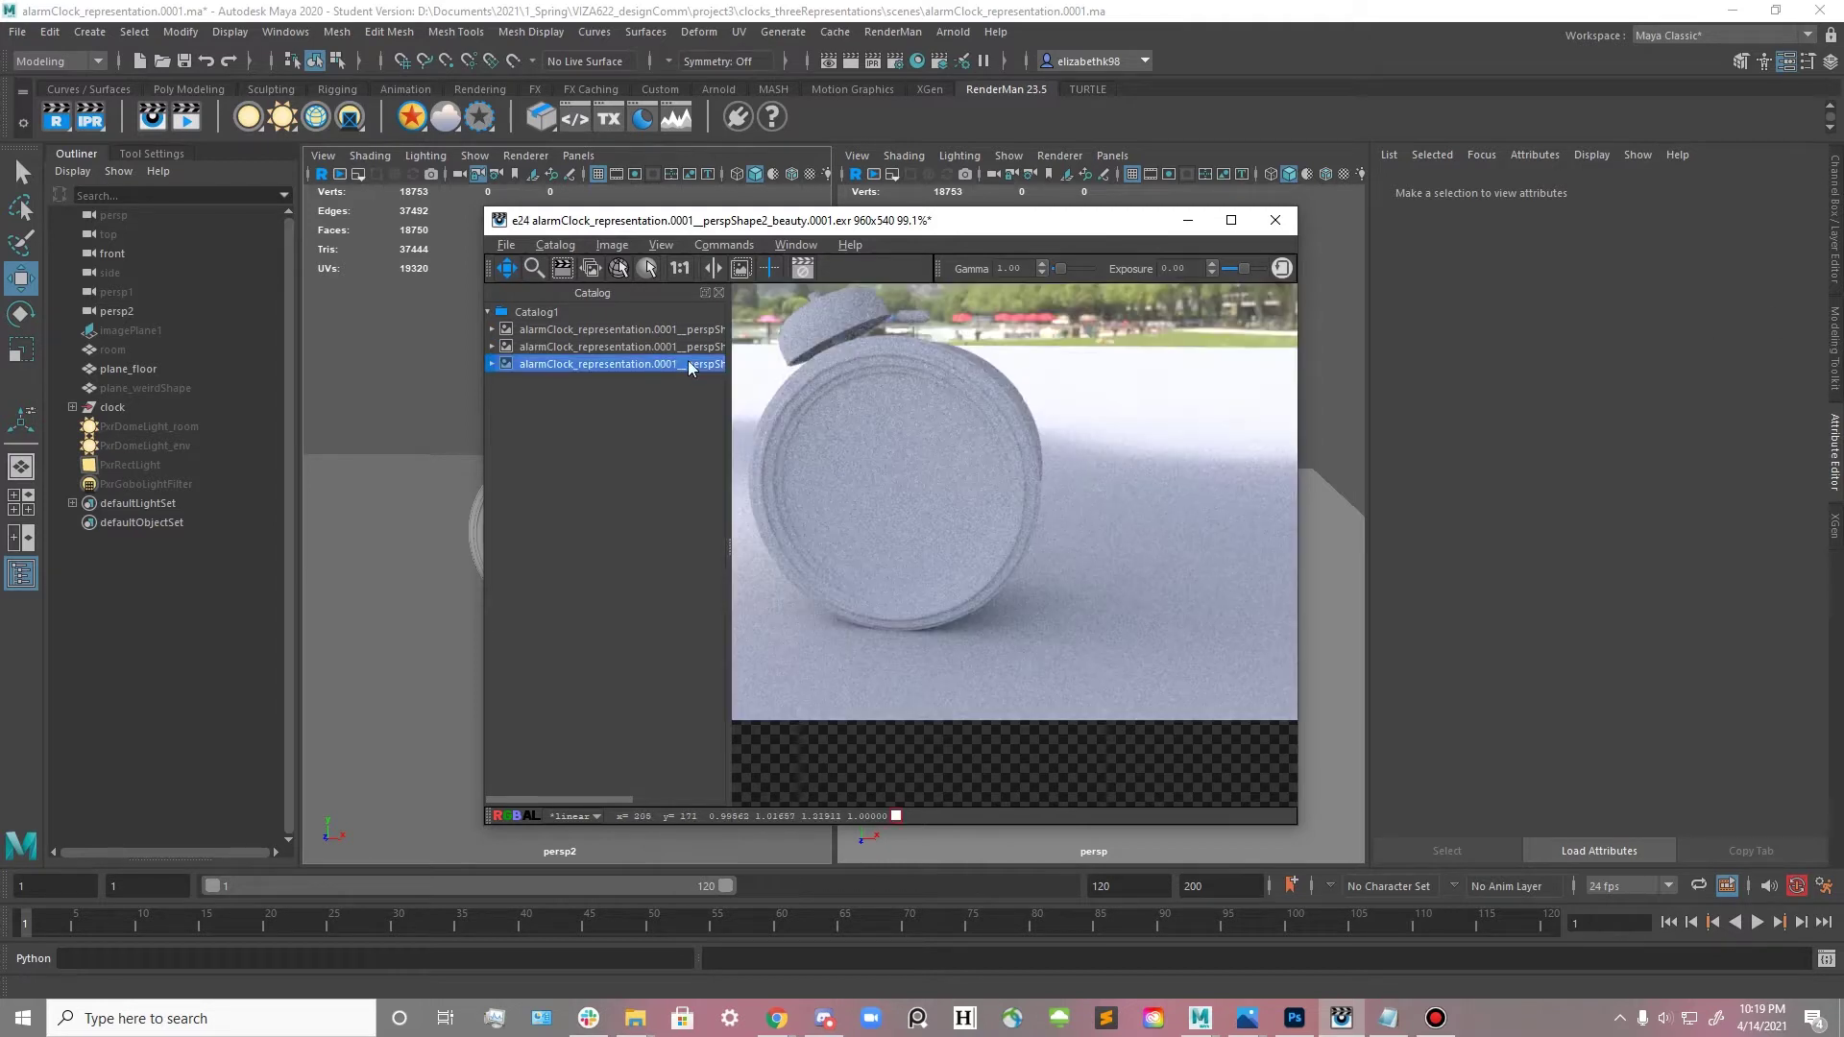
scroll(1050, 554, "down", 2)
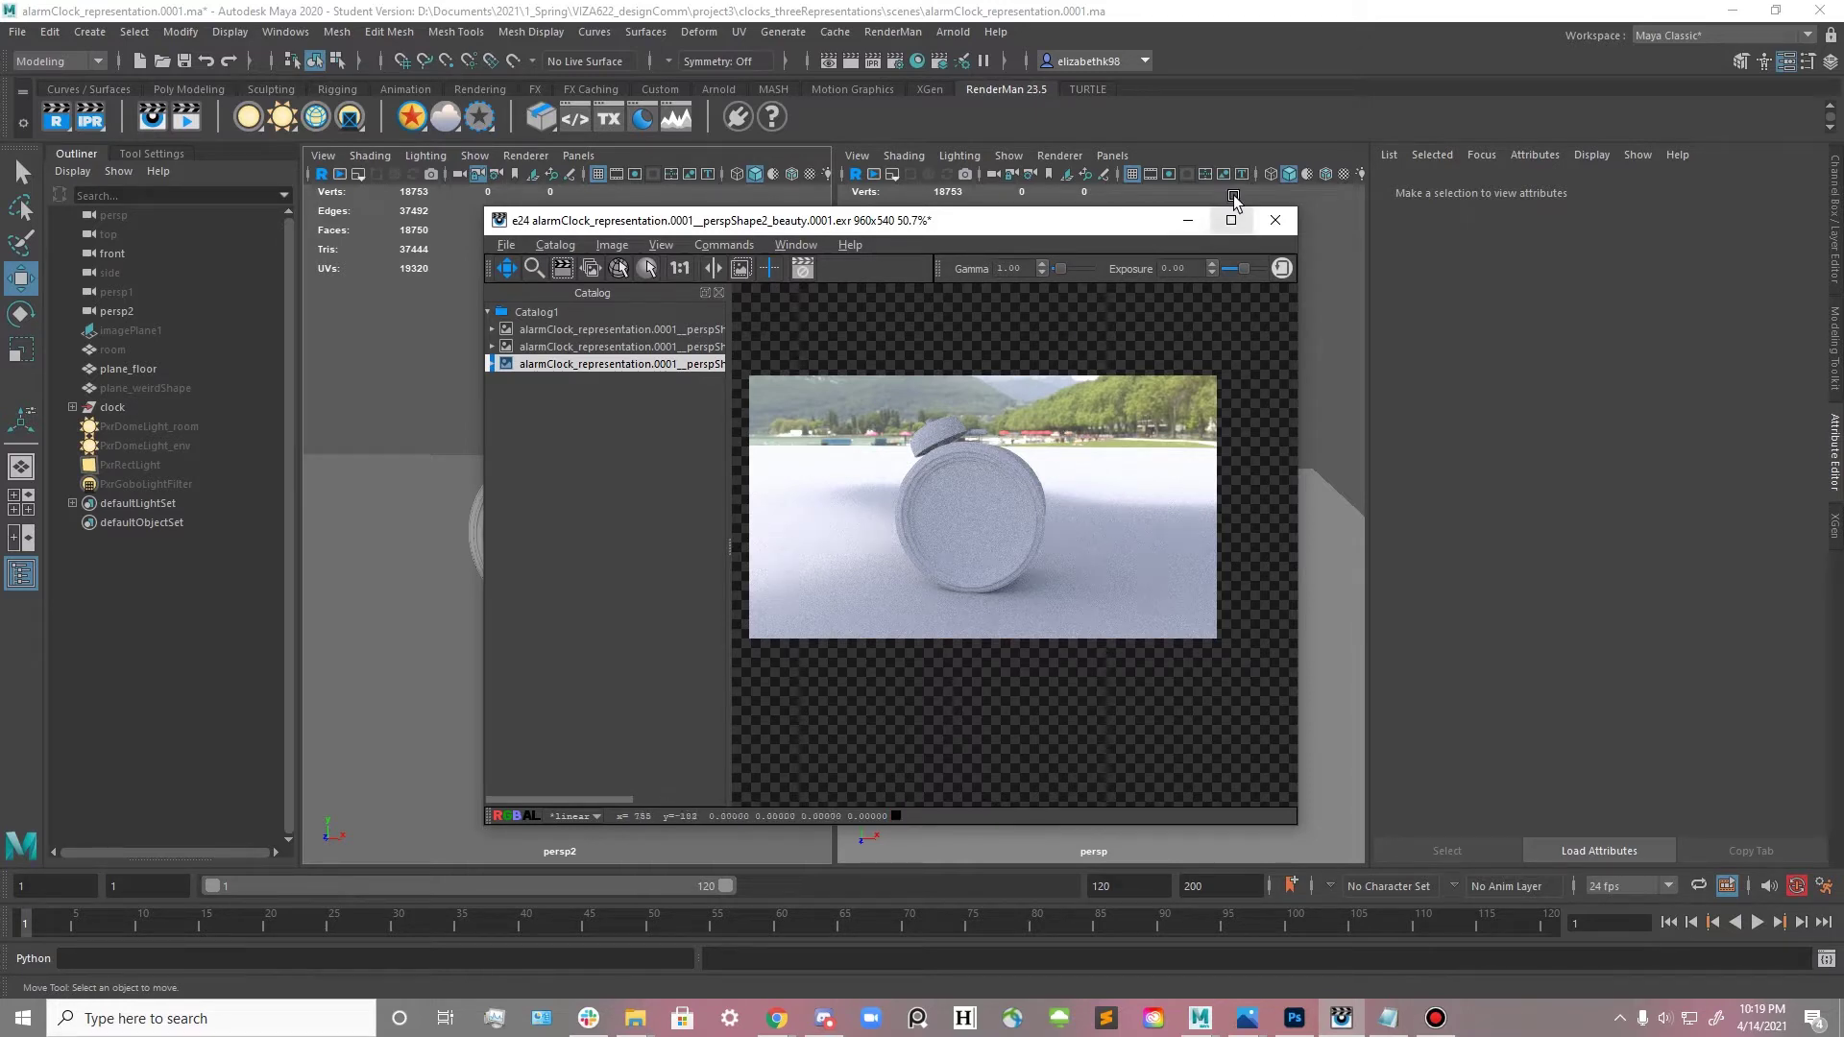
left_click(1189, 222)
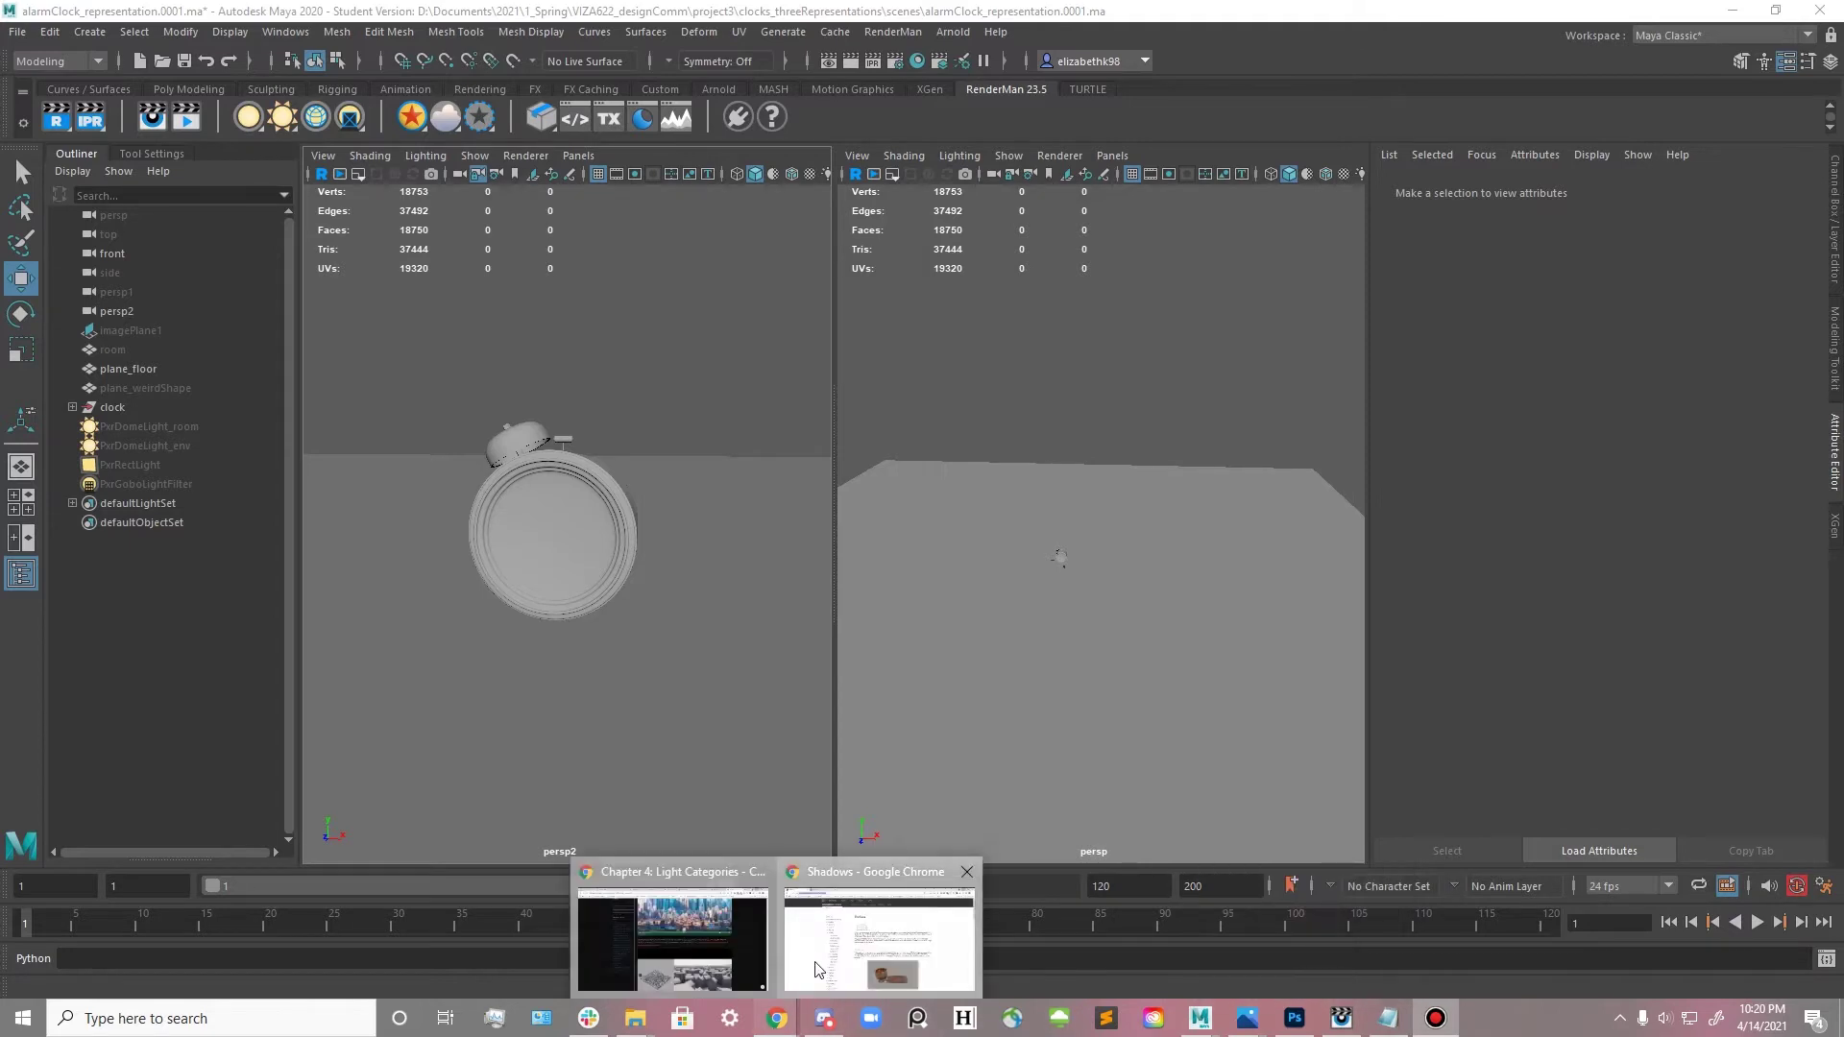
- Switch to Chrome and review the Thin Shadows and Trace Light Paths examples in the RenderMan Shadows documentation
left_click(819, 969)
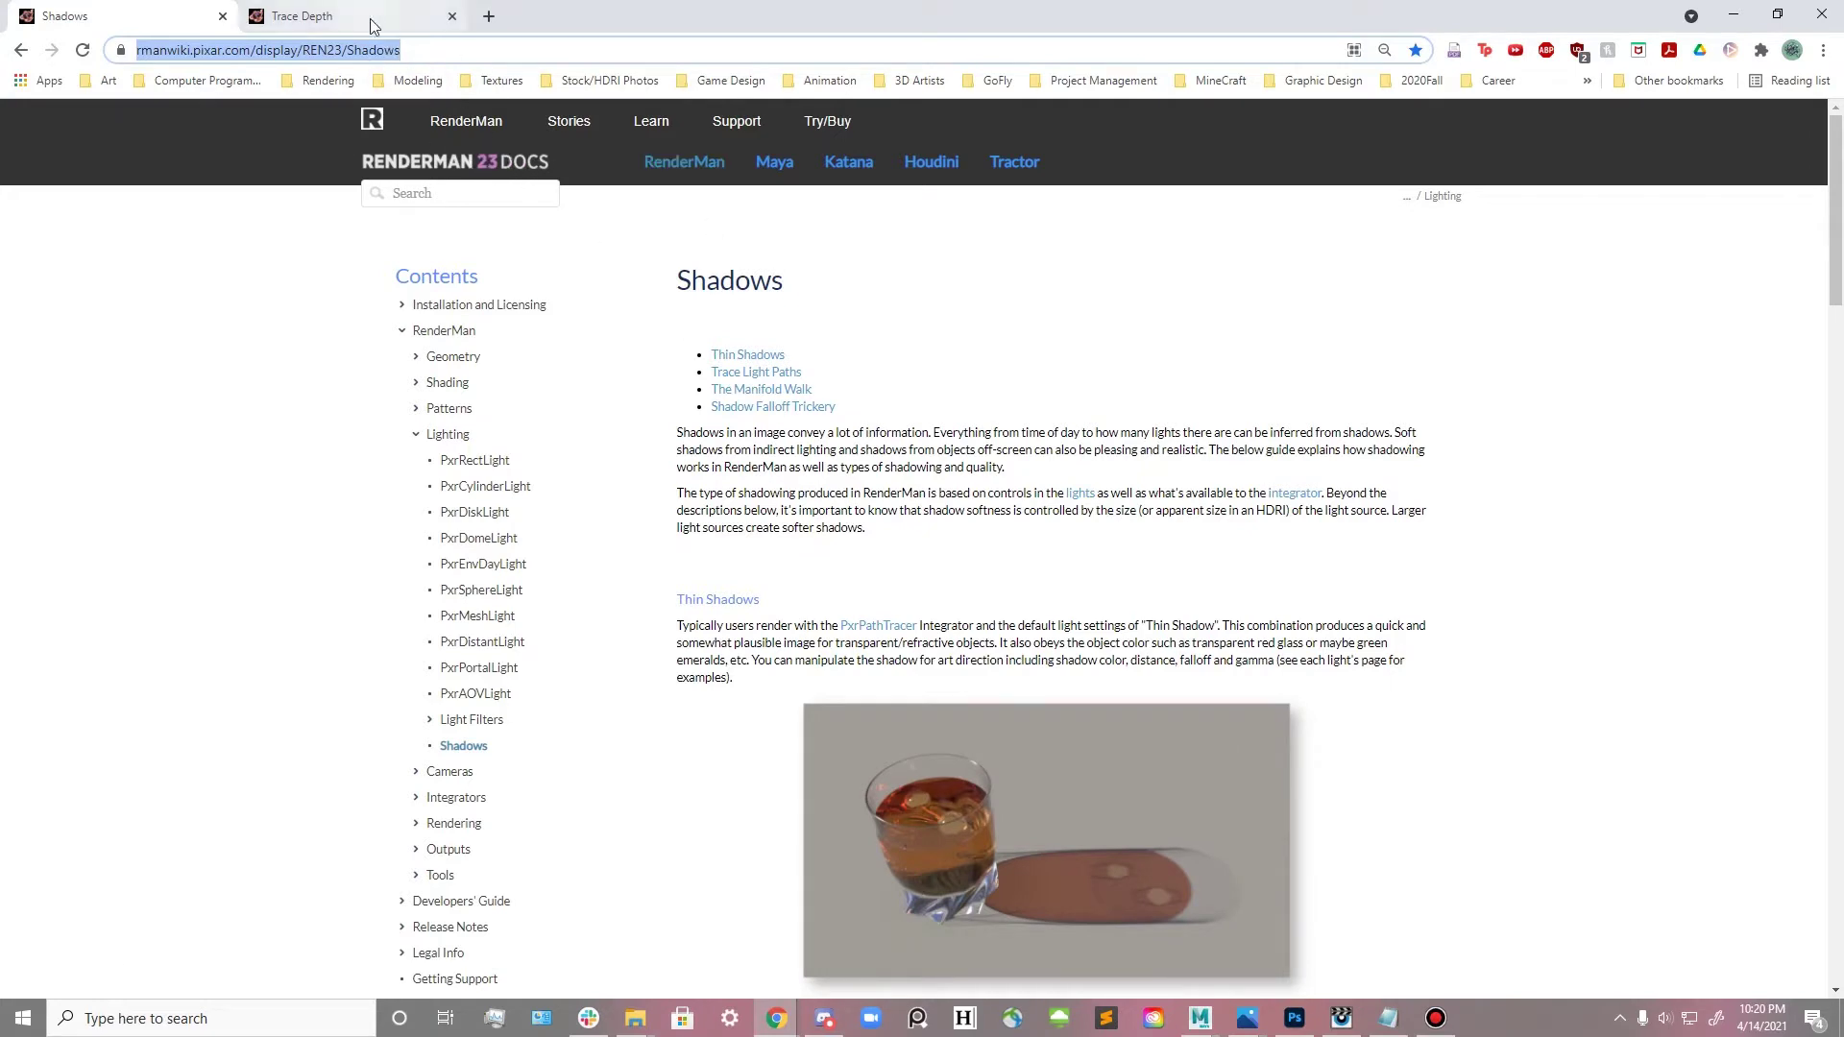
scroll(862, 338, "down", 1)
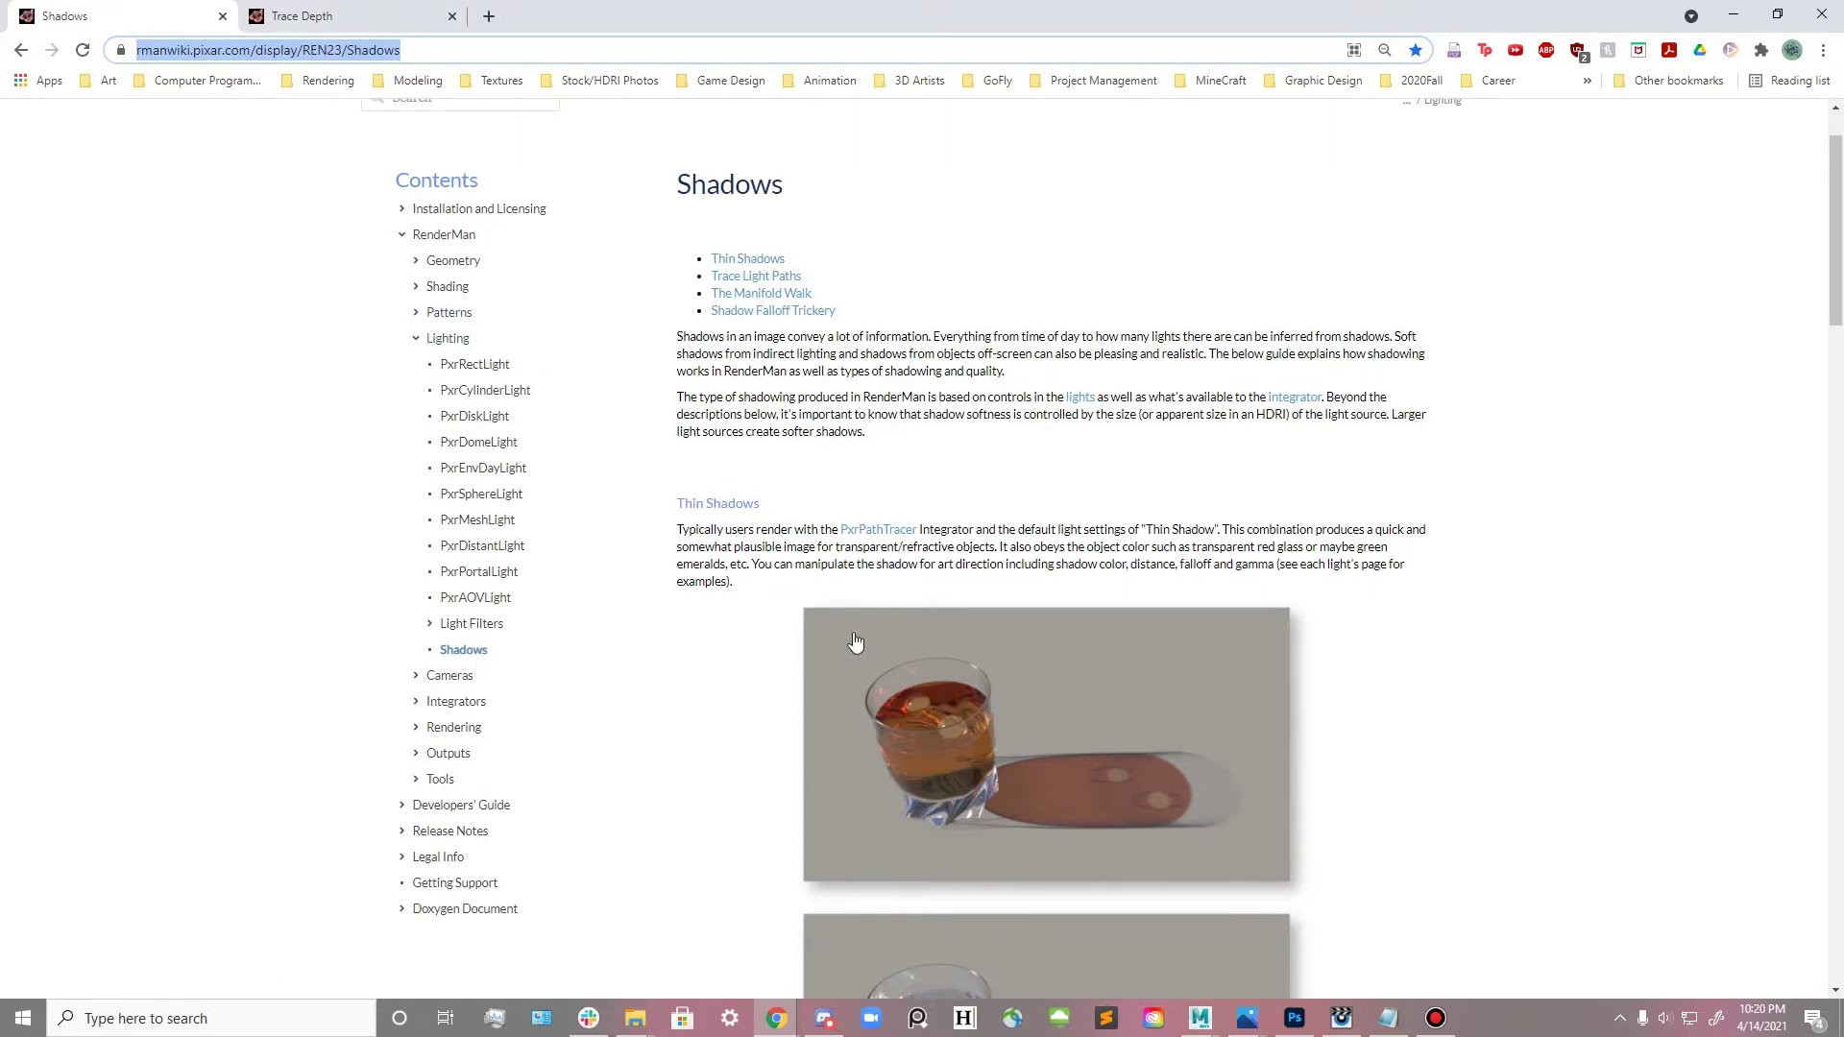
scroll(940, 613, "down", 7)
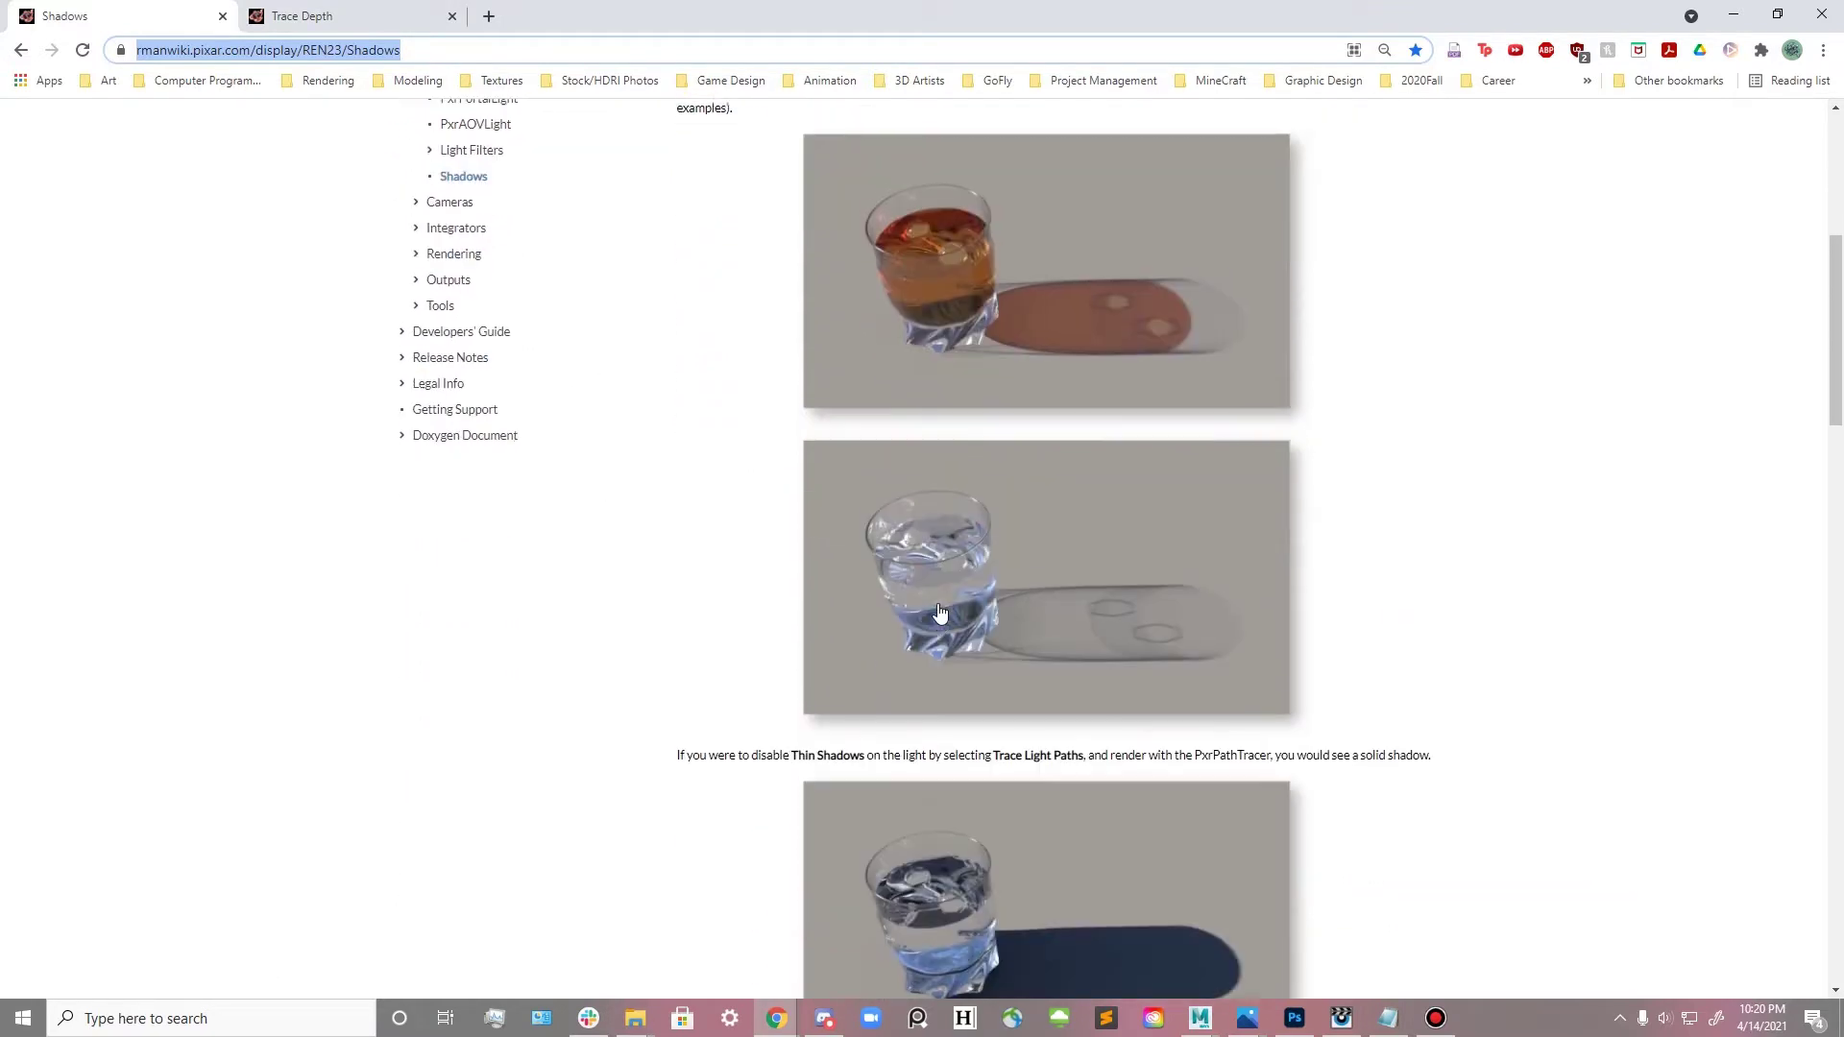
scroll(939, 613, "down", 4)
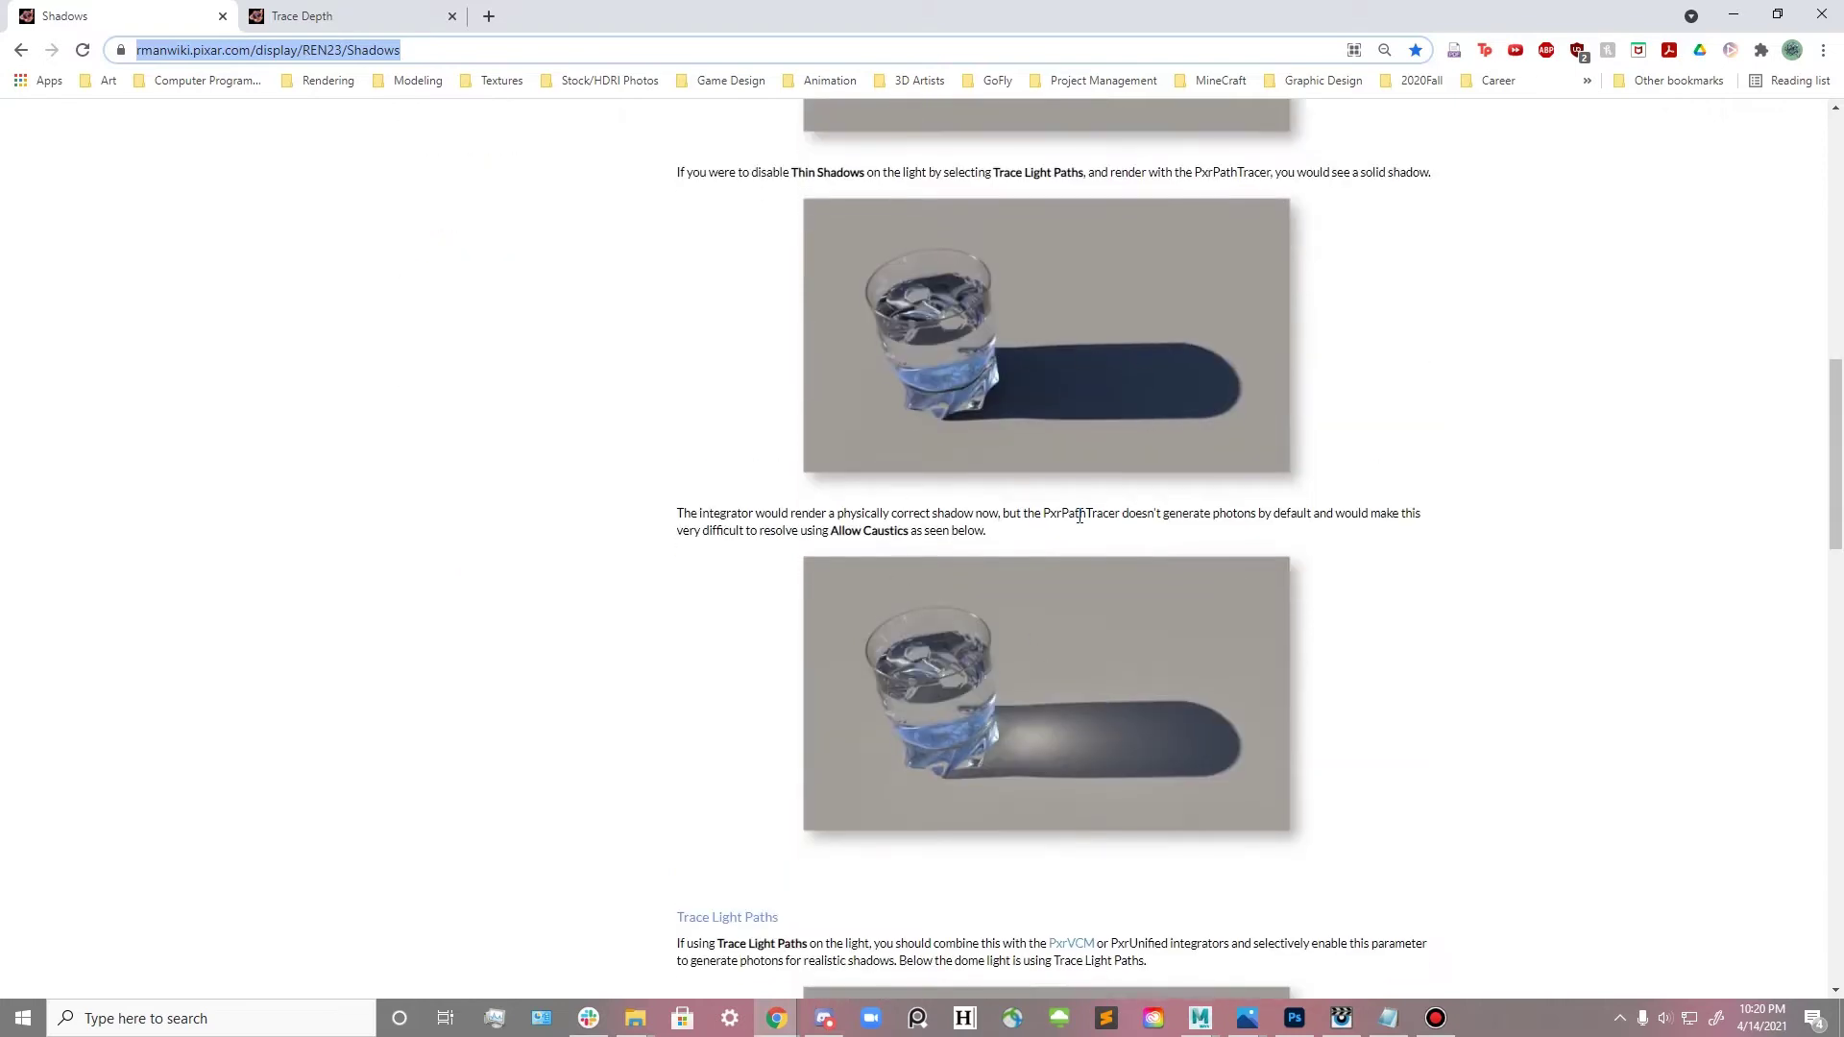
scroll(1037, 658, "down", 8)
scroll(907, 525, "down", 9)
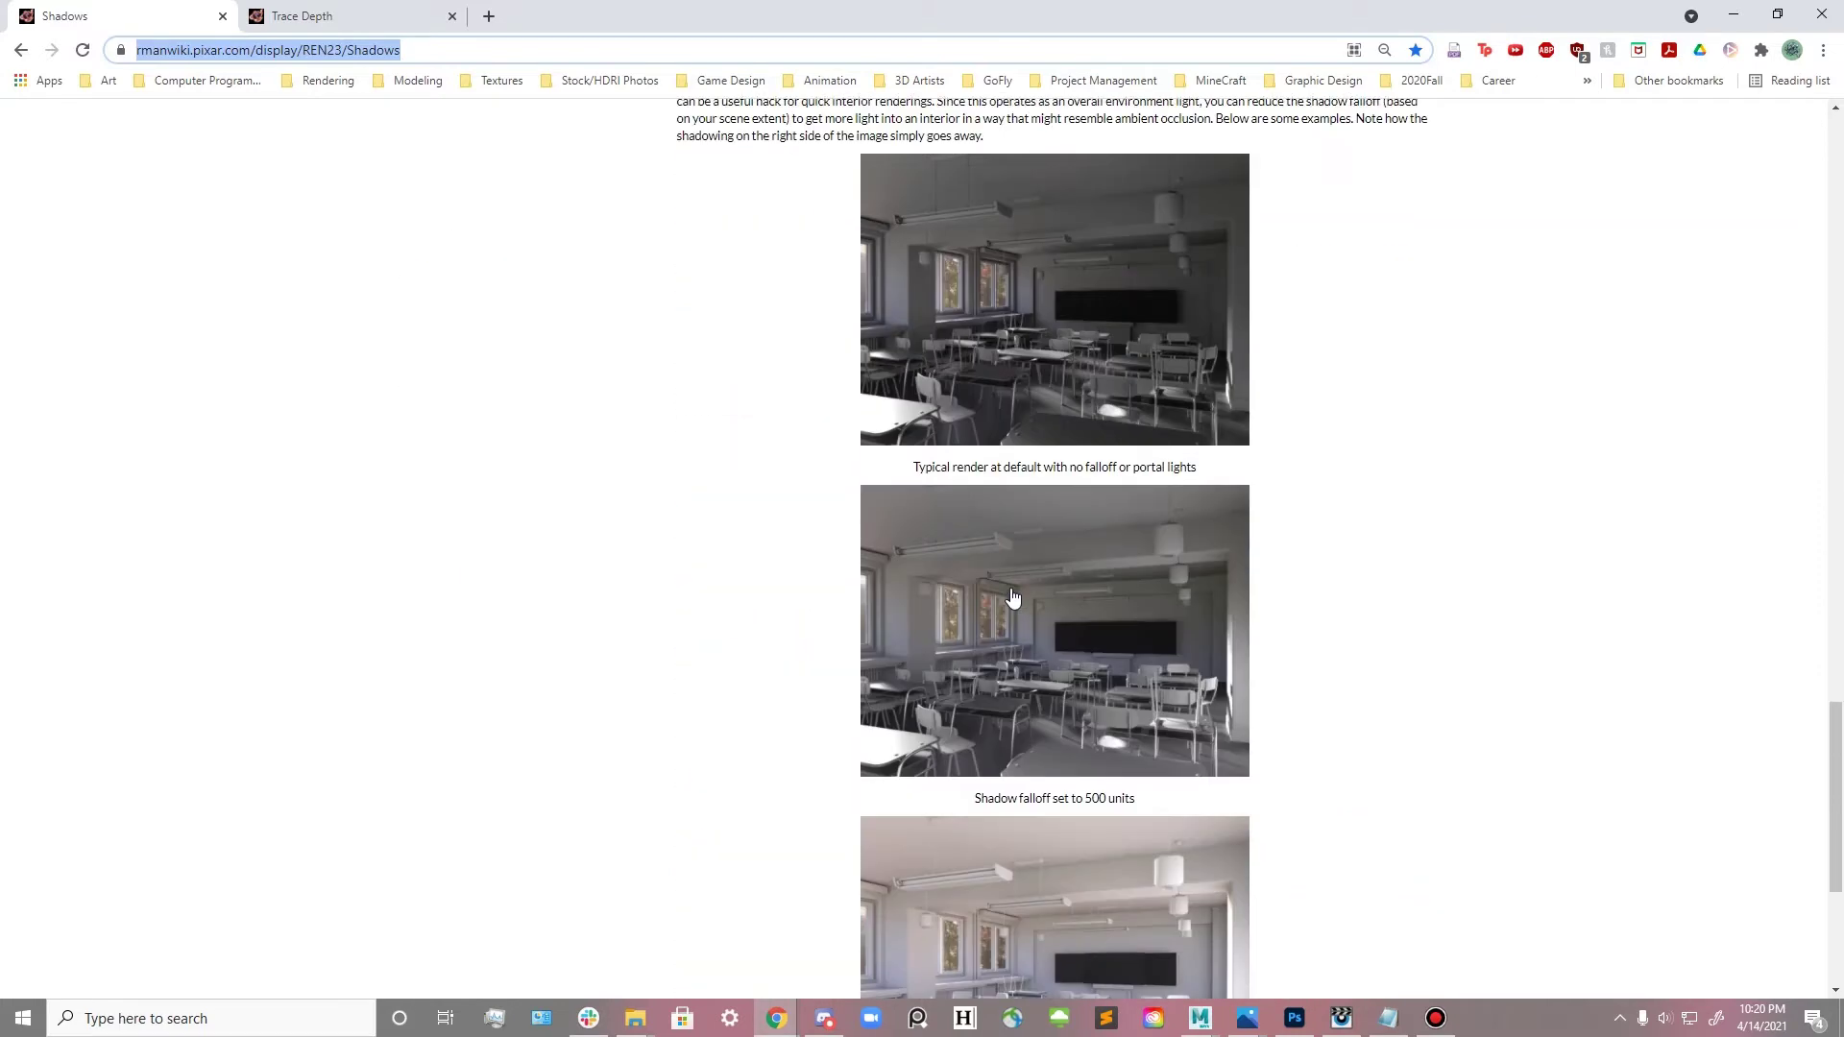
- Examine the Shadow Falloff Trickery section, comparing the classroom renders at default, 500 and 50 units, and return to the page's beginning
scroll(876, 392, "up", 2)
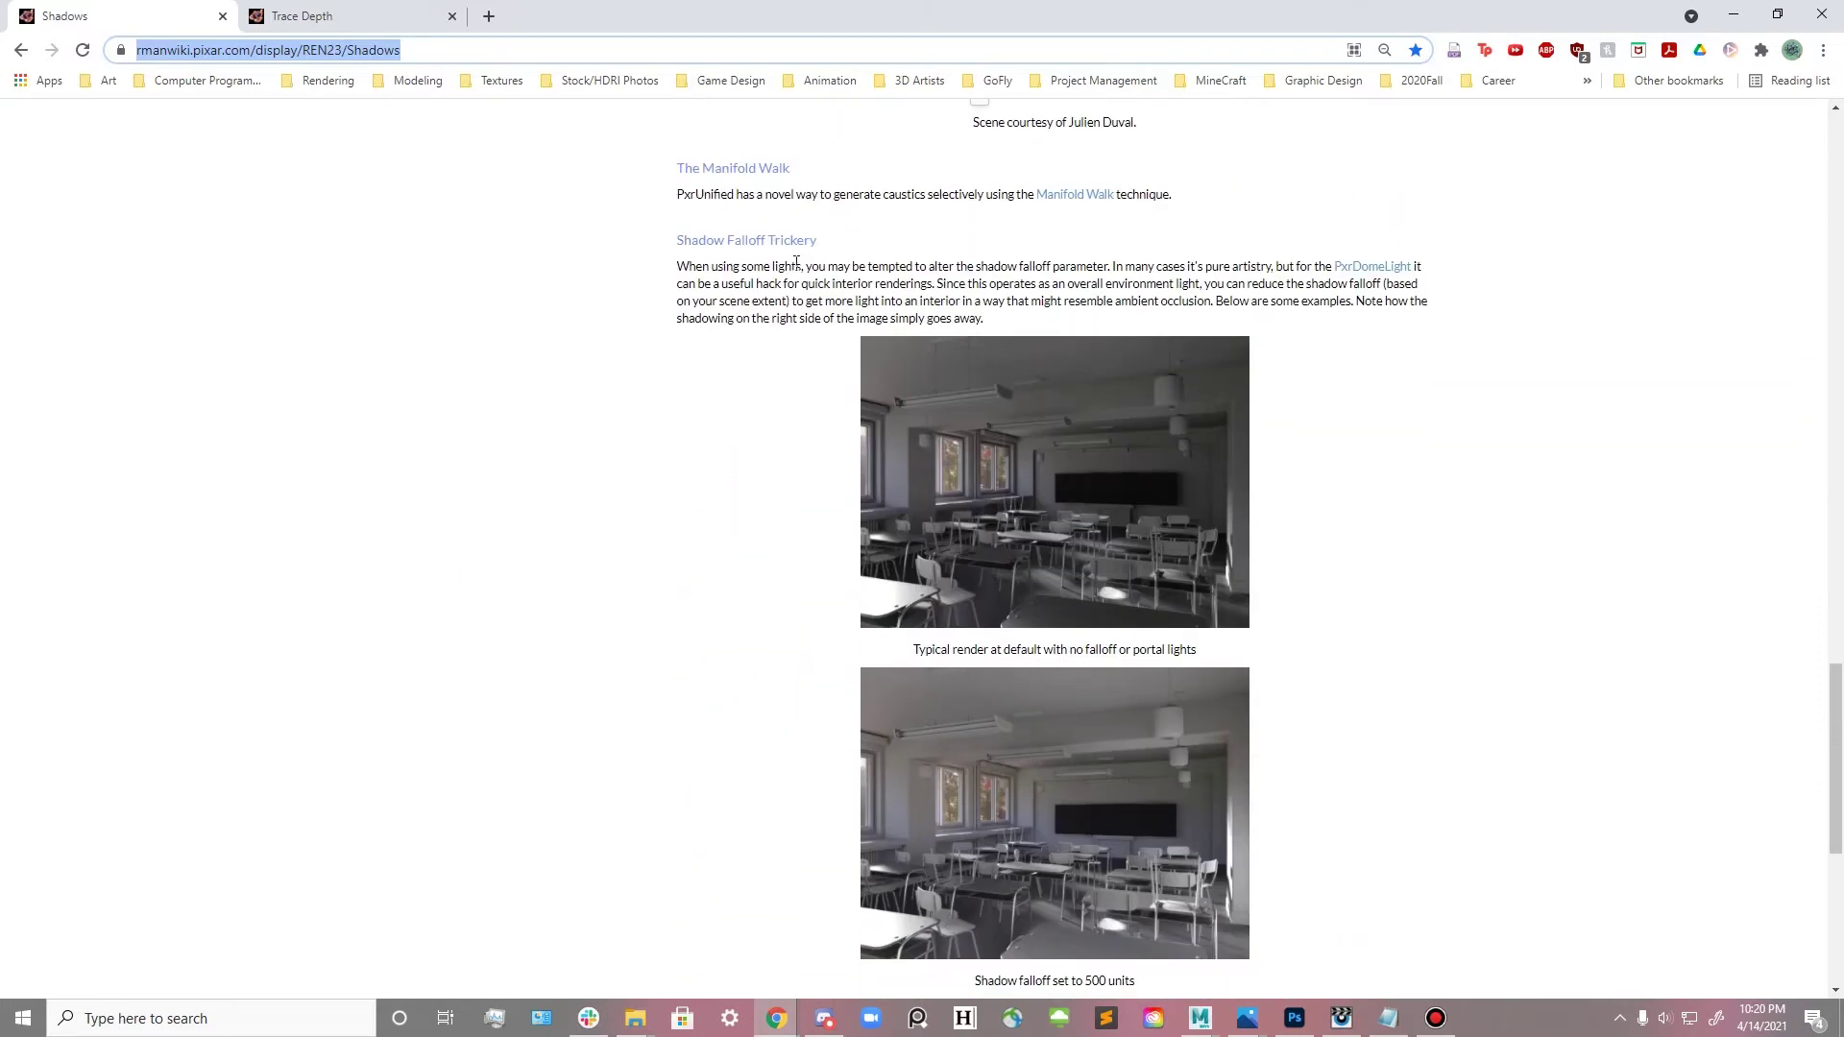
scroll(1184, 474, "down", 5)
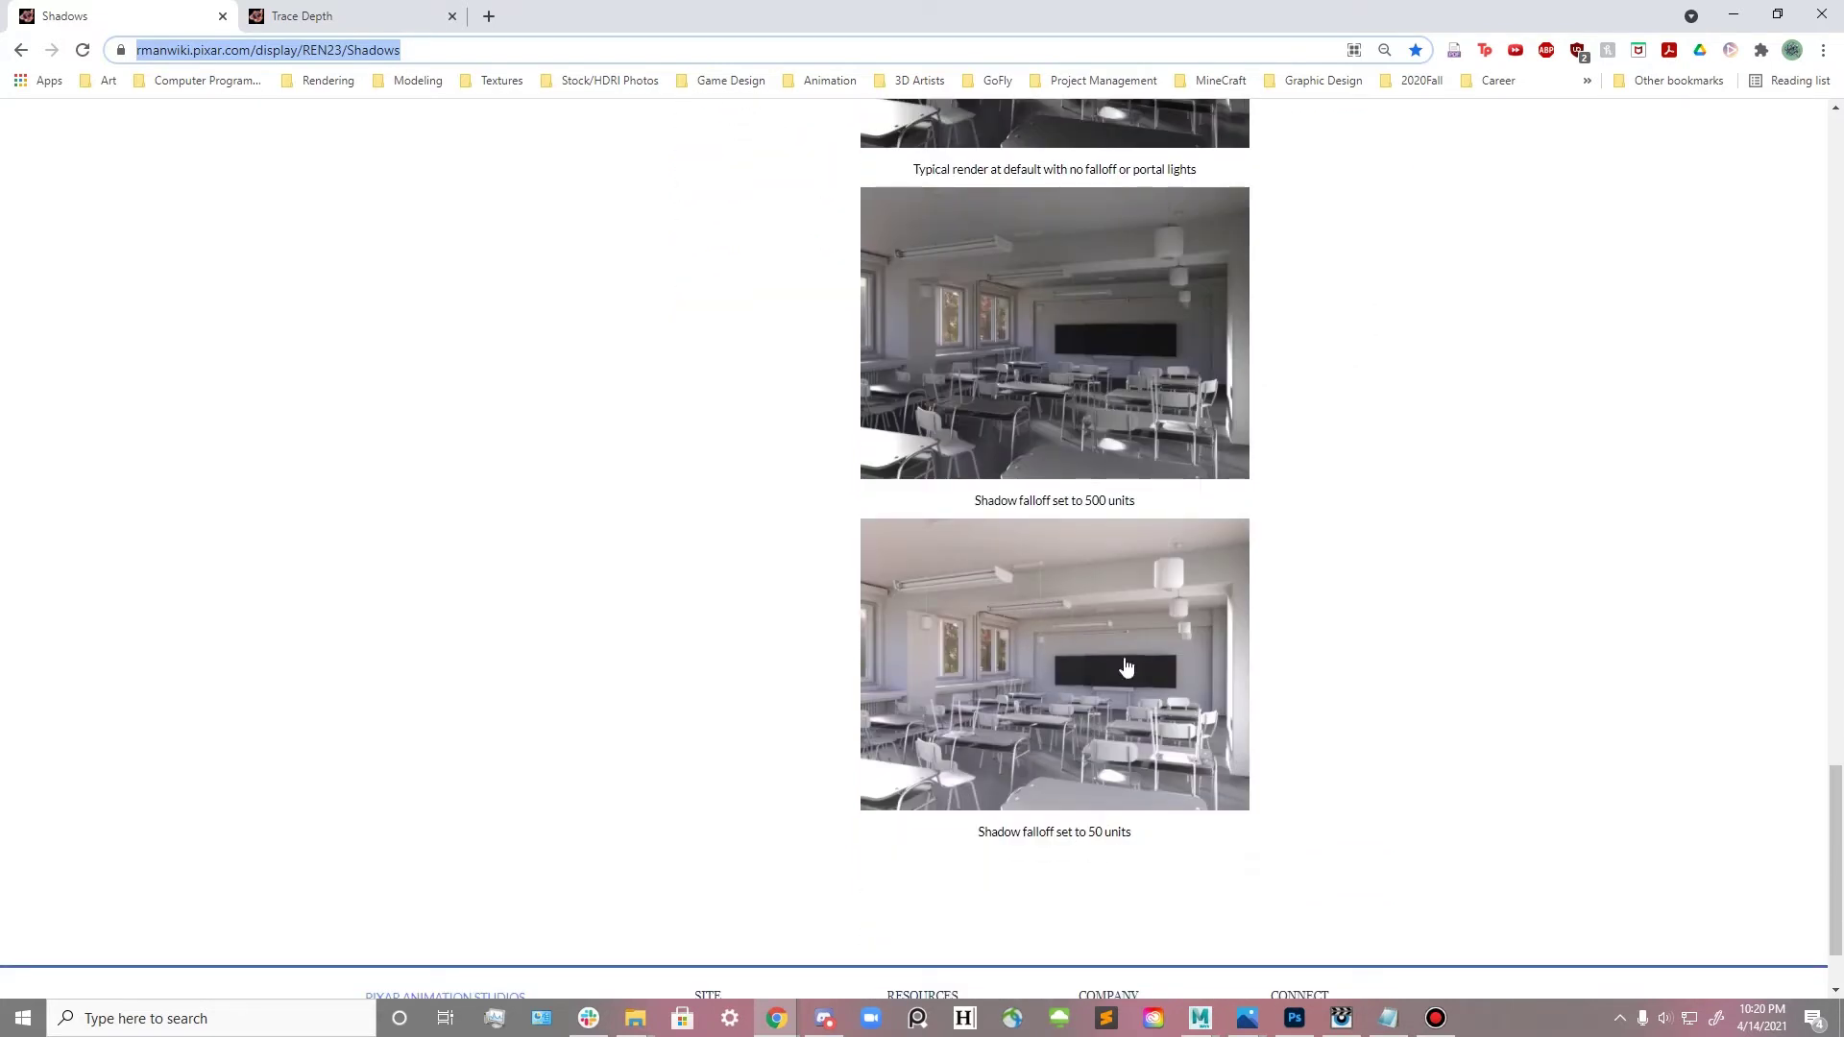
scroll(1111, 488, "up", 3)
scroll(1113, 690, "up", 2)
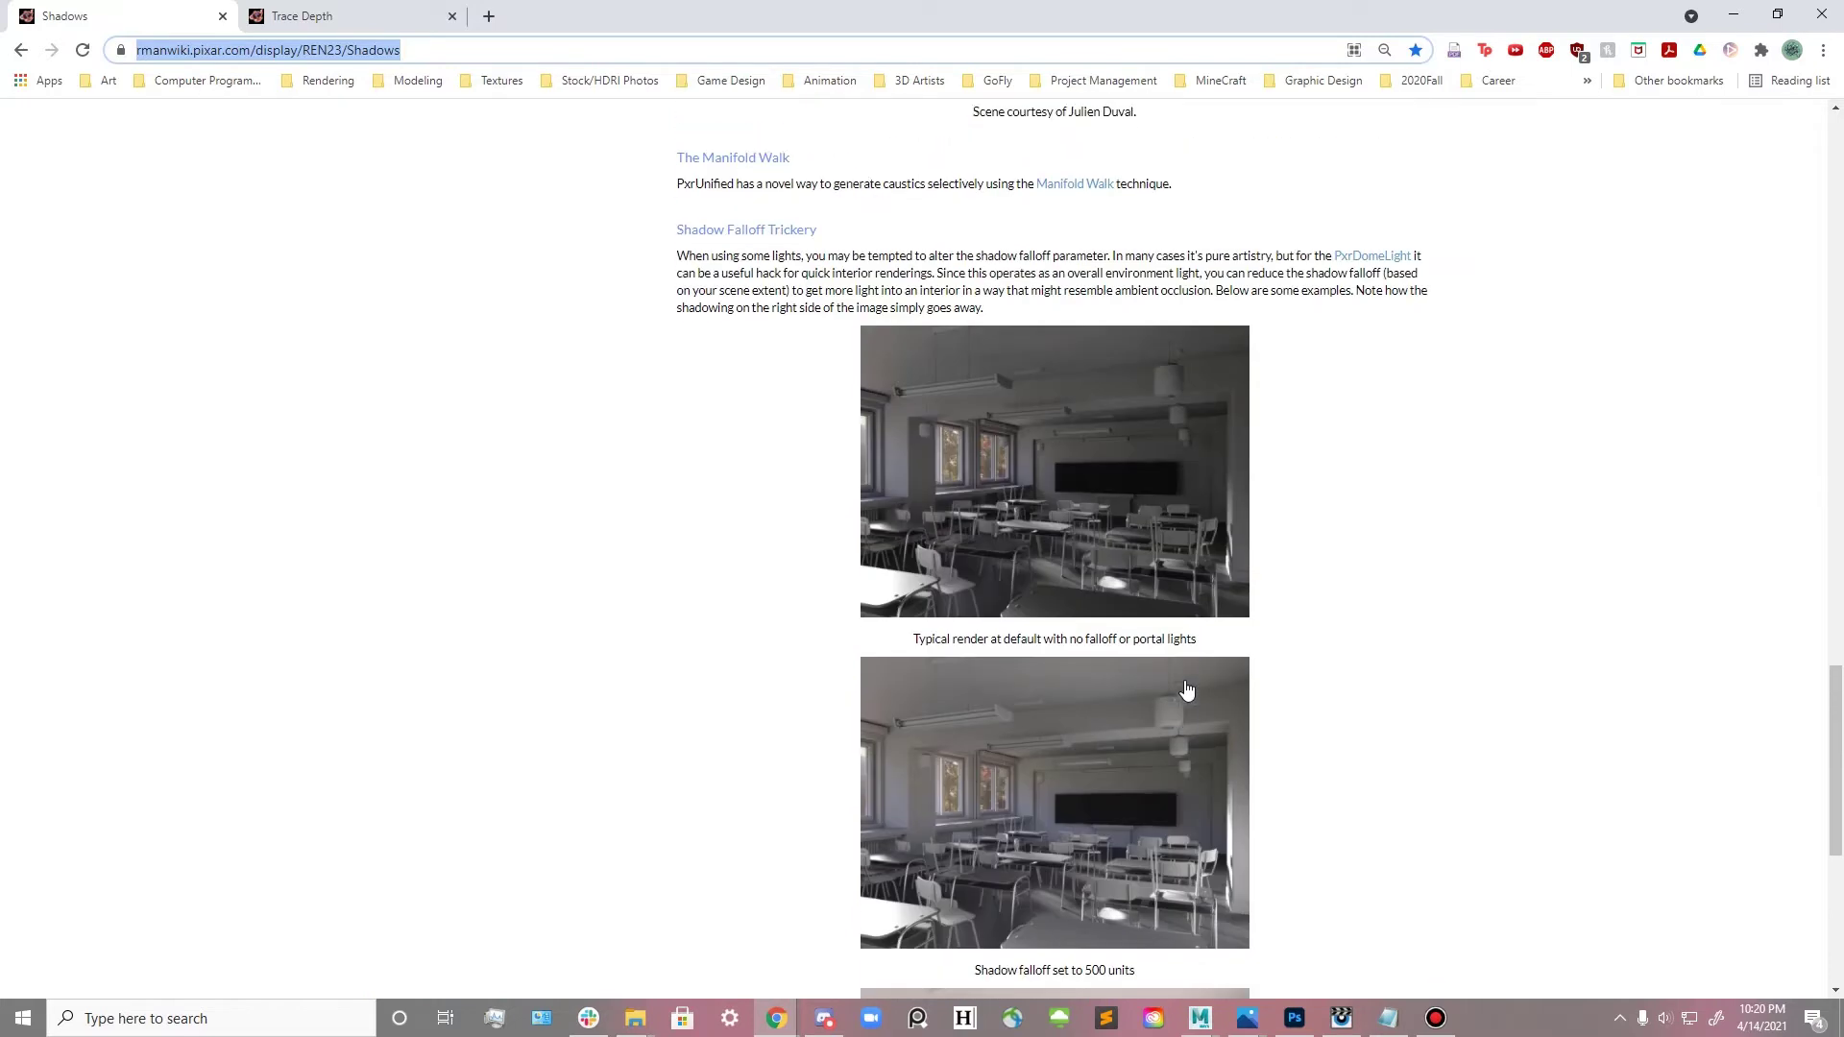
scroll(1230, 636, "down", 2)
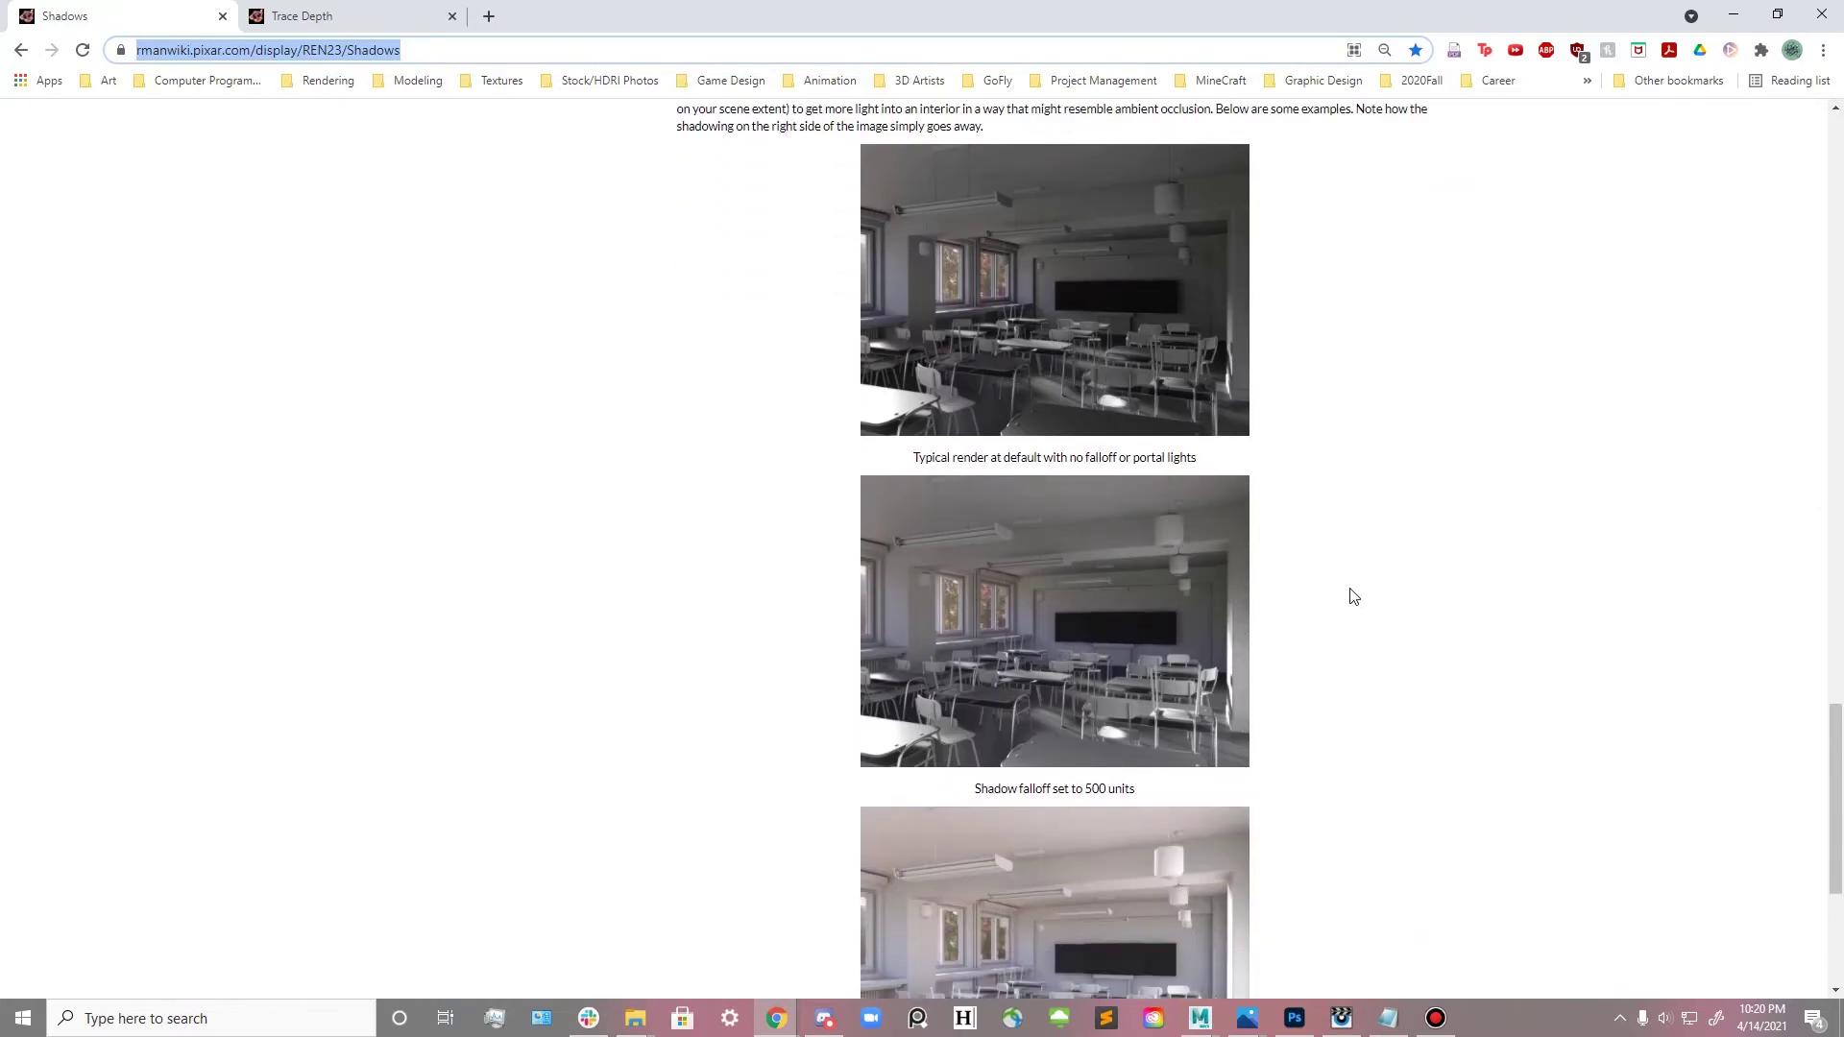
scroll(1349, 596, "down", 2)
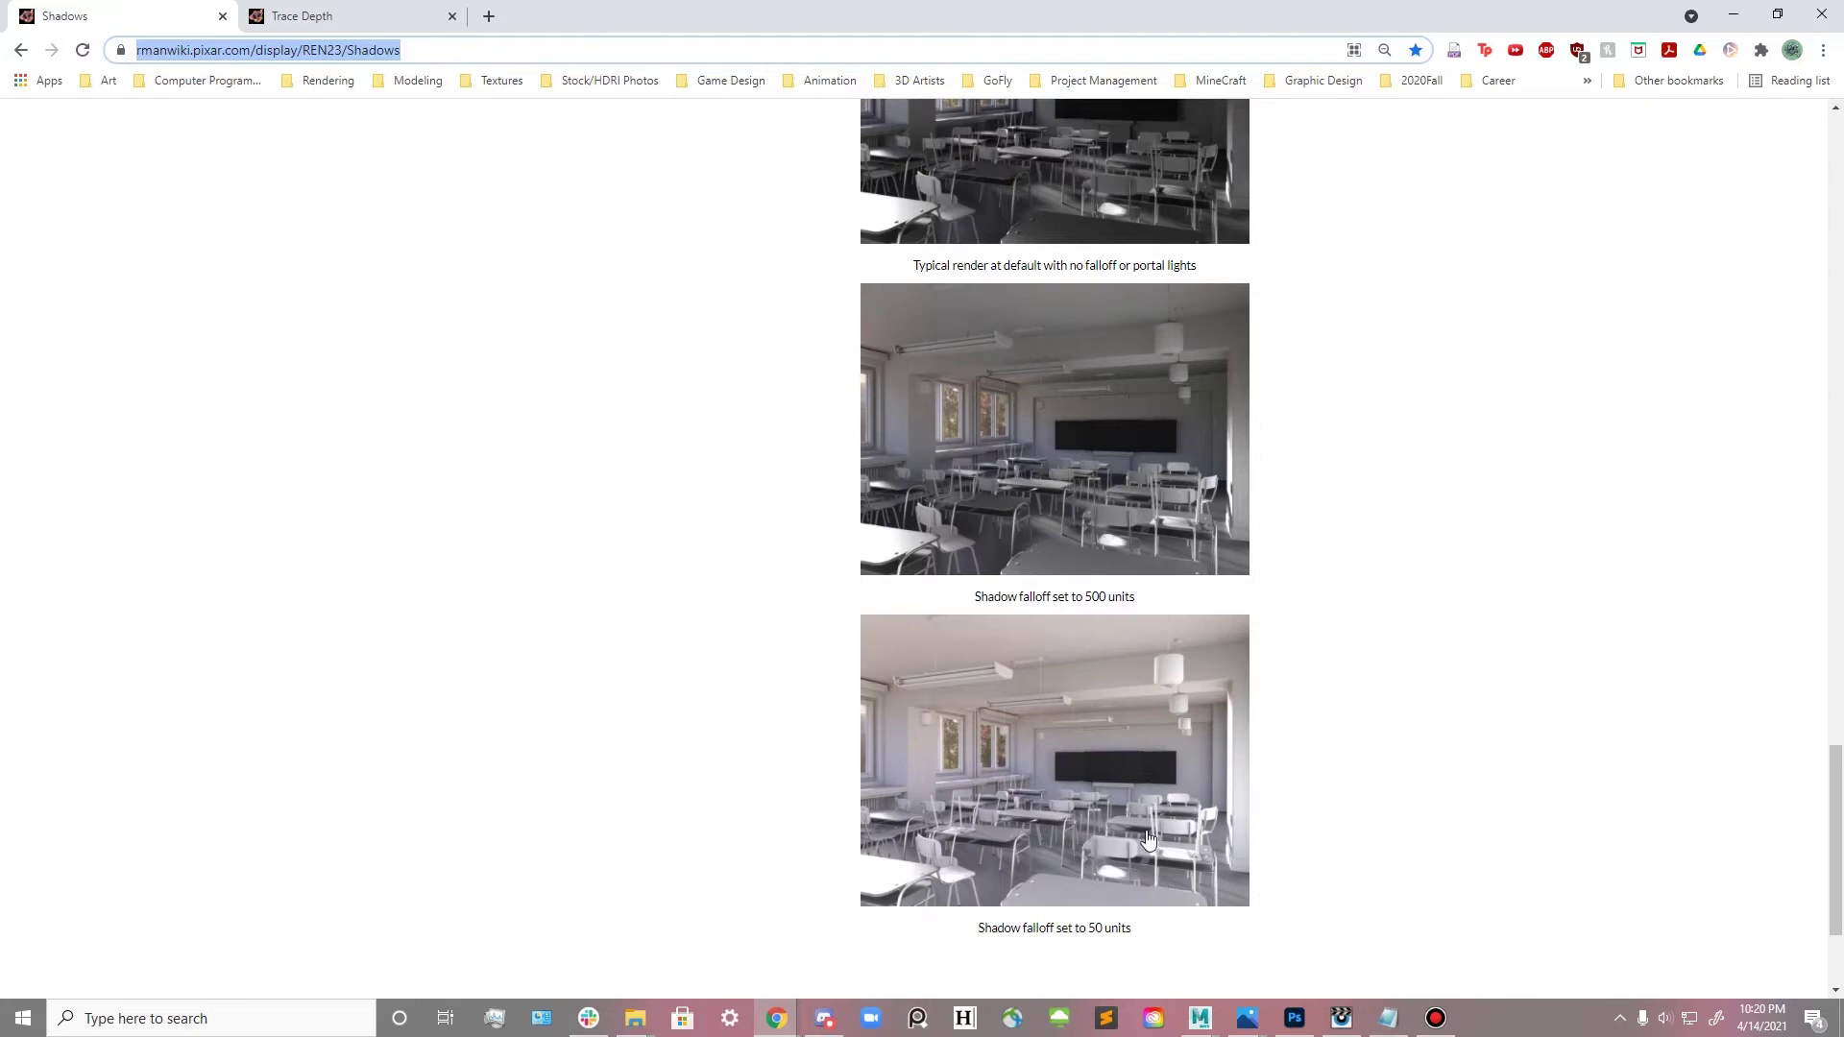
scroll(1394, 693, "up", 5)
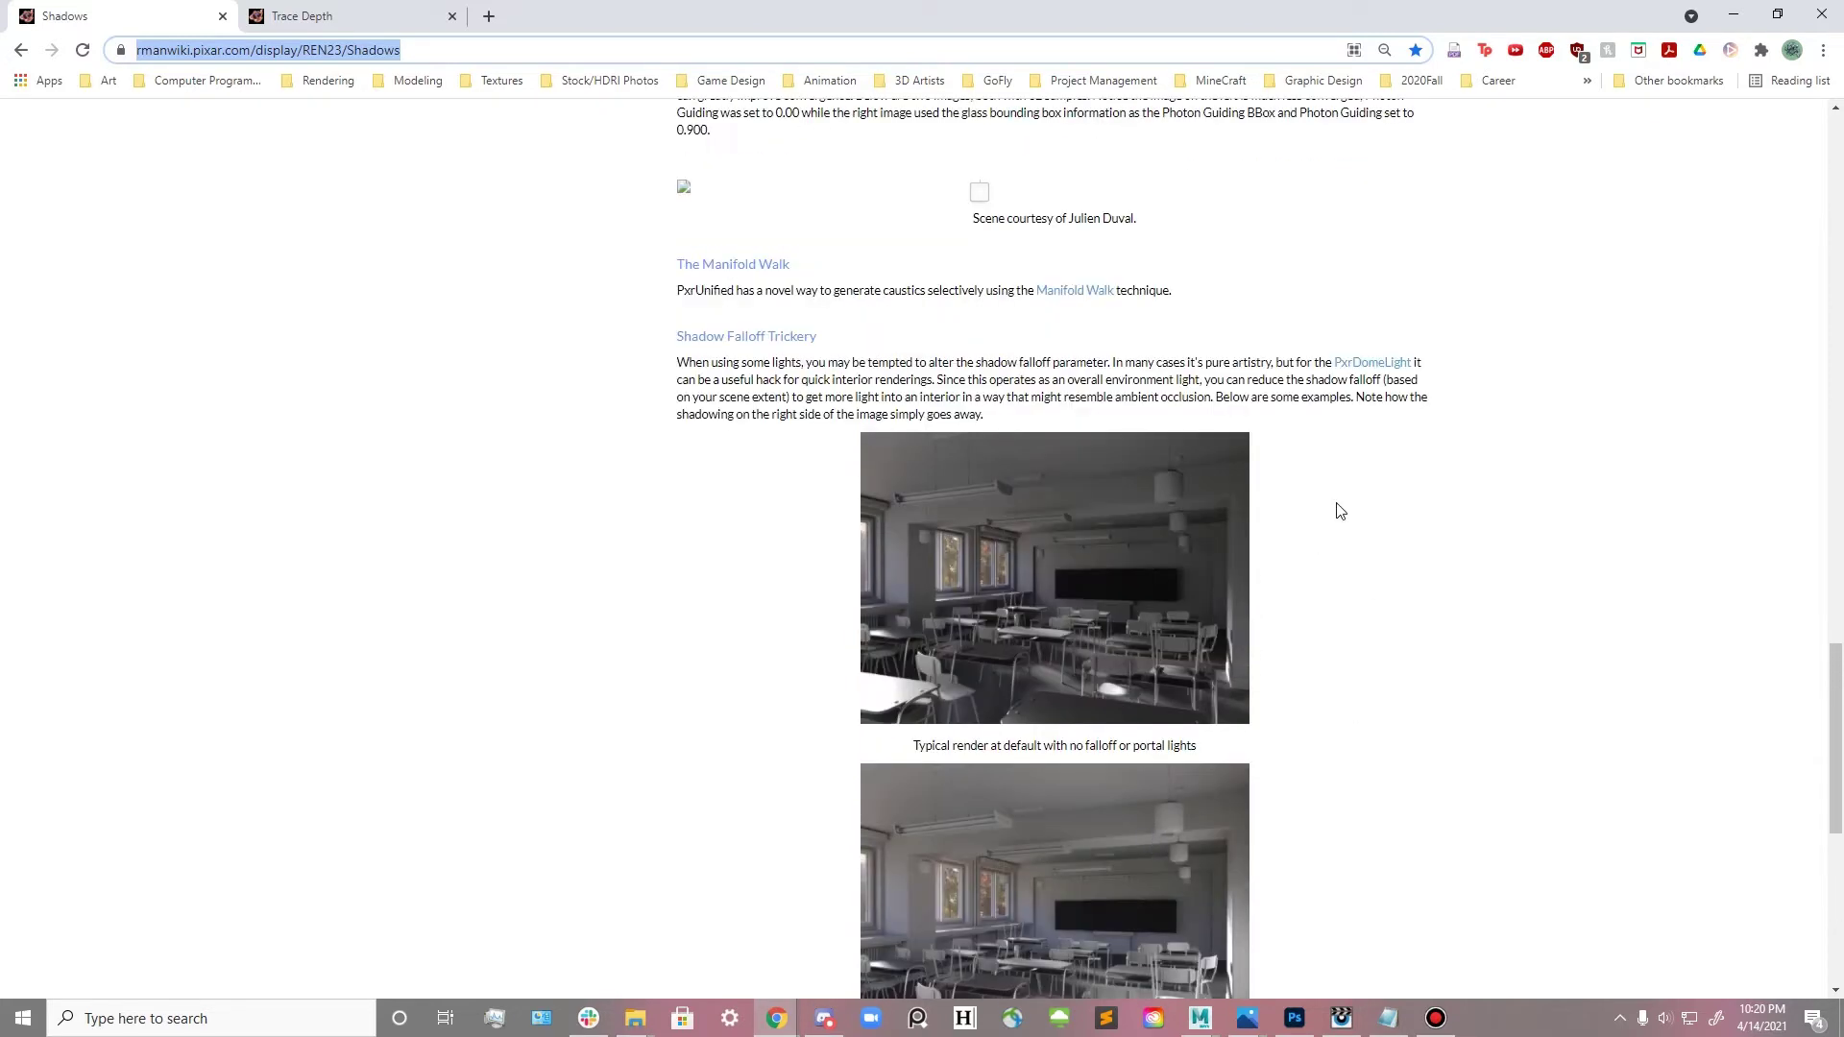
scroll(1339, 528, "up", 2)
scroll(1335, 523, "down", 3)
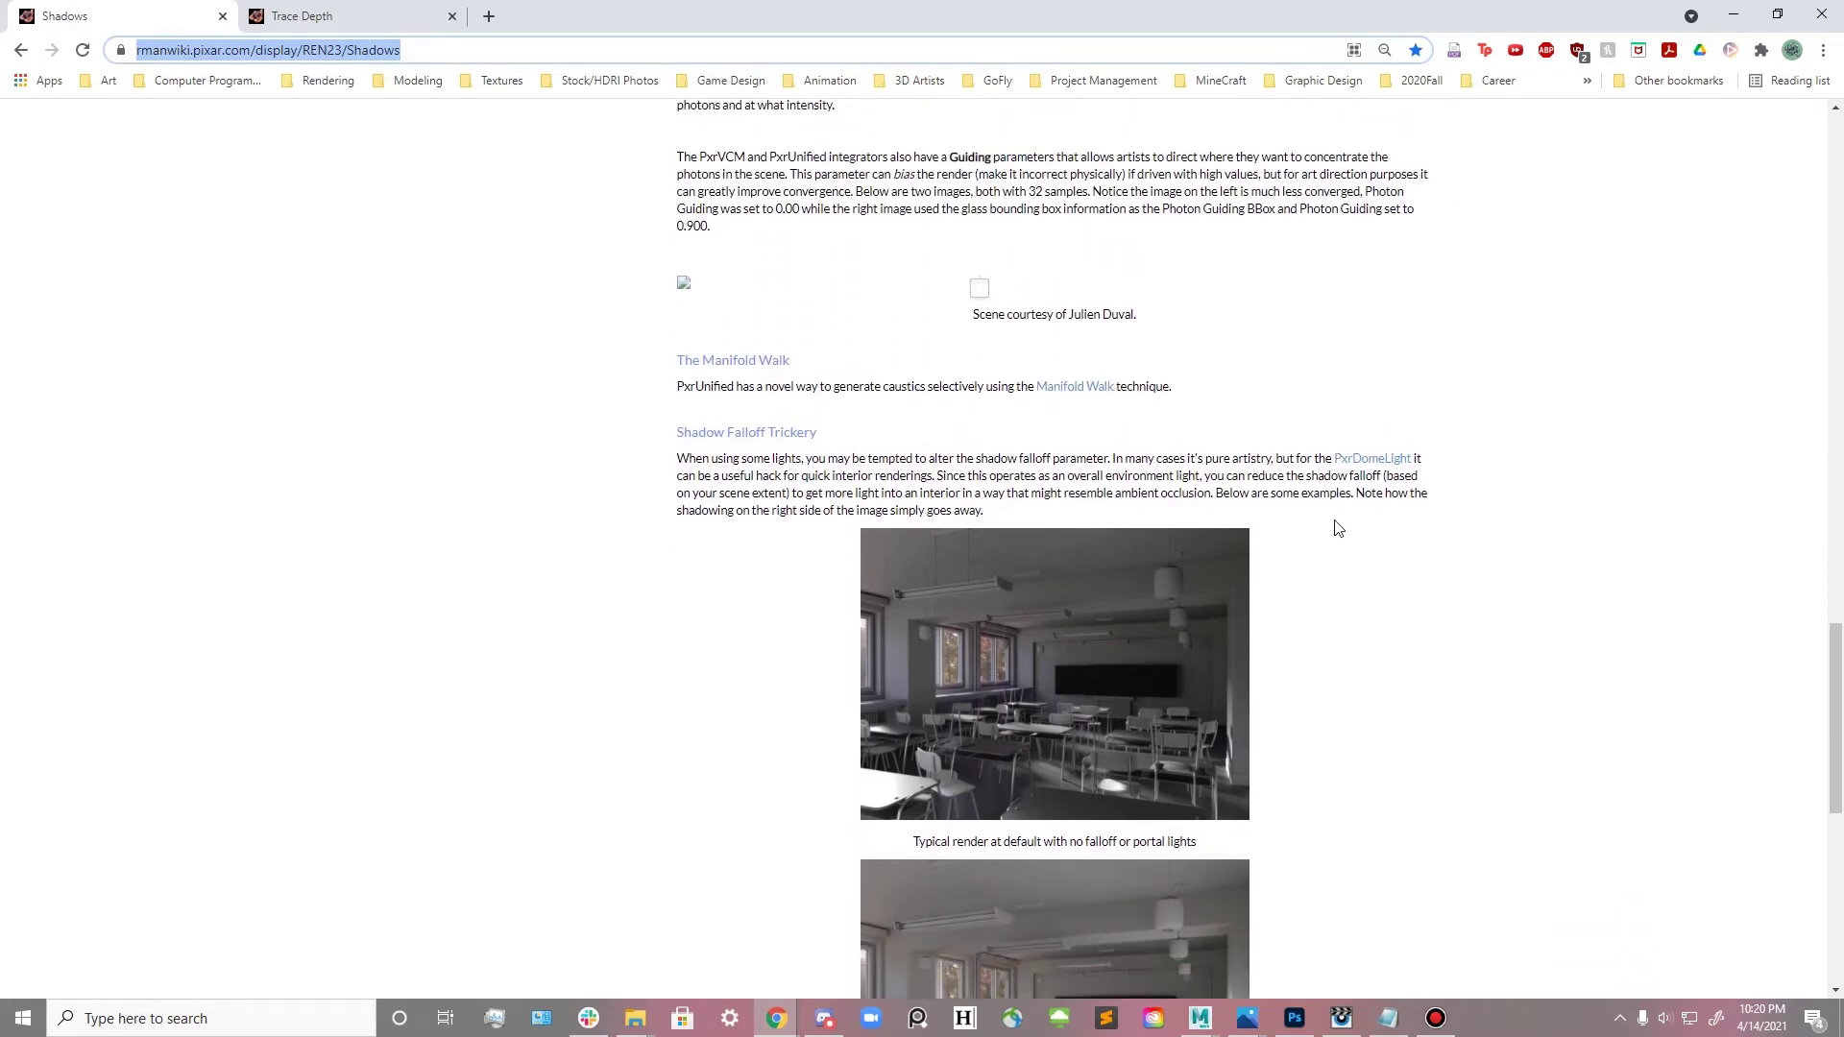
scroll(1333, 528, "up", 6)
scroll(1333, 529, "up", 15)
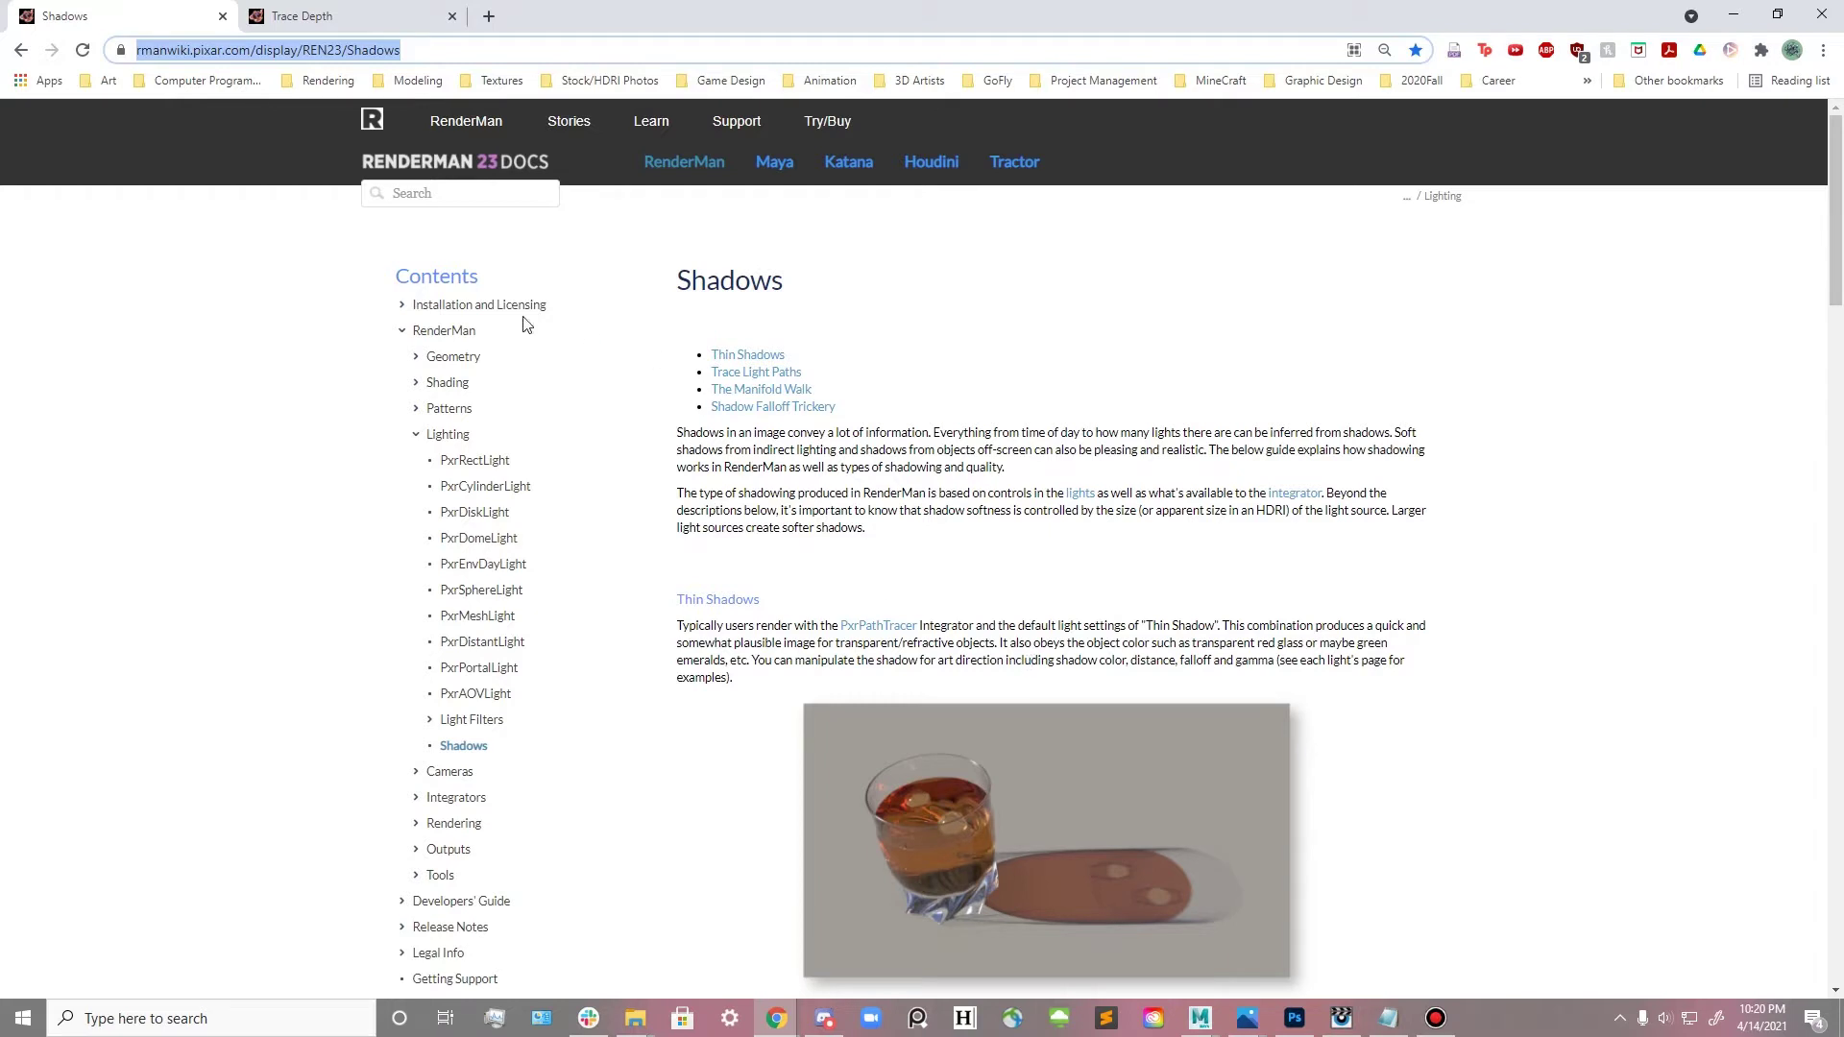
- Open the Trace Depth documentation page and review its Max Diffuse Depth and Max Specular Depth examples
left_click(344, 23)
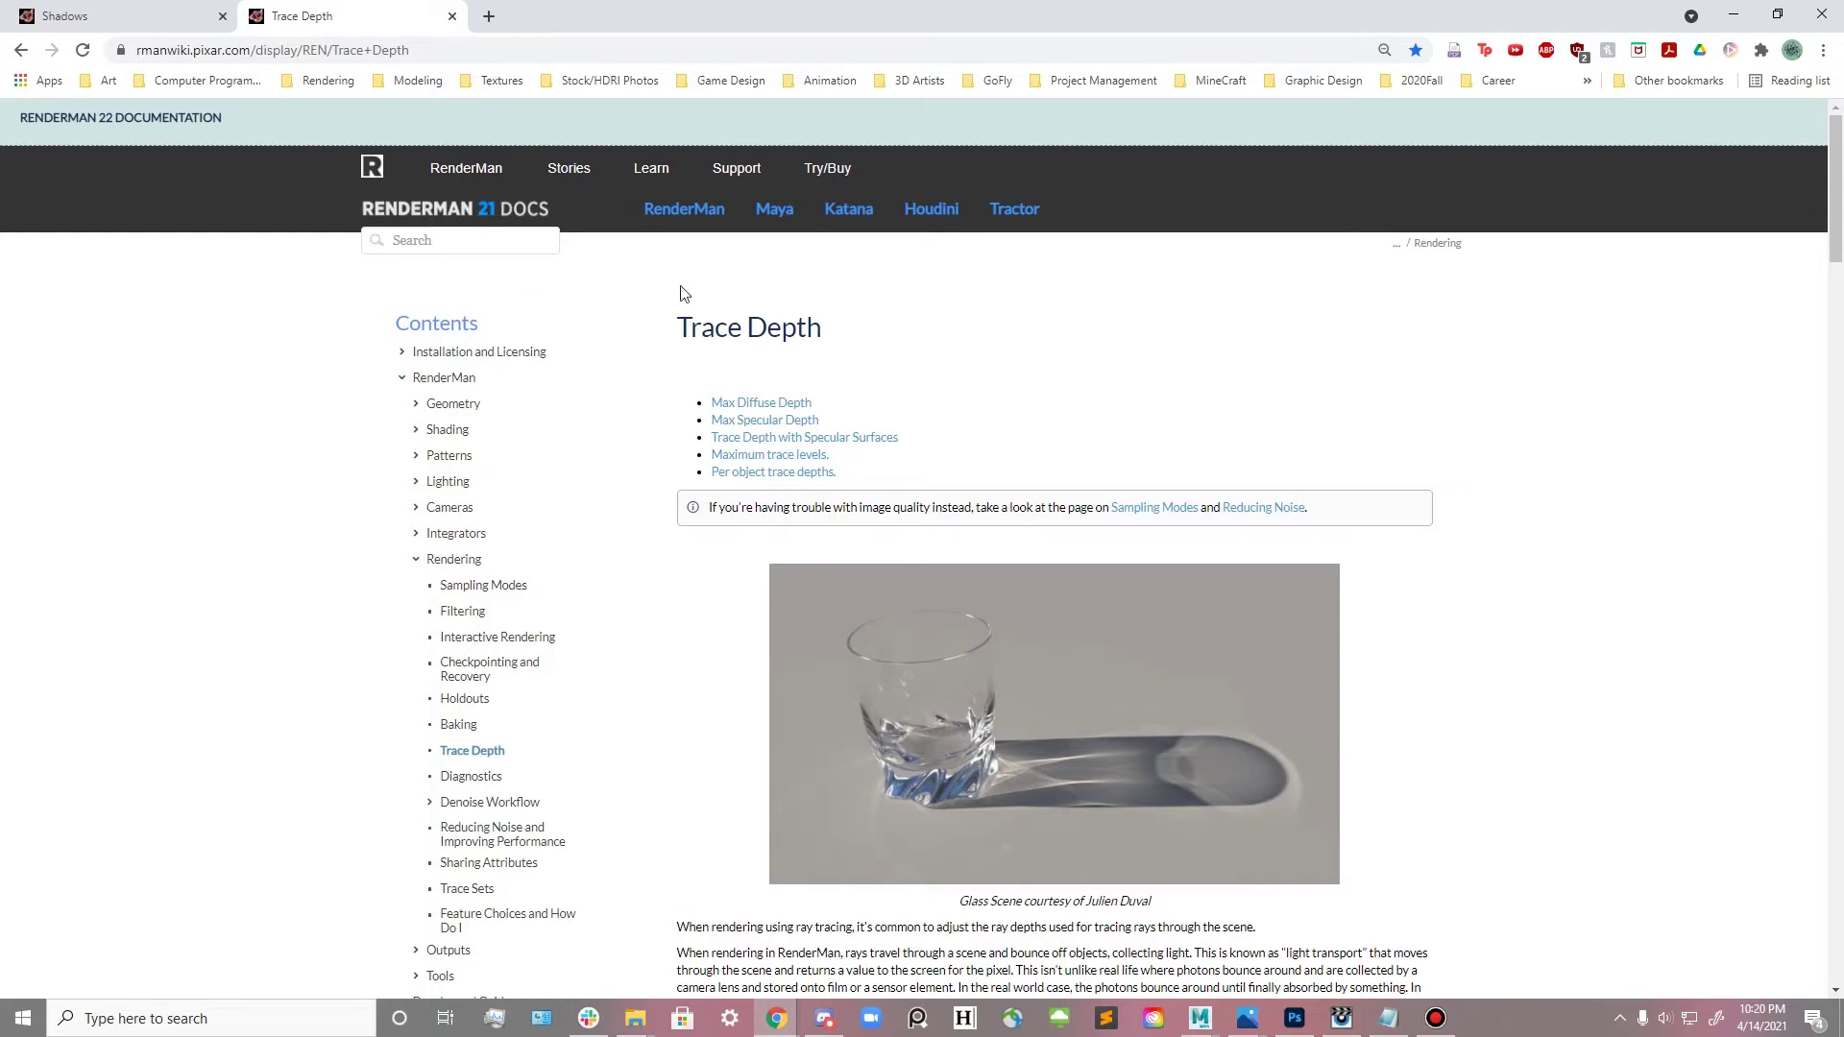
scroll(607, 354, "down", 1)
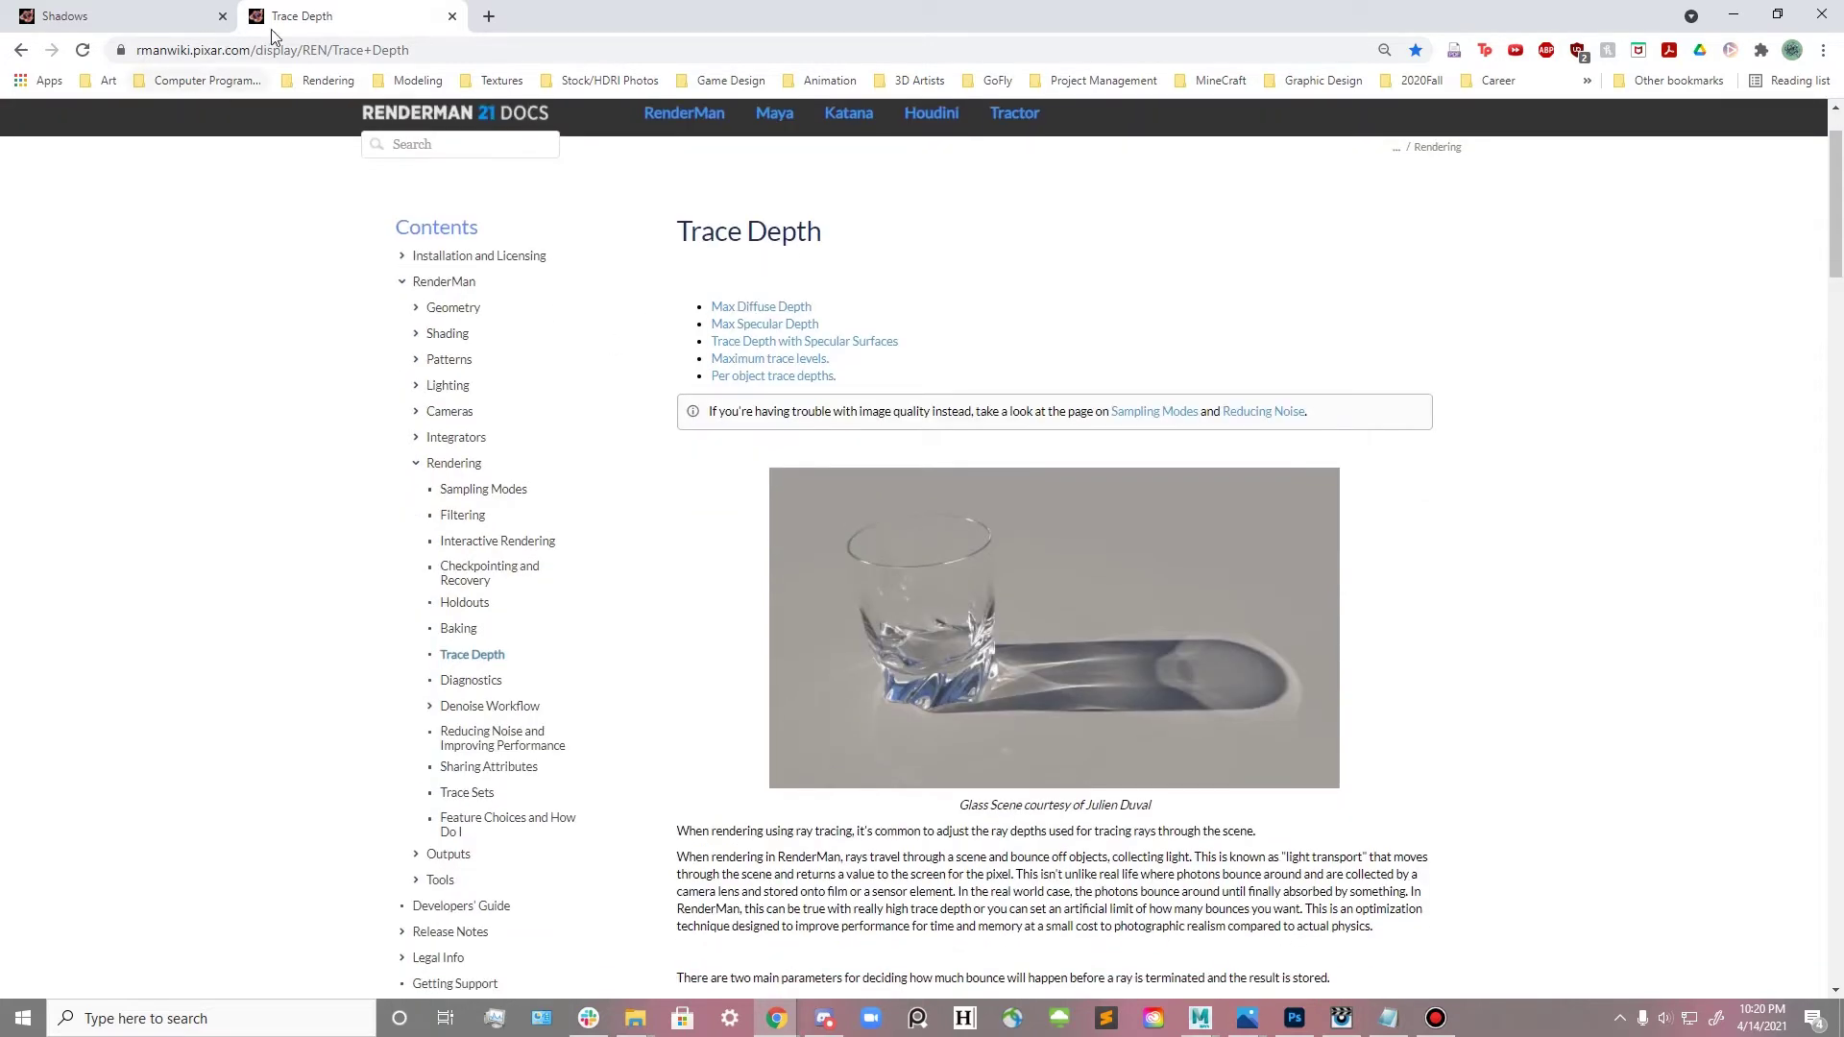
scroll(1089, 509, "down", 4)
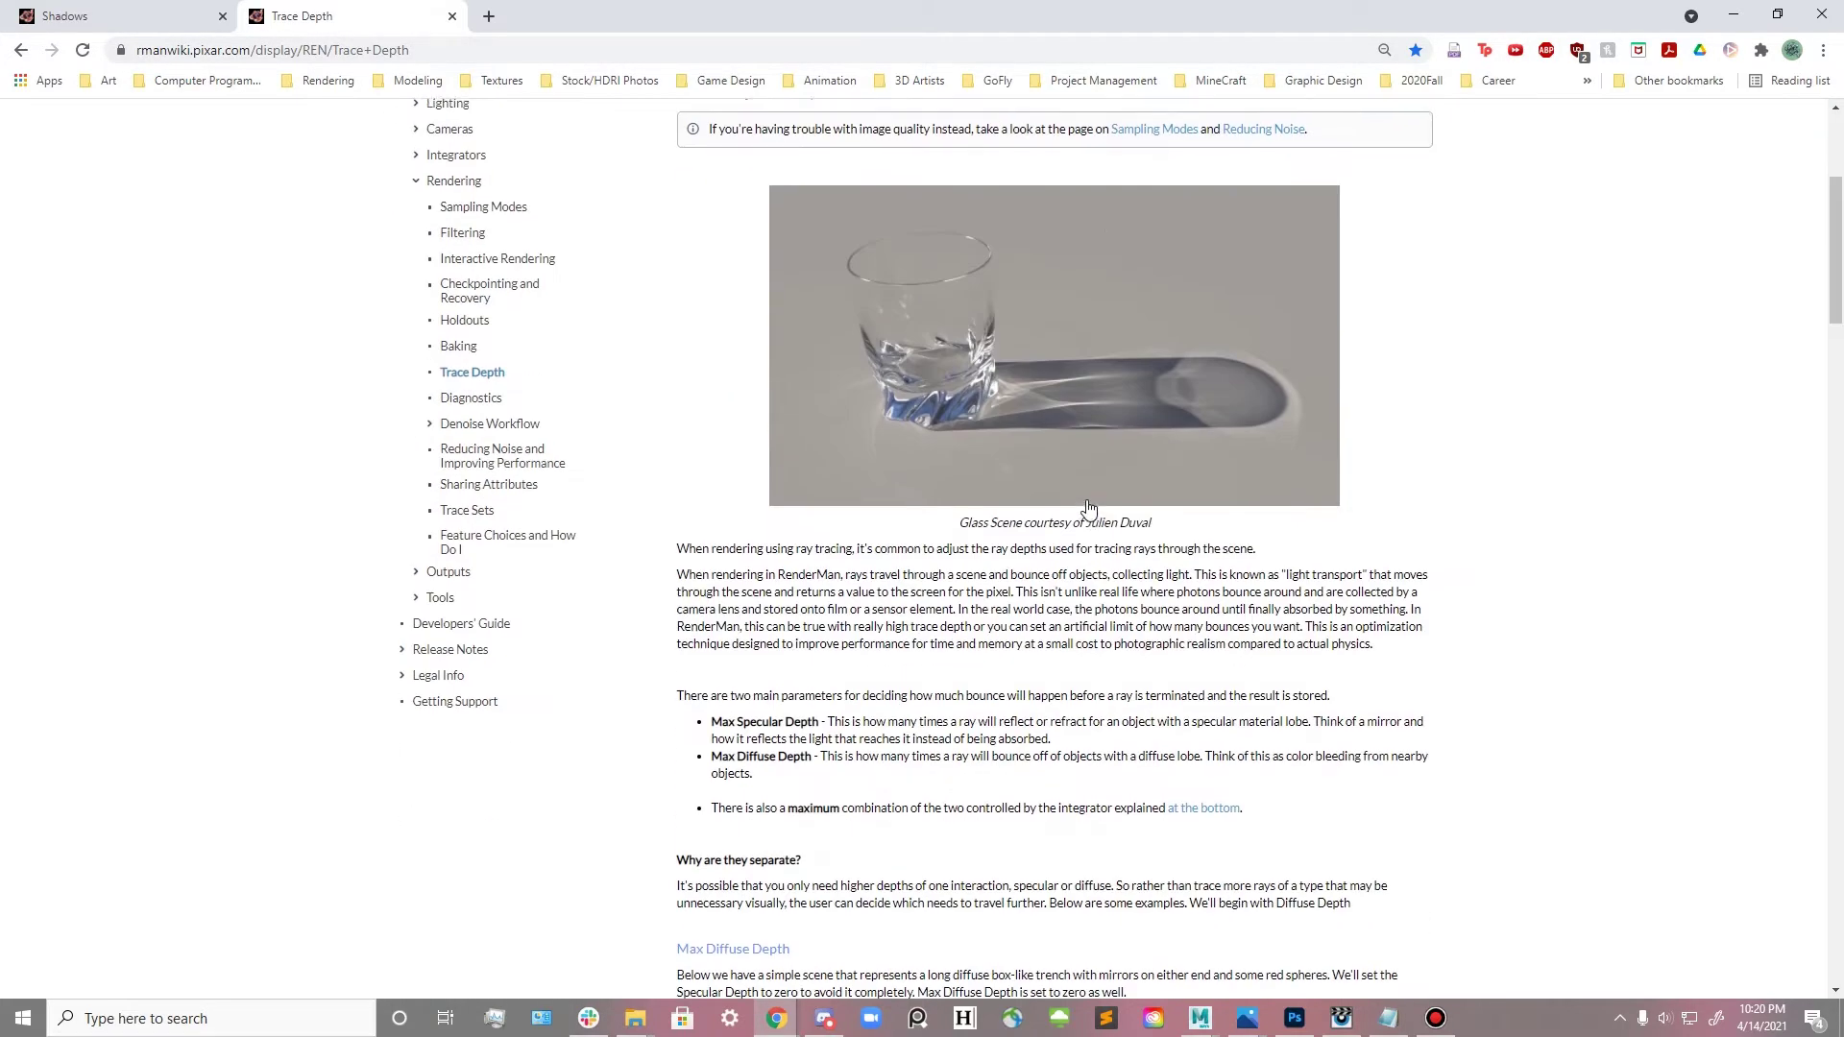
scroll(1086, 507, "down", 8)
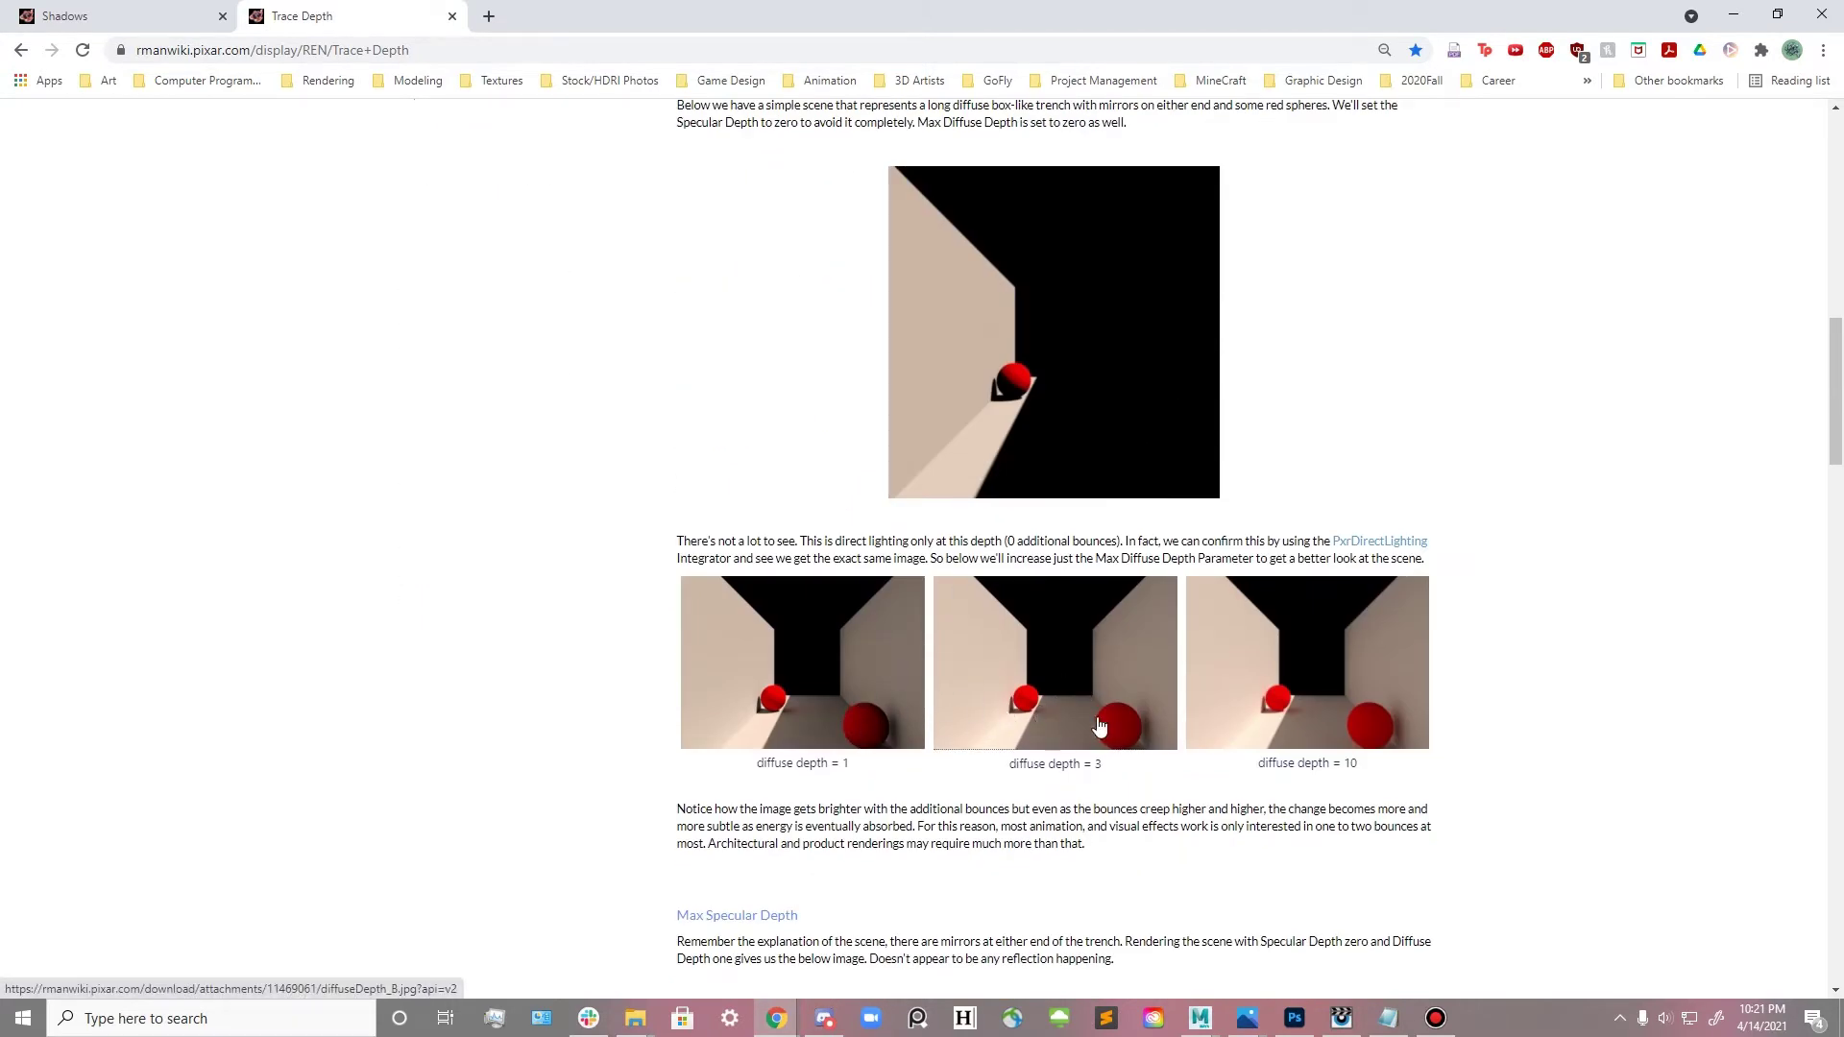
scroll(1288, 712, "down", 9)
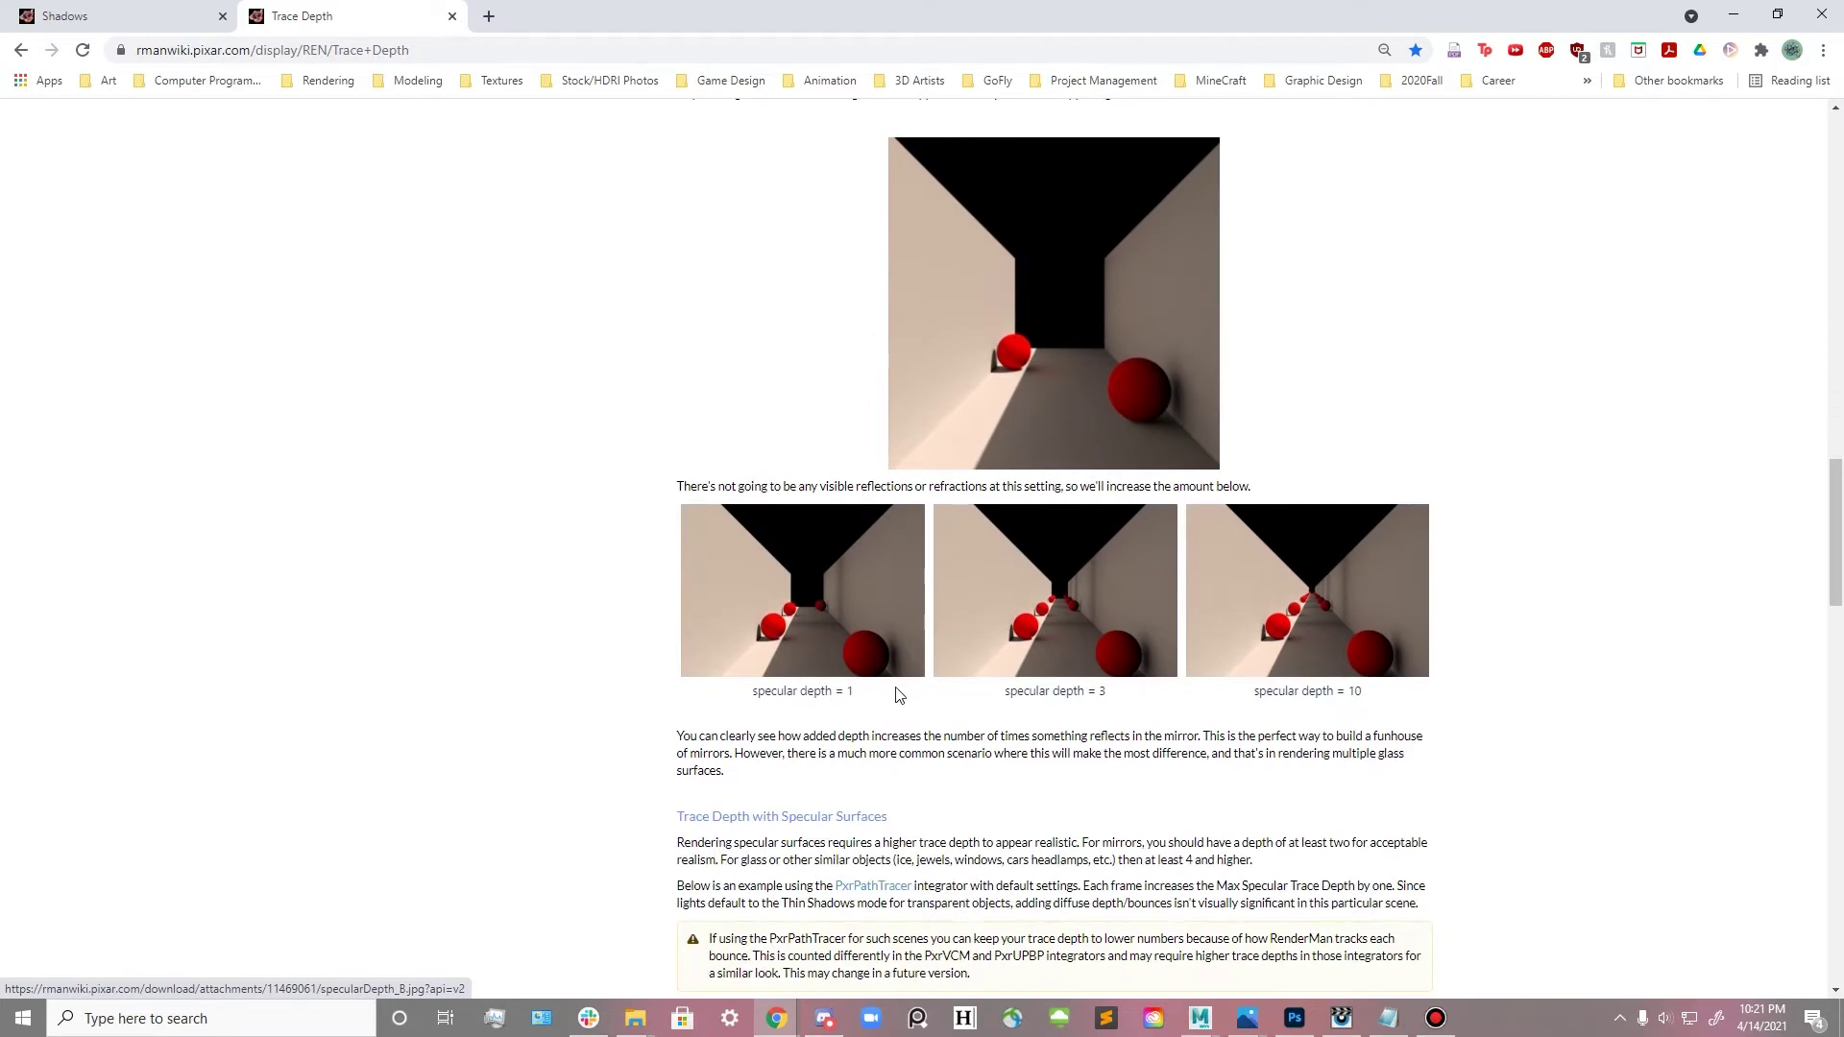
- Switch to Maya and open RenderMan's Render Settings to show the sampling and default ray depth options
left_click(1201, 1018)
left_click(1288, 942)
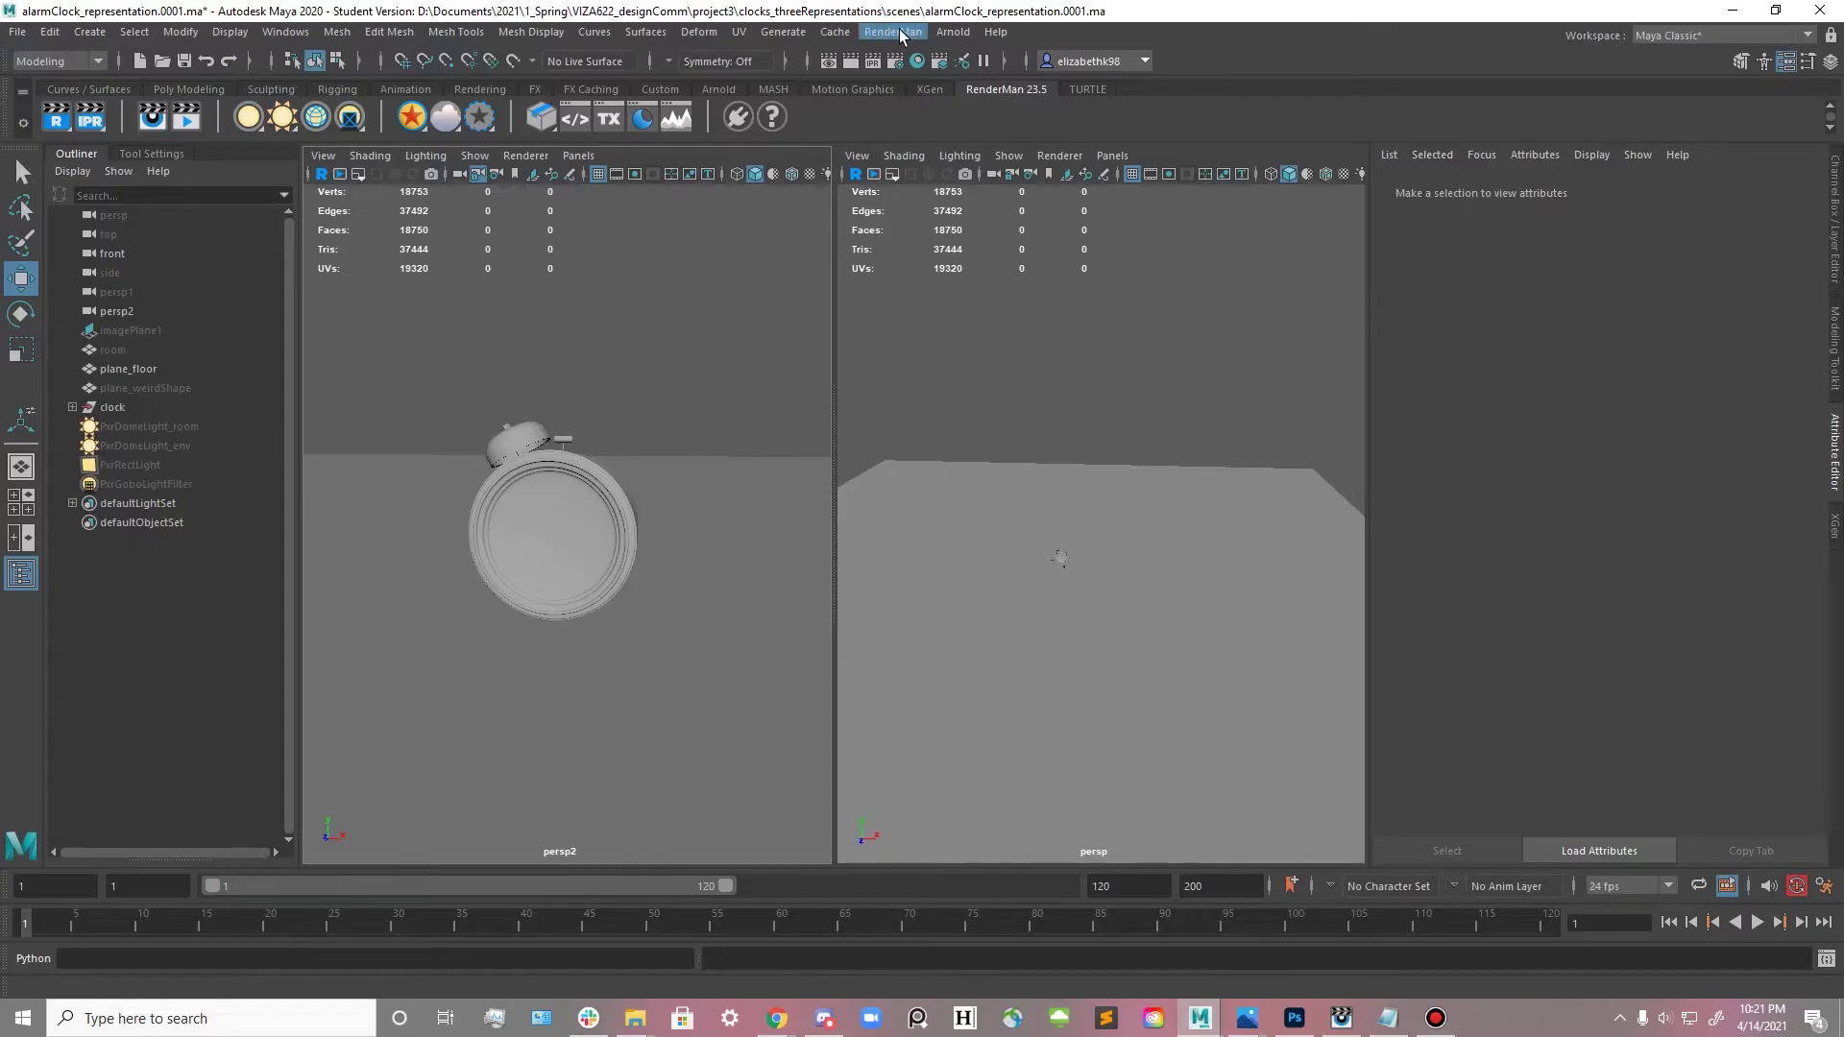
left_click(892, 33)
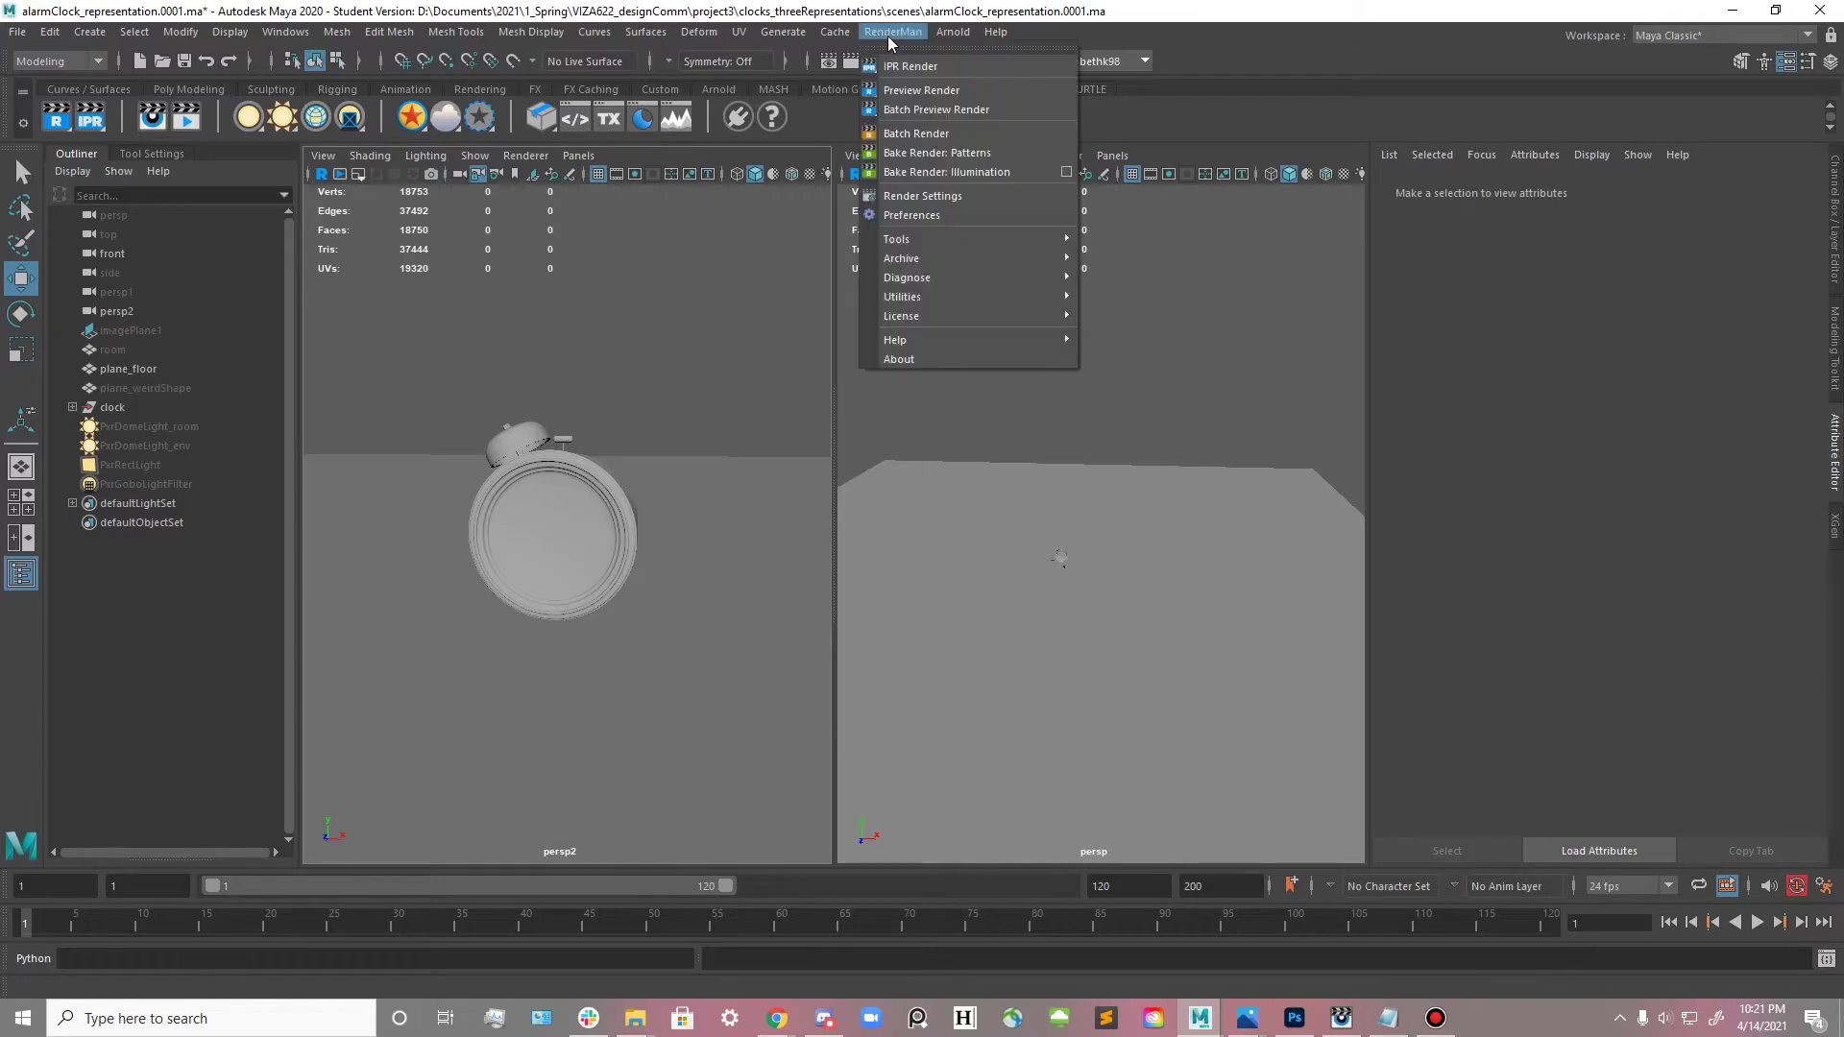
left_click(911, 198)
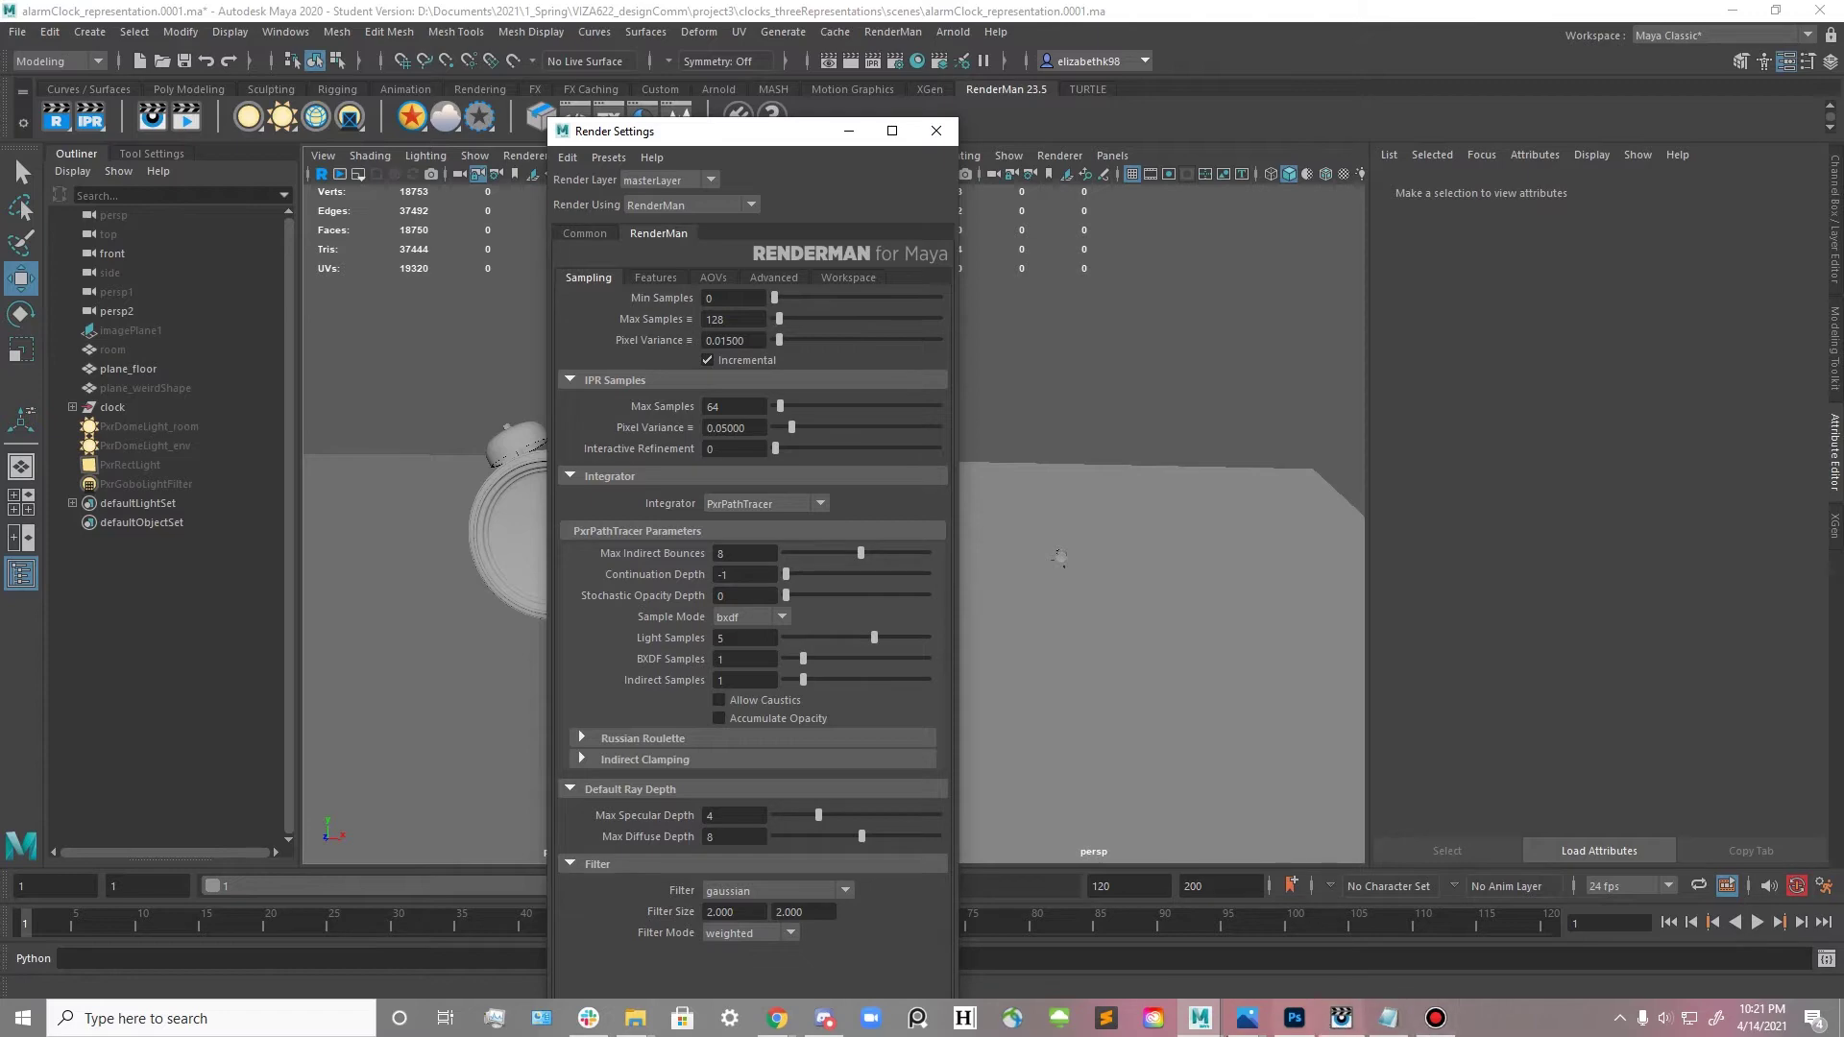
- Return to the Trace Depth page in Chrome and compare the specular depth 1, 3 and 10 example renders
mouse_move(777, 1018)
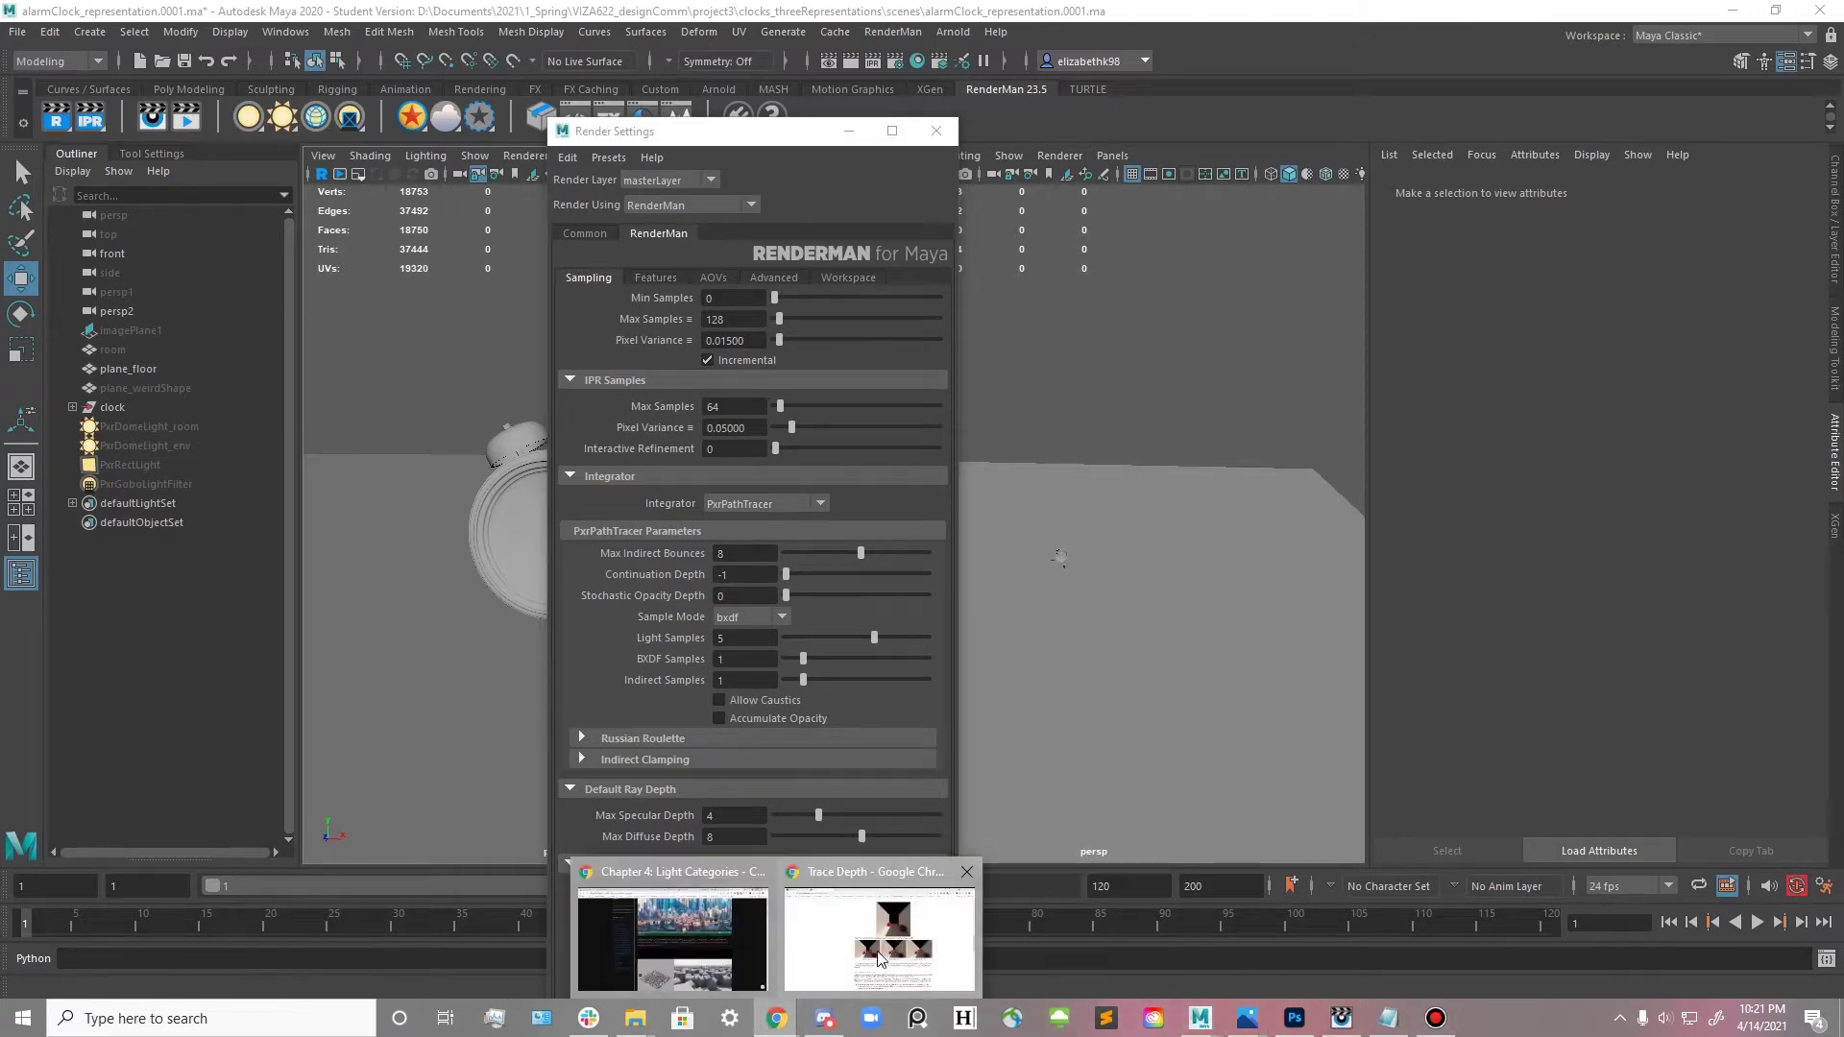
left_click(903, 927)
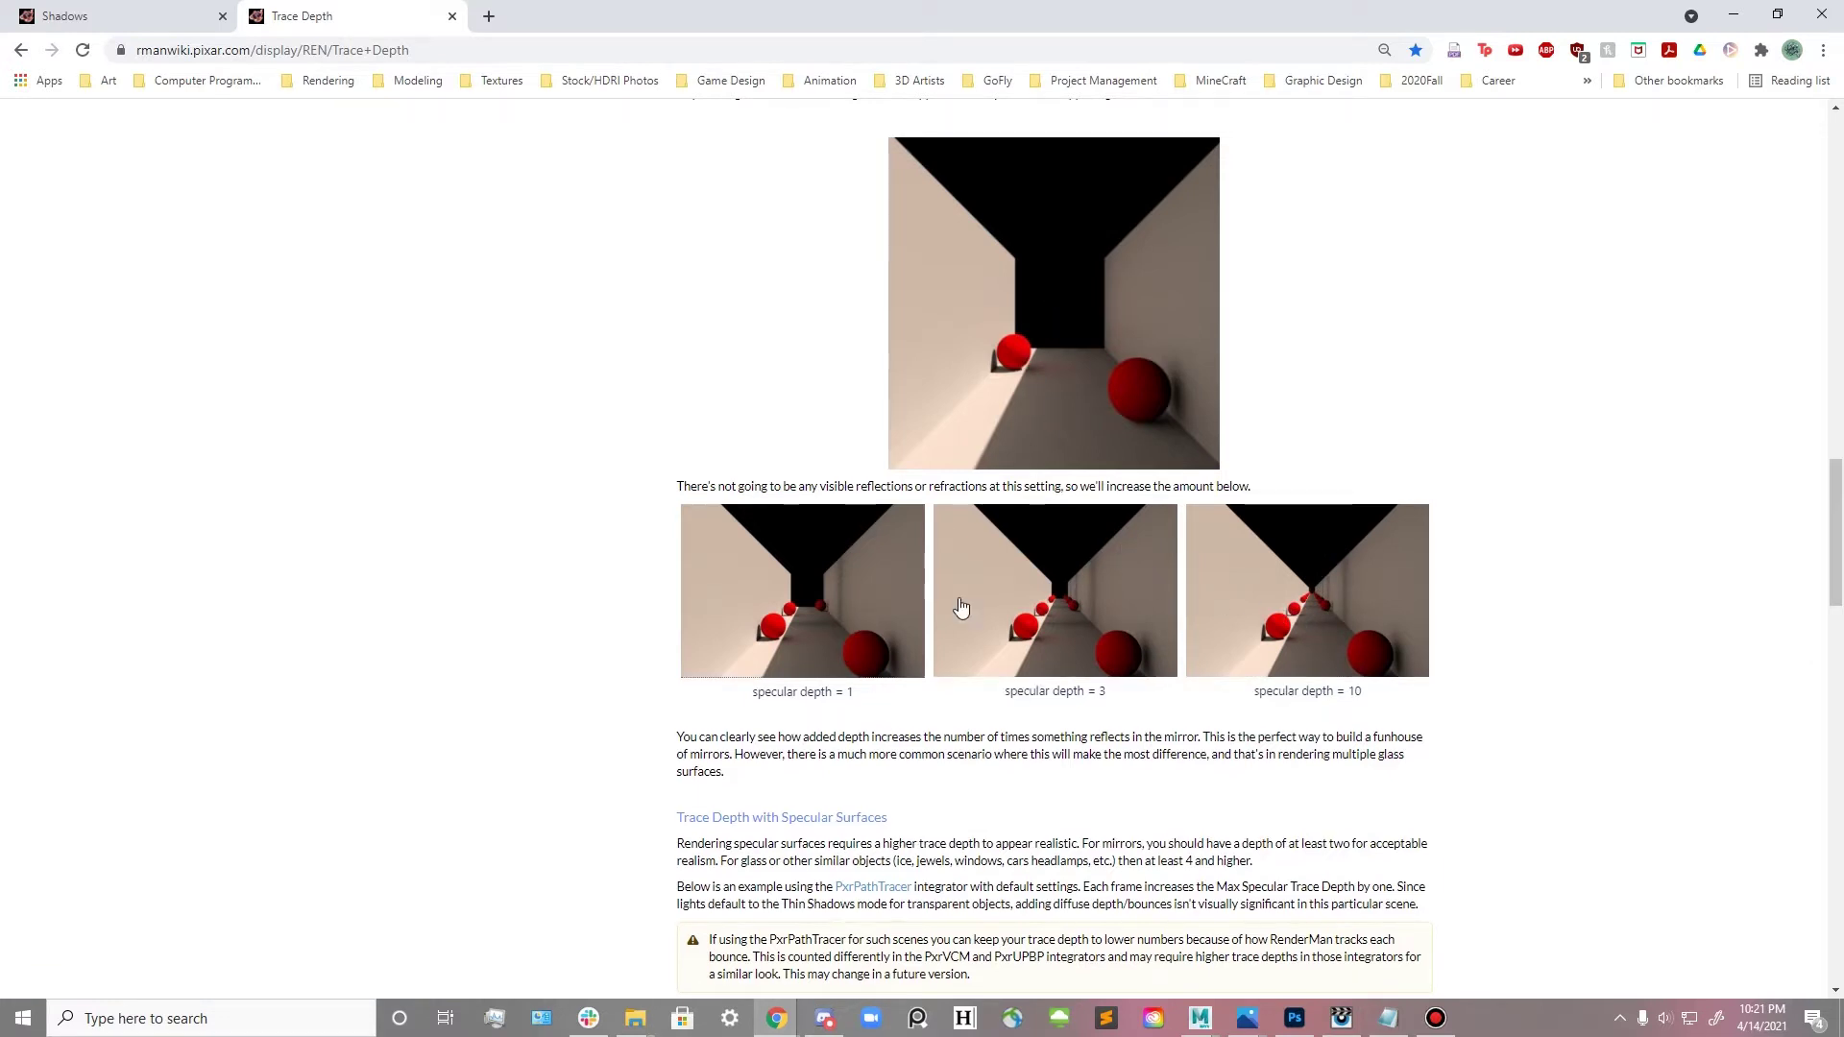
scroll(997, 615, "up", 3)
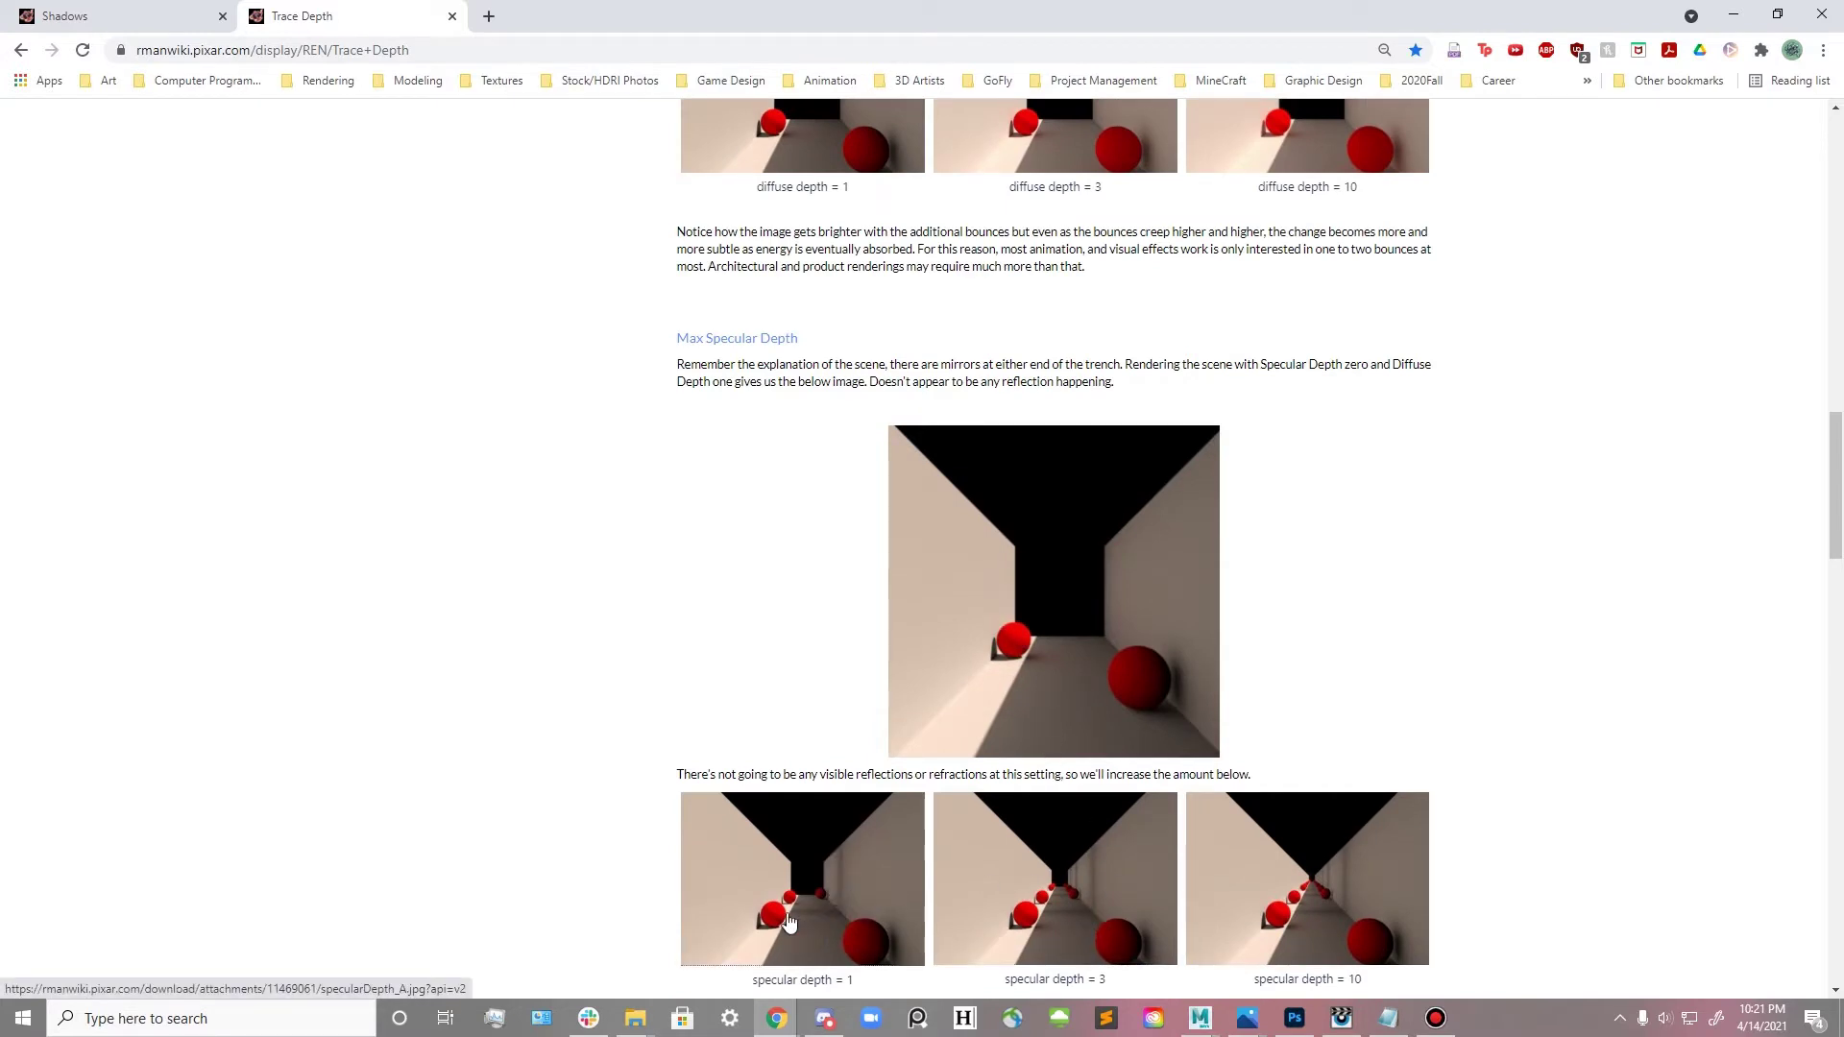
scroll(1249, 903, "up", 1)
scroll(1079, 576, "down", 2)
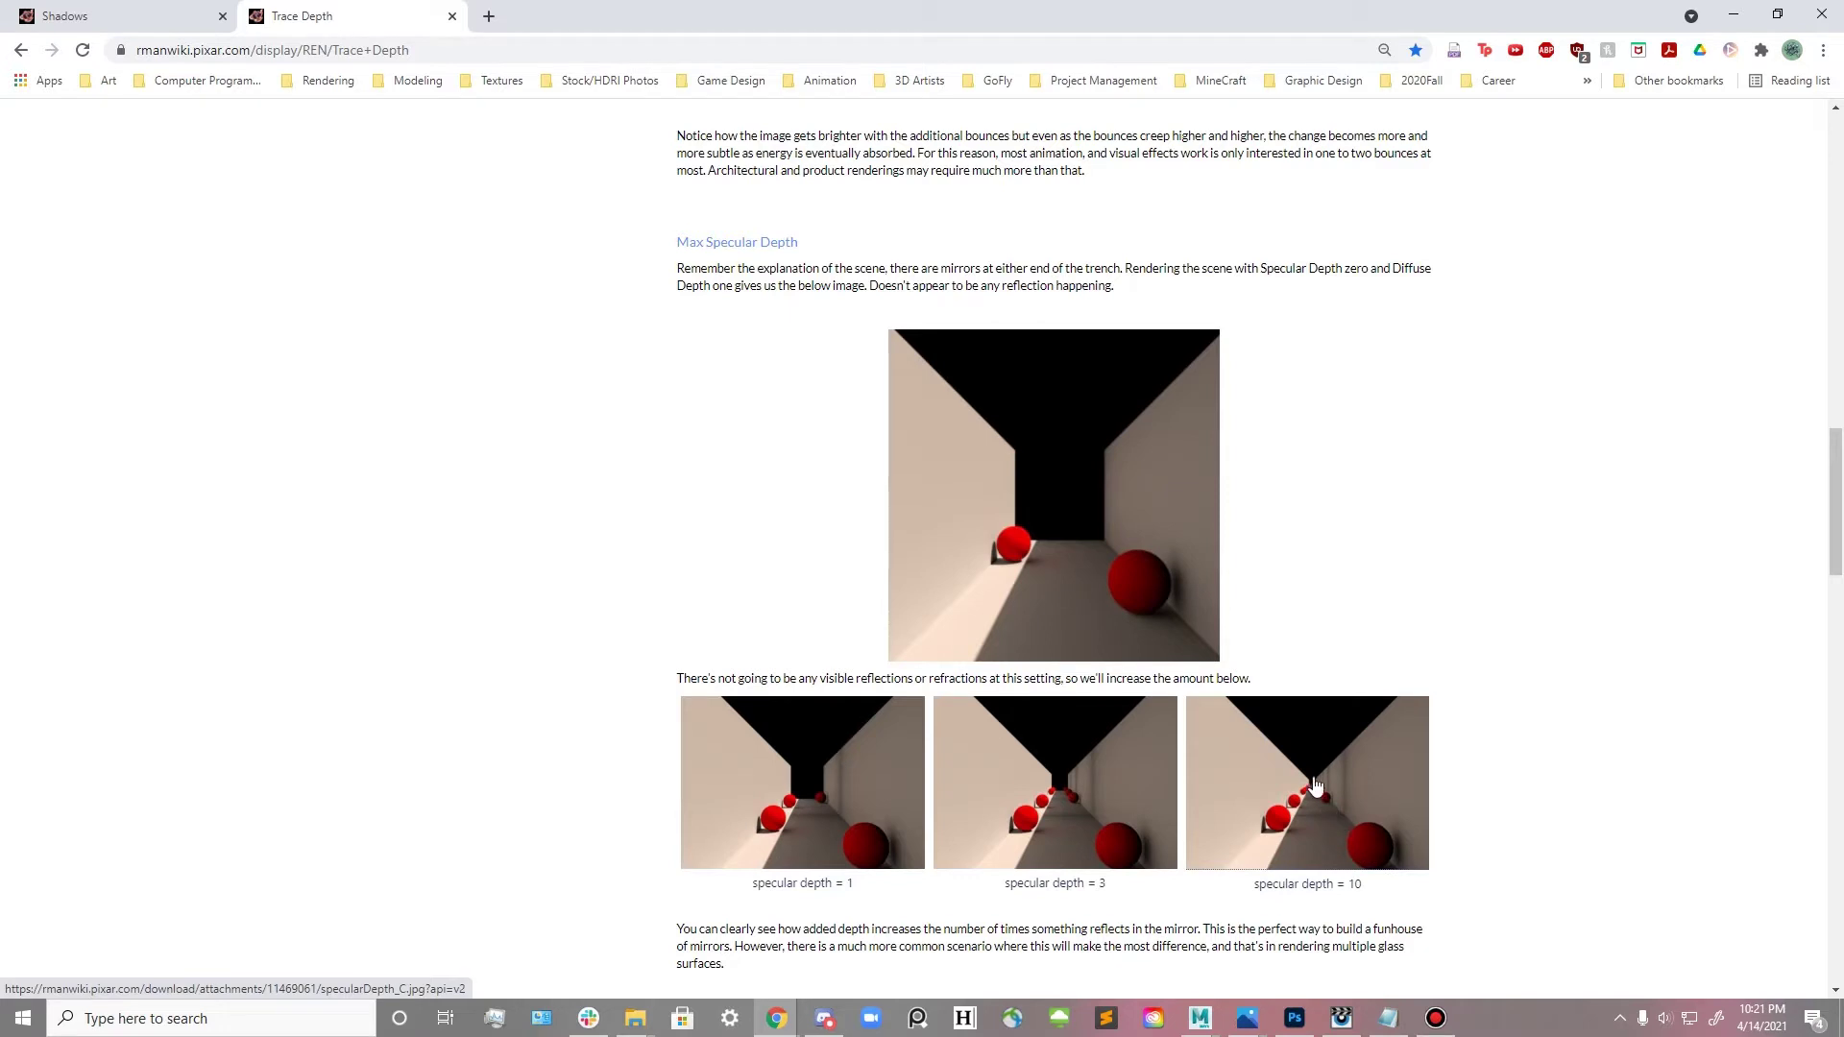
- Compare the diffuse depth 1, 3 and 10 example renders and go back to the specular depth examples
scroll(1143, 605, "up", 5)
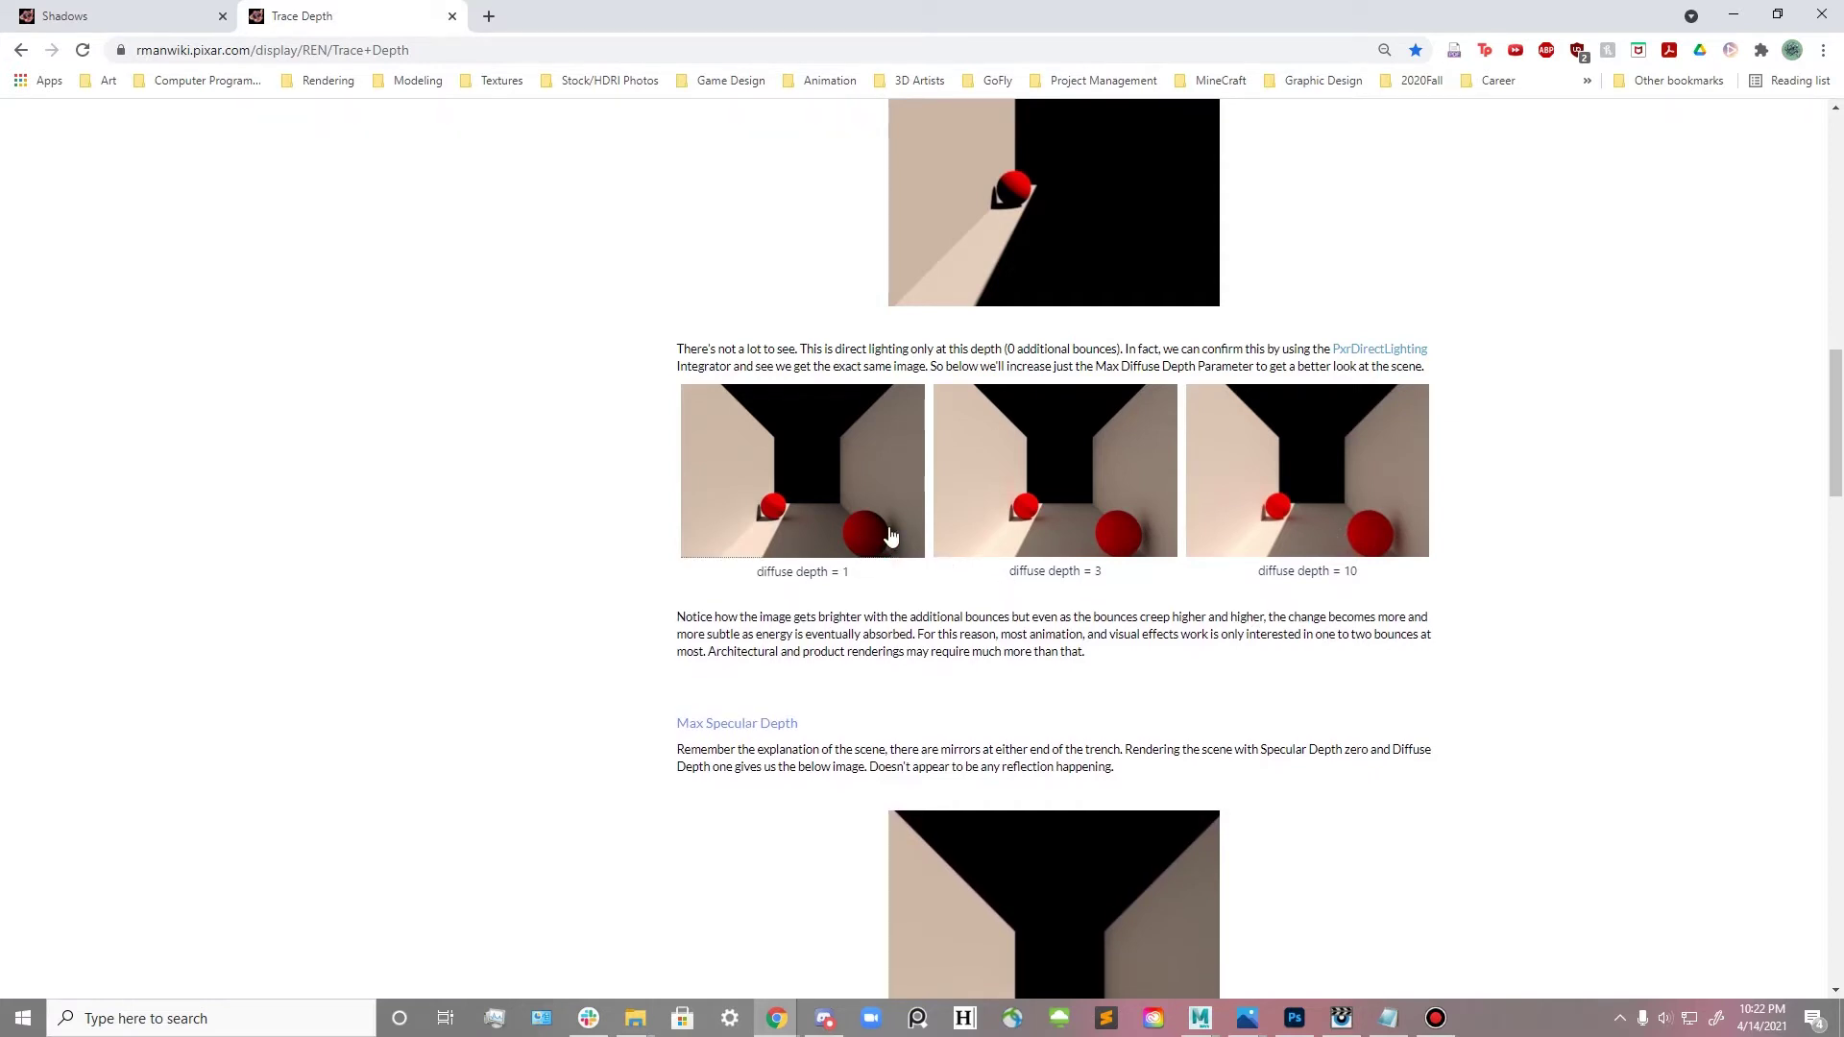
scroll(955, 580, "up", 2)
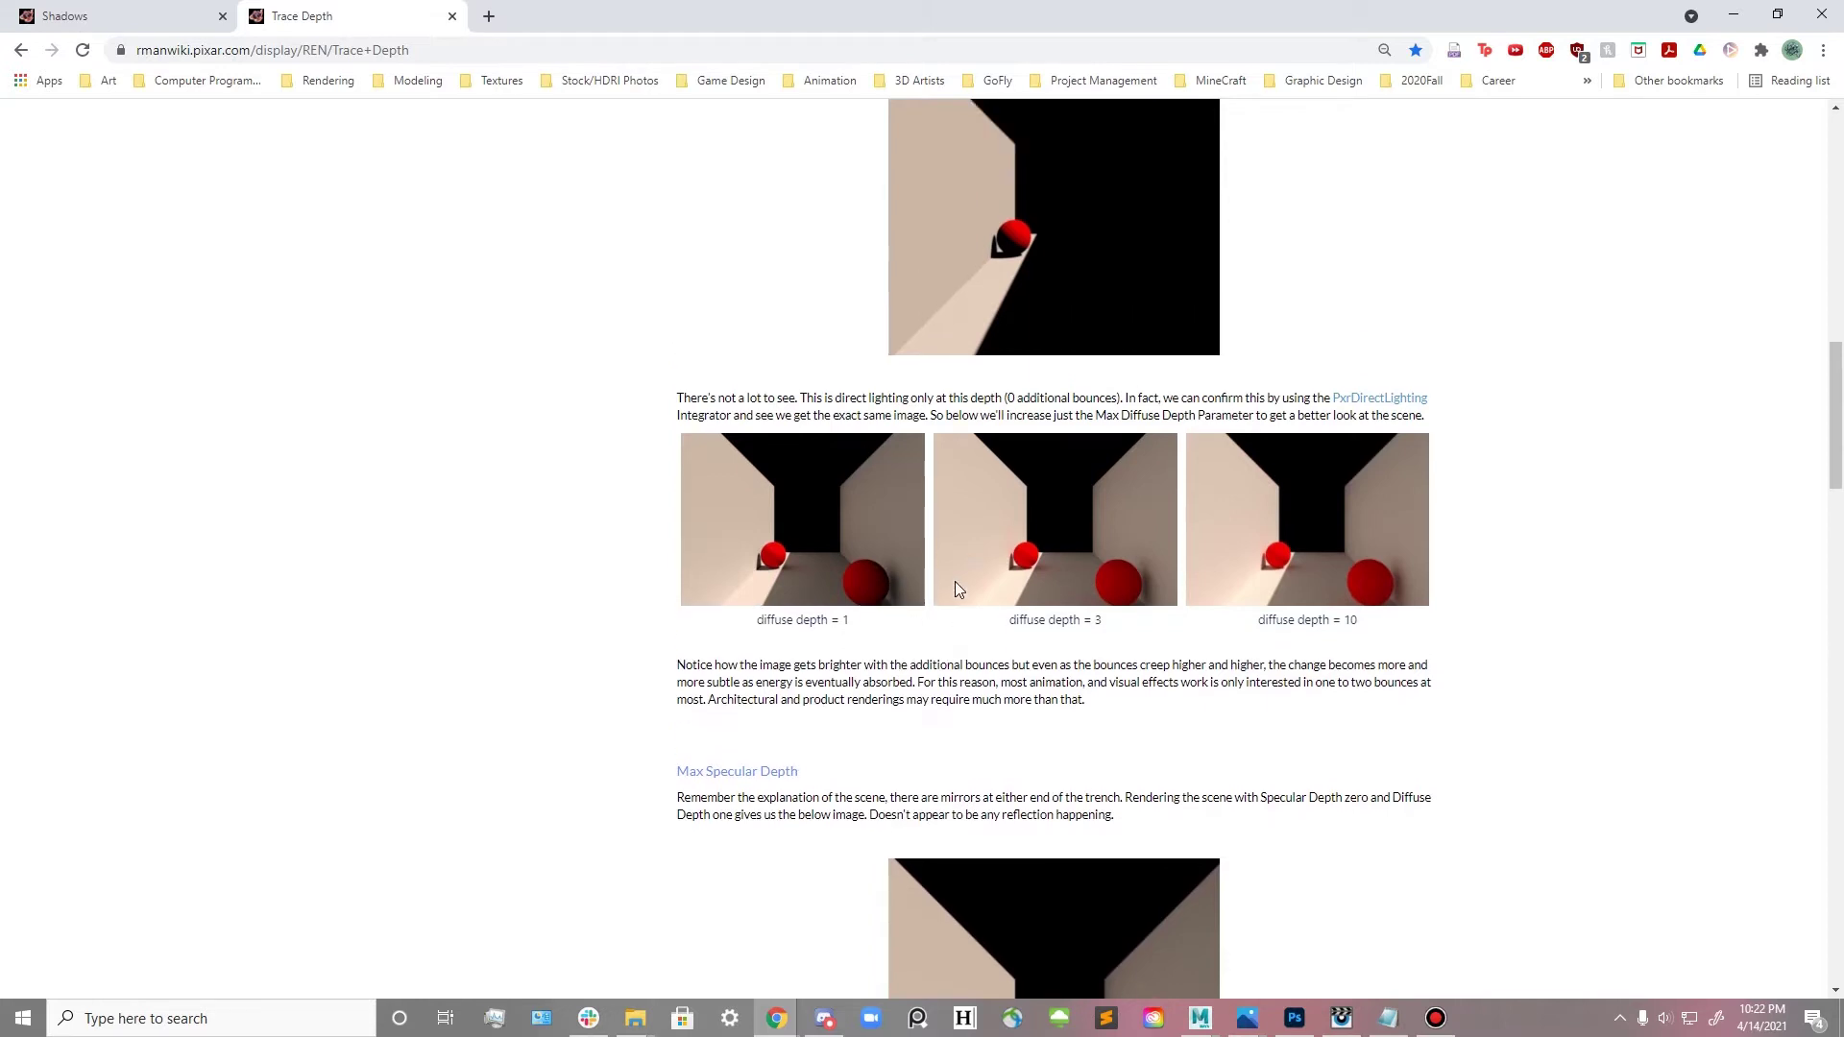
scroll(956, 587, "down", 2)
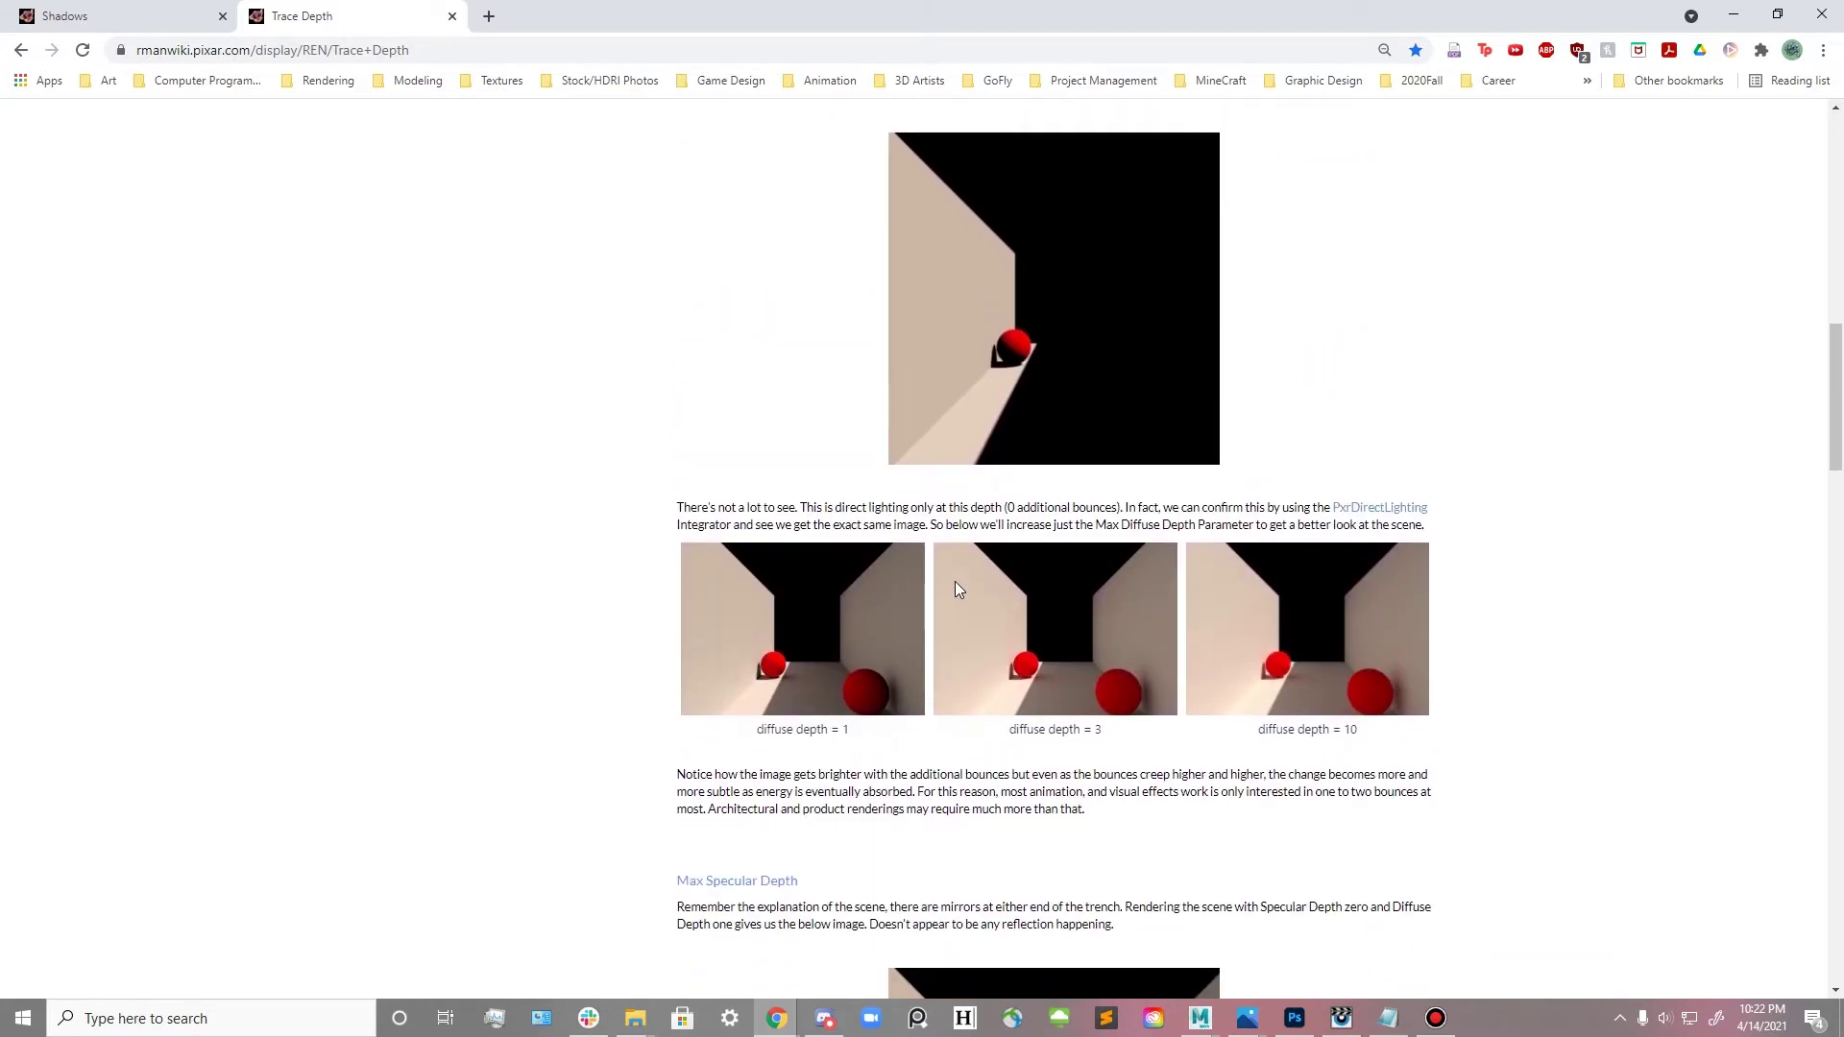
scroll(957, 587, "up", 3)
scroll(1373, 549, "up", 2)
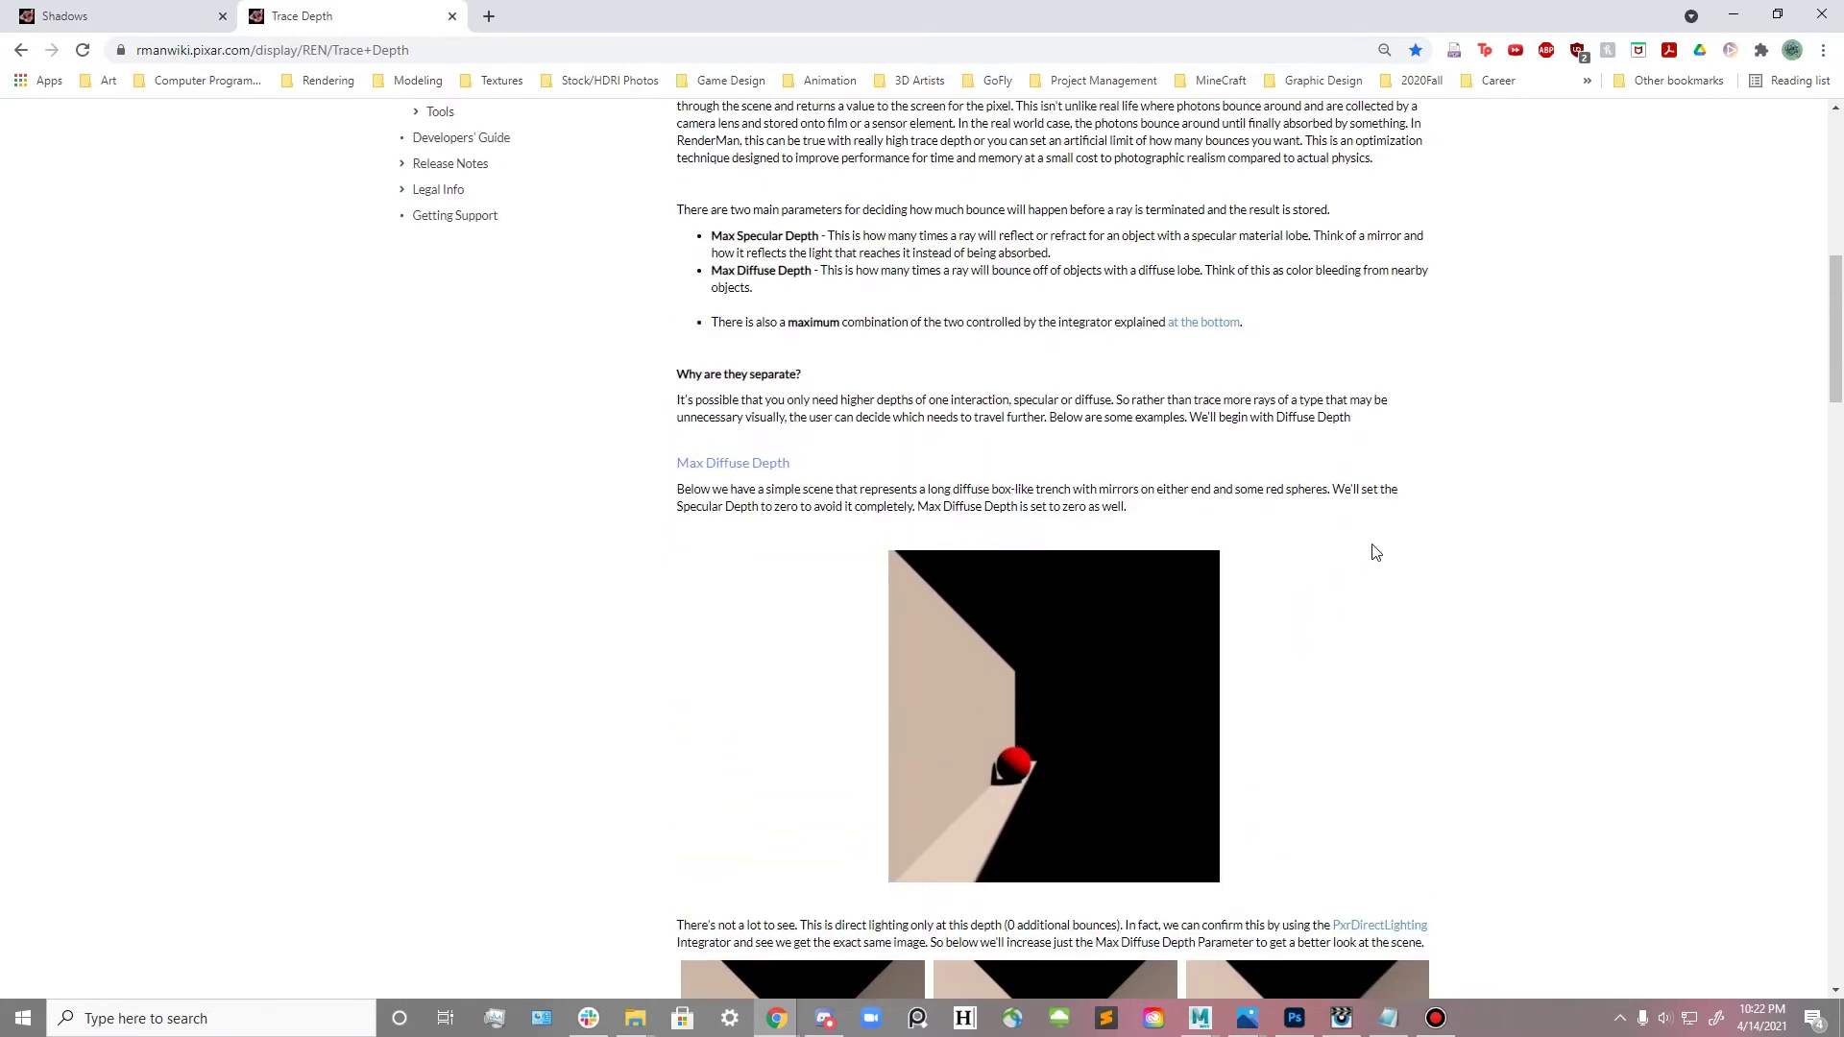
scroll(1375, 552, "down", 10)
scroll(1375, 553, "down", 8)
scroll(1369, 546, "up", 4)
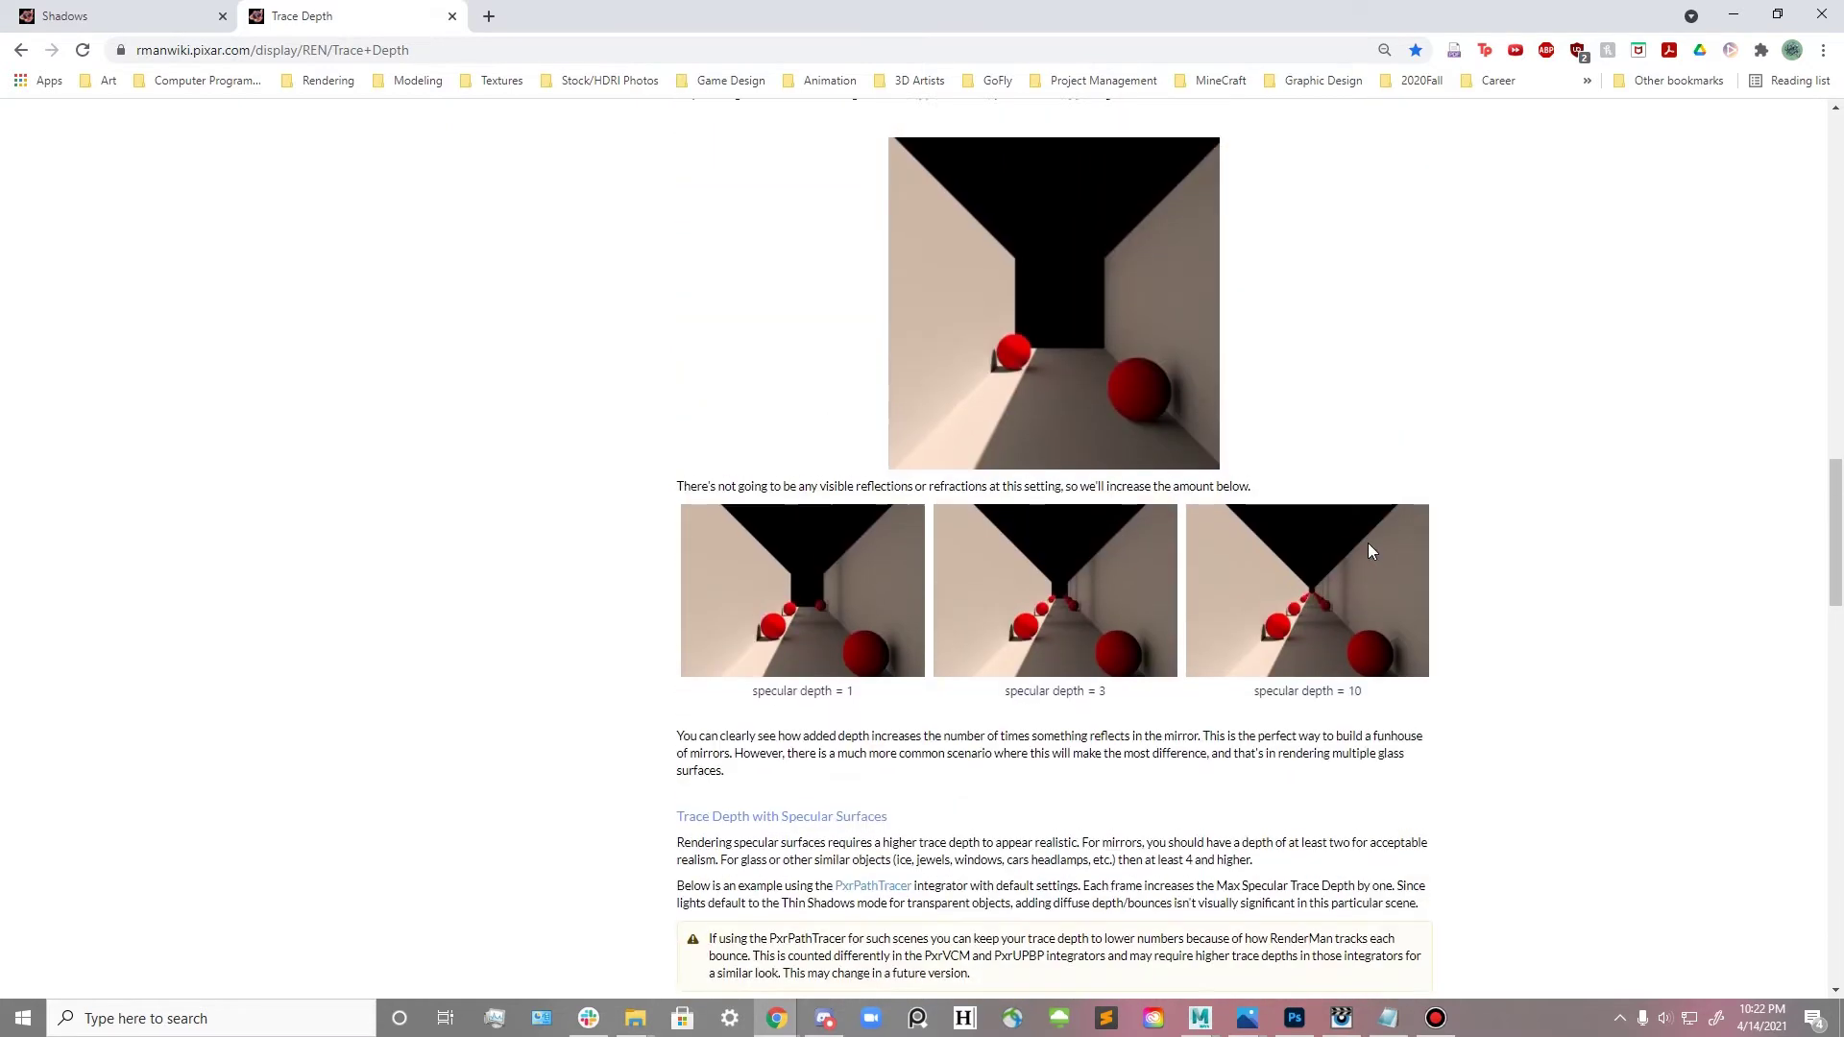
- Finish with the Trace Depth examples, return to Maya and minimize the Render Settings window
scroll(1369, 550, "down", 3)
scroll(1330, 494, "up", 13)
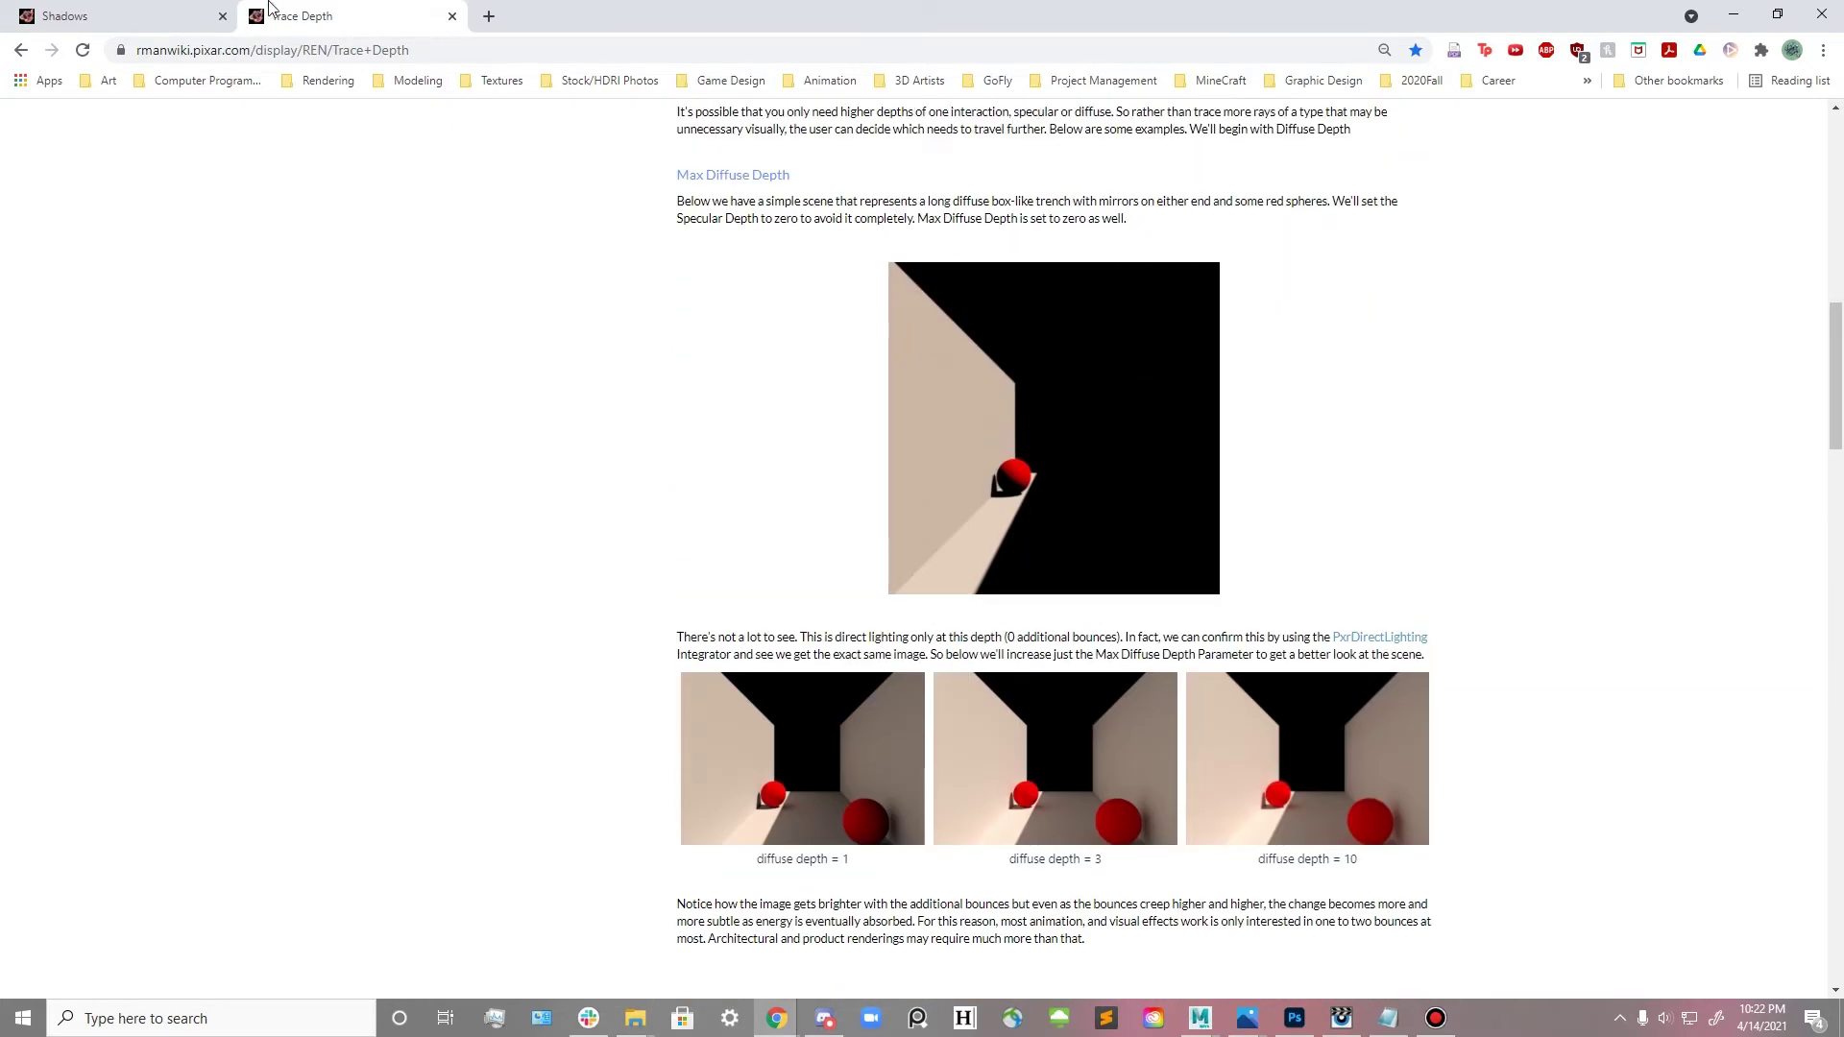
left_click(1732, 16)
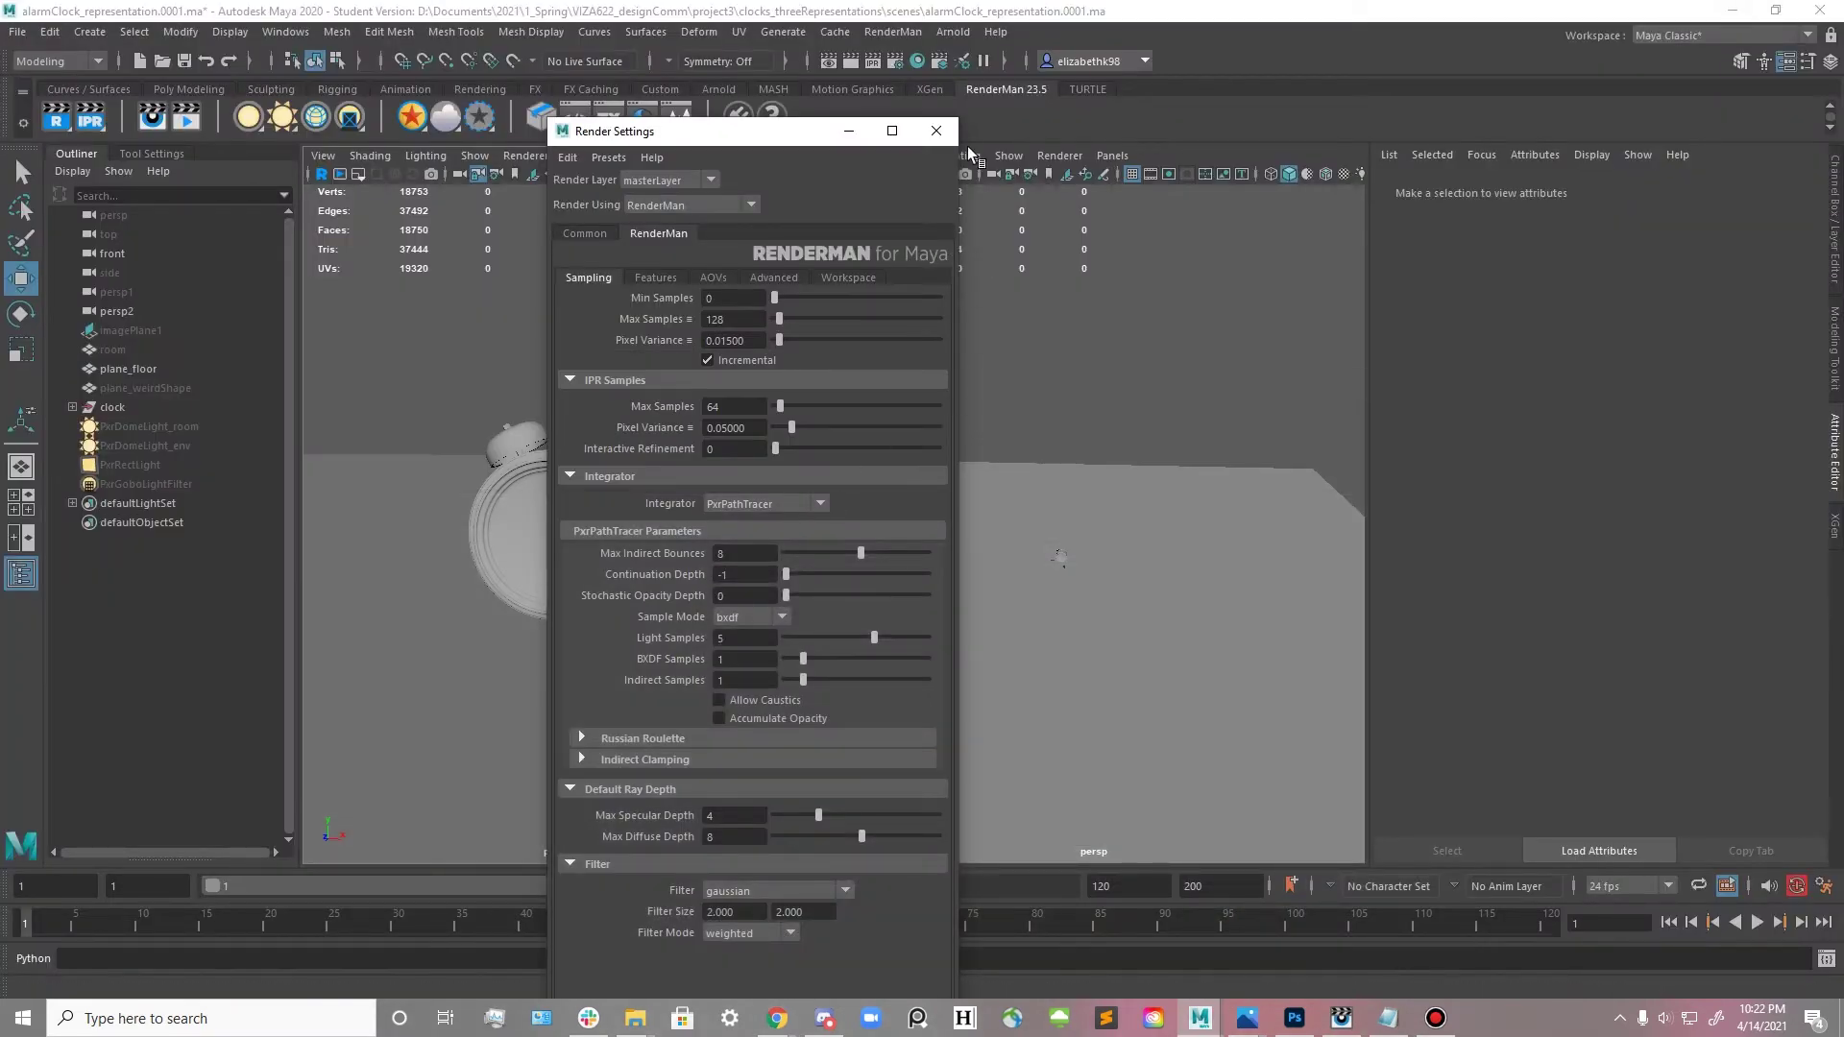
left_click(848, 131)
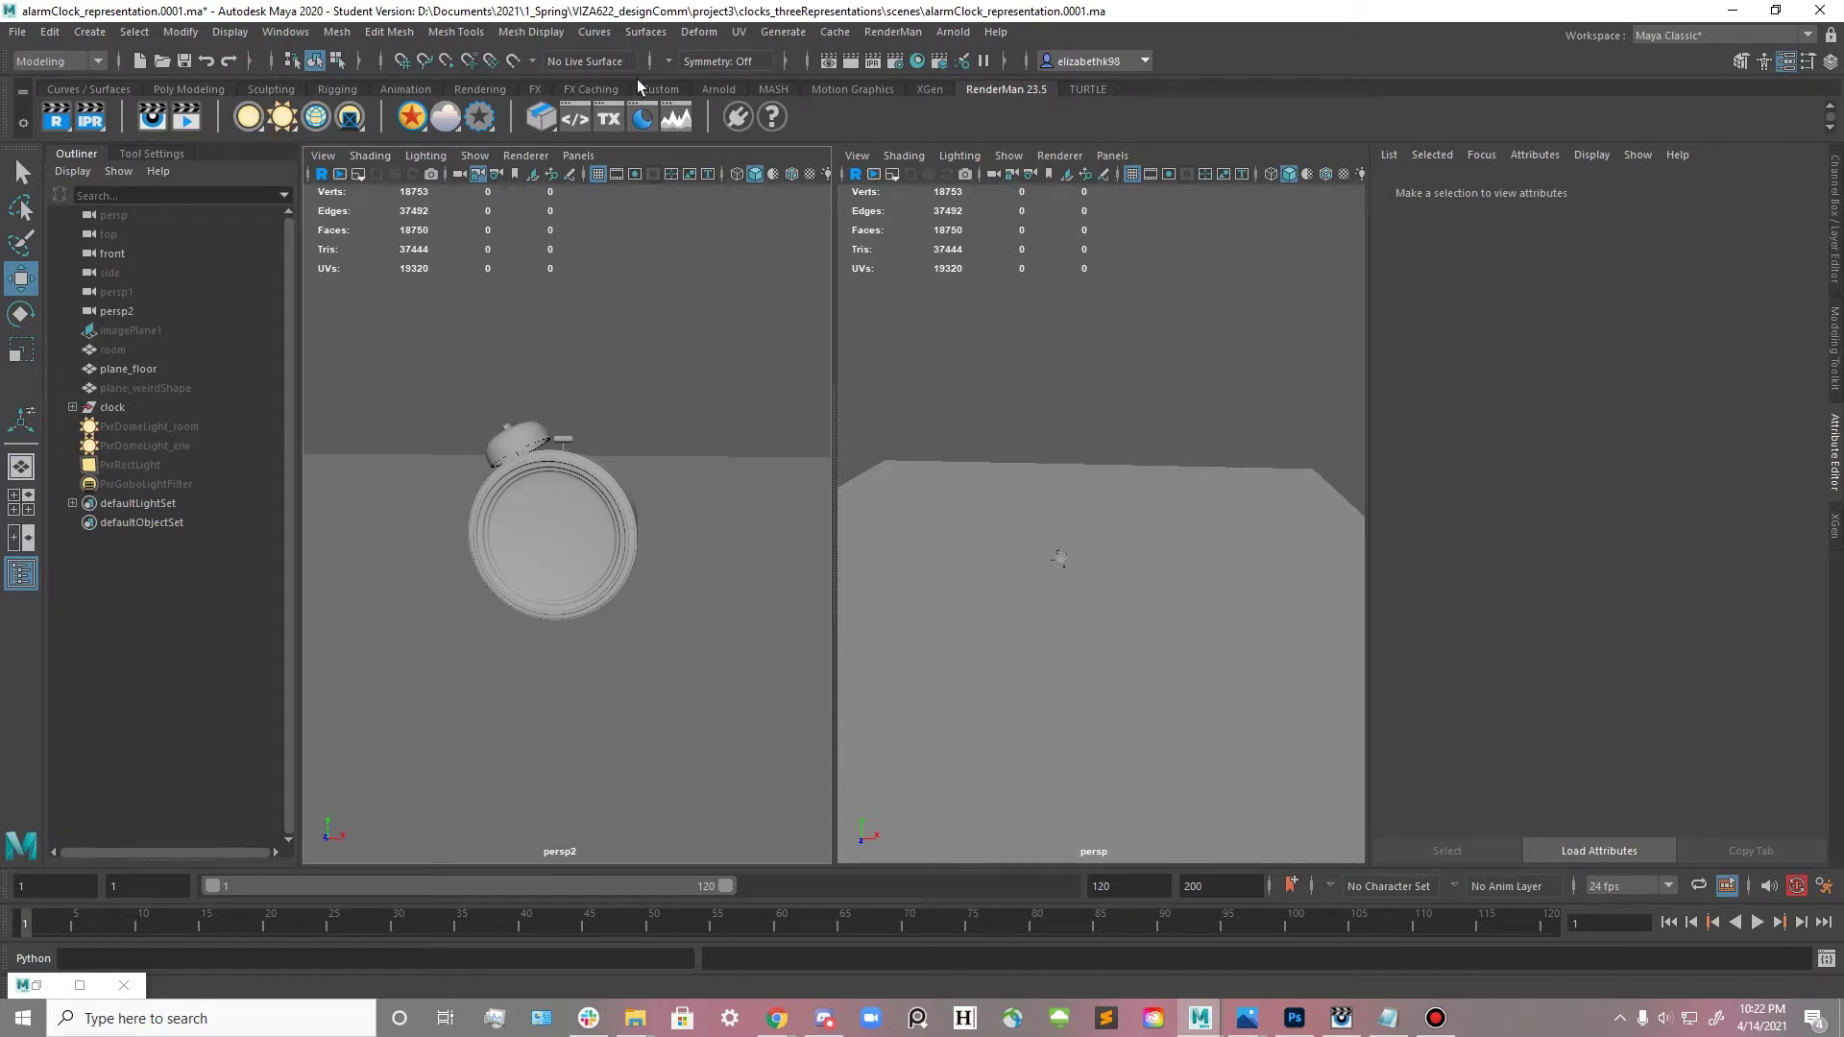
- Add a PxrRectLight to the scene and hide the clock group
left_click(250, 123)
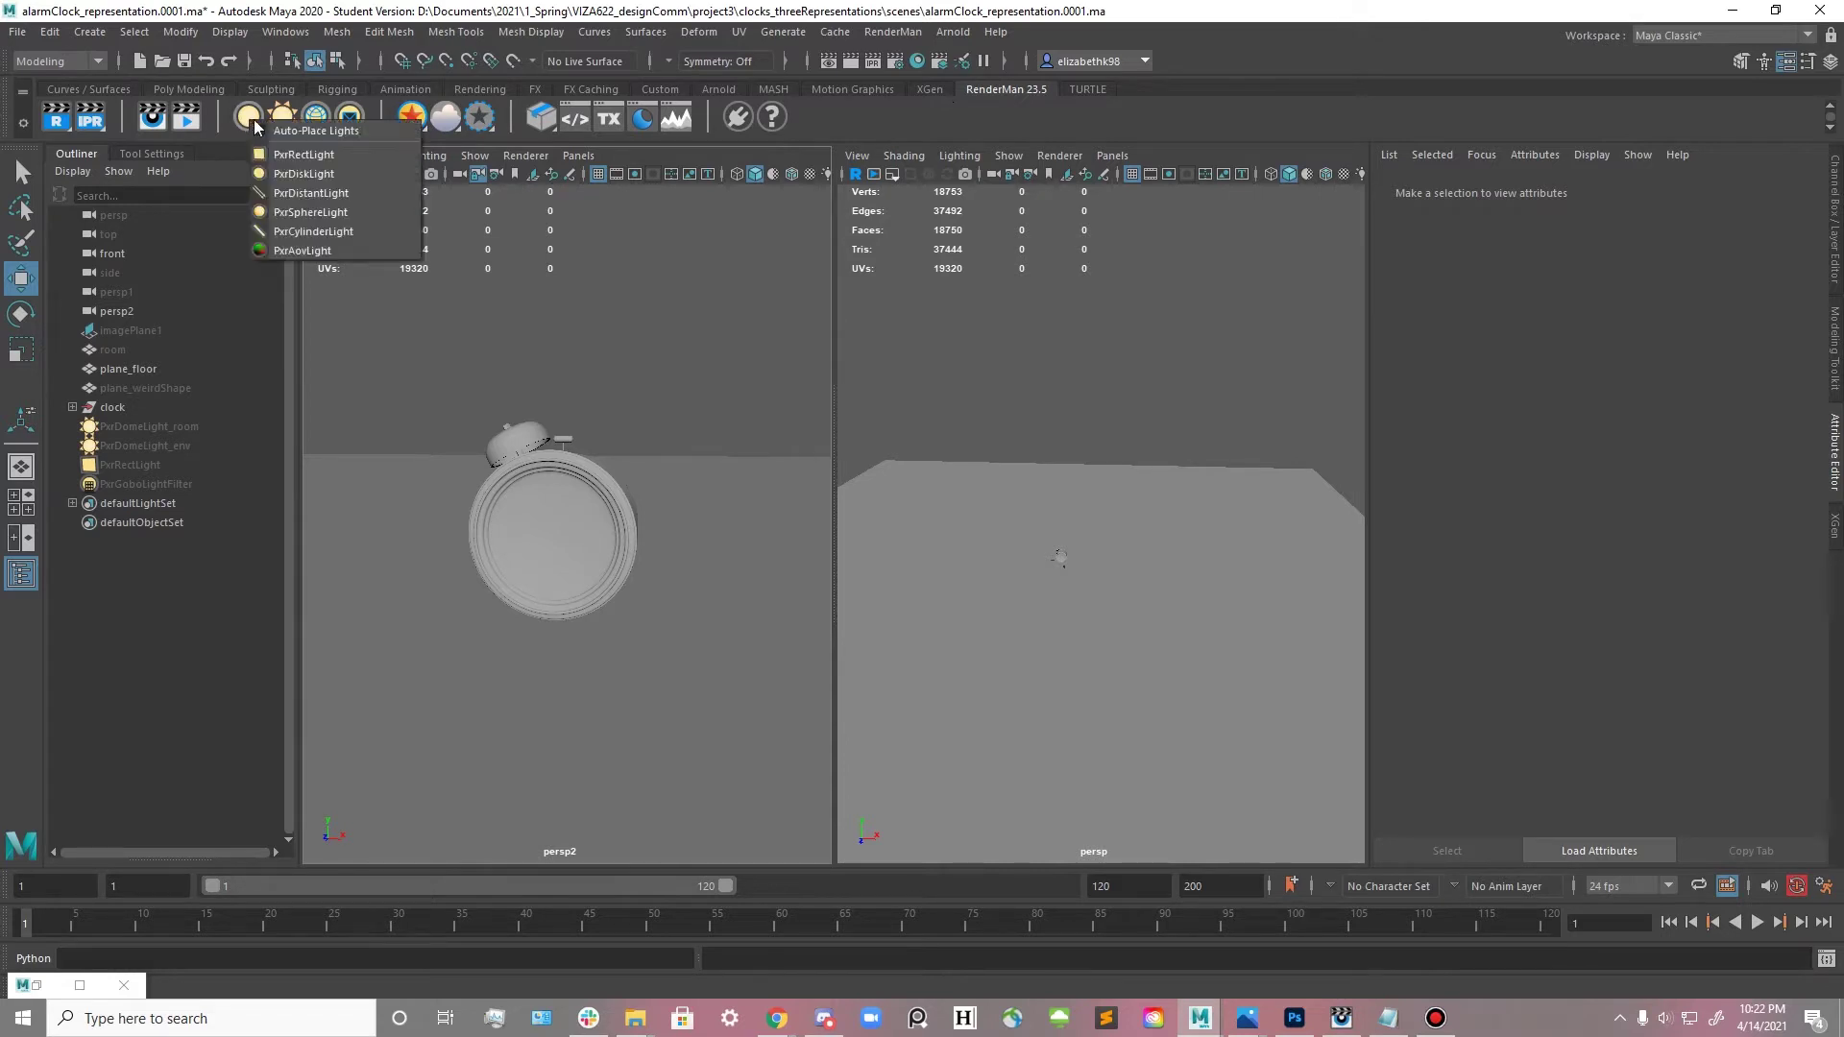
left_click(288, 156)
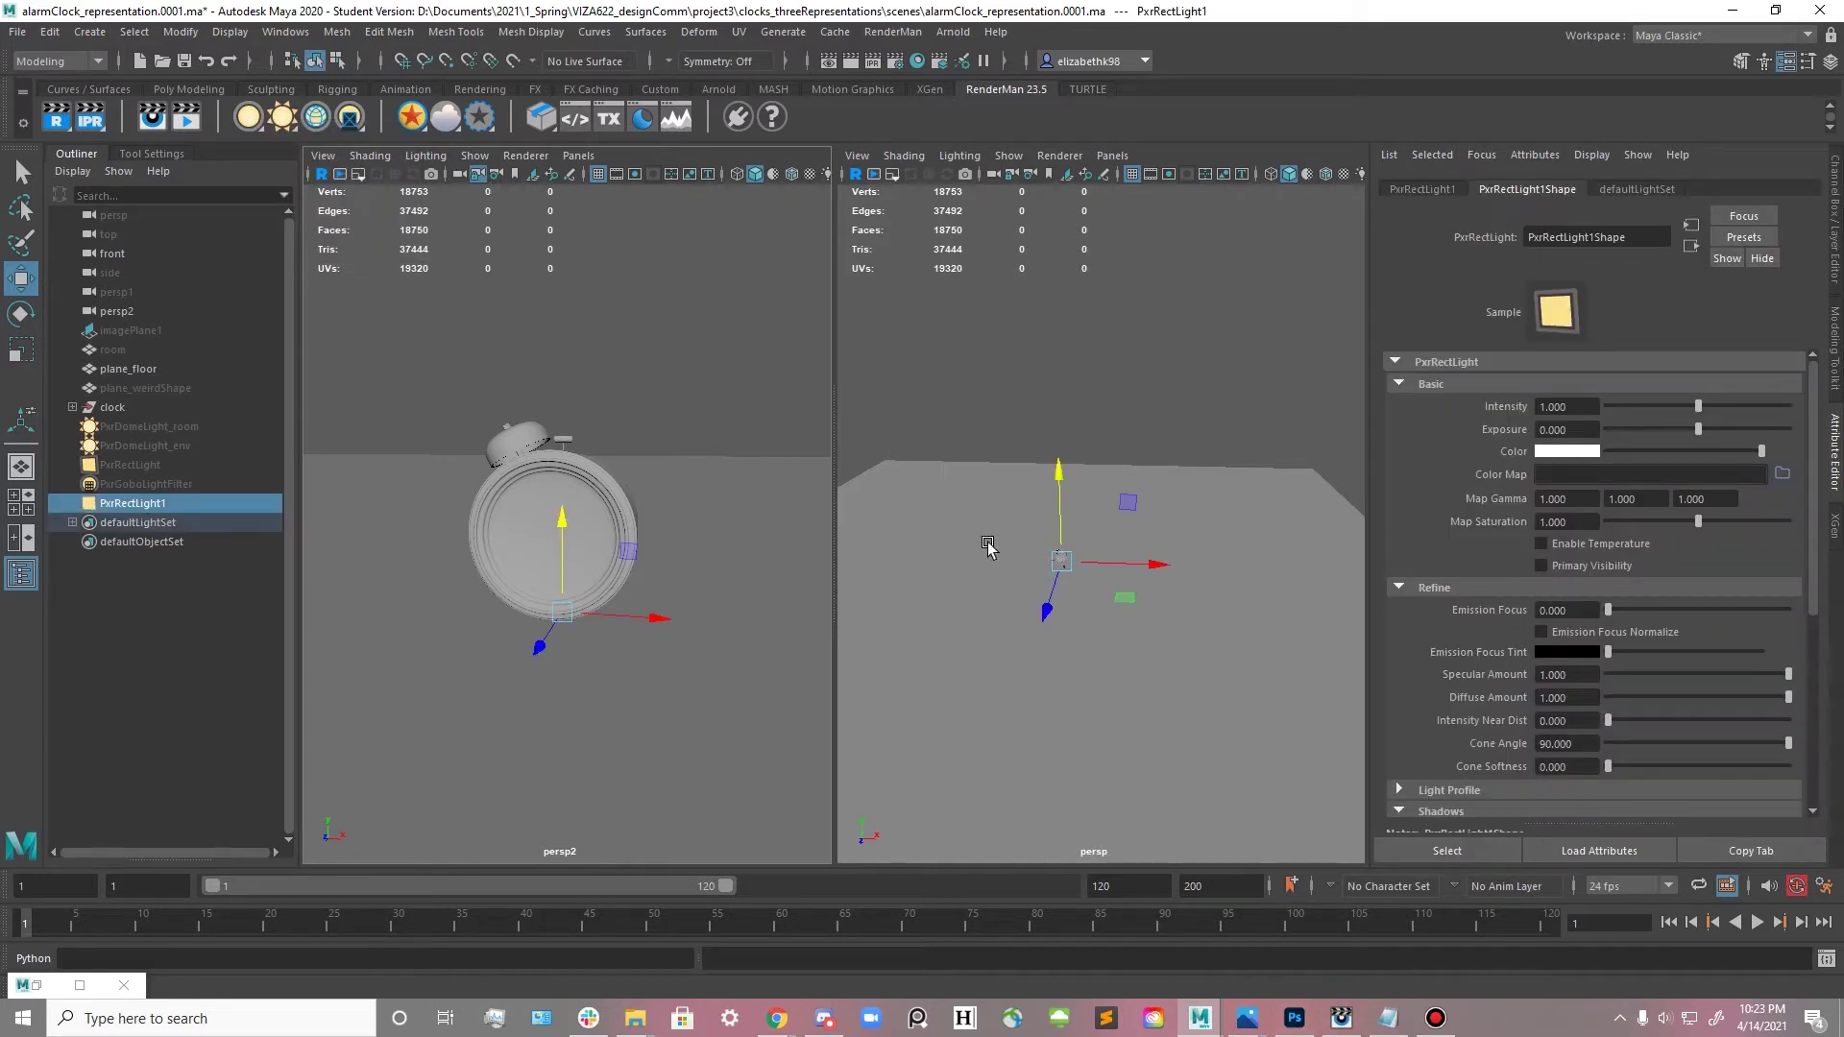
left_click(486, 523)
left_click(114, 409)
key("ctrl+h")
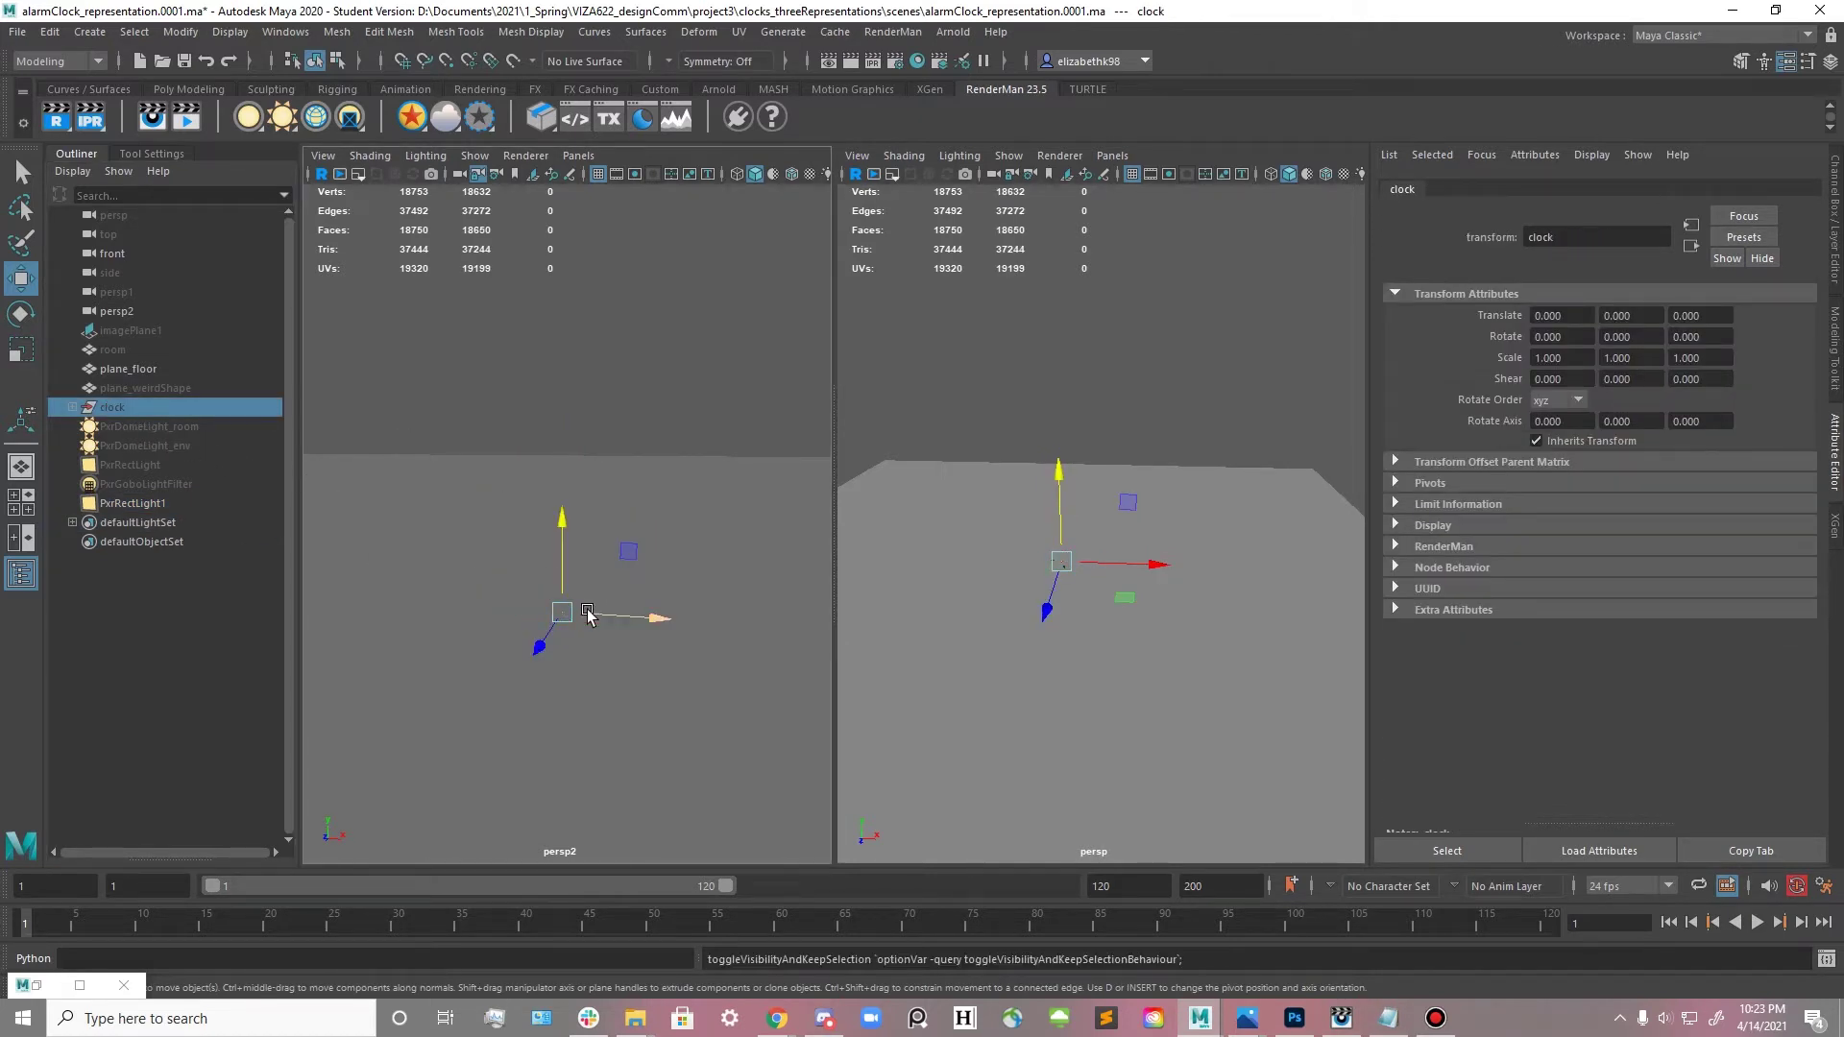
- Frame PxrRectLight1 in the persp view and add a PxrGoboLightFilter to it
left_click(156, 504)
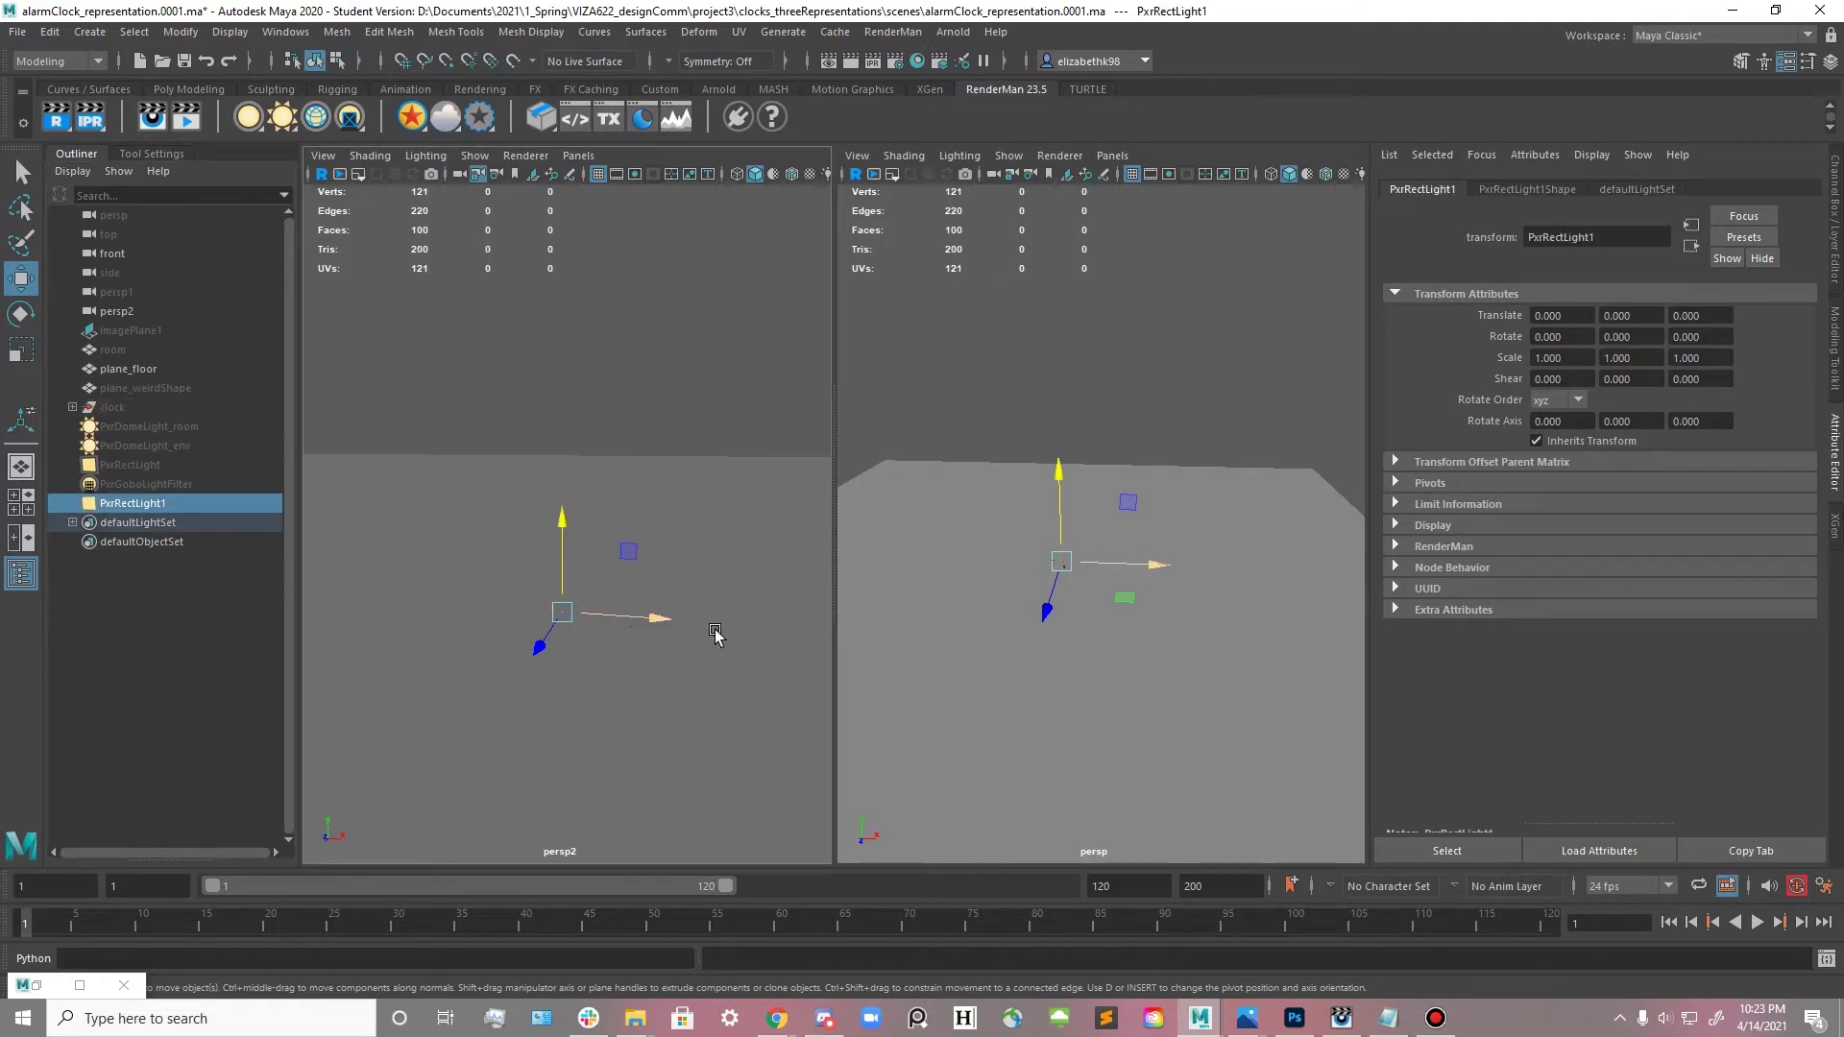
key("f")
scroll(1093, 526, "down", 2)
left_click_drag(1093, 526, 1204, 527, "alt")
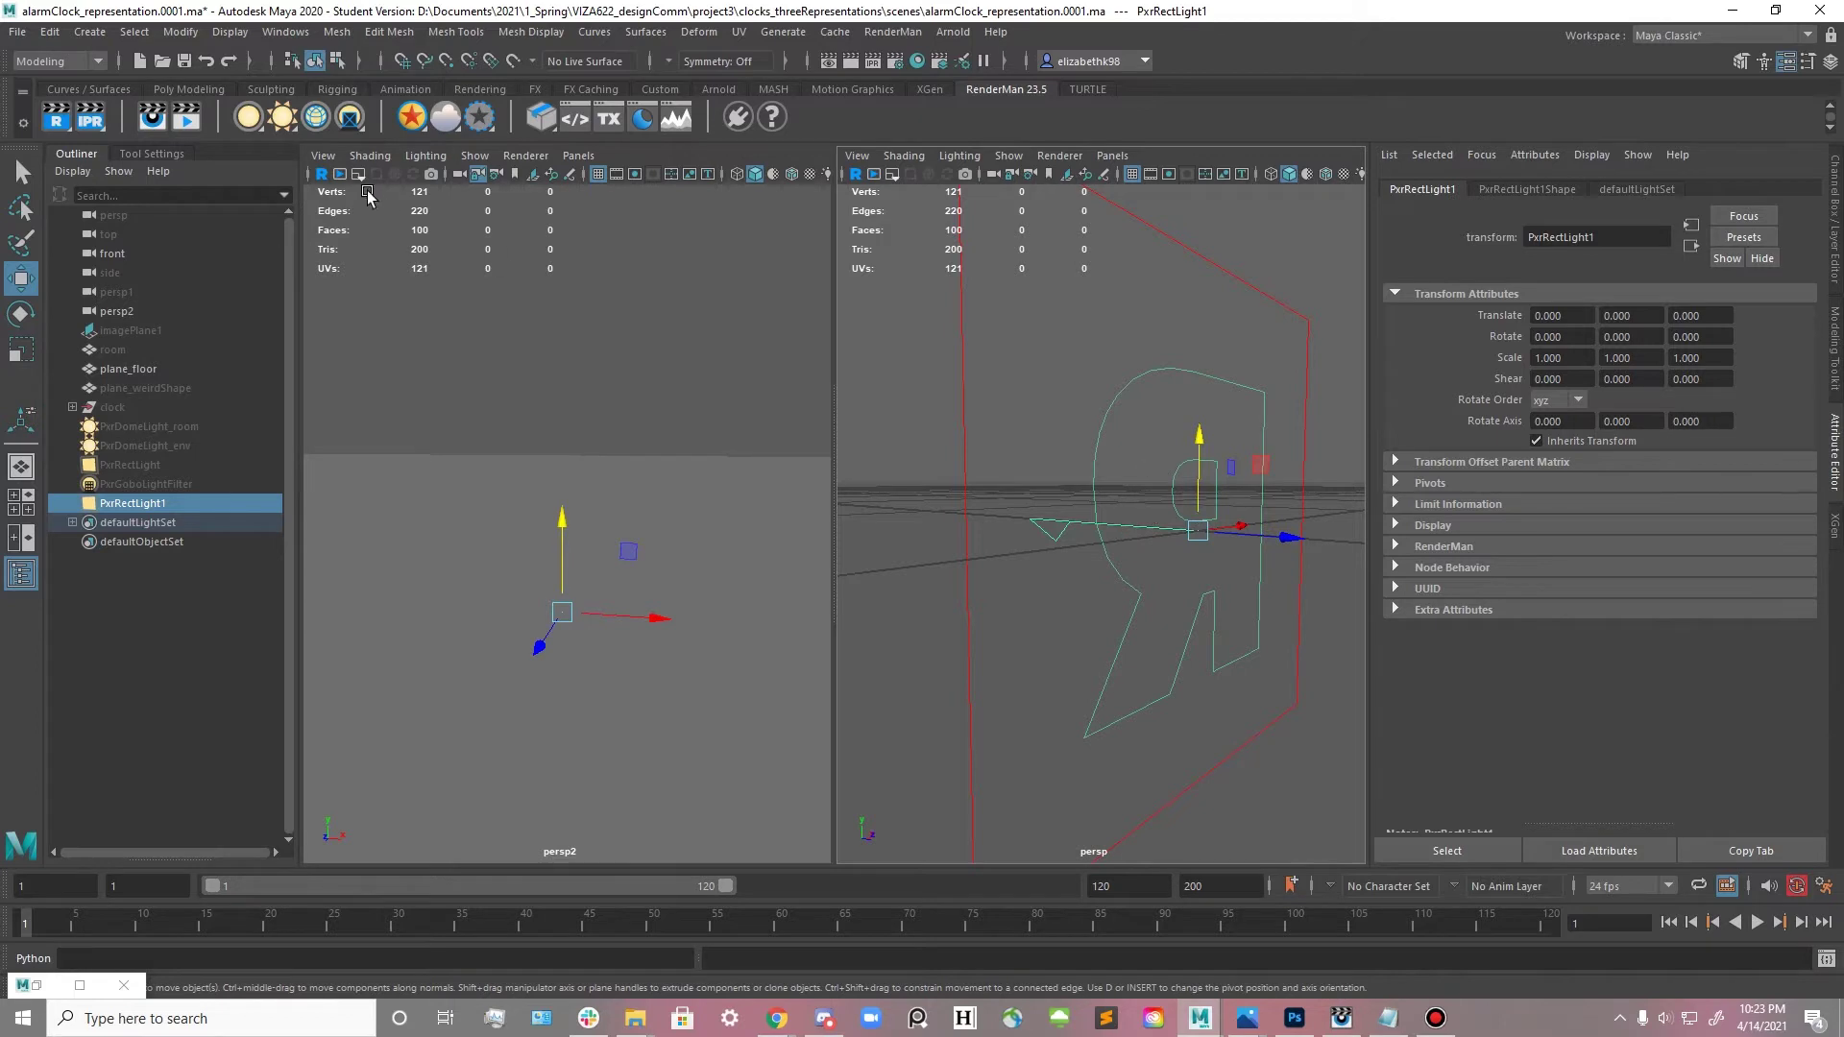
left_click(351, 121)
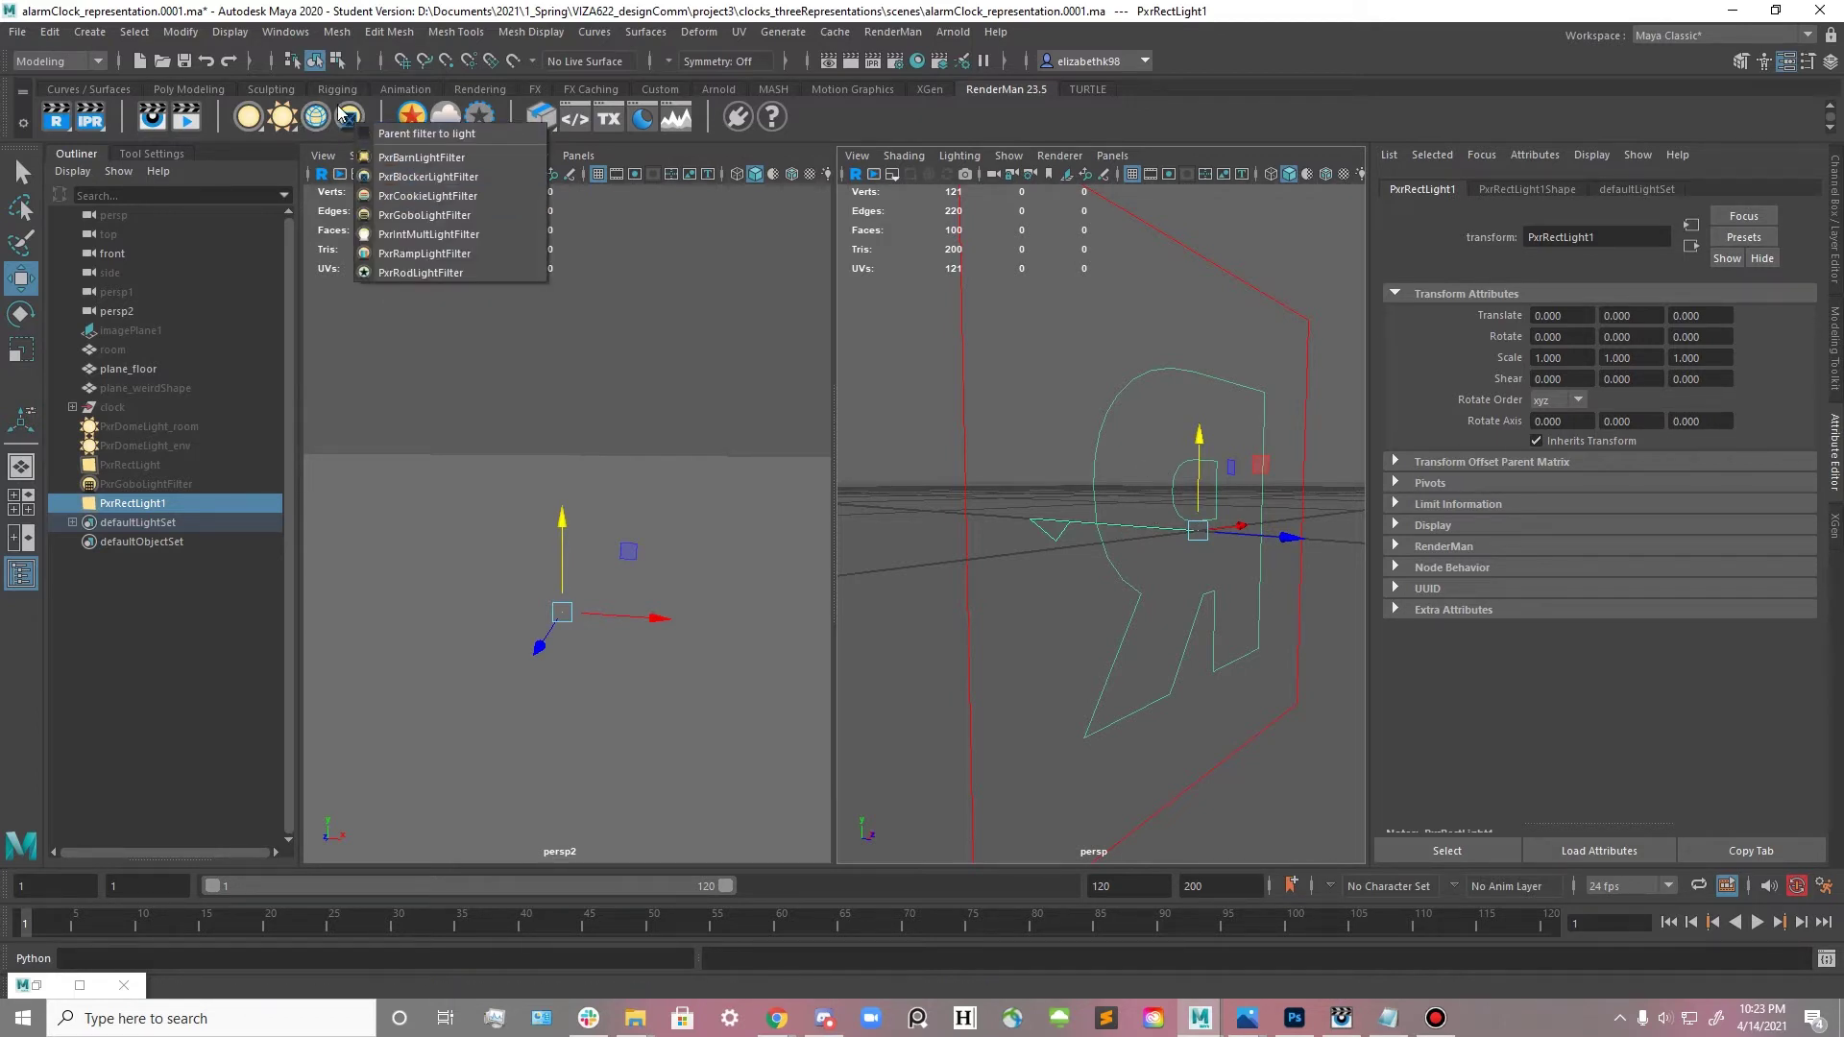
left_click(415, 215)
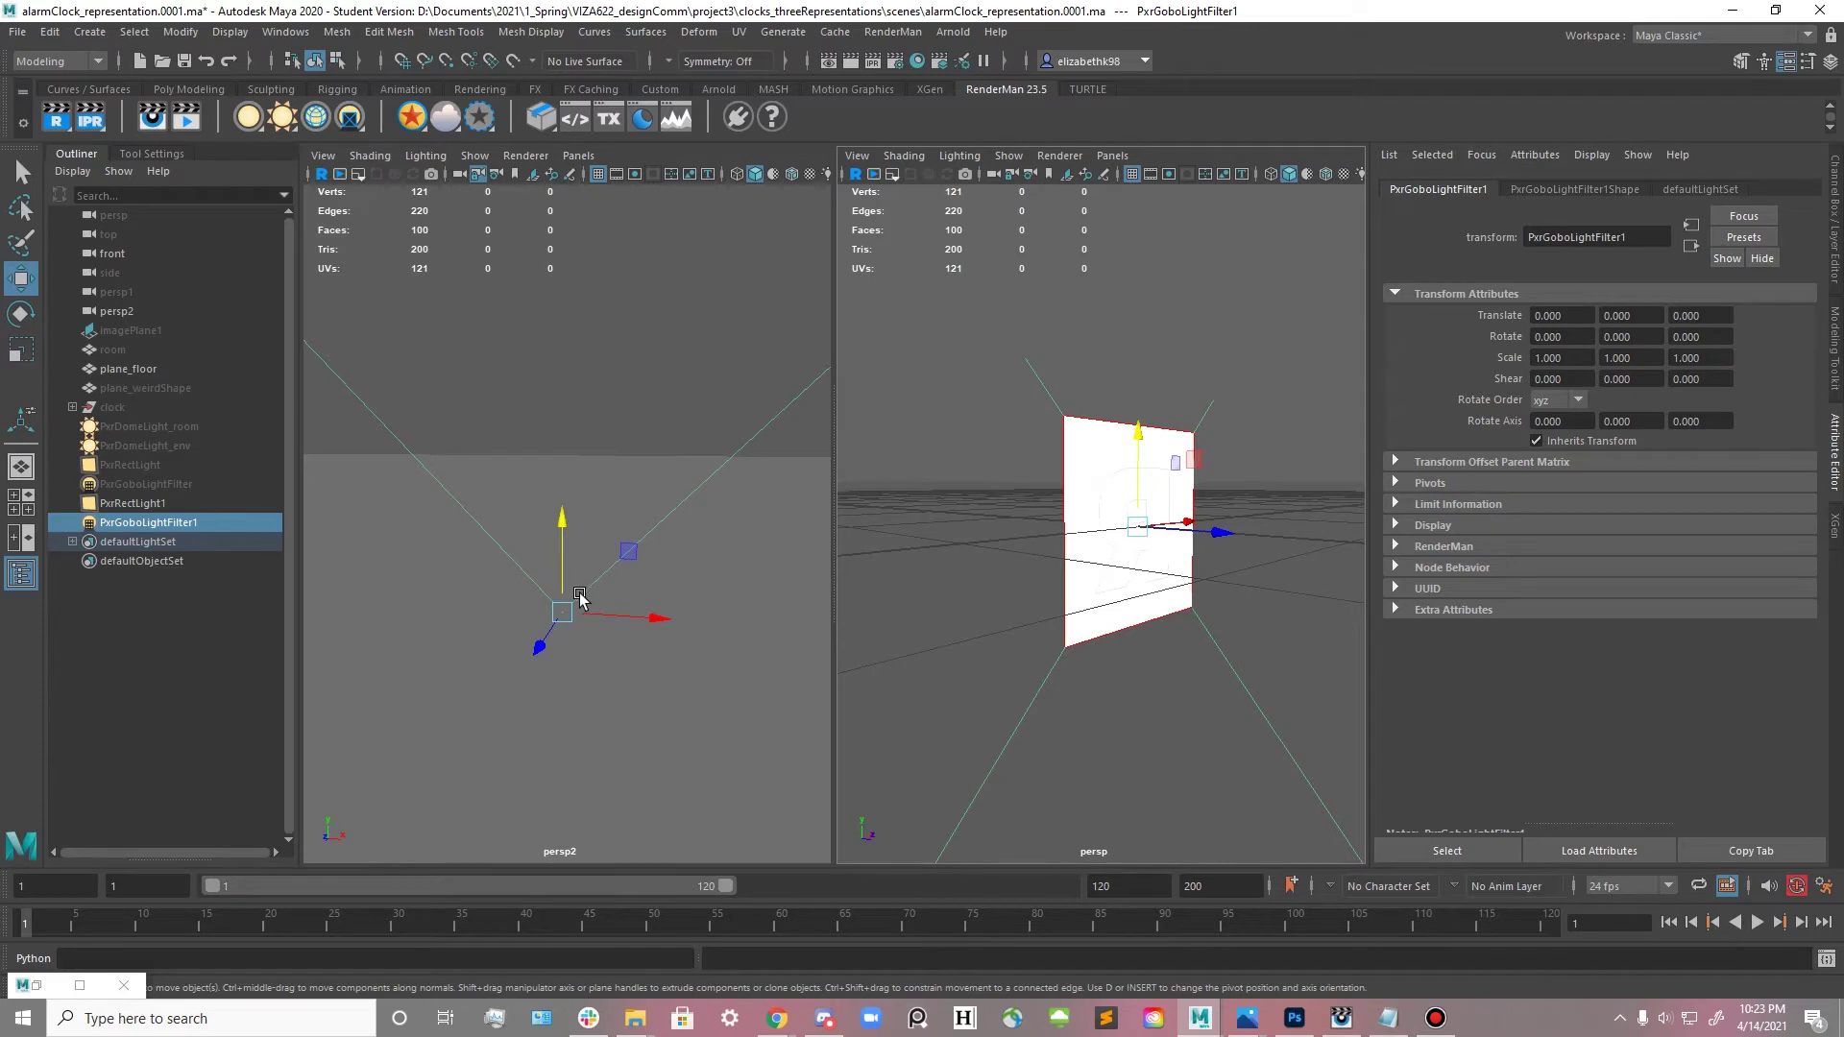
- Select the rectangular light together with its gobo filter, scale both up uniformly and raise them above the floor
left_click(149, 507, "ctrl")
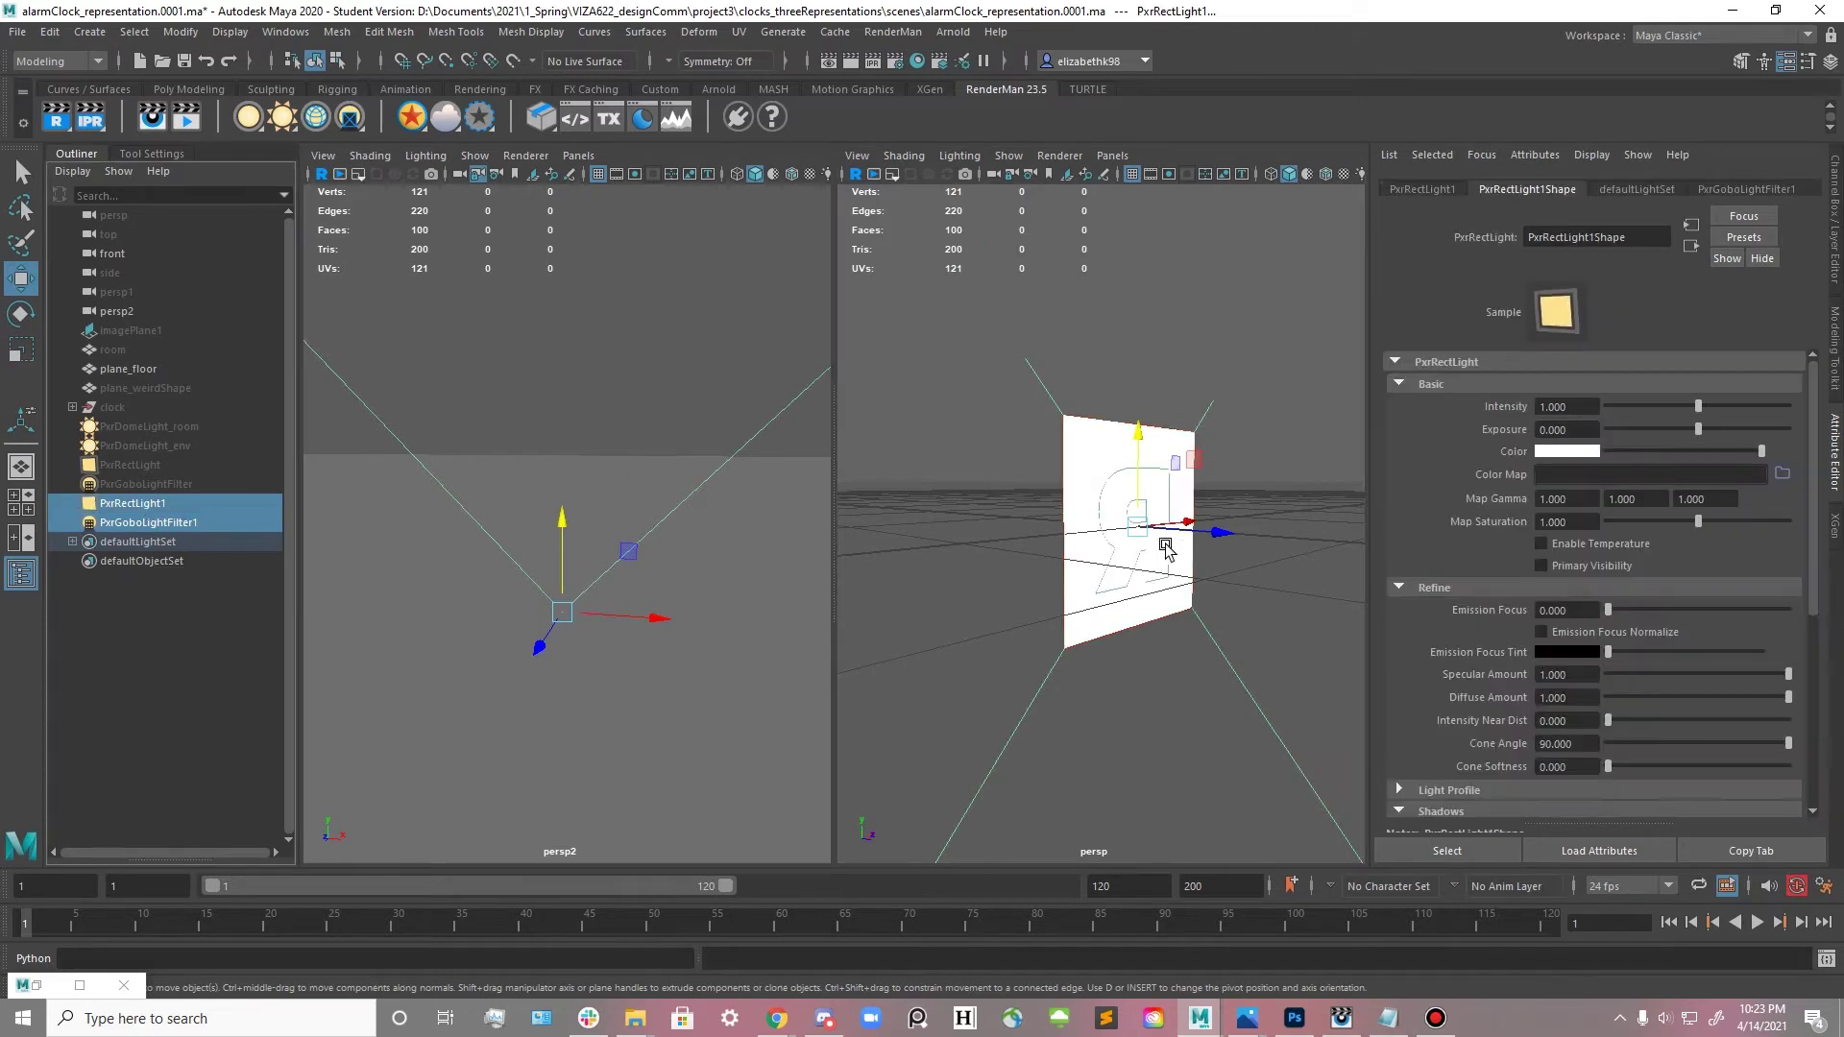
key("r")
left_click_drag(1139, 527, 1482, 642)
scroll(1000, 503, "down", 8)
key("w")
left_click_drag(1107, 478, 1108, 357)
right_click_drag(1107, 586, 992, 550, "alt")
left_click_drag(992, 549, 1057, 577, "alt")
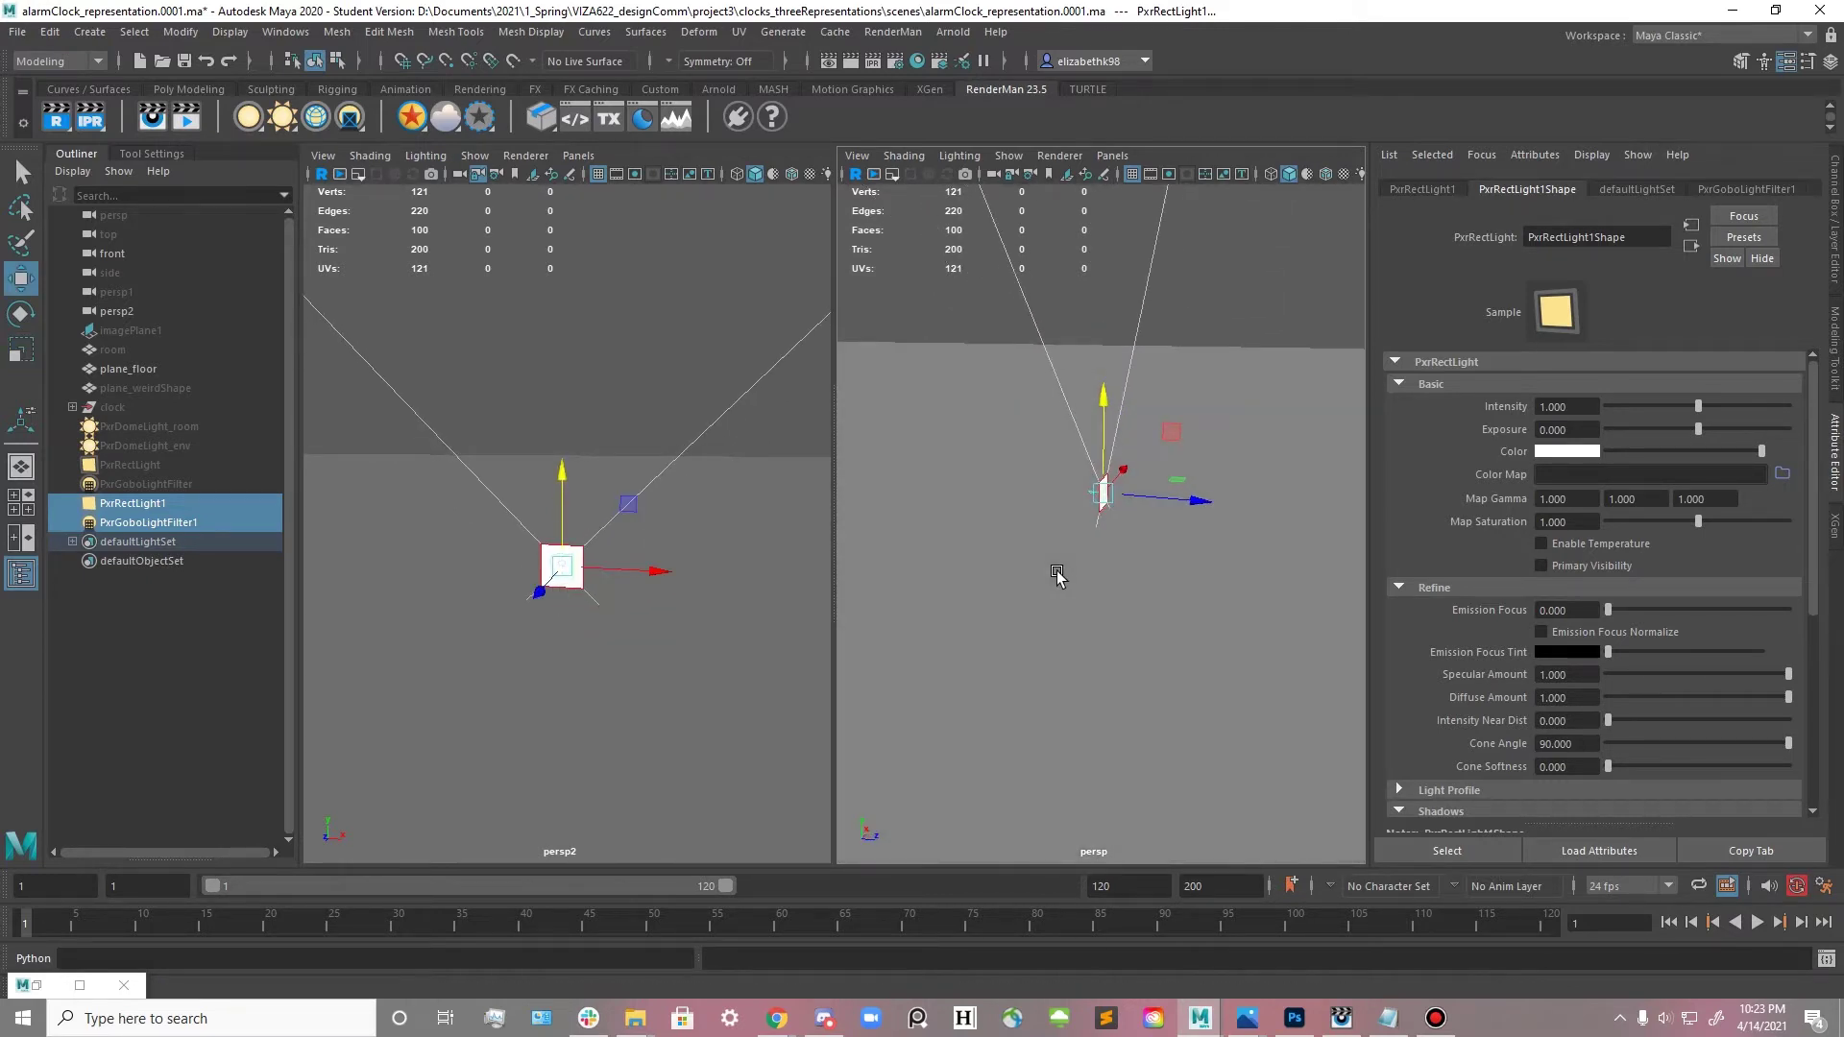
- Move the light and gobo filter away from the scene origin and higher up, and unhide the clock group
left_click_drag(1150, 500, 1331, 559)
right_click_drag(1284, 601, 1115, 537, "alt")
left_click_drag(1115, 537, 1337, 666, "alt")
scroll(1189, 595, "down", 5)
key("r")
left_click_drag(1337, 666, 1208, 641, "alt")
key("w")
left_click_drag(1226, 526, 1232, 387)
left_click(113, 407)
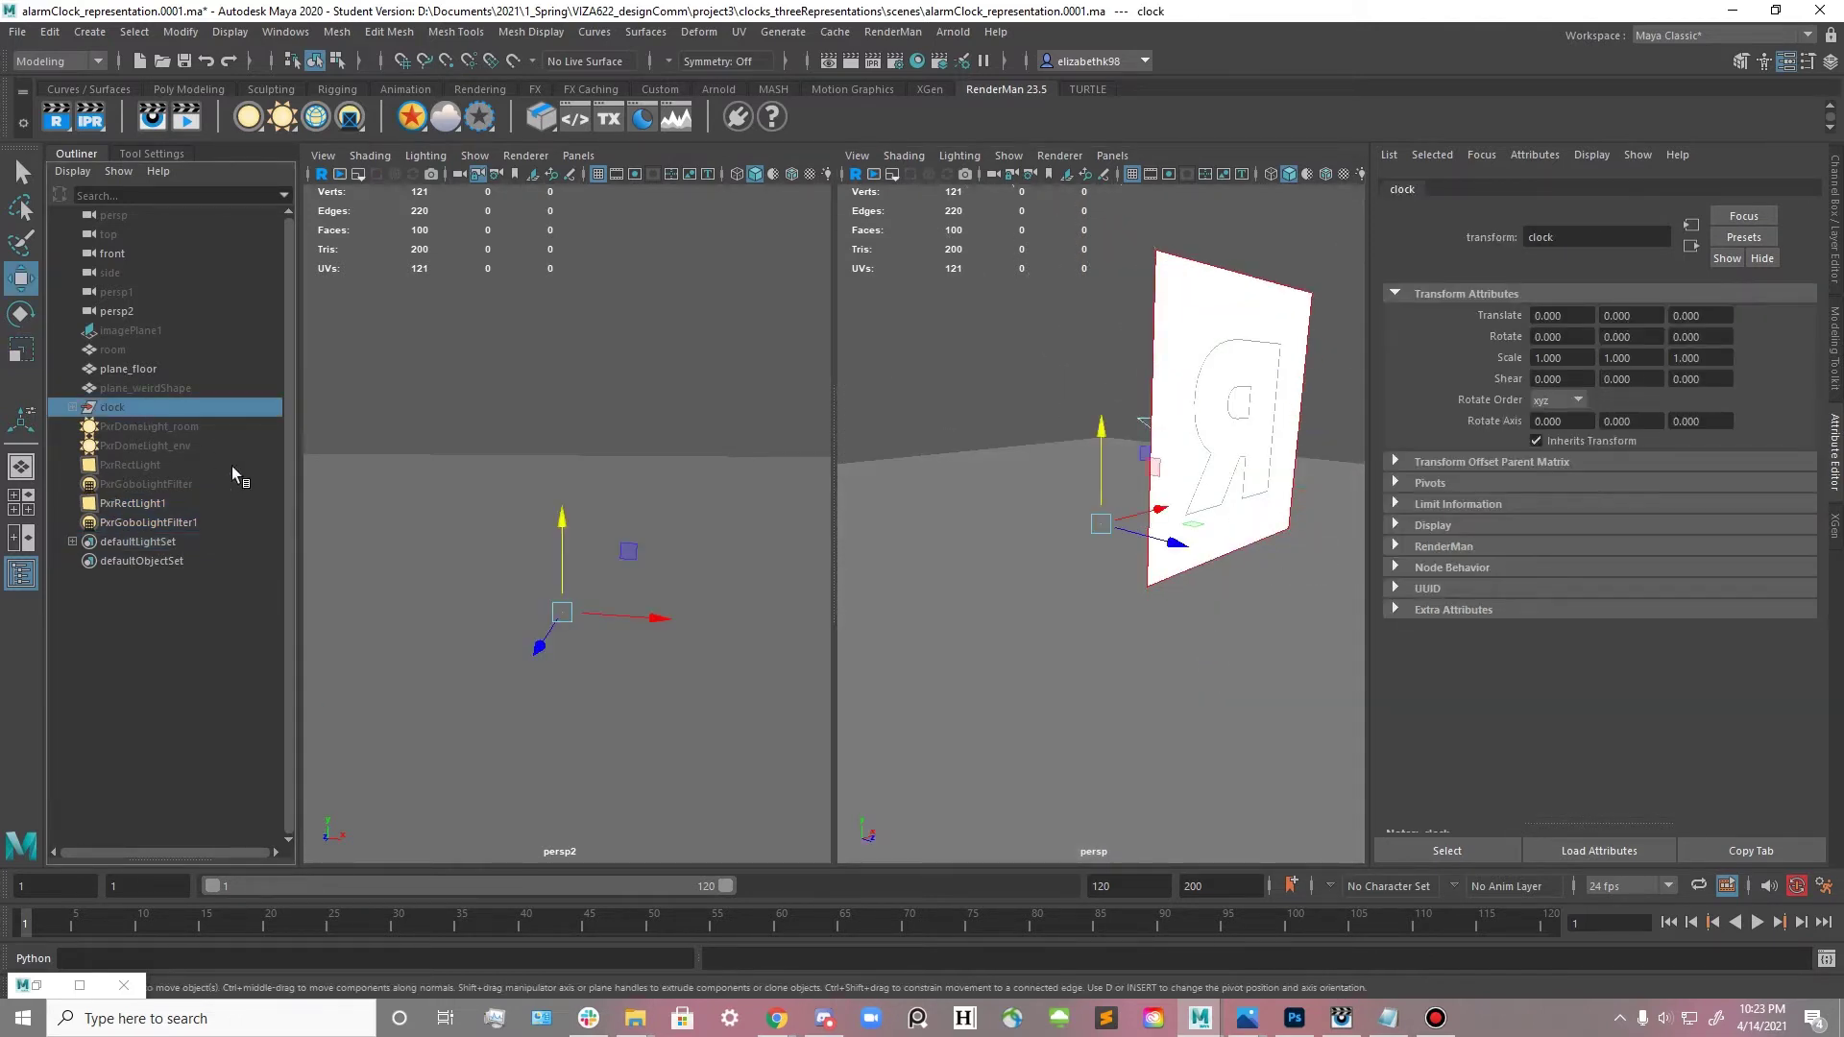
key("h")
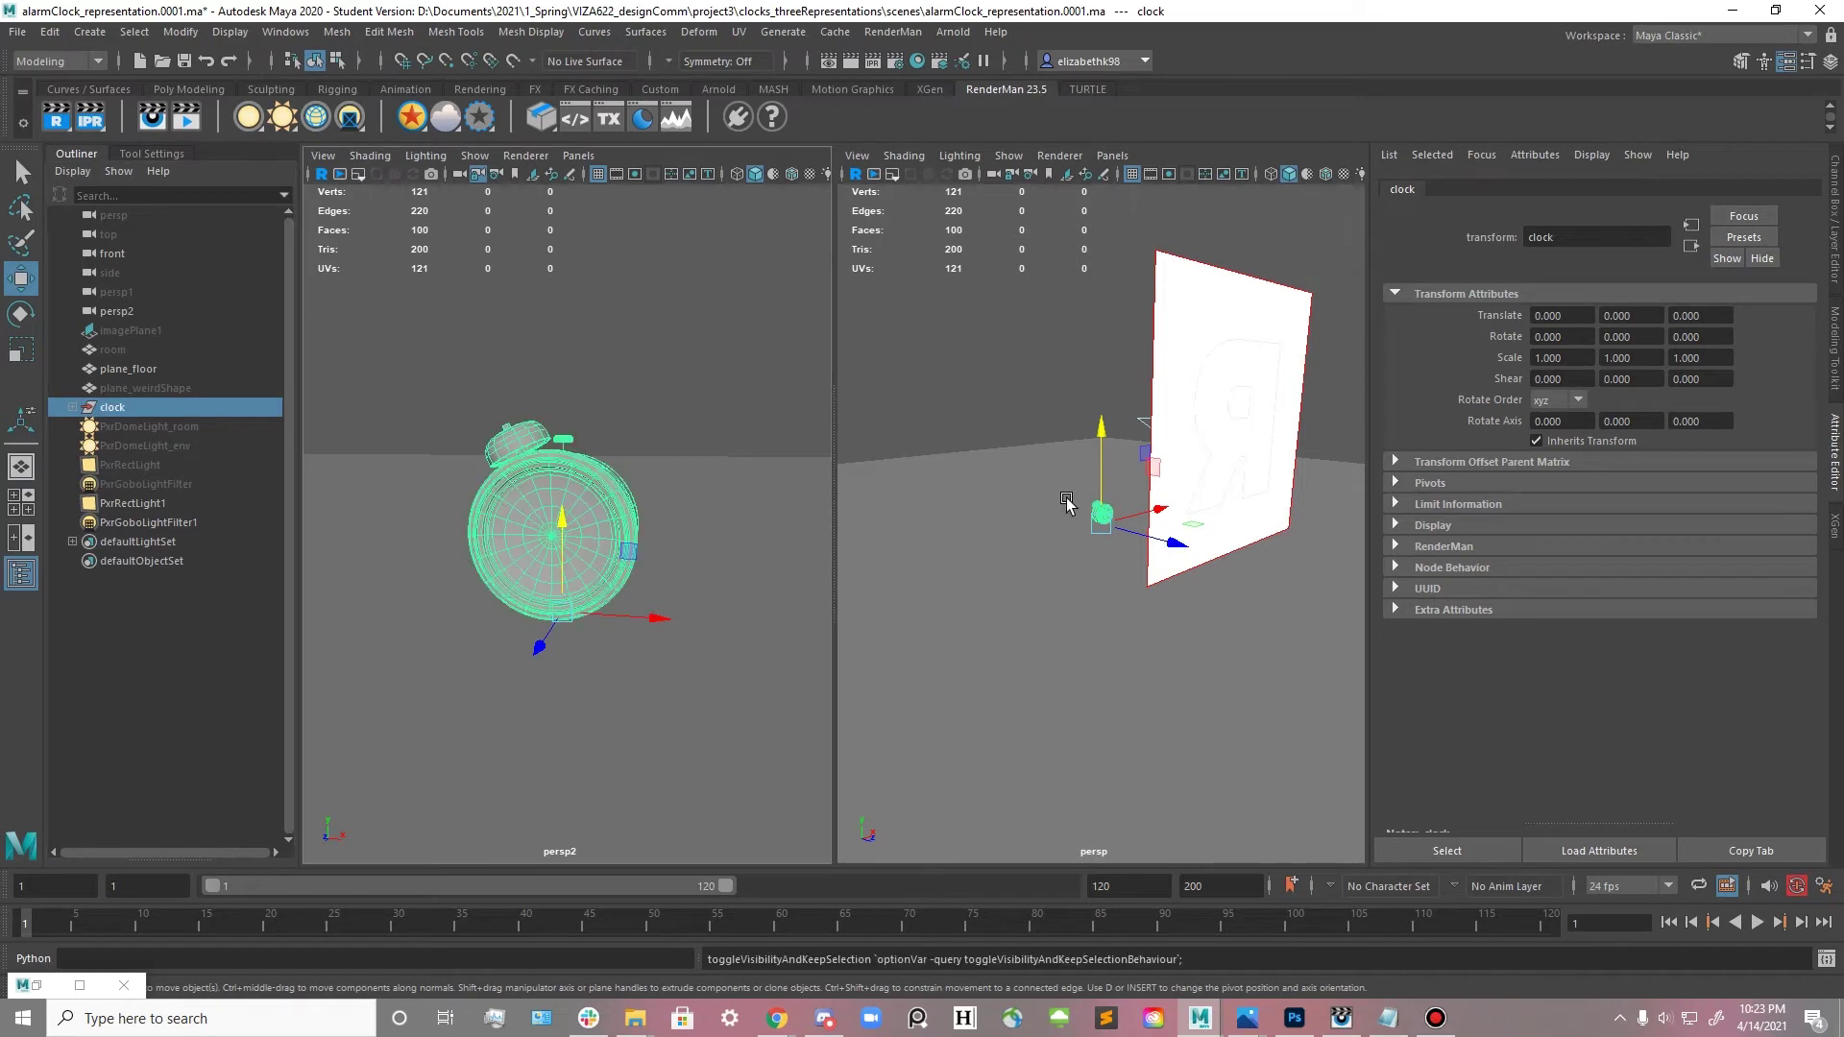
- Reselect PxrRectLight1 and PxrGoboLightFilter1, lower them and shift them along the axis facing the clock
left_click(135, 506)
left_click(142, 523, "shift")
left_click_drag(1242, 372, 1172, 570)
key("r")
key("w")
left_click_drag(1128, 640, 889, 600, "alt")
left_click_drag(946, 430, 1182, 441)
- Nudge the light and gobo filter slightly downward so that they line up with the clock
left_click_drag(1169, 565, 1122, 551, "alt")
key("r")
left_click_drag(1135, 566, 1282, 615, "alt")
key("w")
left_click_drag(1324, 396, 1327, 415)
left_click_drag(1297, 486, 1111, 502, "alt")
scroll(1062, 560, "down", 5)
left_click_drag(1062, 560, 1218, 572, "alt")
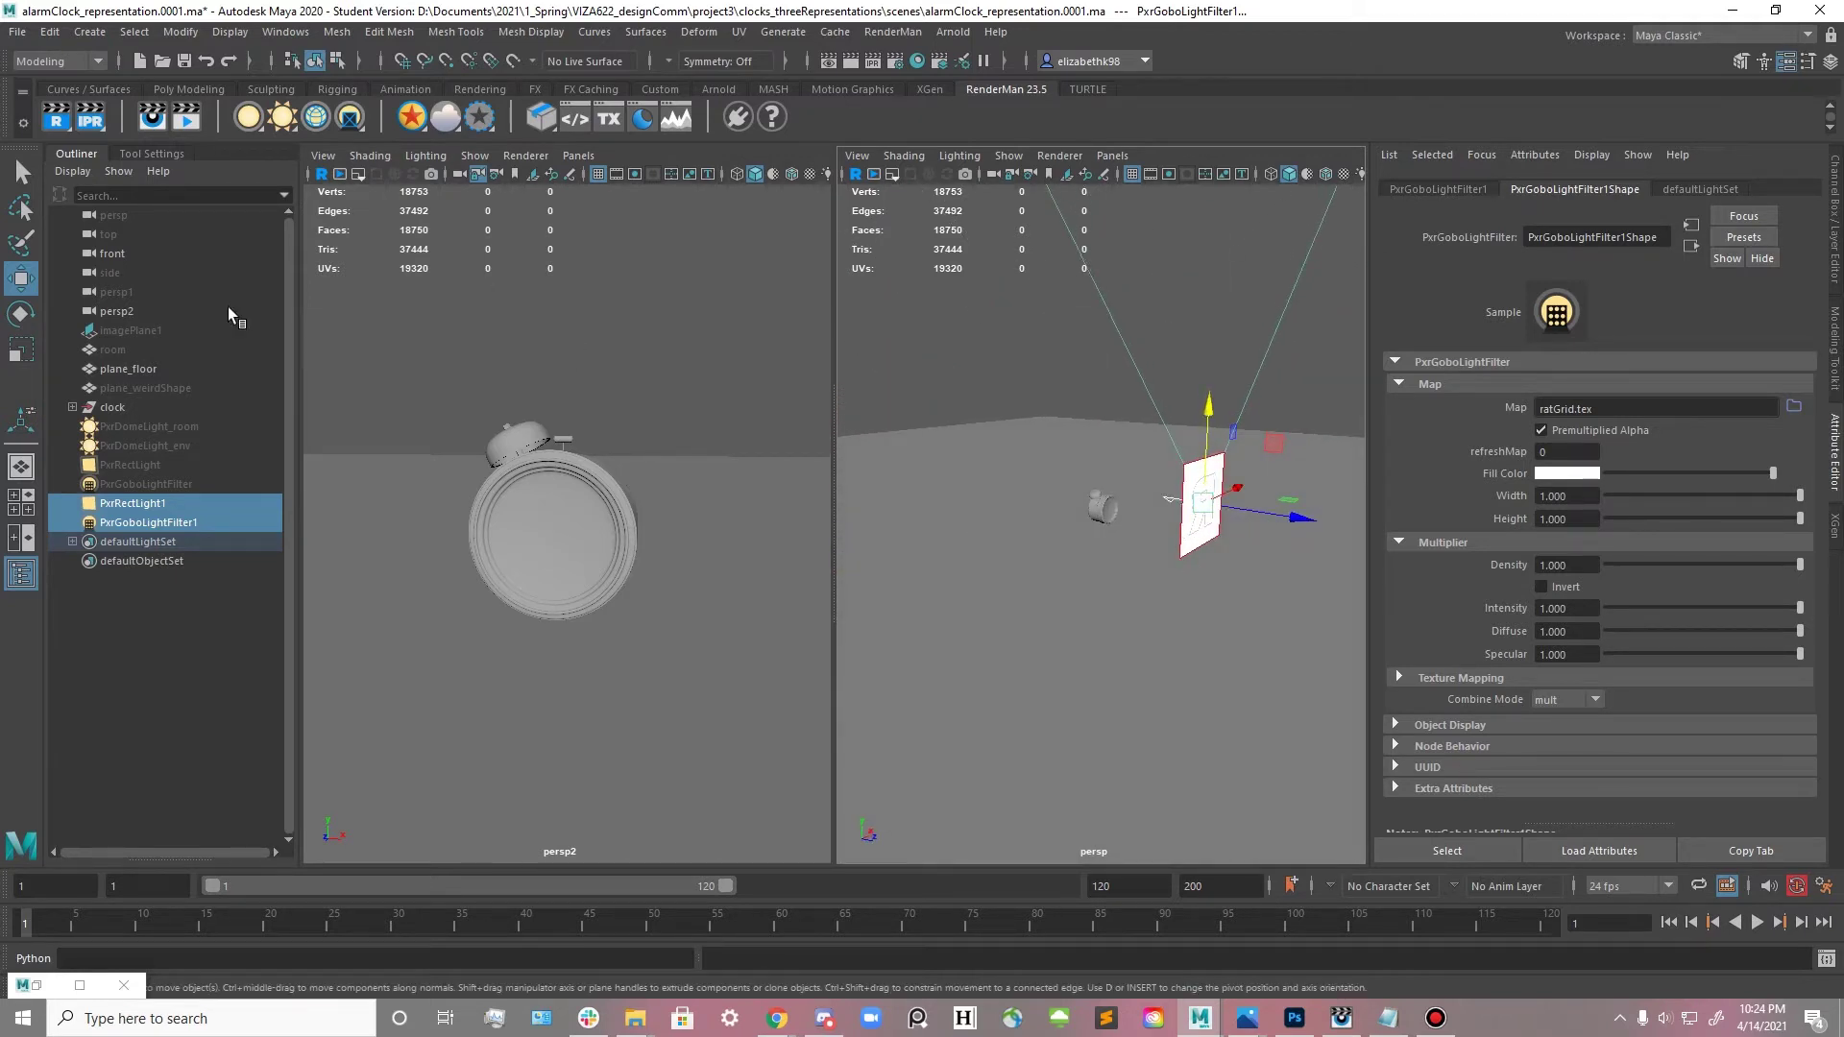
- Select the gobo filter, then switch to Photoshop and compare the leafAlpha.jpg layers by showing each alone, ending on Background copy 2
left_click(140, 525)
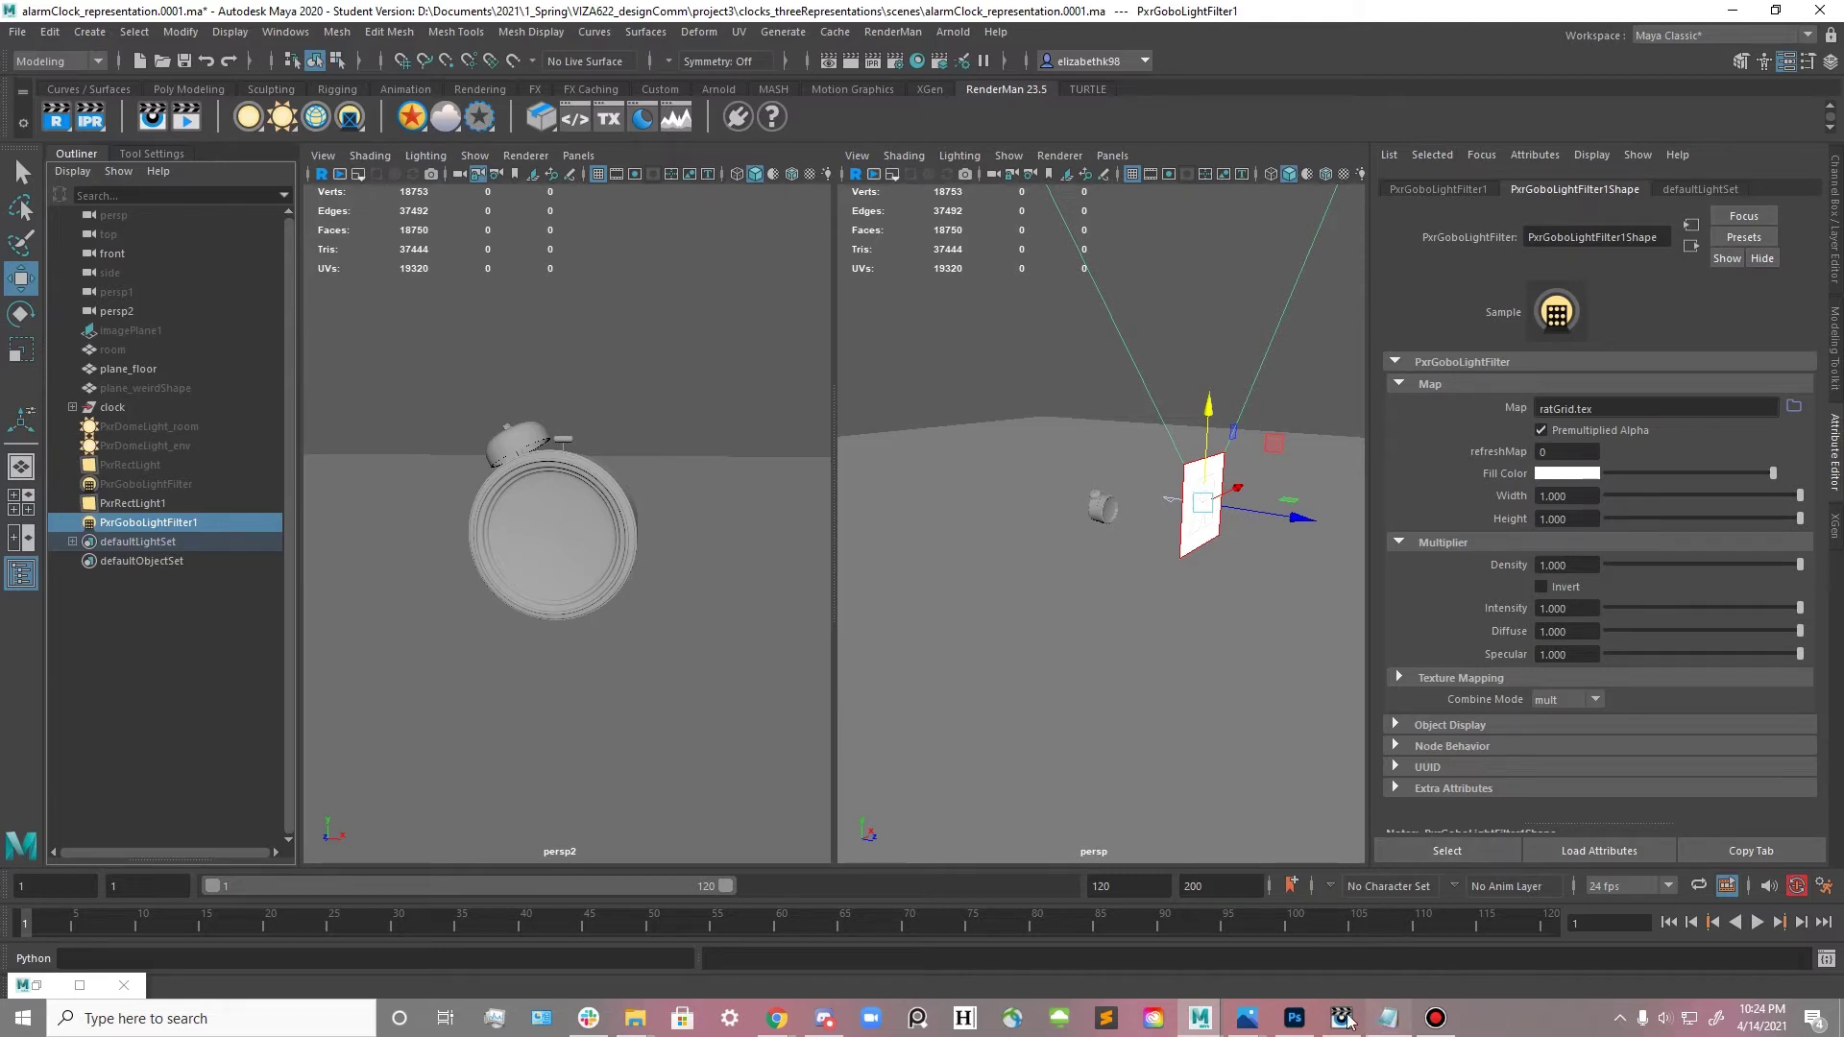
left_click(1293, 1023)
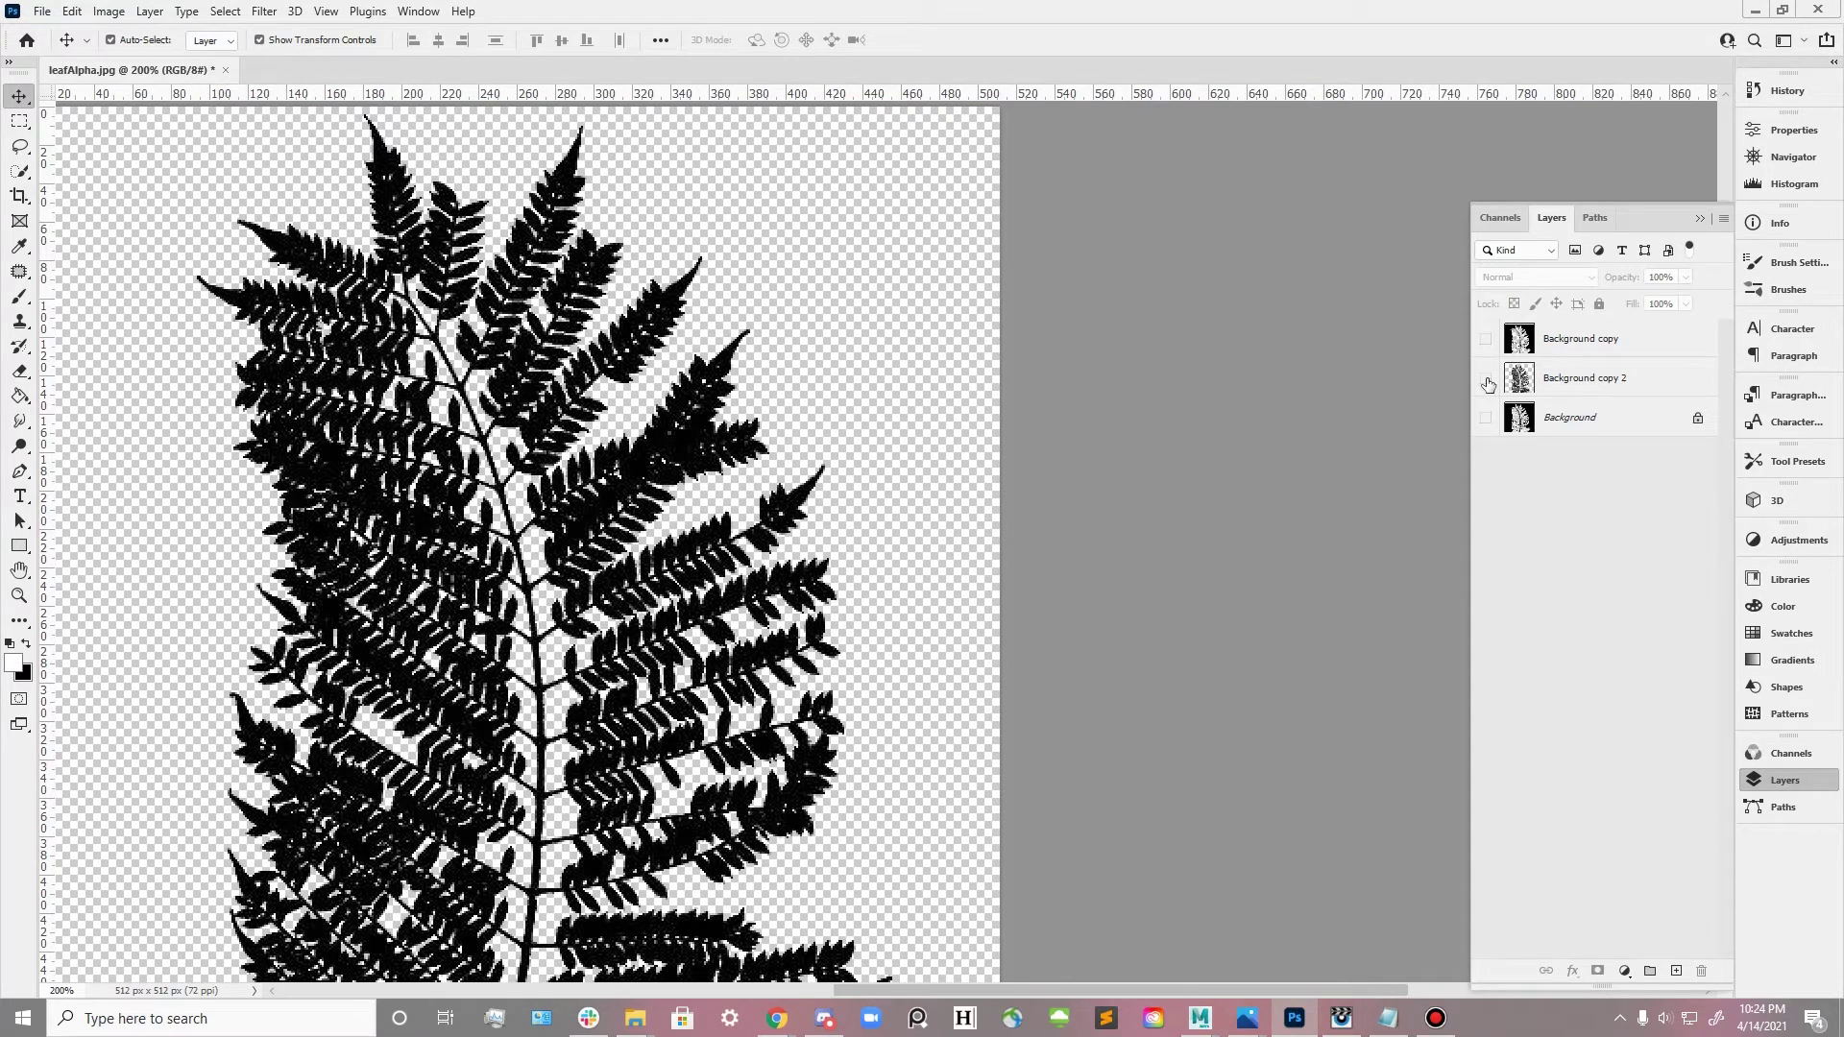
left_click(1487, 381)
left_click(1487, 342)
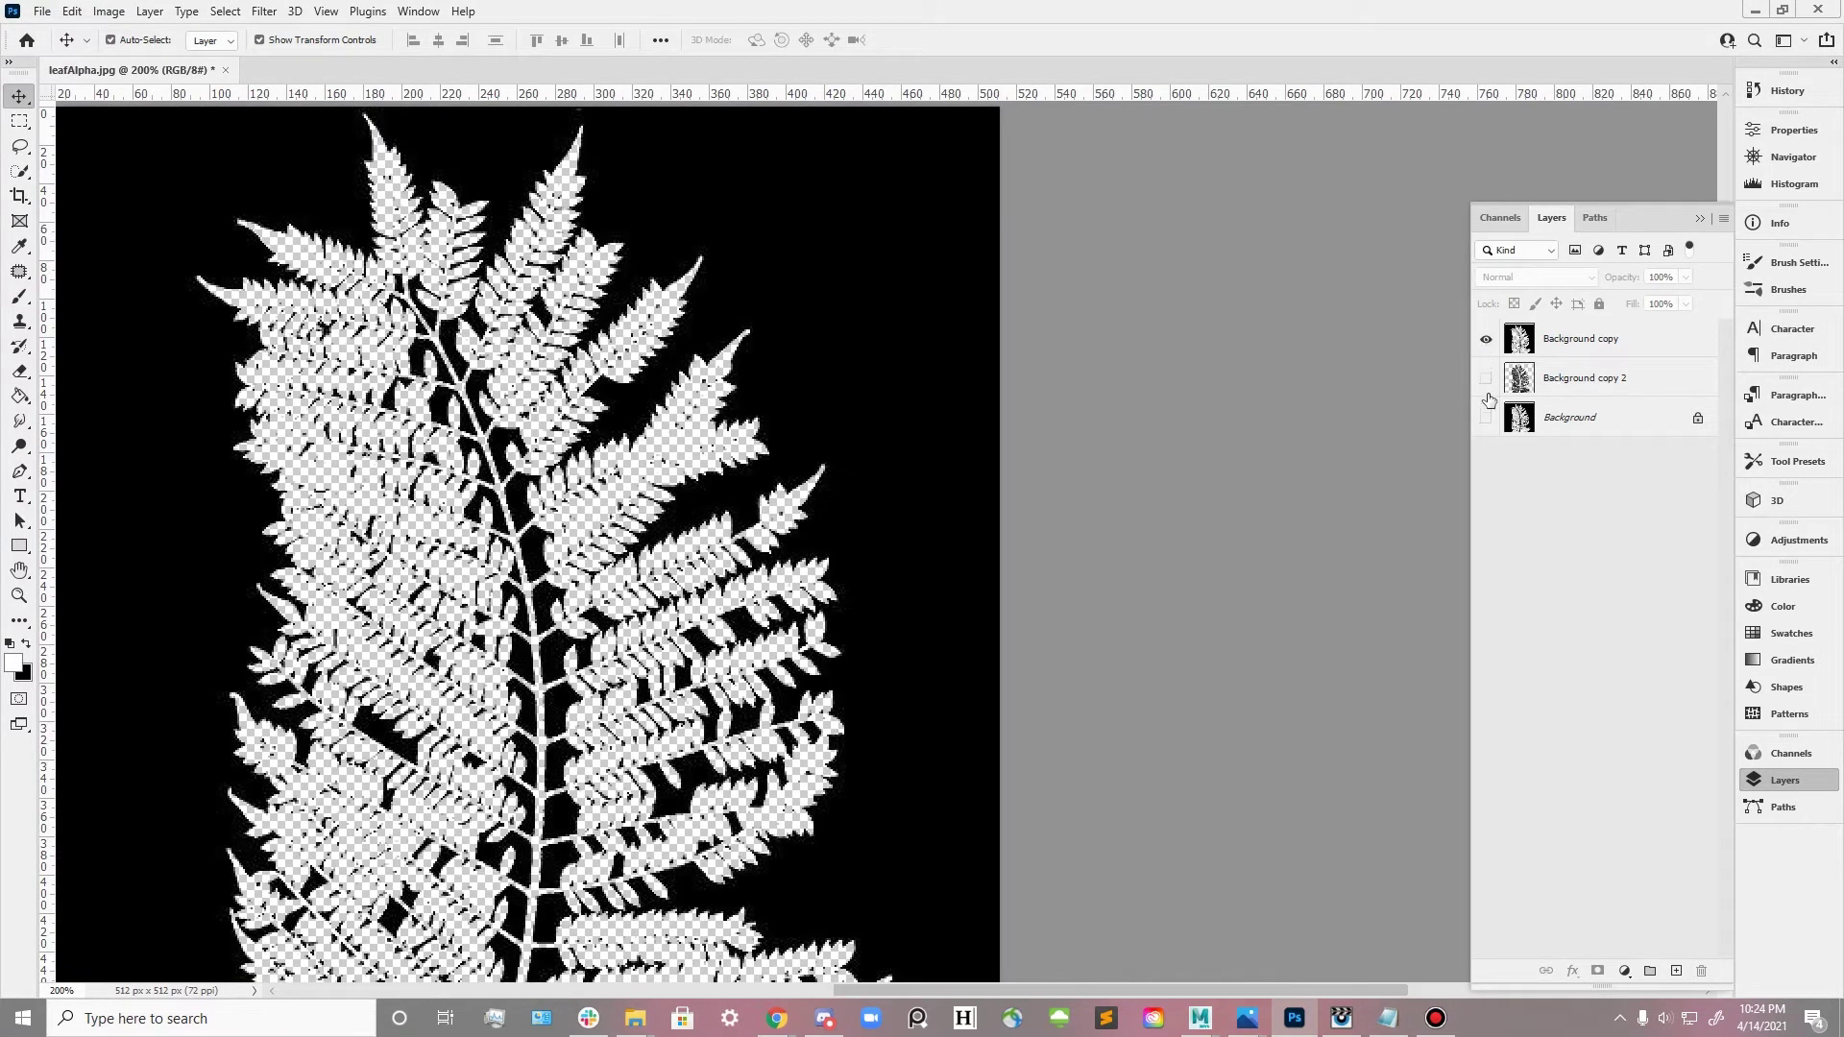
left_click(1487, 342)
left_click(1487, 420)
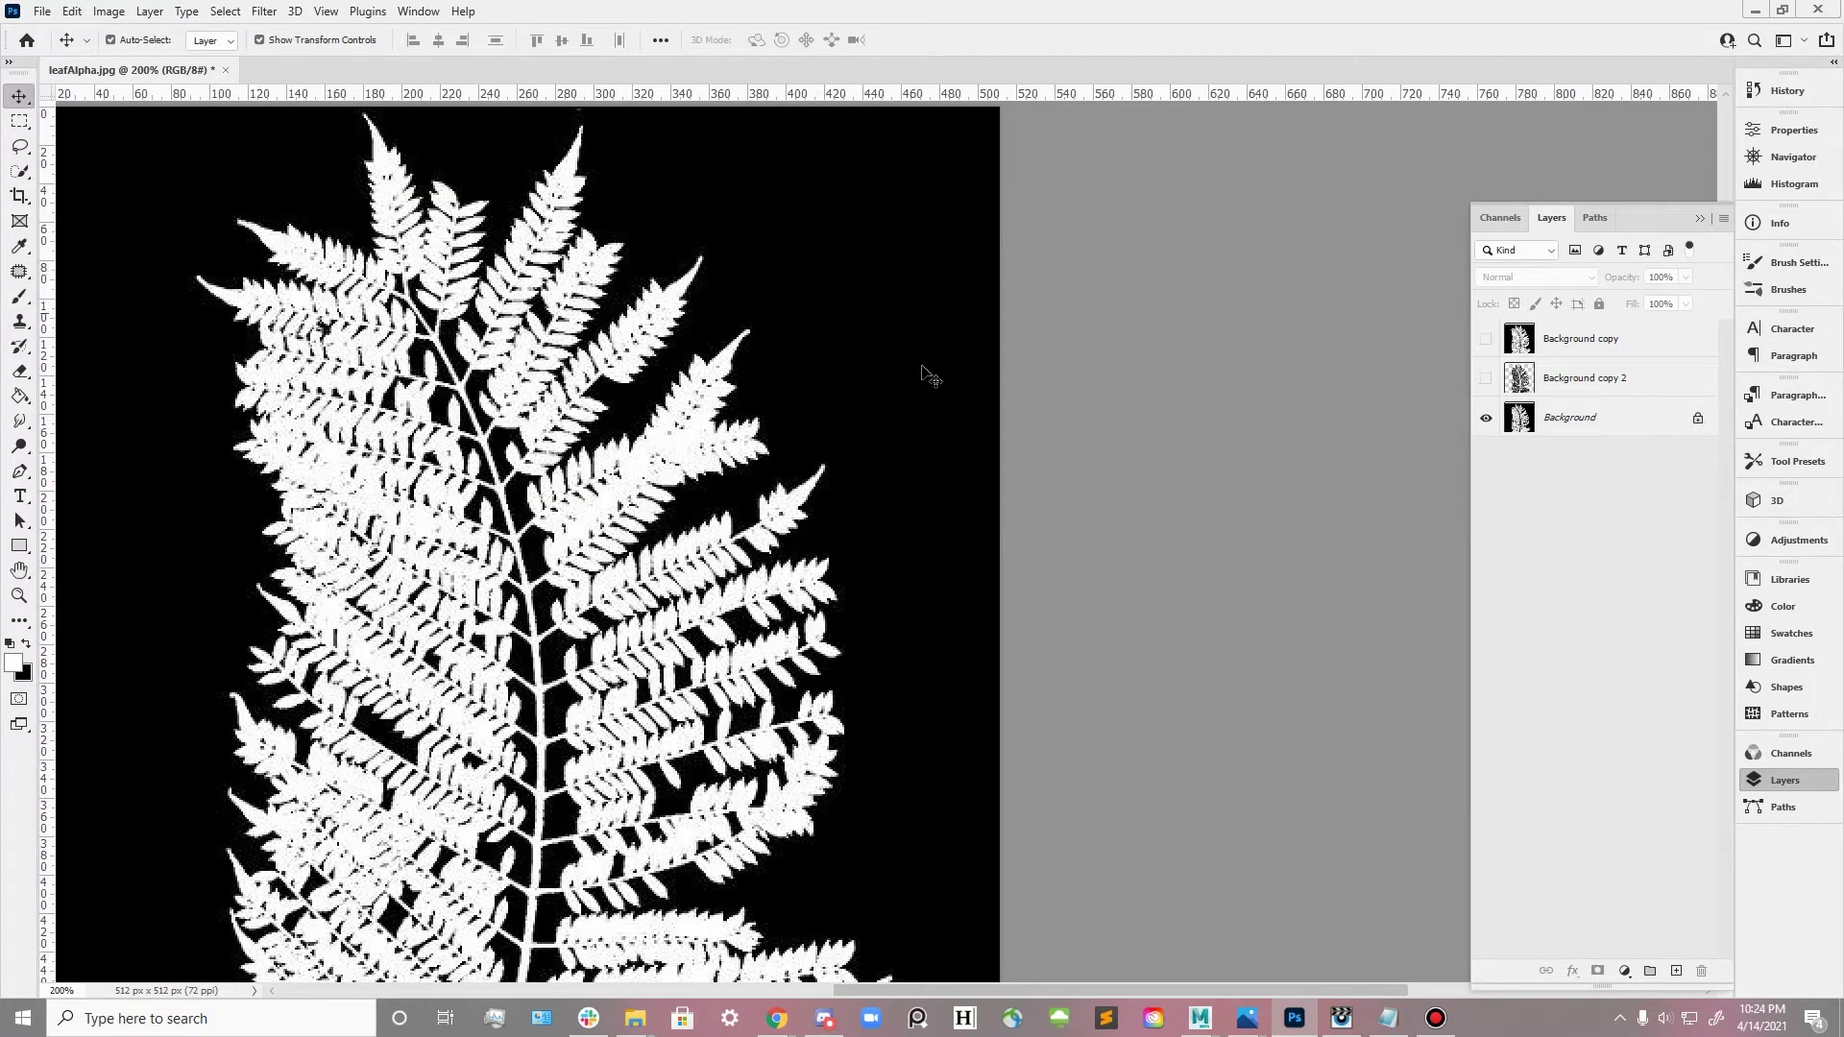
left_click(1487, 420)
left_click(1487, 420)
left_click(1487, 420)
left_click(1485, 379)
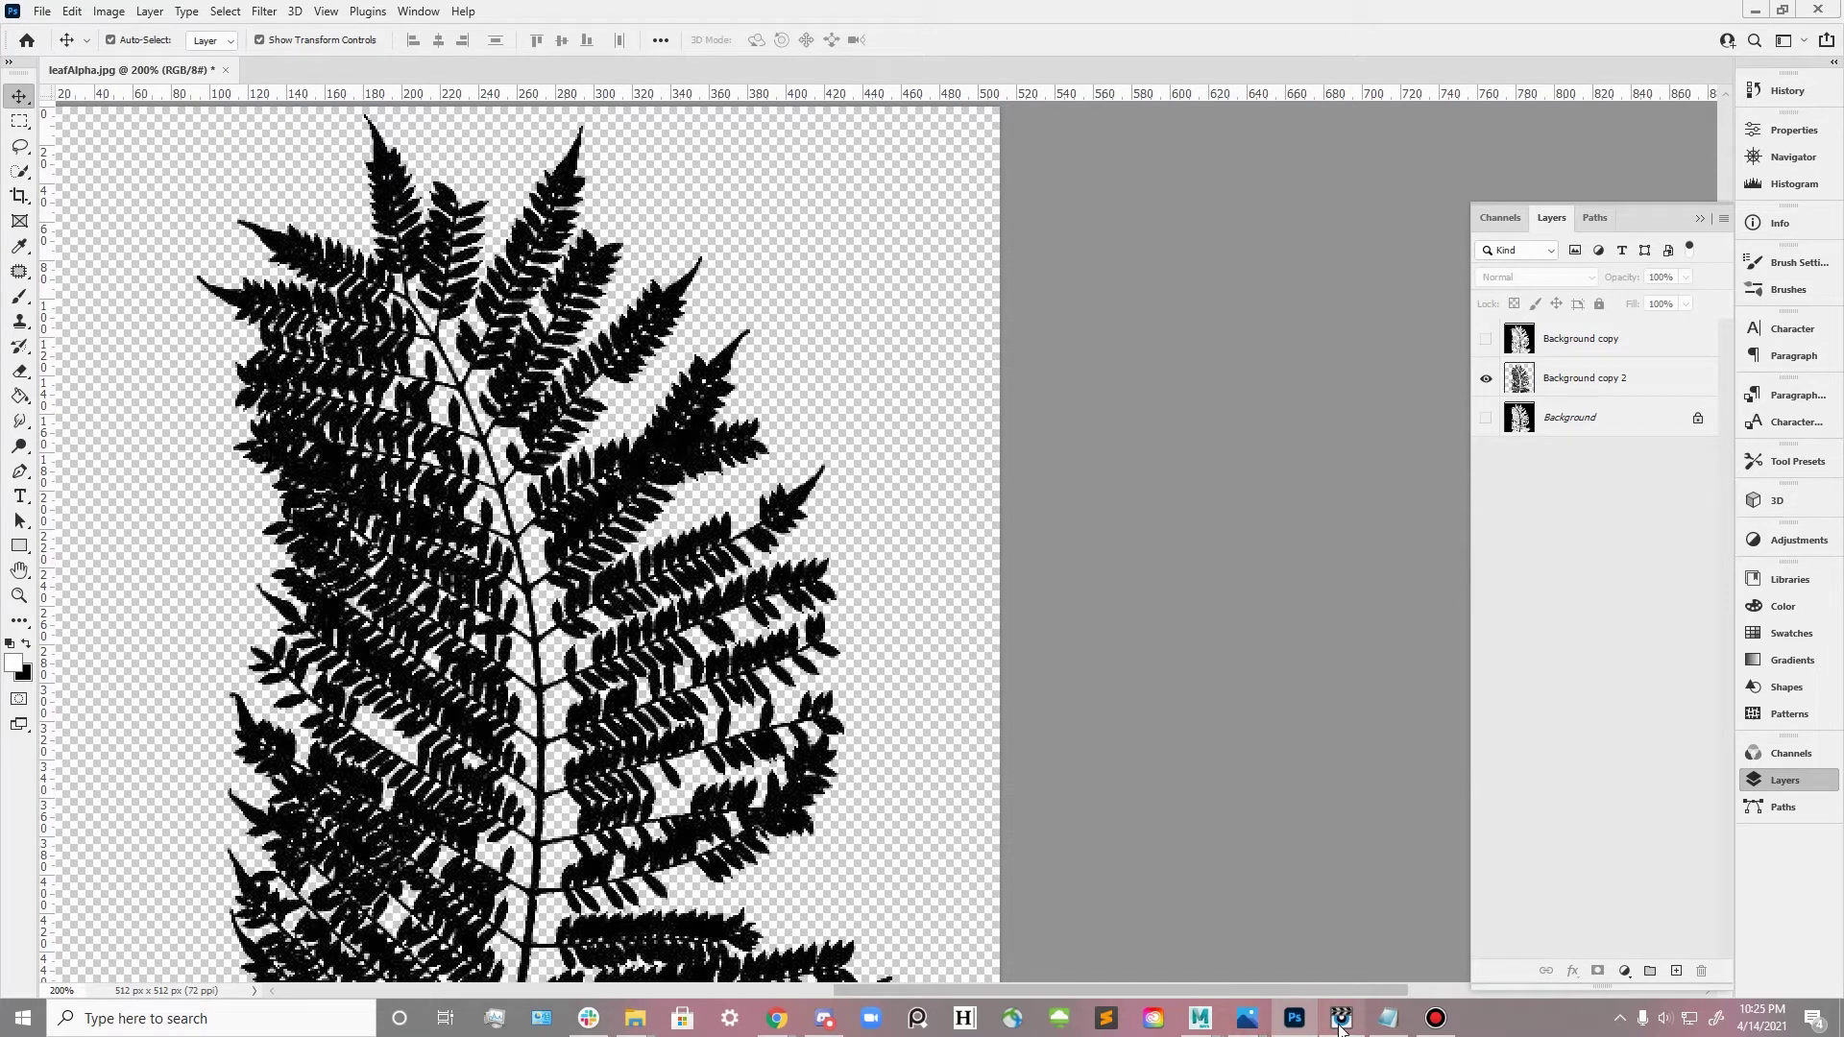
- Return to Maya and load leafAlpha_invertedTransparent.png as the map of PxrGoboLightFilter1
mouse_move(1199, 1018)
left_click(1250, 955)
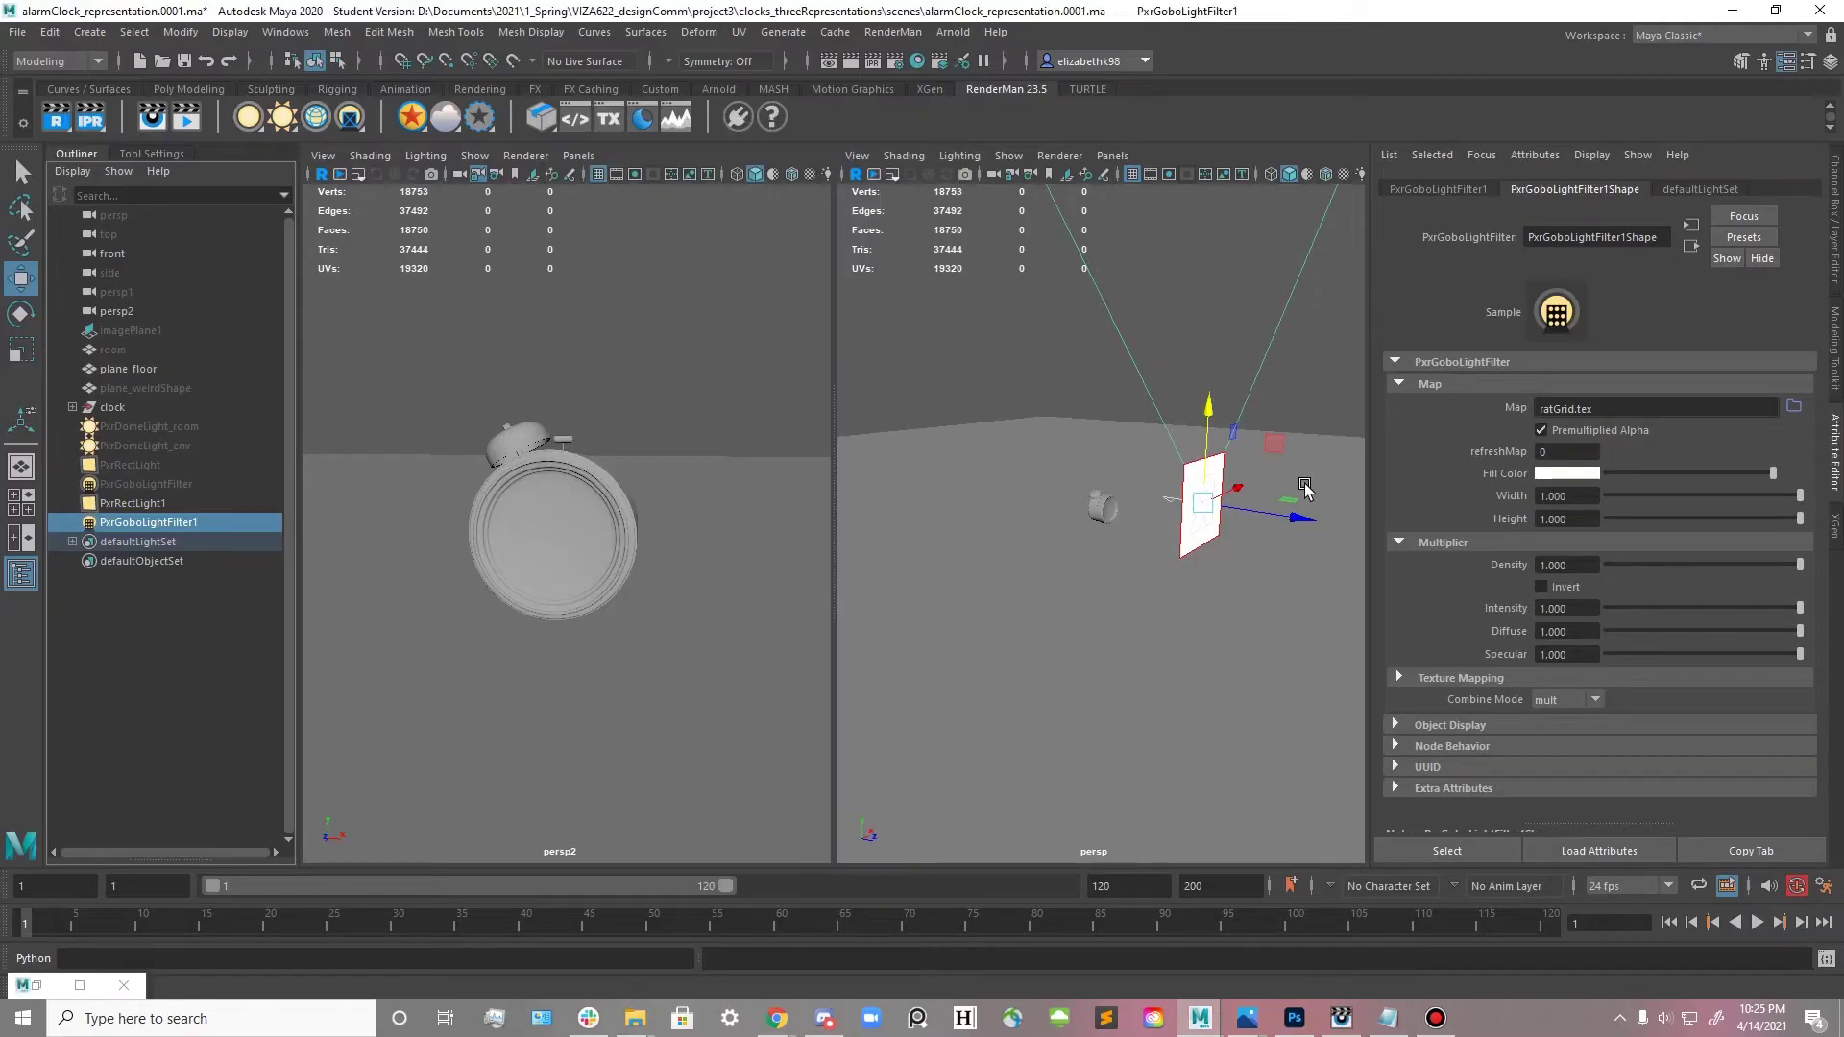
left_click(1763, 408)
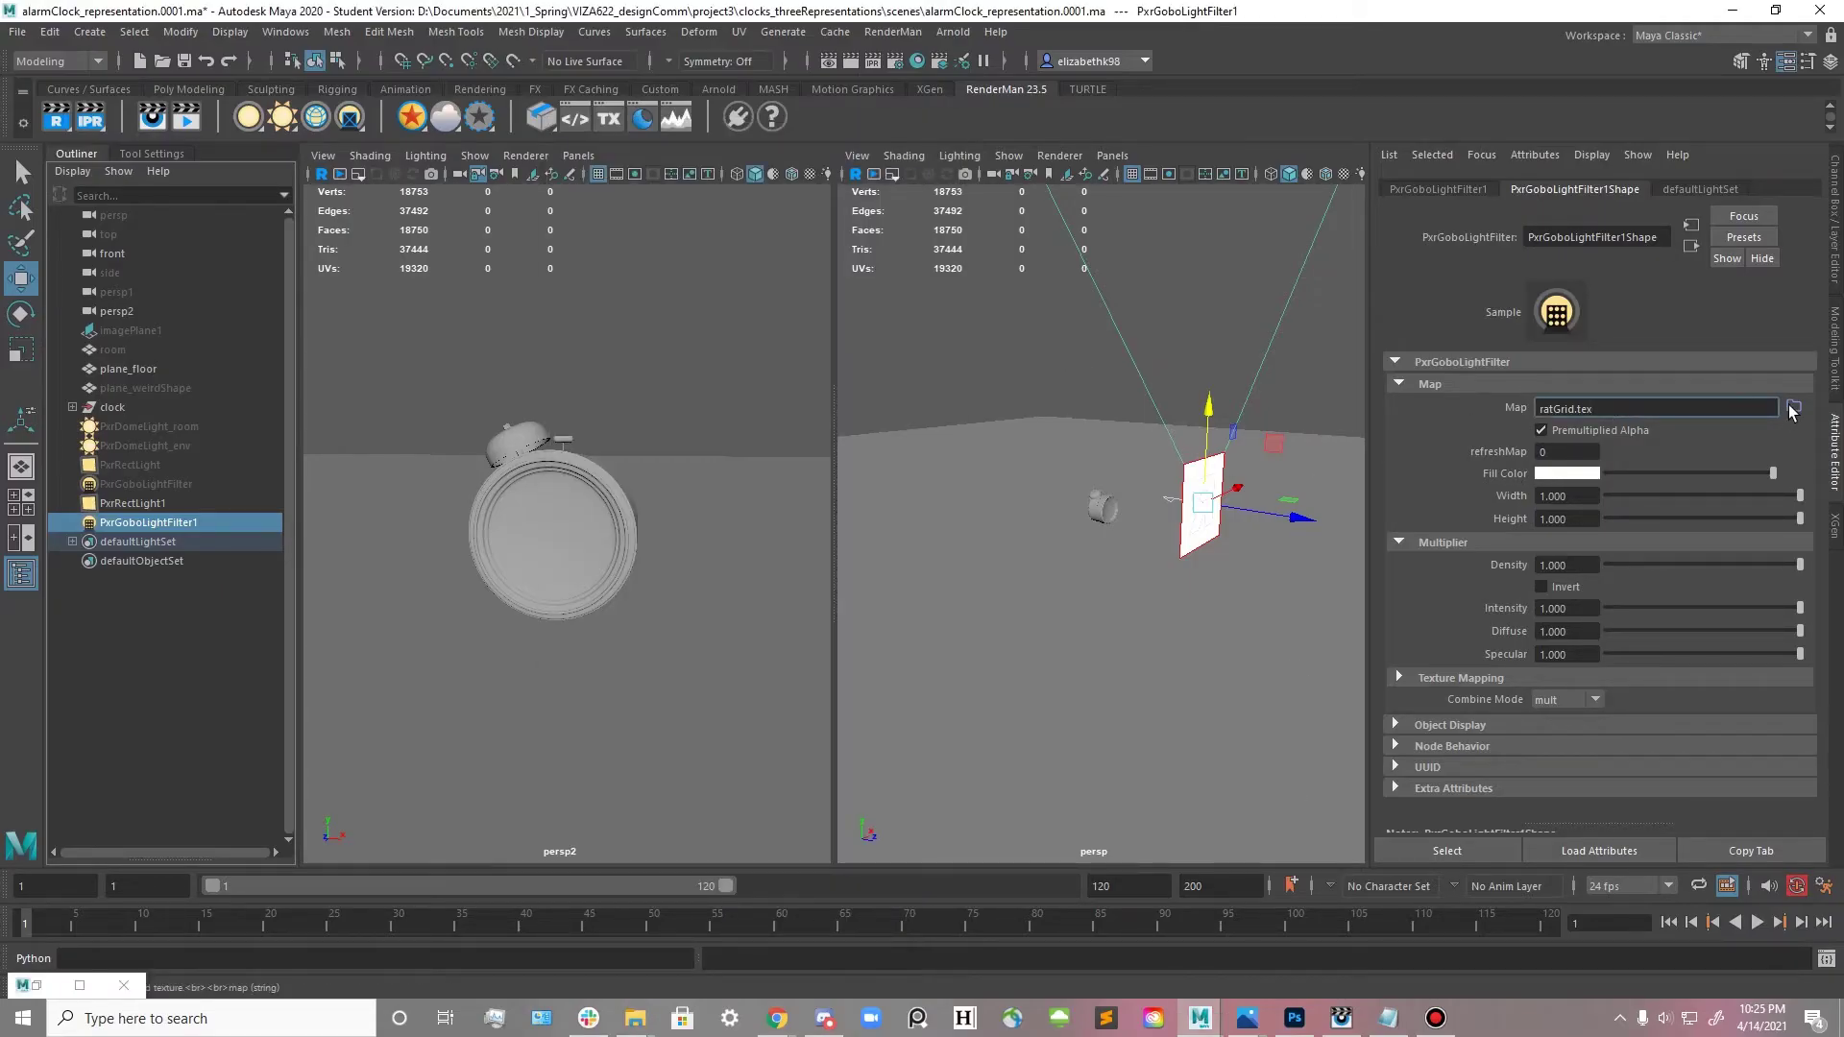
left_click(1793, 408)
scroll(563, 500, "down", 8)
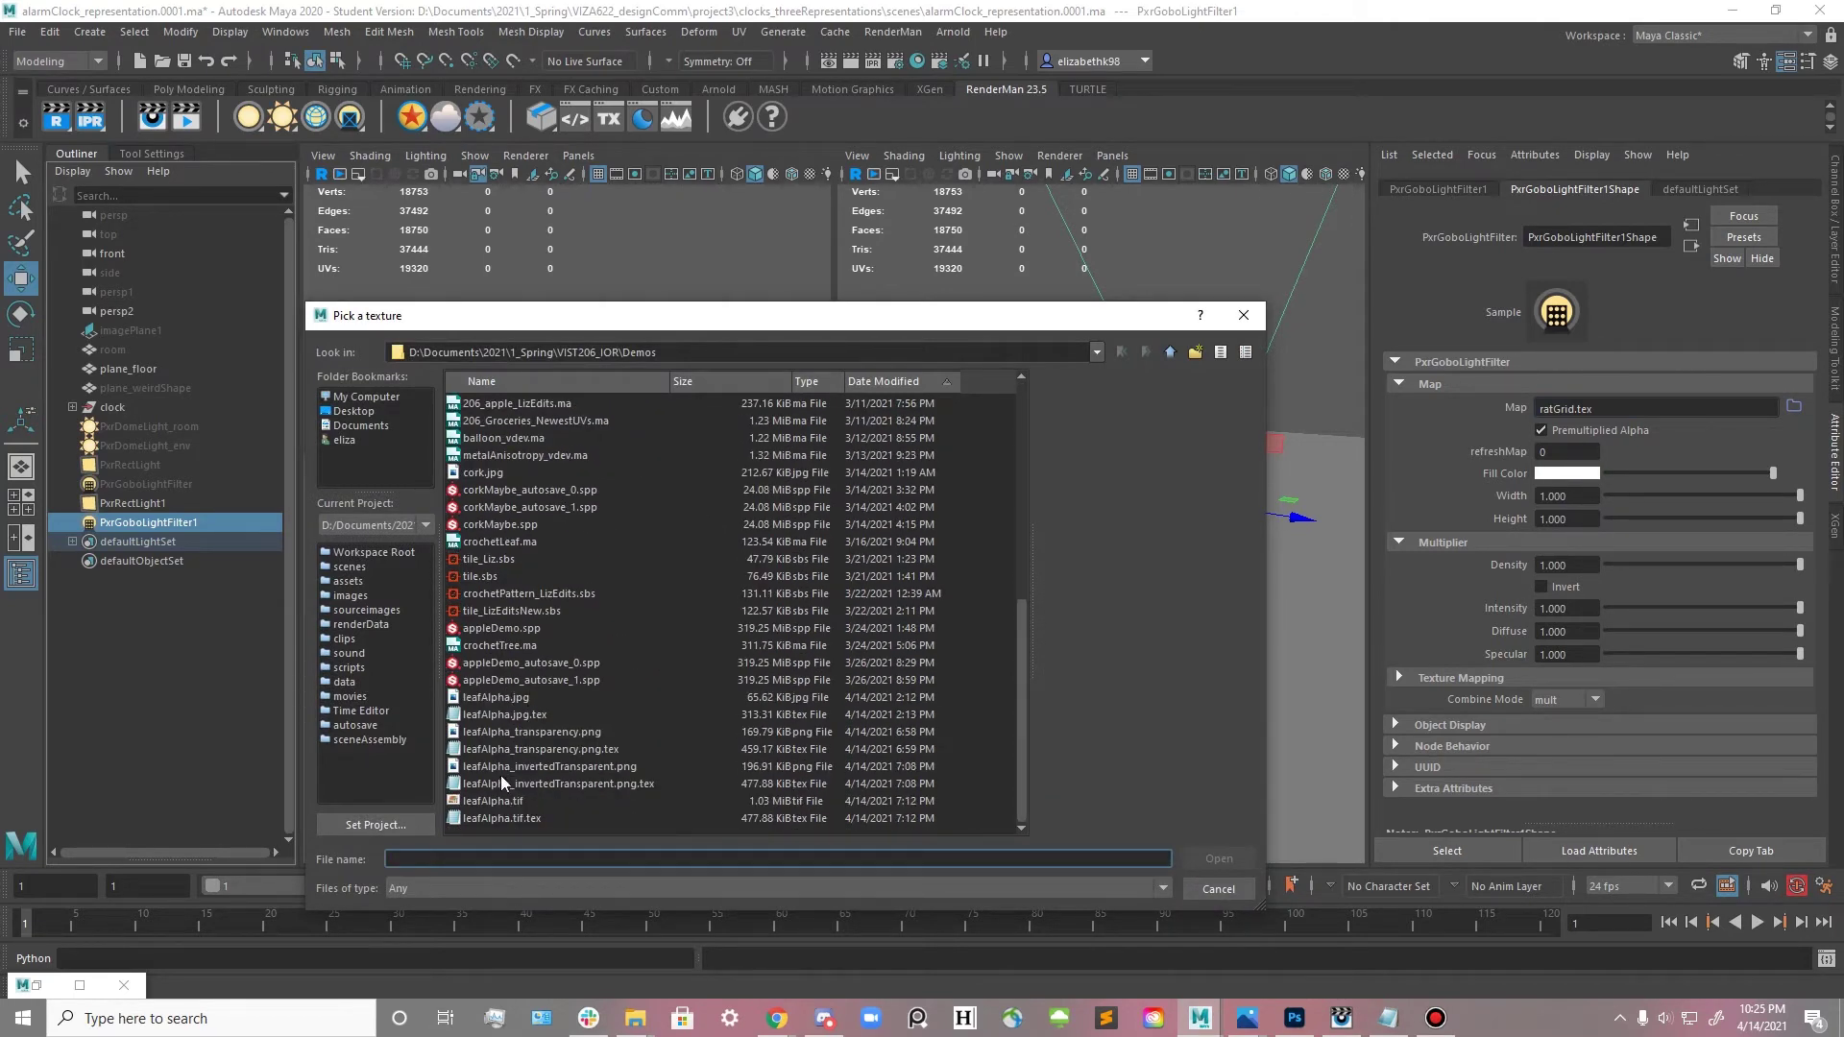
left_click(505, 768)
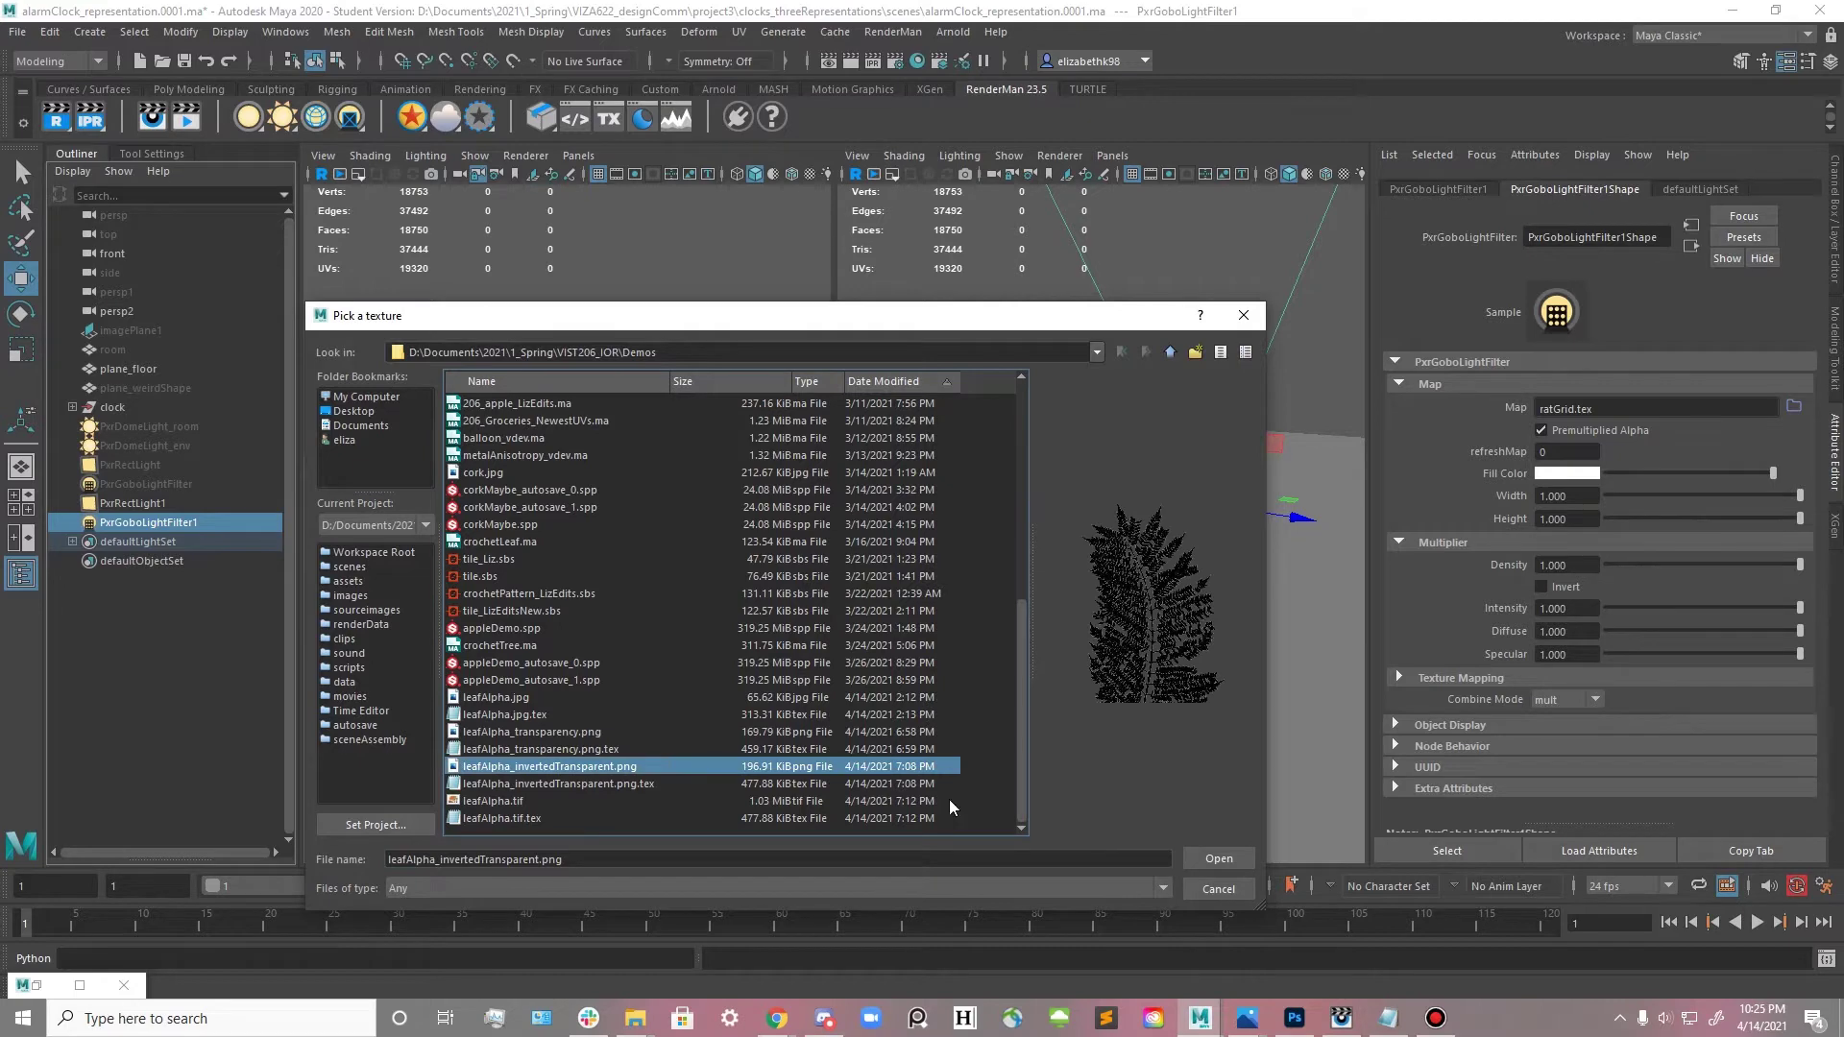
left_click(1218, 859)
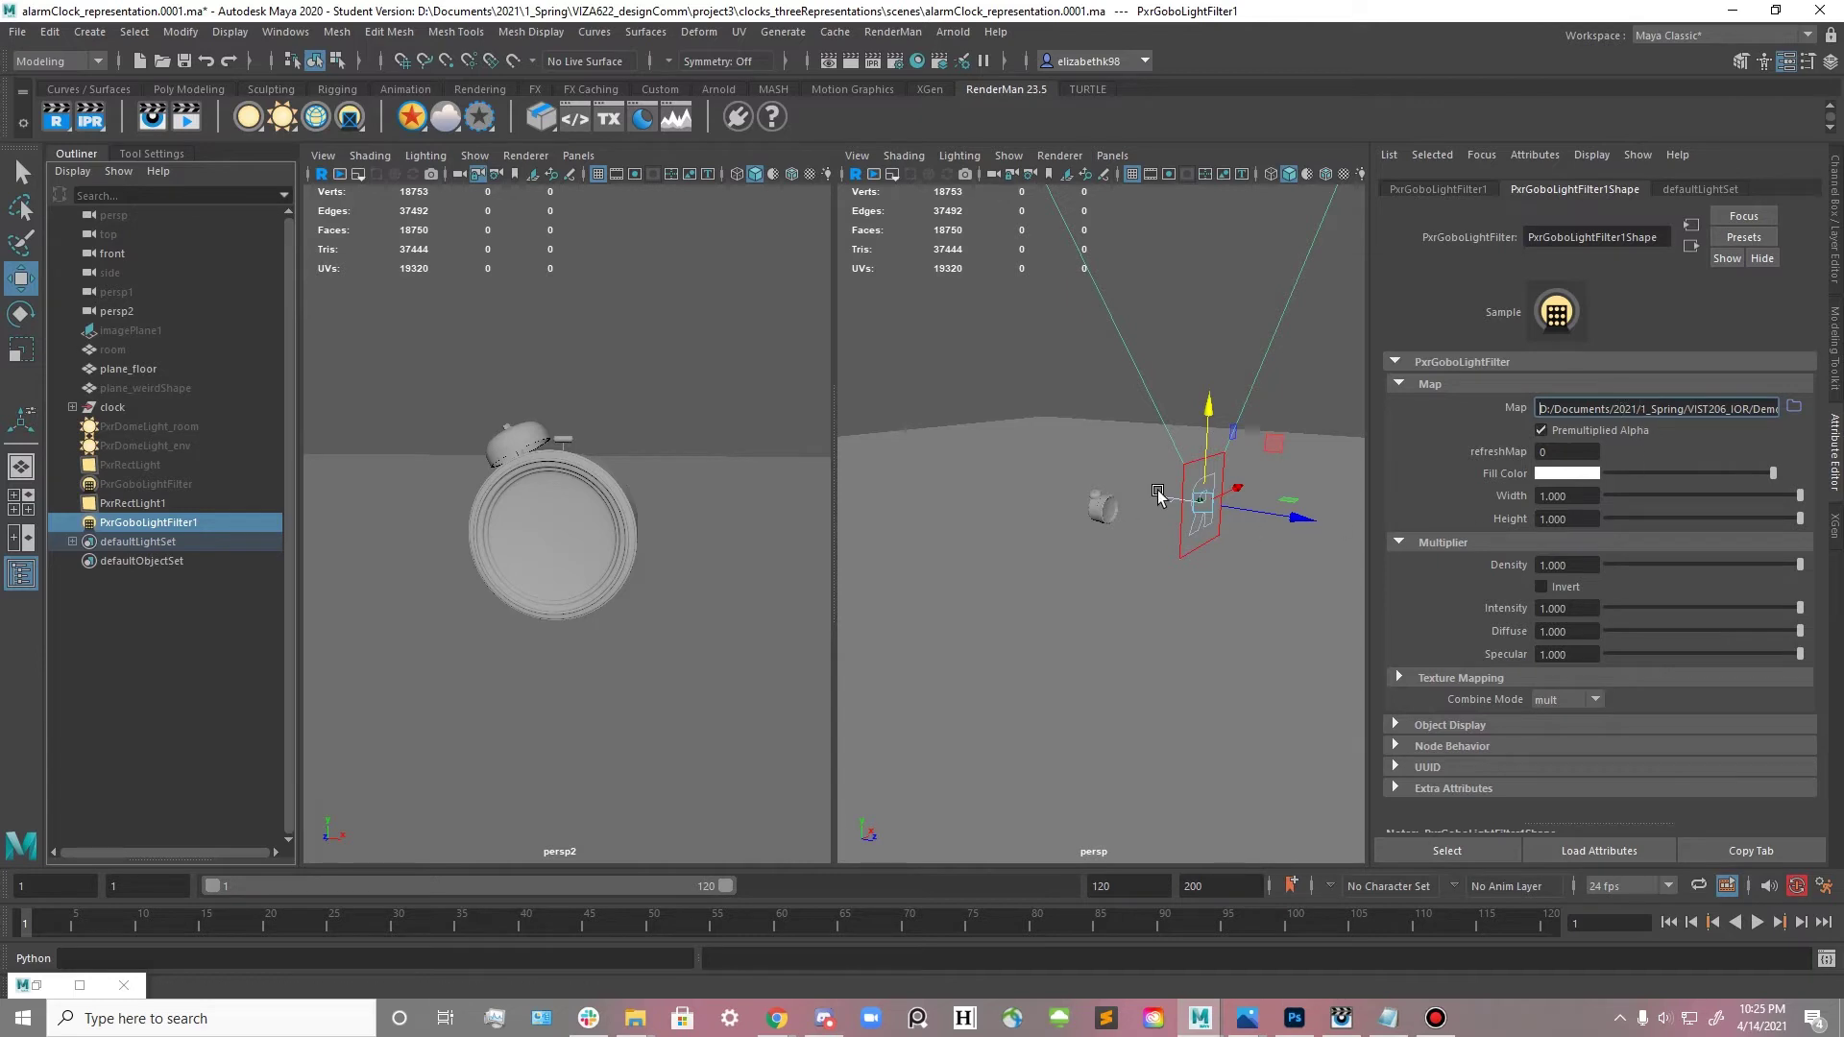
- Check the leaf gobo against the clock in the persp view, then make persp2 active and render it with RenderMan IPR
key("f")
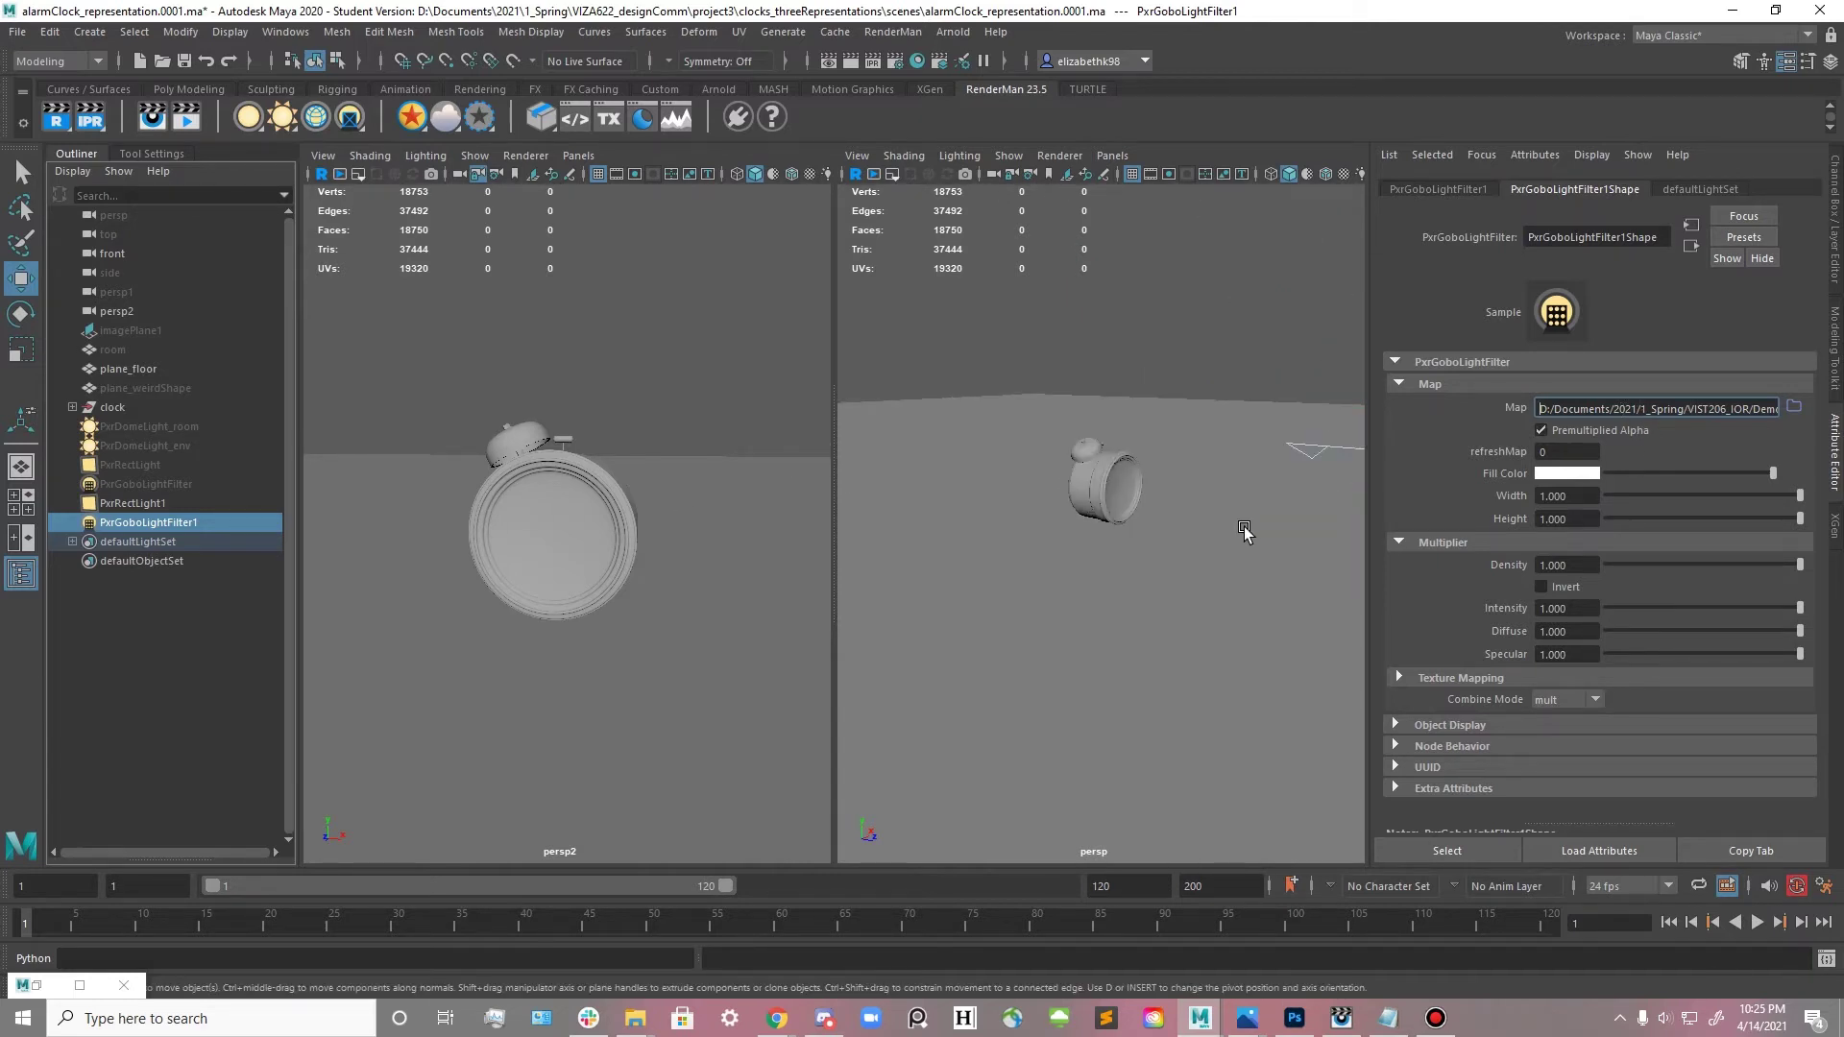
left_click_drag(1116, 565, 1025, 568, "alt")
middle_click_drag(1037, 543, 1077, 546, "alt")
scroll(1077, 546, "up", 5)
scroll(1076, 546, "down", 6)
left_click_drag(1077, 548, 1118, 553, "alt")
left_click(580, 555)
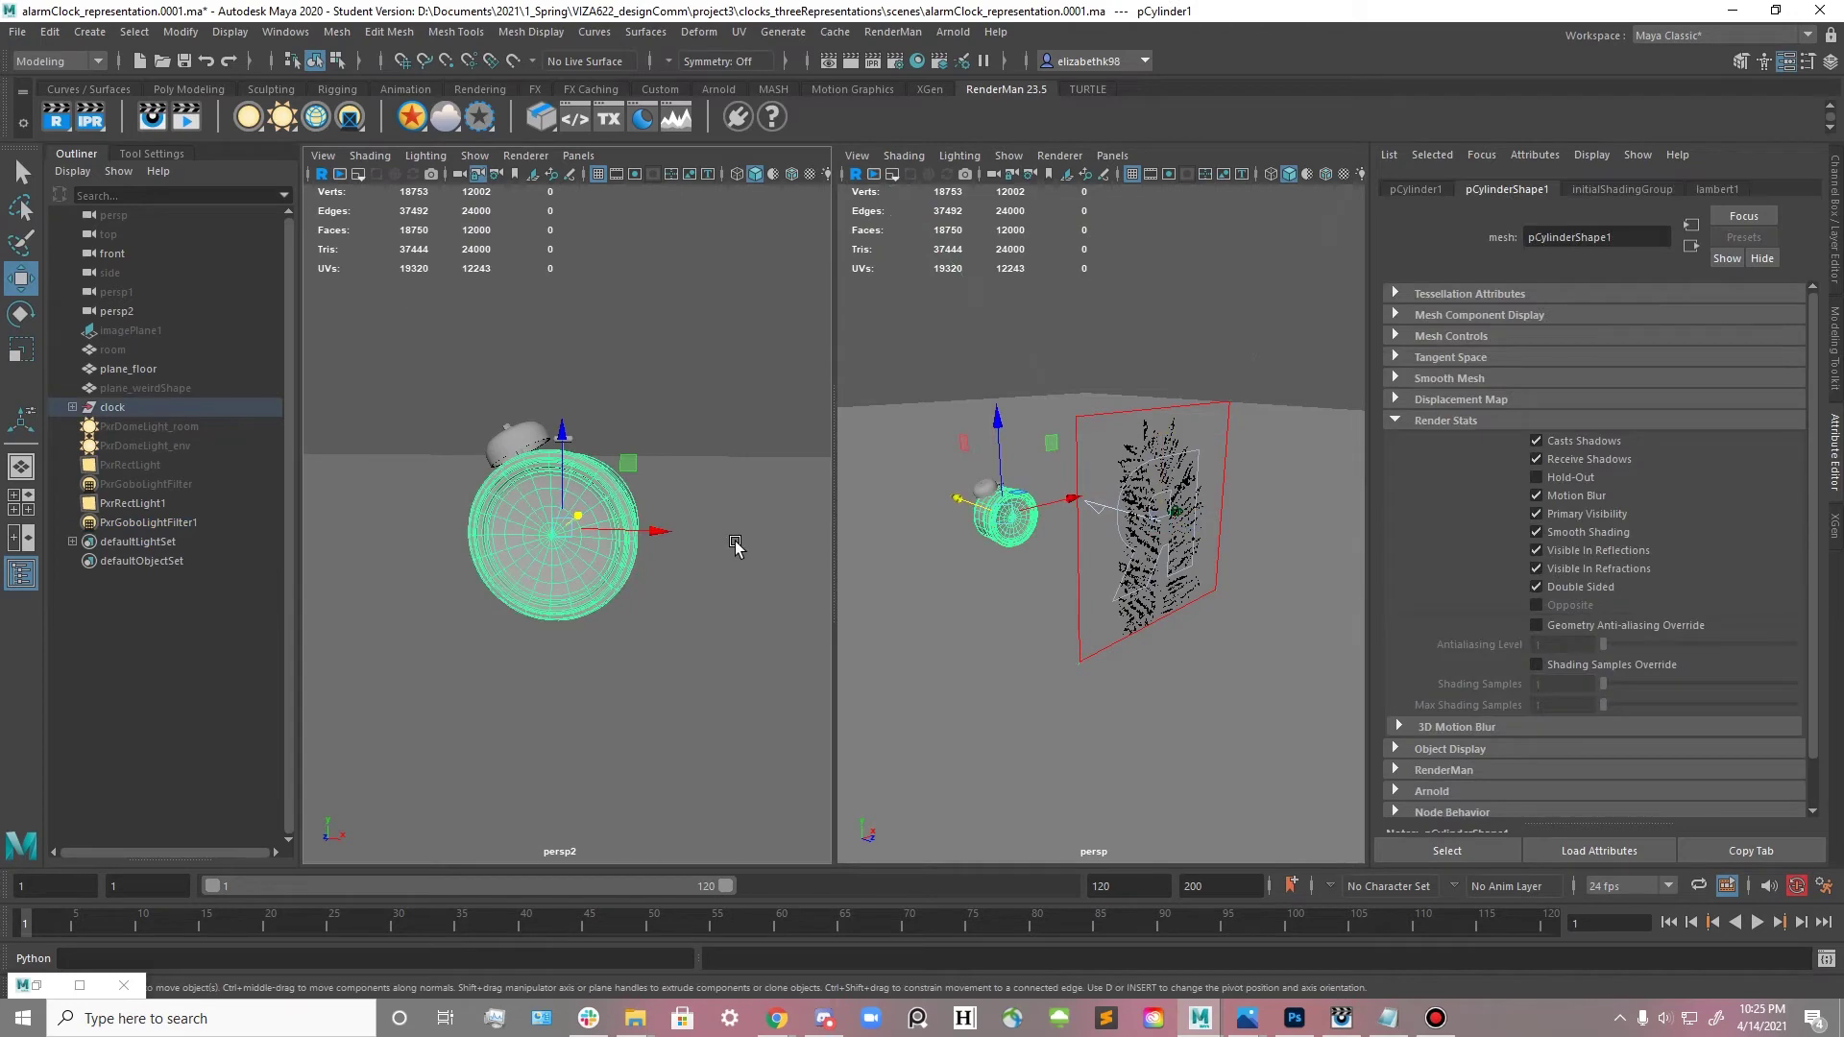
left_click(1342, 1018)
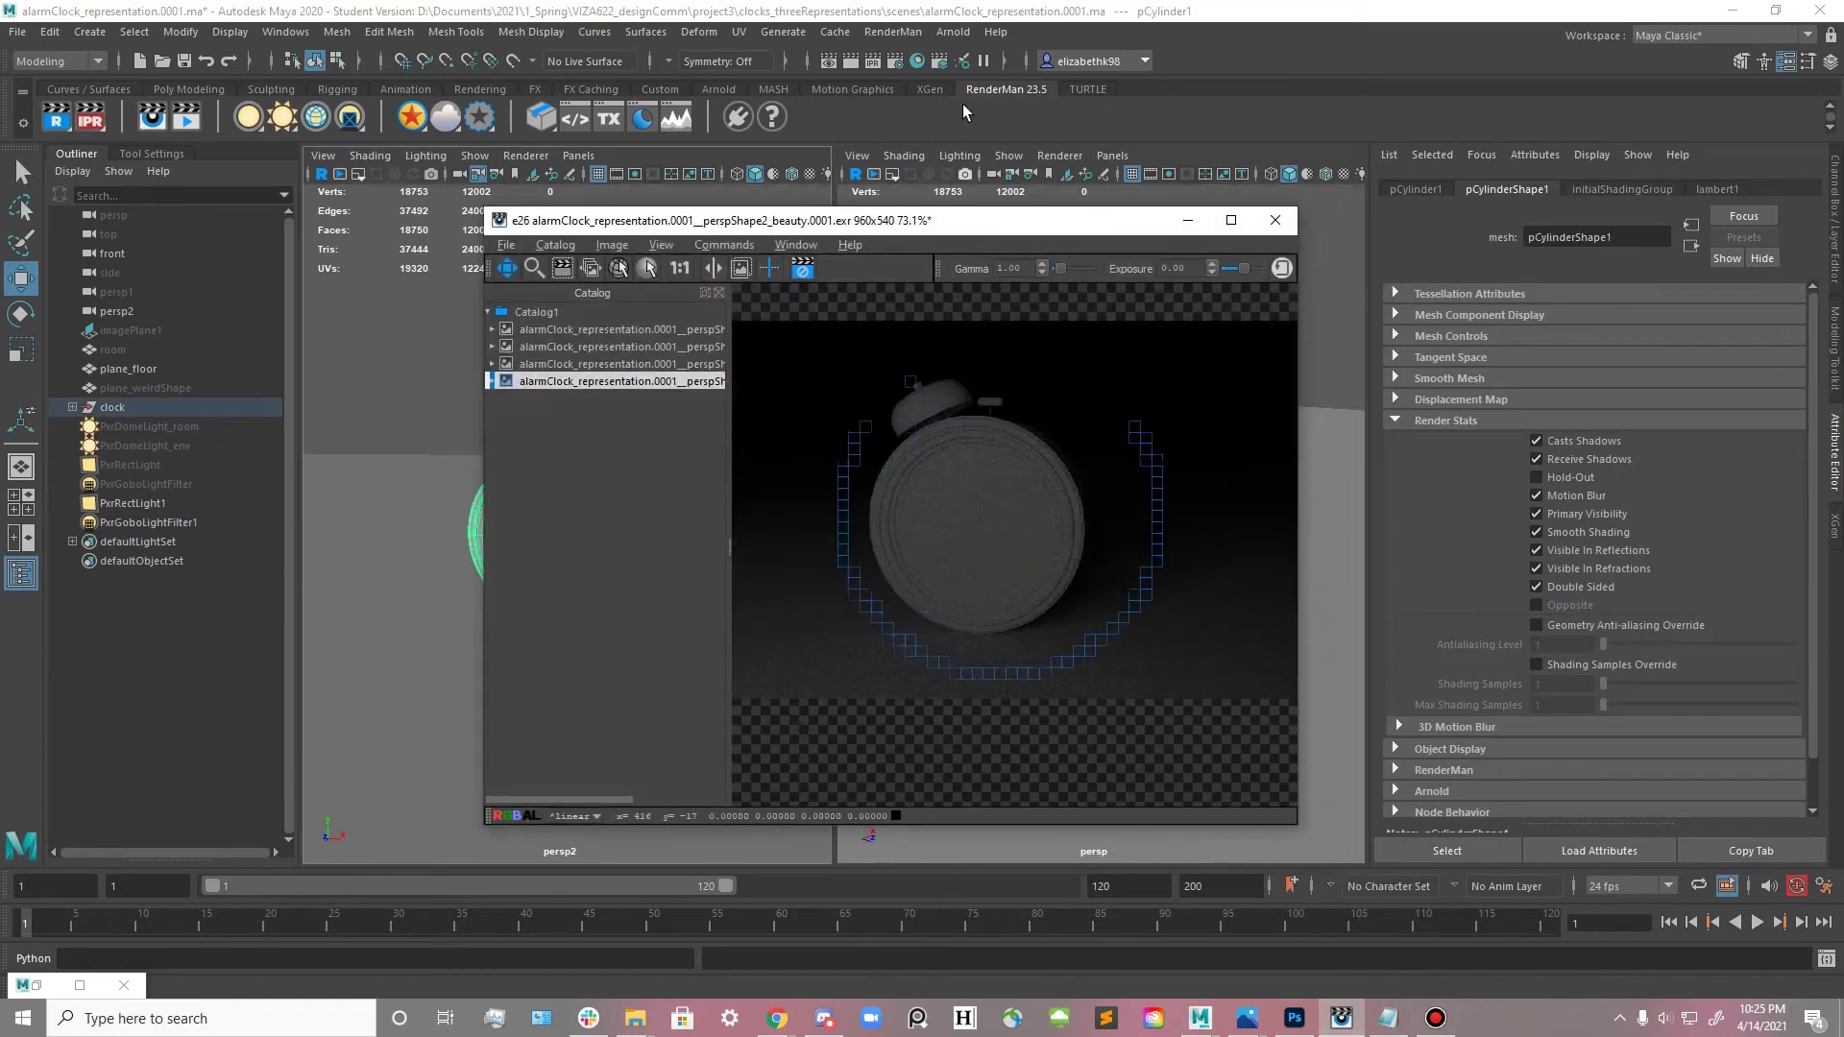
- Narrow the render window and its catalog list and place it beside the persp viewport, with the gobo filter selected
left_click_drag(953, 237, 498, 232)
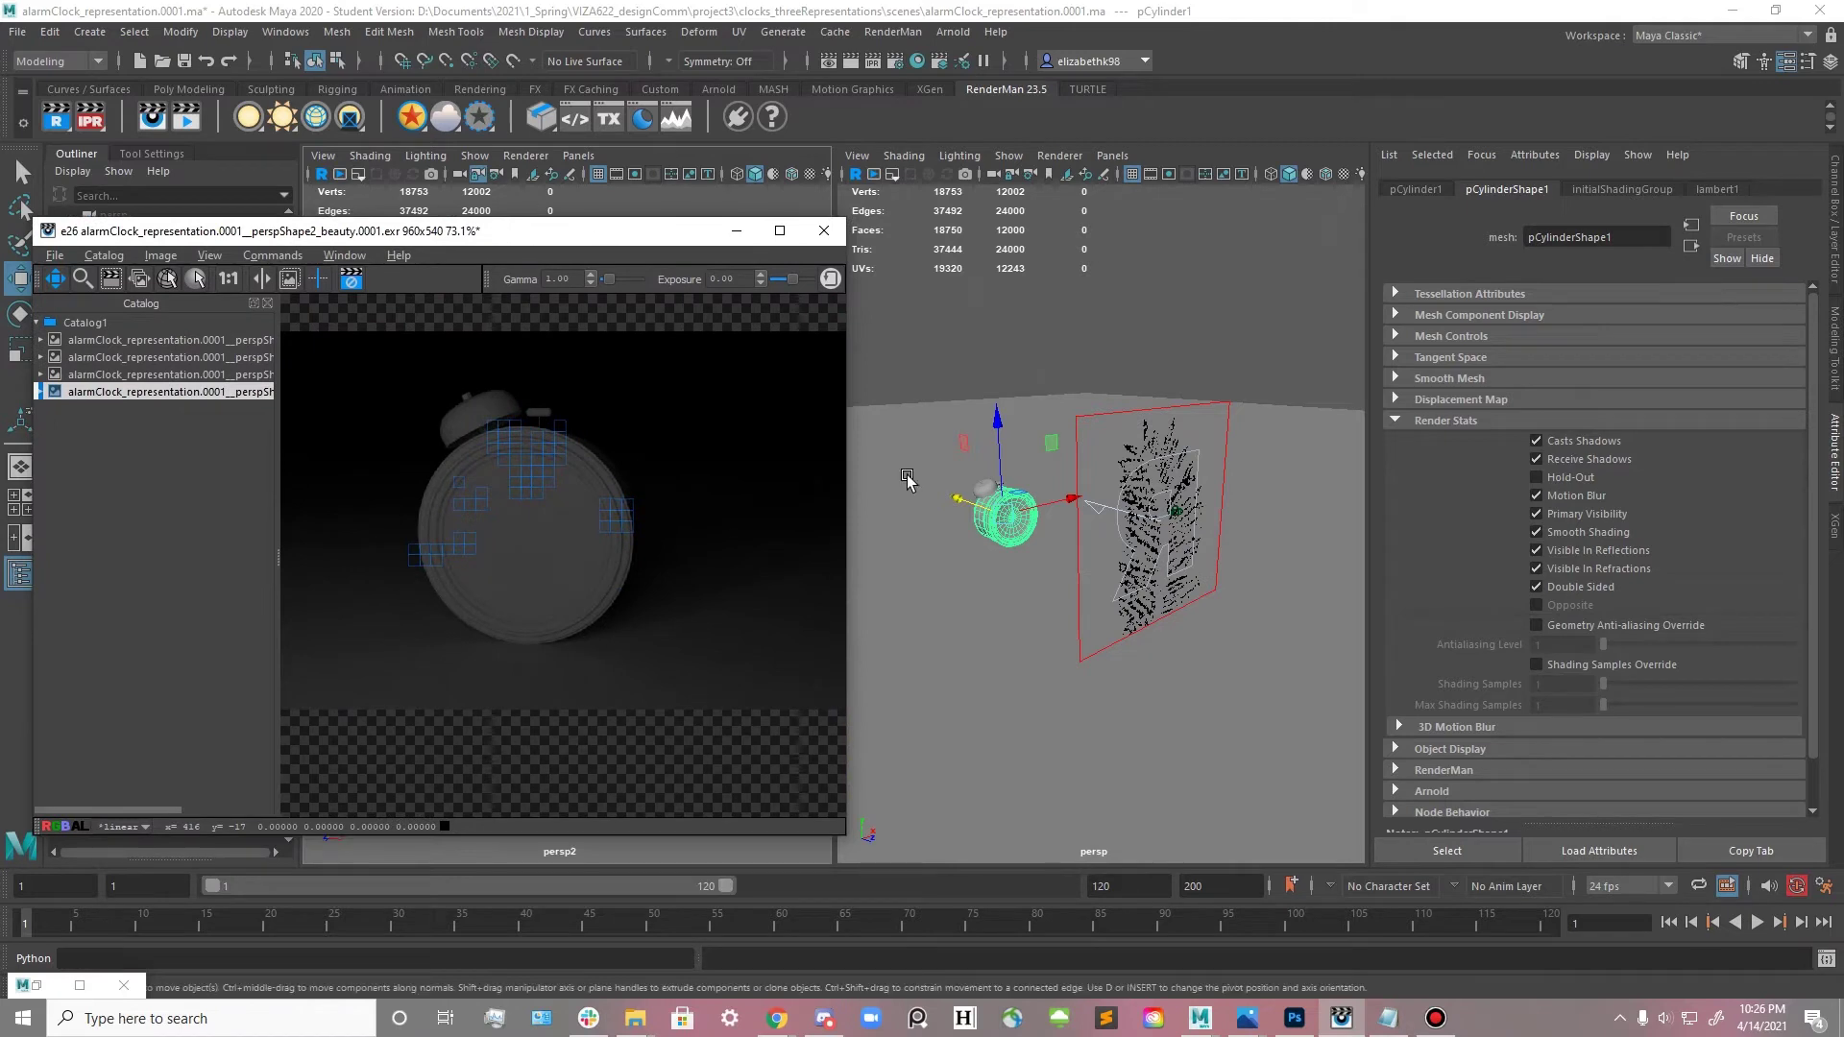
left_click(1138, 503)
left_click_drag(589, 240, 803, 260)
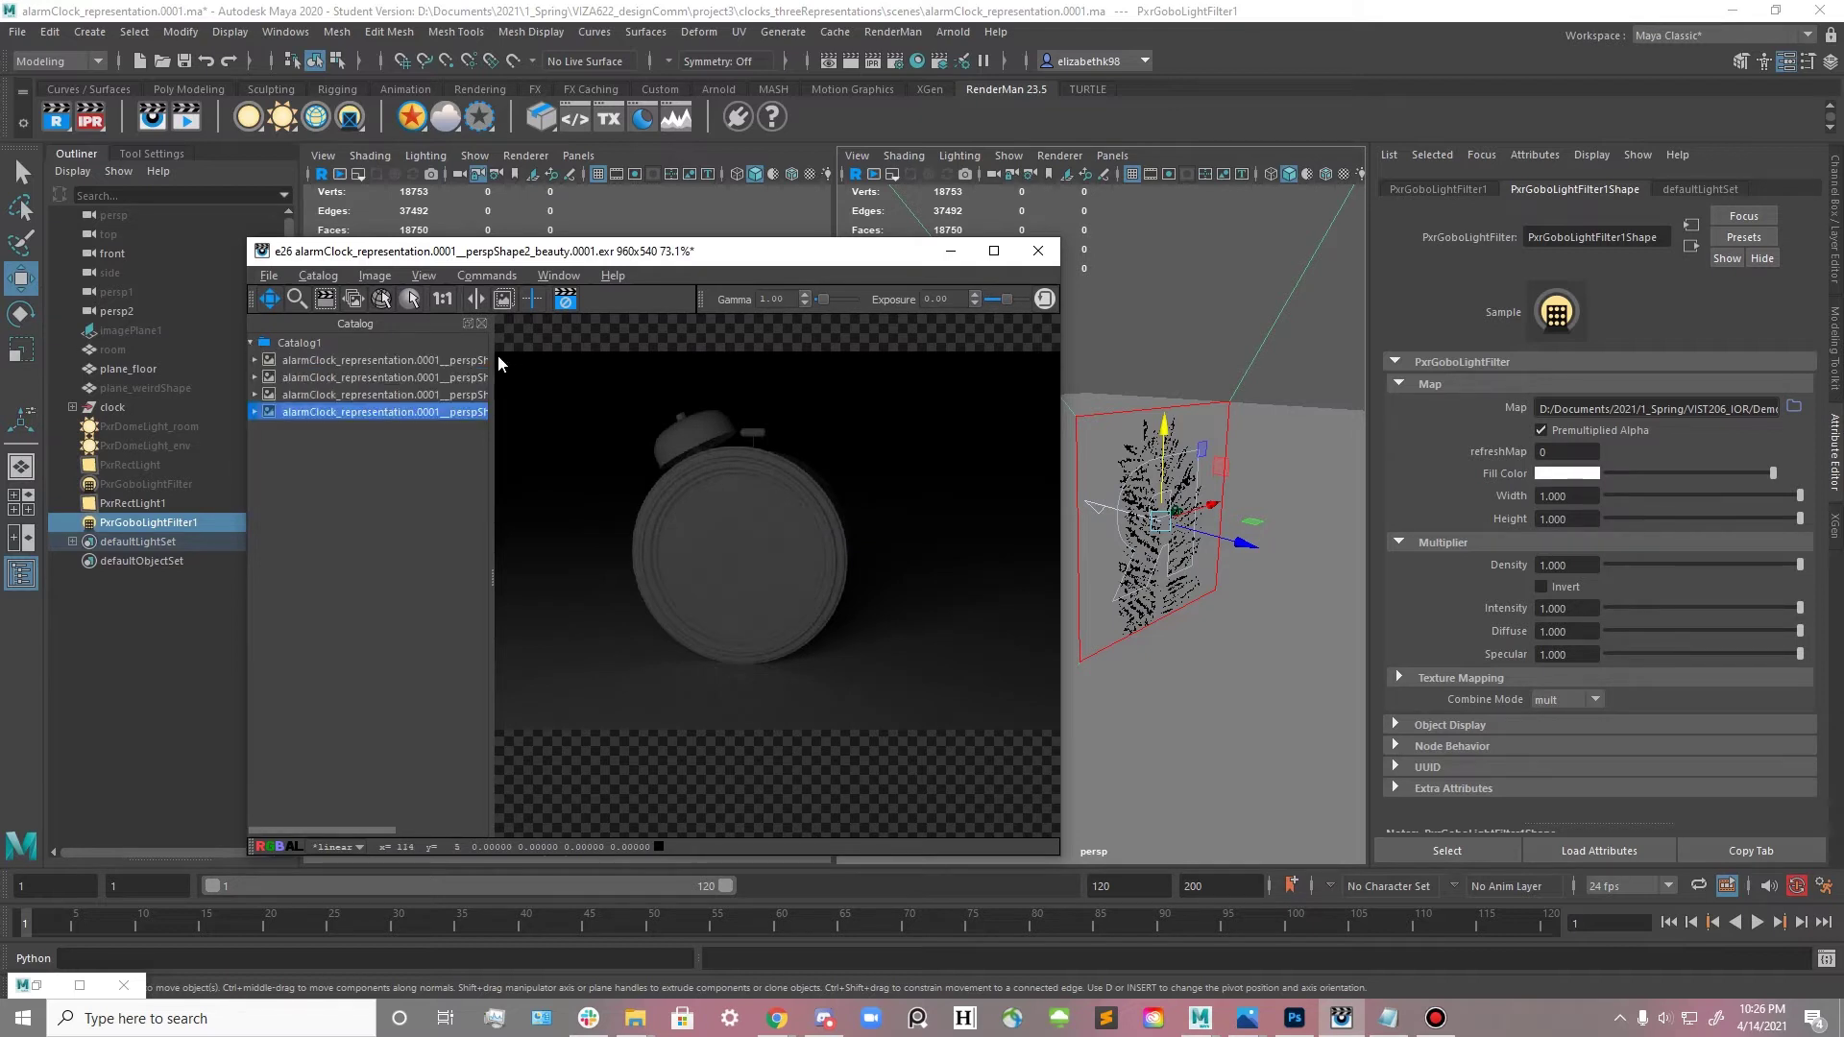
left_click_drag(492, 353, 337, 355)
left_click_drag(653, 252, 654, 279)
left_click_drag(1066, 452, 736, 453)
- Try moving only the gobo filter away from its light past the clock, and undo the move
left_click(134, 503)
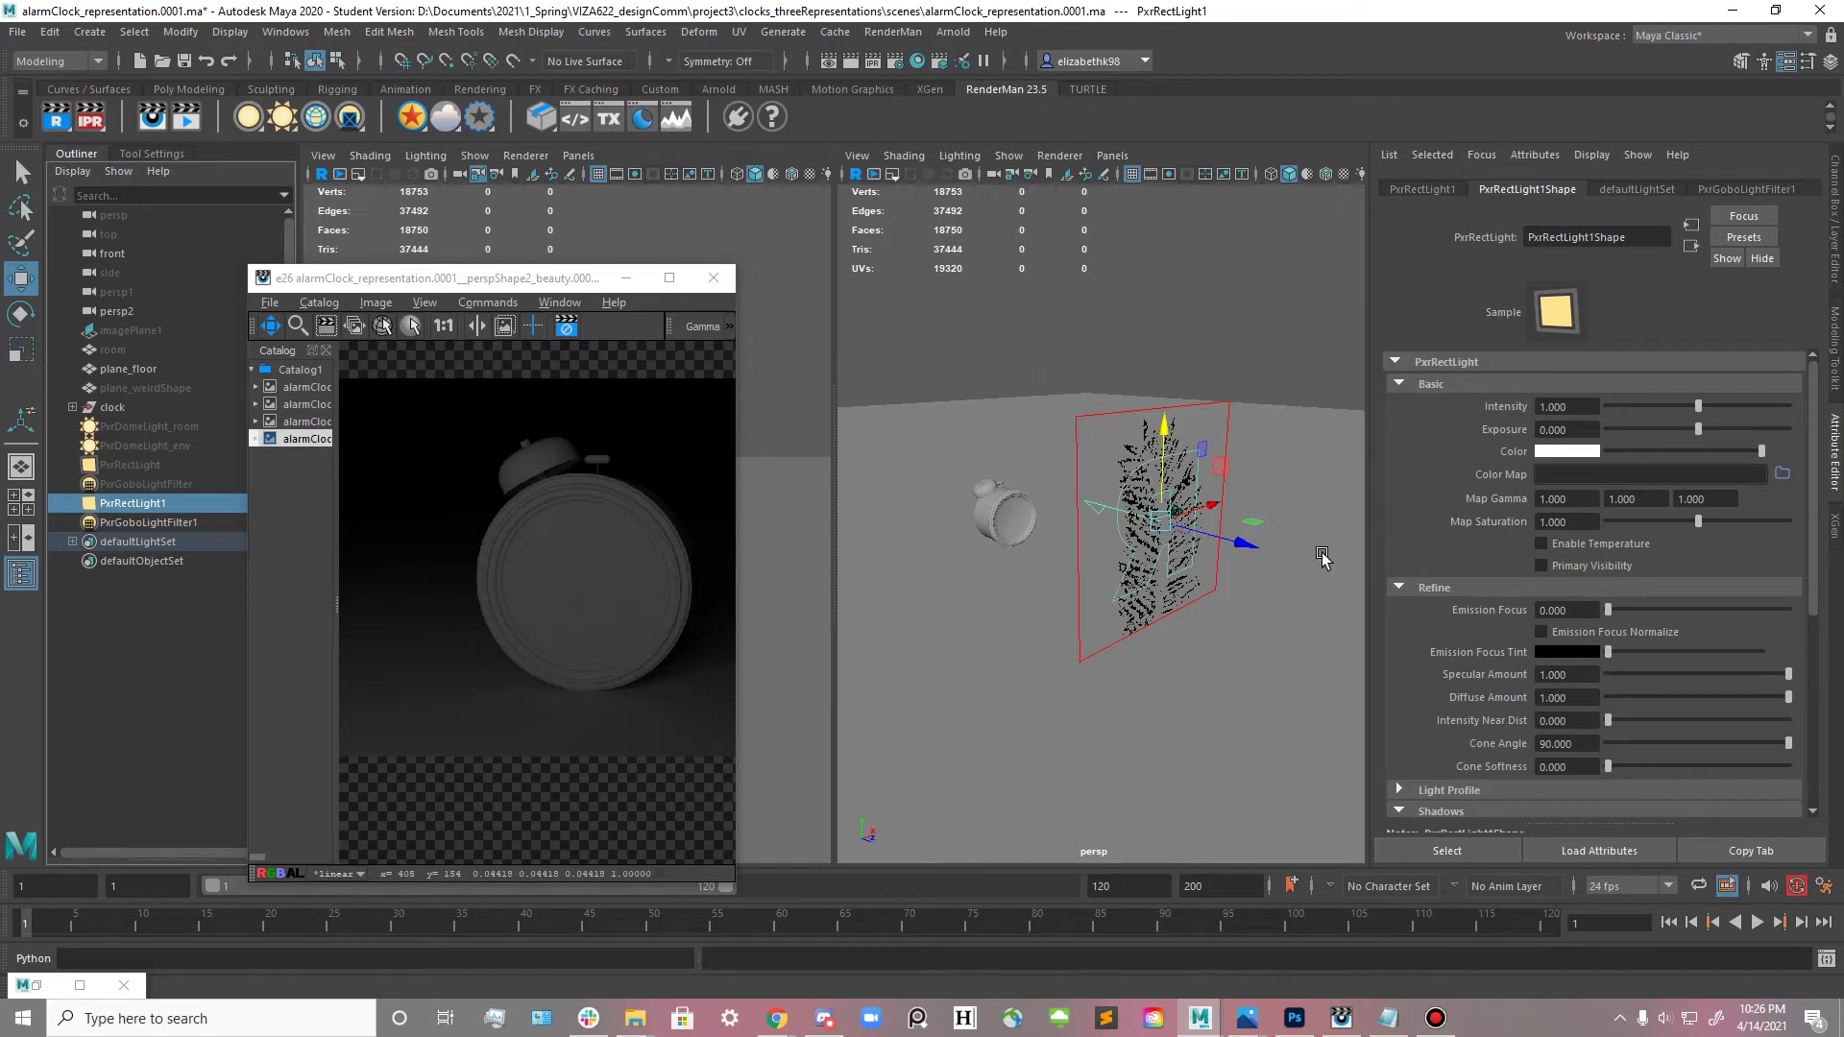
left_click(137, 523)
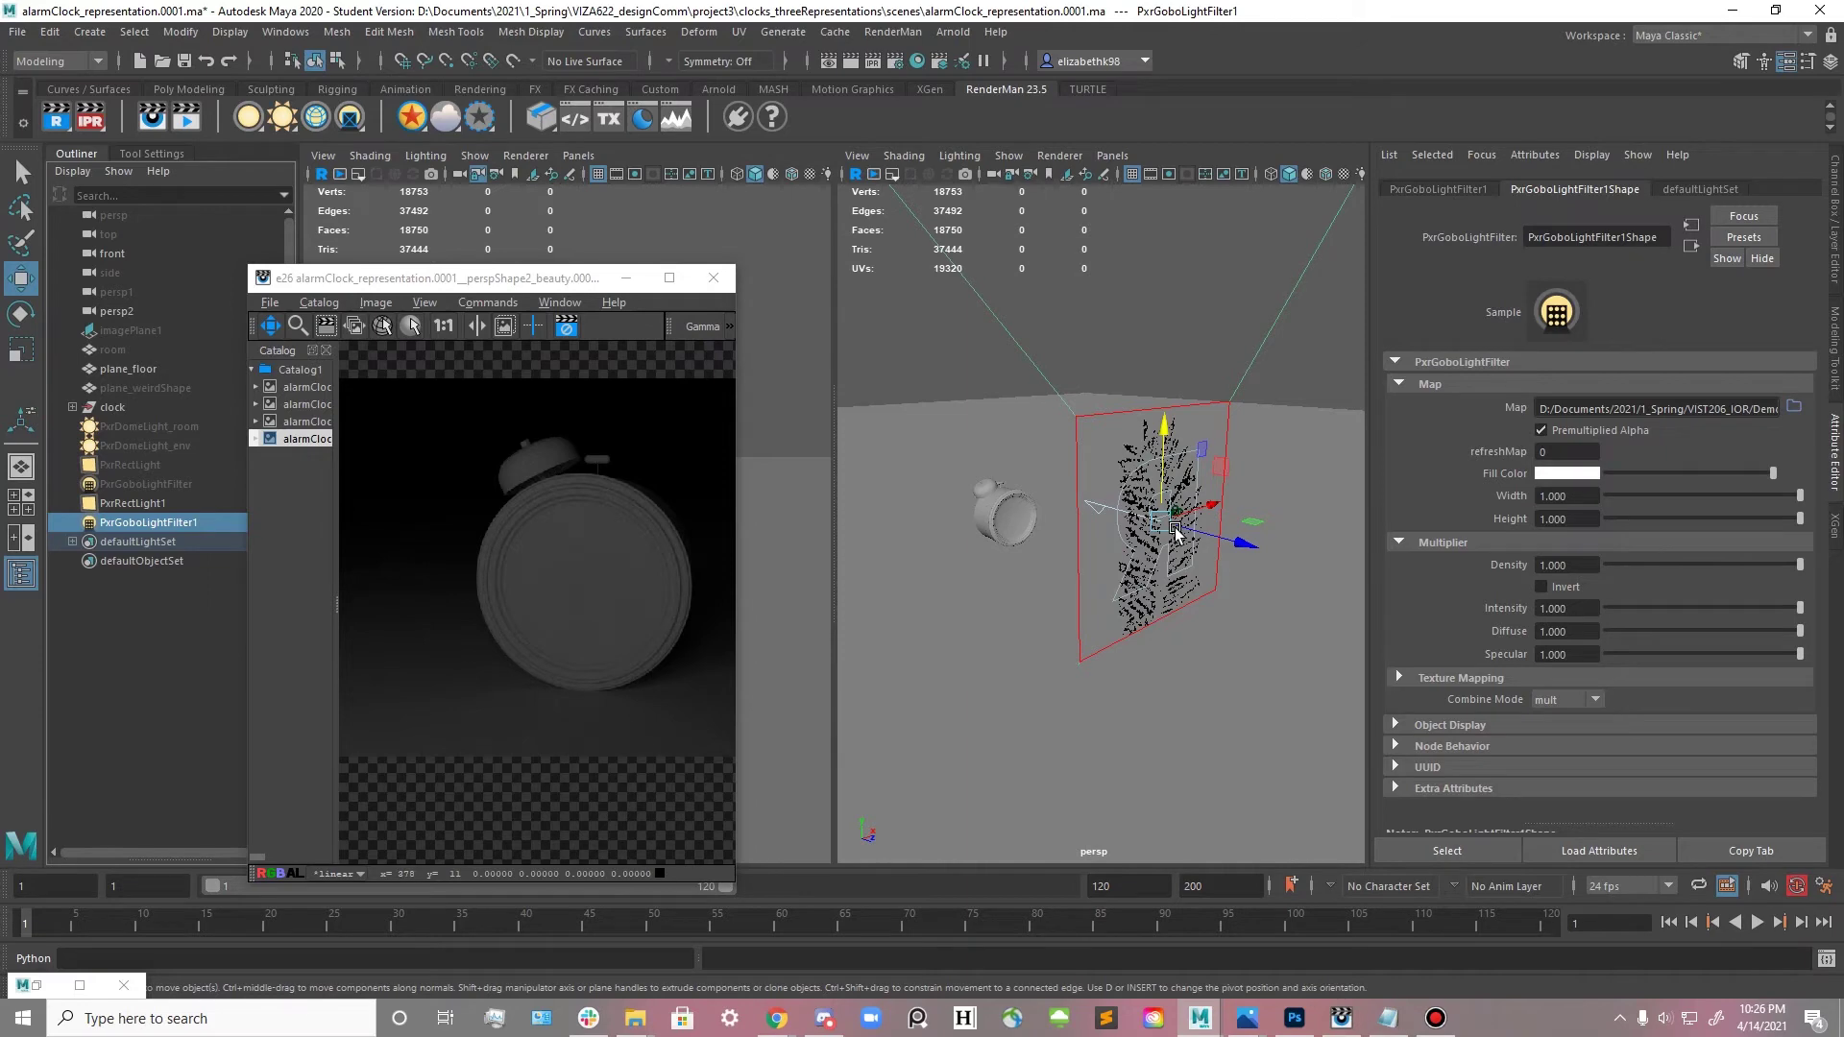
left_click_drag(1198, 538, 1031, 543)
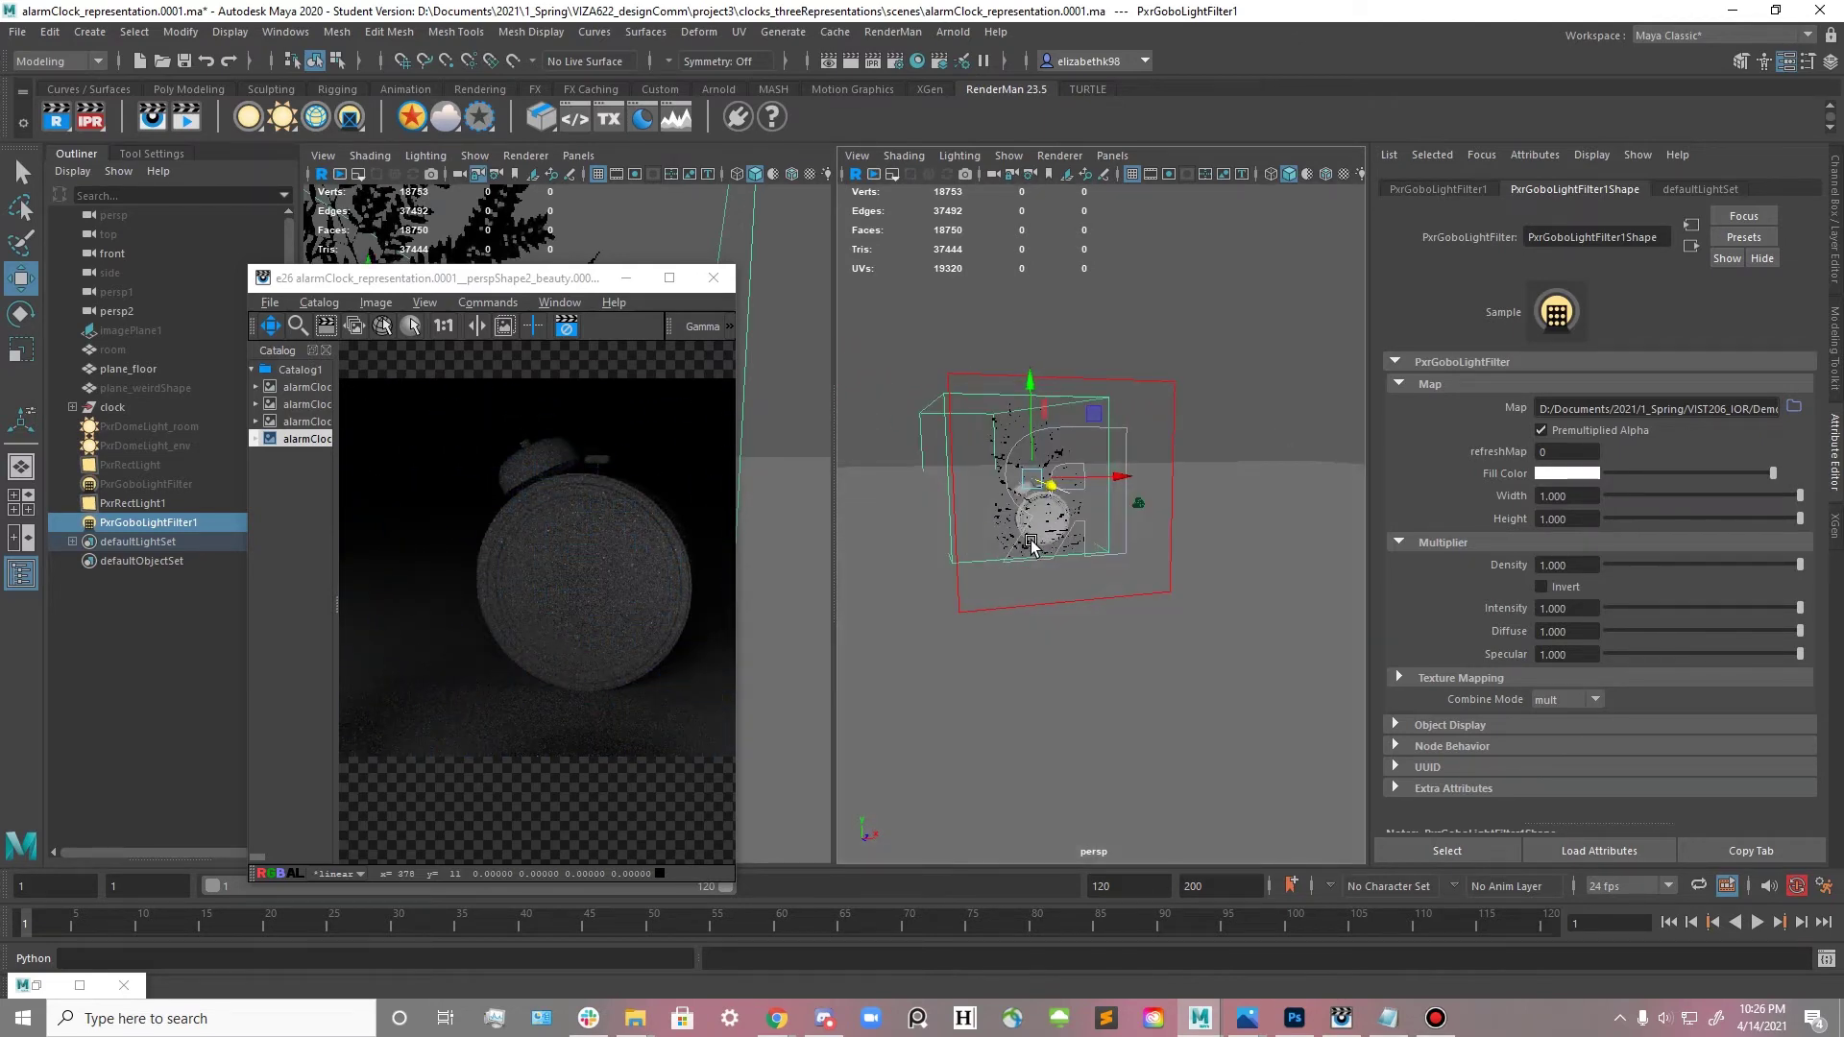
key("ctrl+z")
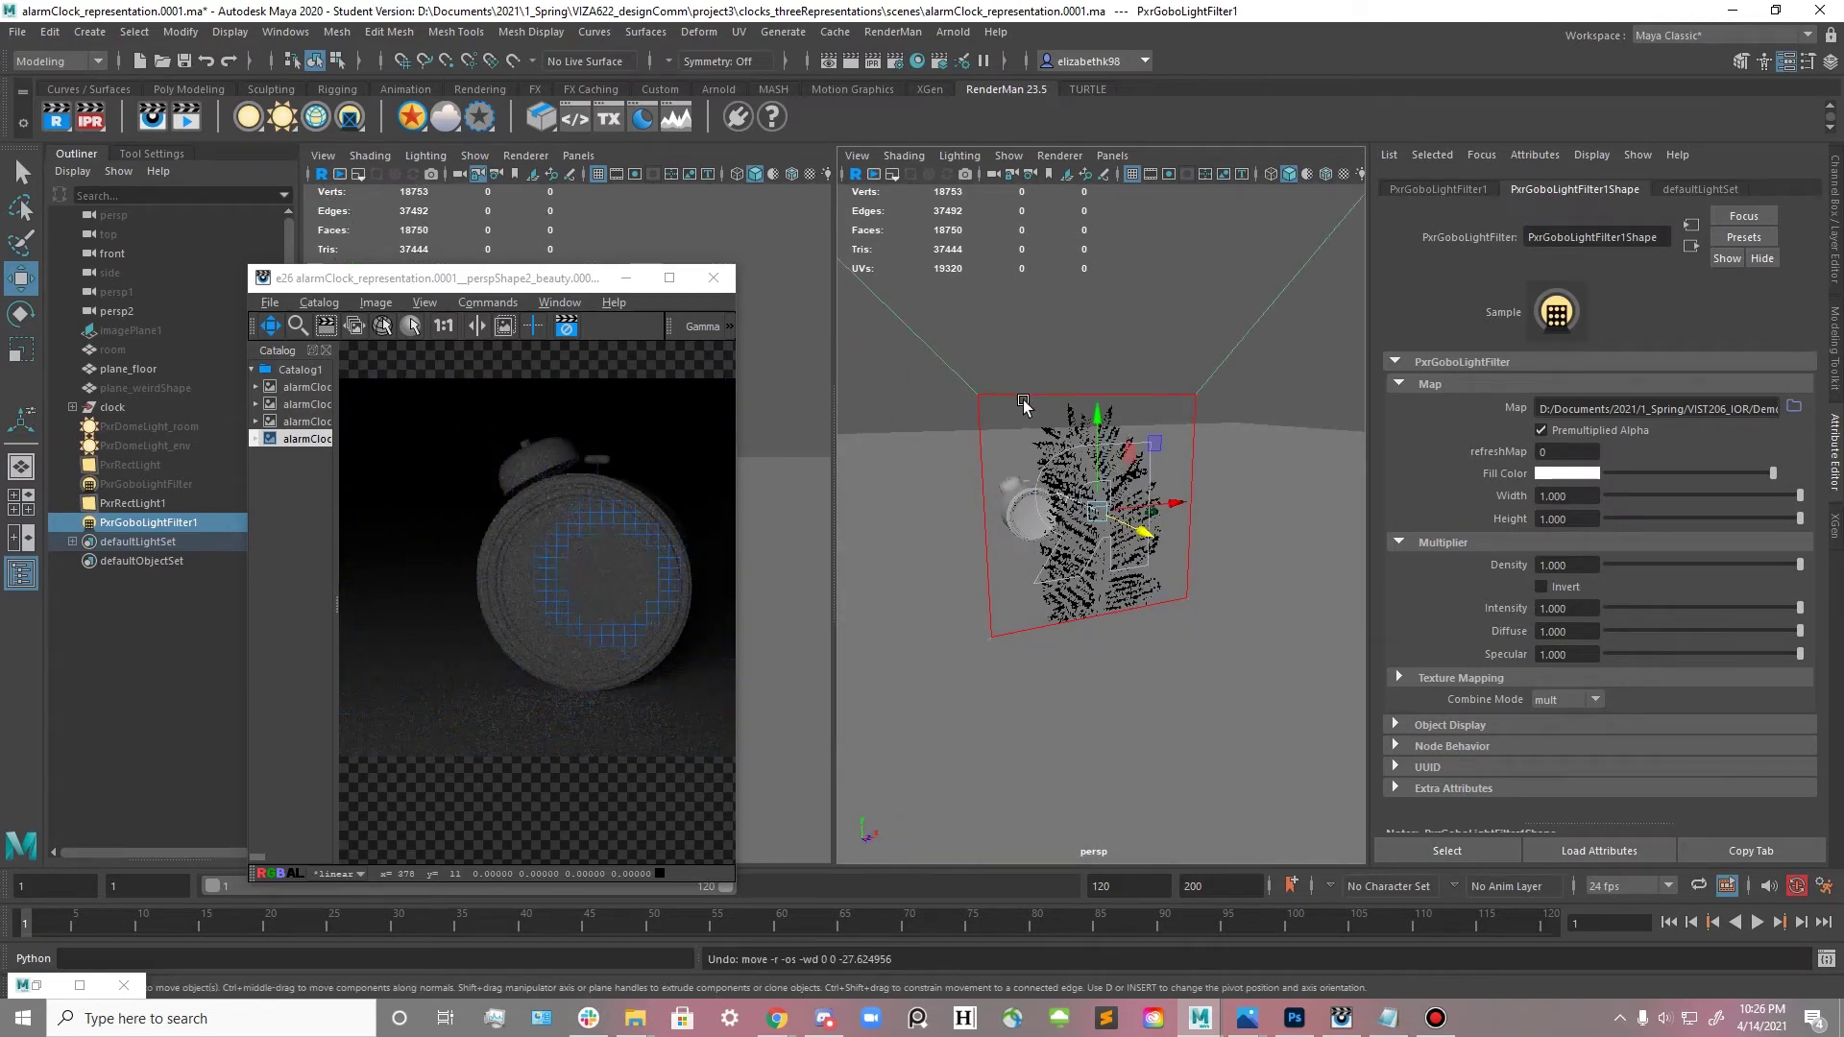
- Scale down PxrRectLight1 and PxrGoboLightFilter1 together and lower them to line up with the clock
left_click(135, 503, "ctrl")
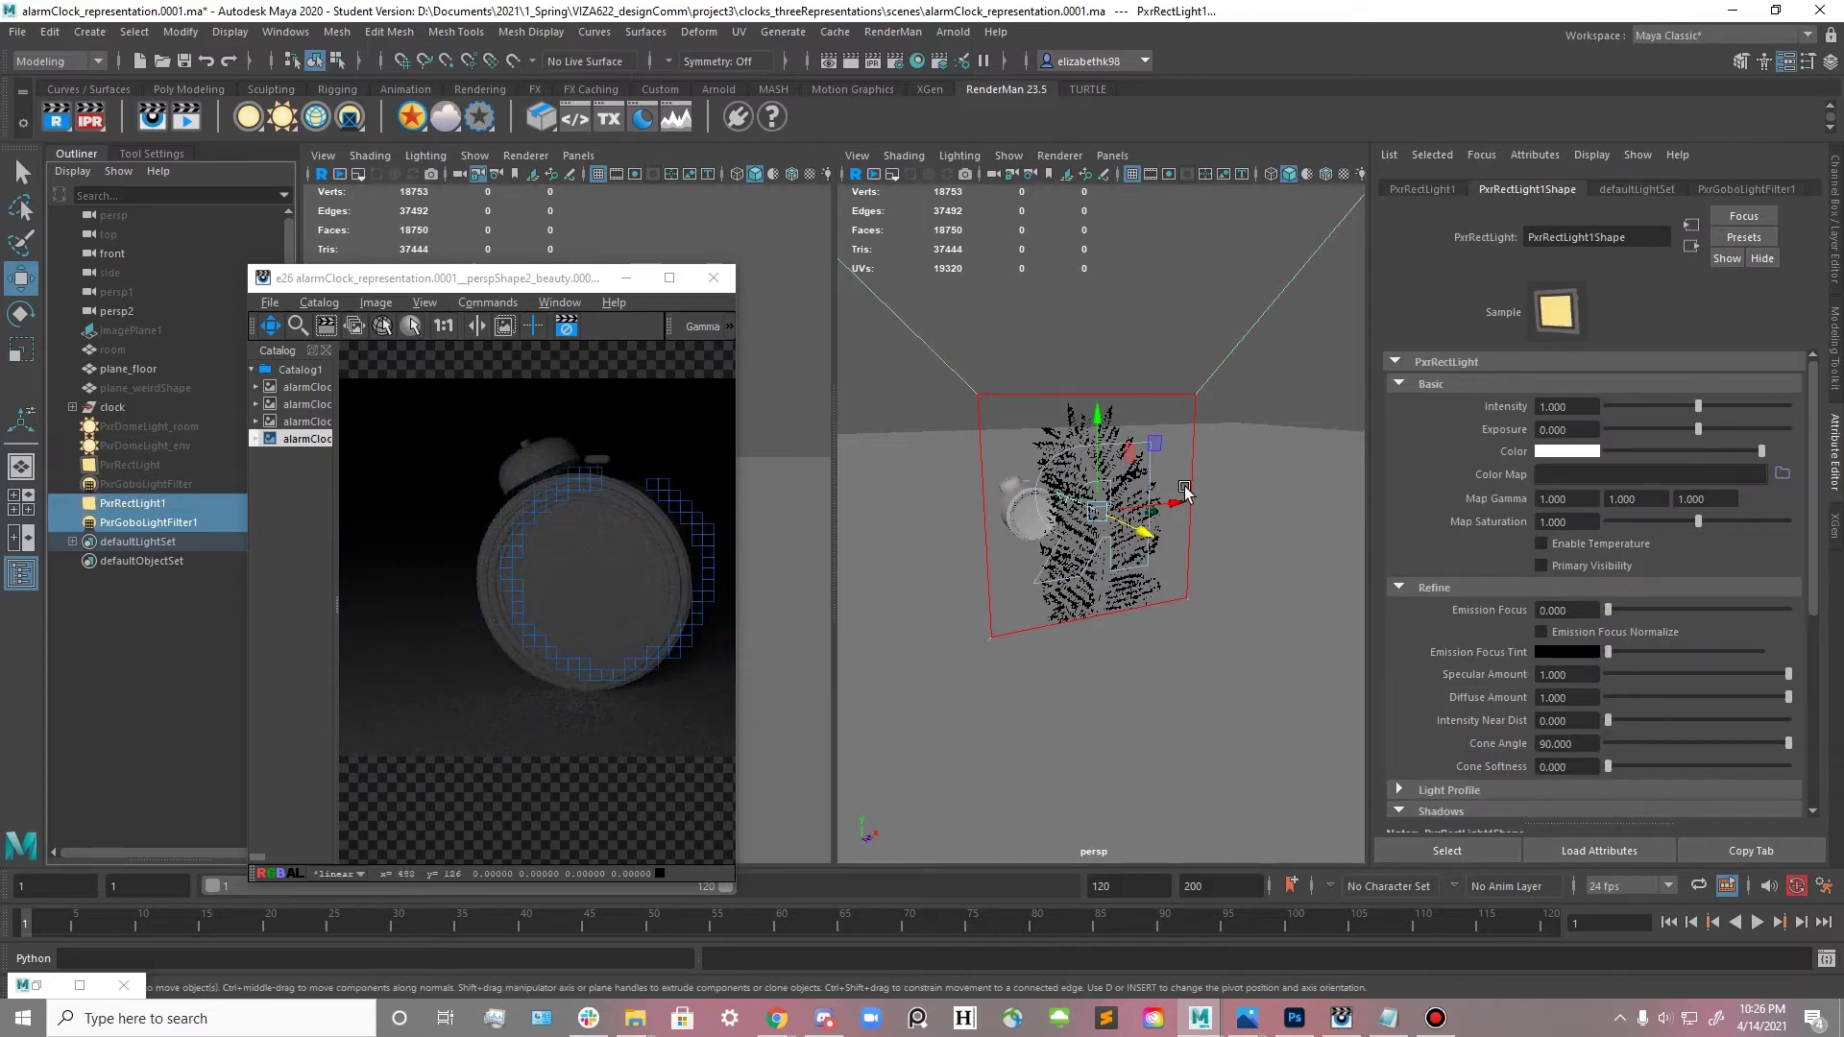
key("r")
left_click_drag(1098, 511, 997, 509)
left_click_drag(1070, 576, 1140, 569, "alt")
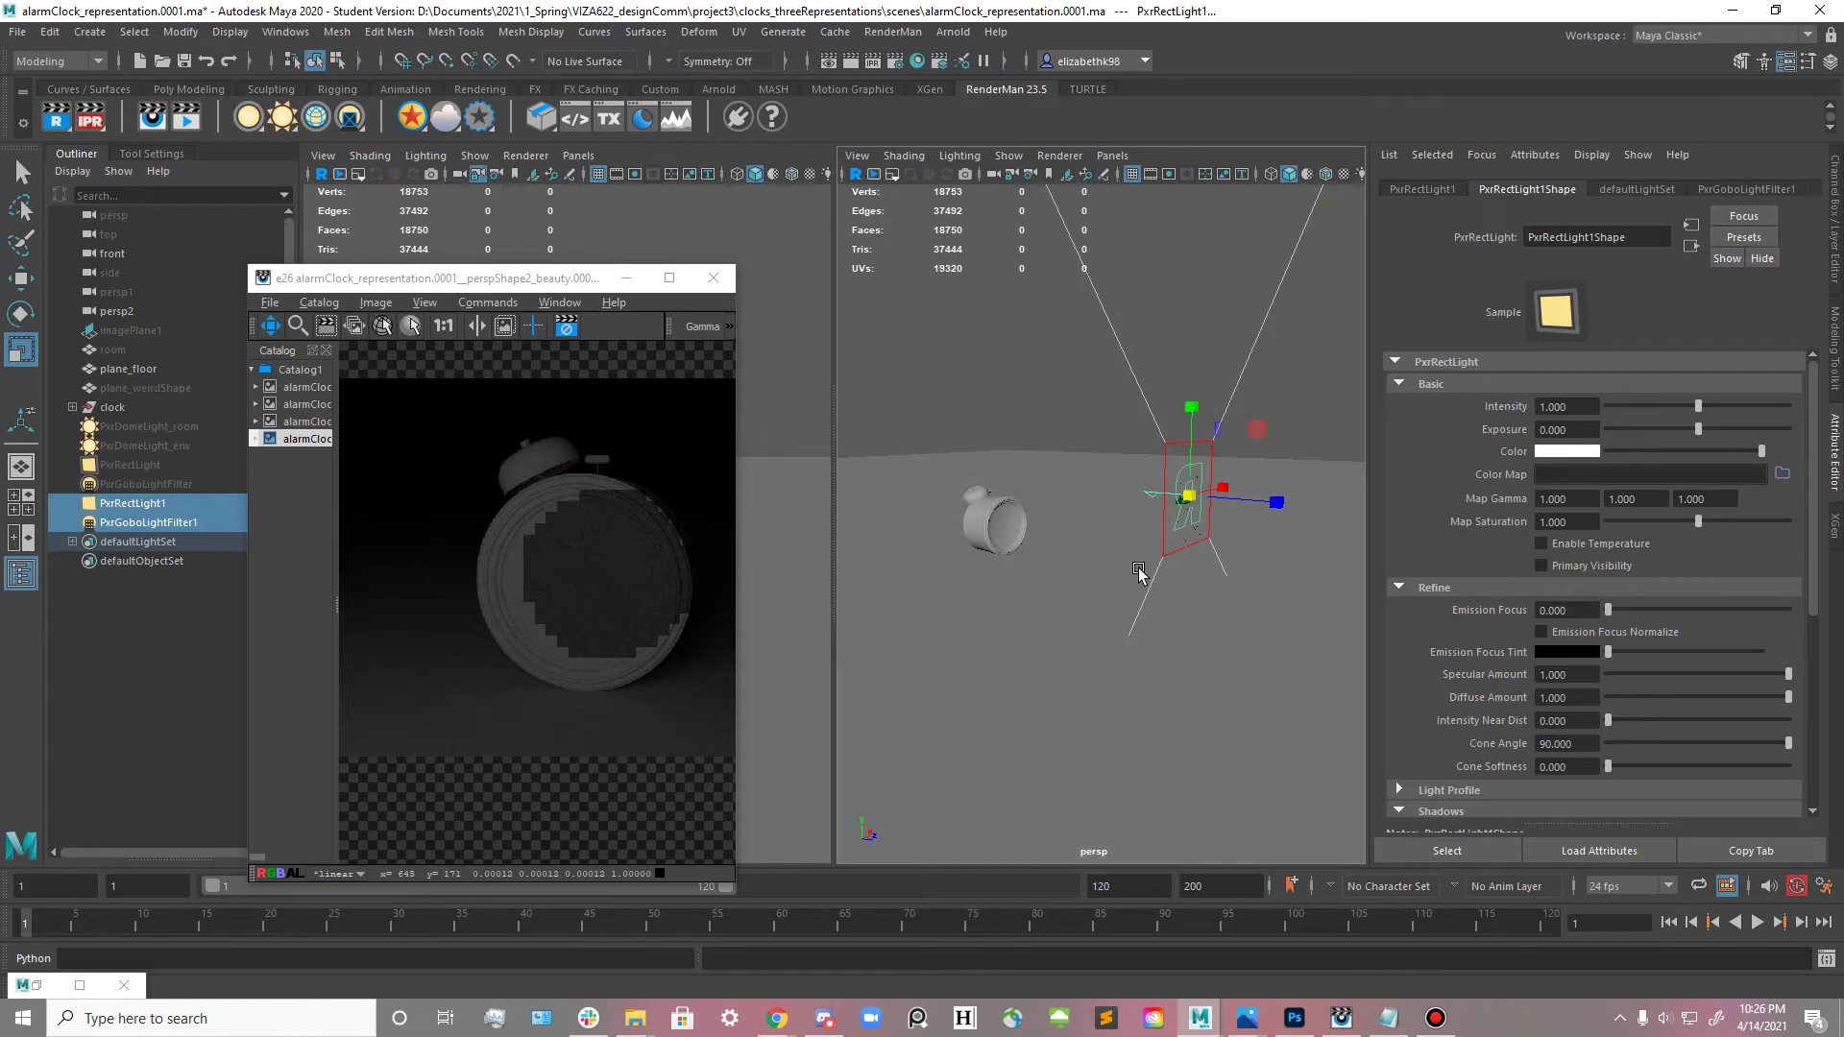
key("w")
left_click_drag(1193, 404, 1194, 434)
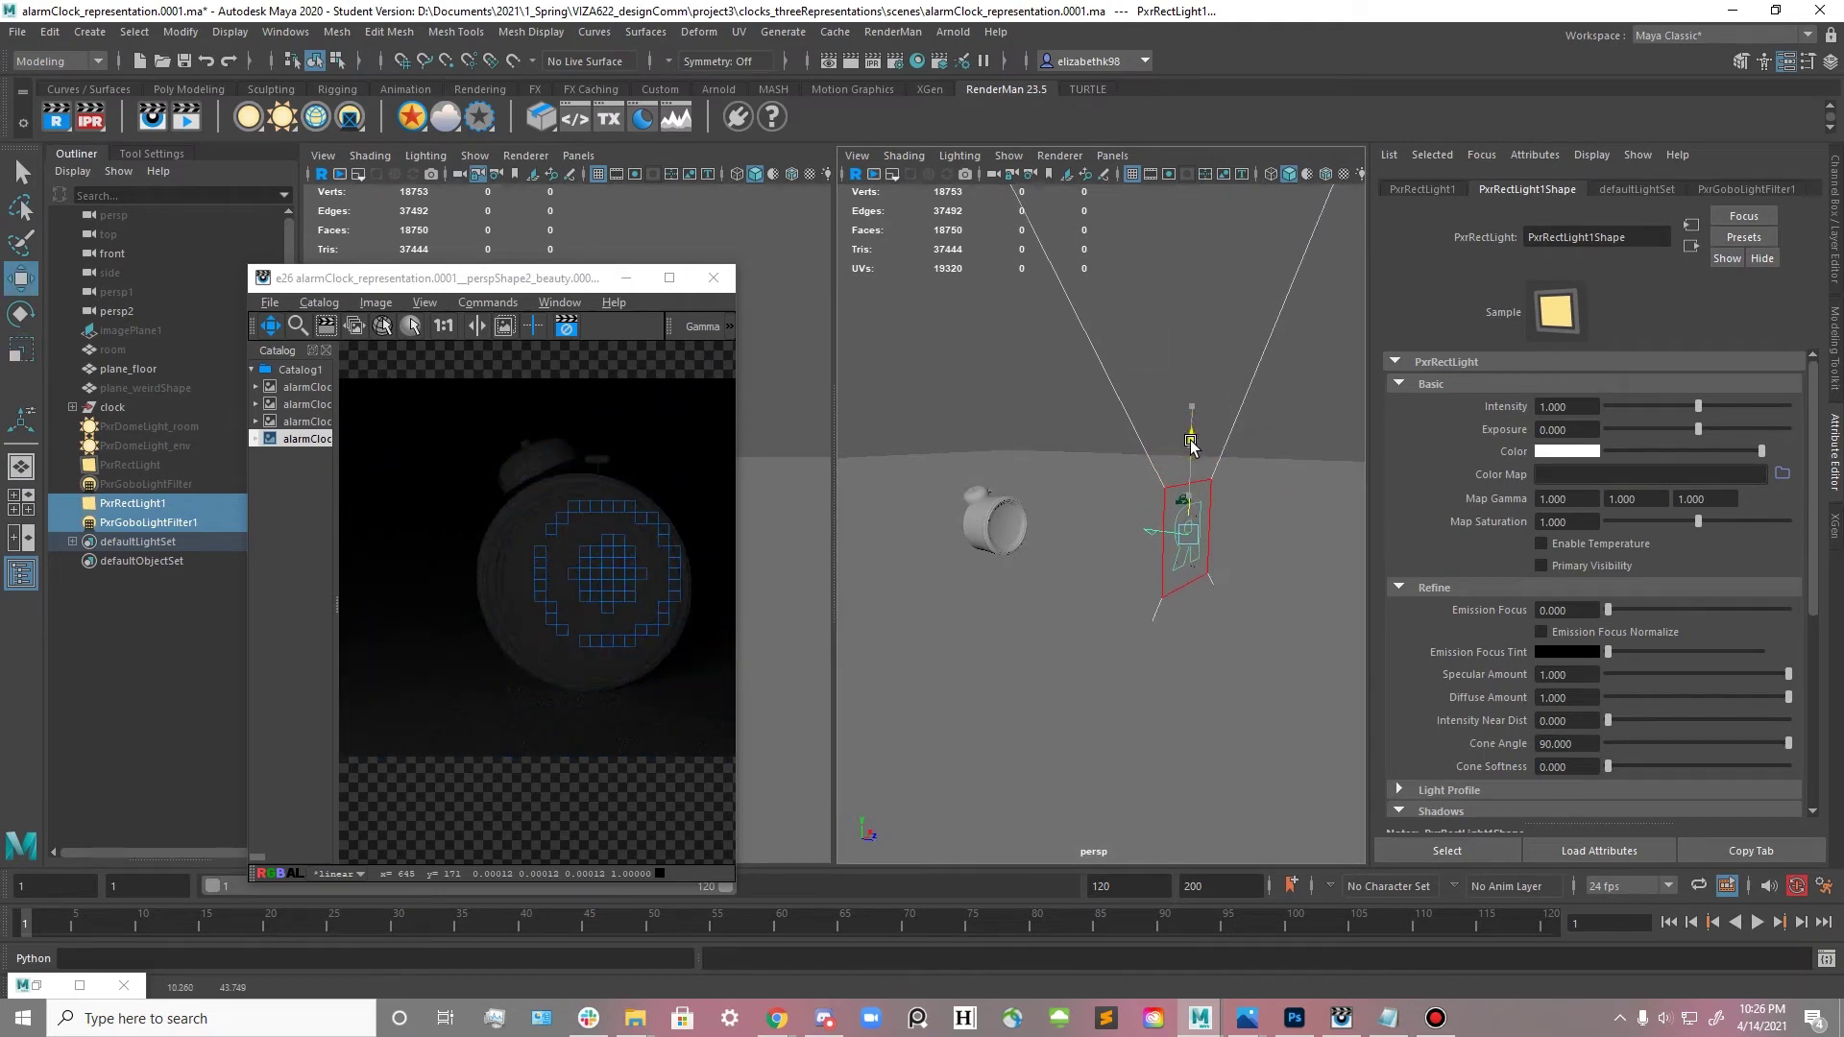
mouse_move(1185, 555)
left_mouse_down("alt")
mouse_move(1109, 559)
mouse_move(1182, 582)
mouse_move(1264, 537)
mouse_move(1224, 461)
mouse_move(1102, 541)
mouse_move(1196, 539)
left_mouse_up("alt")
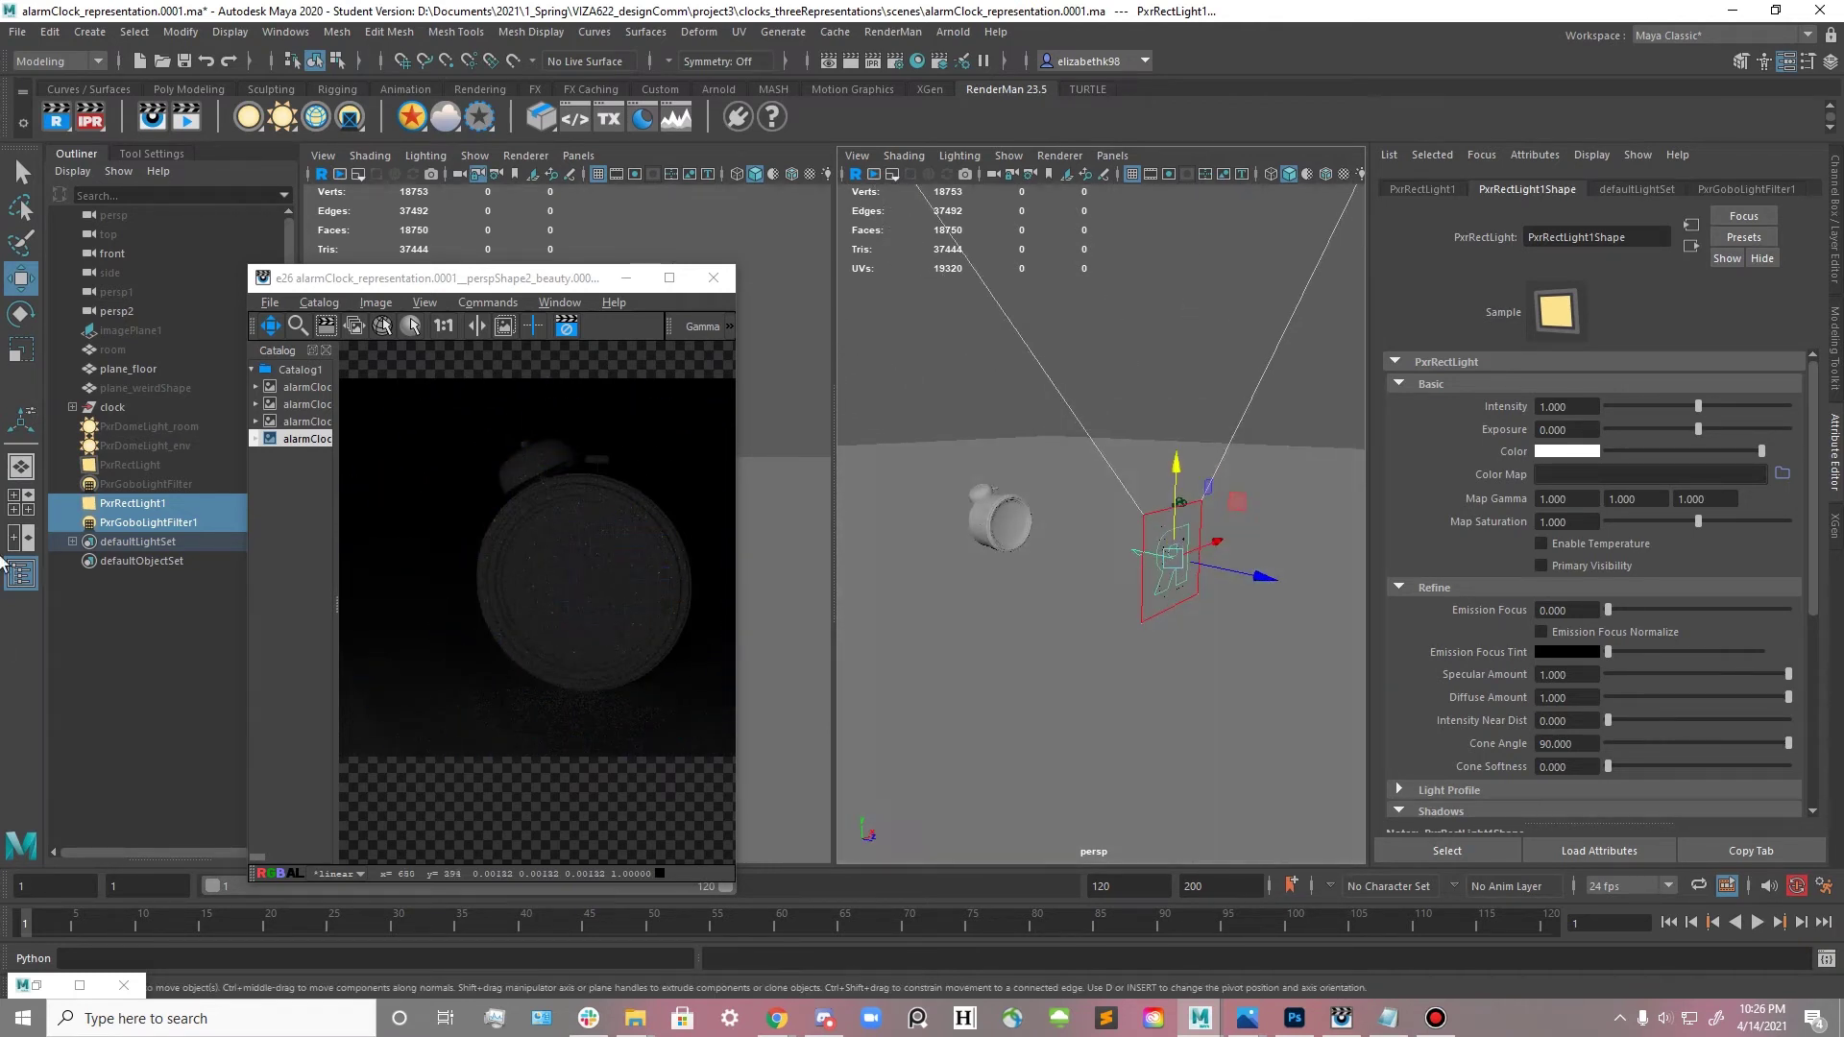
- Set the exposure of PxrRectLight1 alone to 1
left_click(176, 503)
double_click(1537, 430)
type("1")
key("Return")
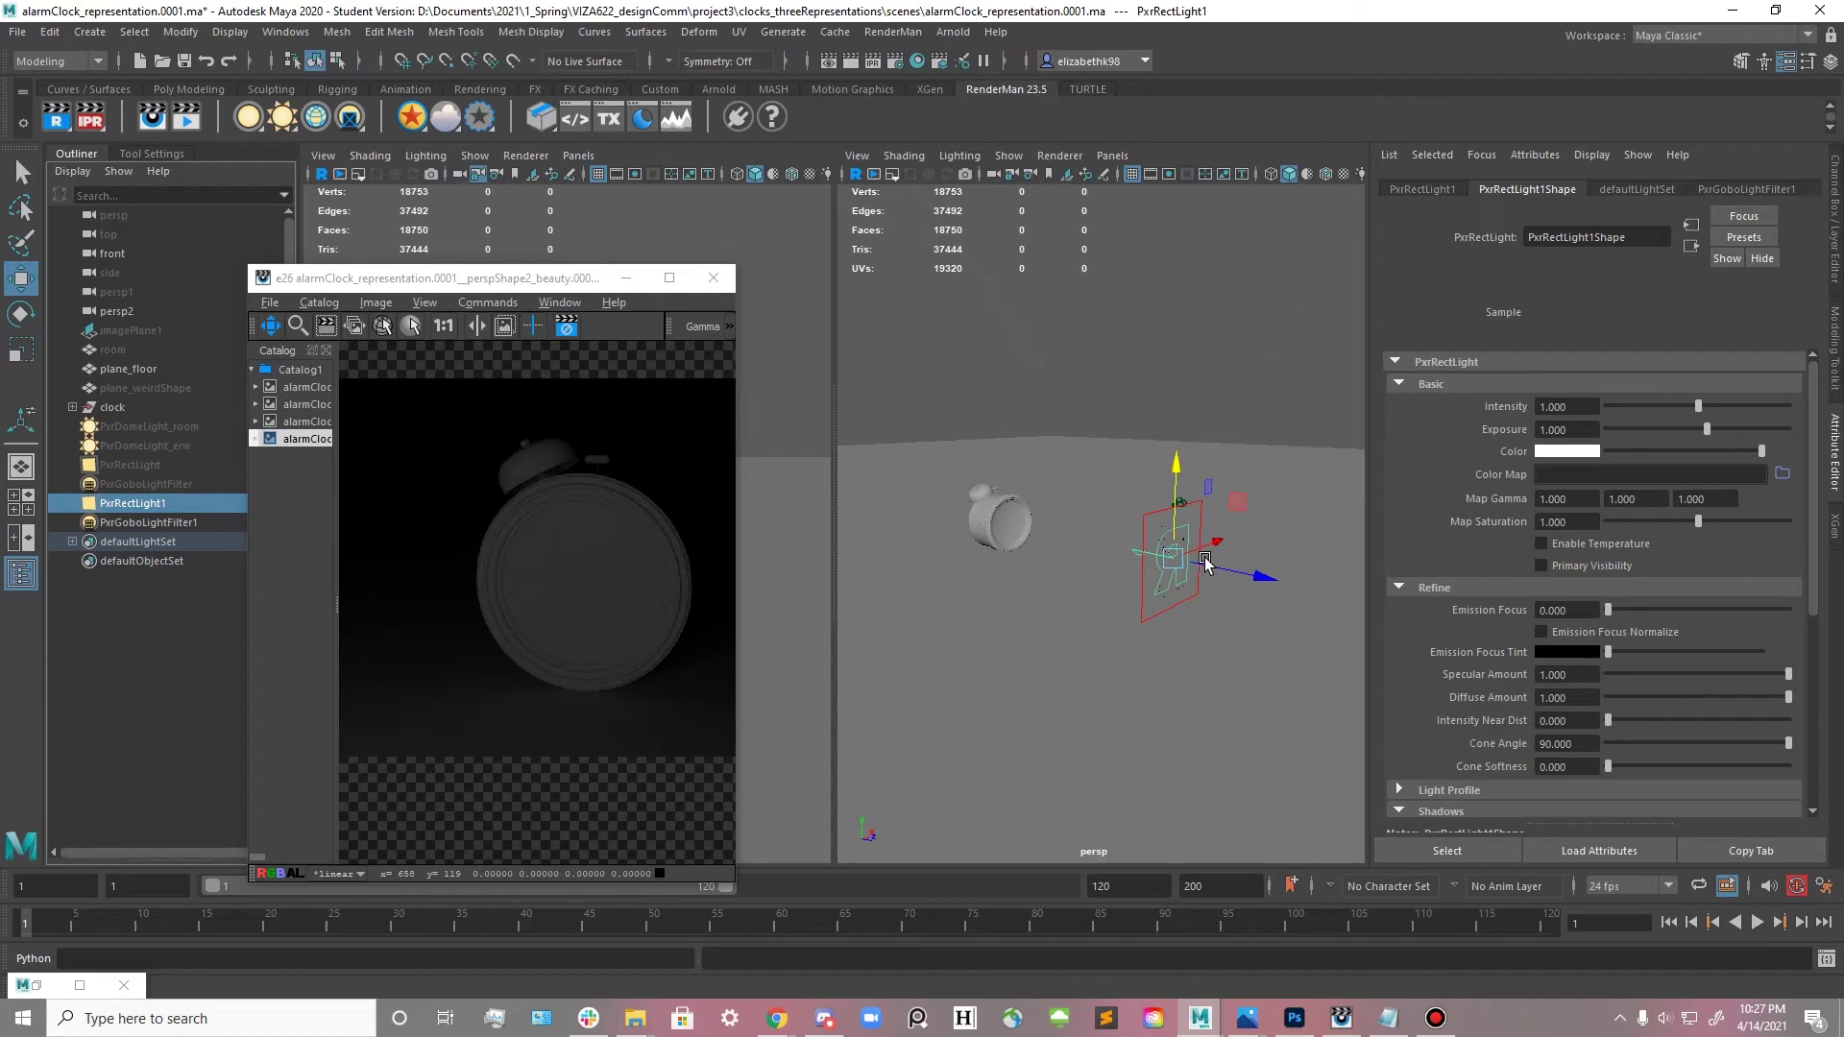
- Move only PxrGoboLightFilter1 away from its light along the light's axis, up to the front of the clock
left_click(155, 522)
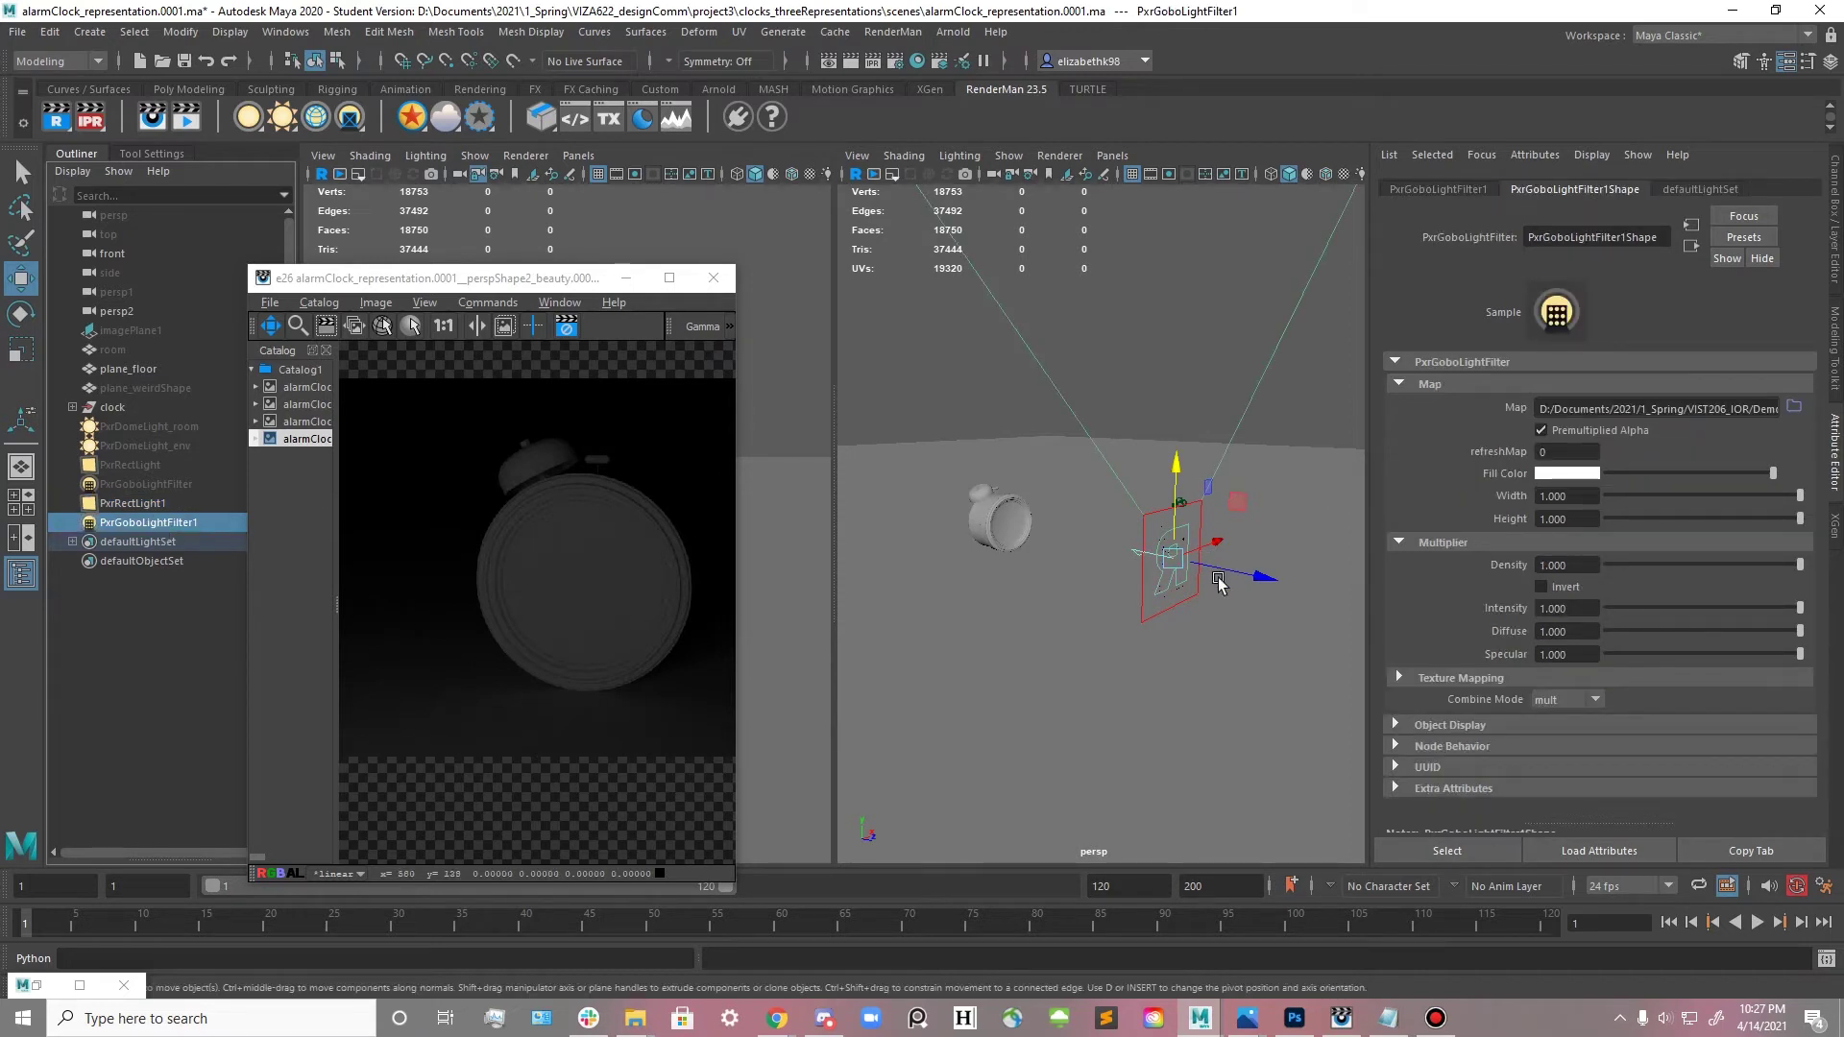
key("t")
left_click_drag(1218, 578, 1041, 540)
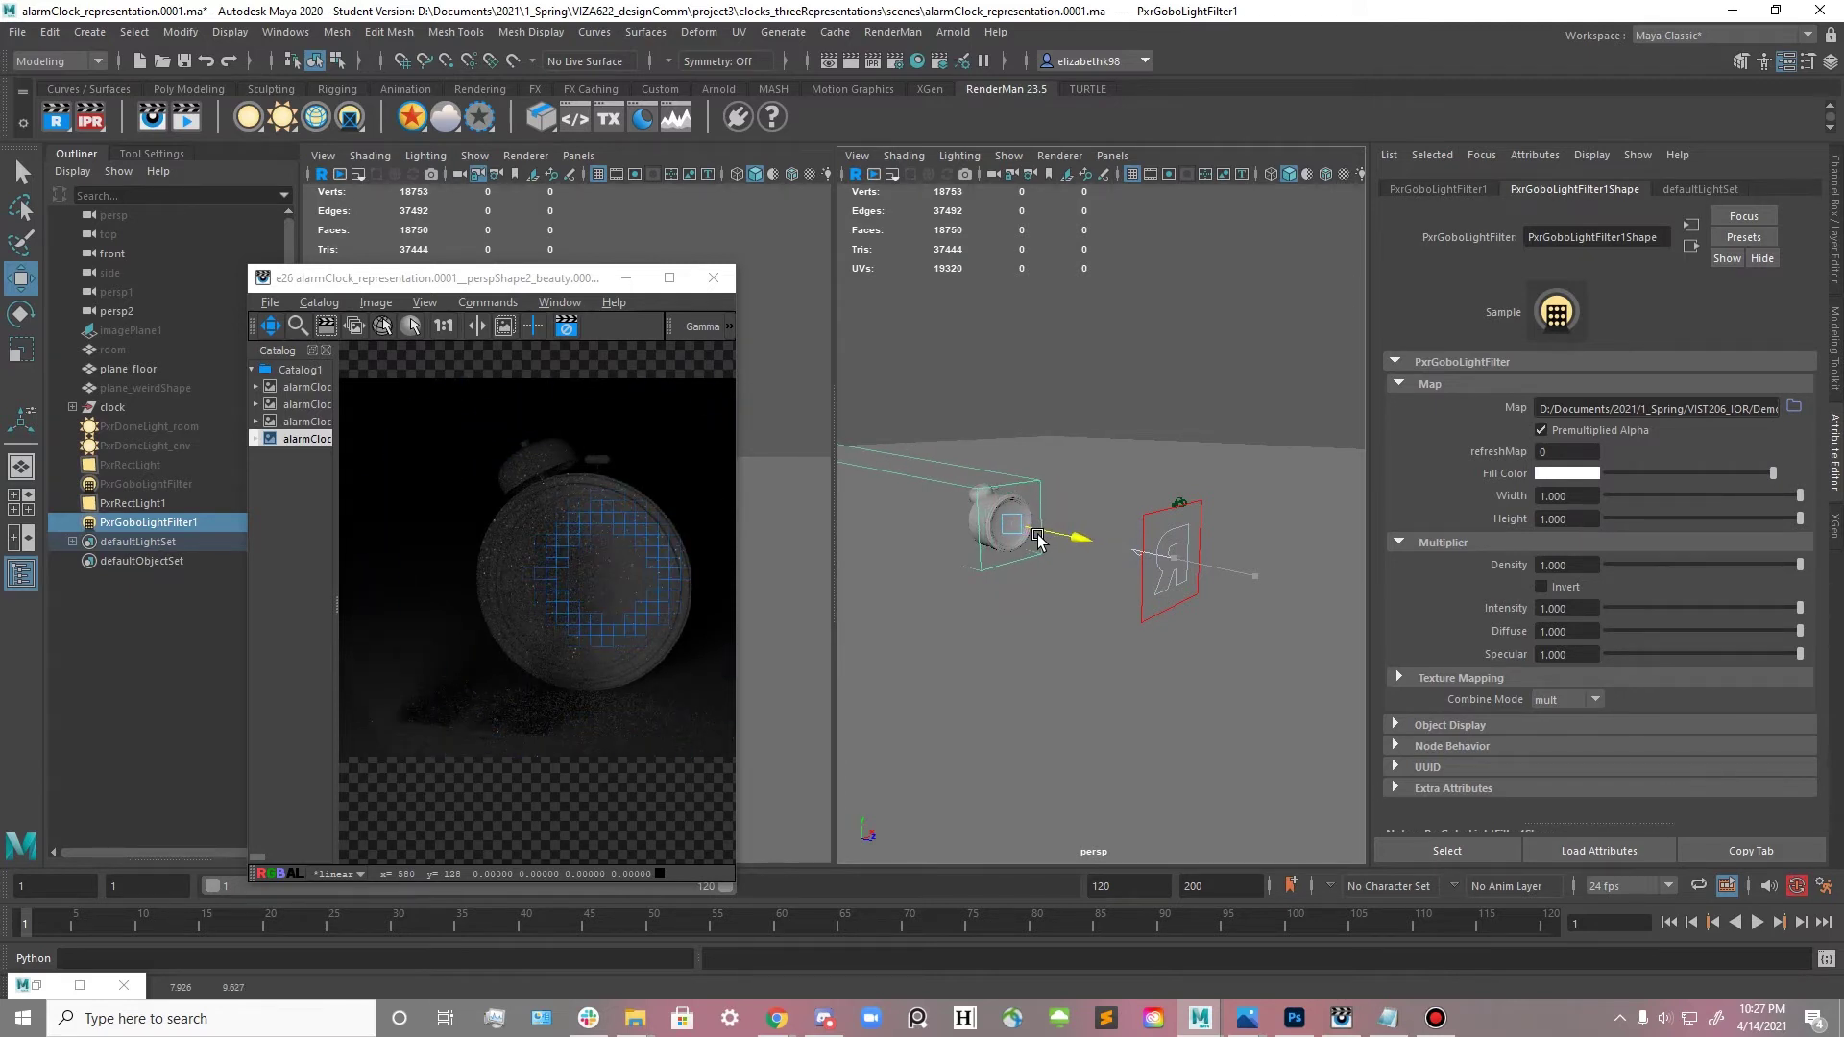
left_click_drag(1039, 539, 890, 625)
- Inspect the light and filter alignment with the clock and raise PxrRectLight1's exposure to 3.656
scroll(1011, 575, "up", 5)
left_click_drag(1202, 626, 1177, 662, "alt")
left_click(1112, 588, "shift")
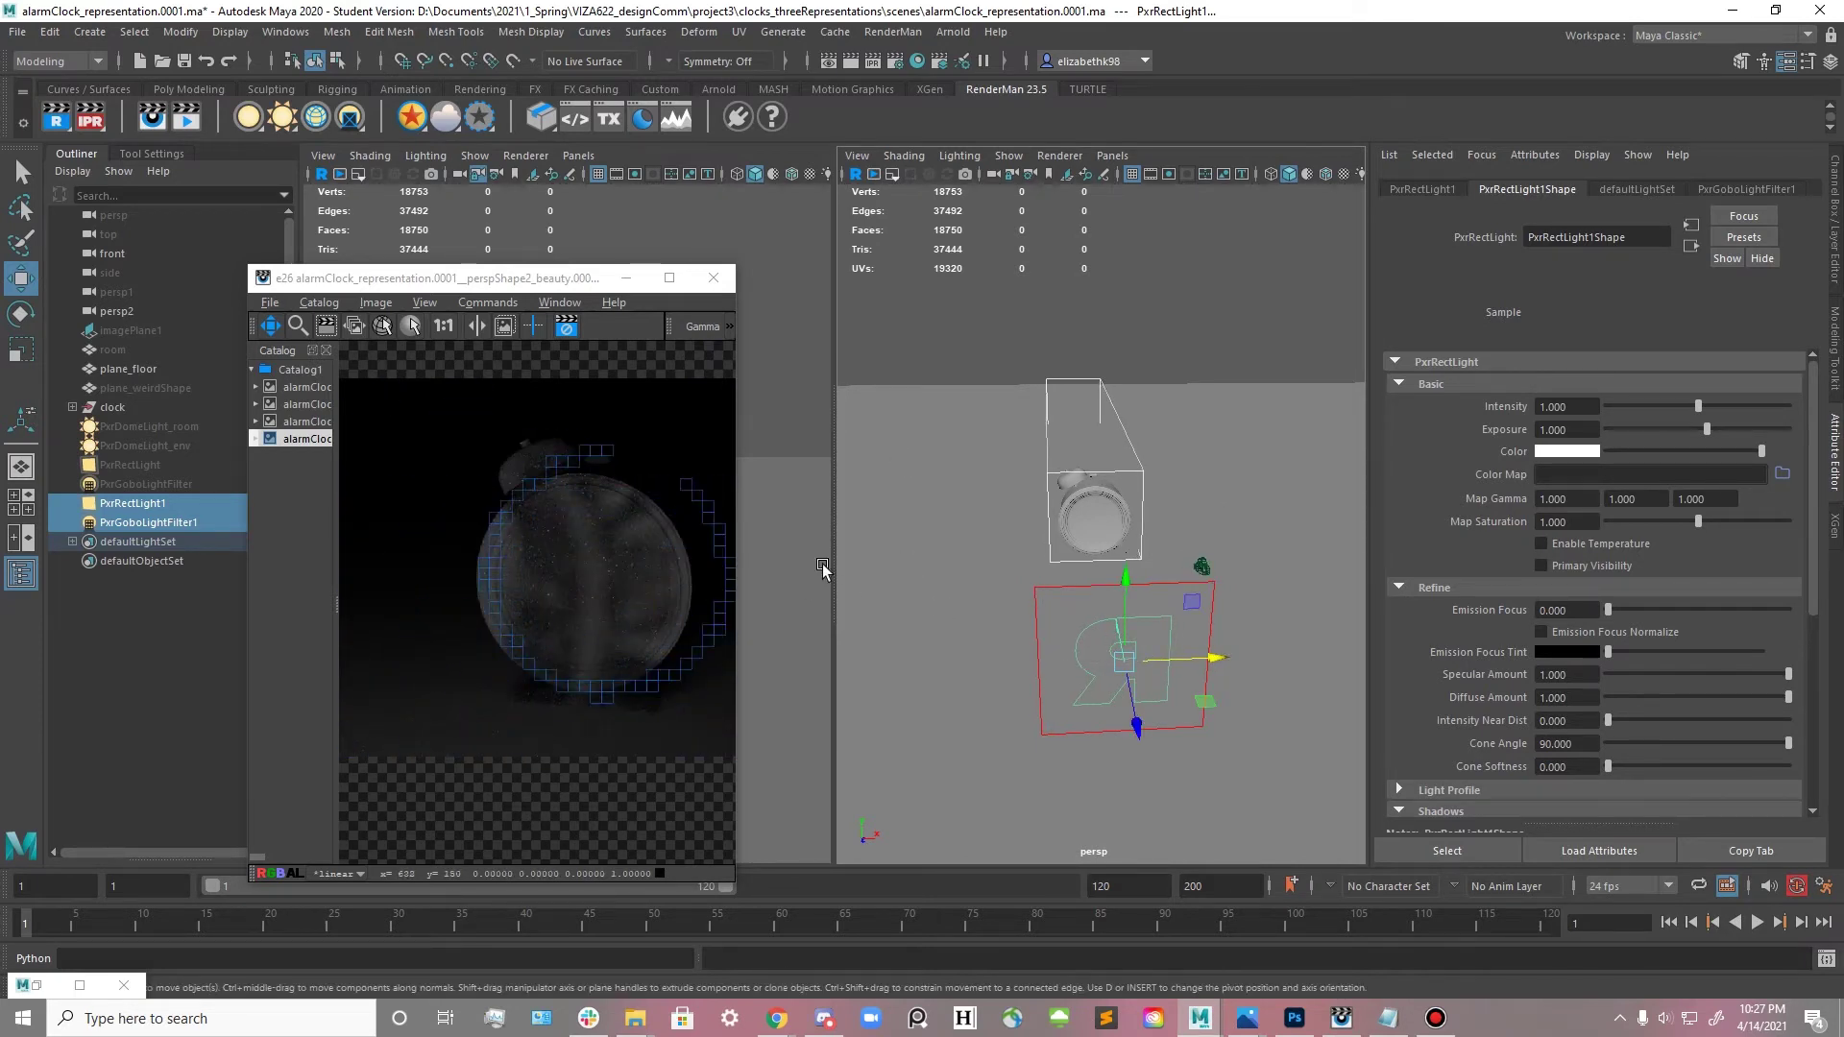
left_click_drag(951, 564, 1063, 560, "alt")
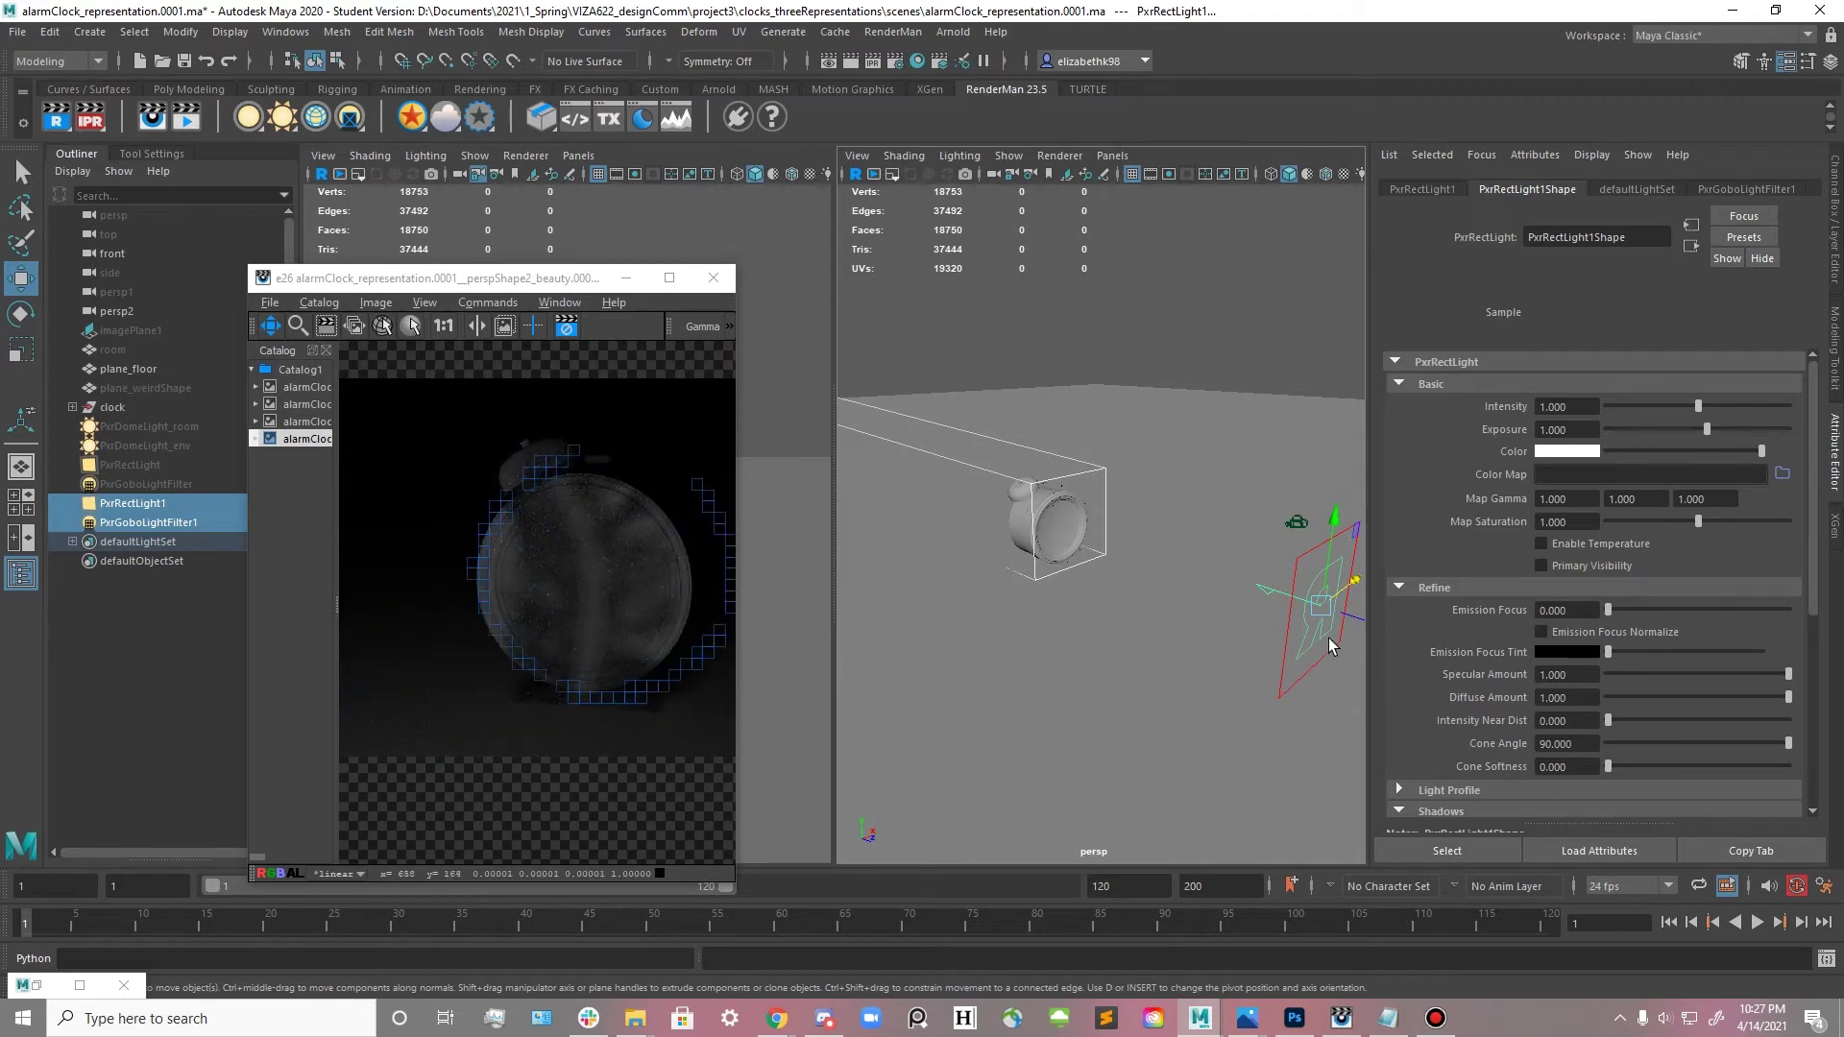
left_click_drag(1702, 429, 1731, 429)
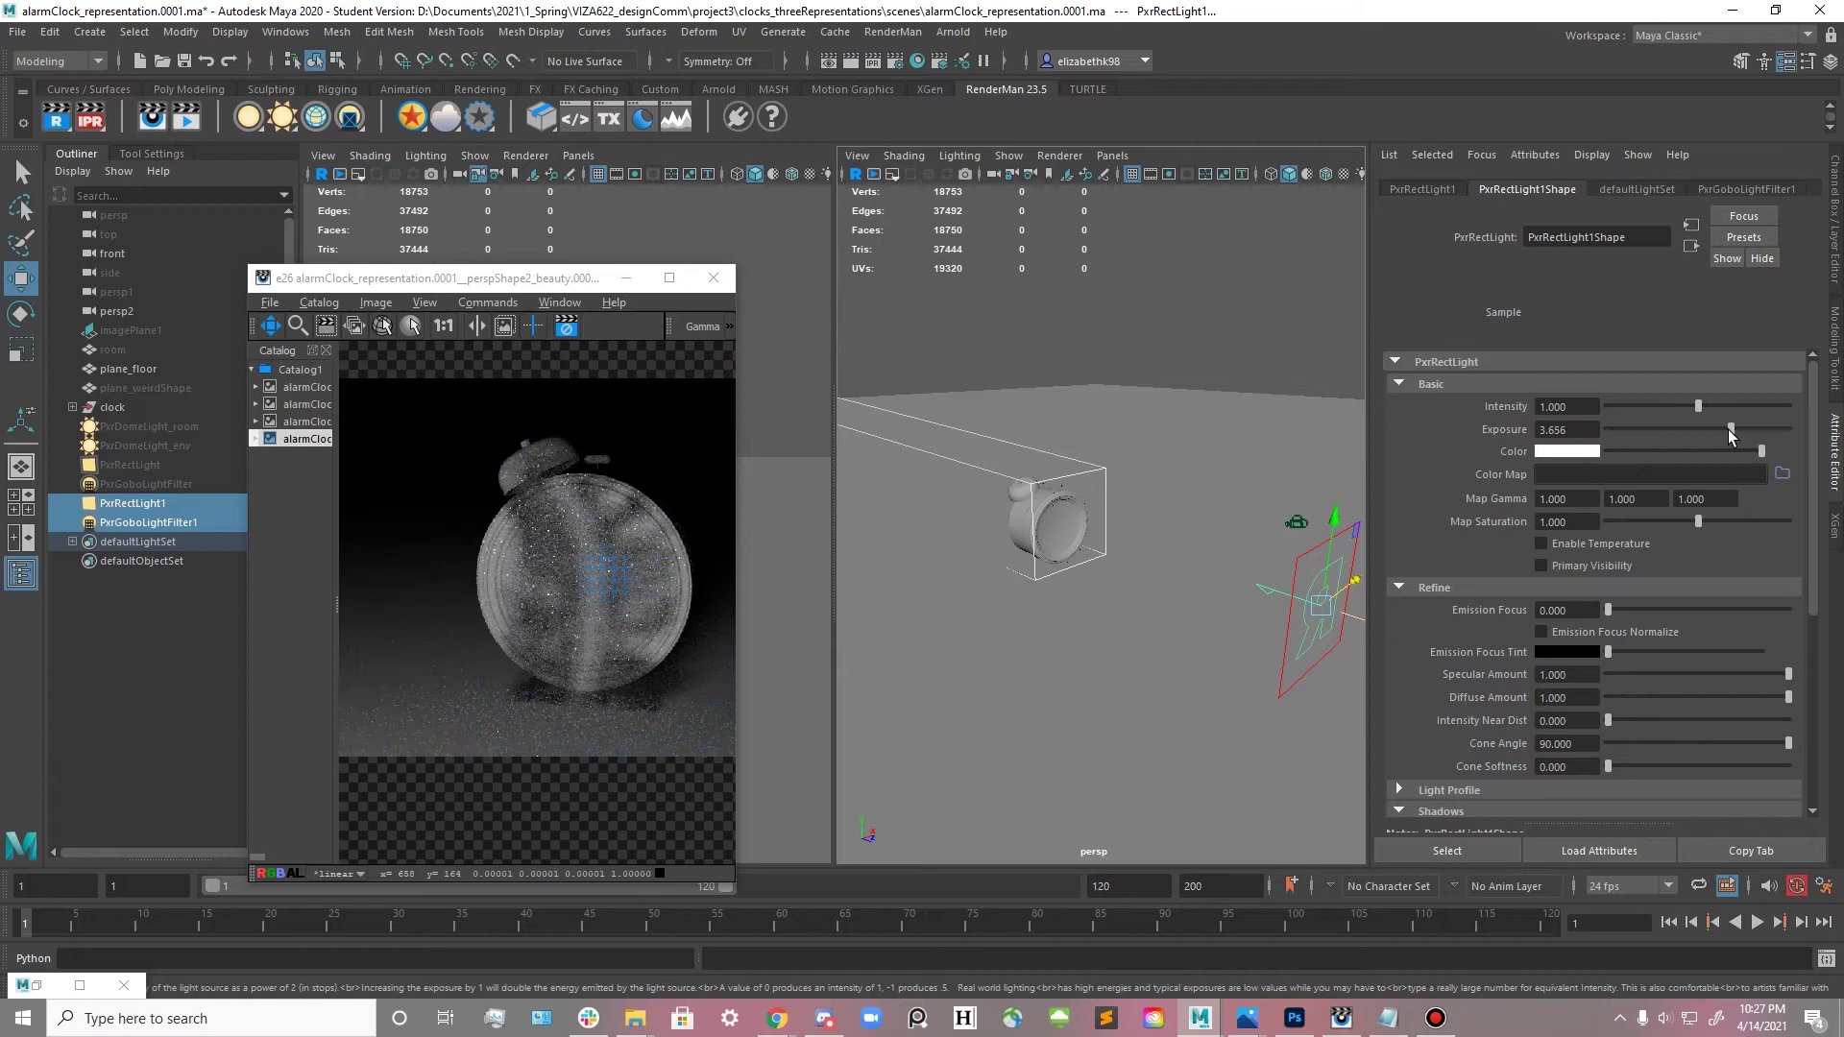
- Move PxrRectLight1 alone much farther back from the clock, leaving the gobo filter in place, to sharpen the leaf shadow
left_click(1317, 549)
scroll(1208, 646, "down", 5)
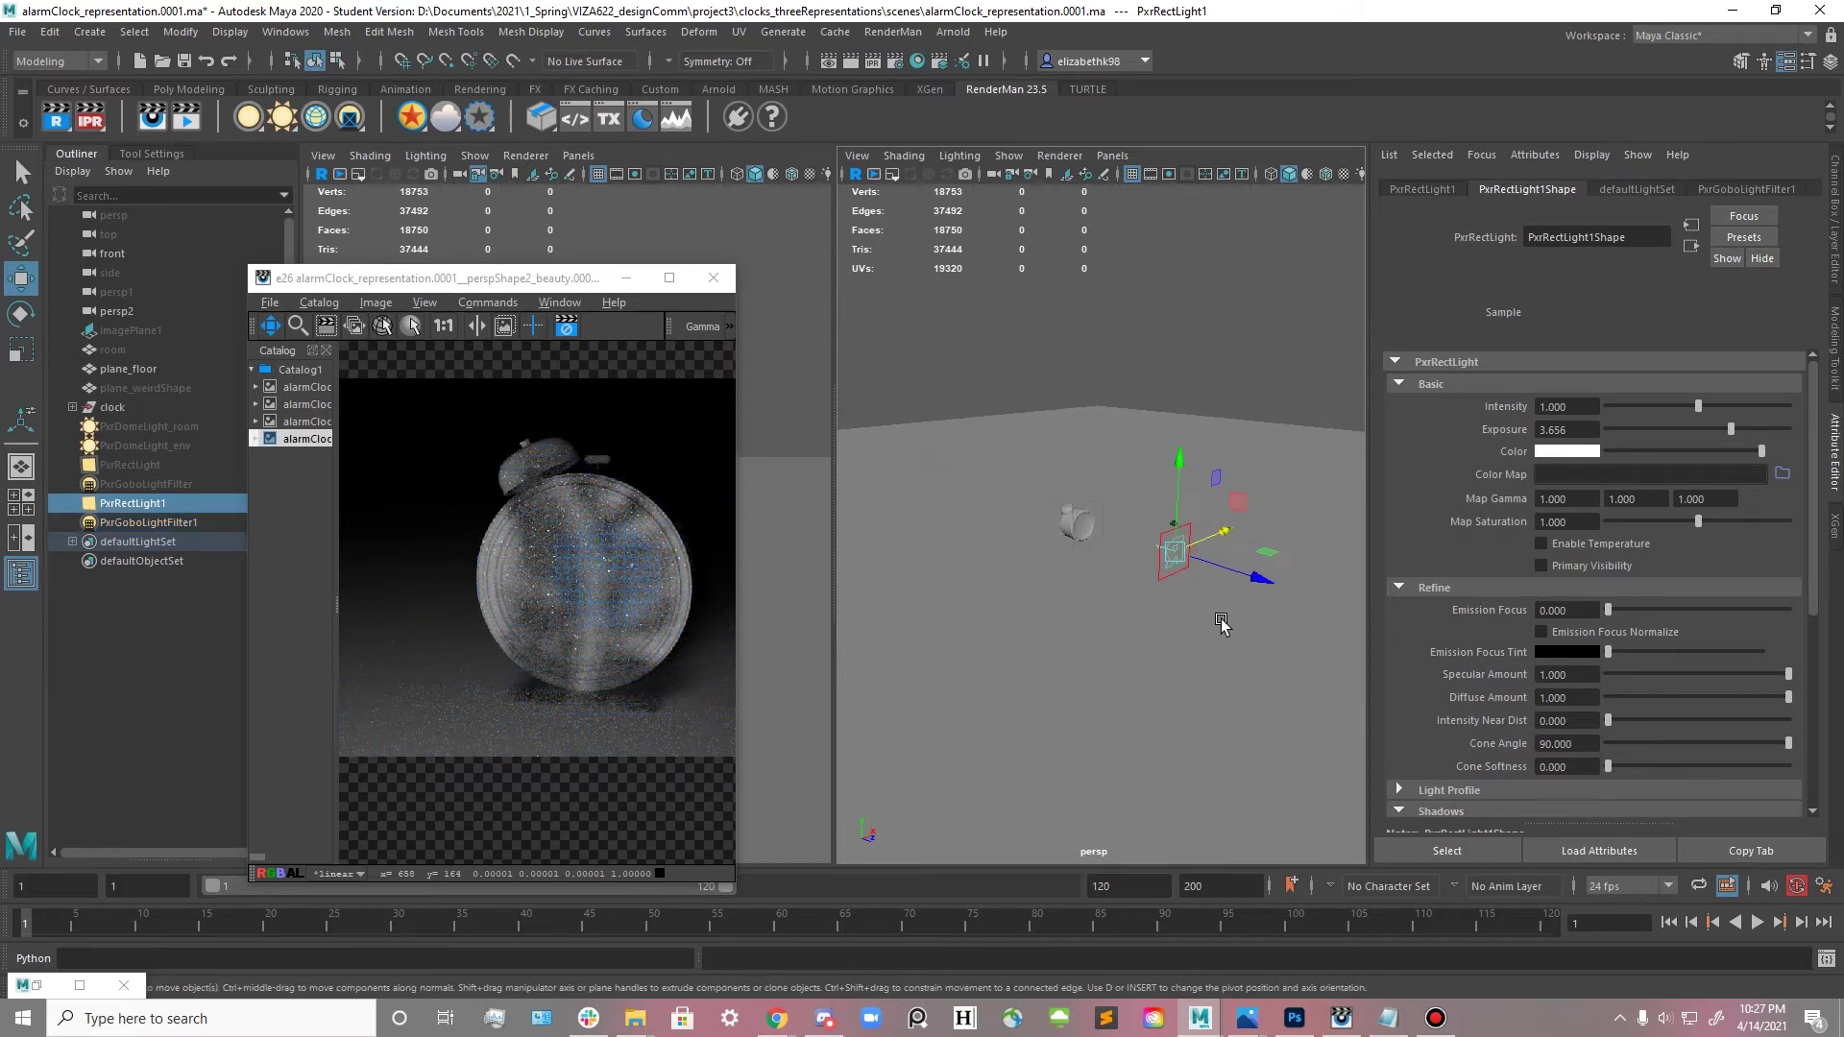
left_click_drag(1258, 579, 1324, 605)
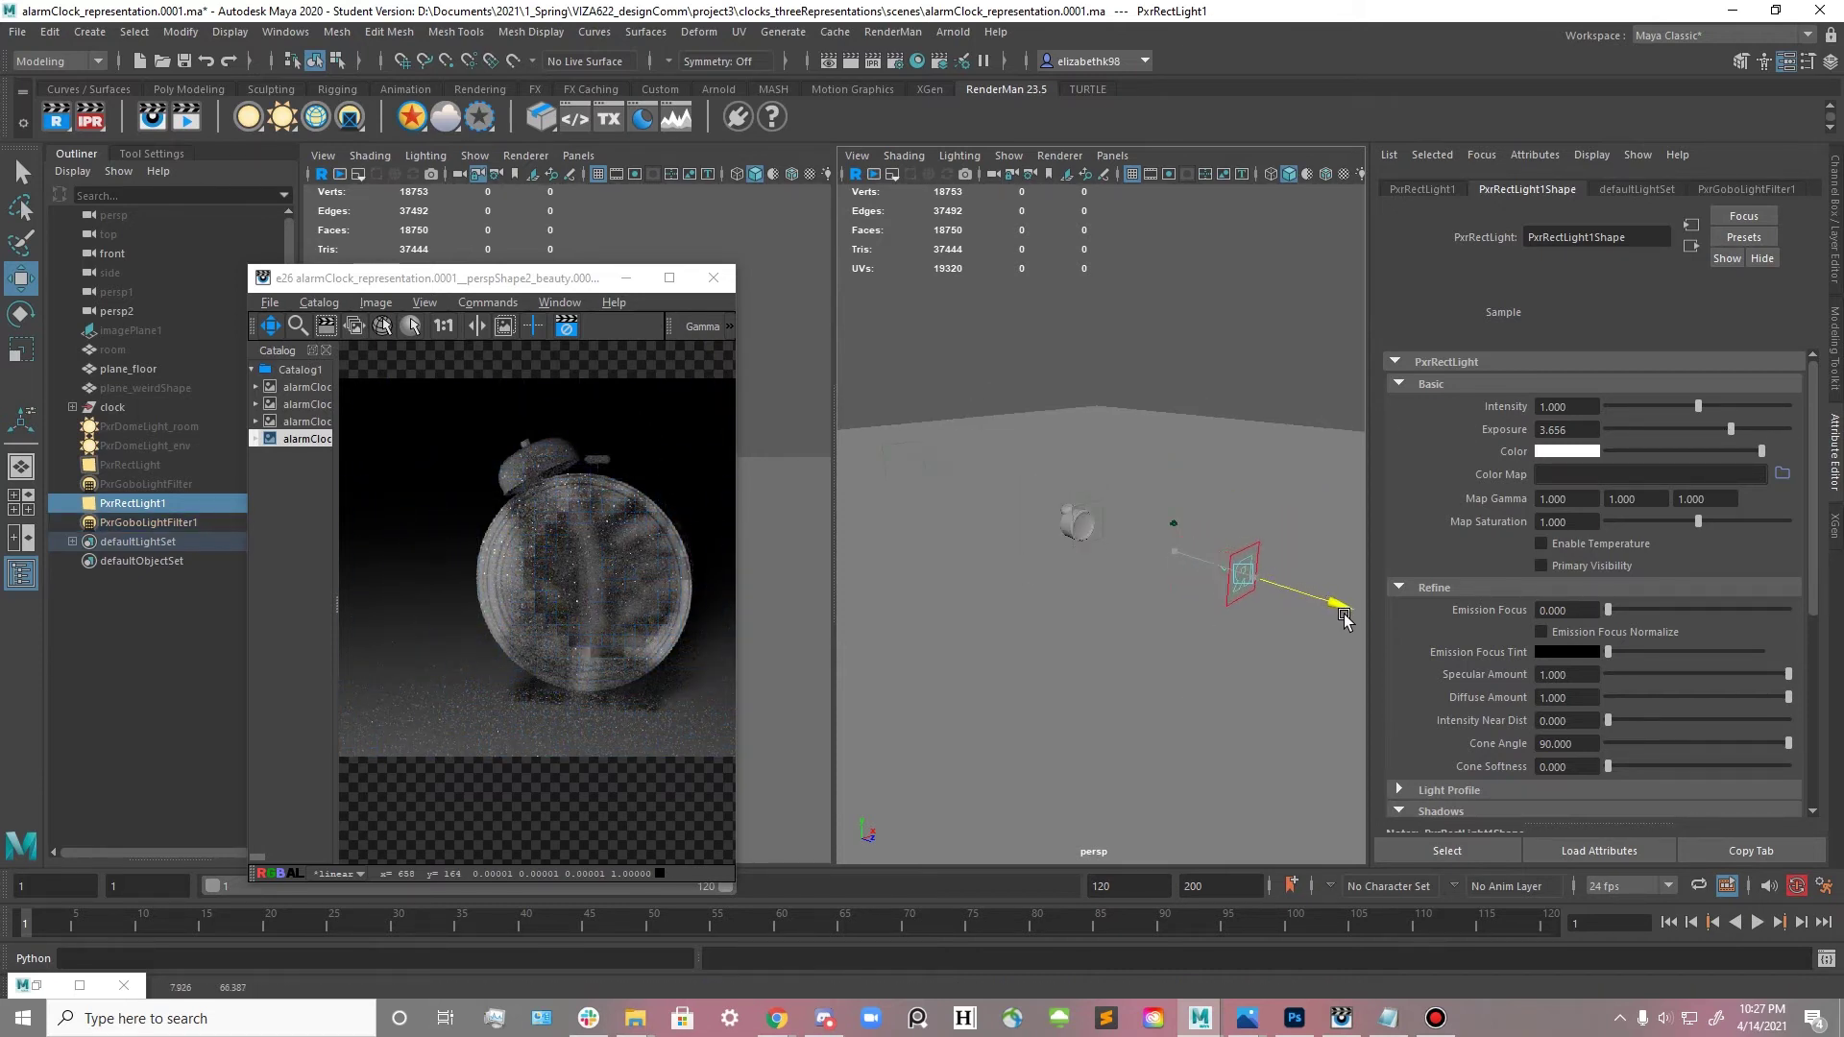
key("w")
scroll(1143, 642, "down", 3)
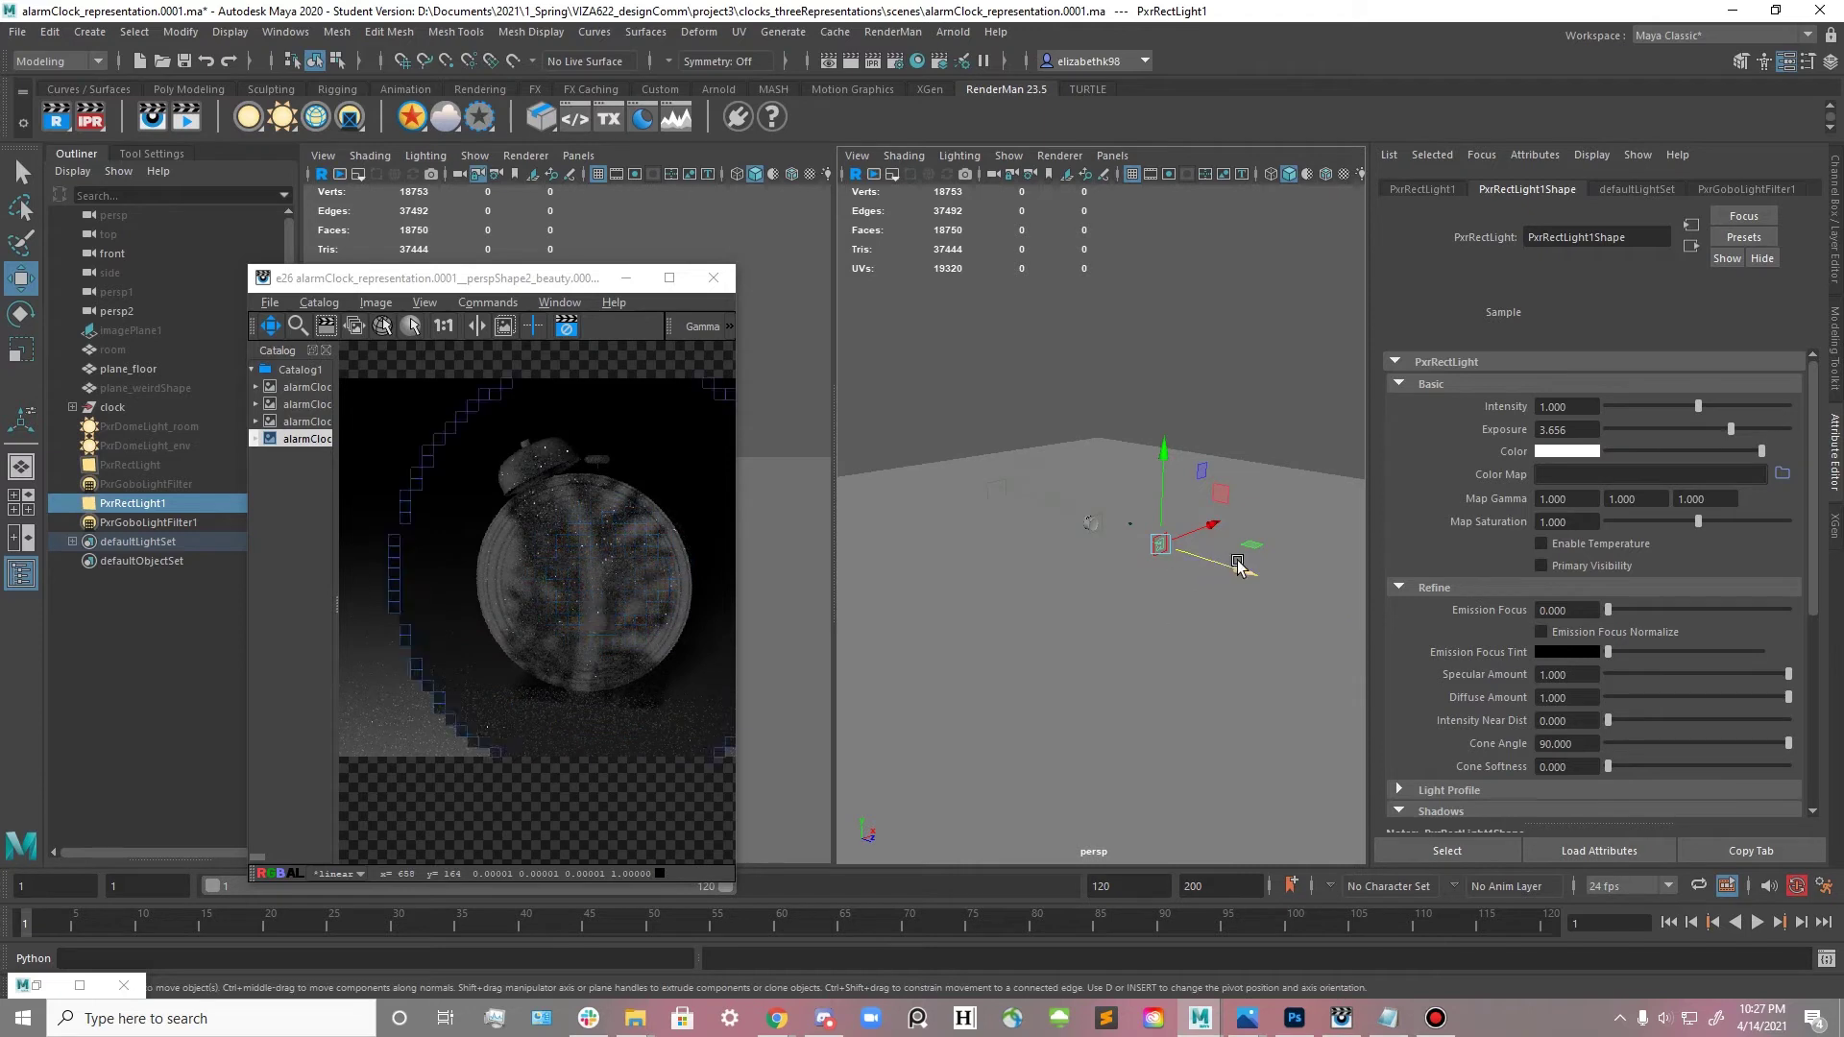
left_click_drag(1238, 567, 1326, 613)
scroll(1000, 527, "up", 2)
scroll(1000, 527, "down", 2)
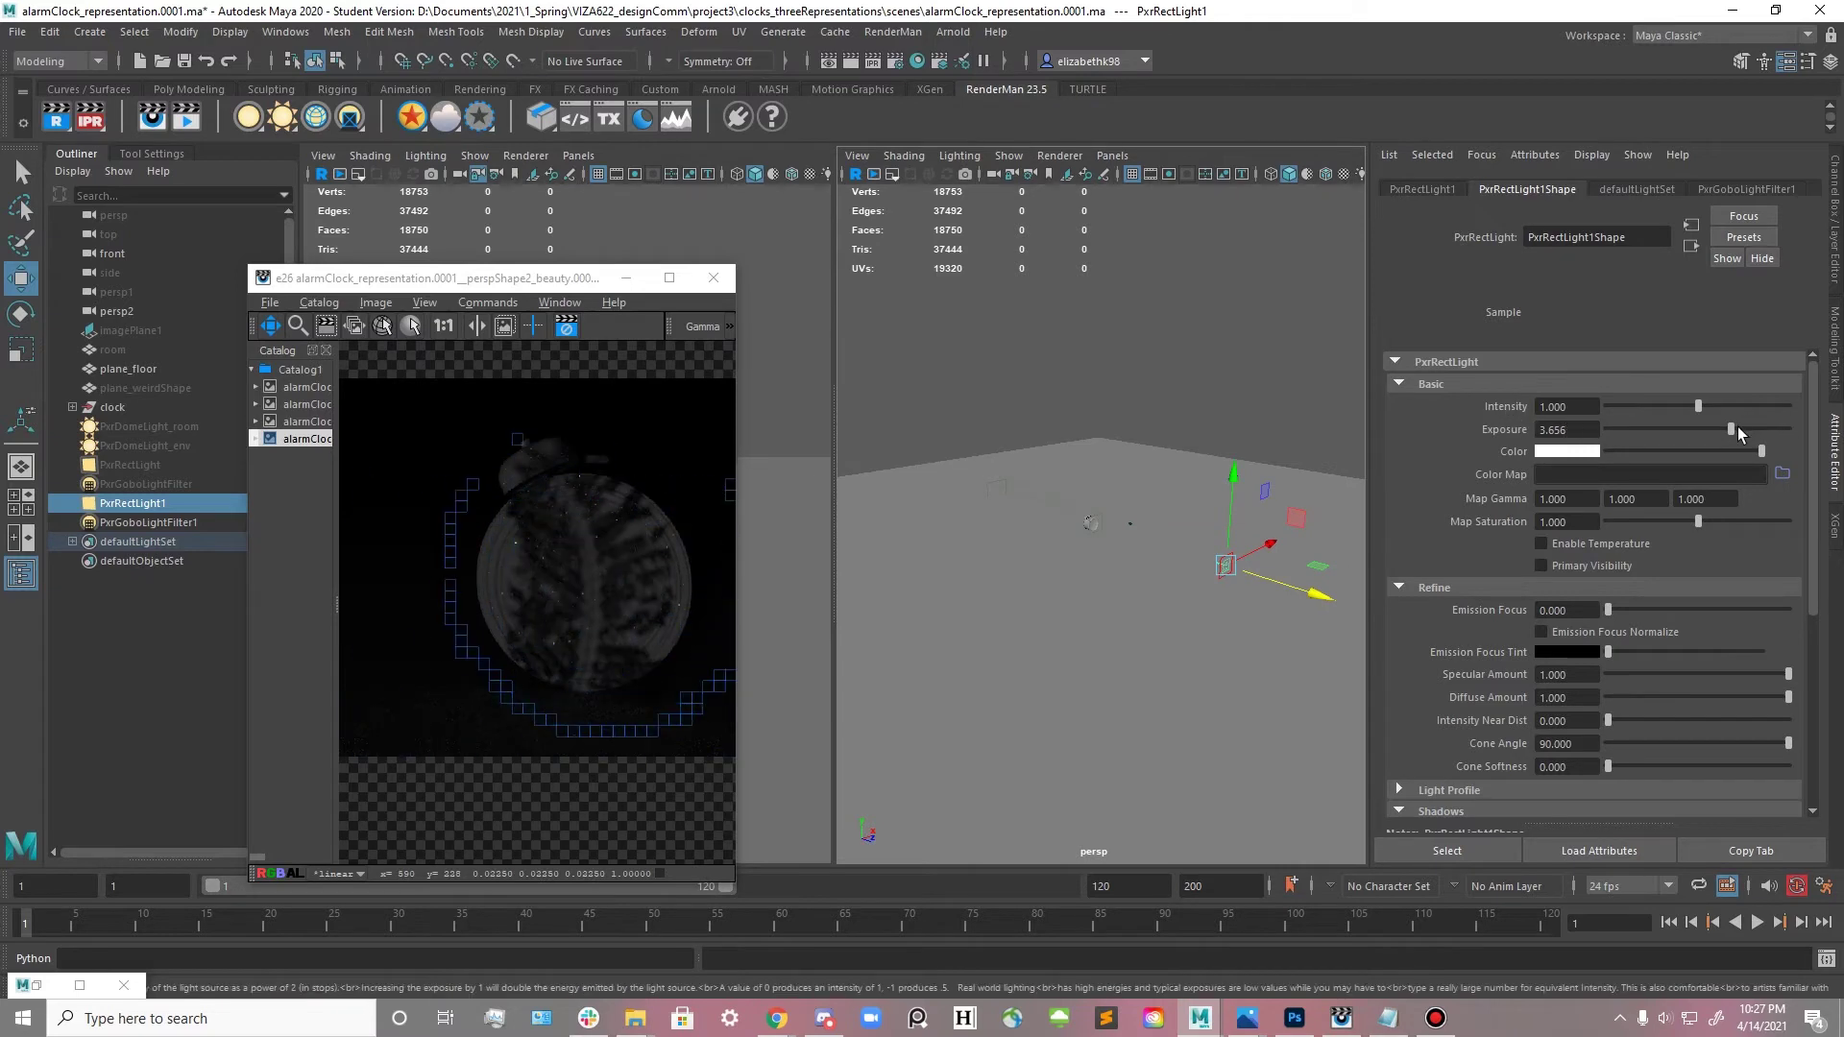
- Raise PxrRectLight1's exposure to 6.882 and move the light still farther from the clock
left_click_drag(1736, 430, 1754, 432)
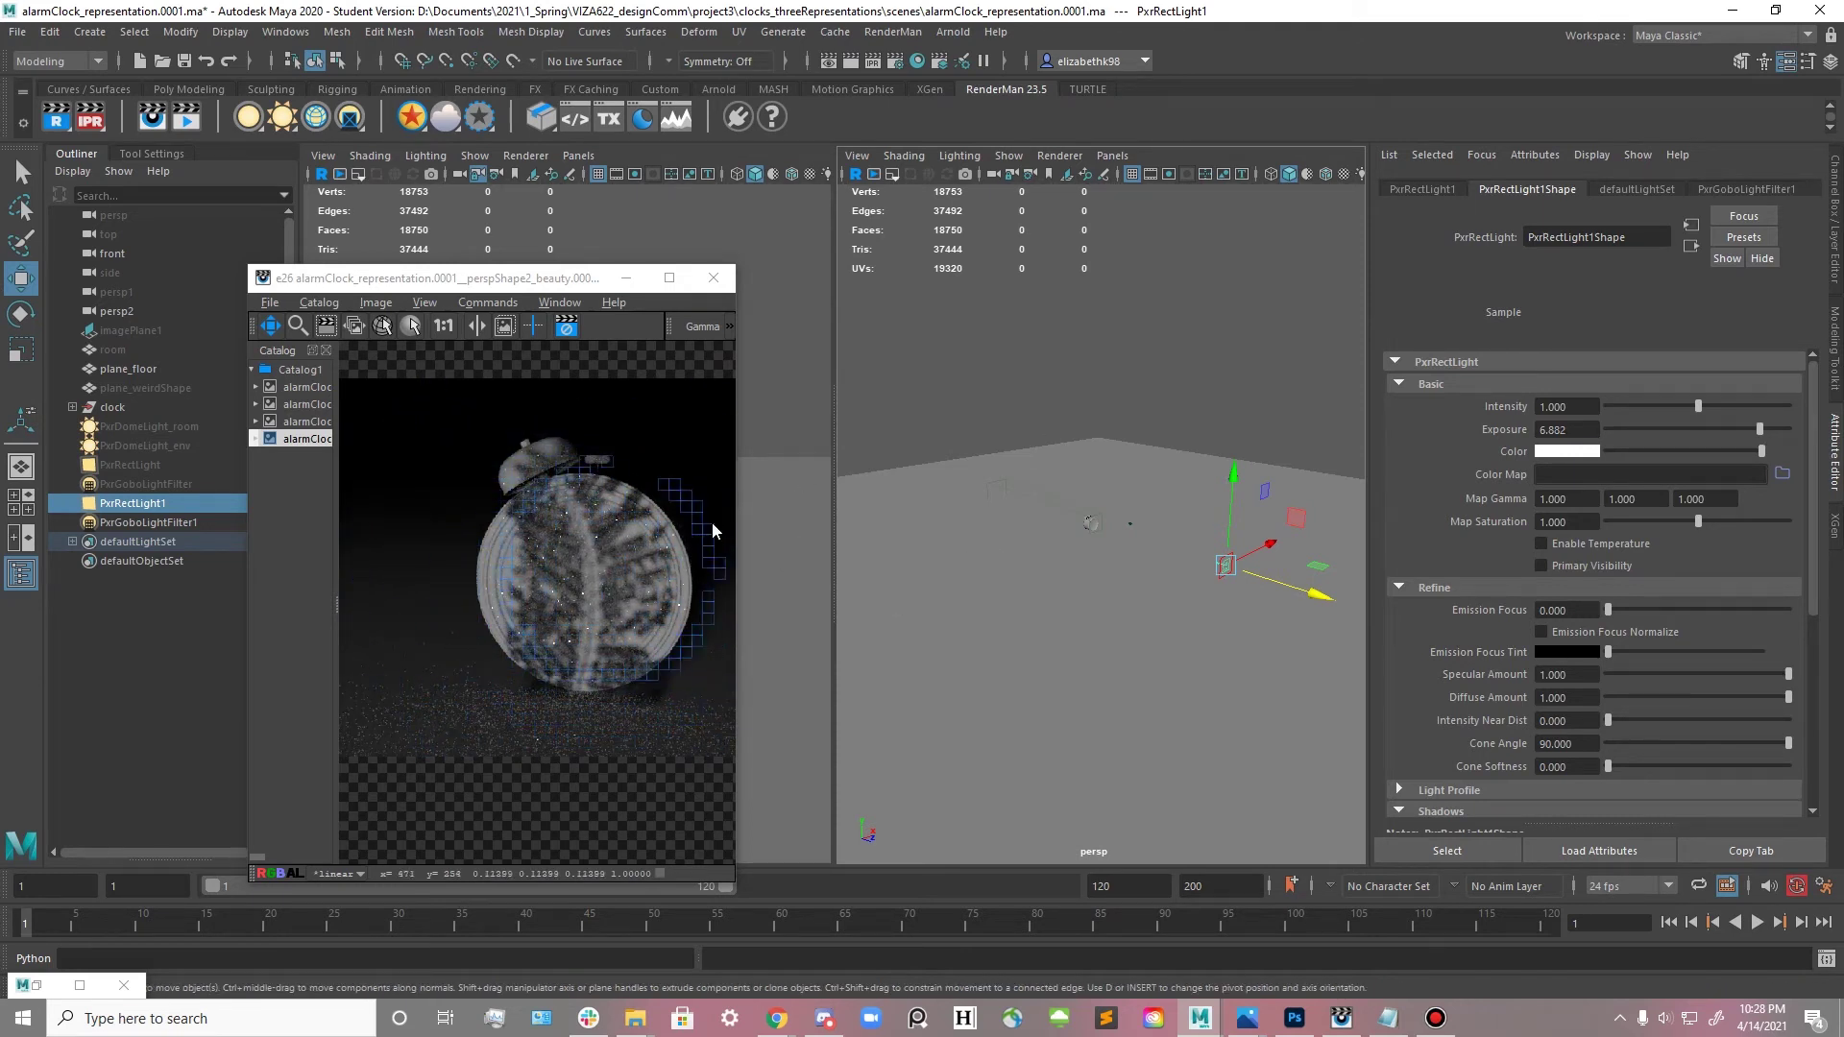
left_click_drag(1273, 597, 1338, 604)
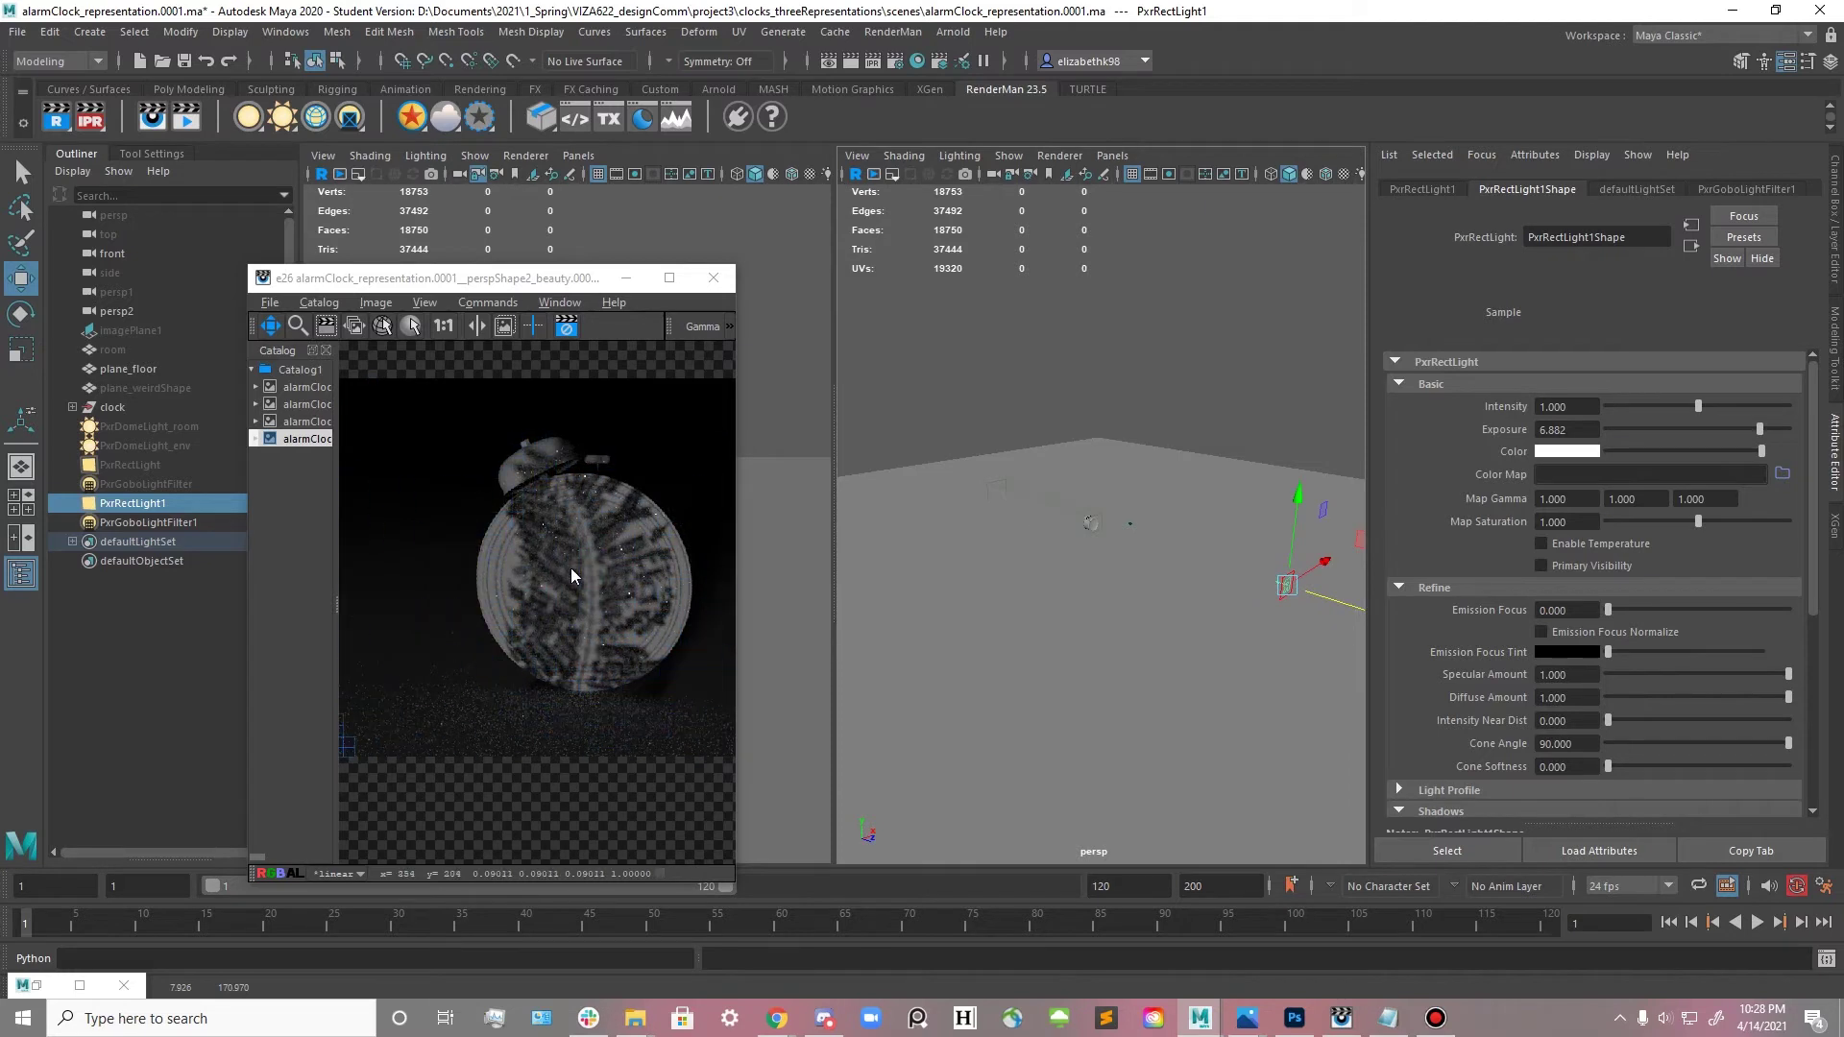
scroll(636, 561, "up", 1)
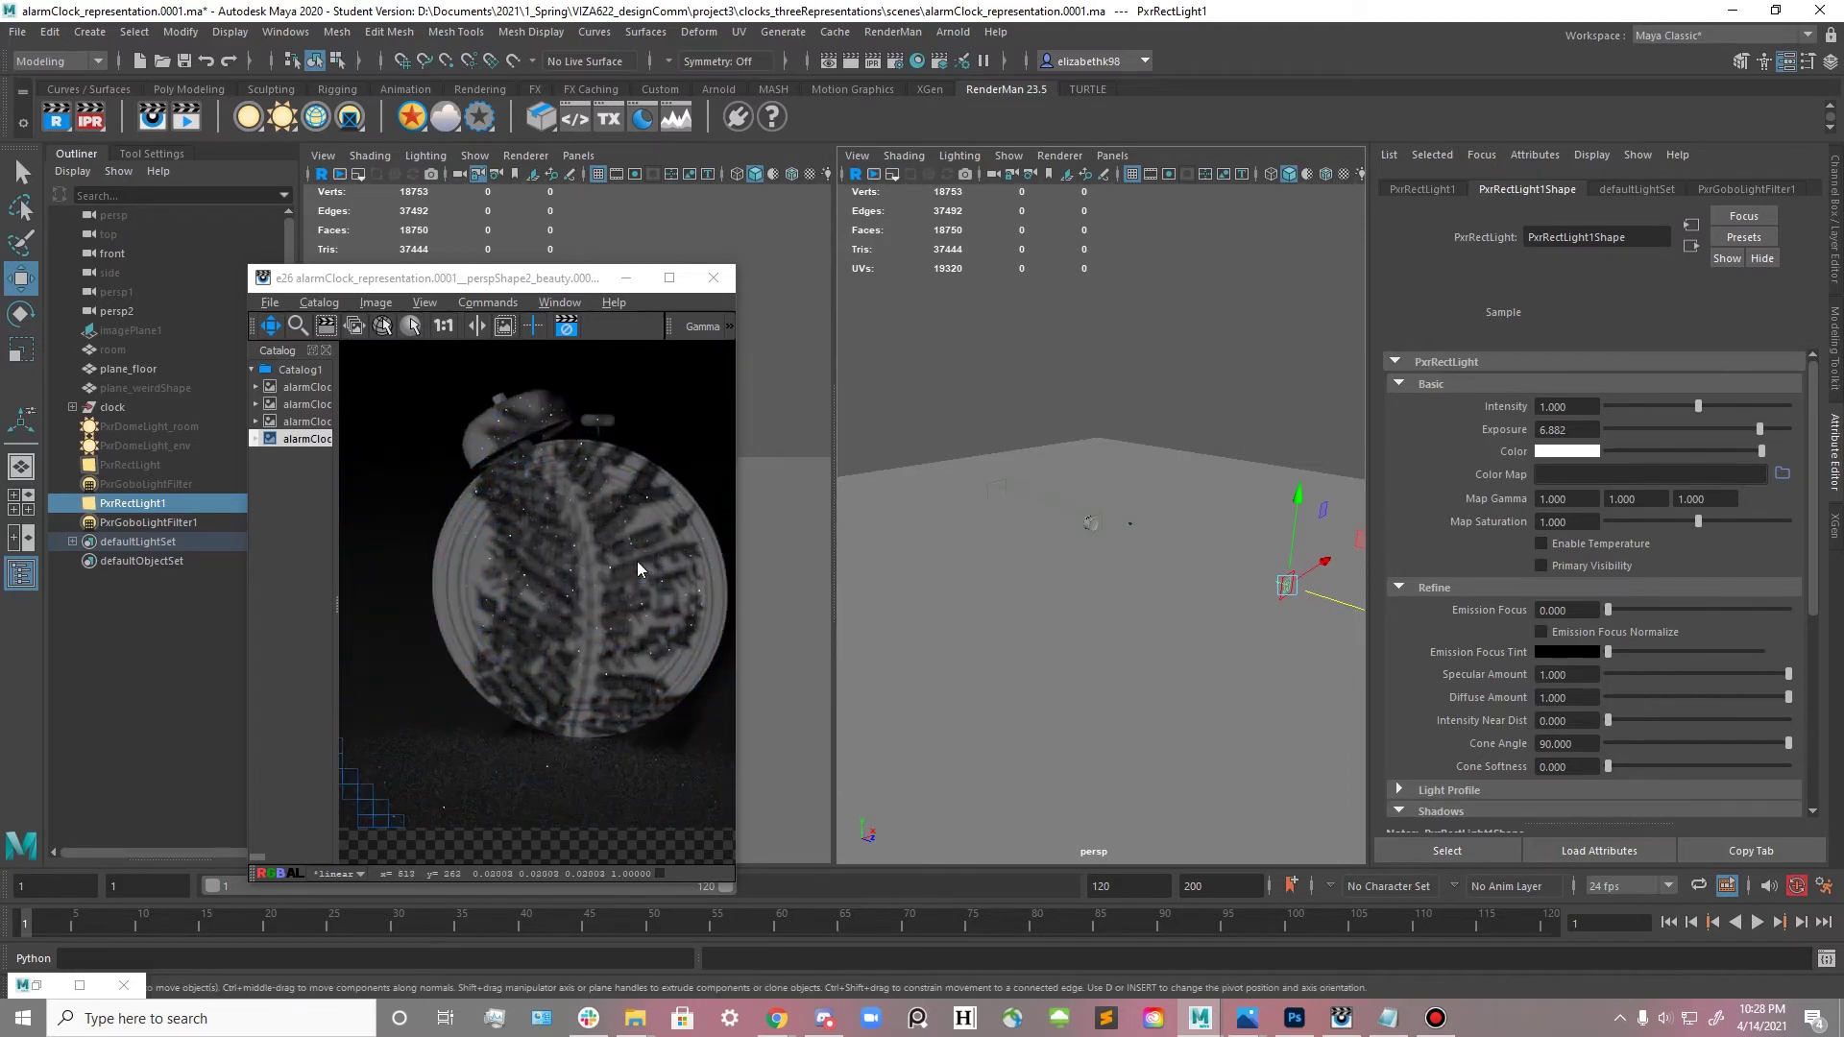
- Check the gobo filter's position at the clock, then raise PxrRectLight1's exposure to 8.817
left_click(1098, 521)
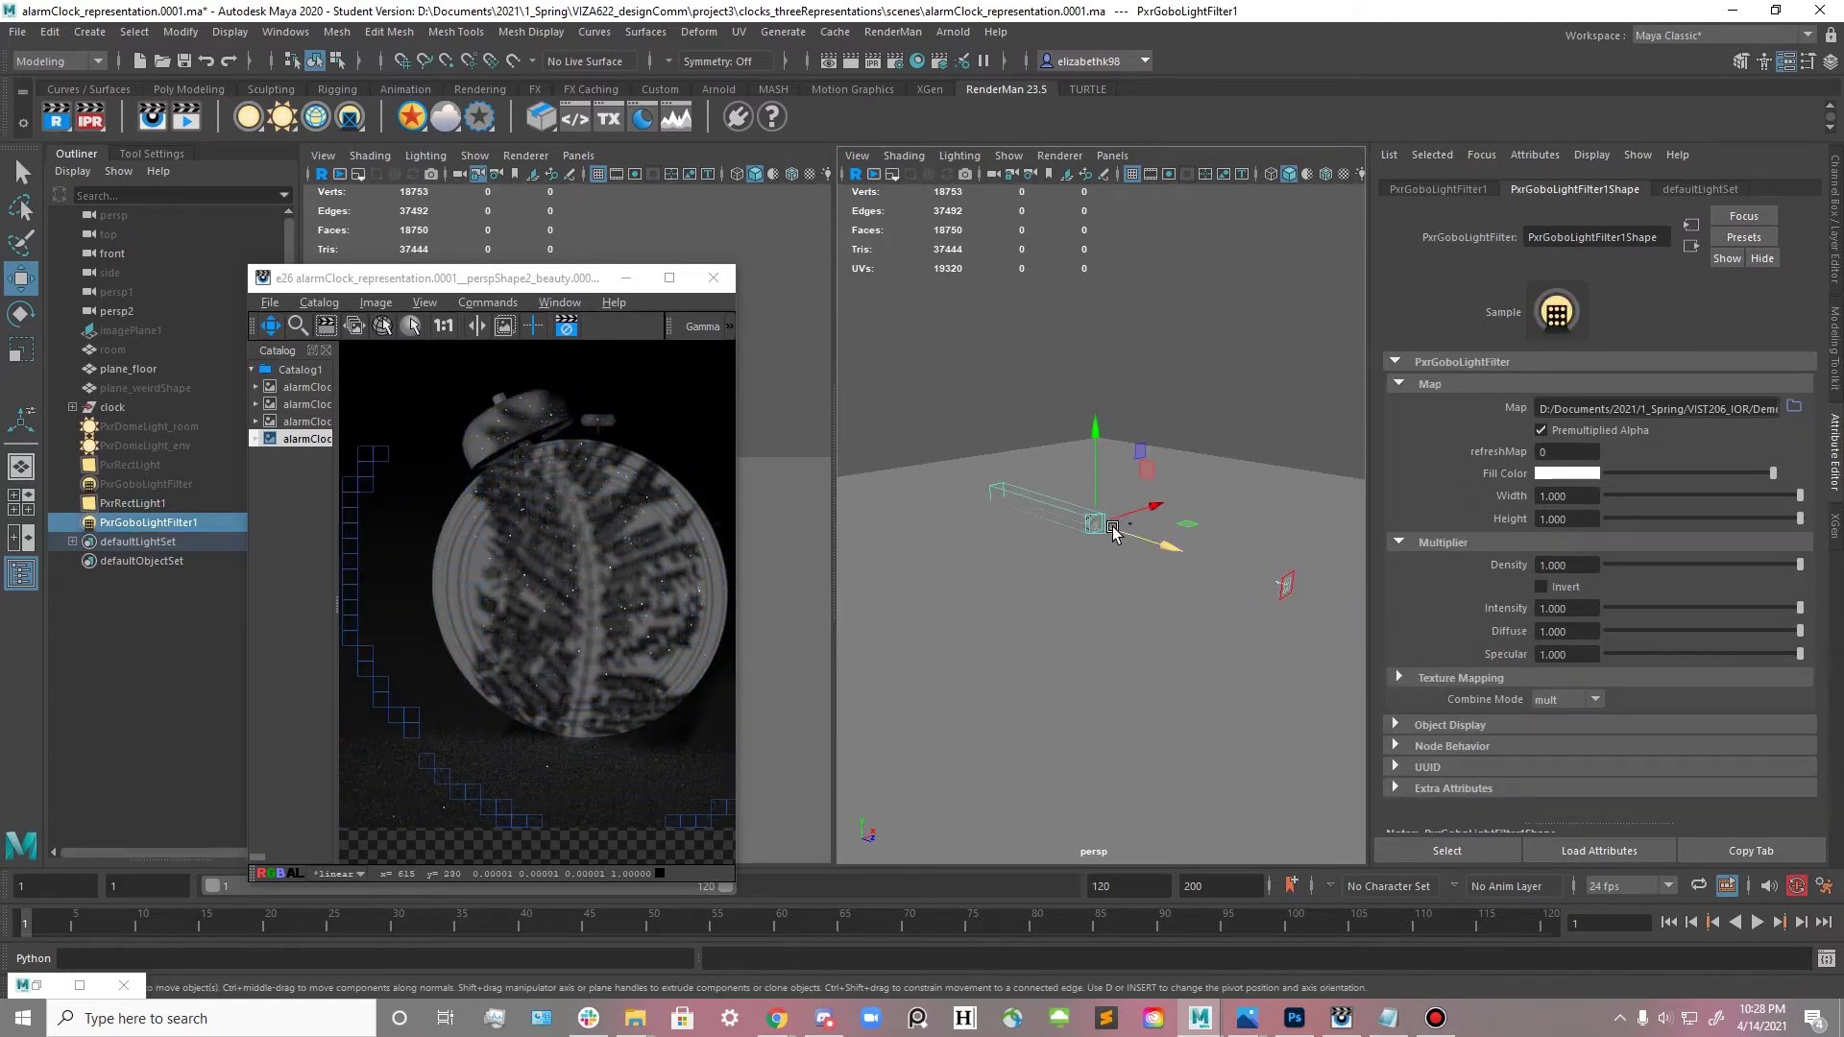
scroll(1153, 548, "up", 3)
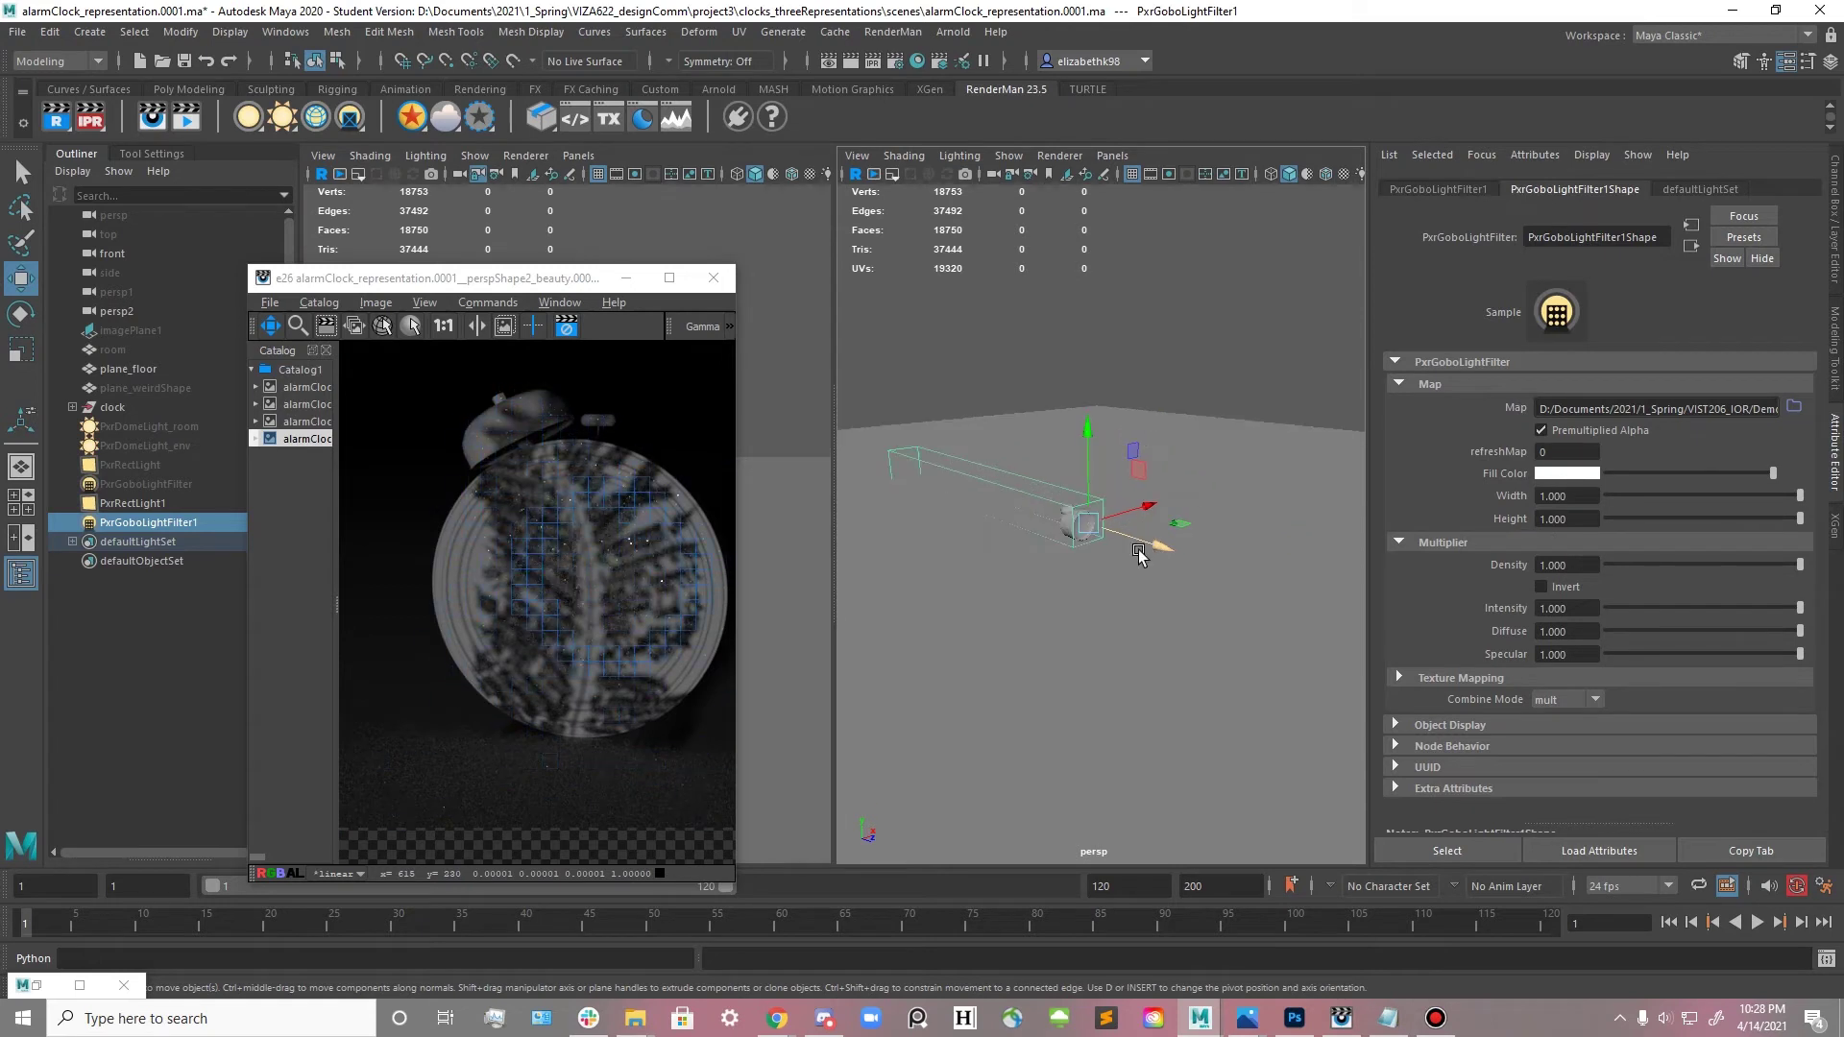
scroll(1058, 568, "down", 3)
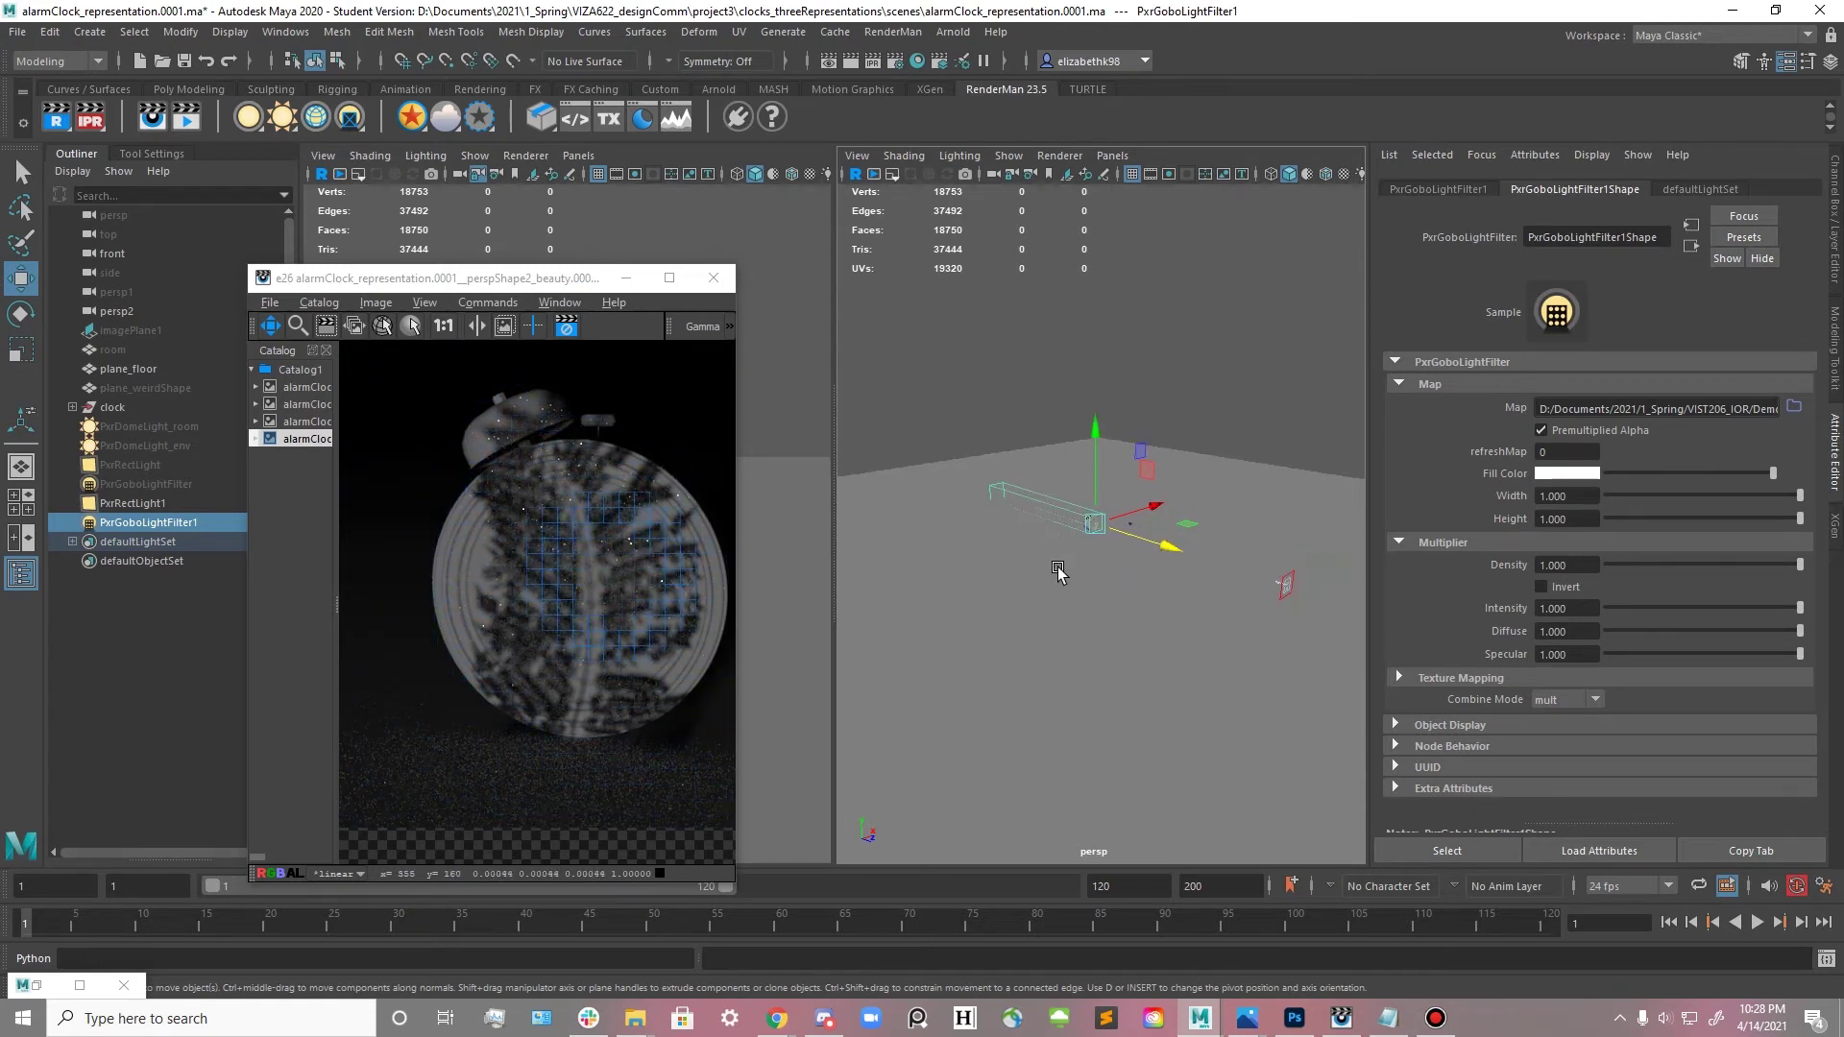
left_click(1284, 588)
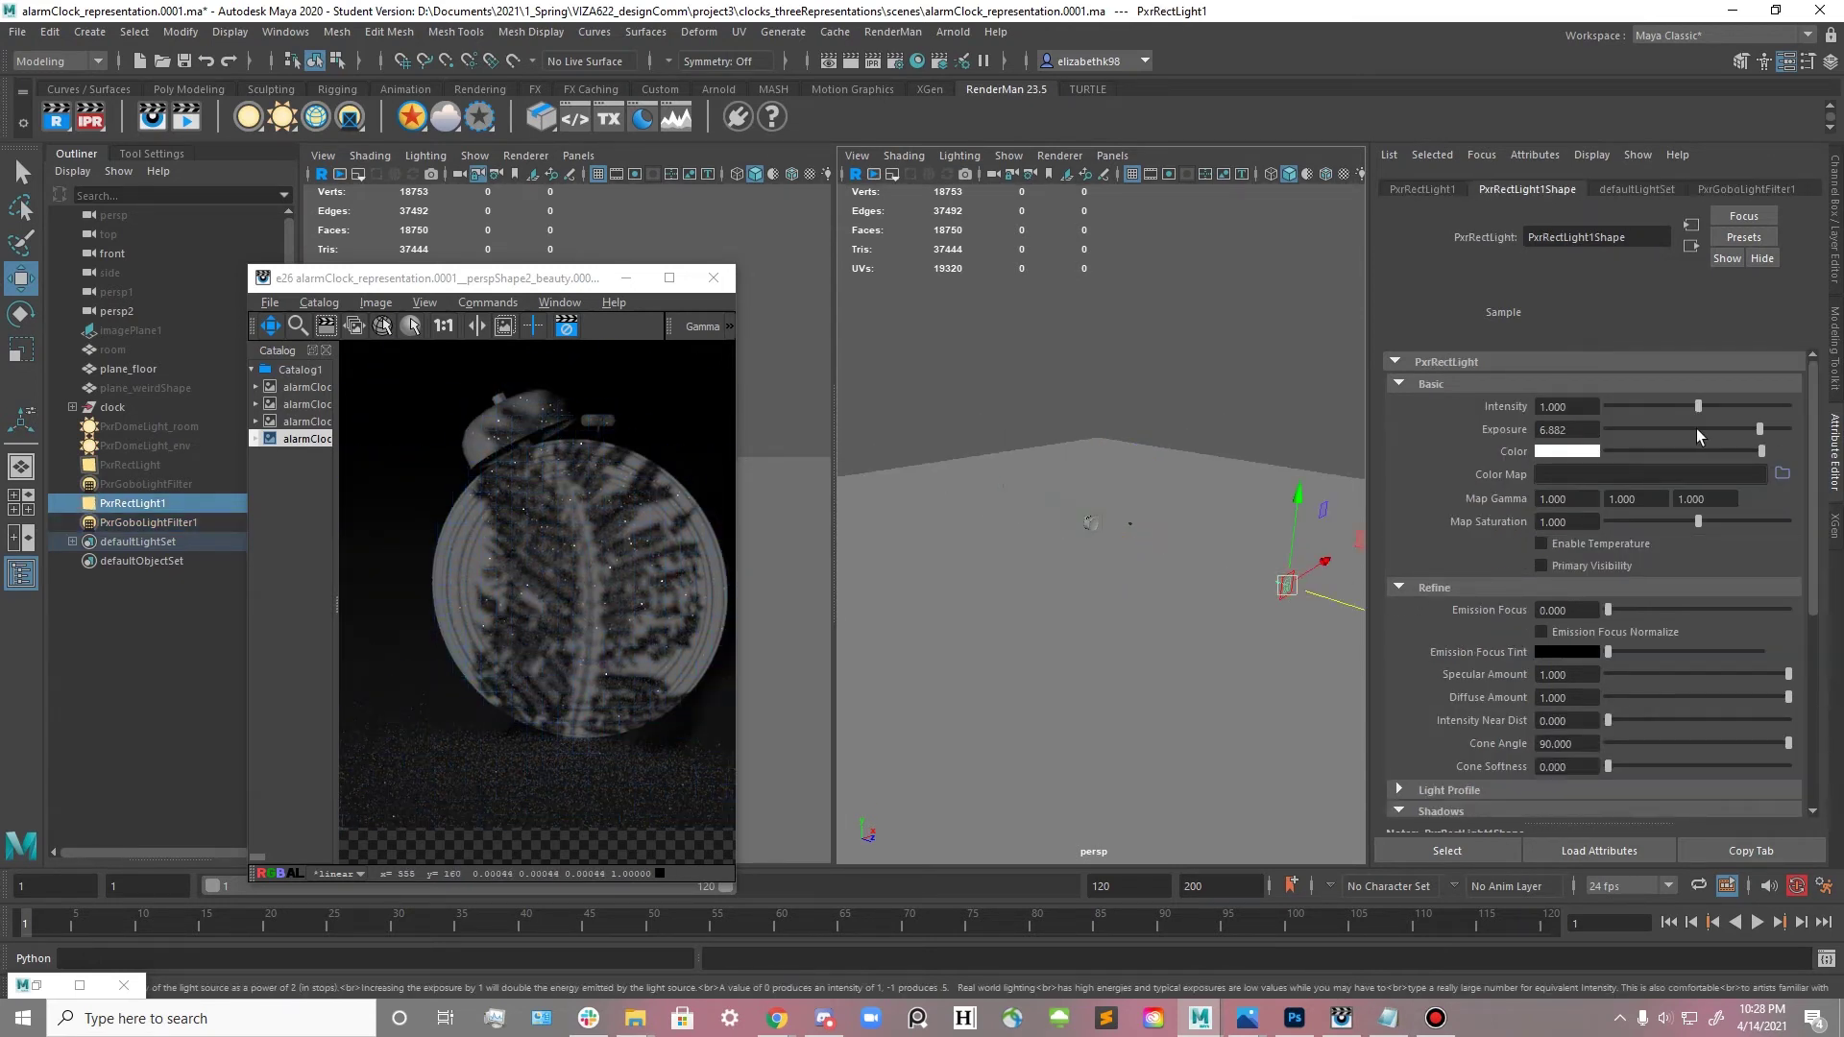
left_click_drag(1763, 433, 1777, 435)
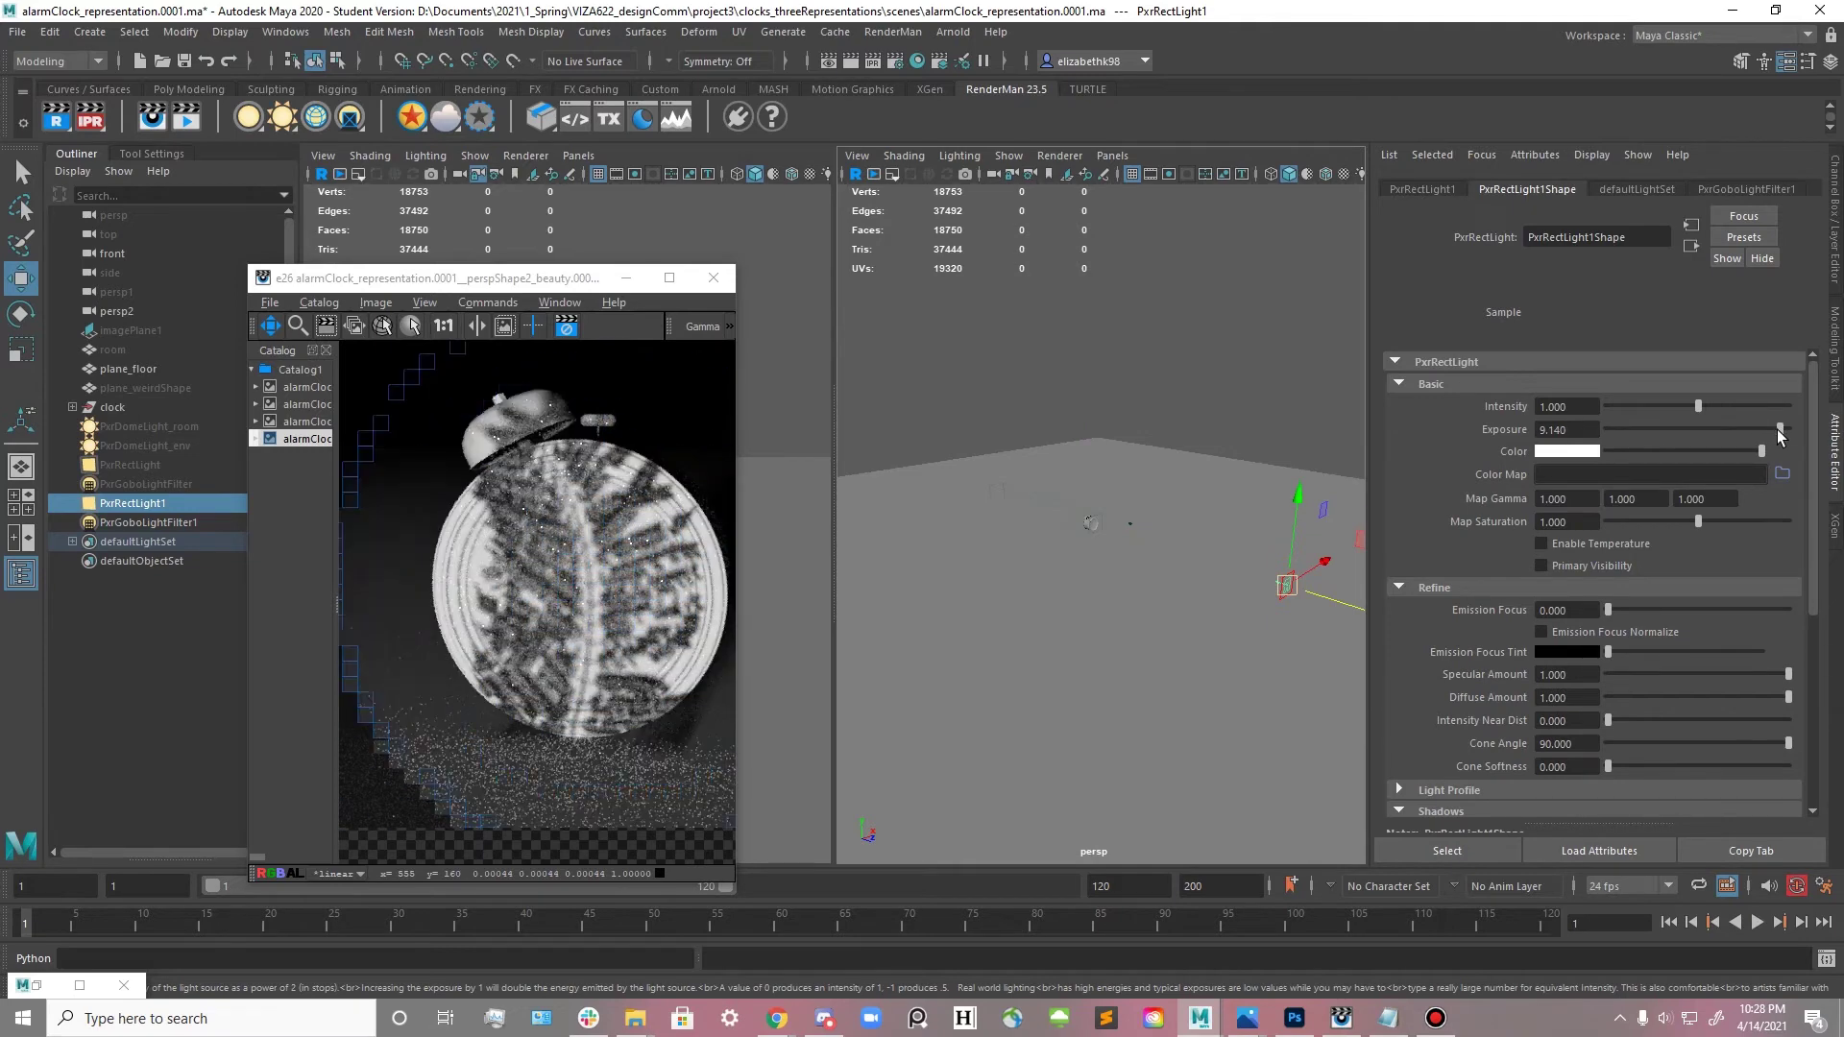
- Move PxrGoboLightFilter1 closer to the clock face for a crisper leaf shadow and check it in the render
left_click(1107, 528)
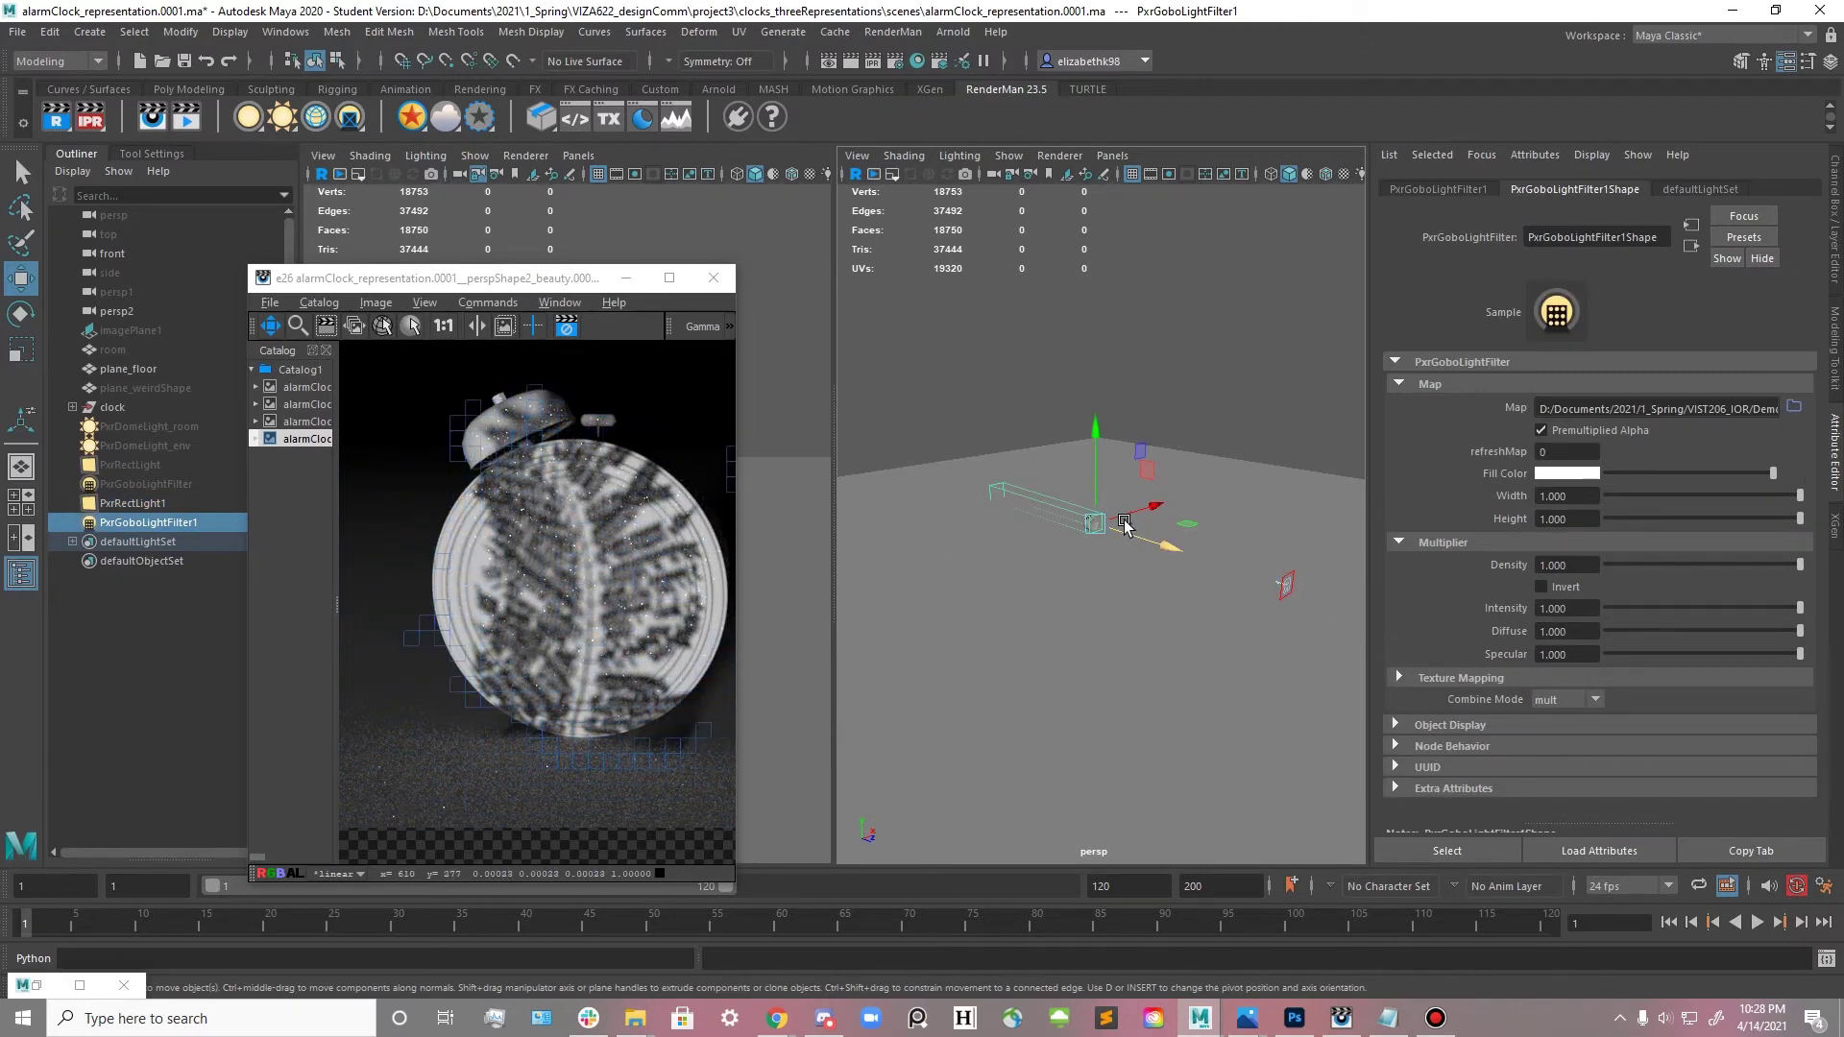
key("f")
left_click_drag(1148, 554, 1107, 529)
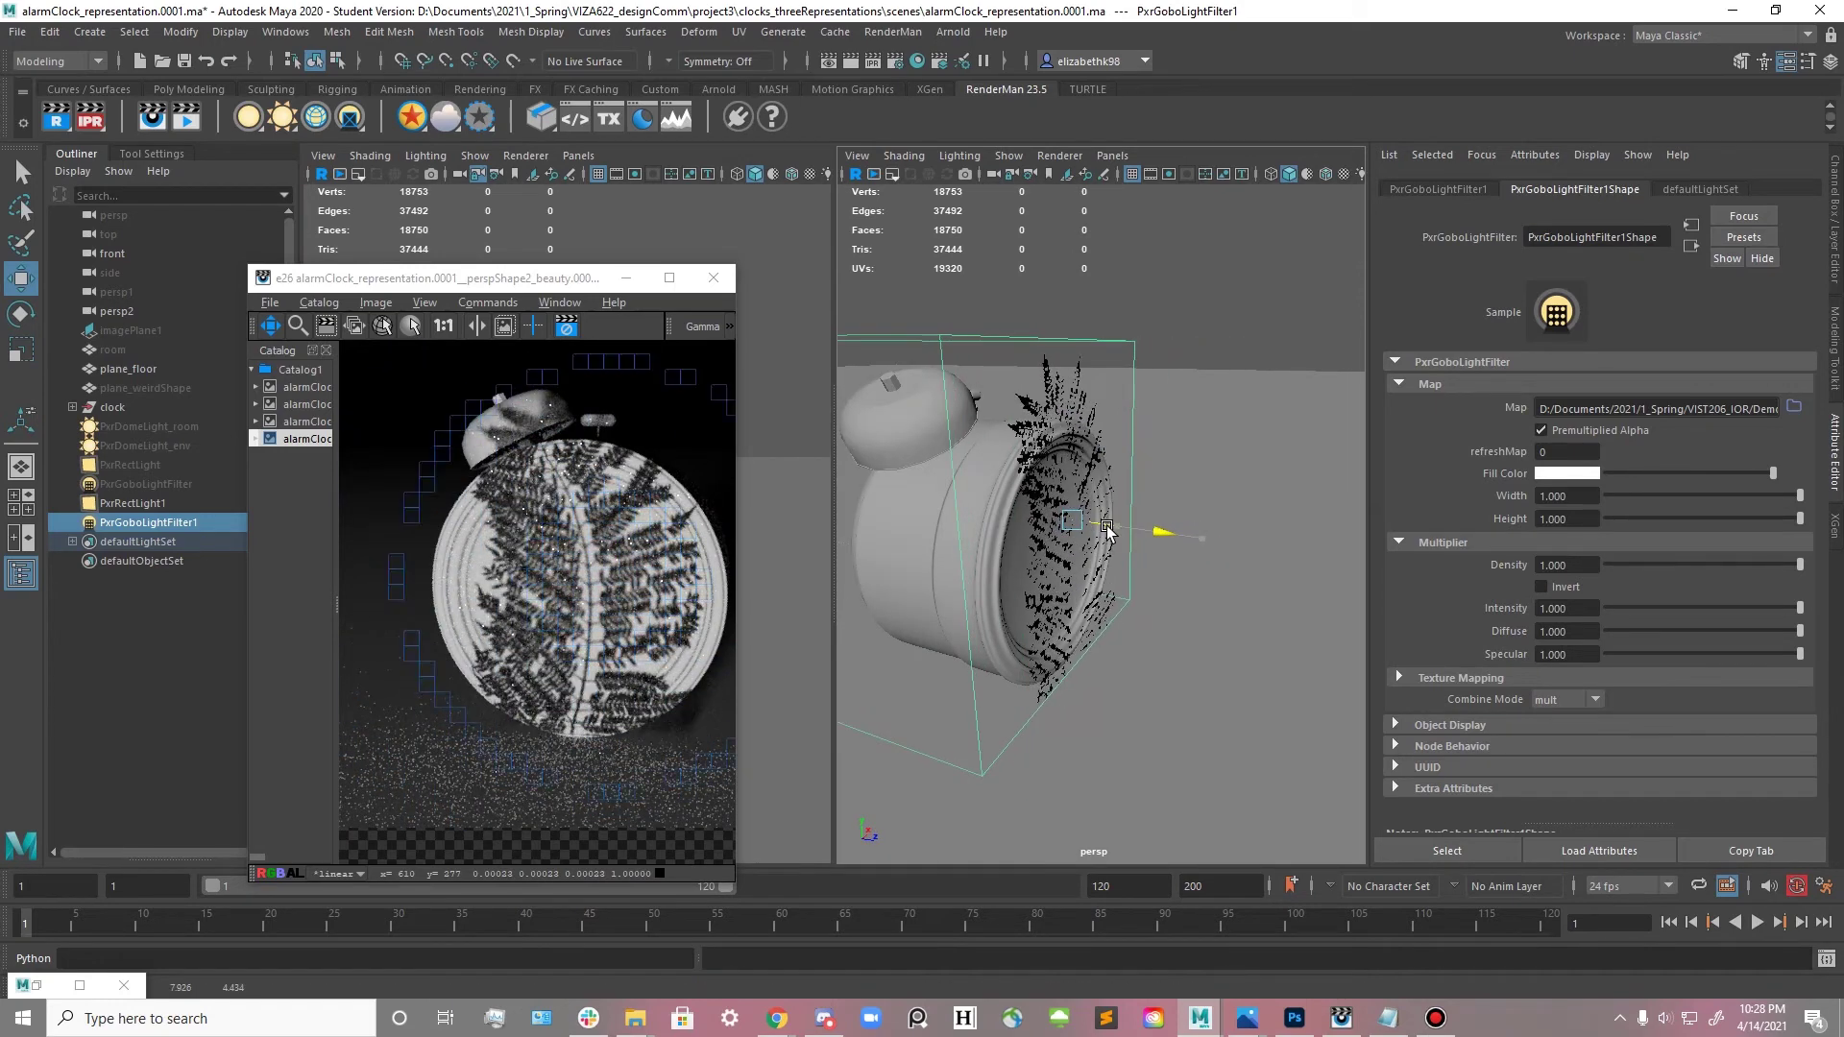
left_click_drag(1220, 610, 951, 624, "alt")
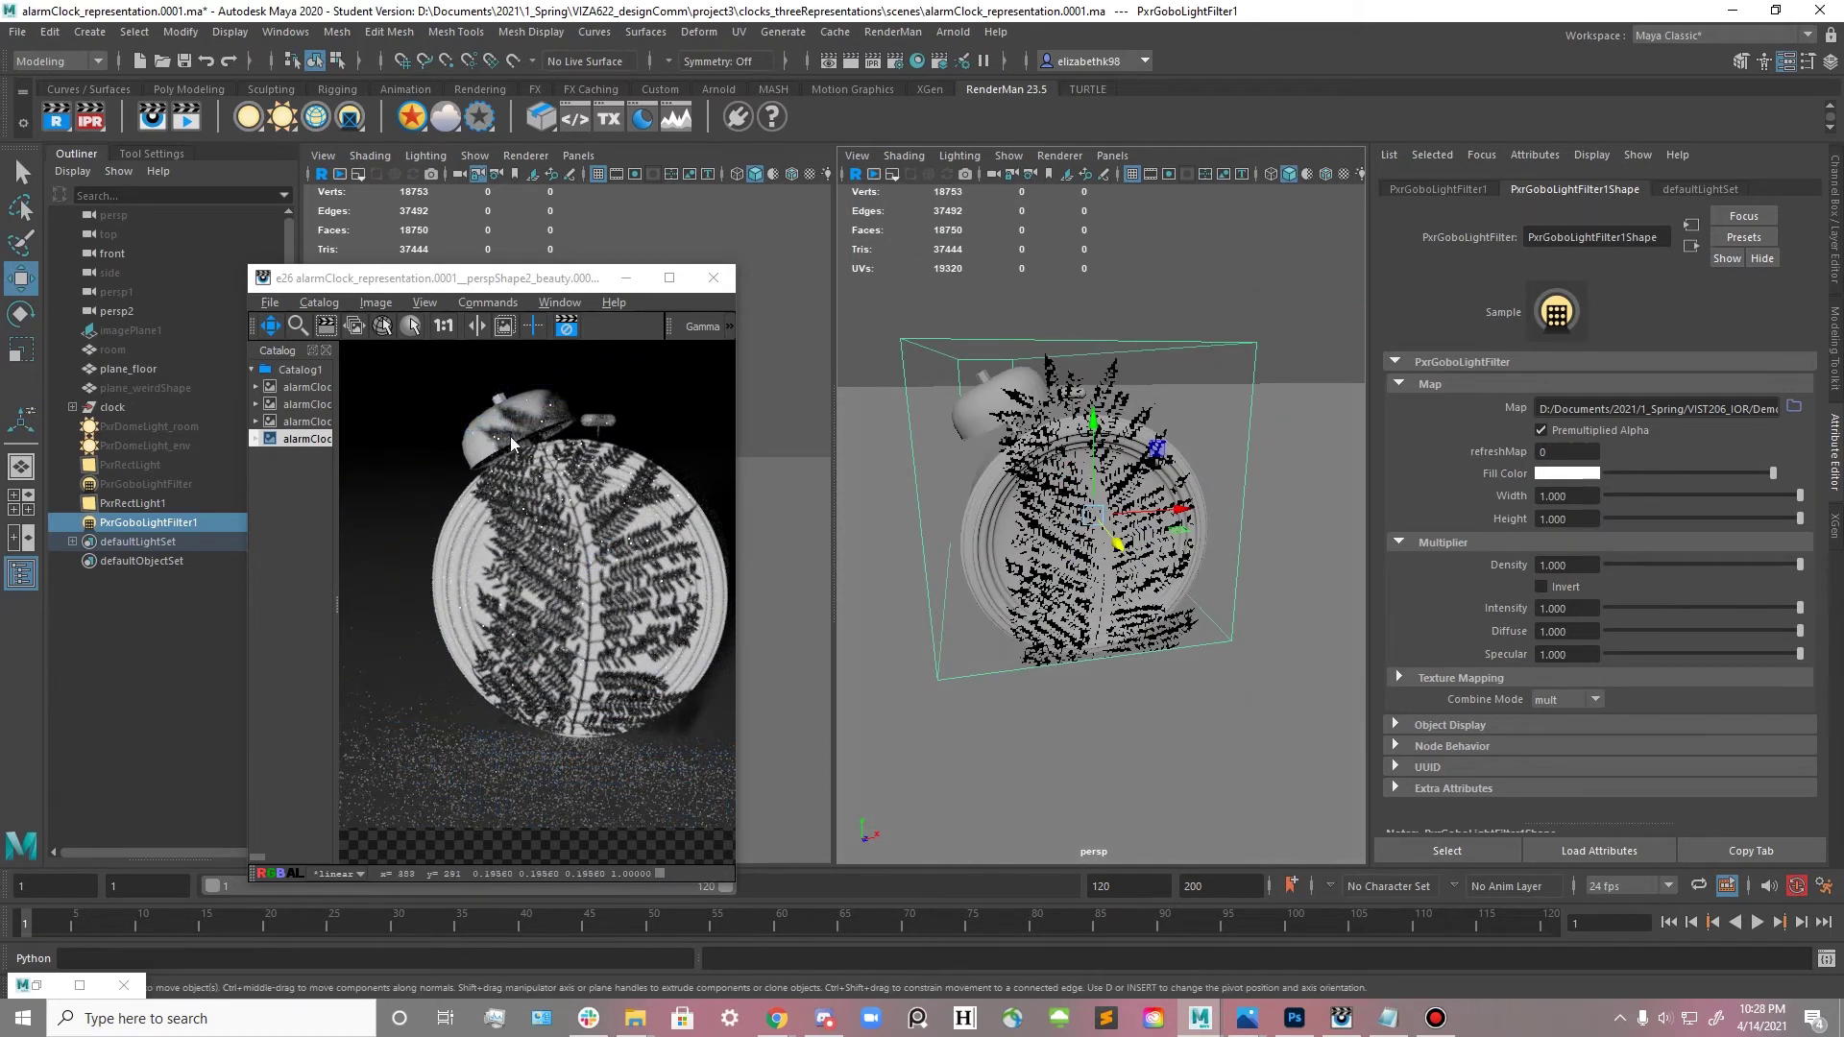
scroll(574, 623, "down", 2)
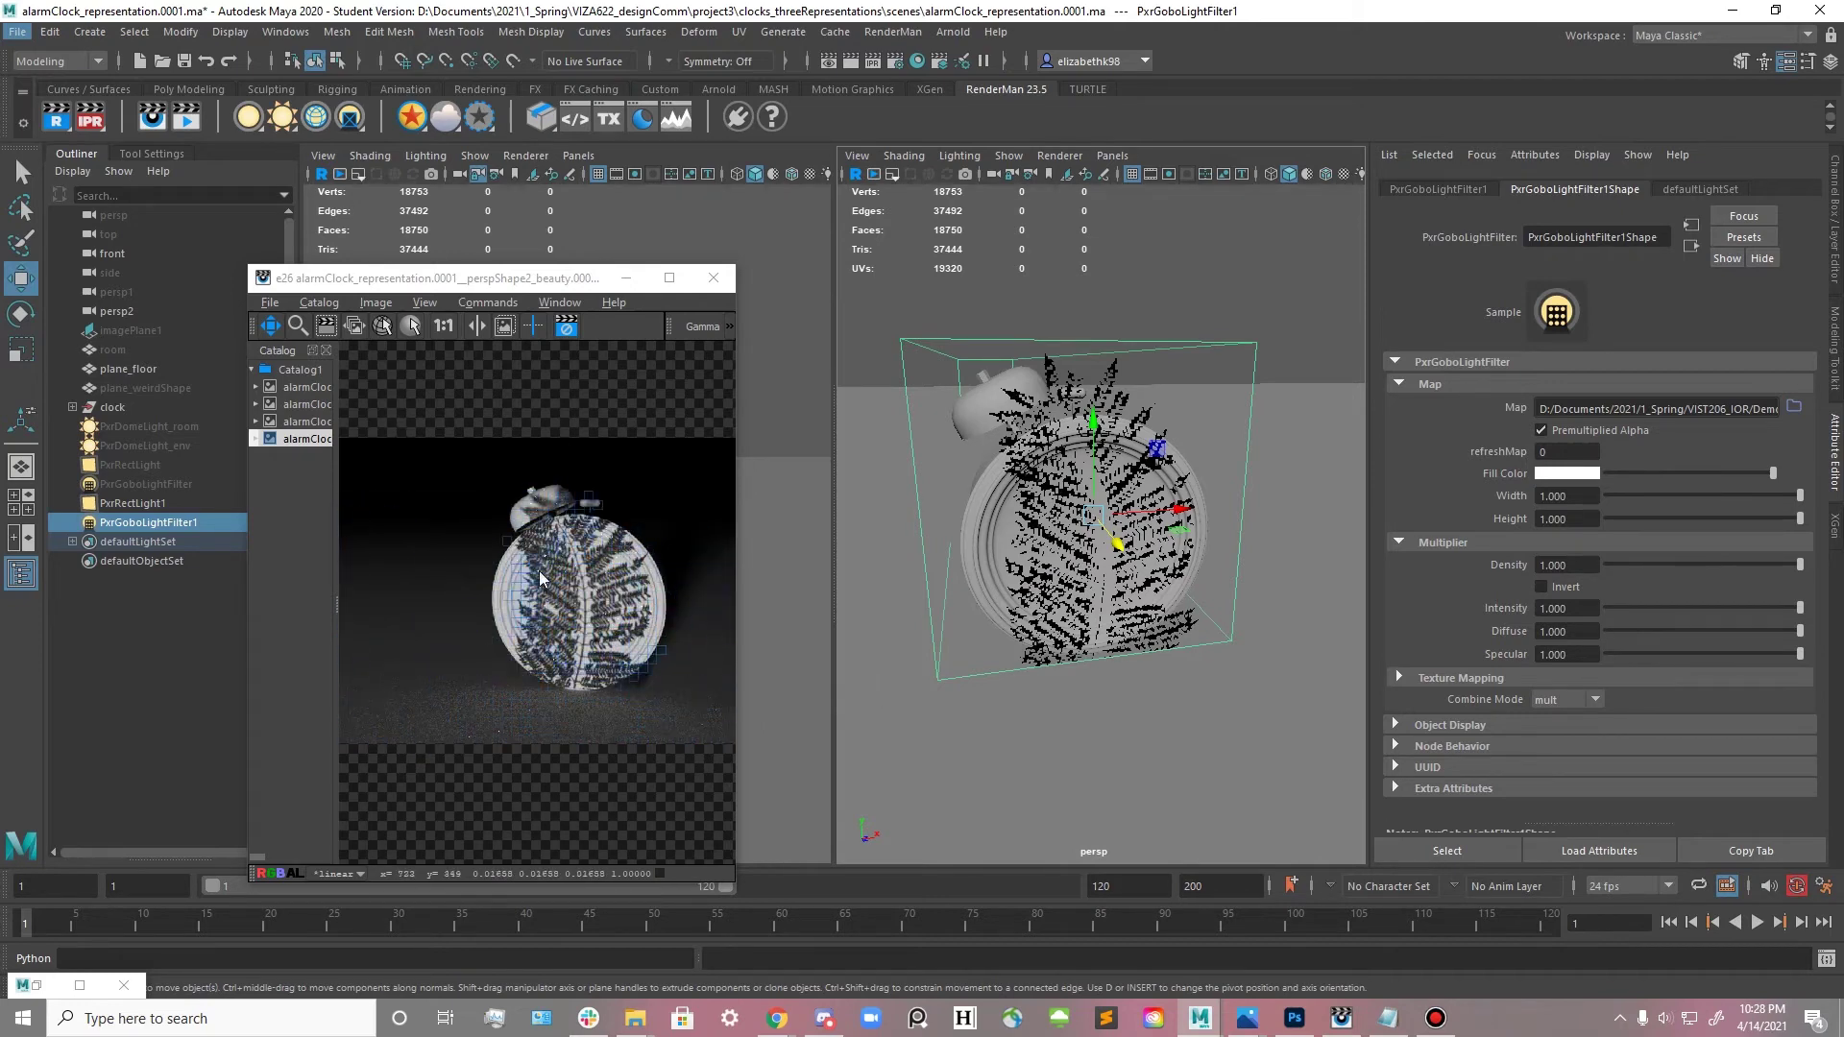
- Stop the IPR render with its window minimized, and hide PxrRectLight1 and PxrGoboLightFilter1
left_click(567, 327)
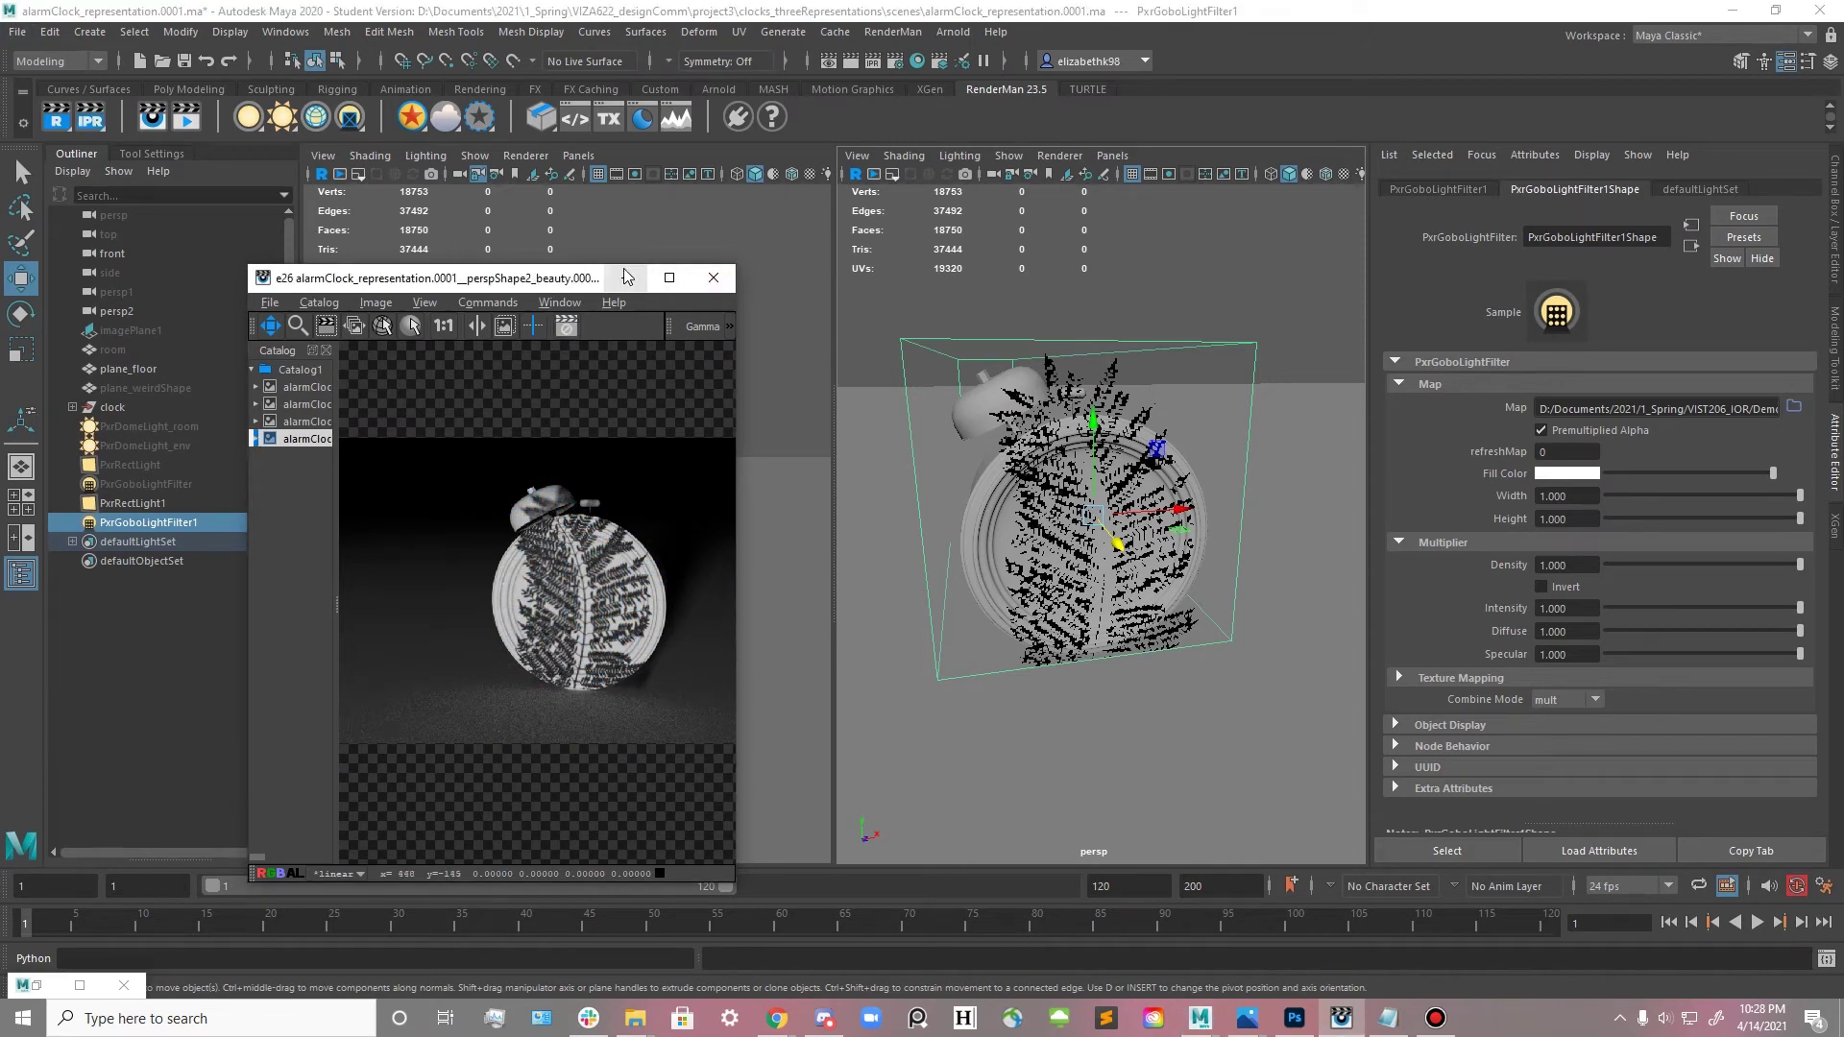
left_click(626, 280)
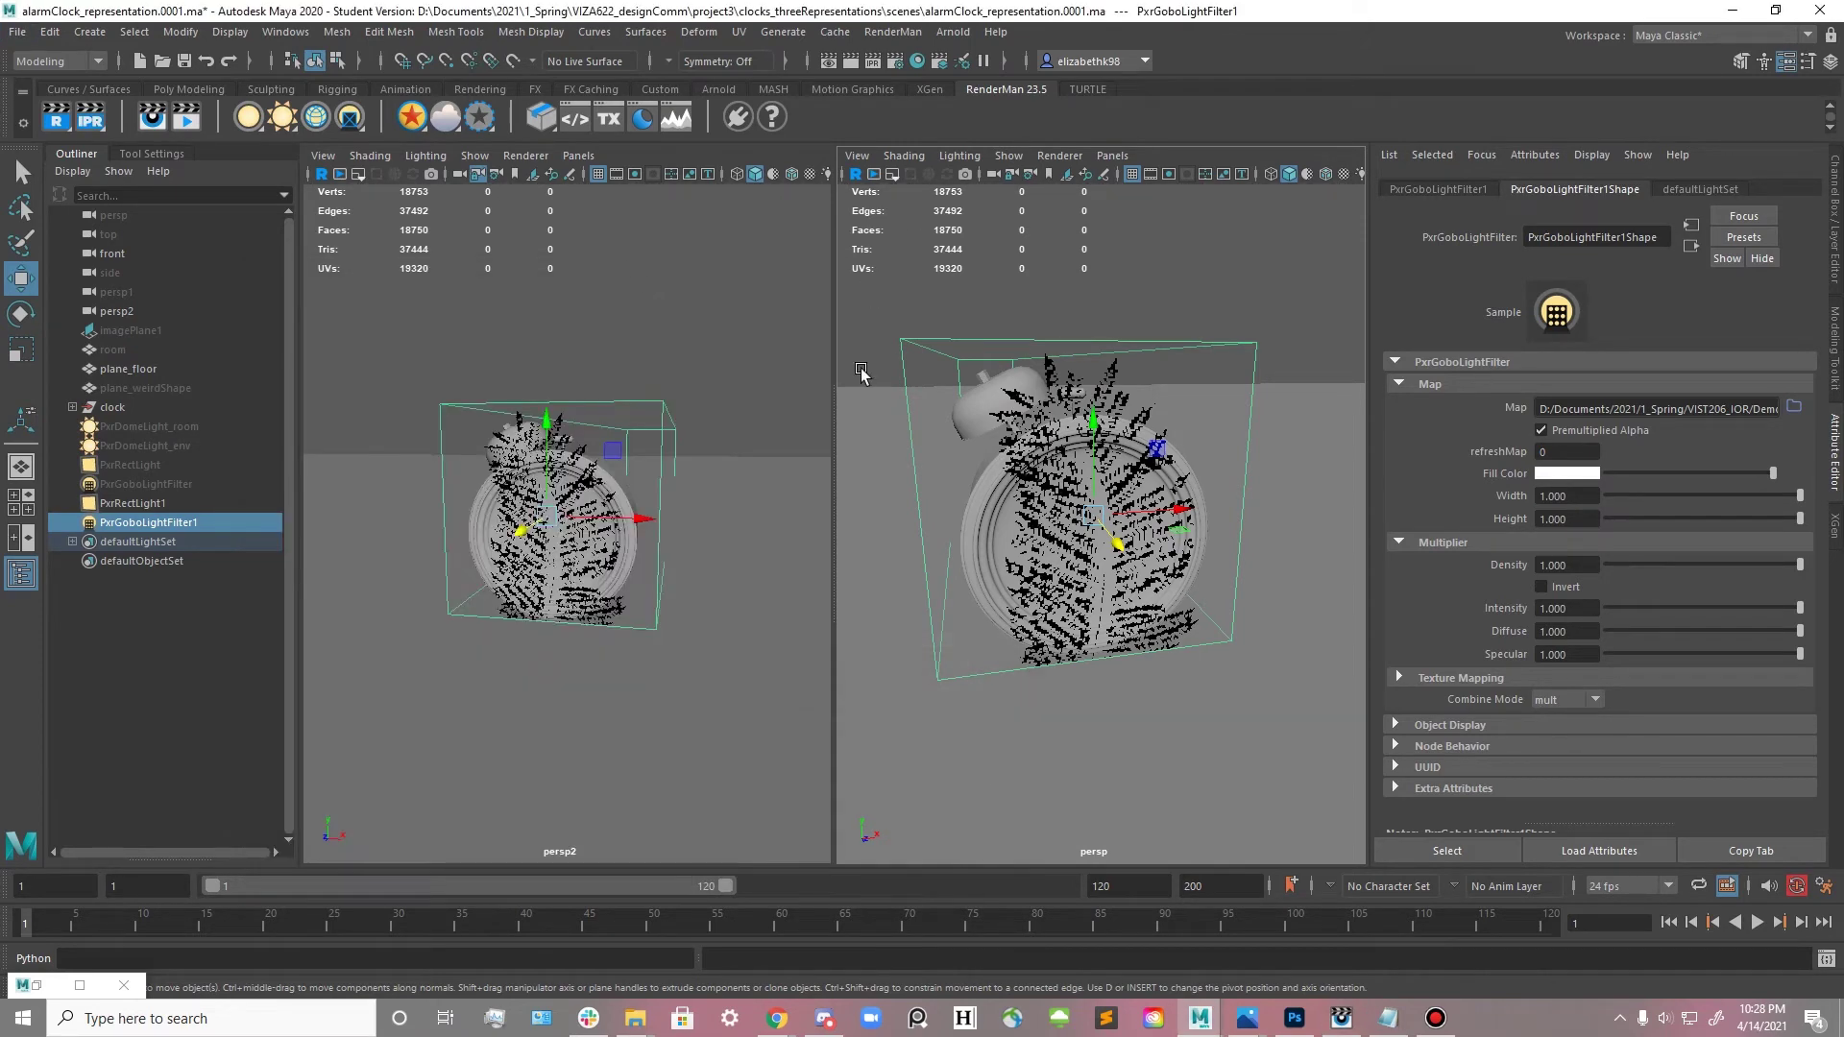
left_click(147, 502, "ctrl")
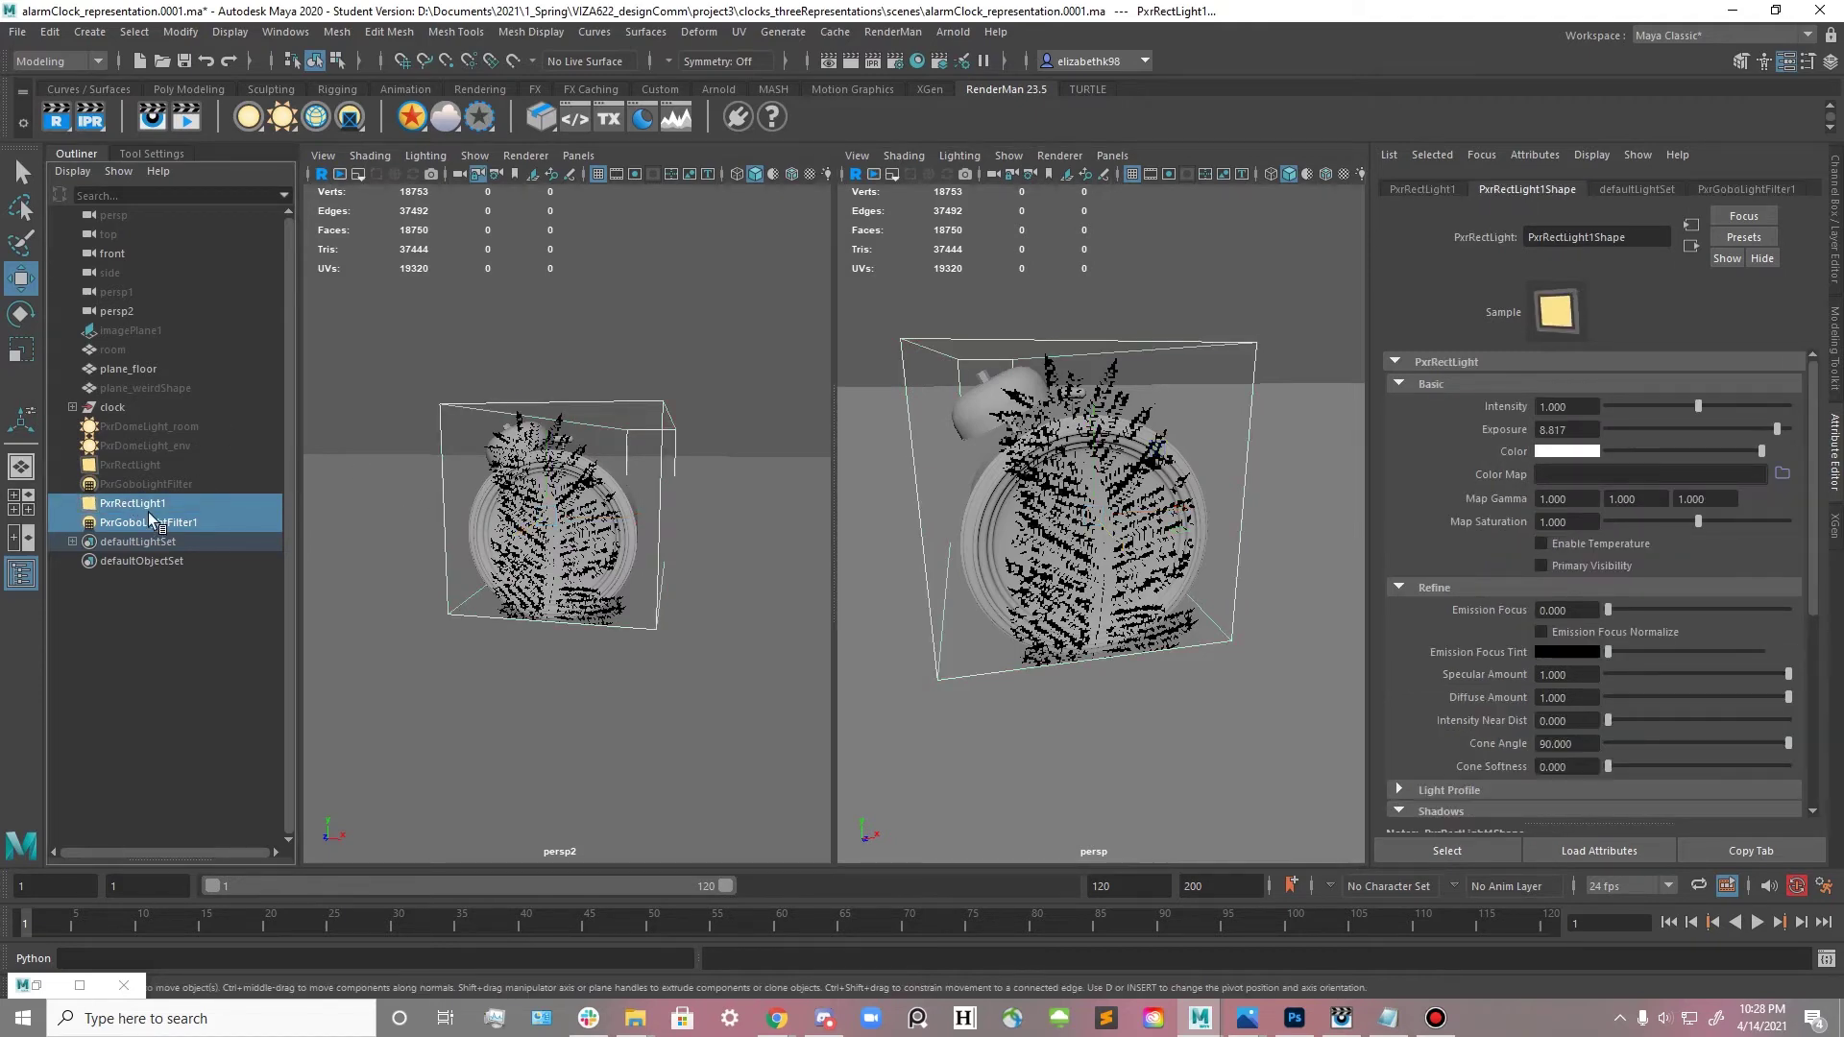
key("ctrl+h")
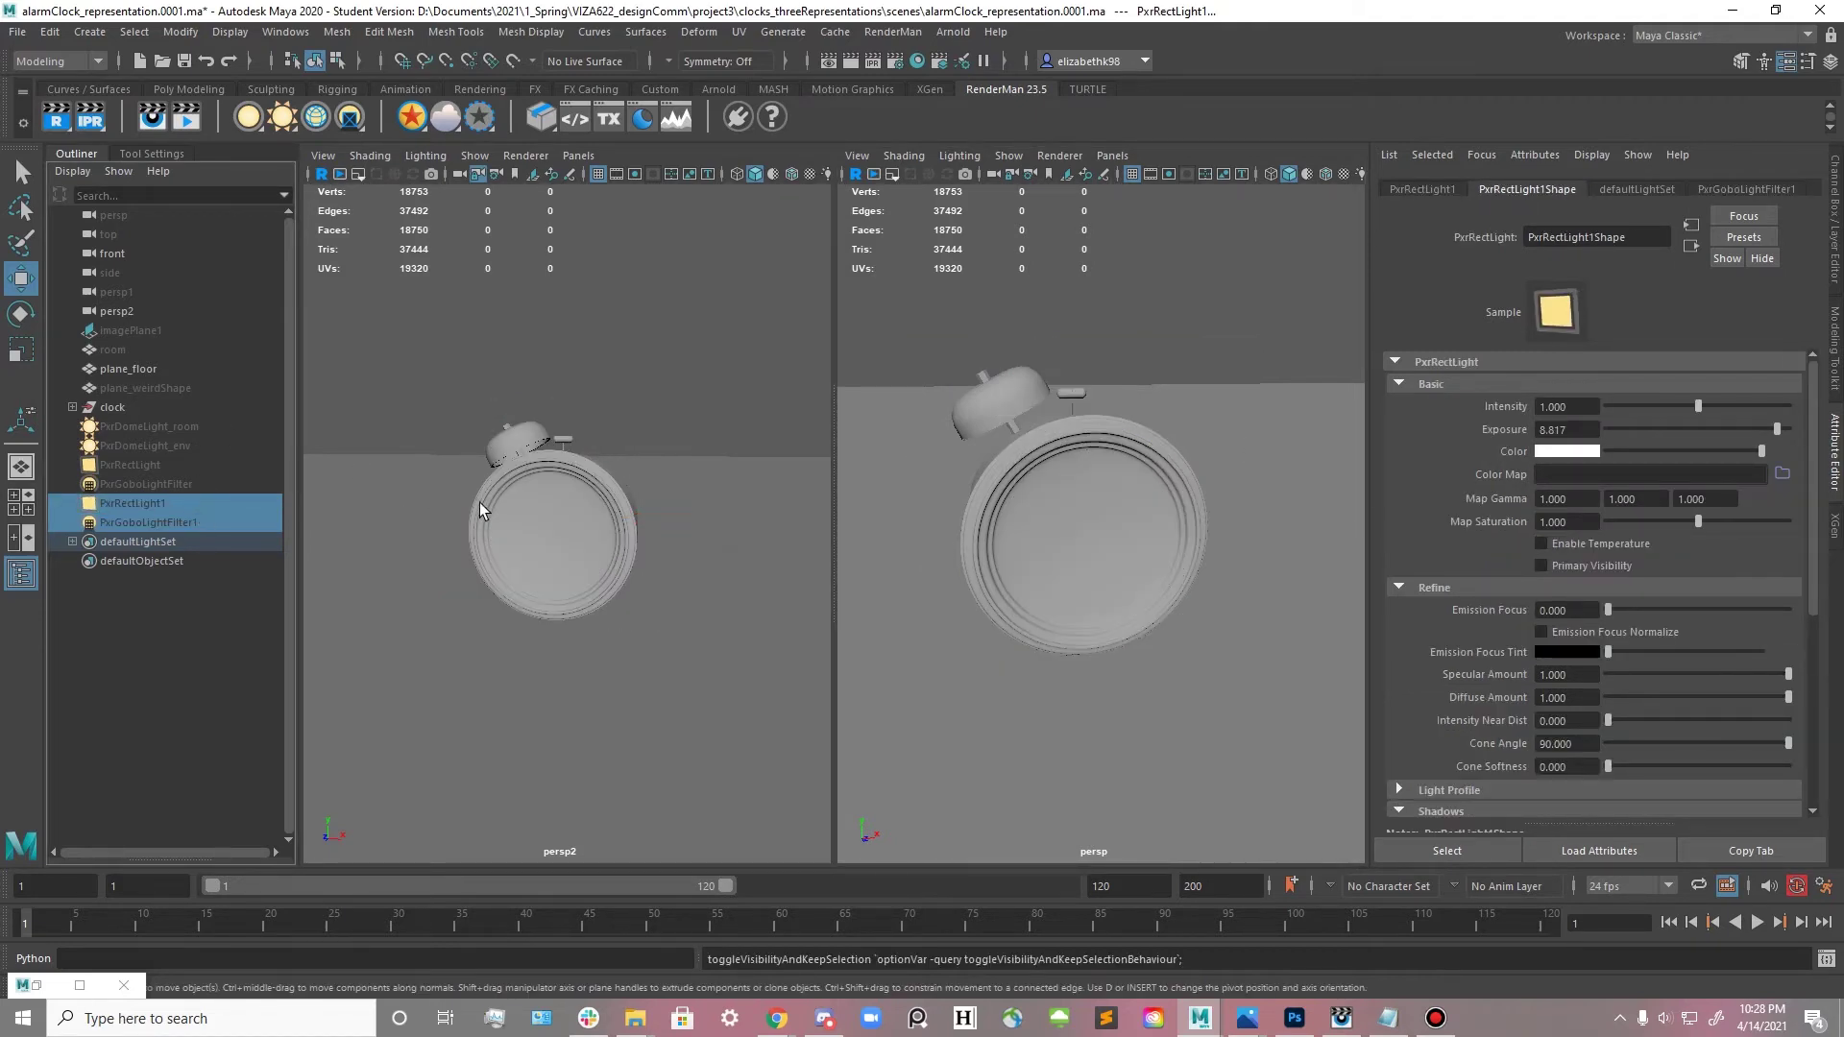
left_click(521, 511)
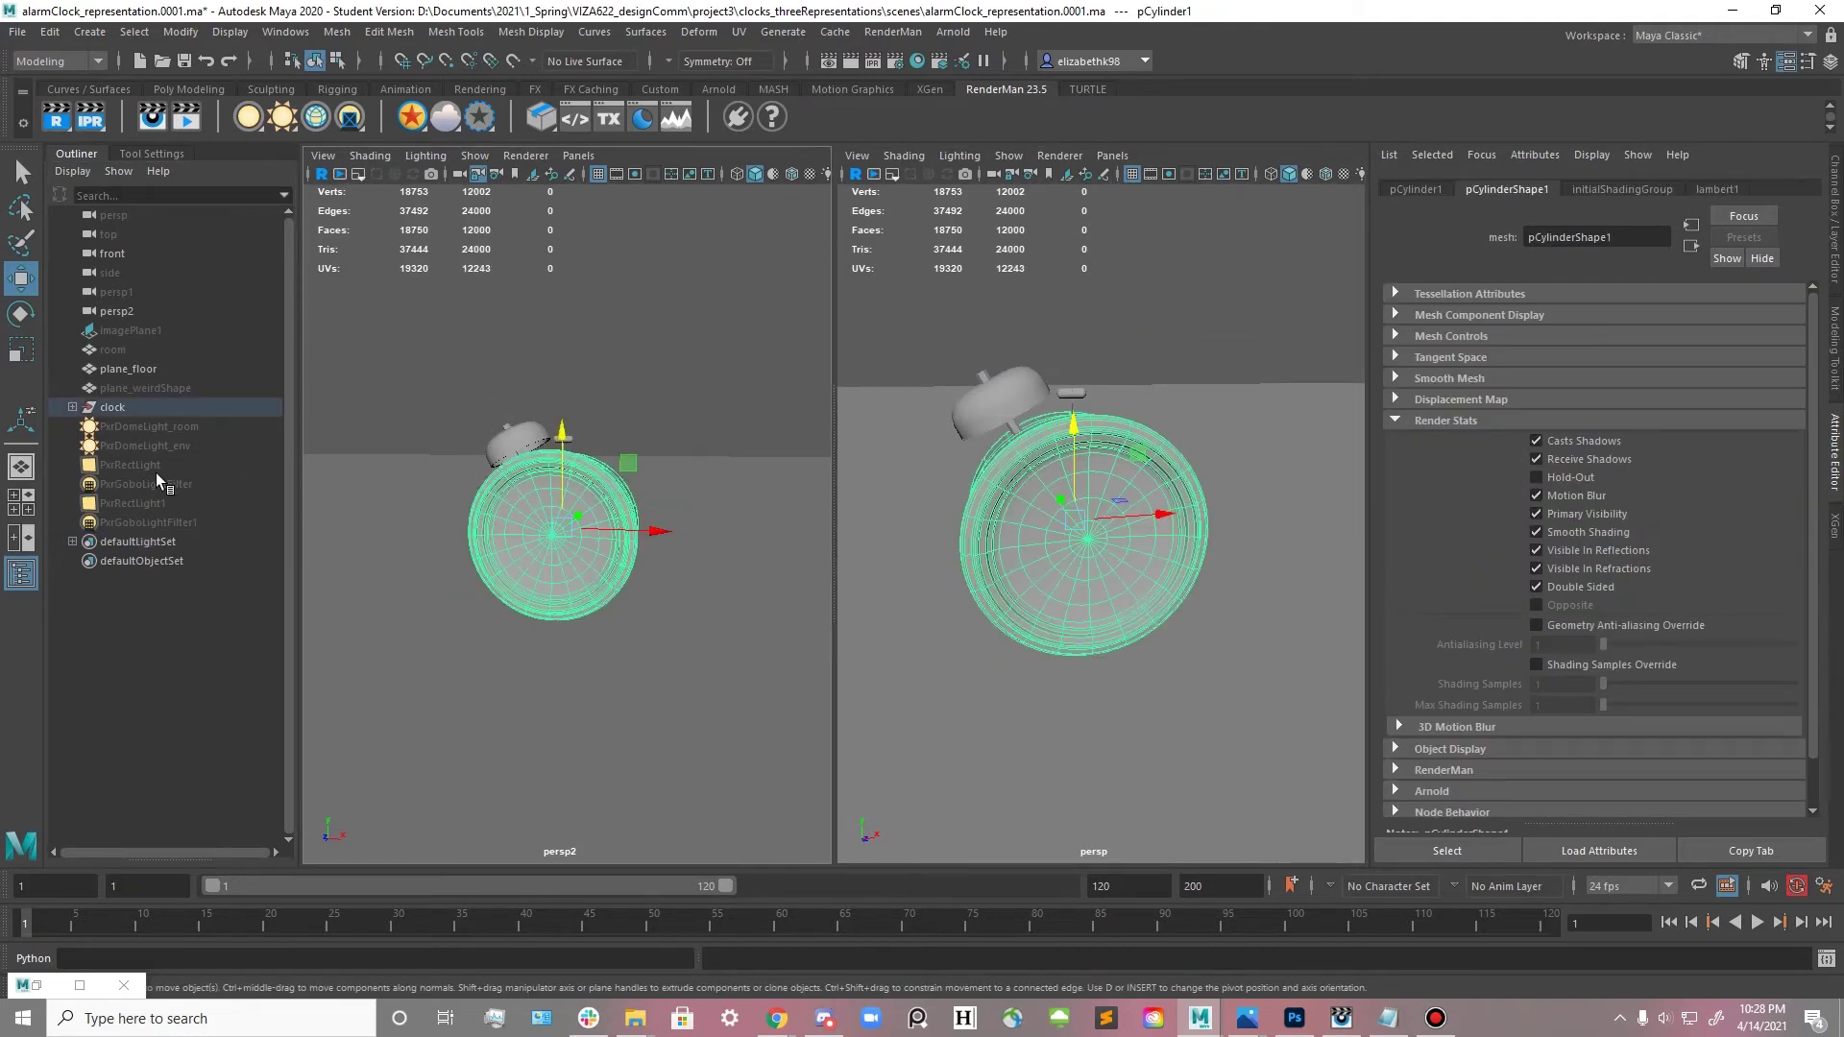
- Unhide plane_weirdShape, look at it in the persp view, and delete it
left_click(129, 388)
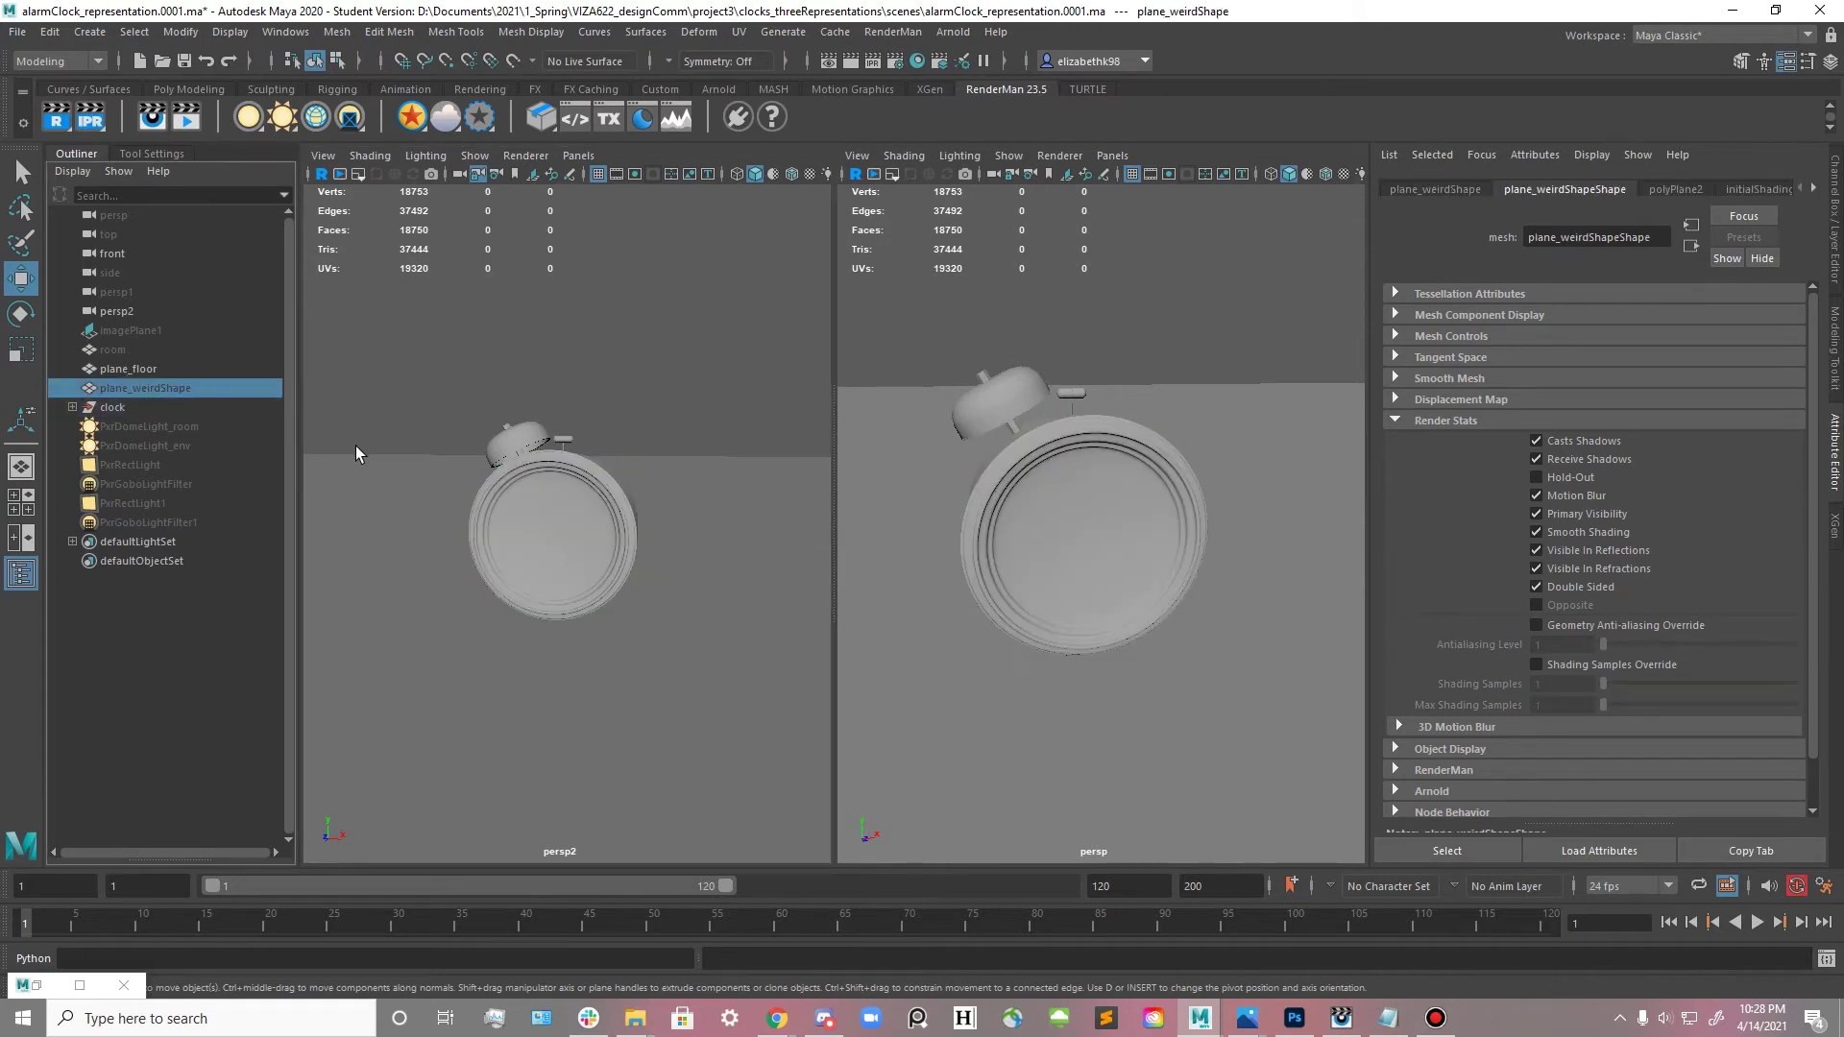
key("h")
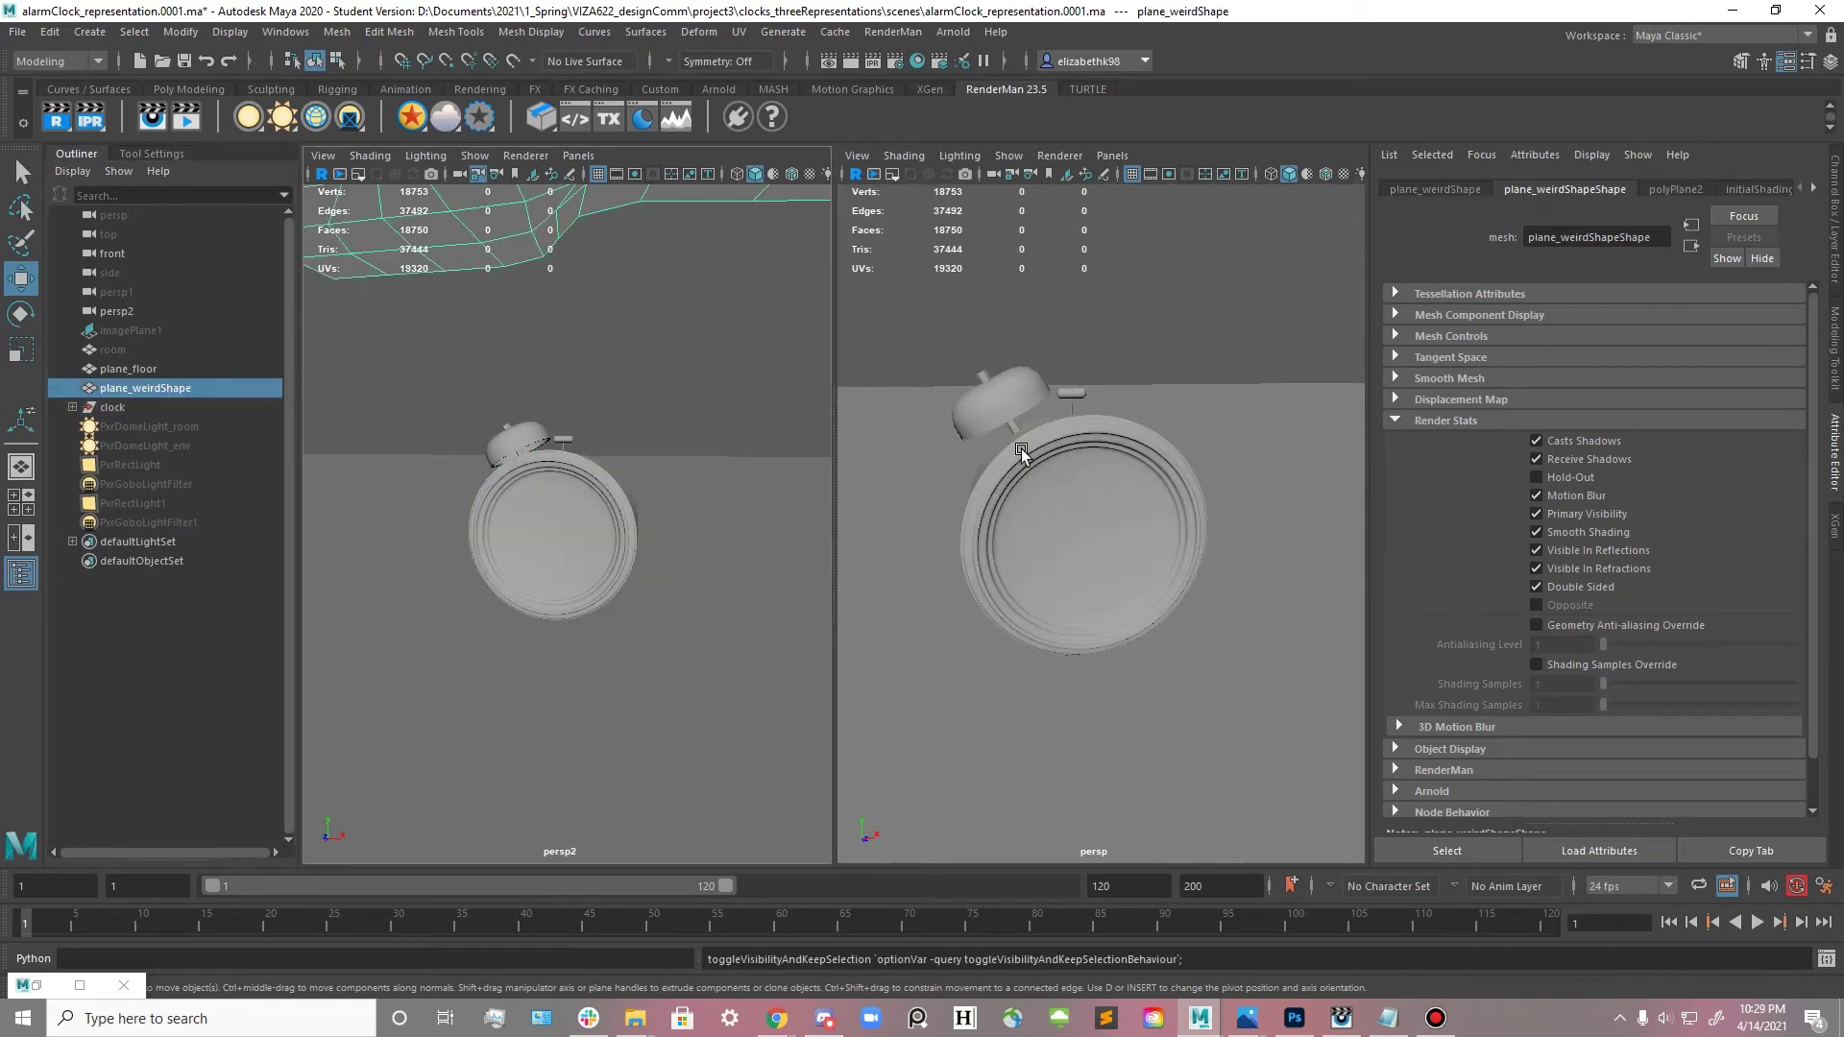
key("f")
mouse_move(1139, 513)
left_mouse_down("alt")
mouse_move(1025, 518)
mouse_move(1108, 538)
mouse_move(1119, 508)
left_mouse_up("alt")
scroll(1086, 535, "down", 5)
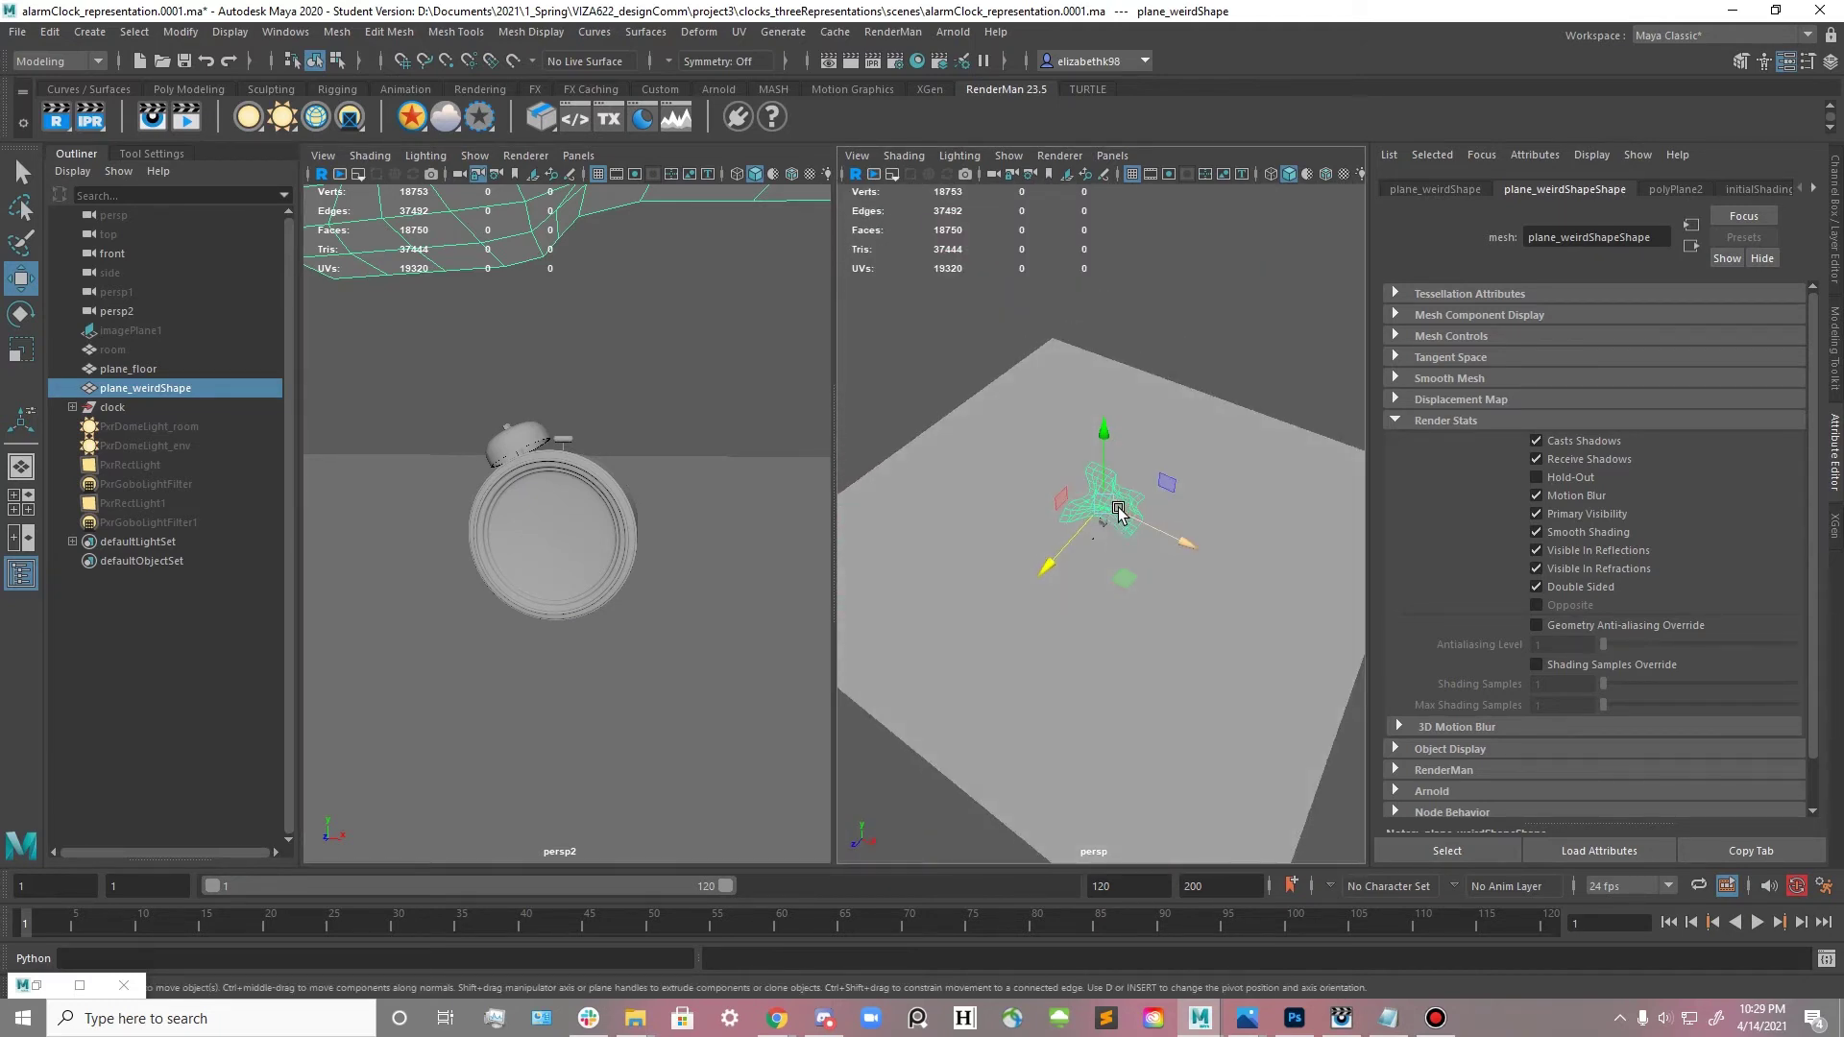
key("Delete")
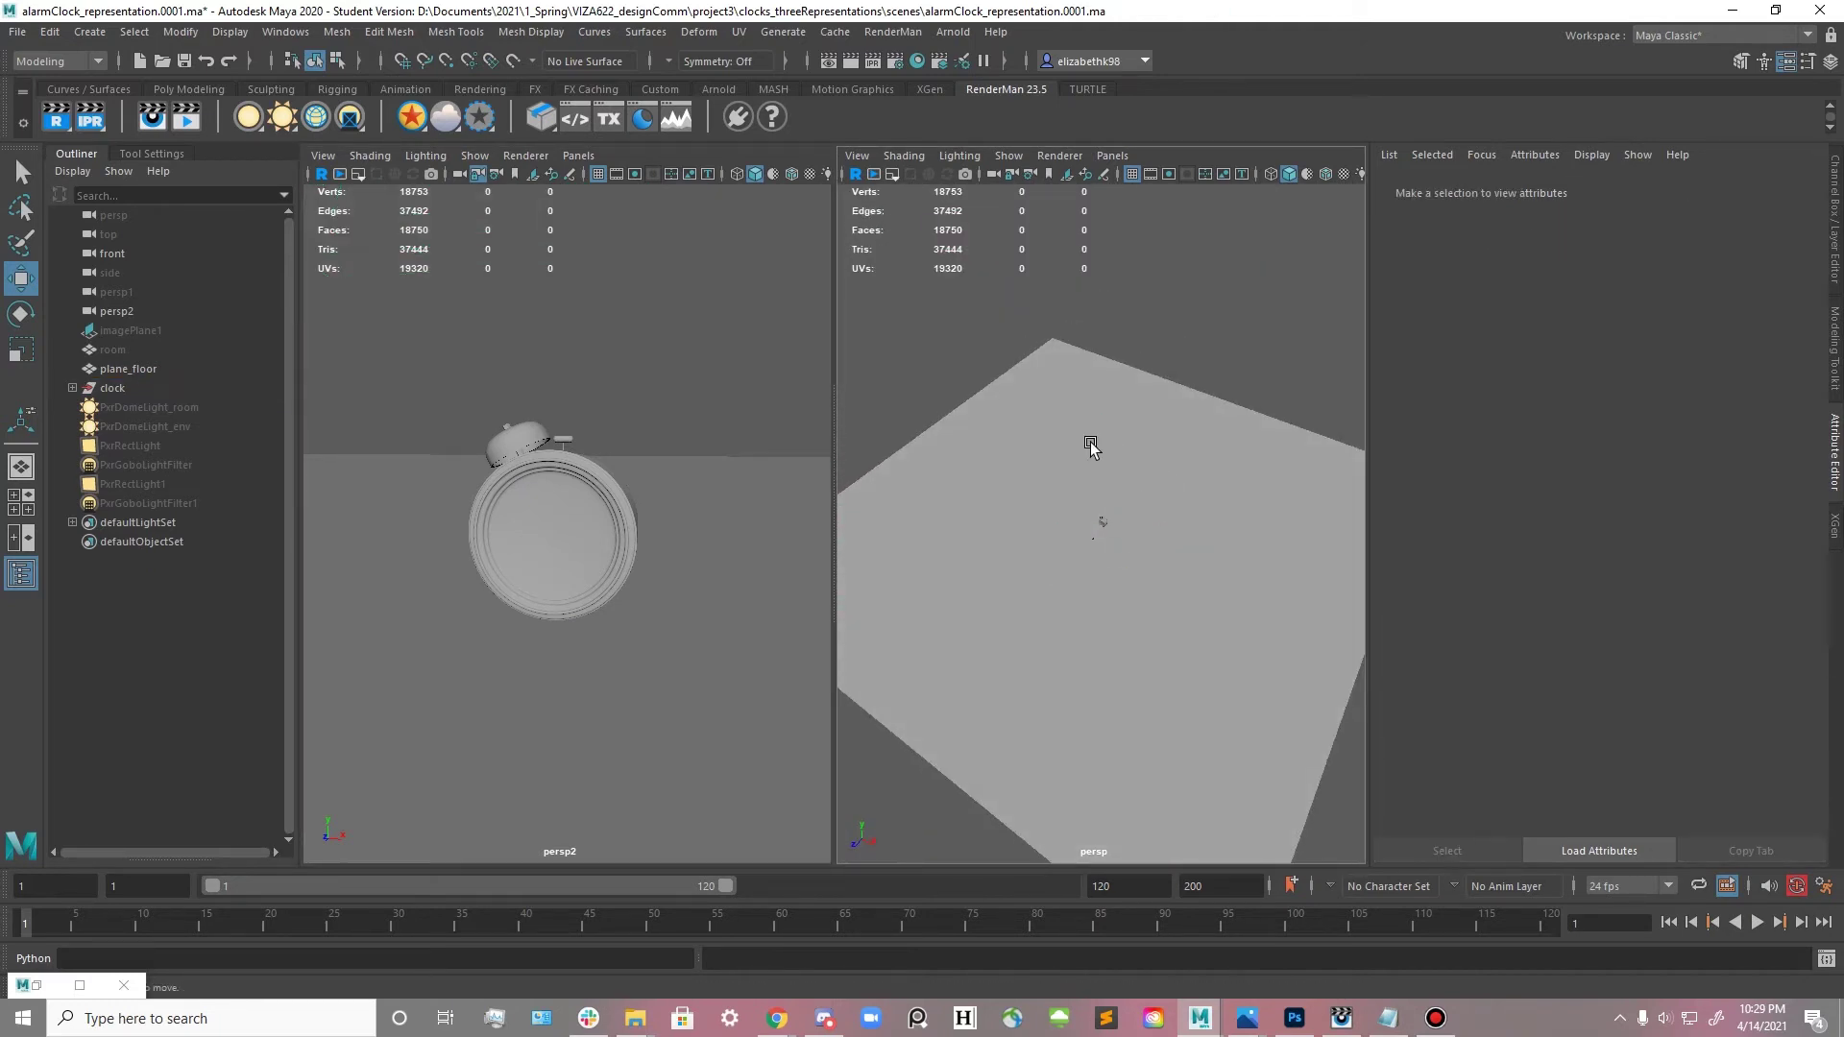
- Create a polygon plane, scale it up well beyond the clock's size, and raise it above the floor
left_click(189, 88)
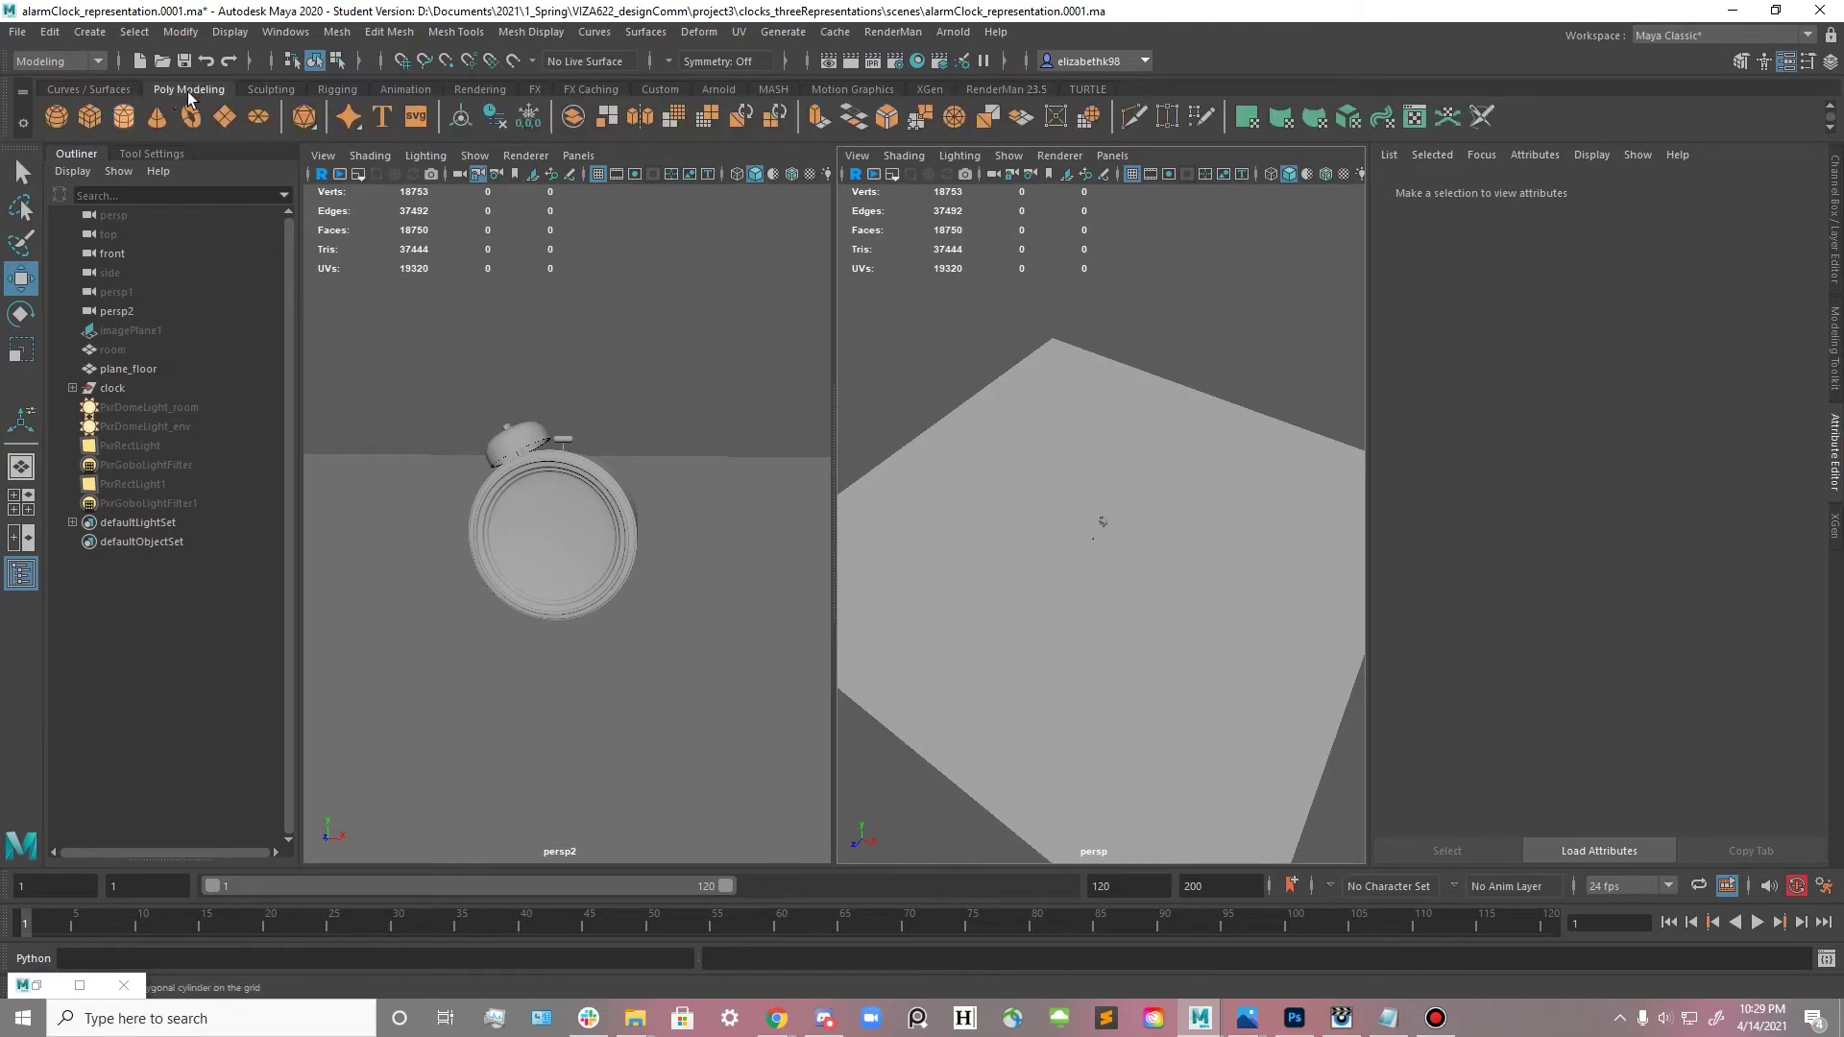
left_click(223, 119)
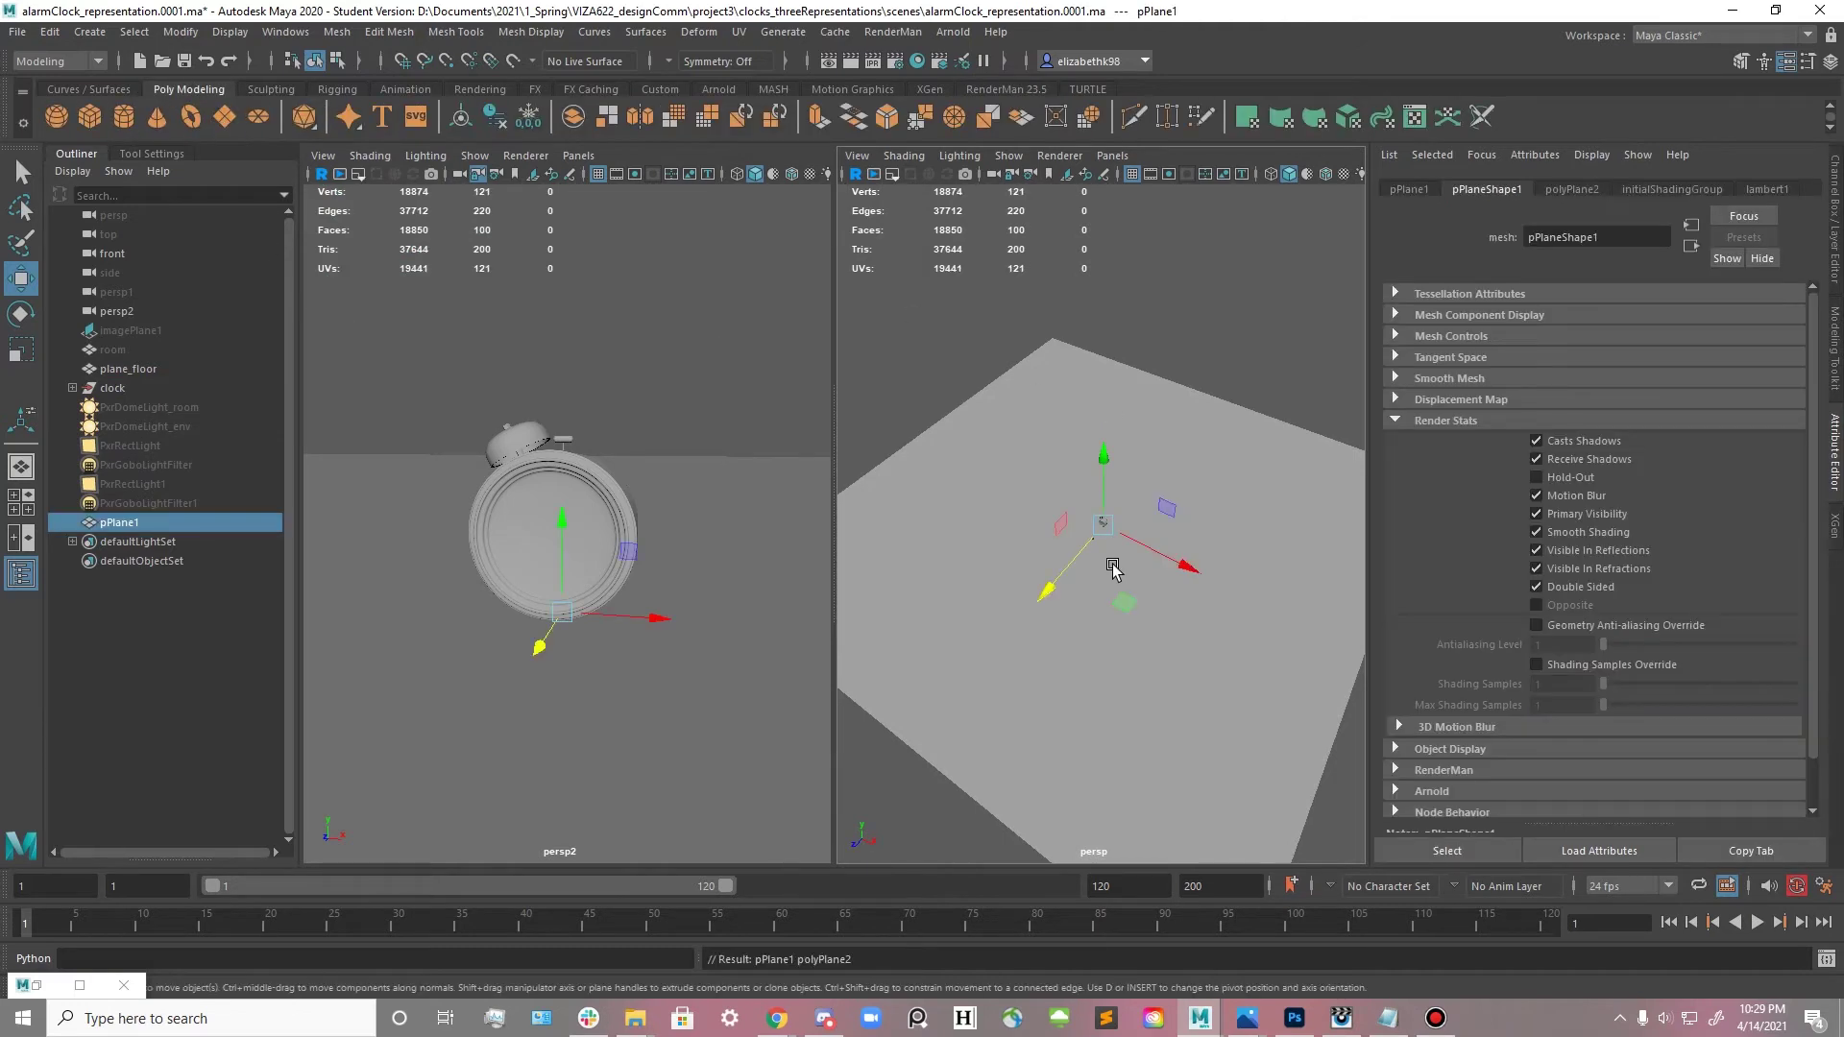
key("r")
left_click_drag(1104, 523, 1244, 581)
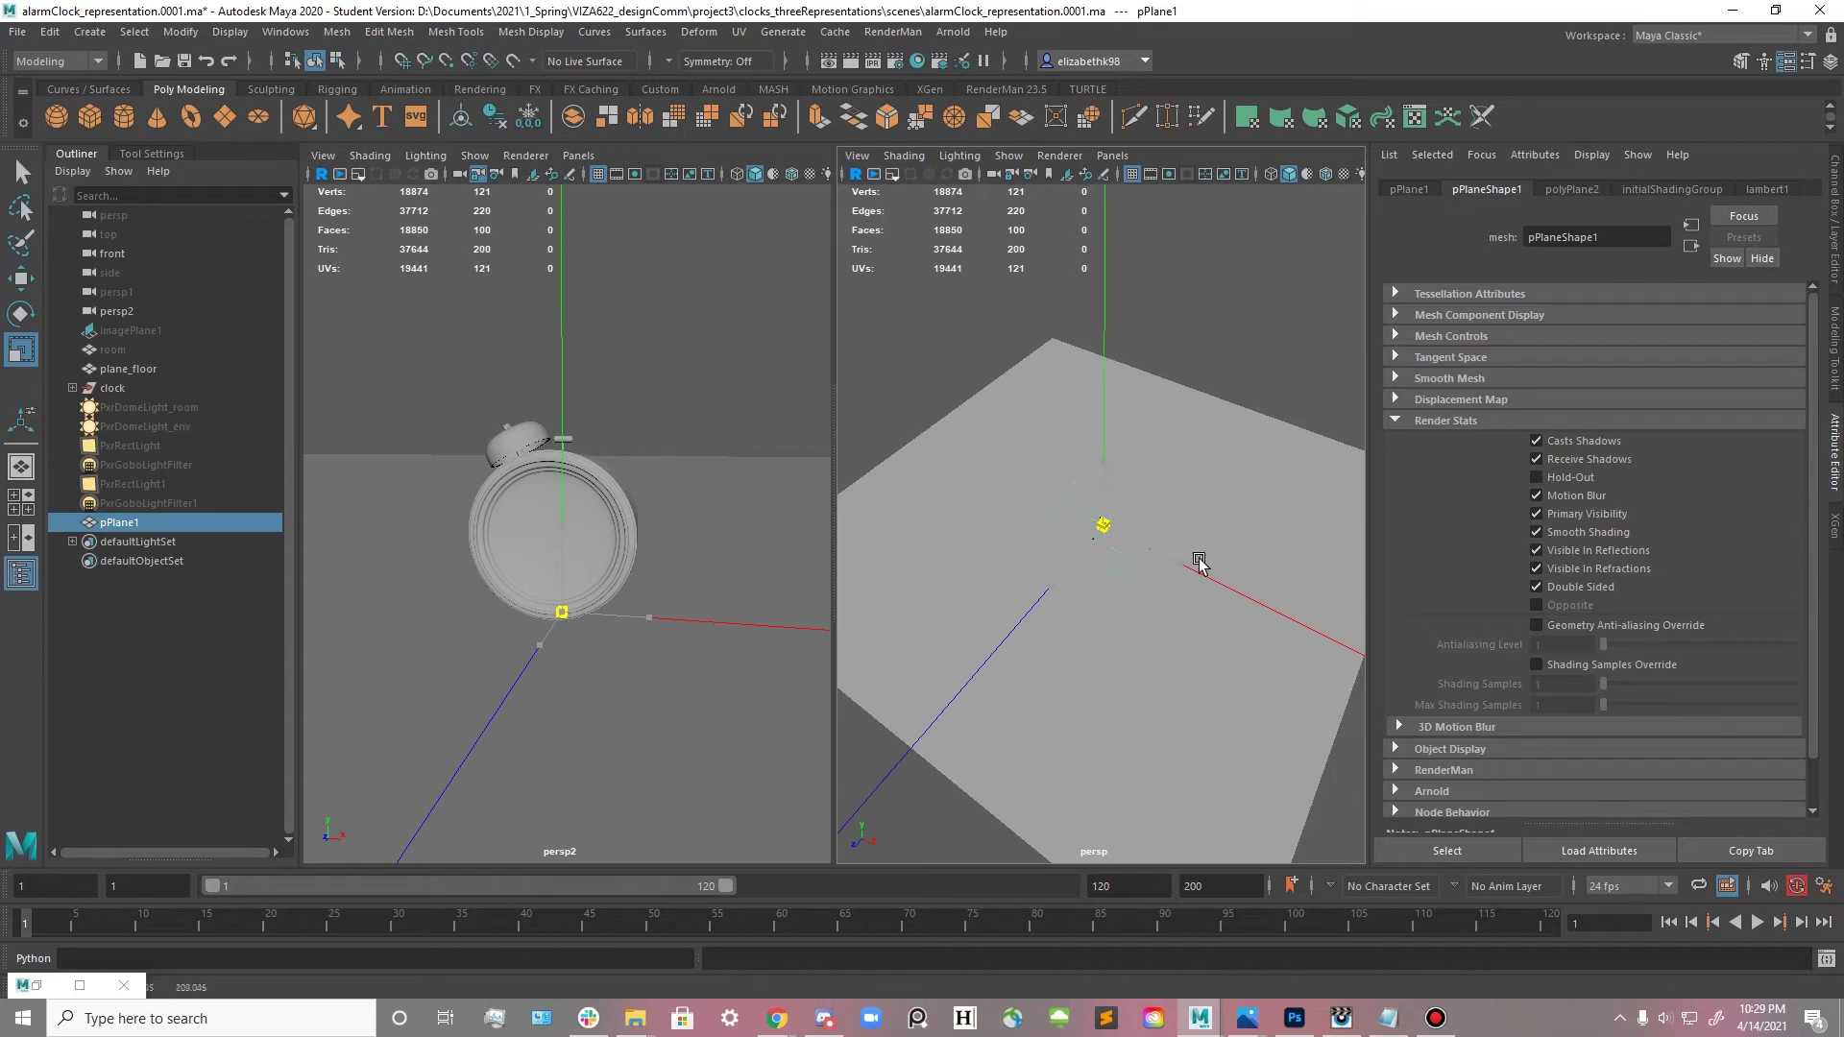
key("w")
scroll(1098, 490, "up", 6)
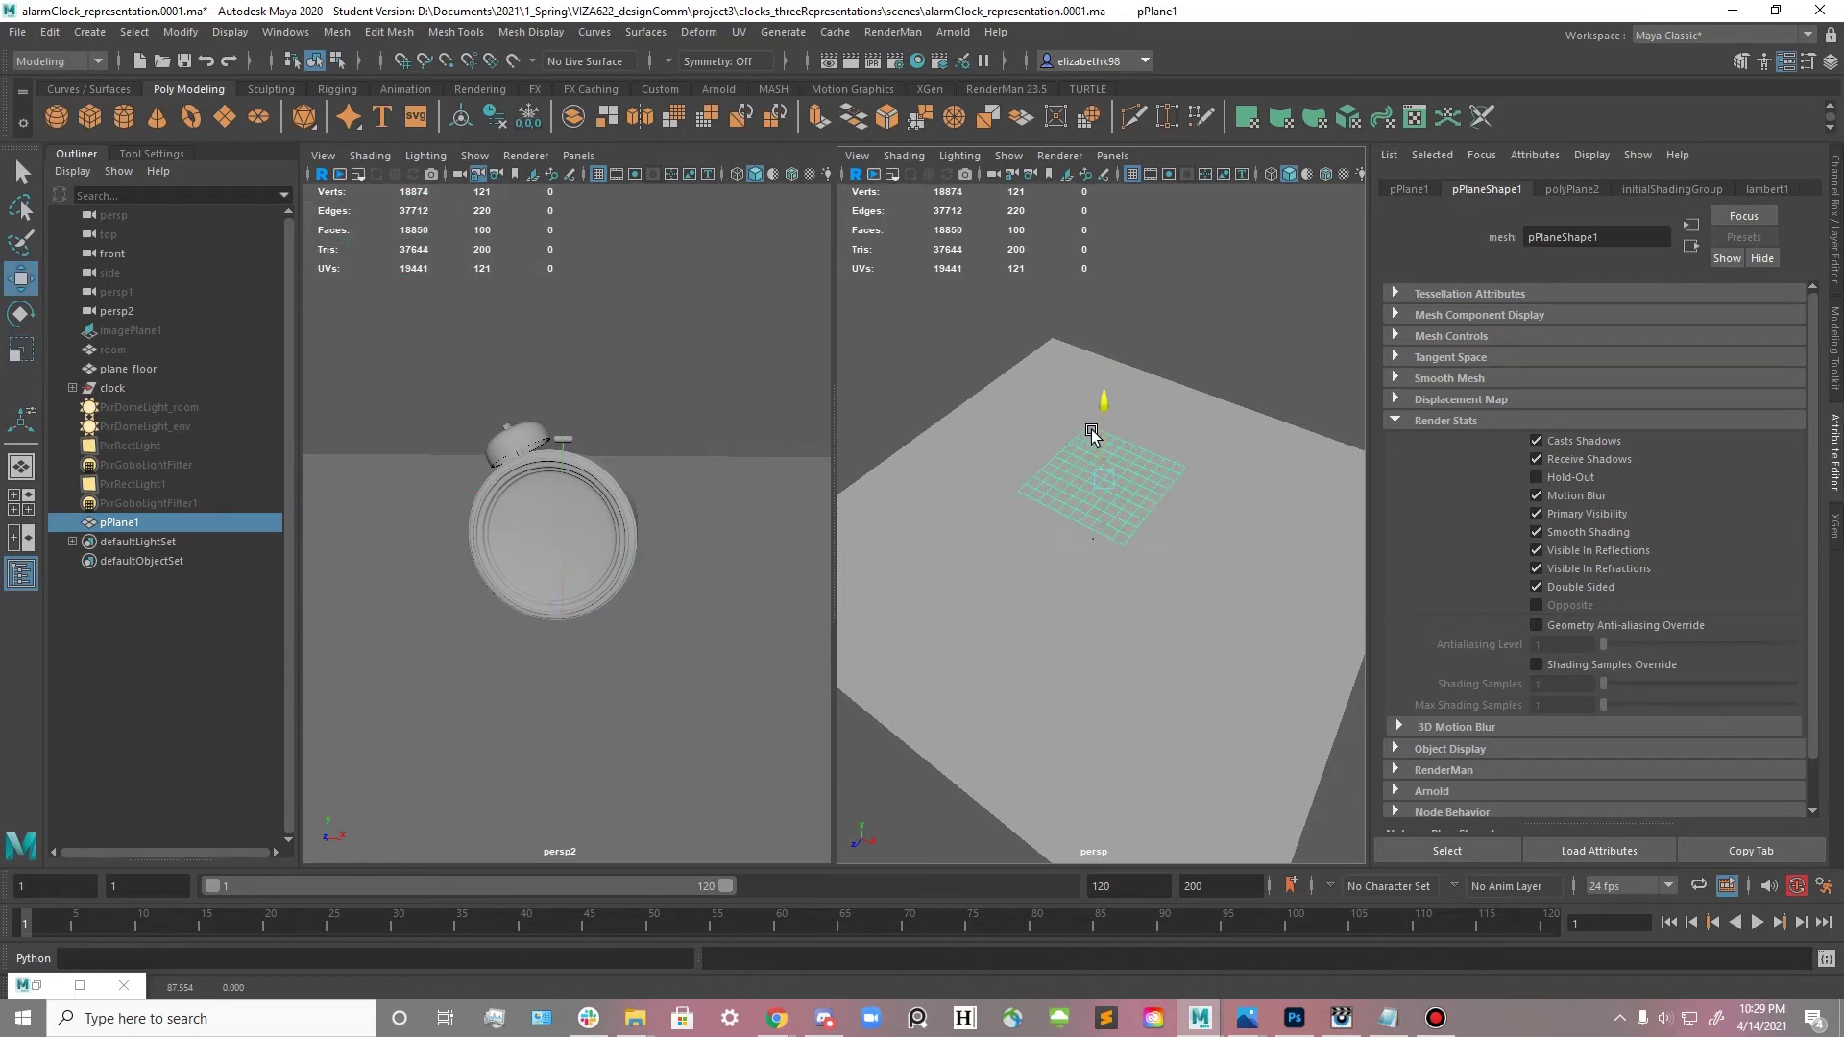
- Switch the new plane to vertex editing and bend it by pulling a corner vertex with soft selection
right_click_drag(1173, 530, 1085, 486)
left_click(1189, 566)
left_click_drag(1208, 564, 1133, 597, "alt")
left_click_drag(1036, 532, 980, 613, "alt")
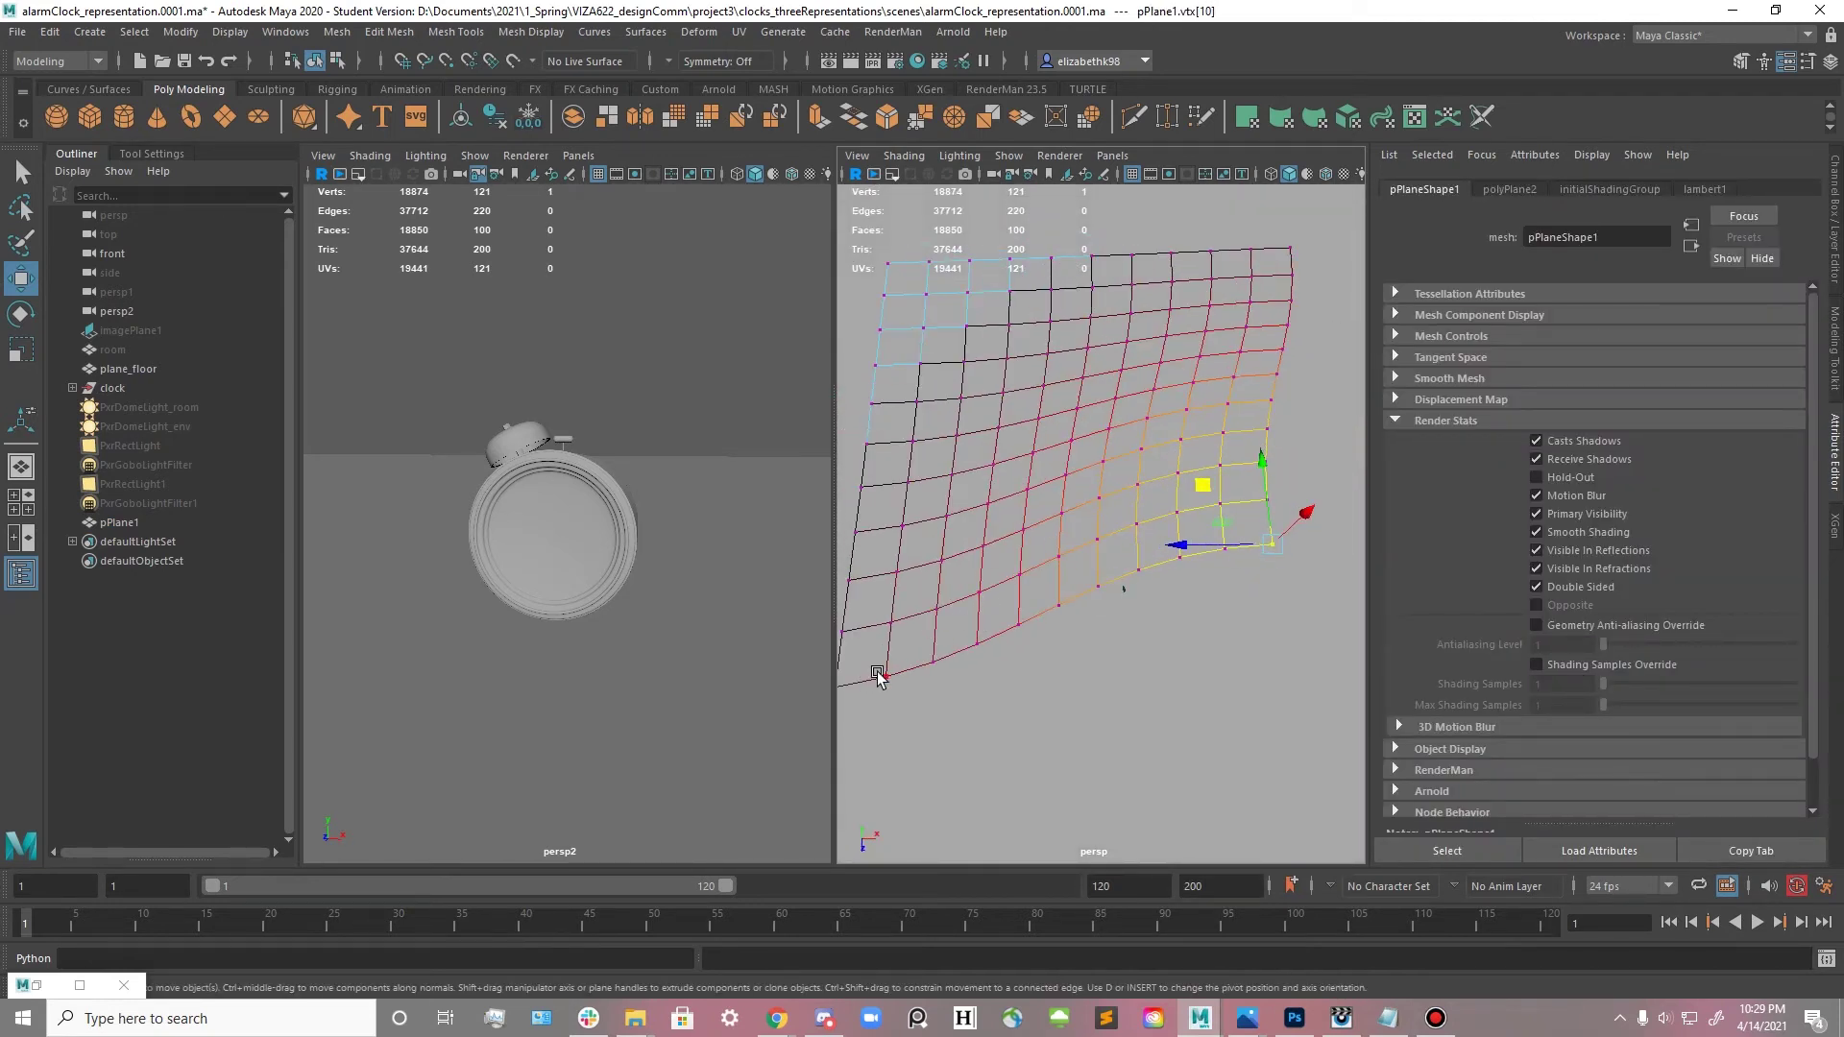
left_click_drag(876, 667, 964, 659, "alt")
- Reselect the raised plane's vertices and pull one corner vertex outward with soft selection
left_click(984, 660)
left_click(961, 601)
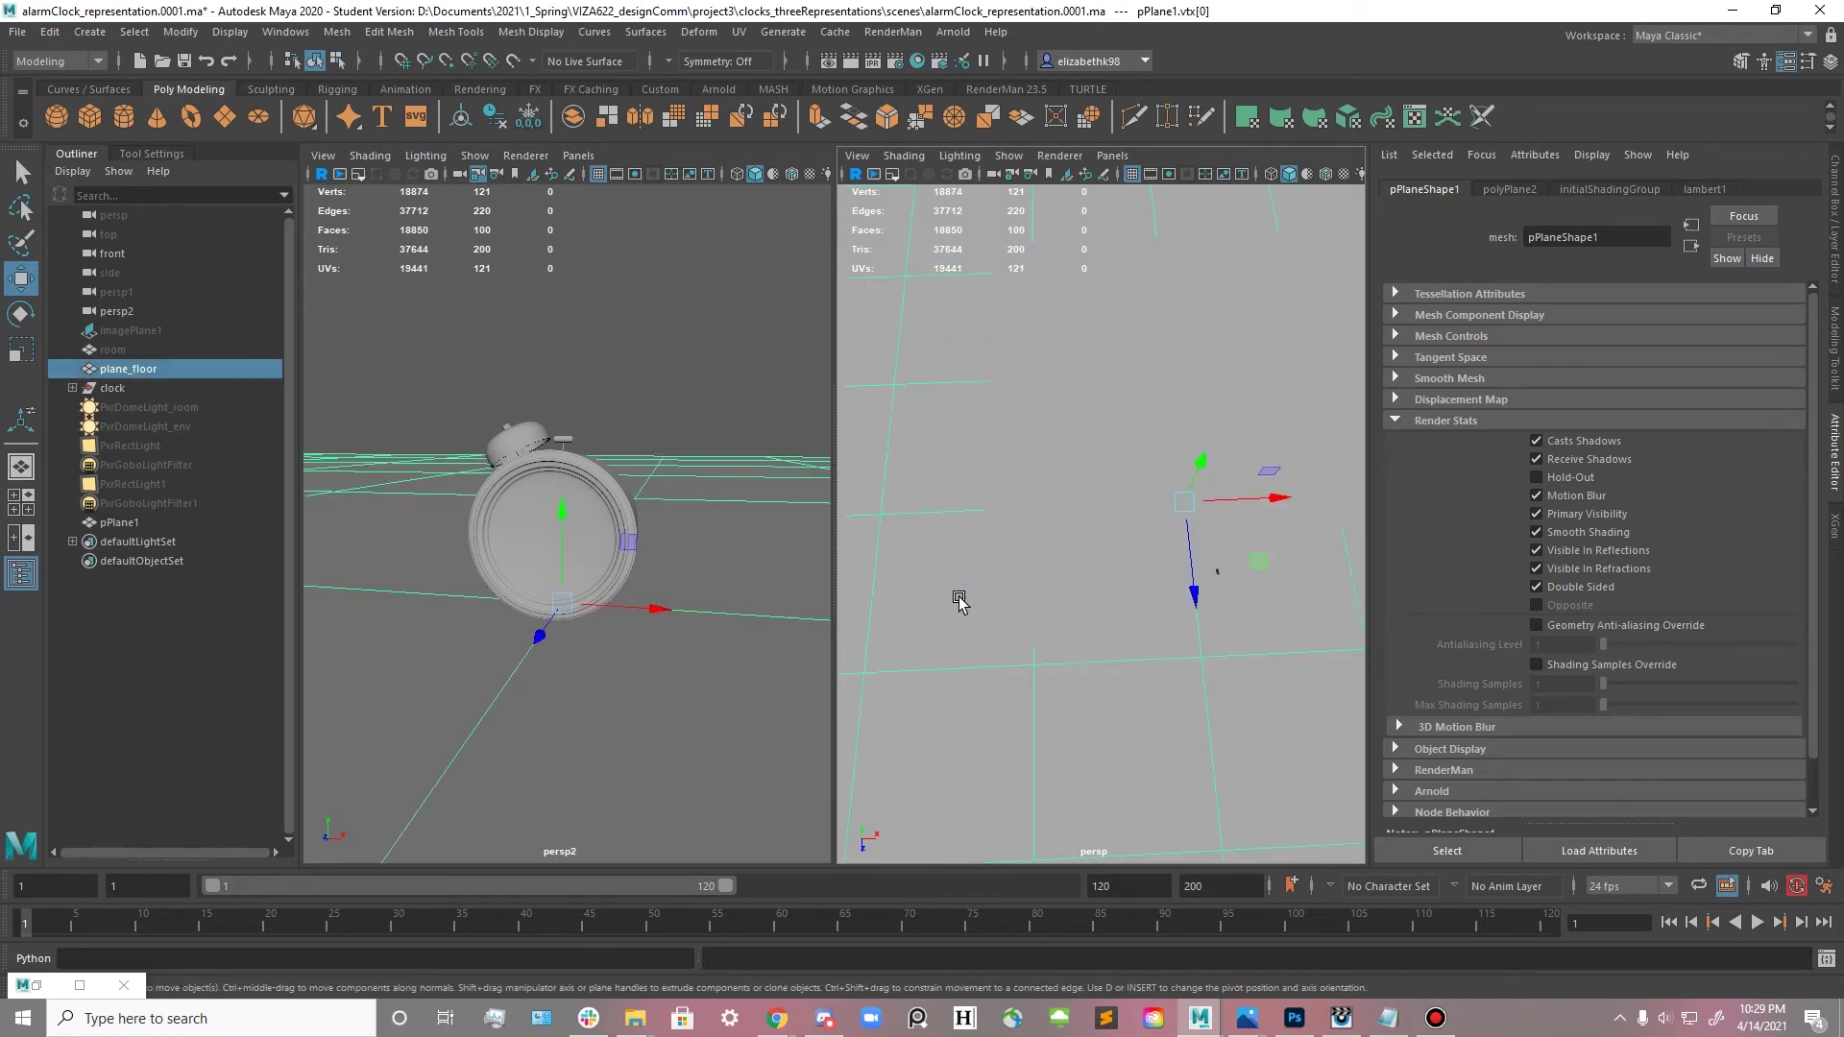
left_click(1064, 592)
right_click_drag(989, 486, 955, 522)
left_click(973, 620)
left_click_drag(986, 553, 1150, 579, "alt")
left_click(1161, 684)
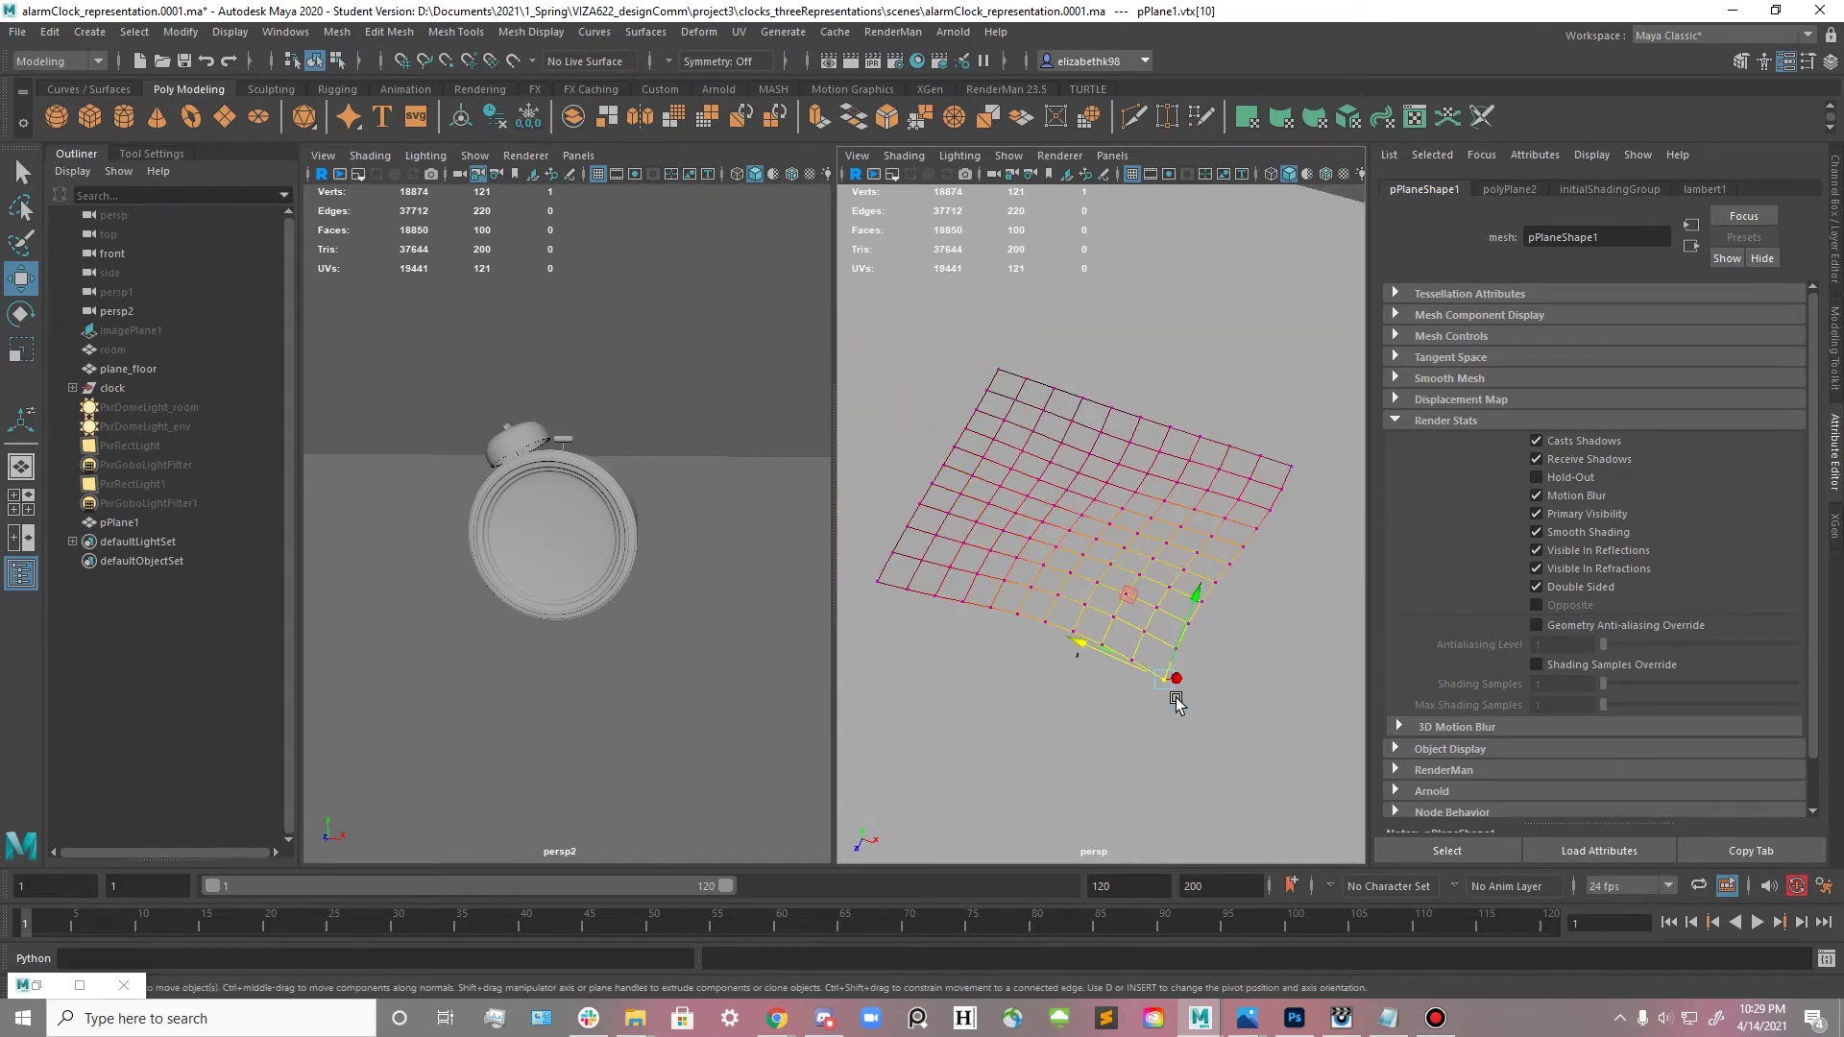
left_click_drag(1172, 687, 1163, 737)
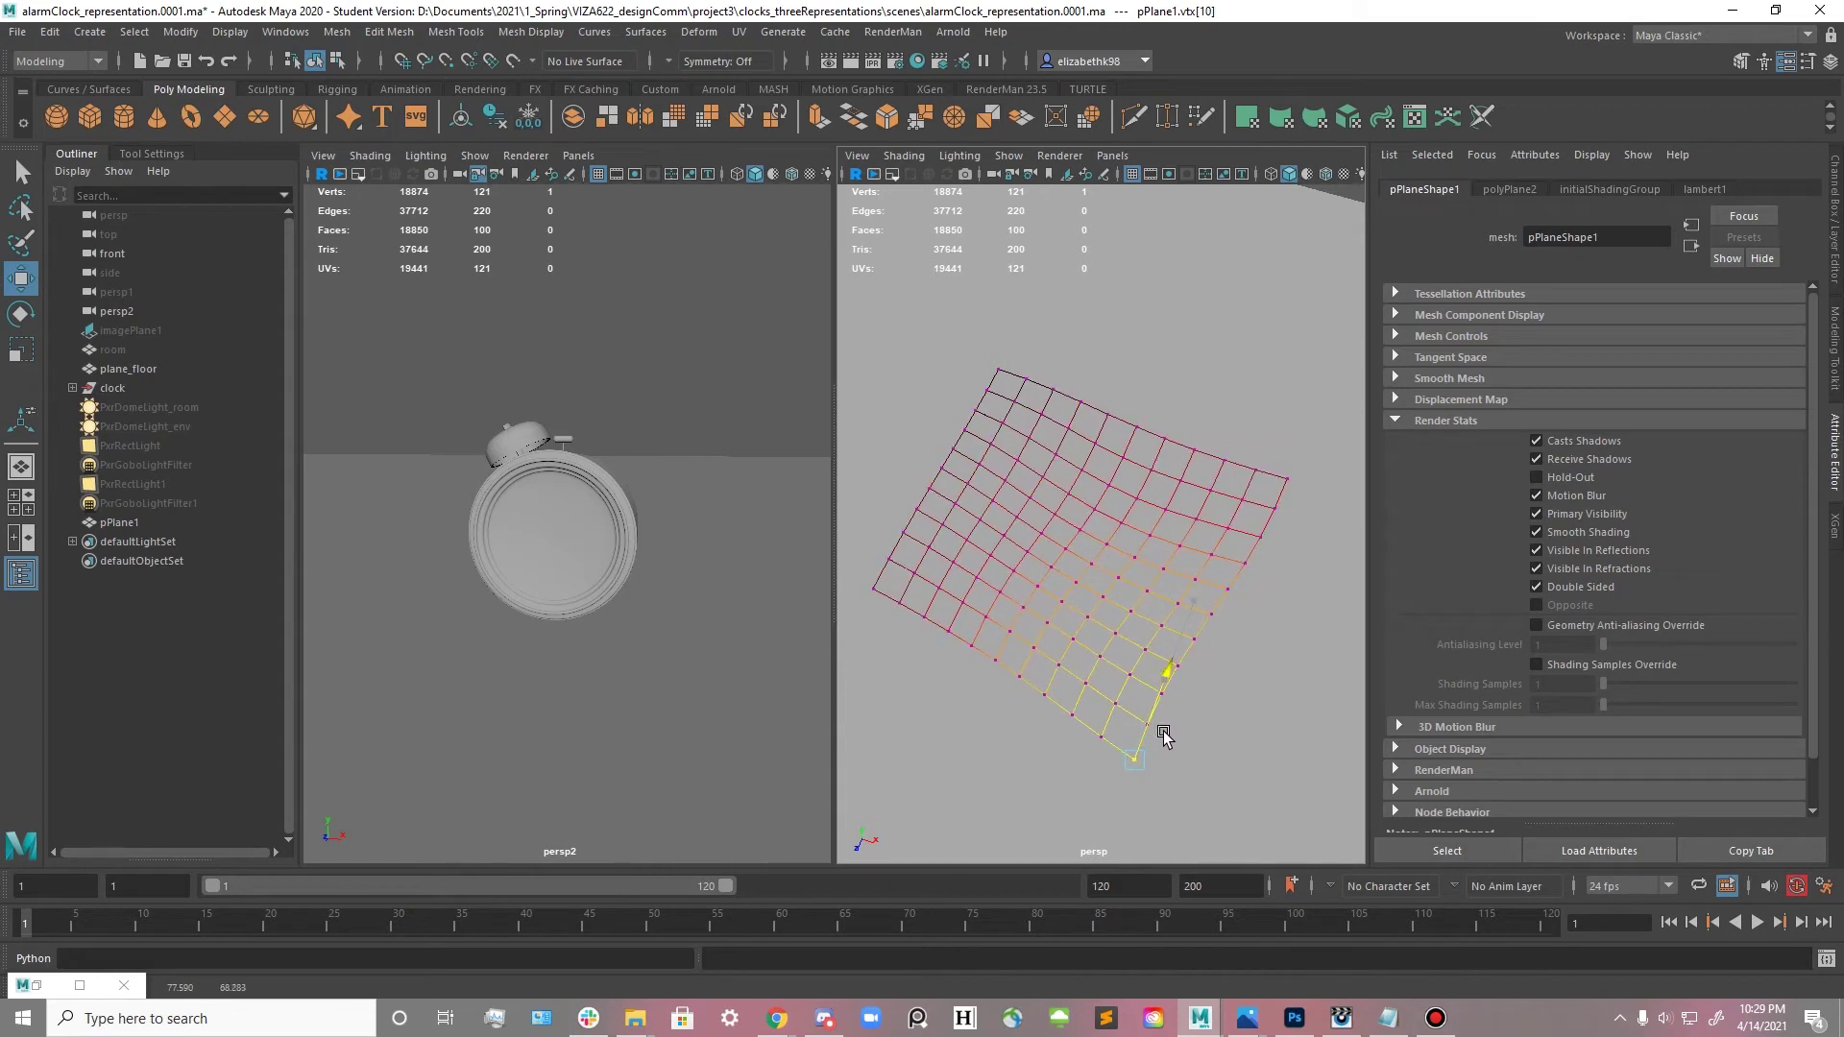
- Adjust the soft-selection falloff radius and push the stretched corner of the plane back inward
key("b")
left_click_drag(1192, 753, 900, 658)
left_click_drag(1133, 740, 1082, 589)
left_click_drag(1100, 653, 1109, 565, "alt")
left_click(1109, 566)
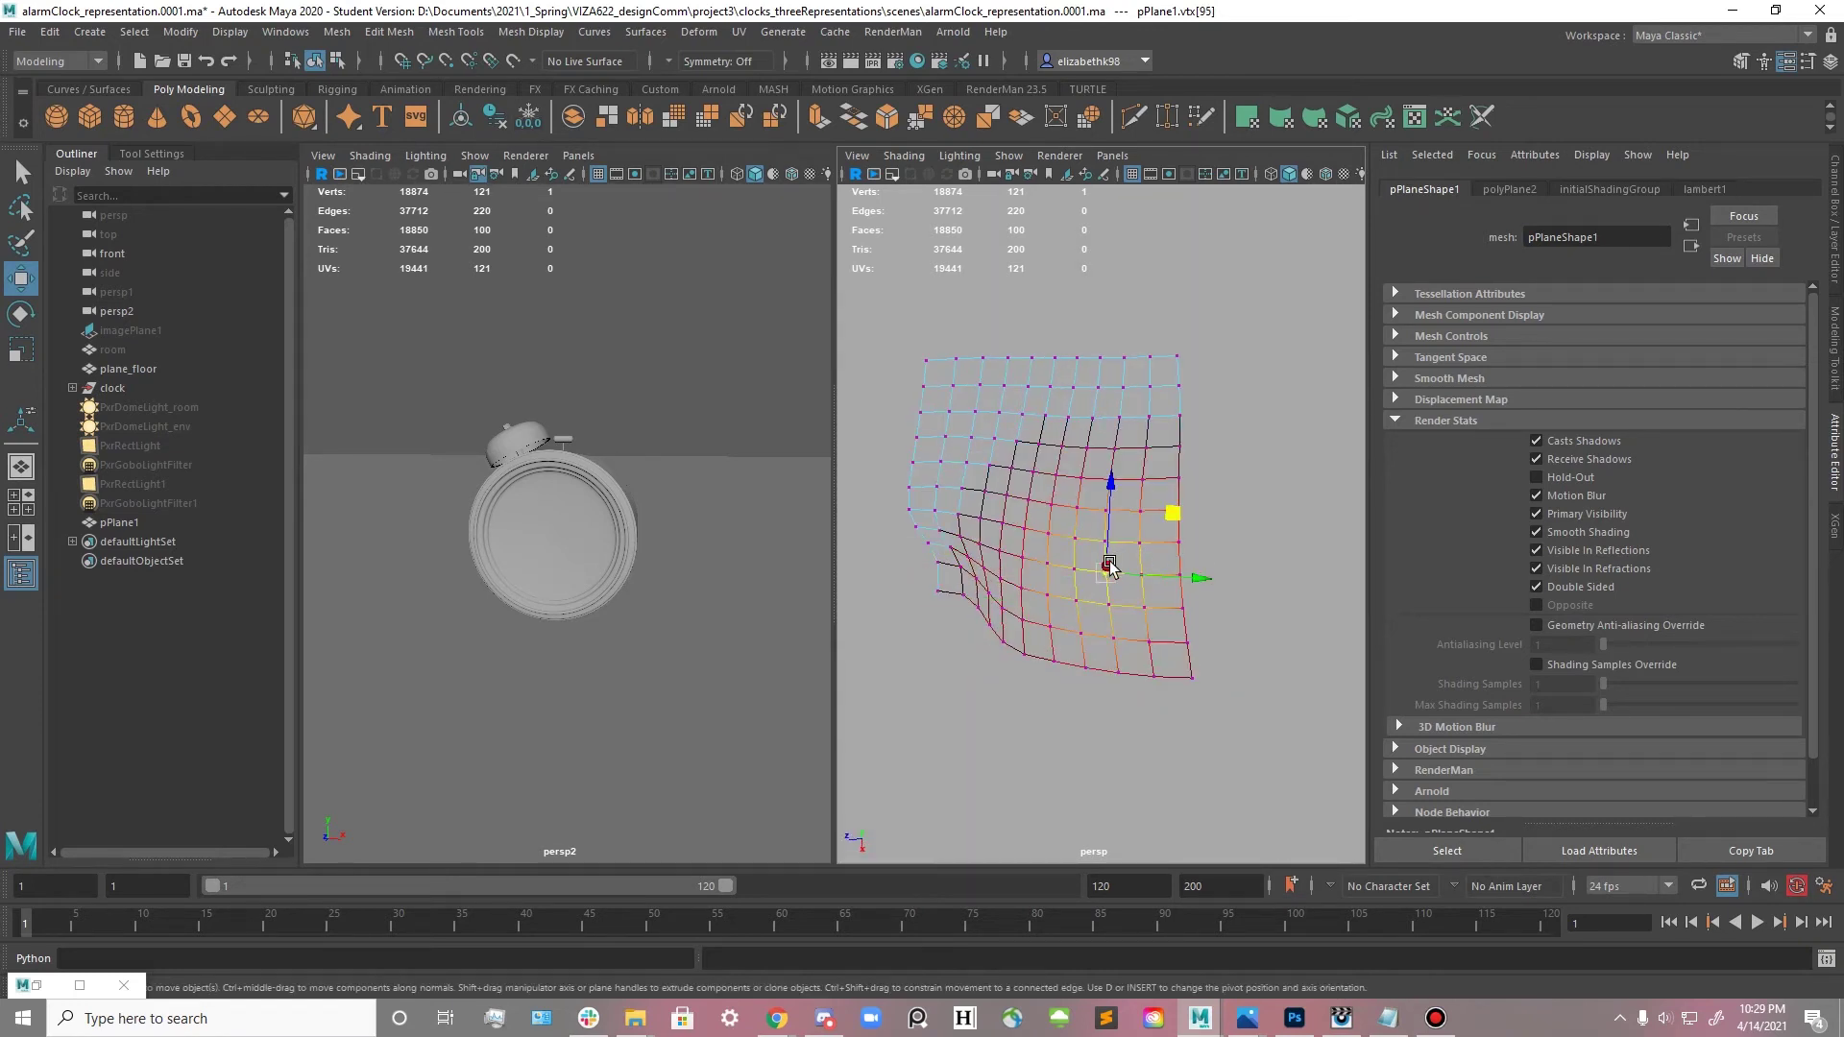
- Pull the plane's adjacent corner and the middle of that side inward to form an irregular, notched outline
left_click(1191, 676)
middle_click_drag(1120, 621, 1081, 531)
left_click(1143, 473)
middle_click_drag(1143, 474, 1040, 483)
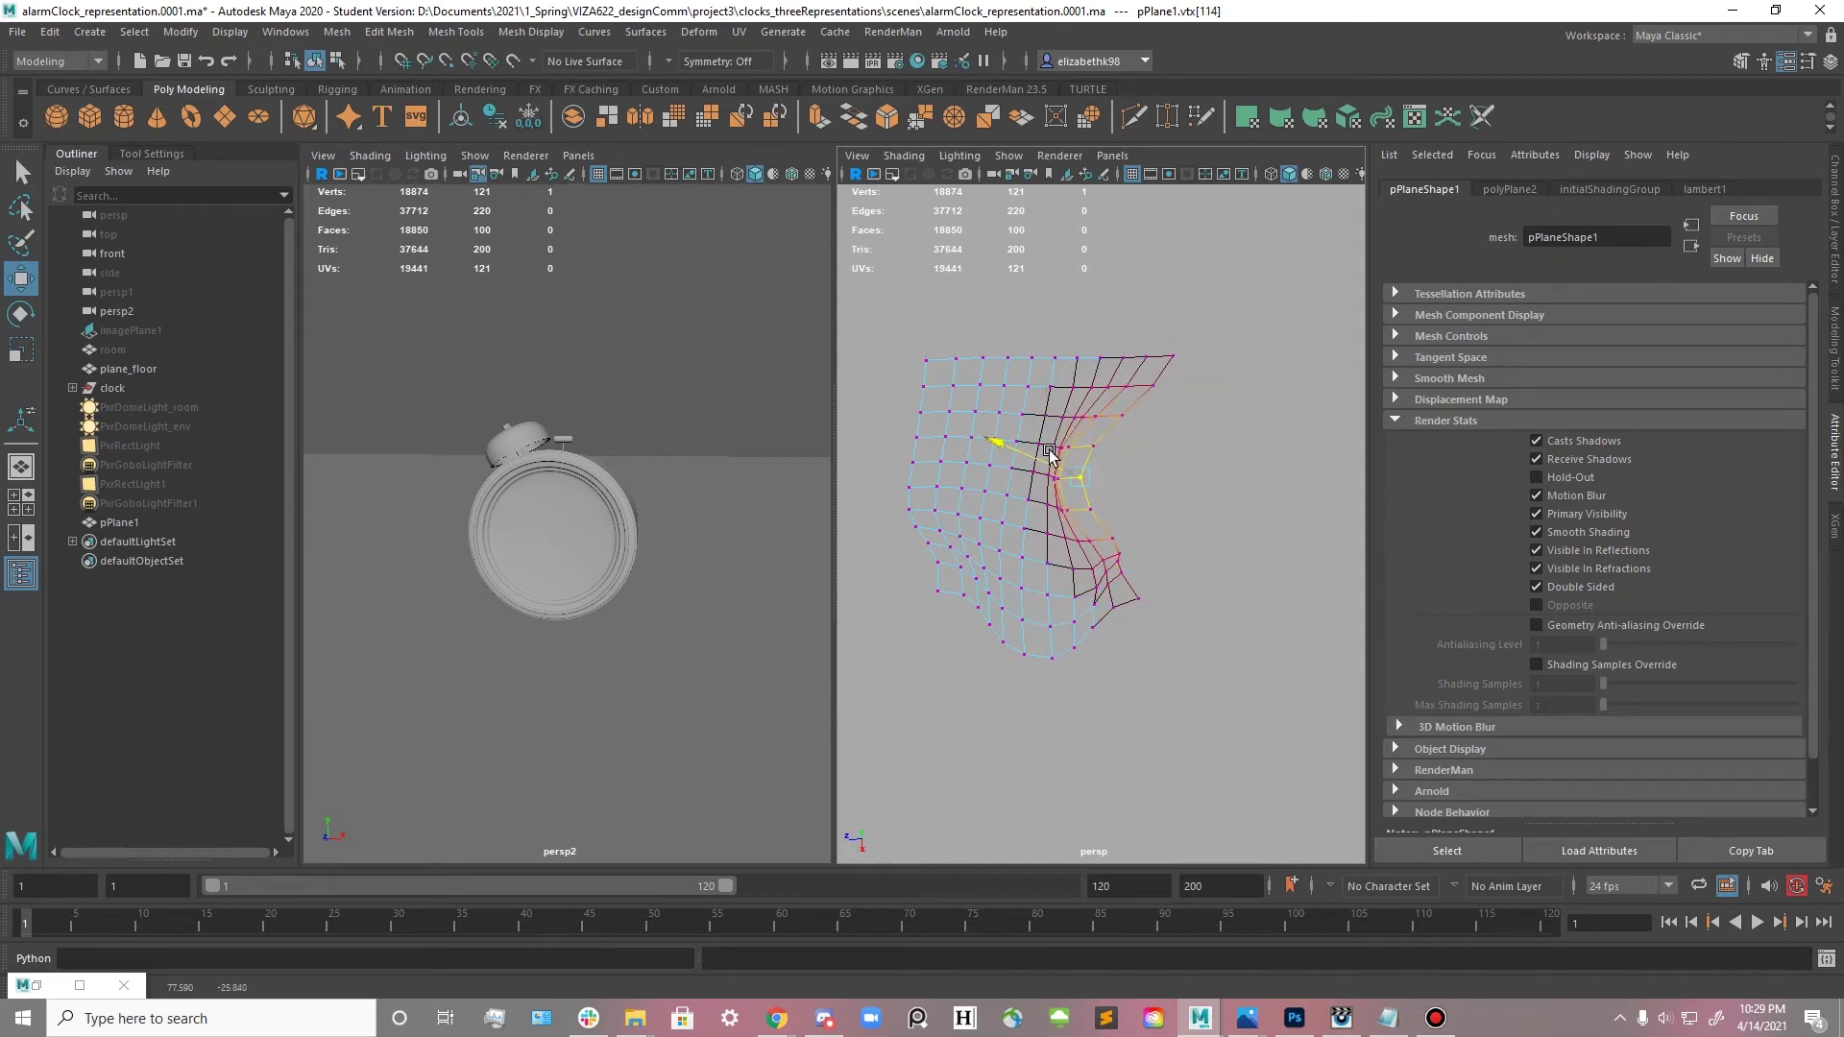
- Select a vertex on another edge of the deformed plane and pull it inward
left_click_drag(1021, 464, 1168, 438, "alt")
left_click(1271, 455)
left_click_drag(1297, 484, 917, 480, "alt")
left_click(1243, 450)
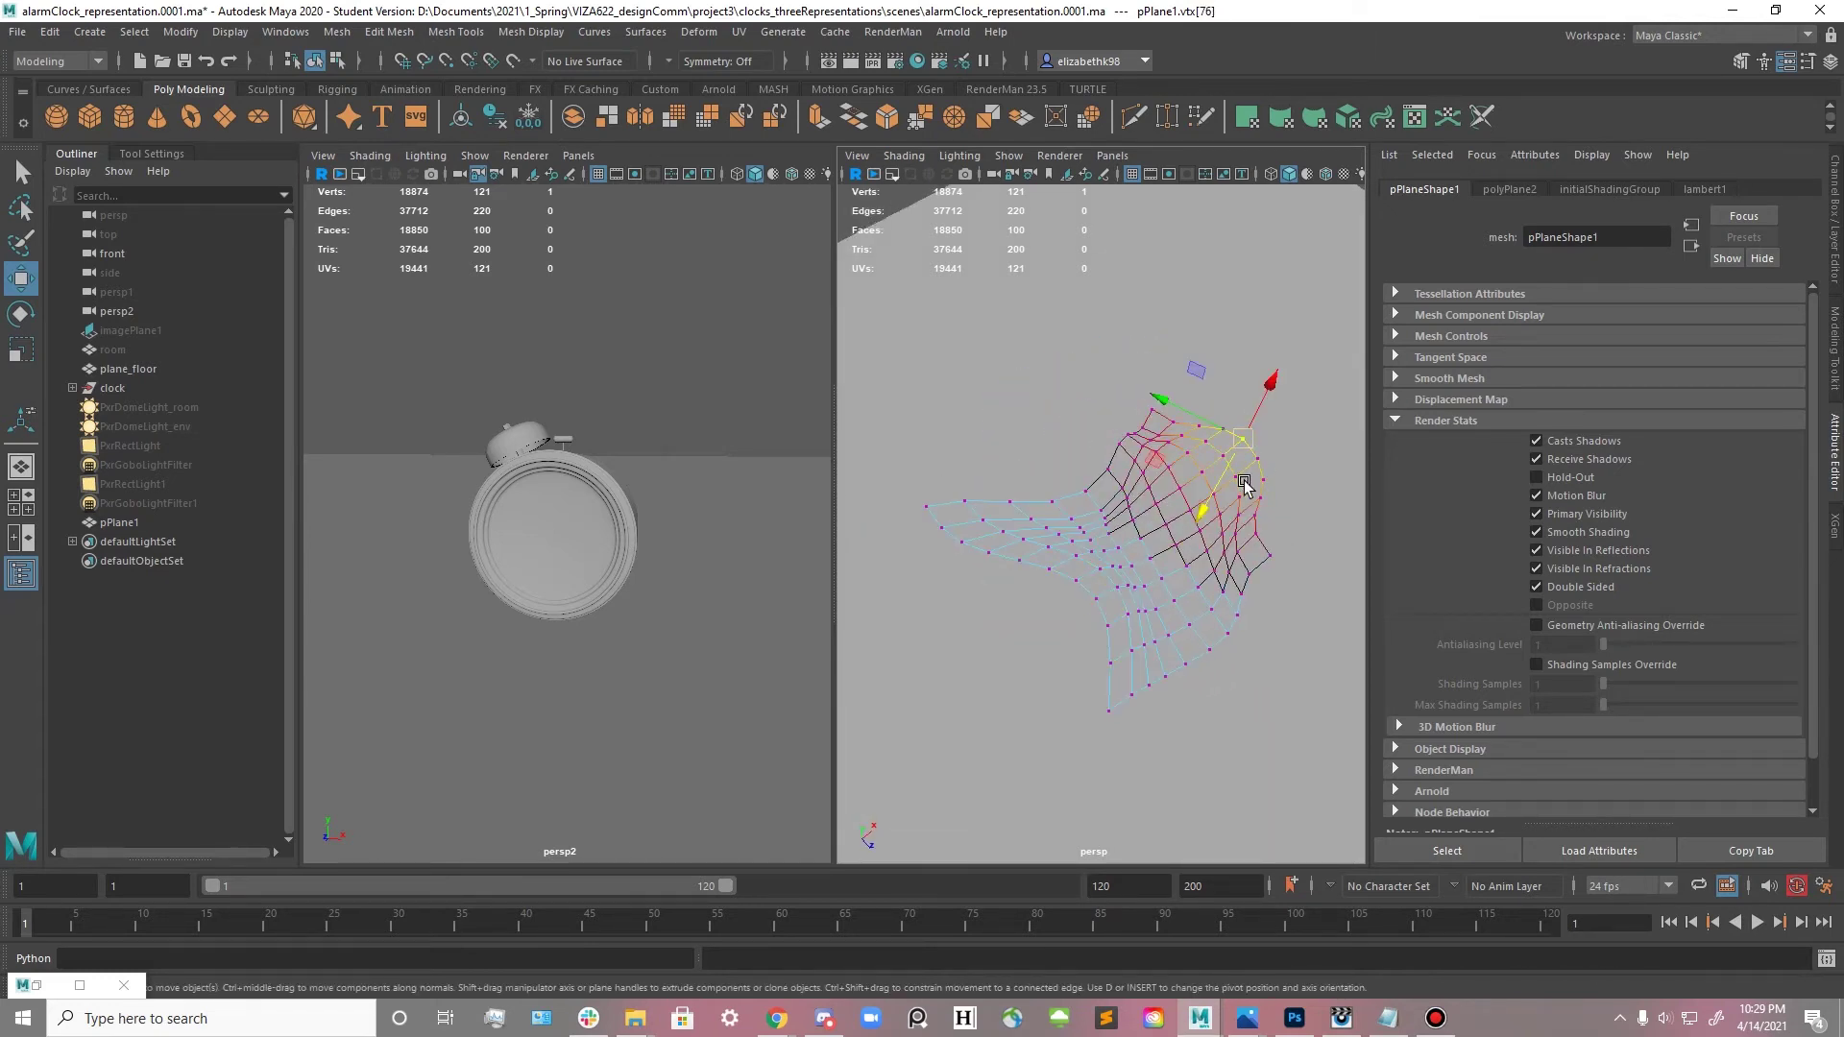
left_click_drag(1222, 483, 1140, 540)
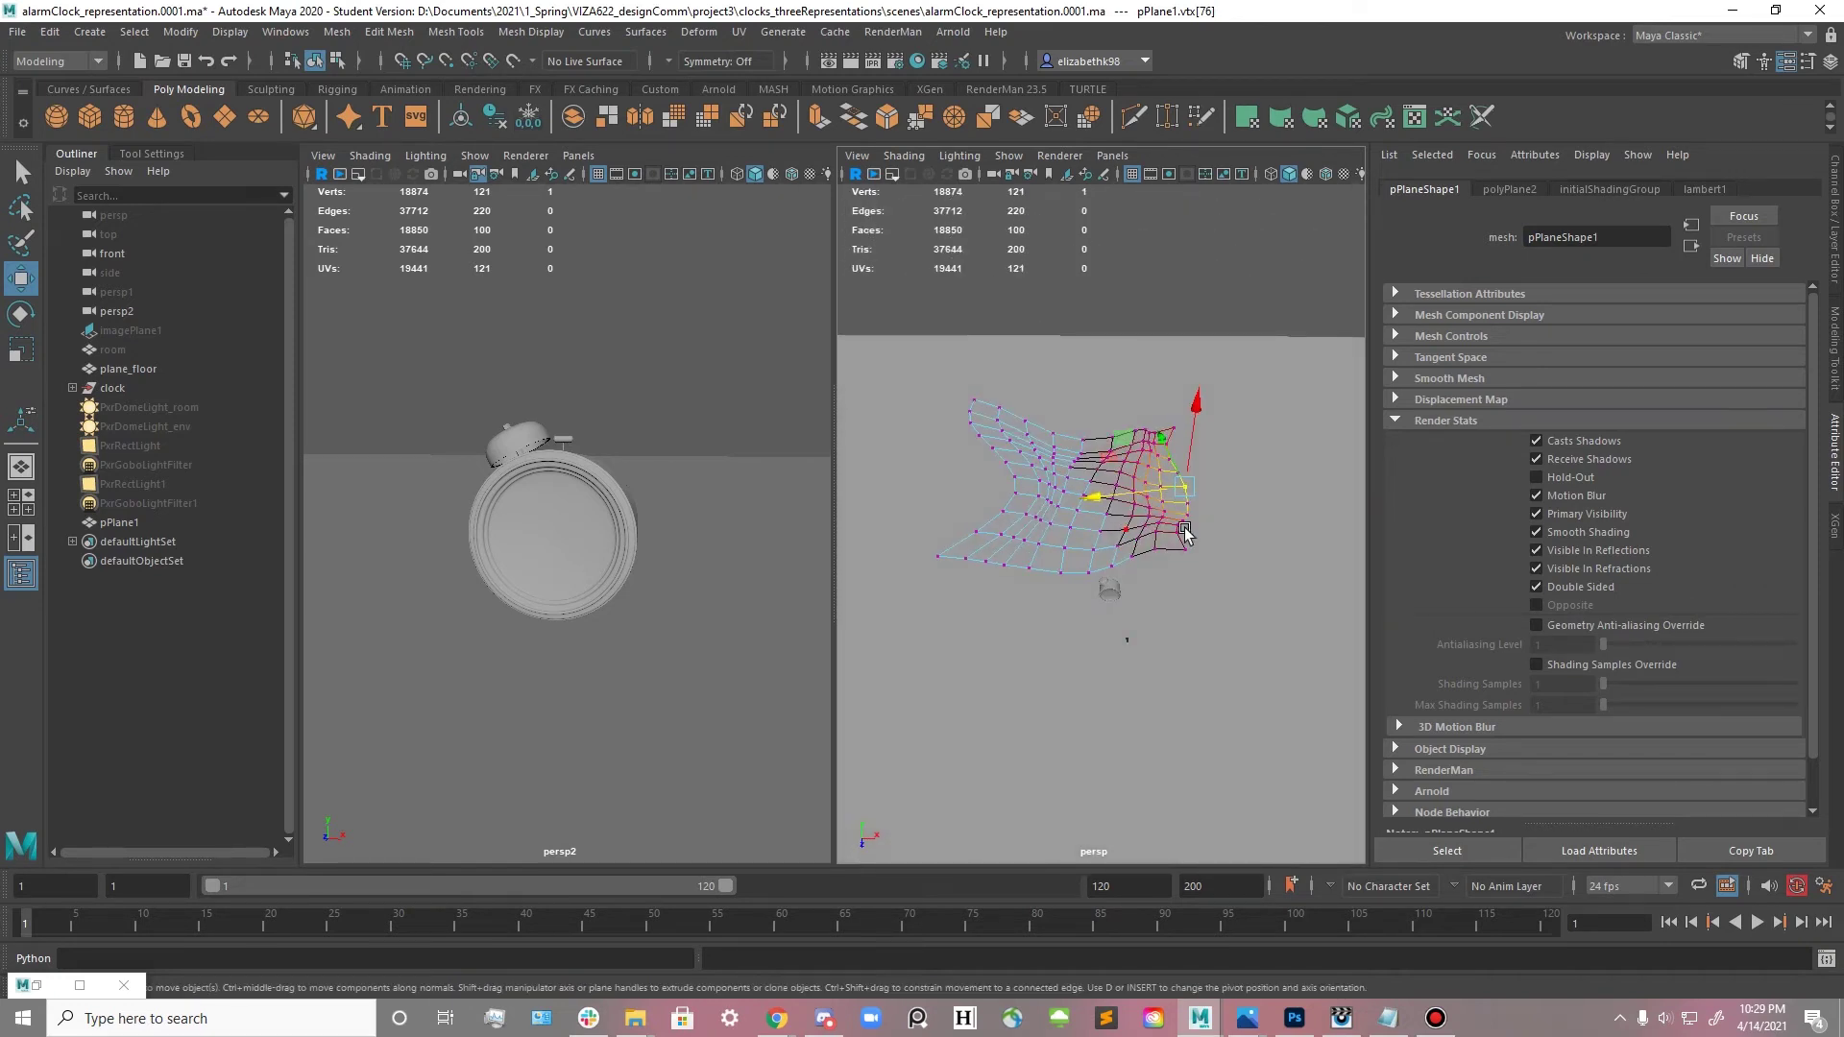
- Reshape two more vertices along the plane's edge and return the plane to object mode
left_click(1189, 555)
left_click_drag(1142, 577, 1174, 563)
left_click(1195, 487)
left_click_drag(1165, 495, 1122, 499)
mouse_move(1205, 551)
left_mouse_down("alt")
mouse_move(1041, 571)
mouse_move(1224, 554)
mouse_move(1144, 399)
mouse_move(1185, 535)
mouse_move(1128, 593)
mouse_move(1220, 567)
left_mouse_up("alt")
right_click_drag(1045, 515, 1133, 411)
left_click_drag(1133, 567, 1234, 533, "alt")
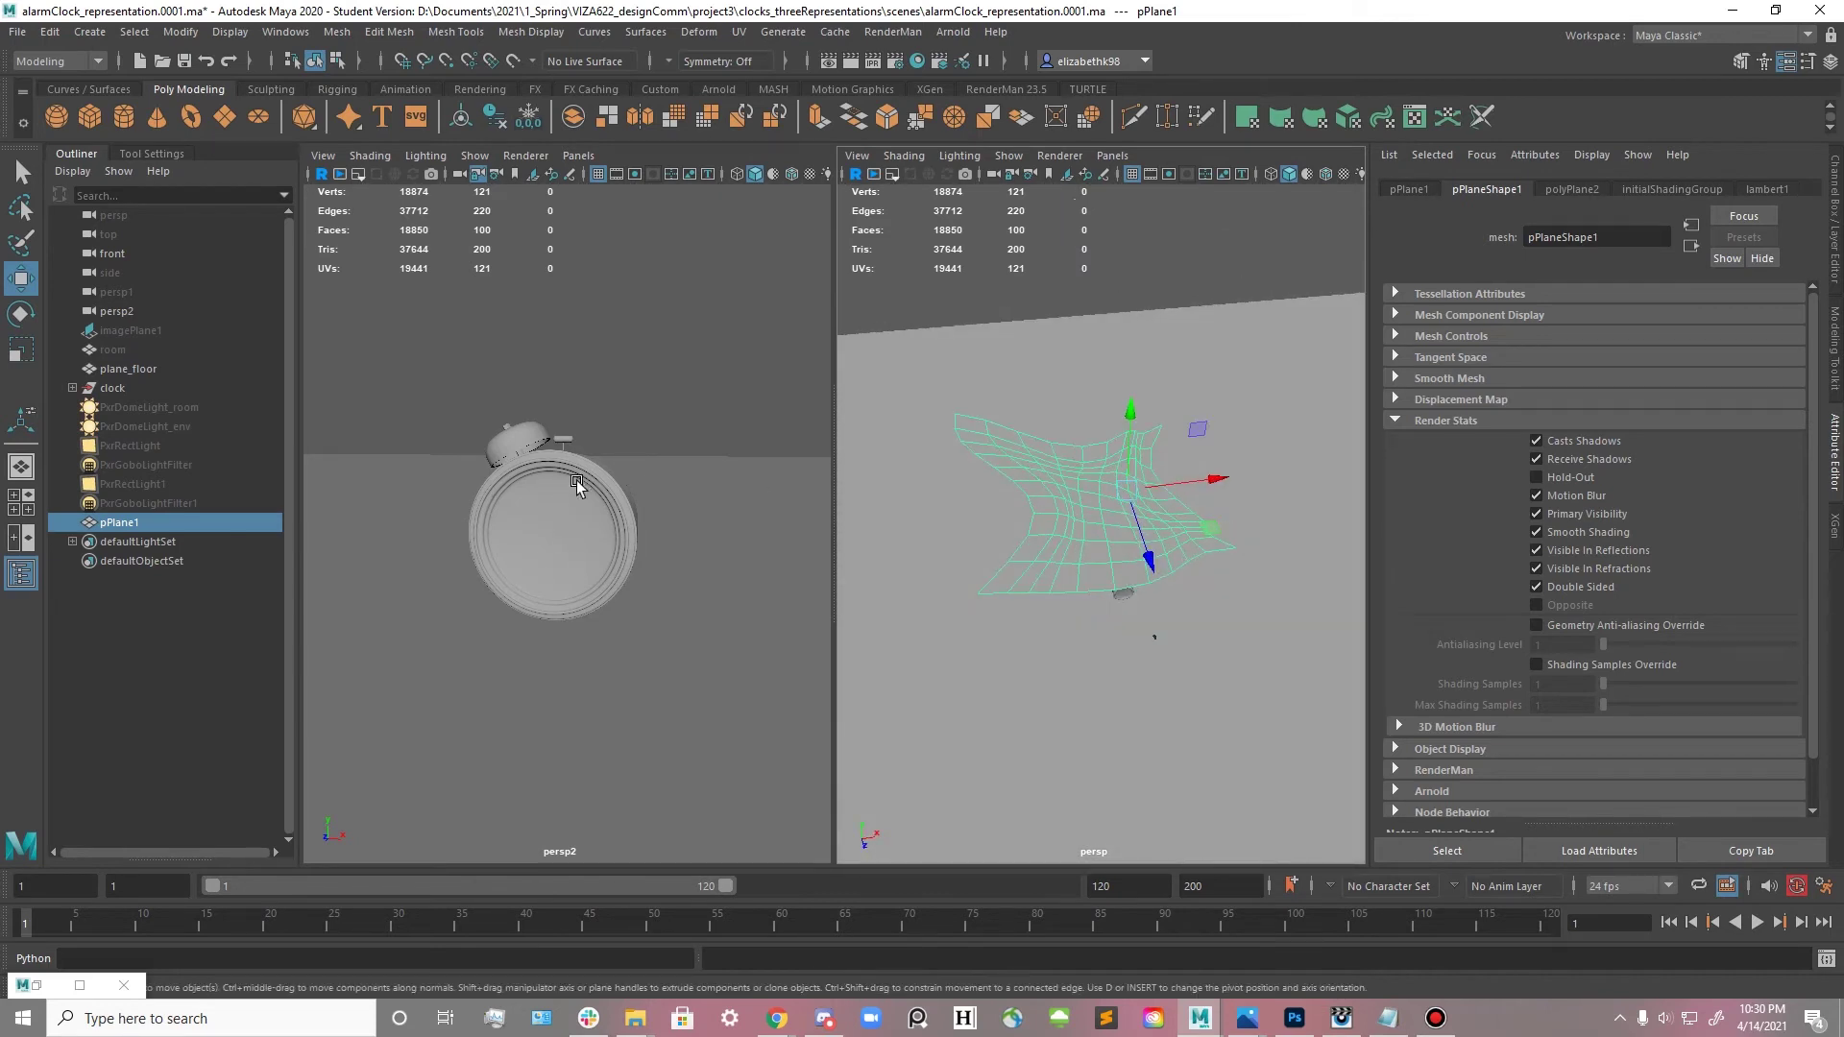
- Unhide PxrDomeLight_env, delete it, and undo the deletion
left_click(116, 369)
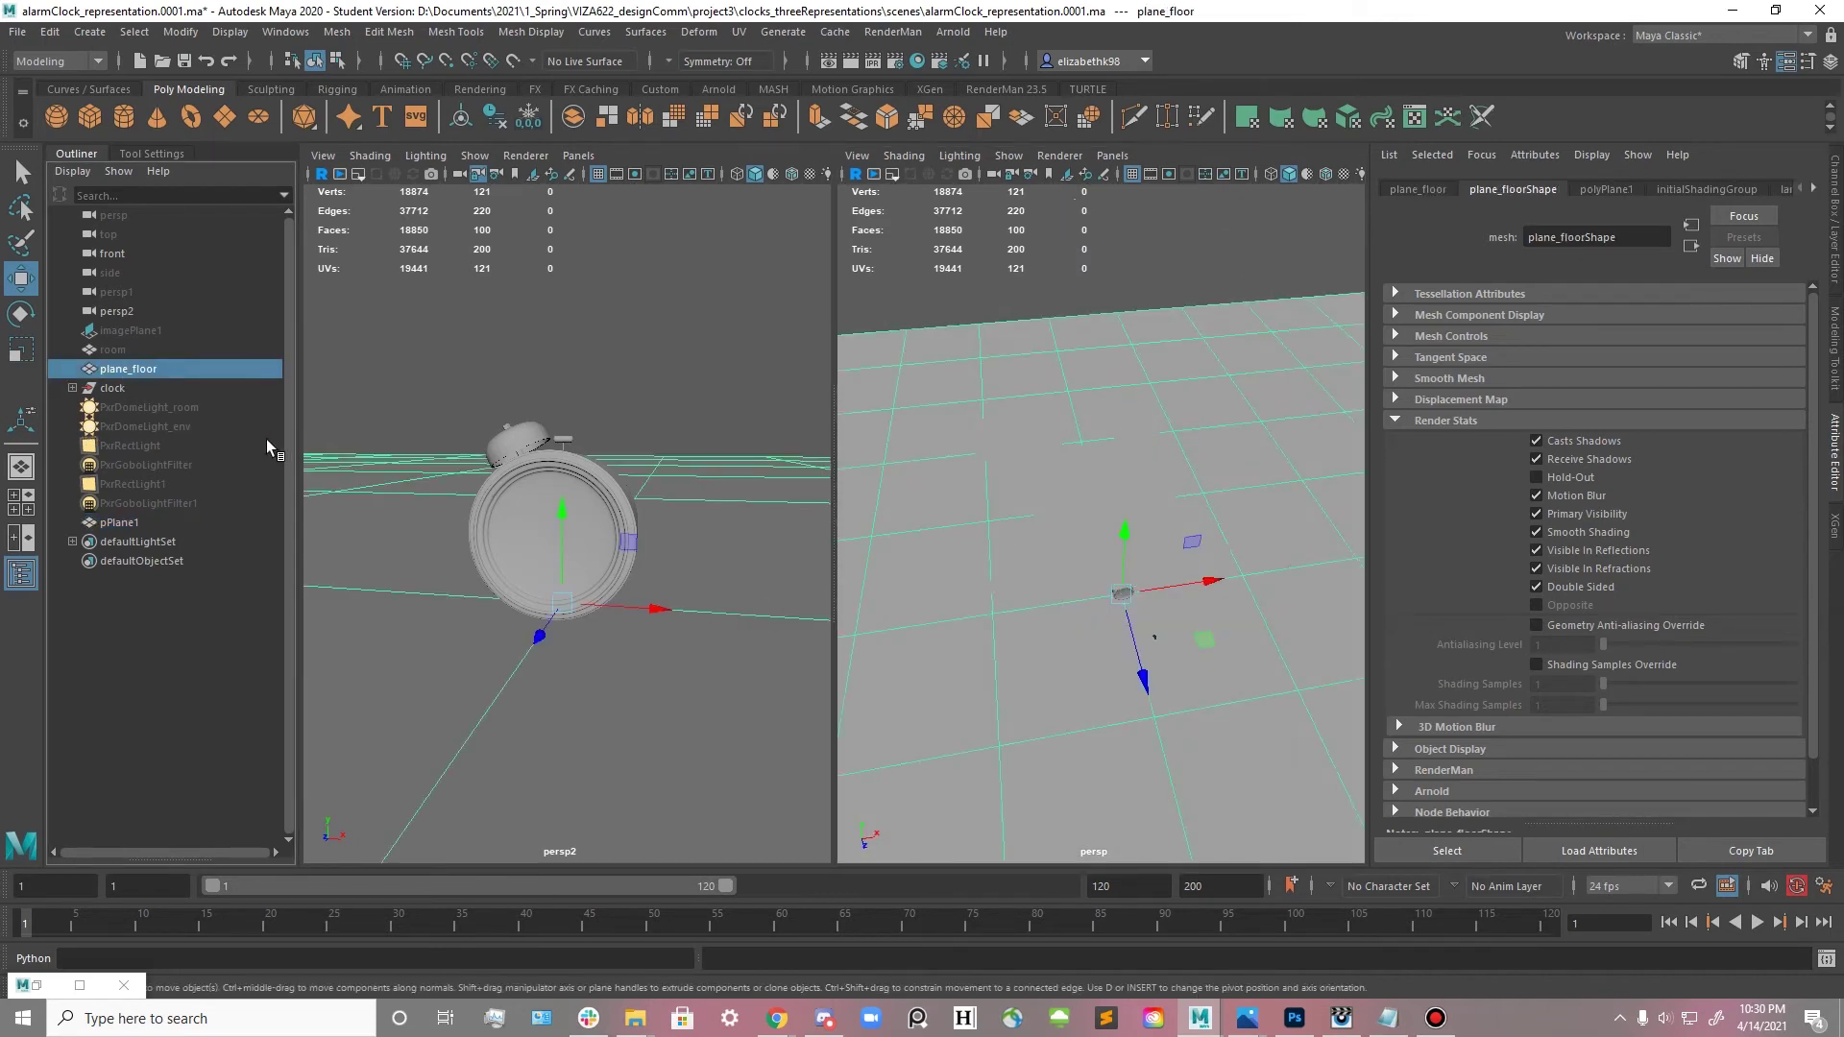
left_click(152, 428)
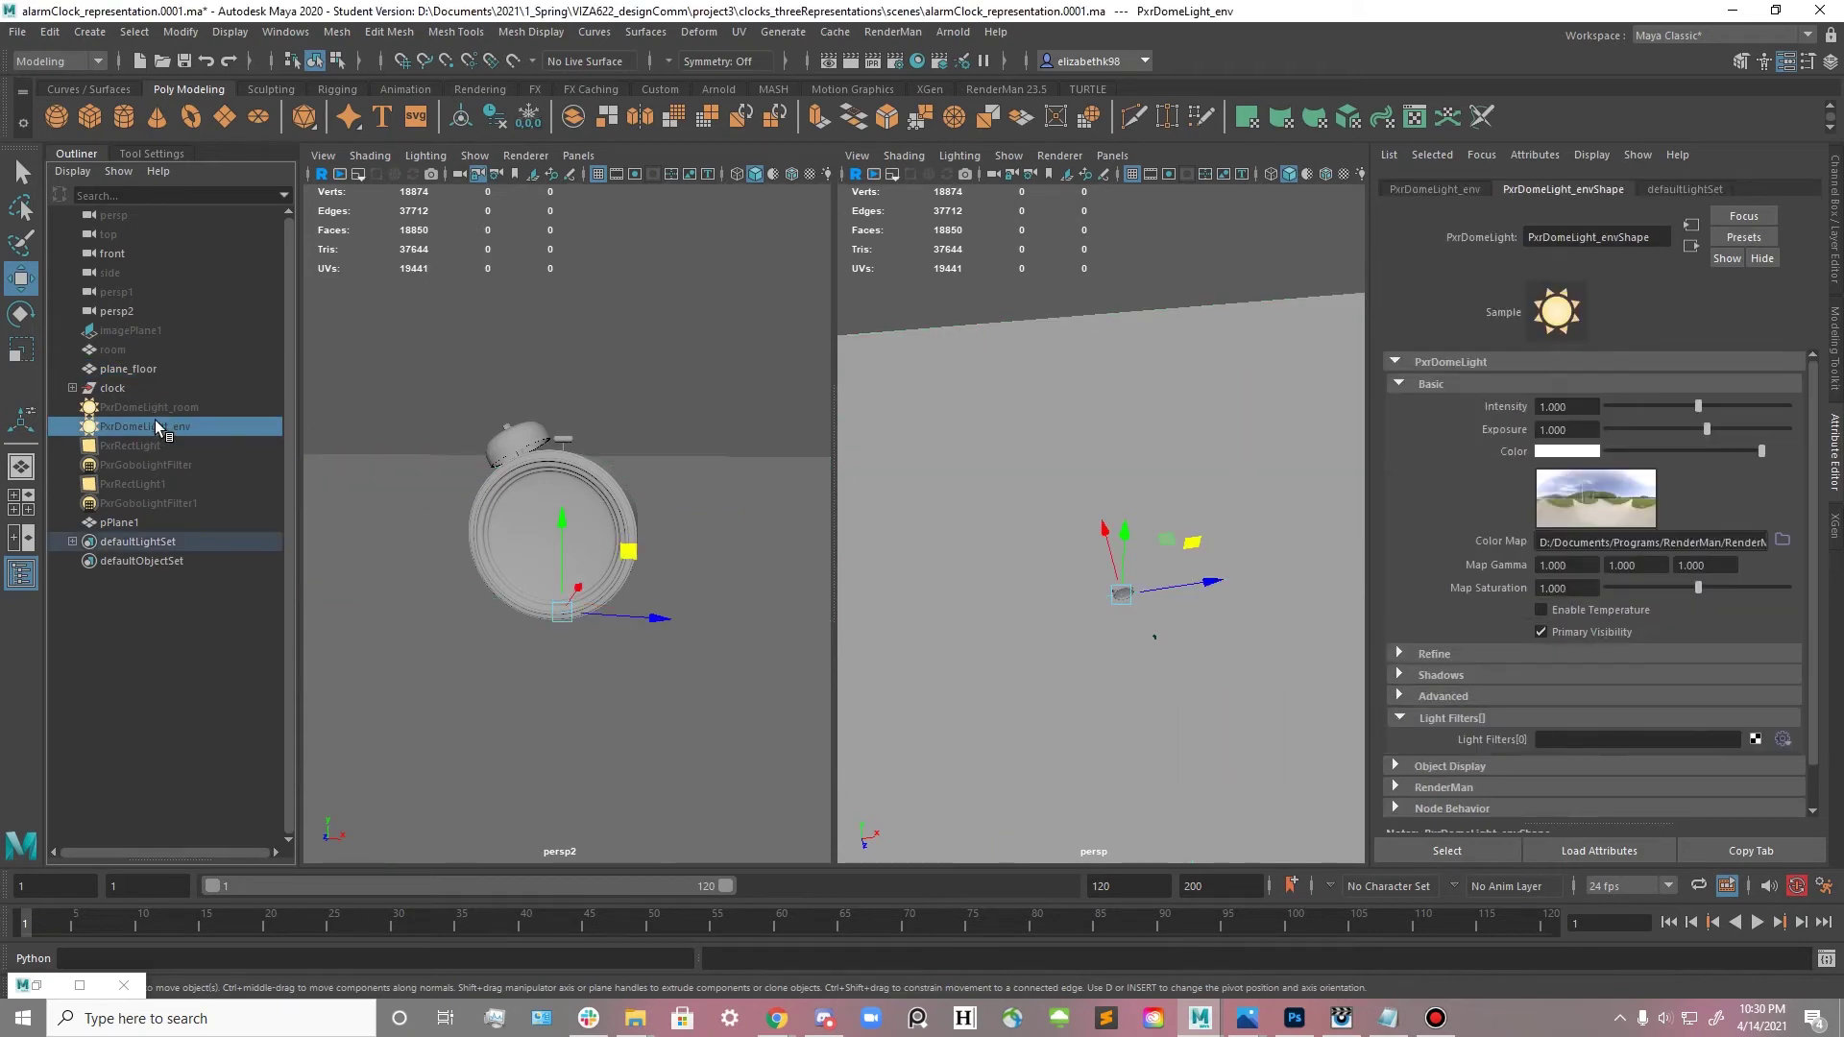
key("h")
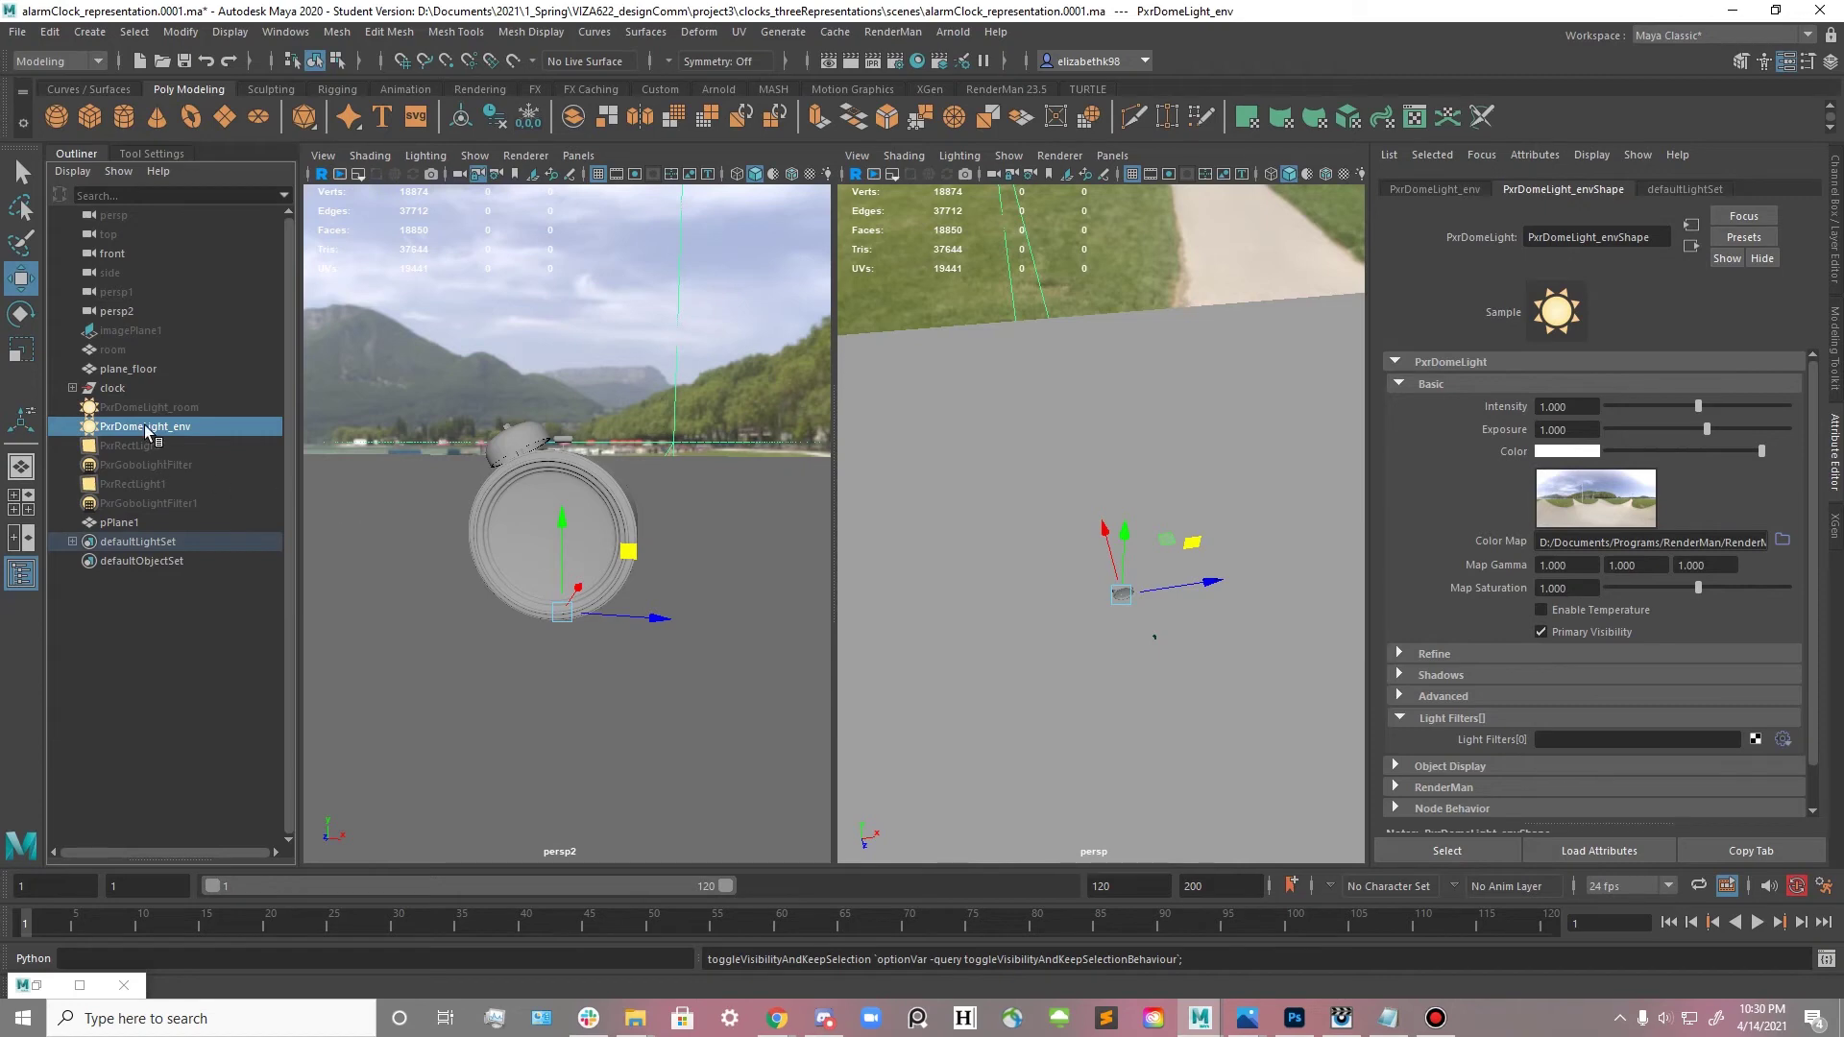
key("Delete")
key("ctrl+z")
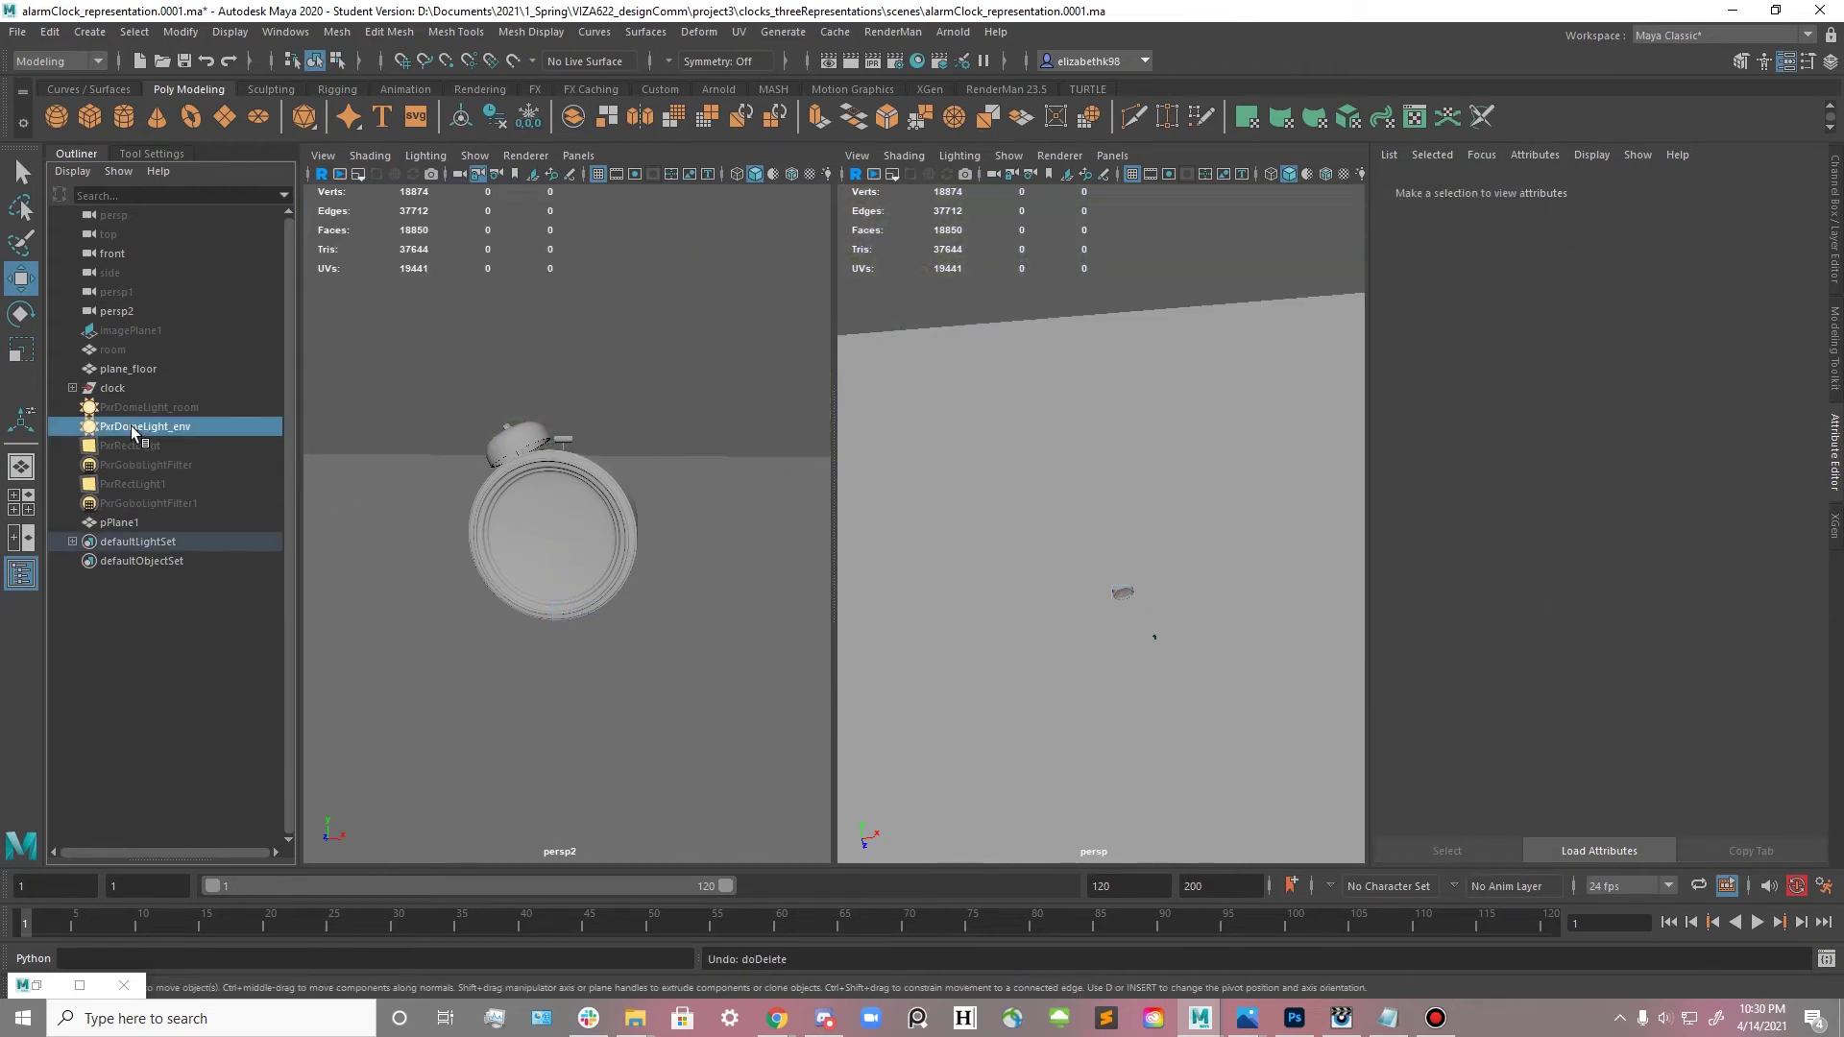
- Copy PxrDomeLight_env's Rotate Y value from its channels and delete the light
left_click(1835, 234)
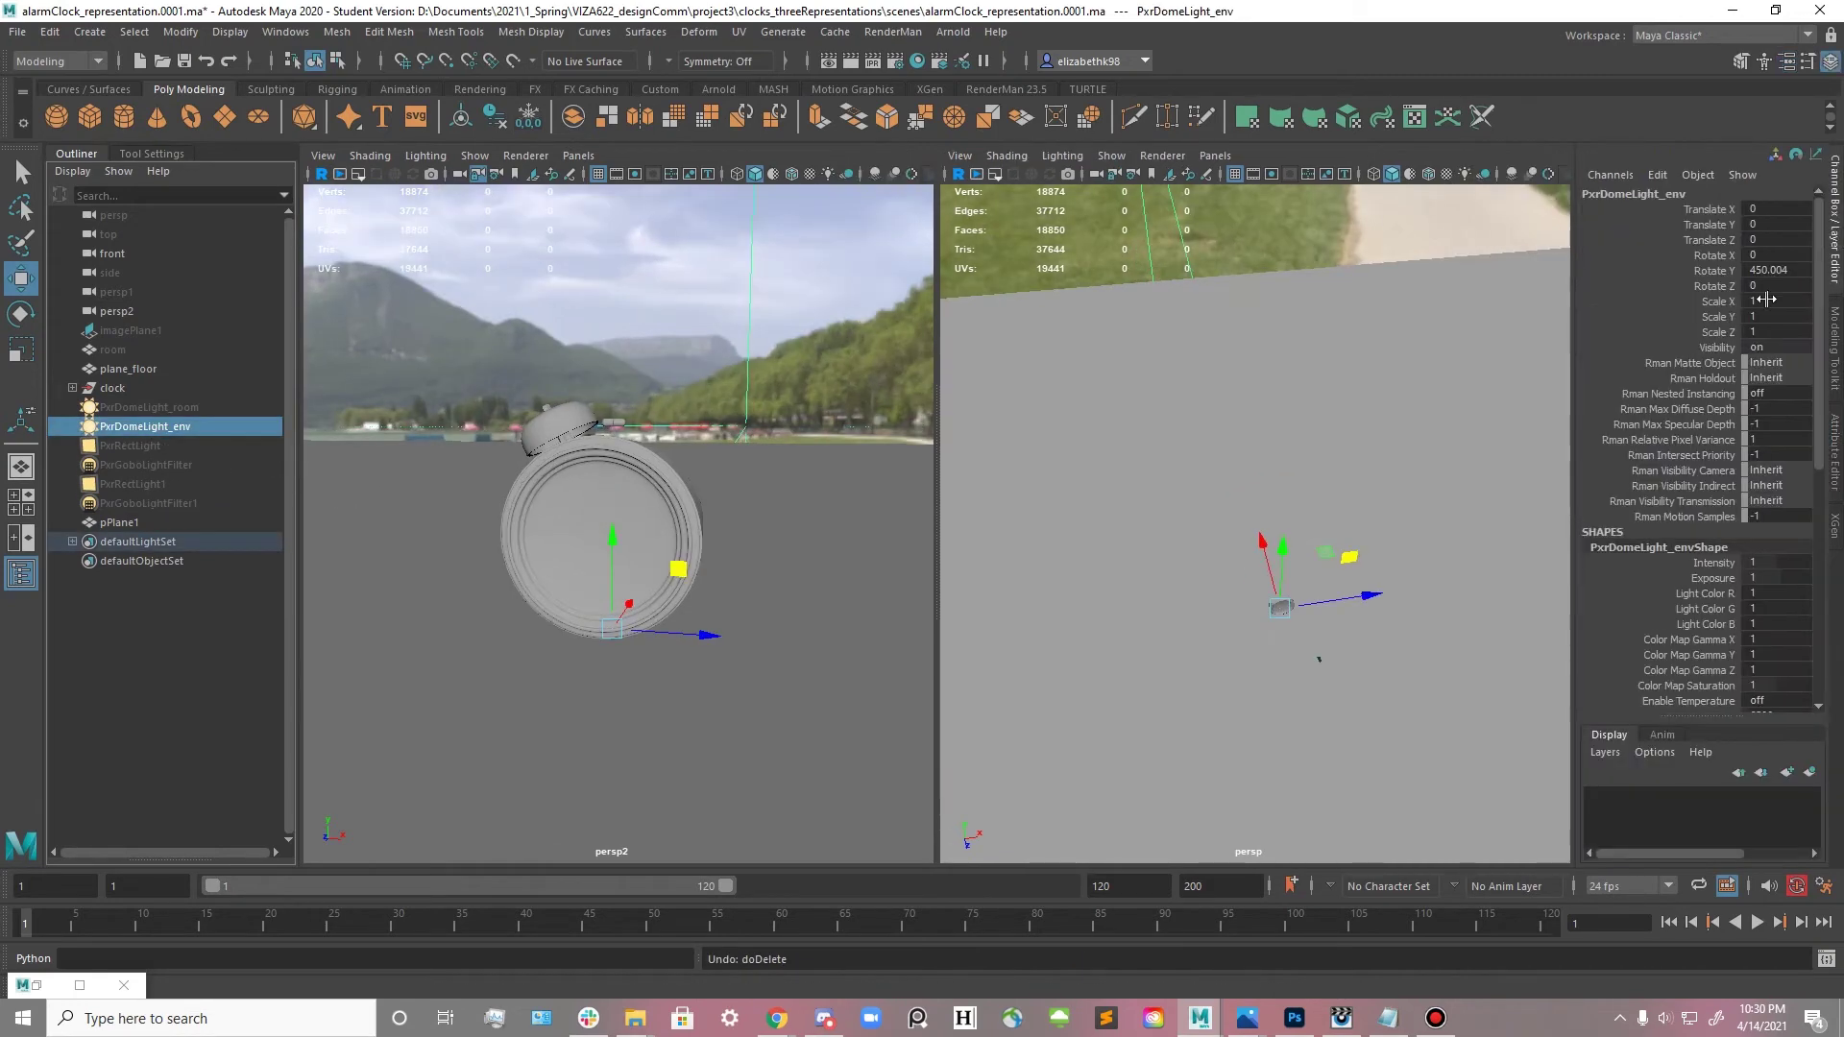
left_click(1798, 270)
left_click(171, 422)
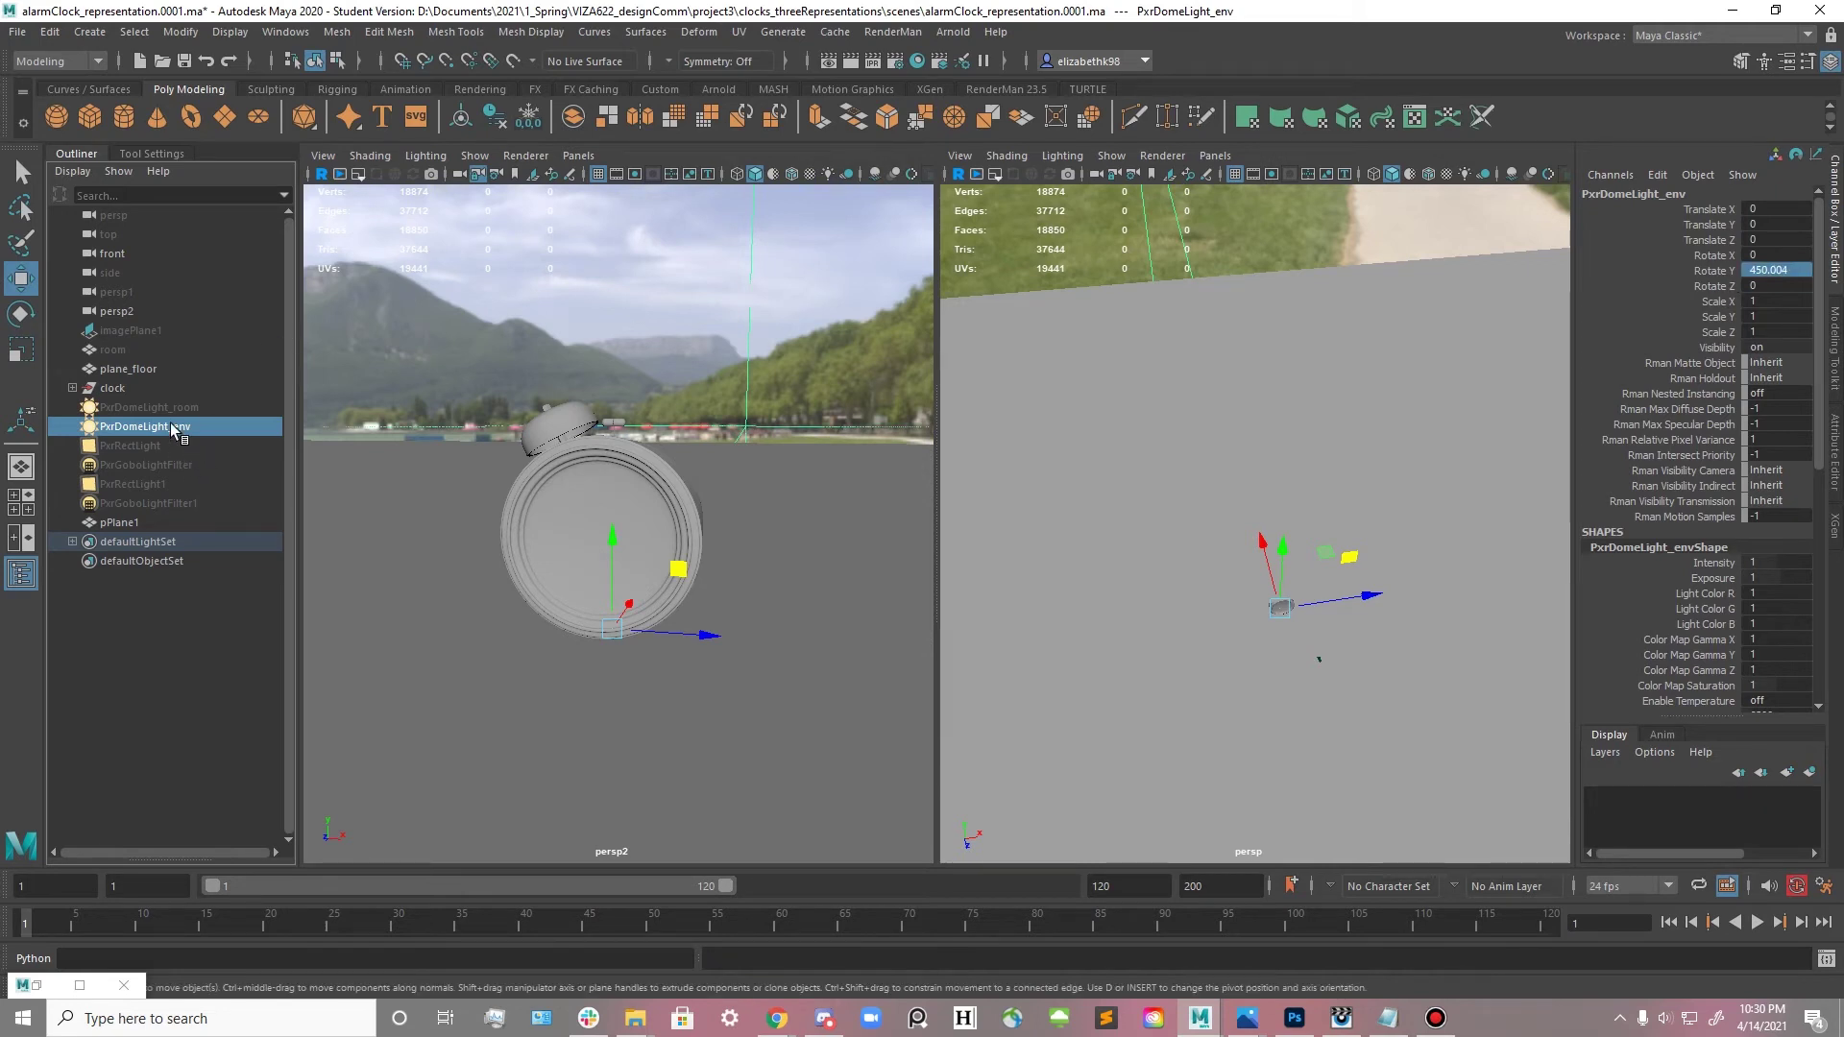
key("Delete")
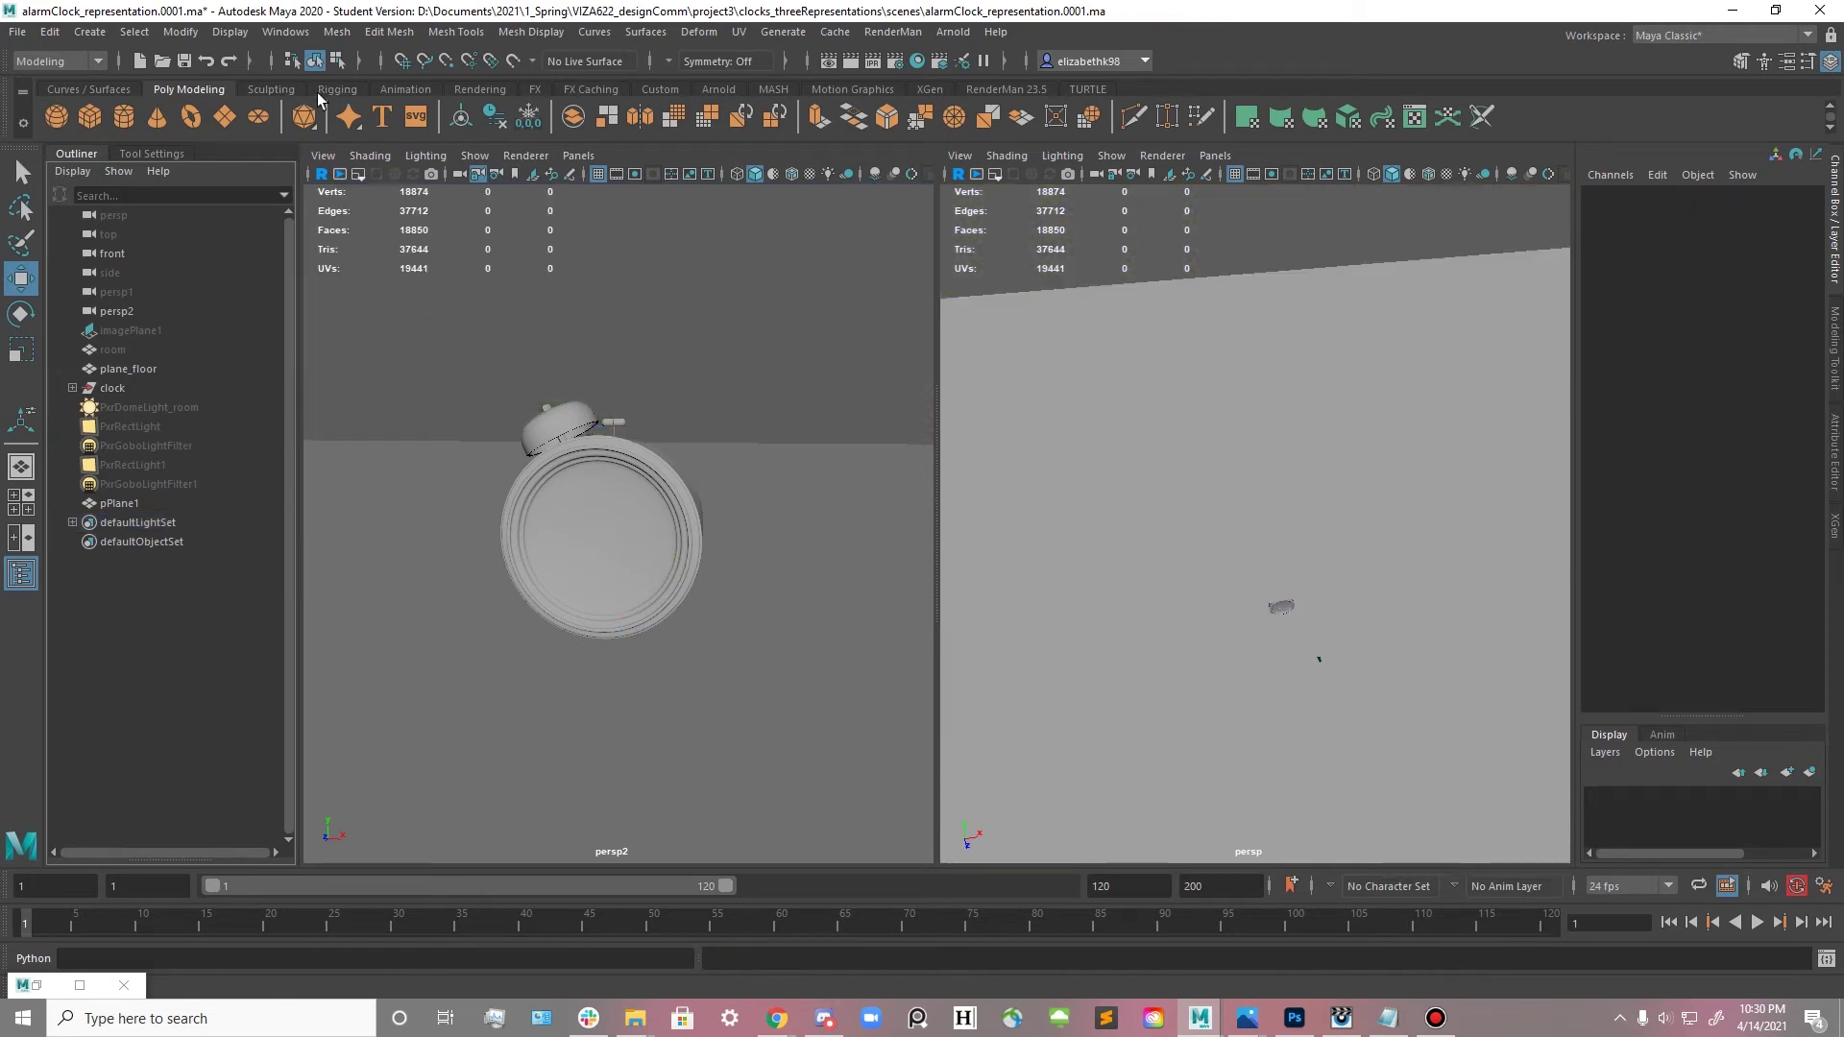
- Create a new PxrDomeLight and set its Rotate Y to 450.004
left_click(999, 89)
left_click(316, 116)
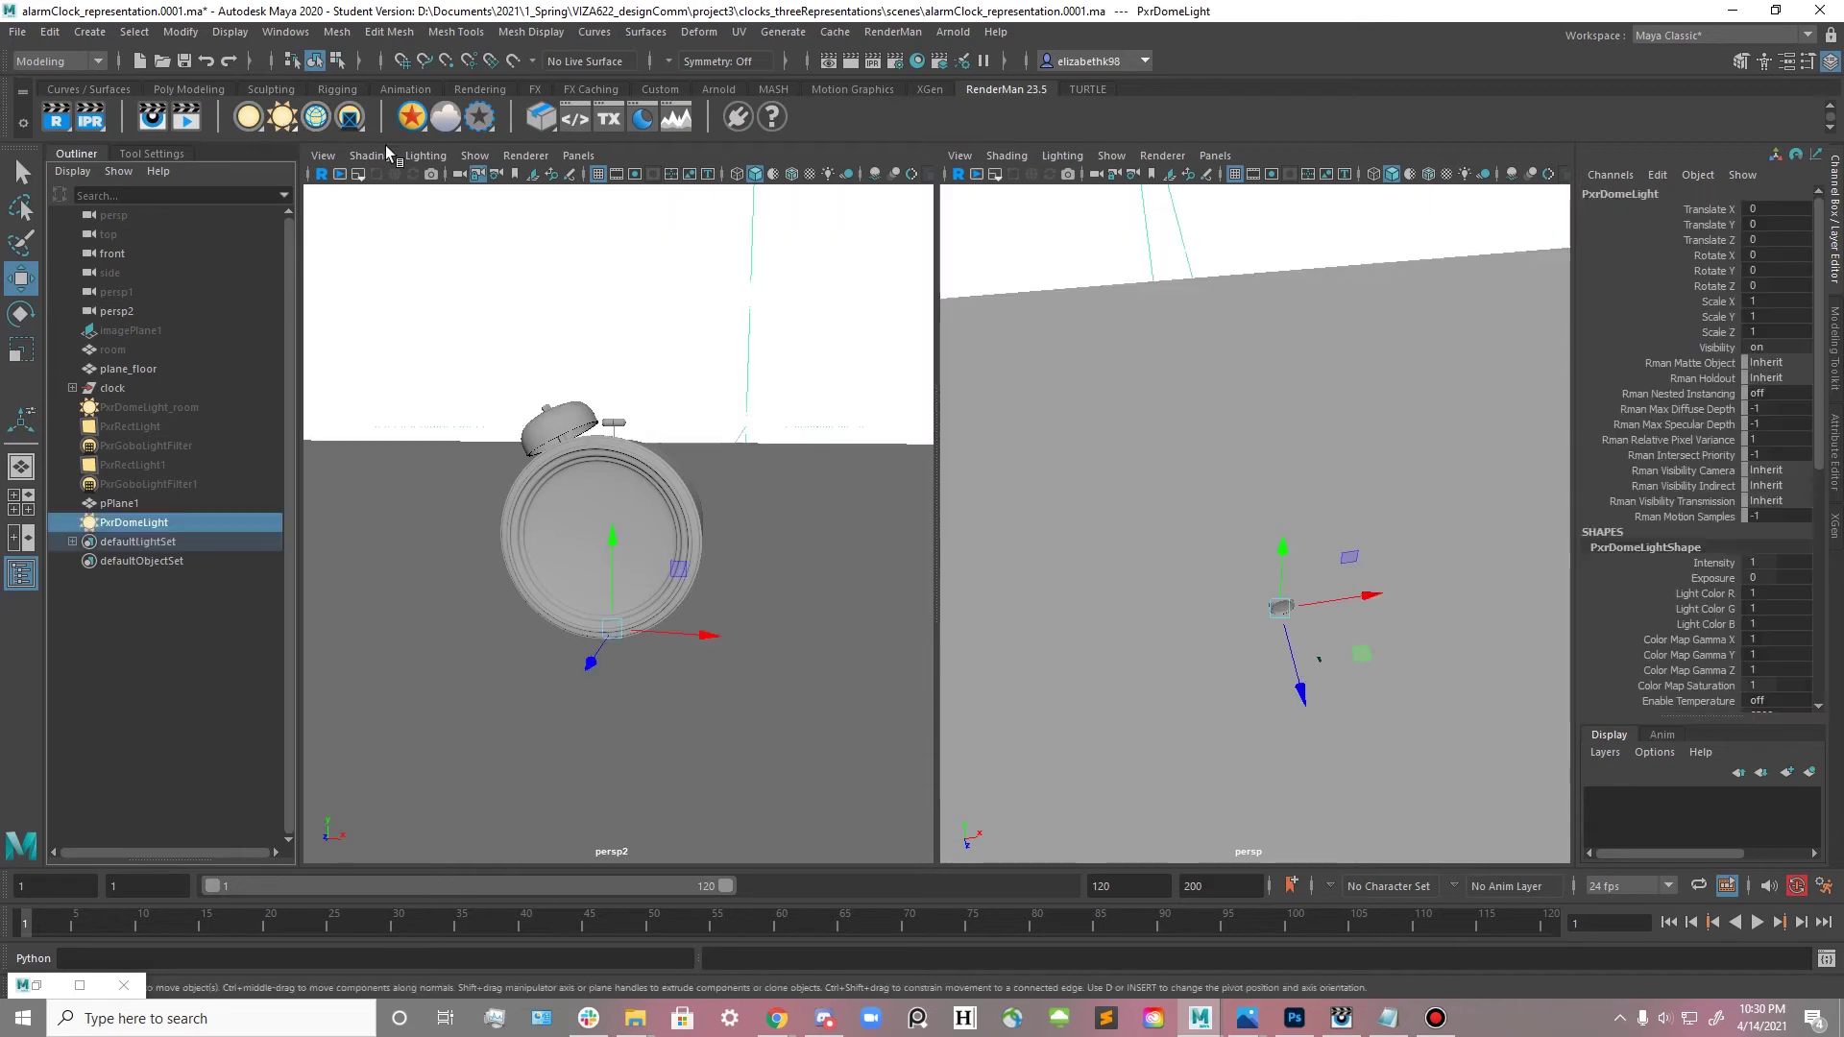
double_click(1756, 271)
type("450.004")
key("Return")
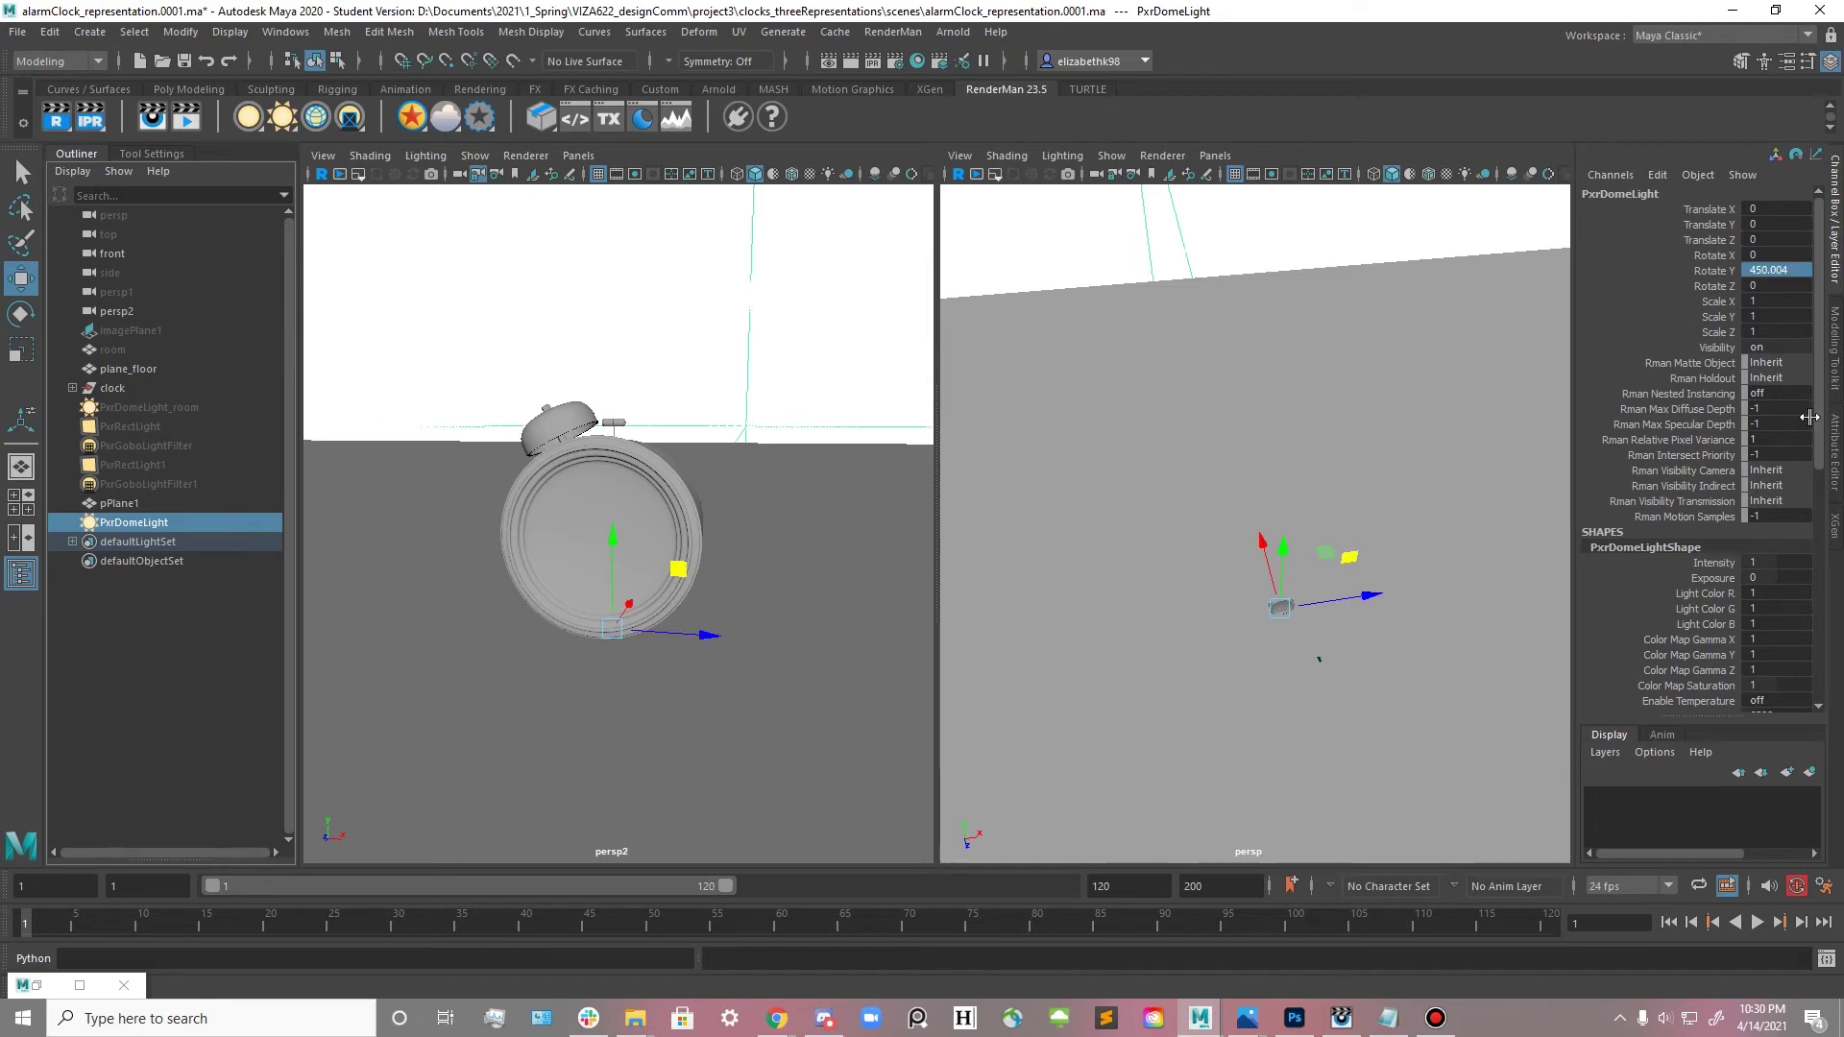
- Import the Annecy outdoor environment preset for the new PxrDomeLight and set its exposure to 1
left_click(640, 119)
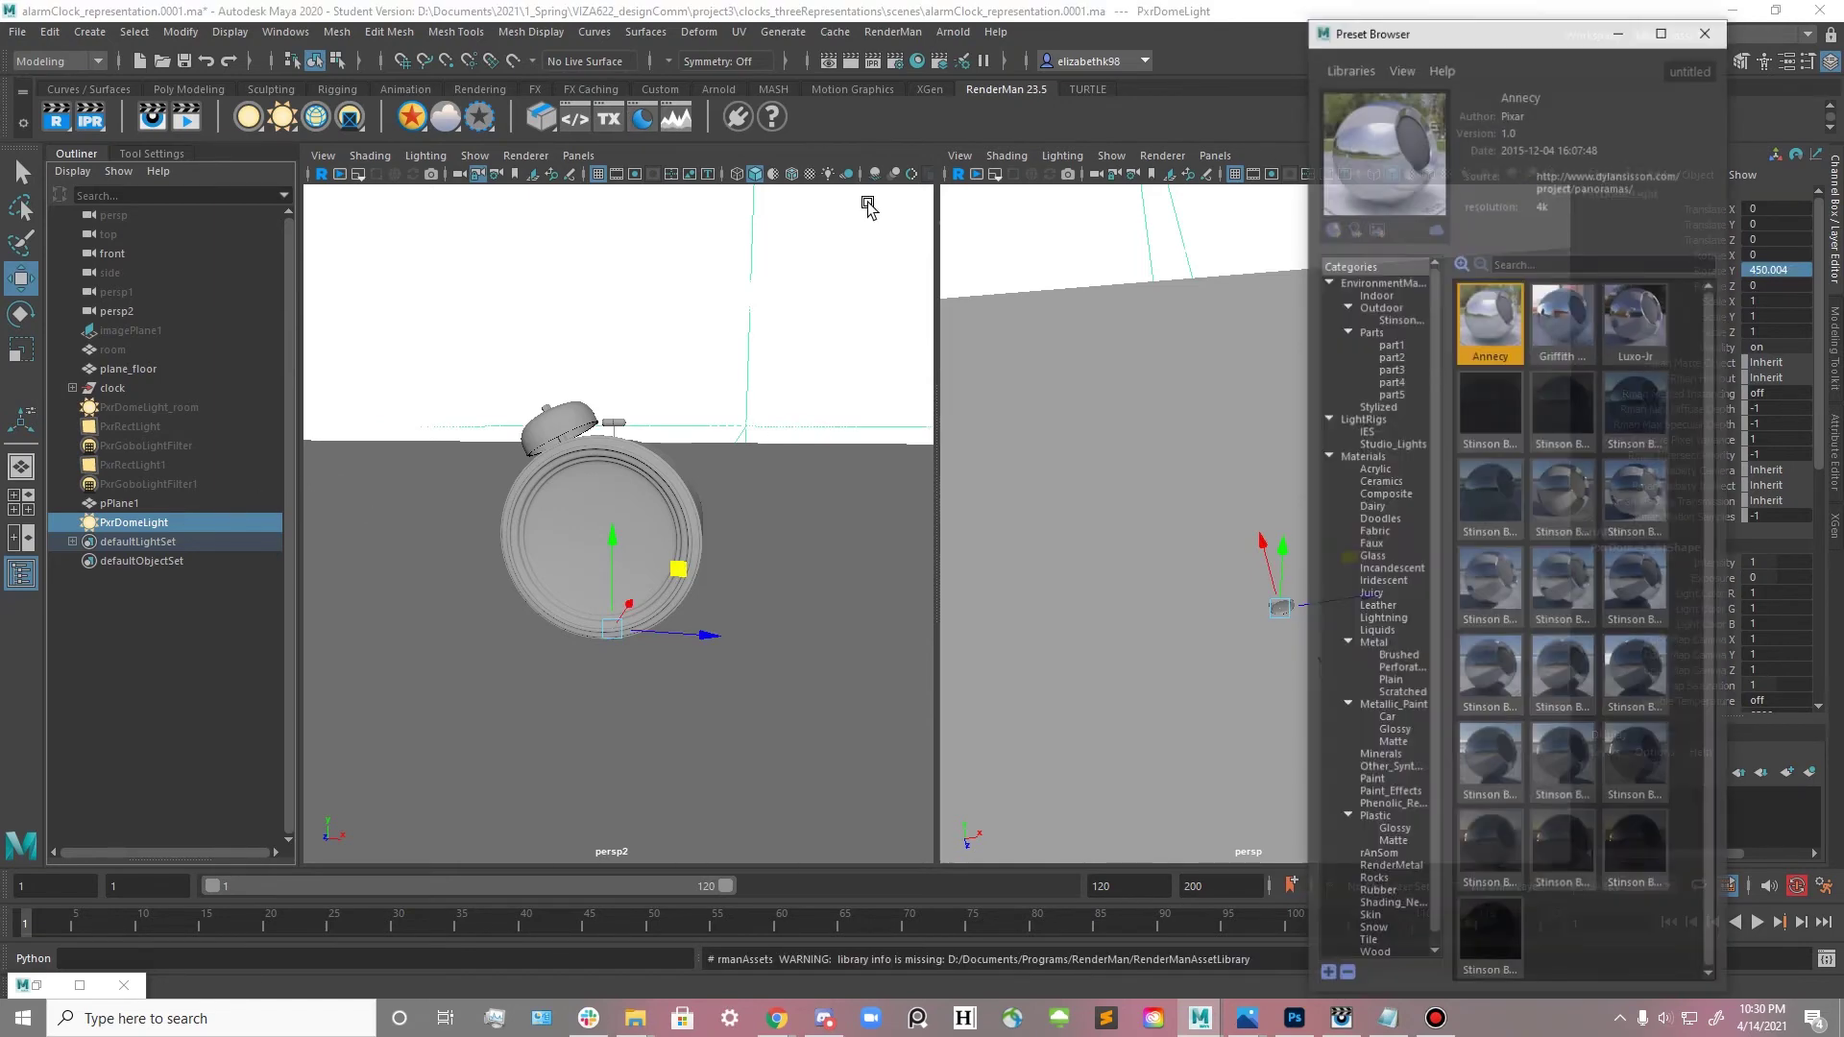
left_click(1383, 307)
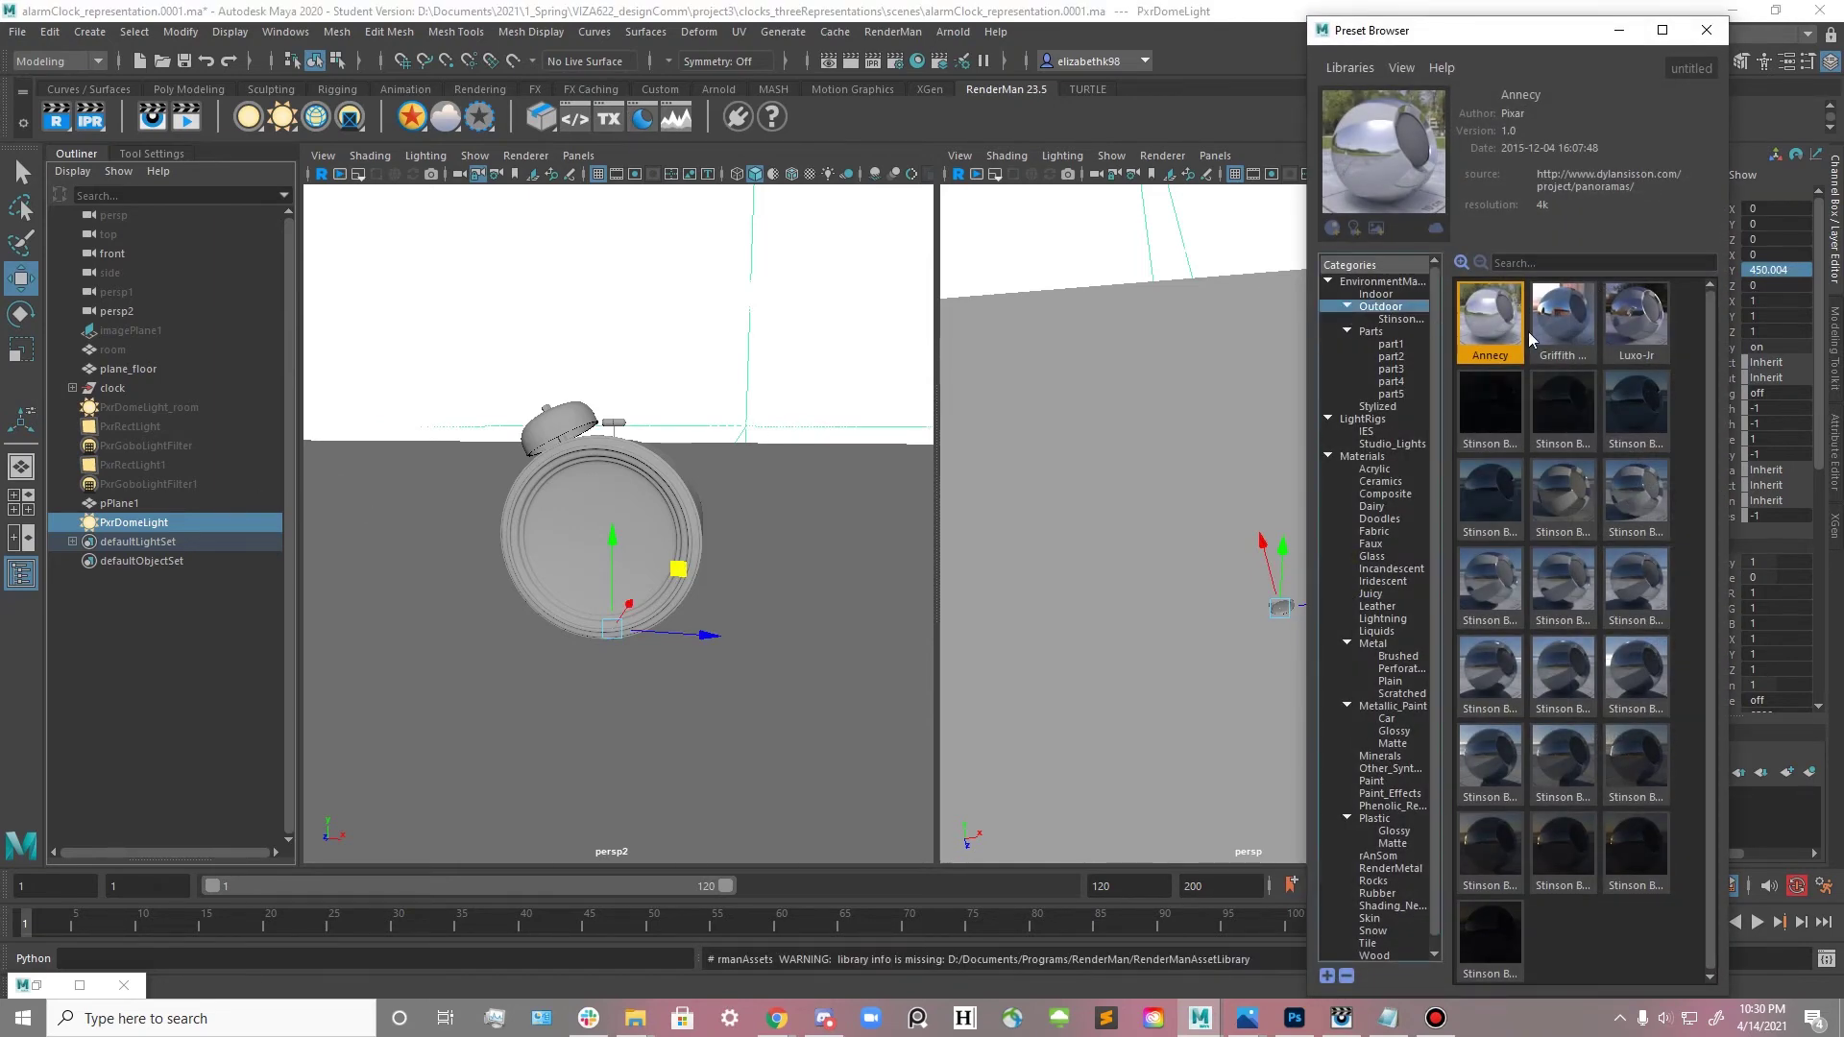
right_click(1498, 325)
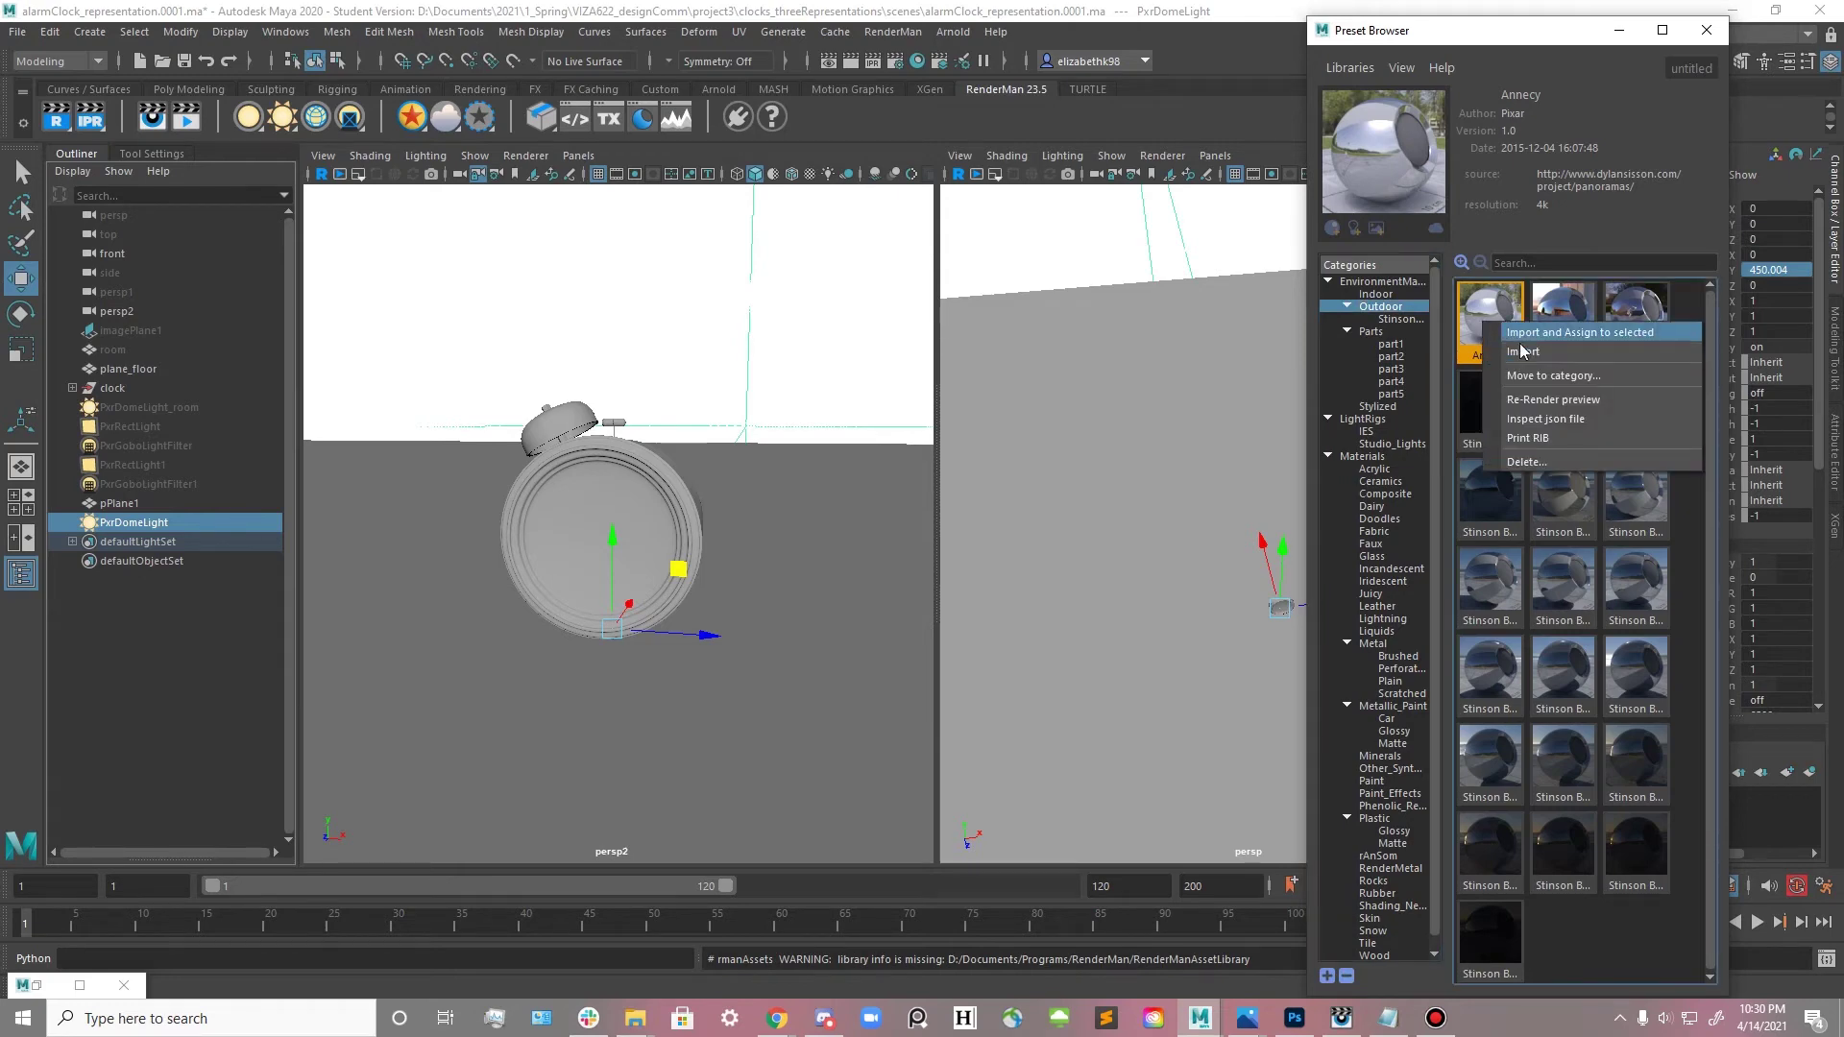
left_click(1524, 349)
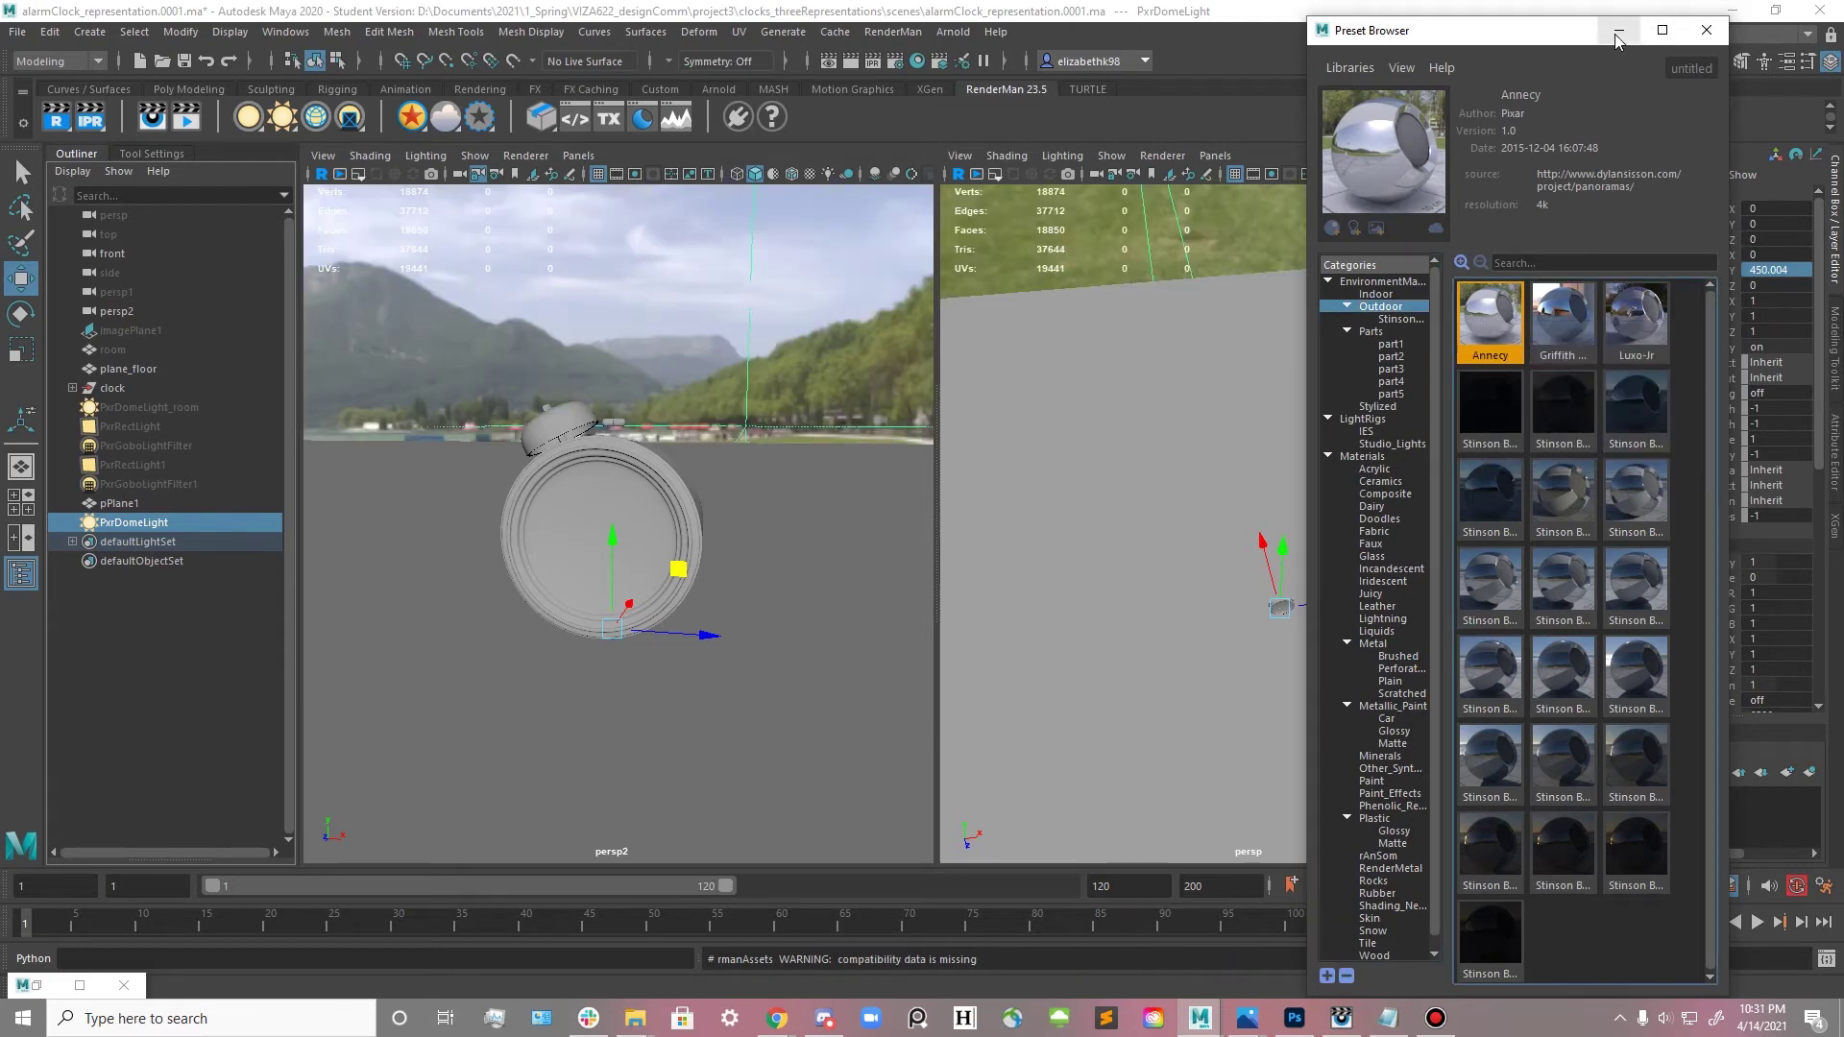
left_click(1706, 30)
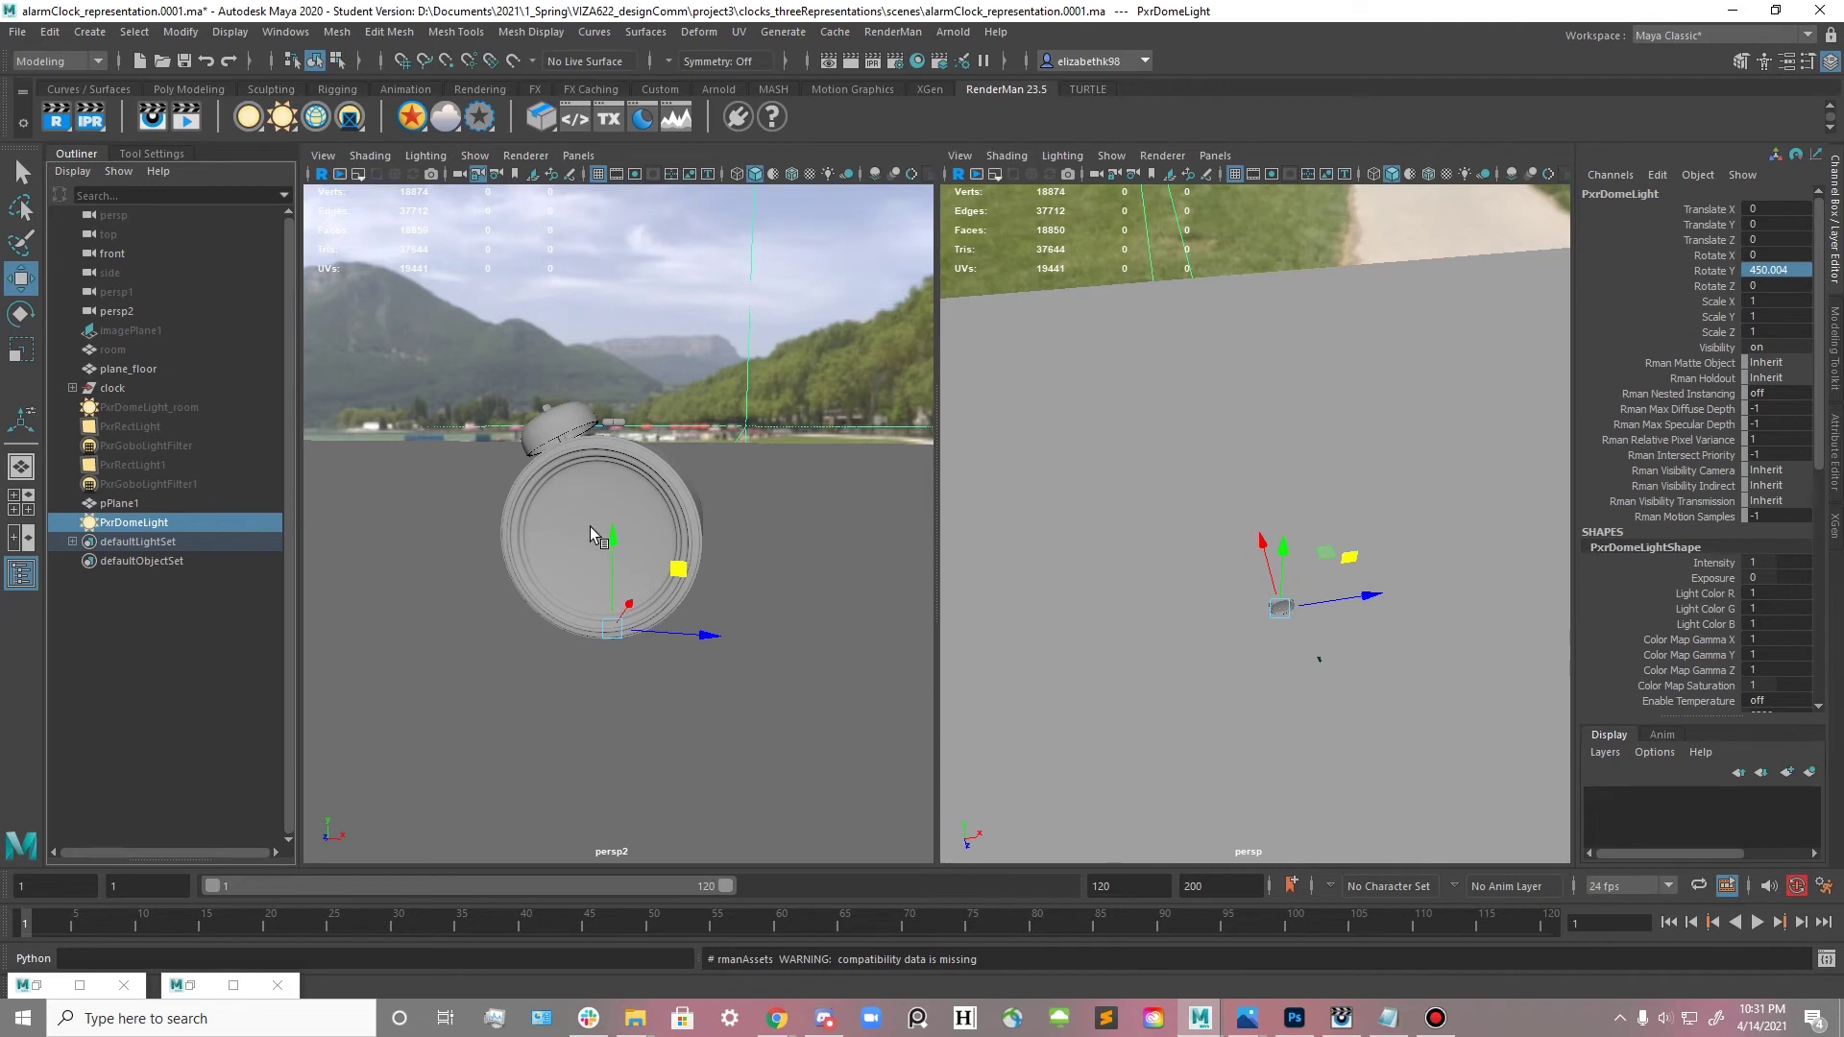
left_click(1834, 452)
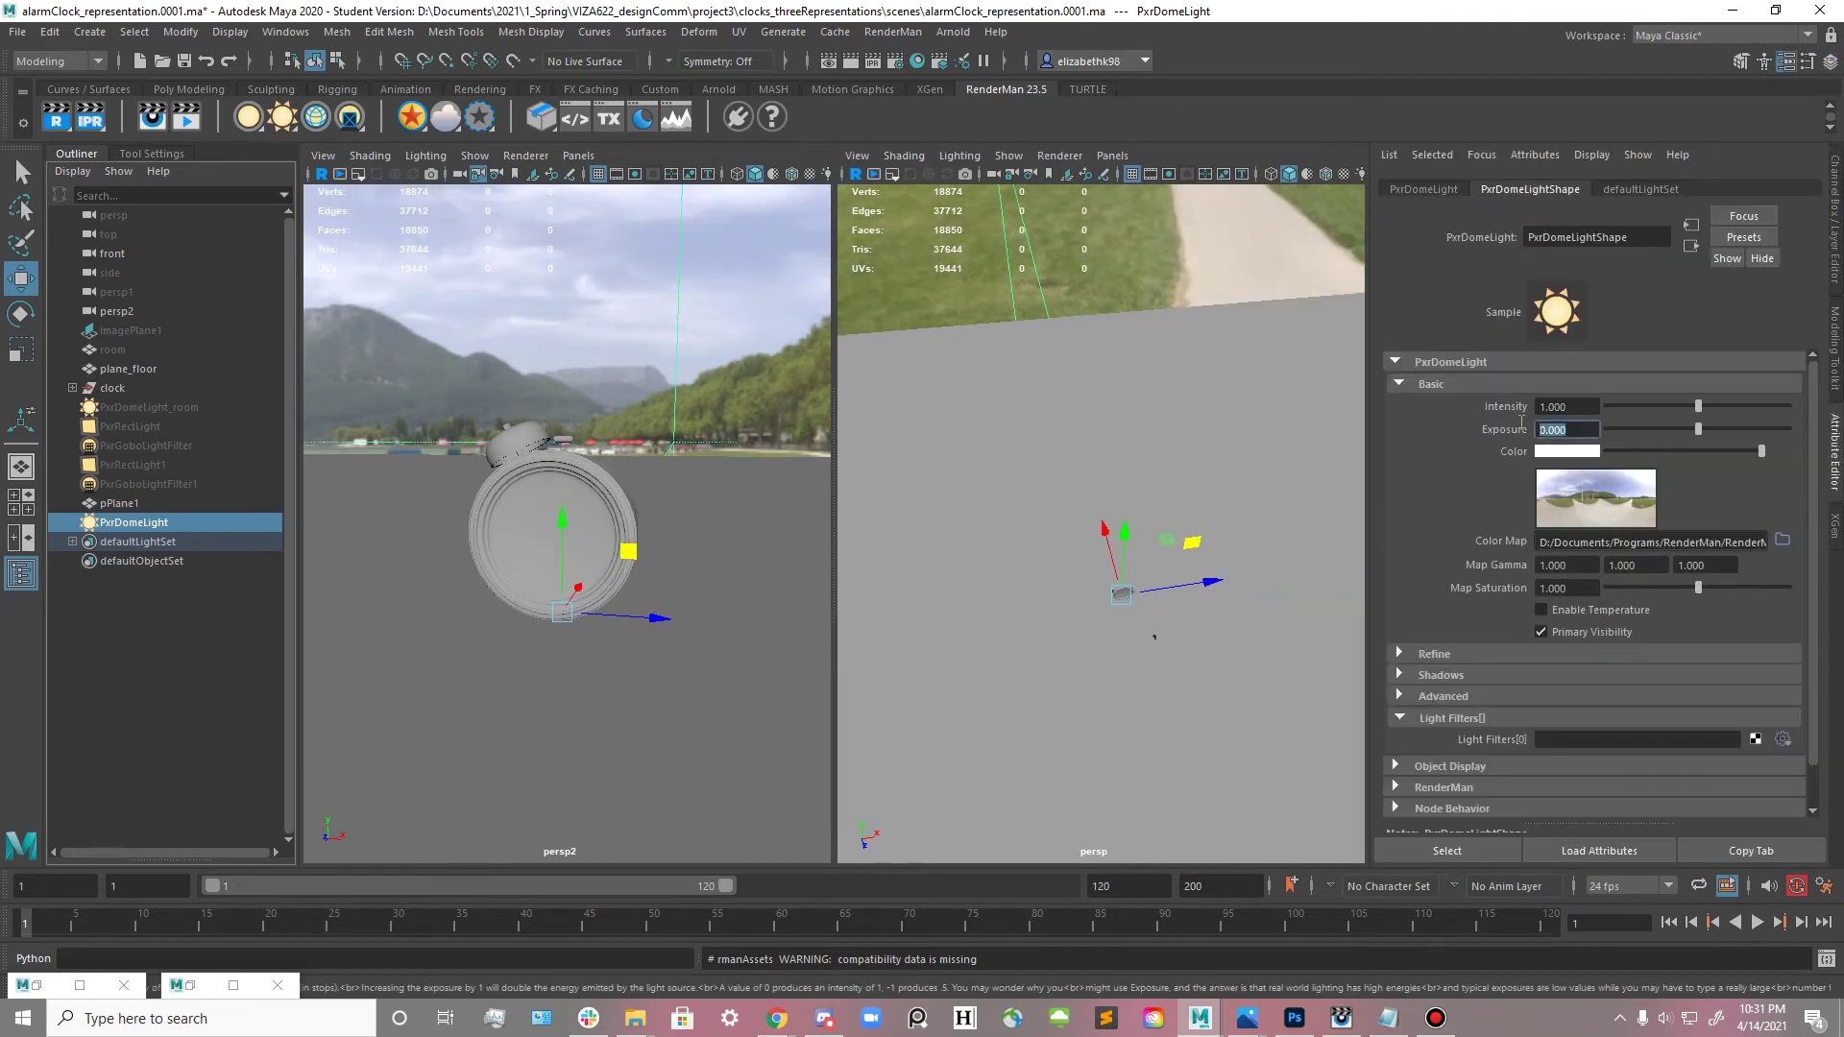
key("Return")
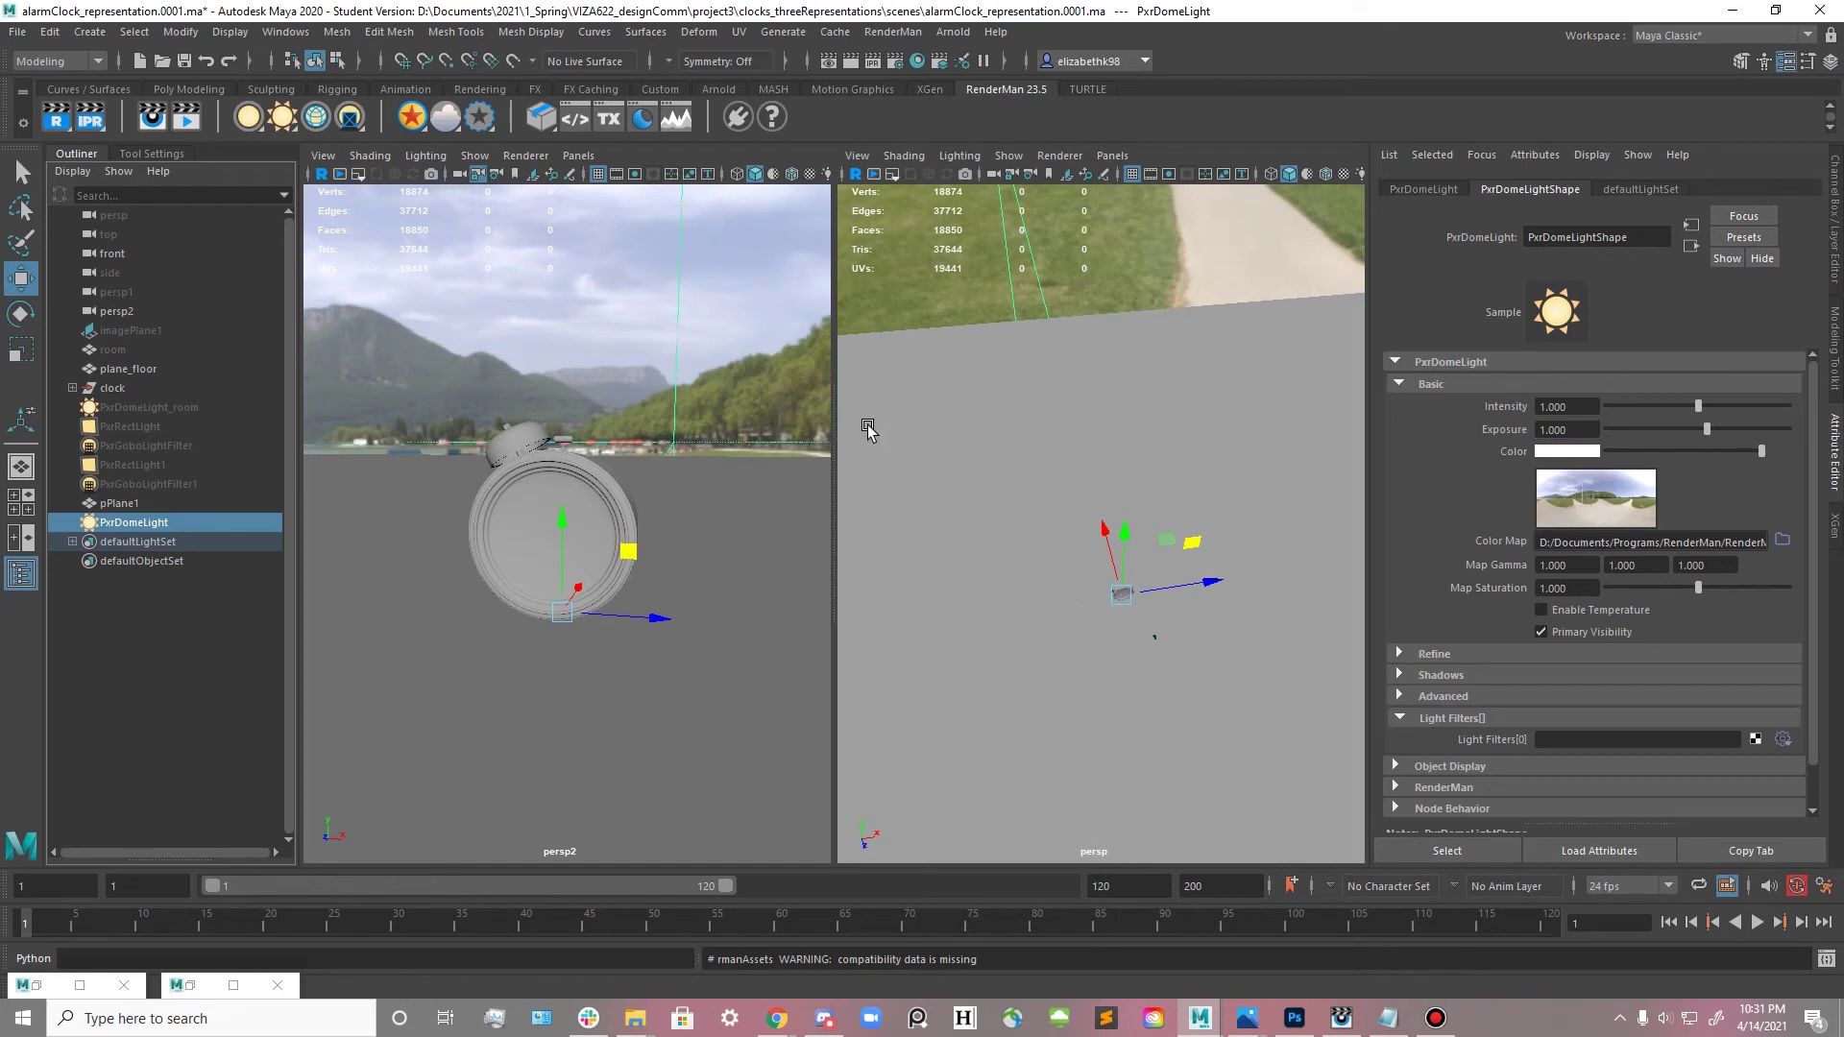
- Lower pPlane1 closer to the clock and shift it slightly sideways
left_click(127, 369)
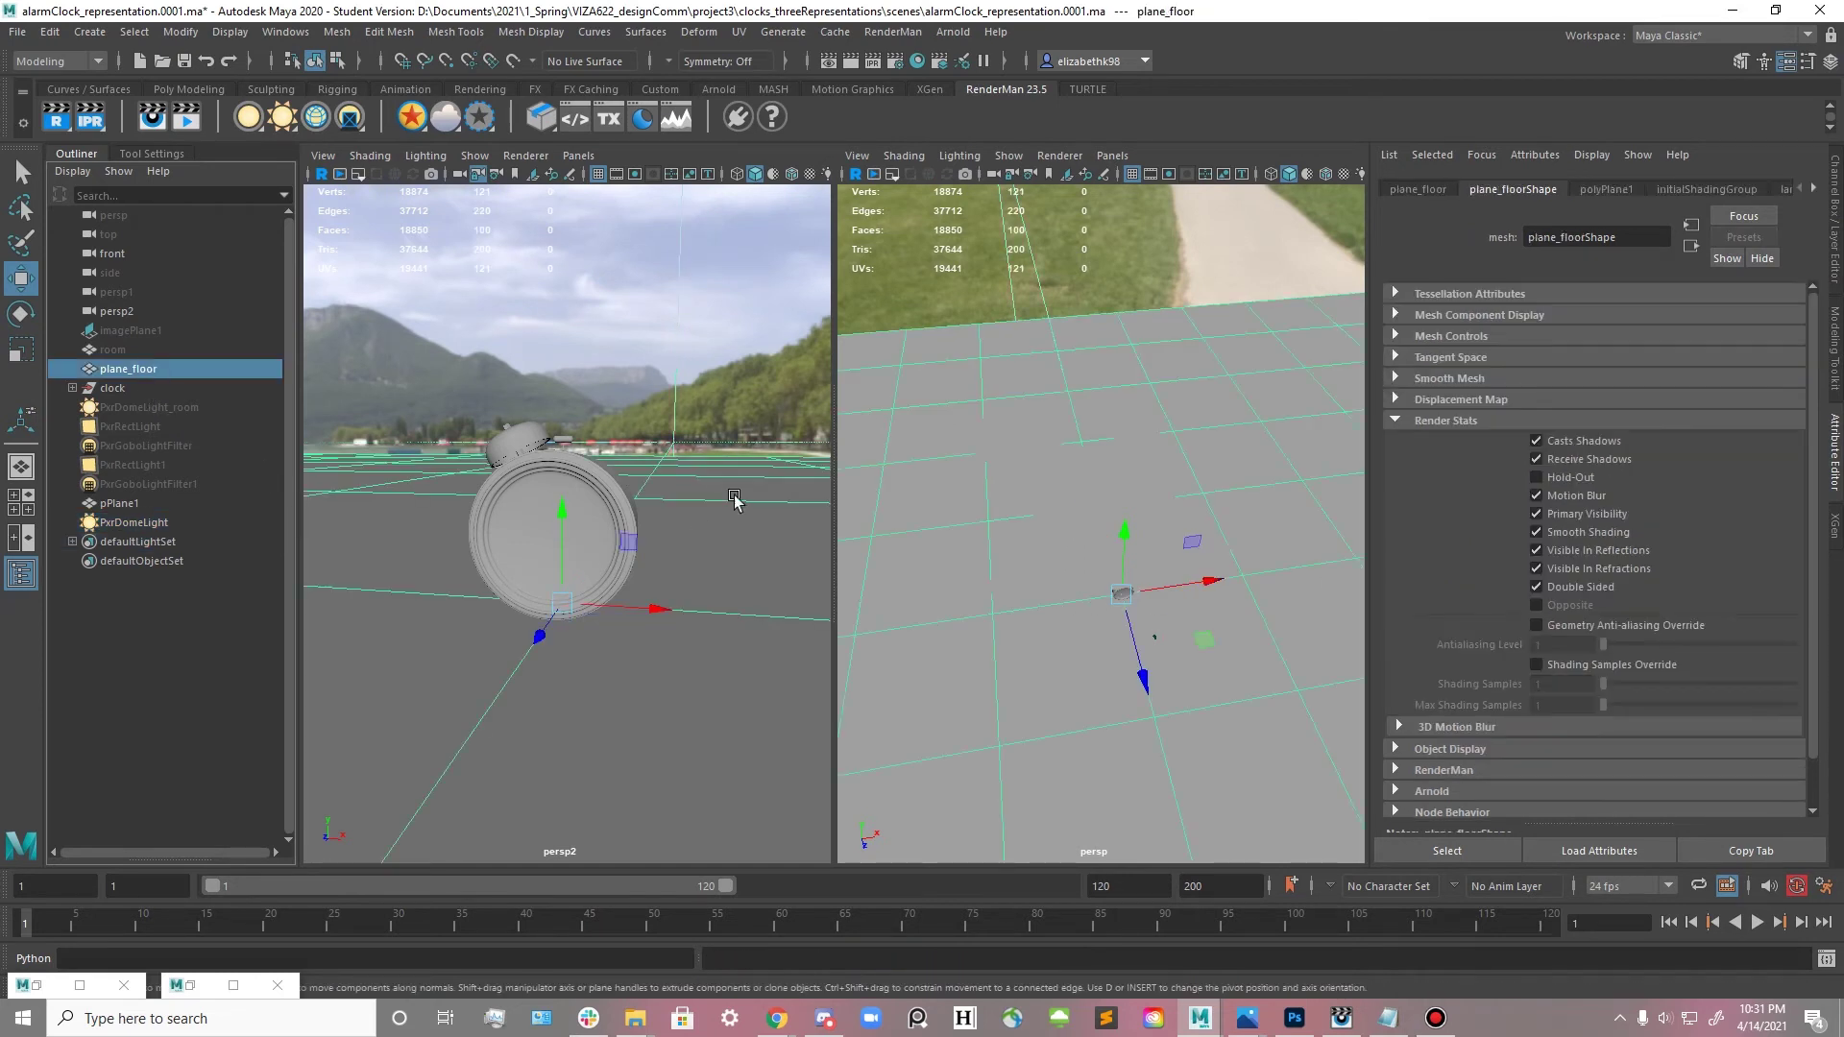
left_click(130, 509)
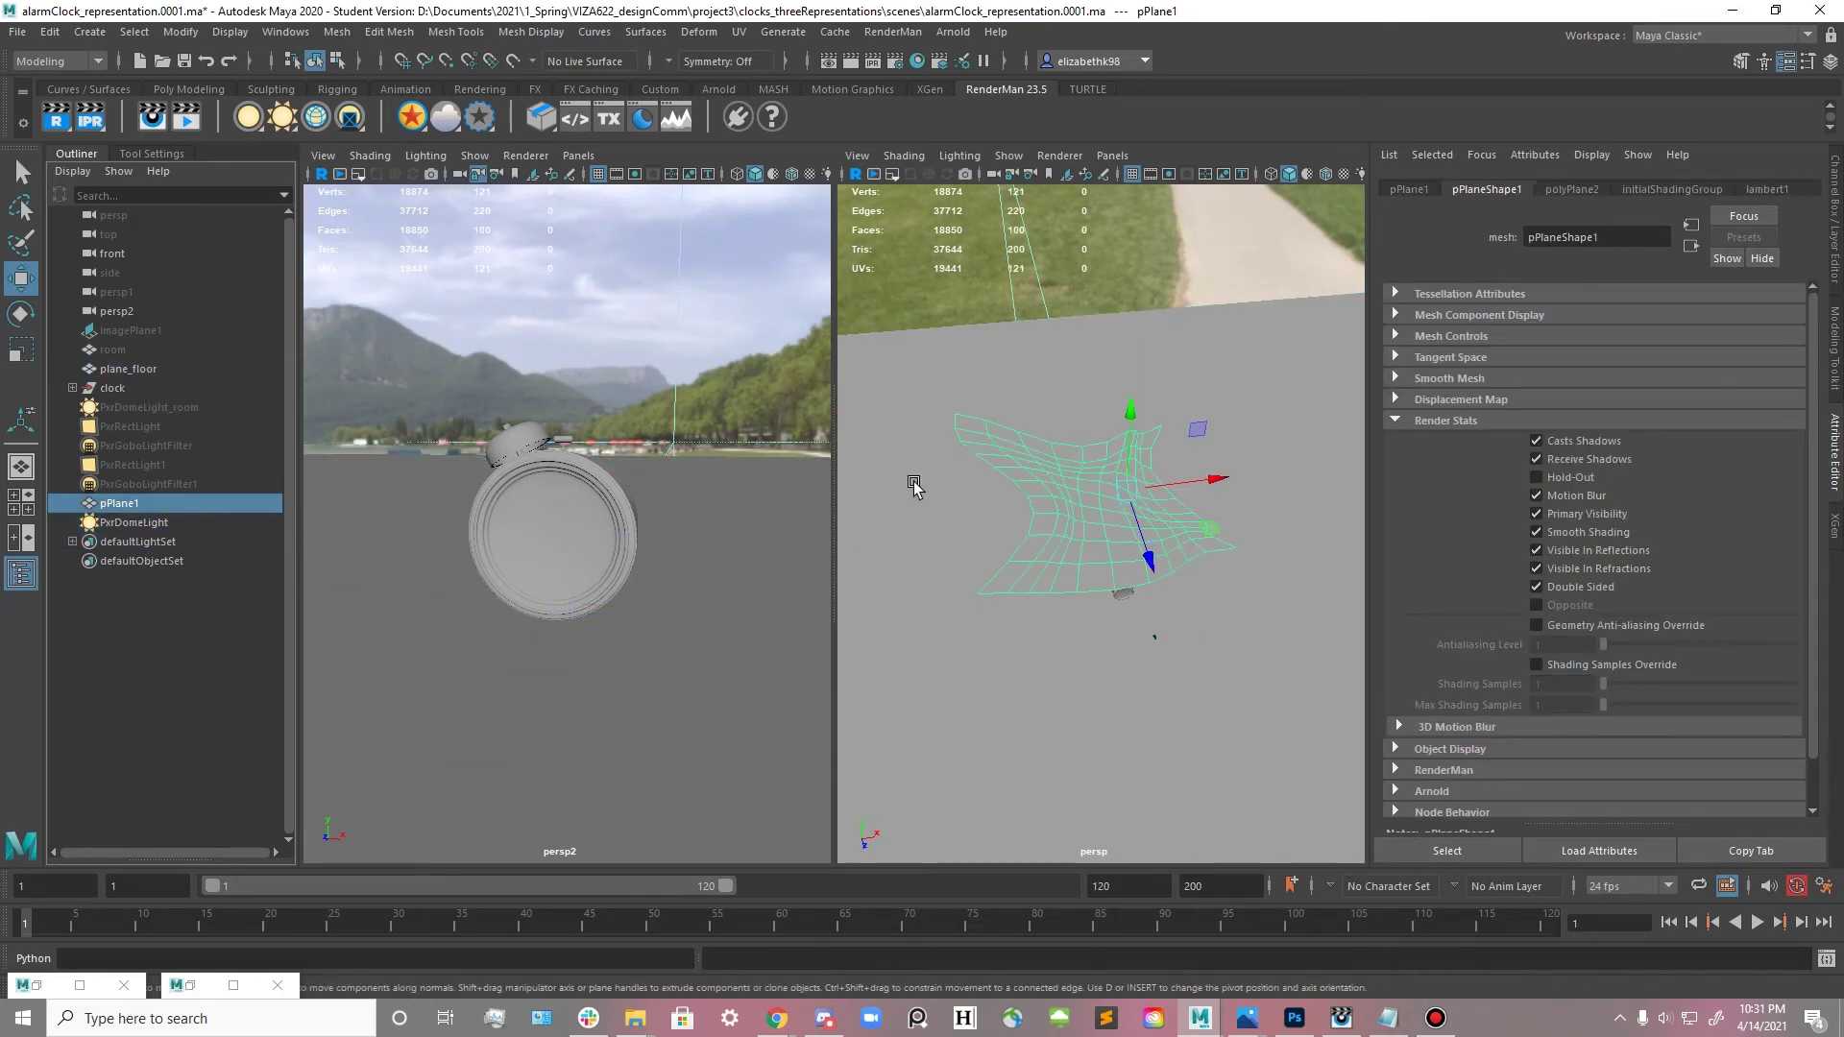
left_click_drag(1129, 421, 1114, 470)
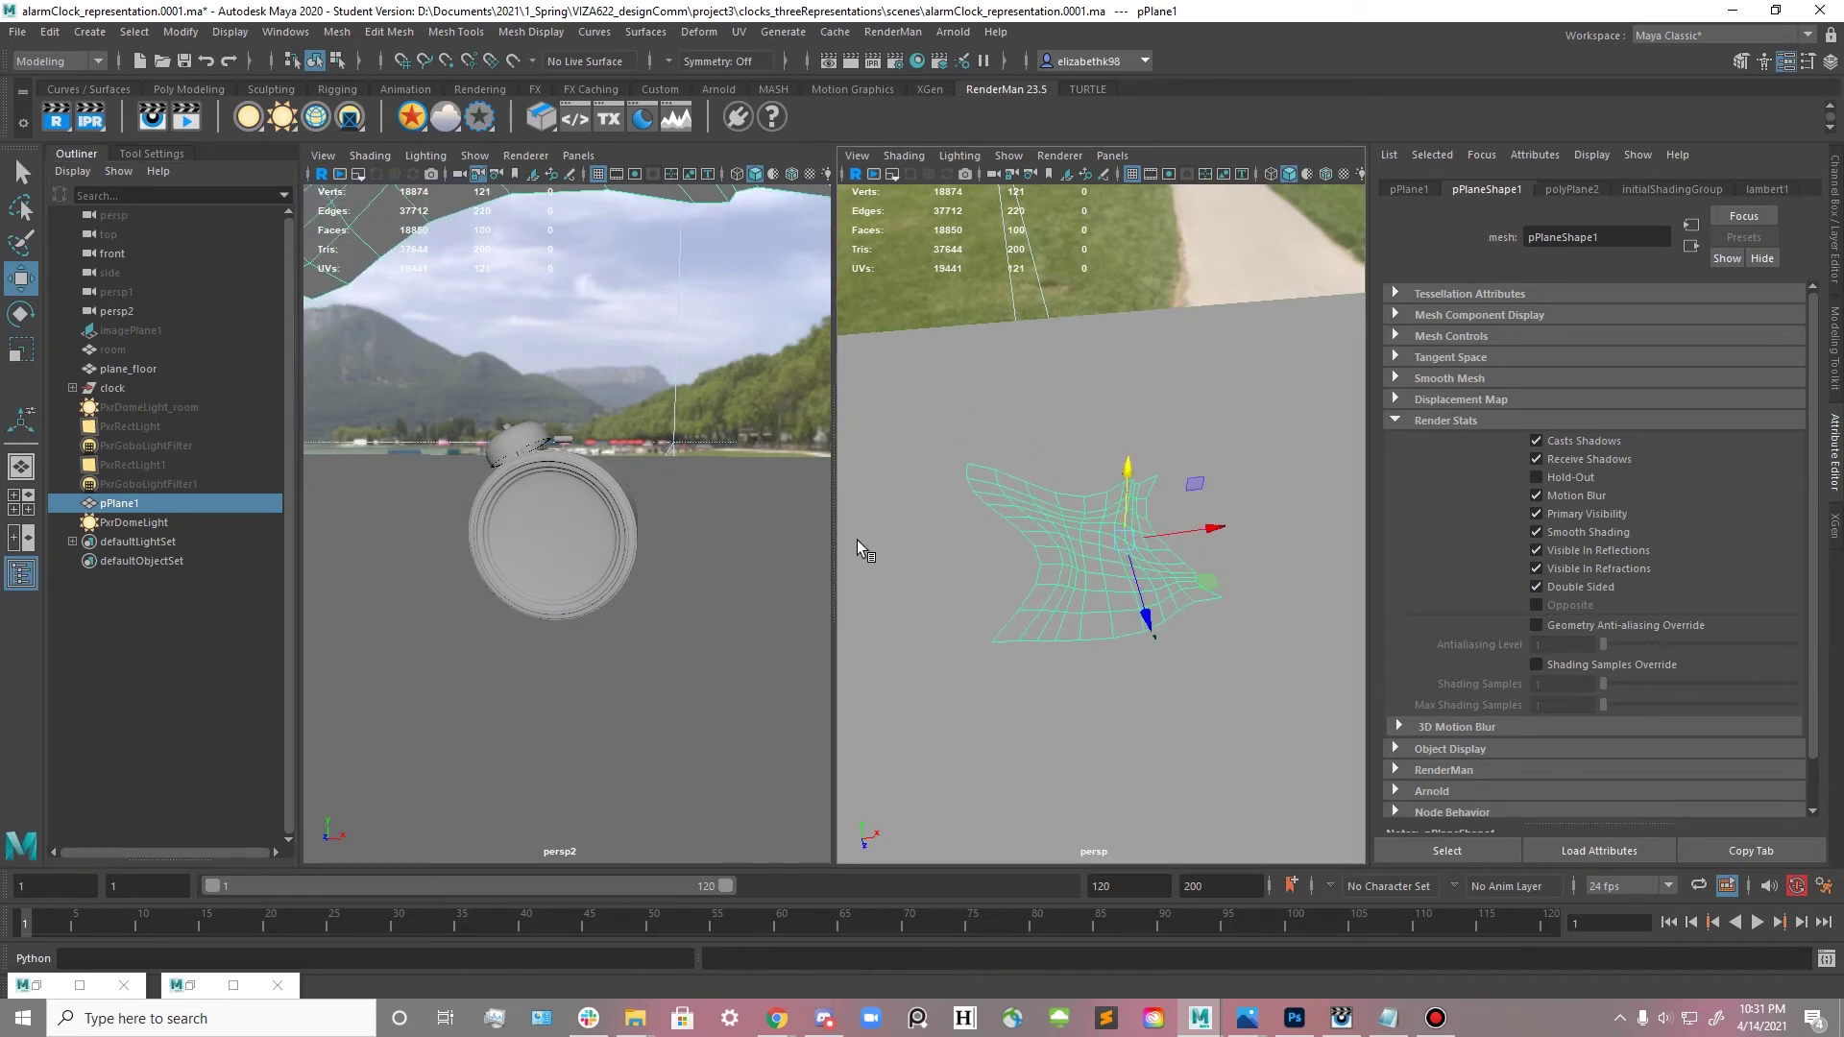
left_click_drag(1186, 528, 1195, 525)
- Select the clock body, run an IPR render, and reposition the render window and image to view the shadows
left_click(510, 506)
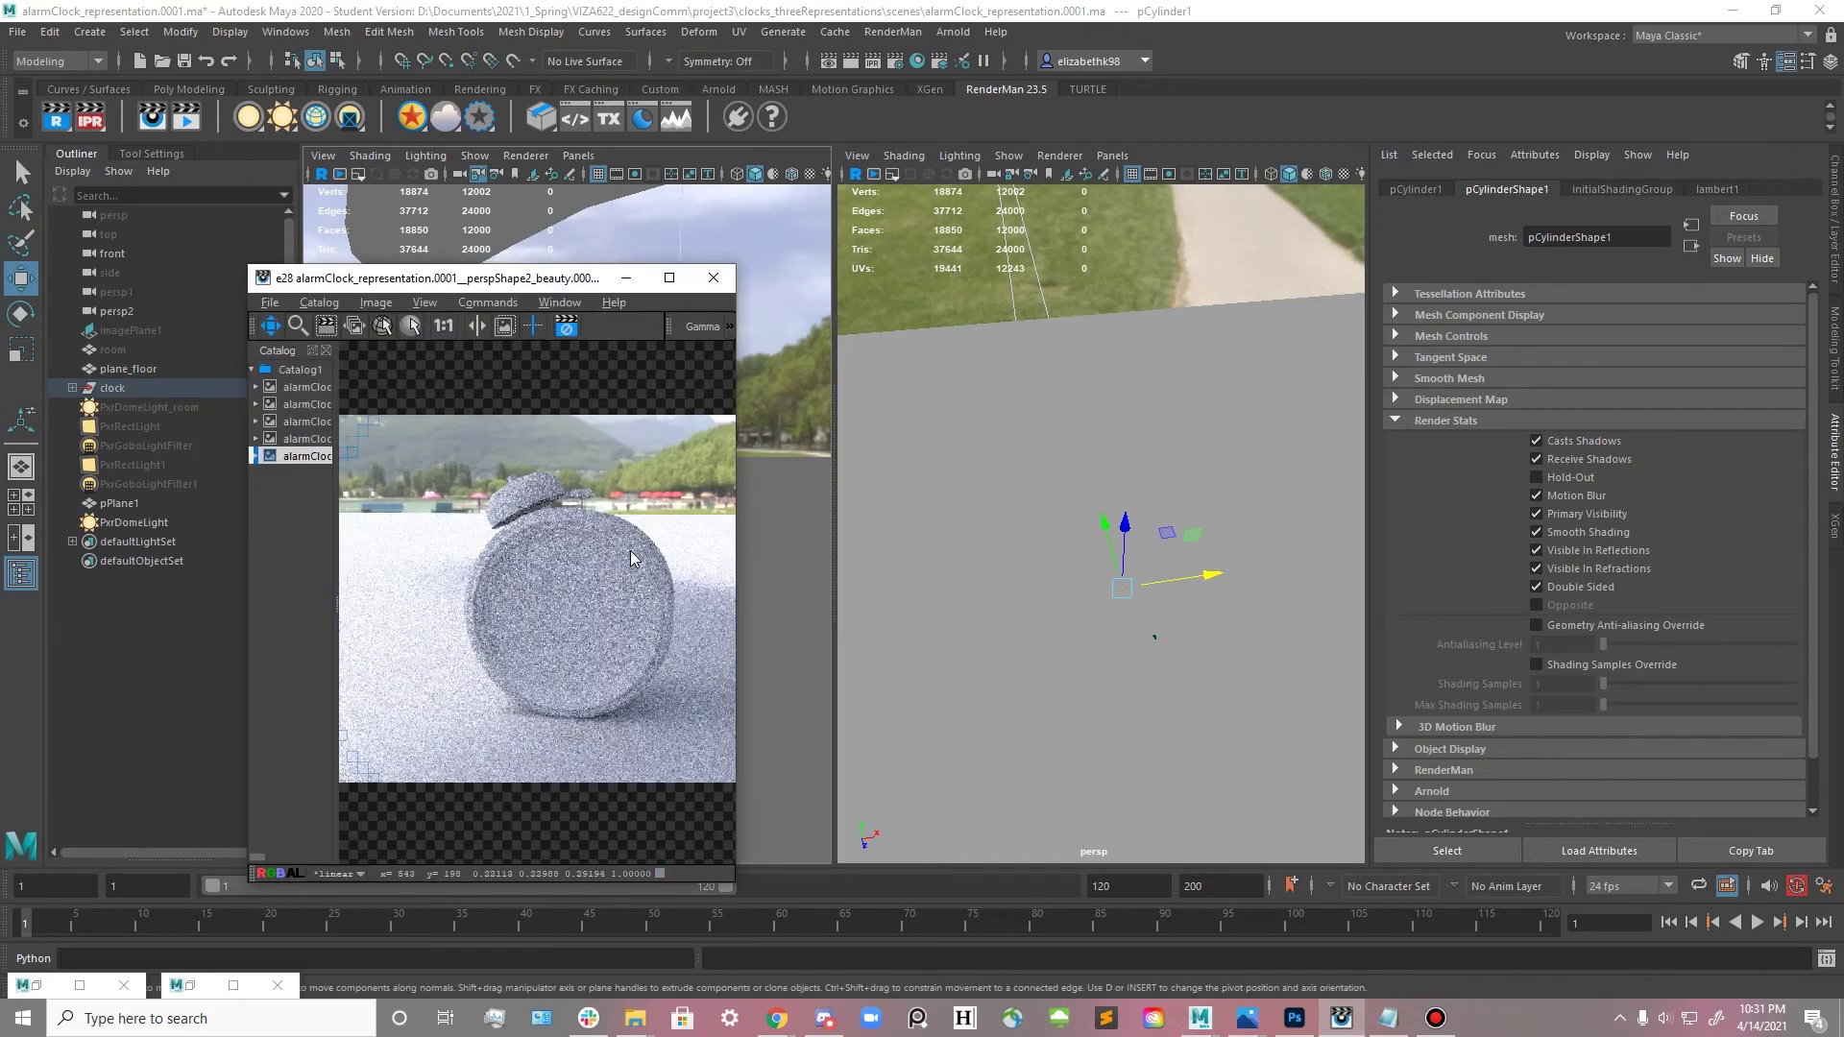
left_click_drag(536, 284, 644, 257)
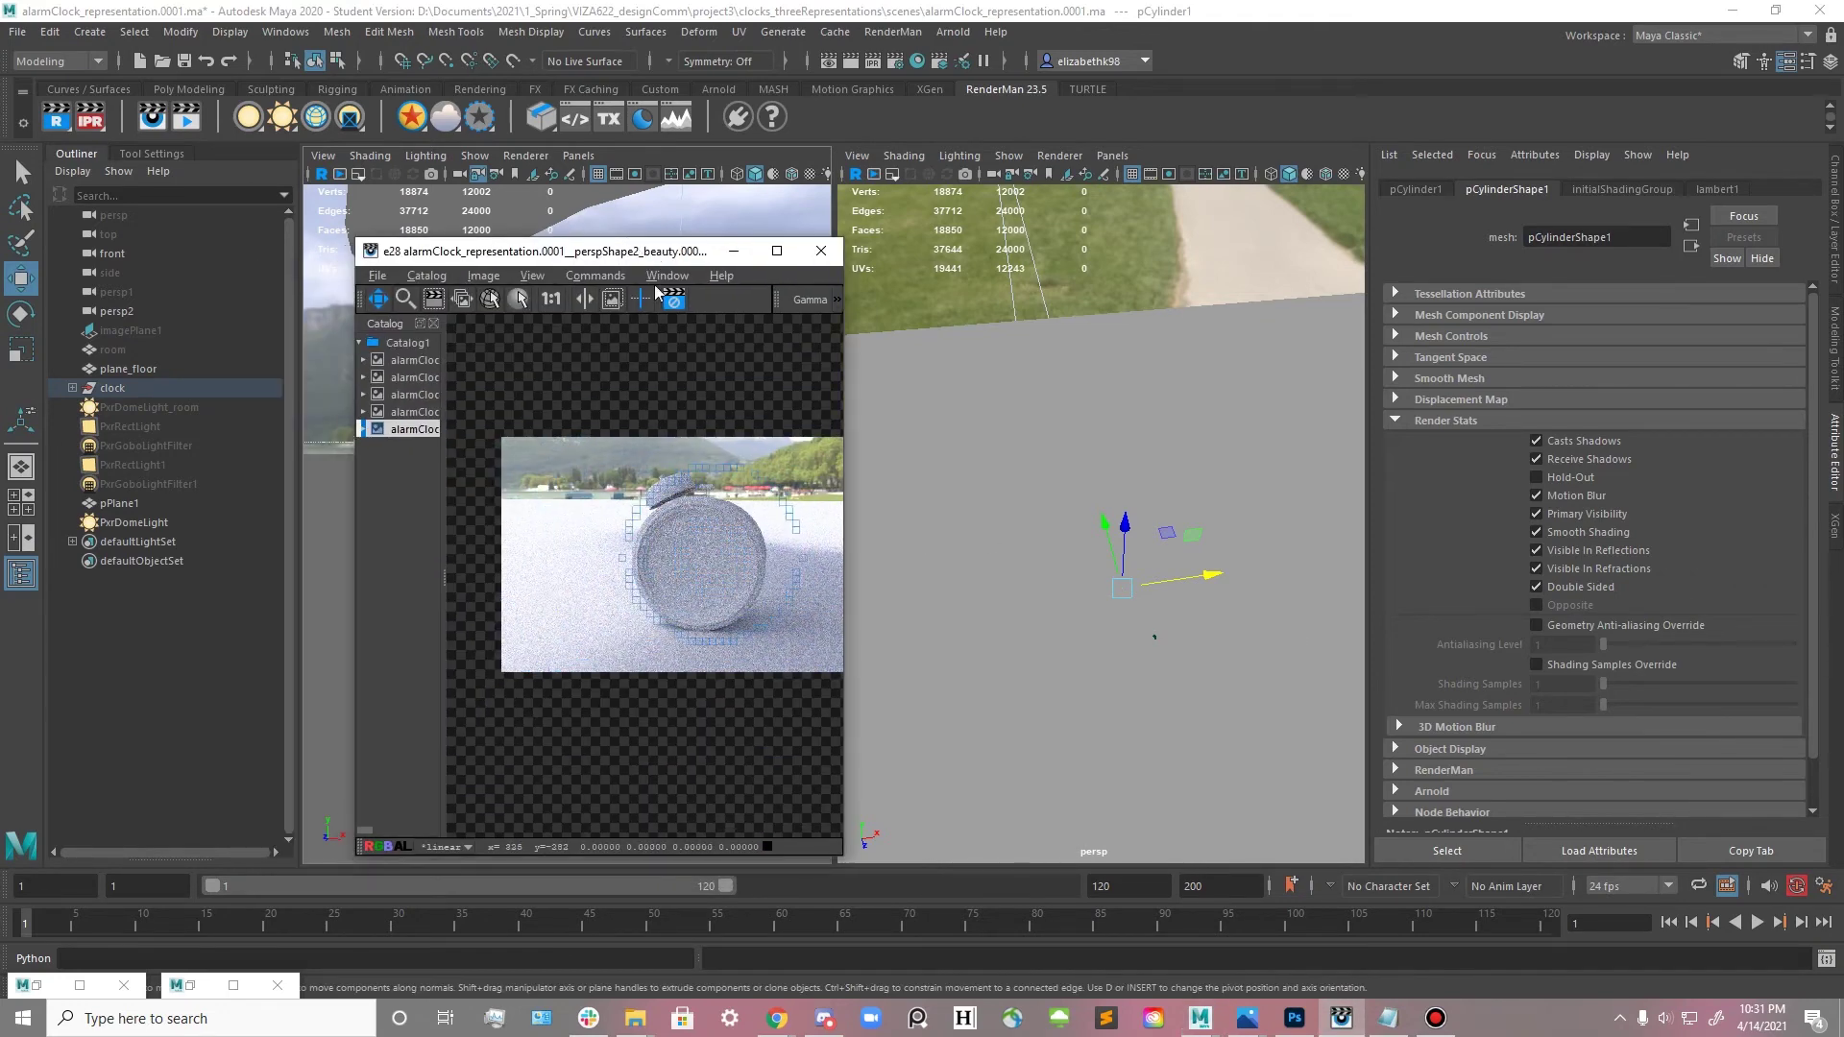
scroll(684, 526, "down", 3)
left_click_drag(711, 562, 636, 535)
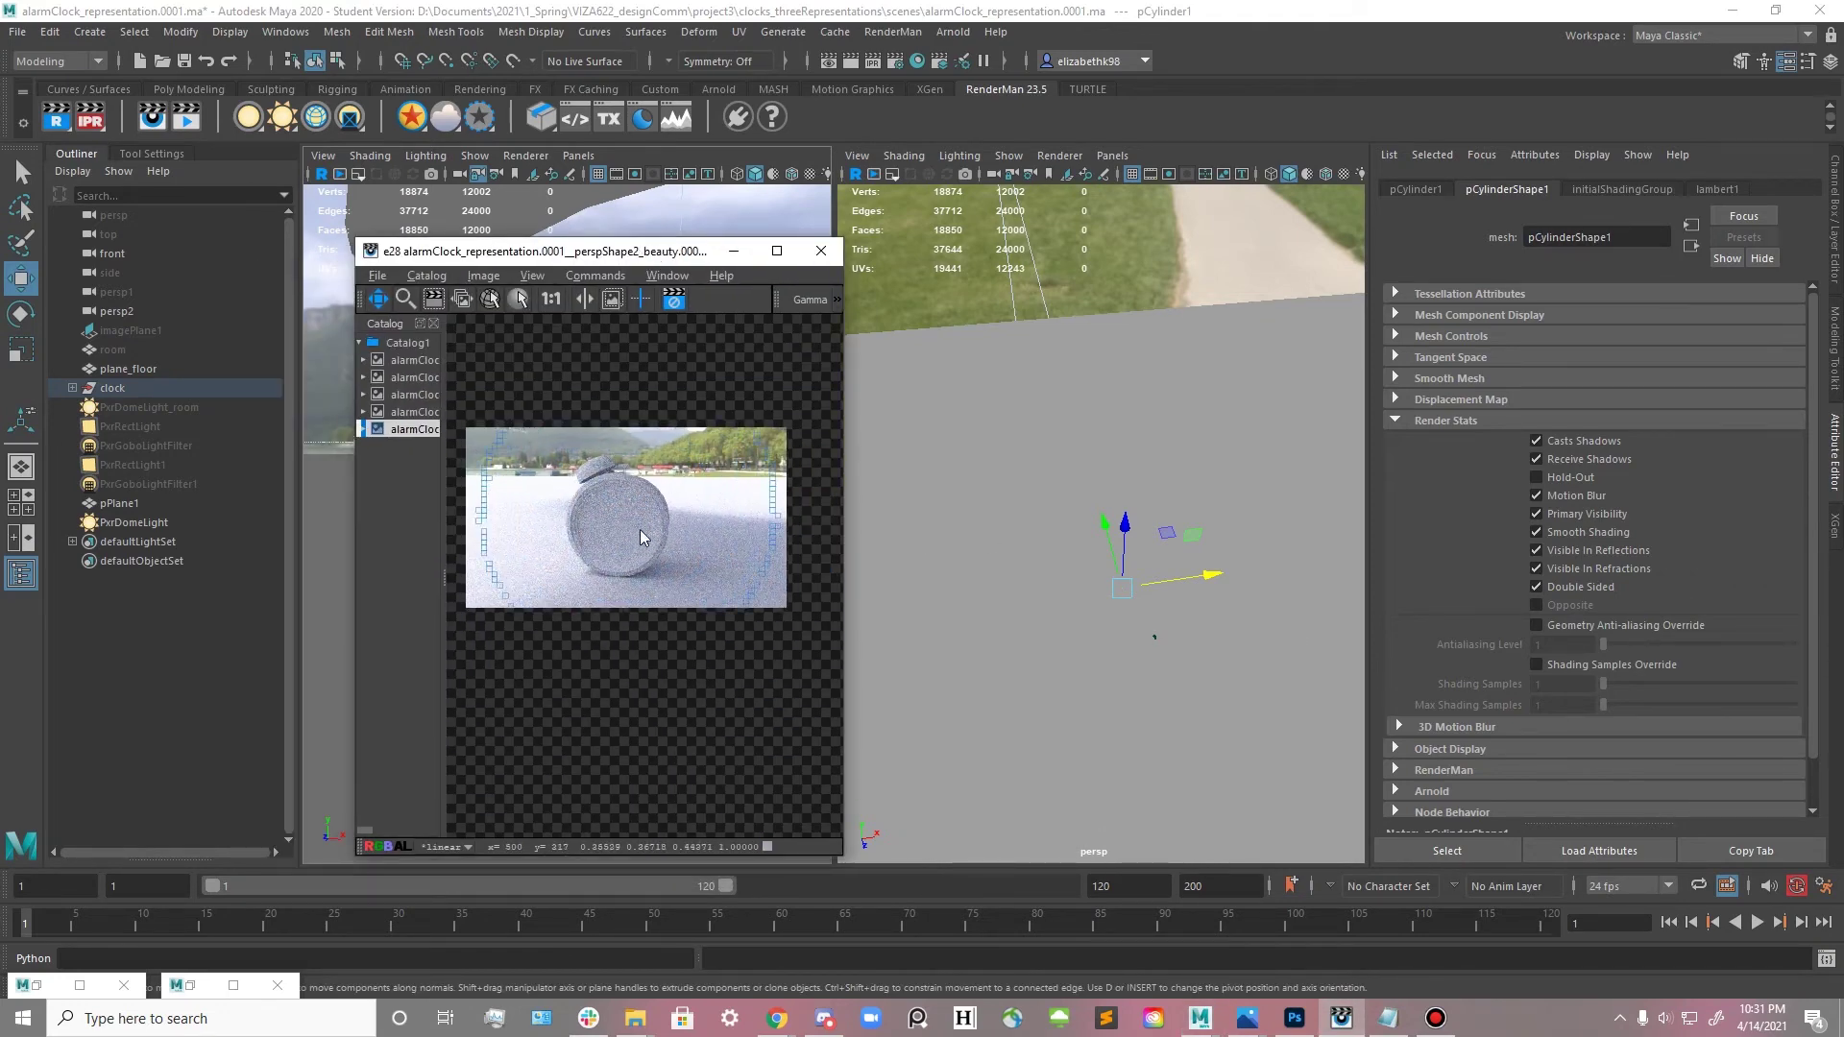
- Zoom in on the rendered clock to examine its shadow, and minimize the render window
scroll(637, 543, "up", 1)
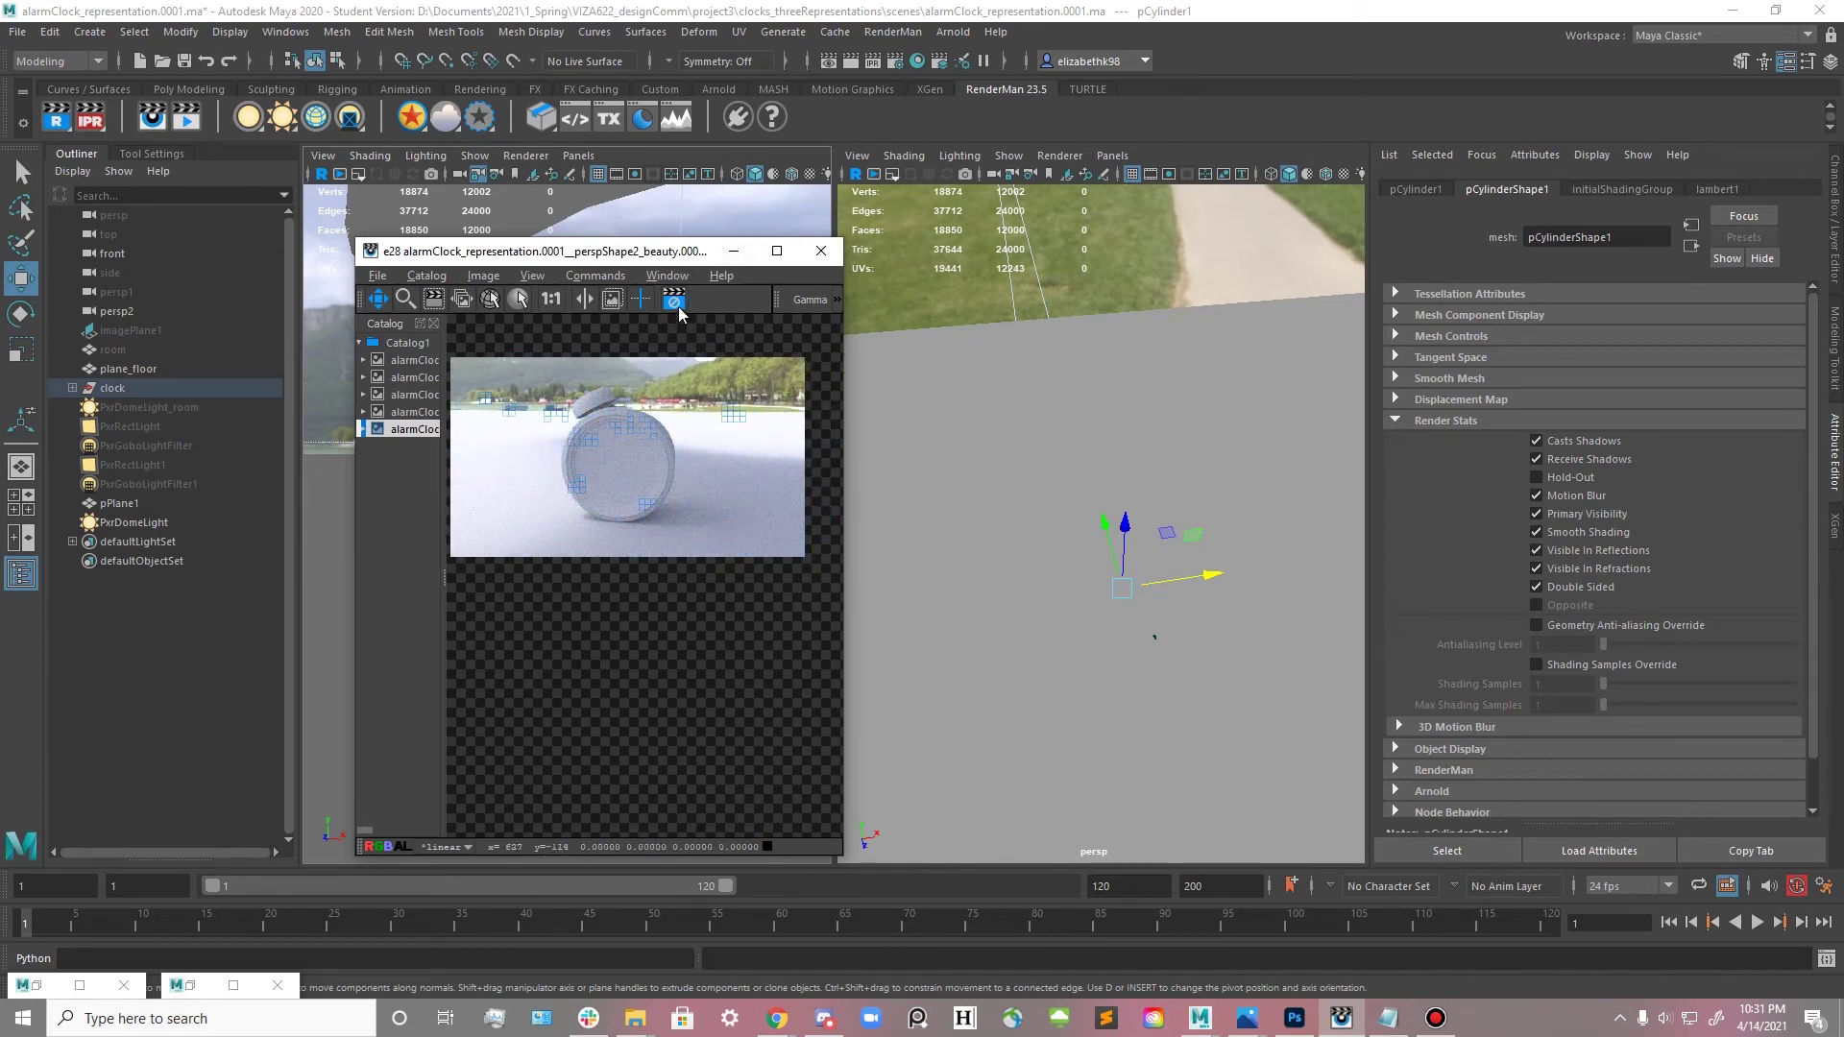
left_click(734, 251)
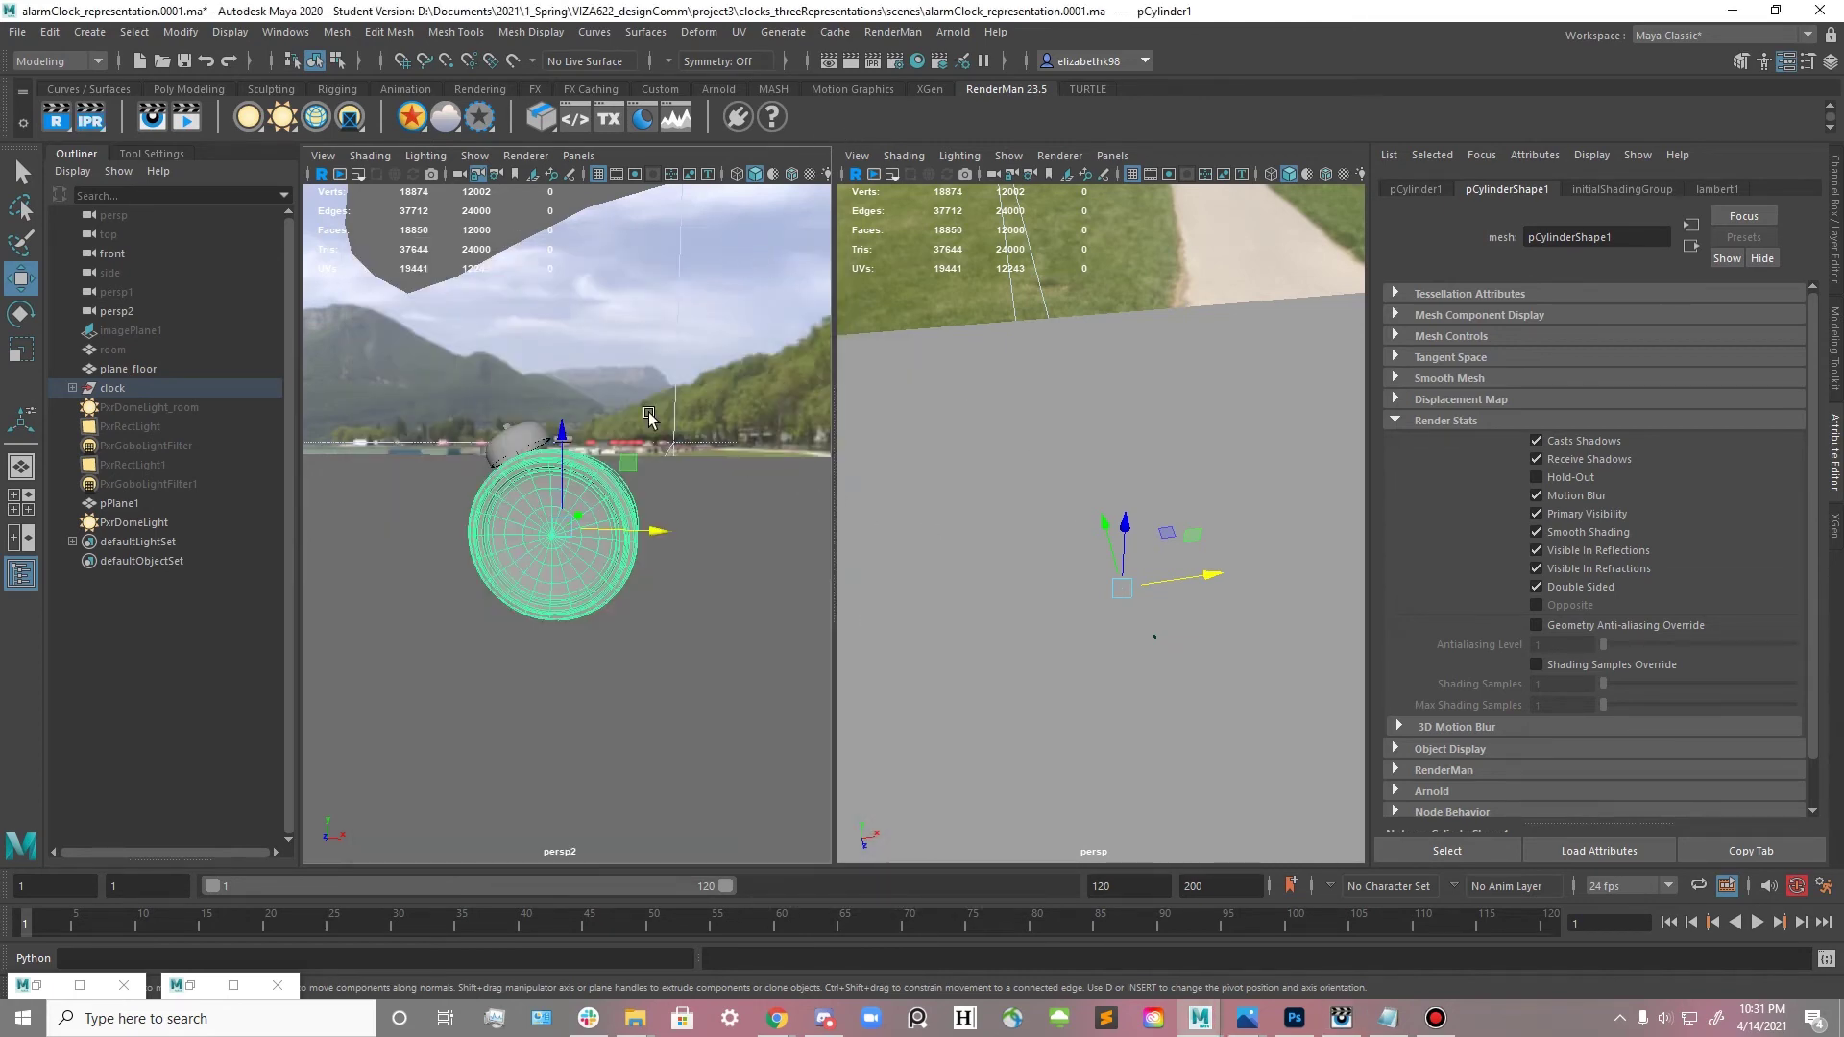
- Key pPlane1's Visibility as on at frames 1 and 5
left_click(584, 265)
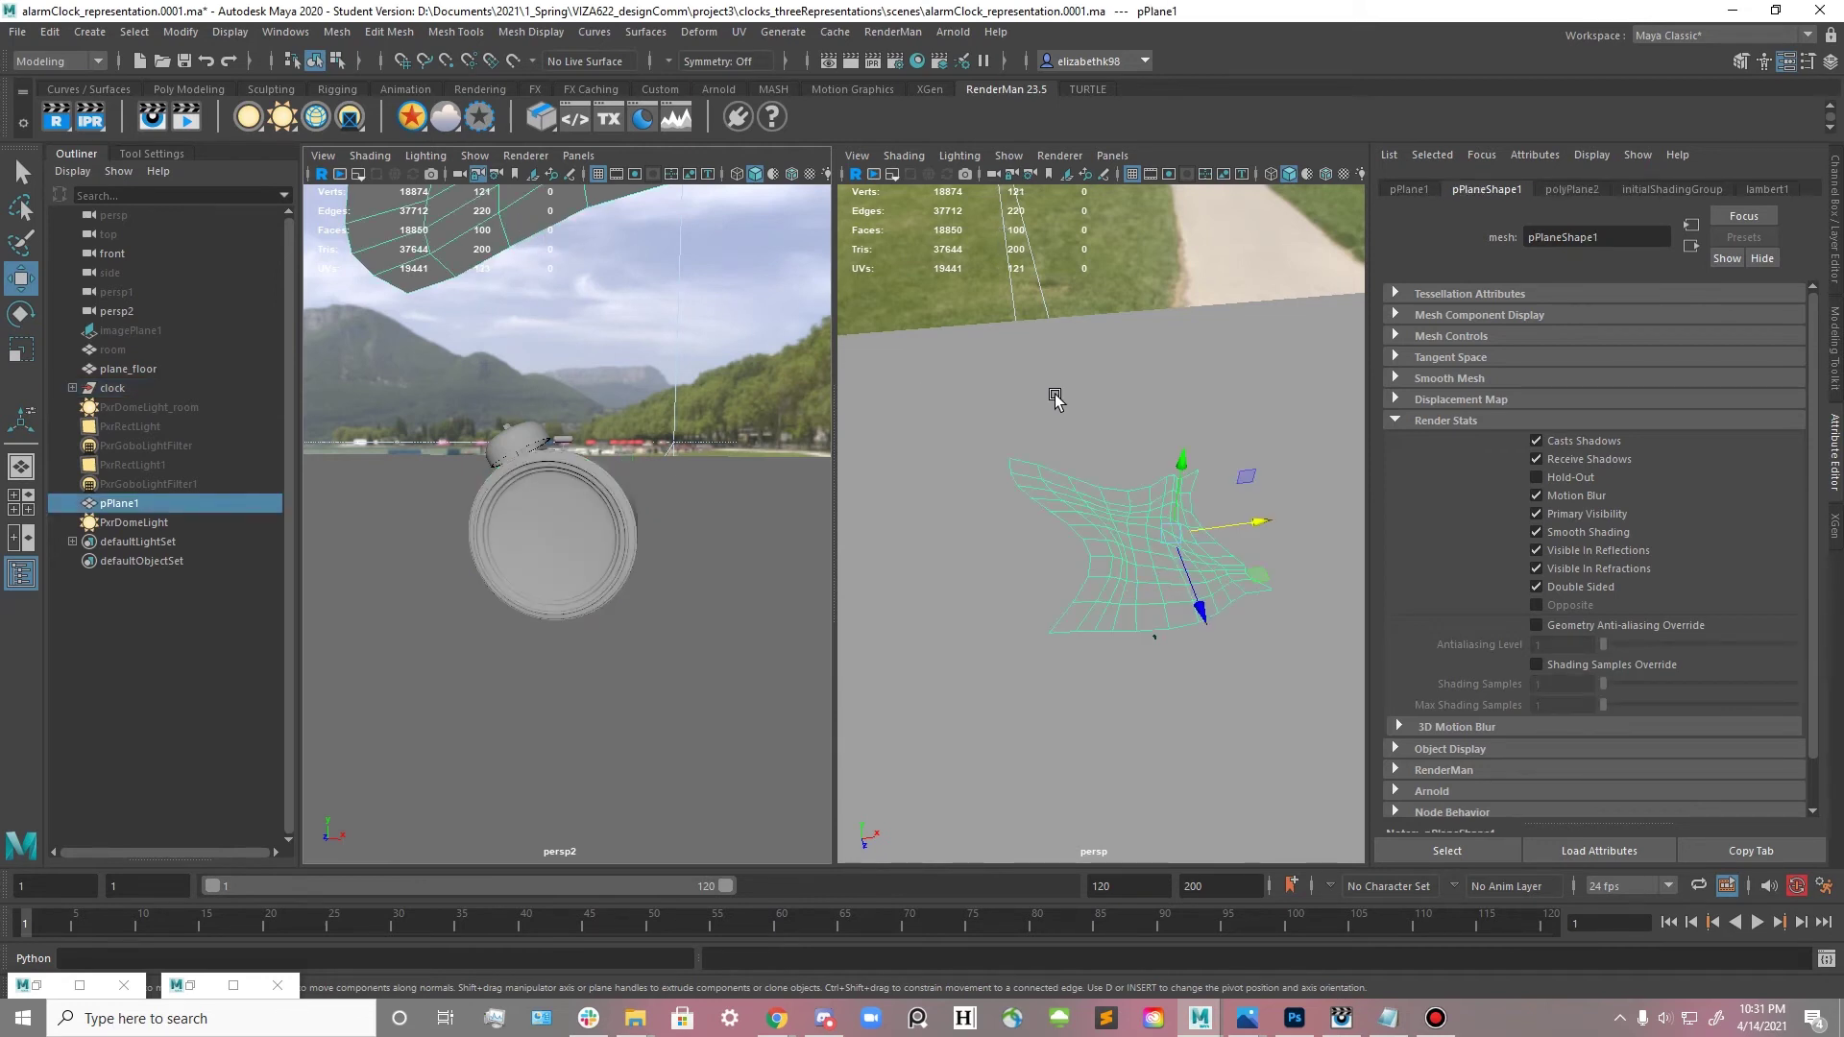
left_click(1836, 214)
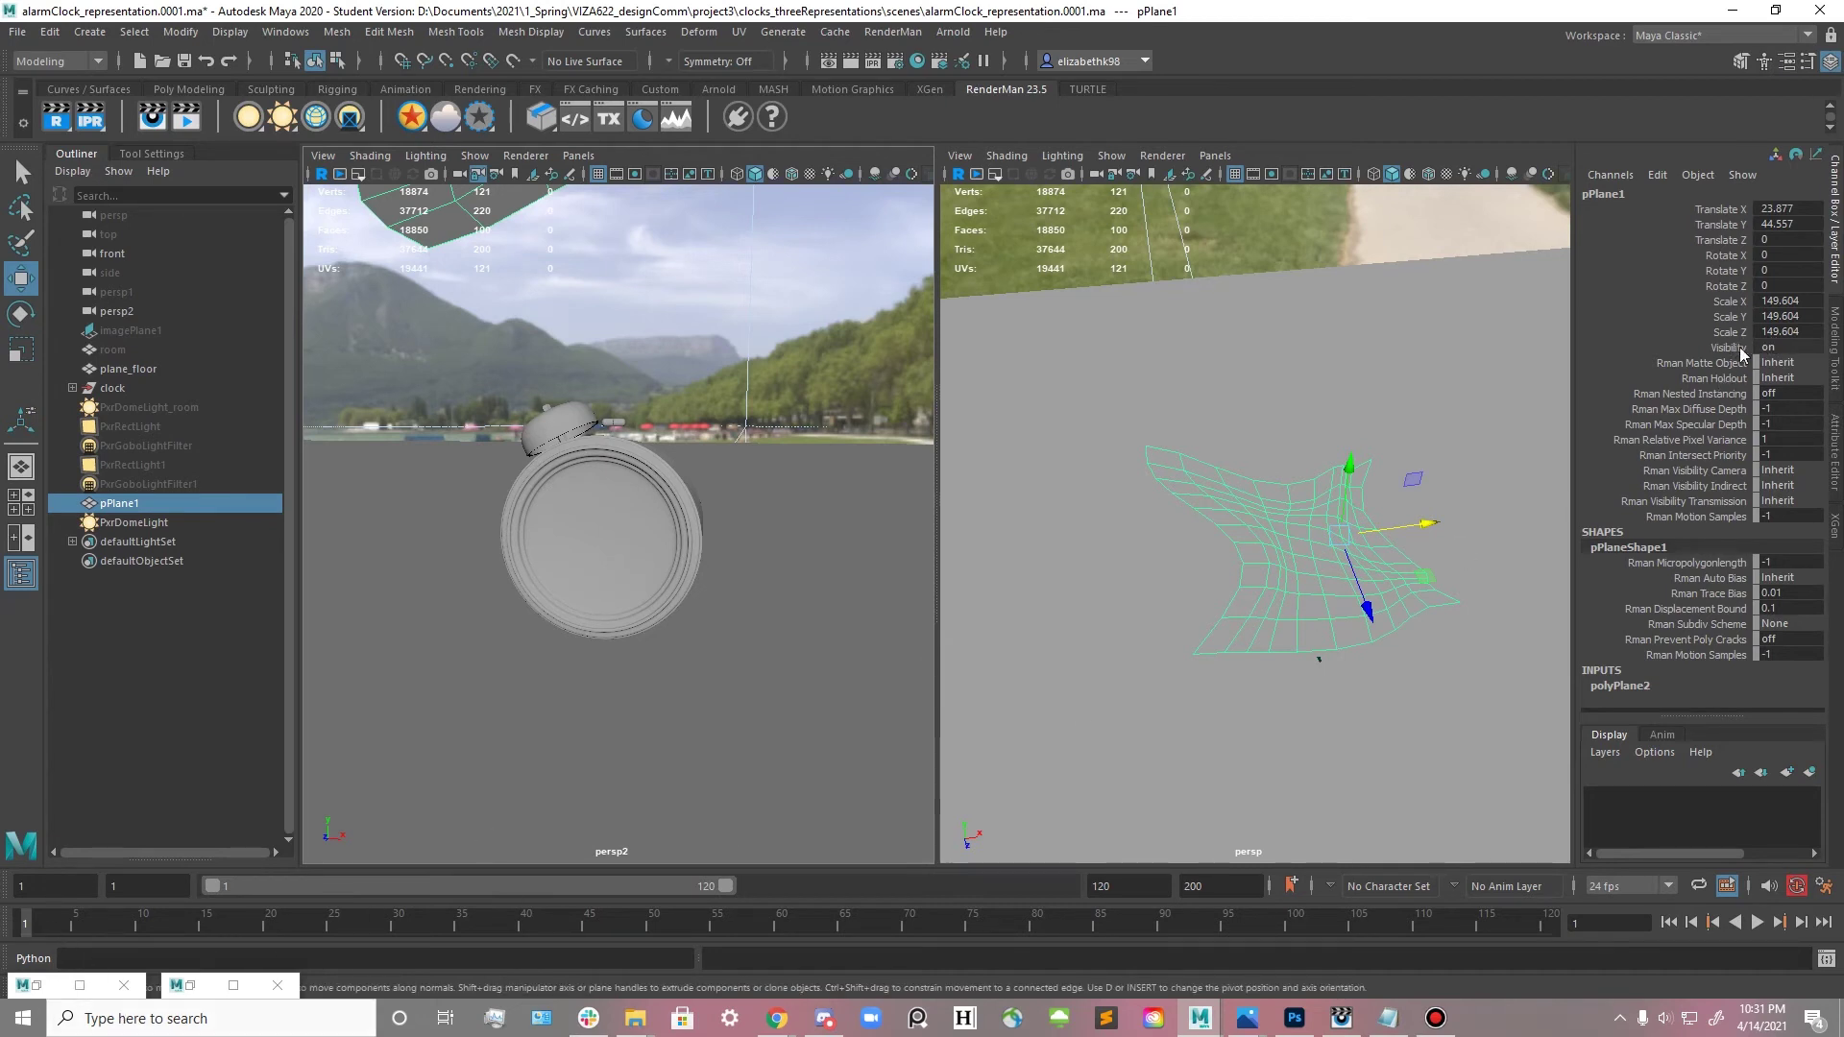
left_click(1729, 348)
right_click(1729, 348)
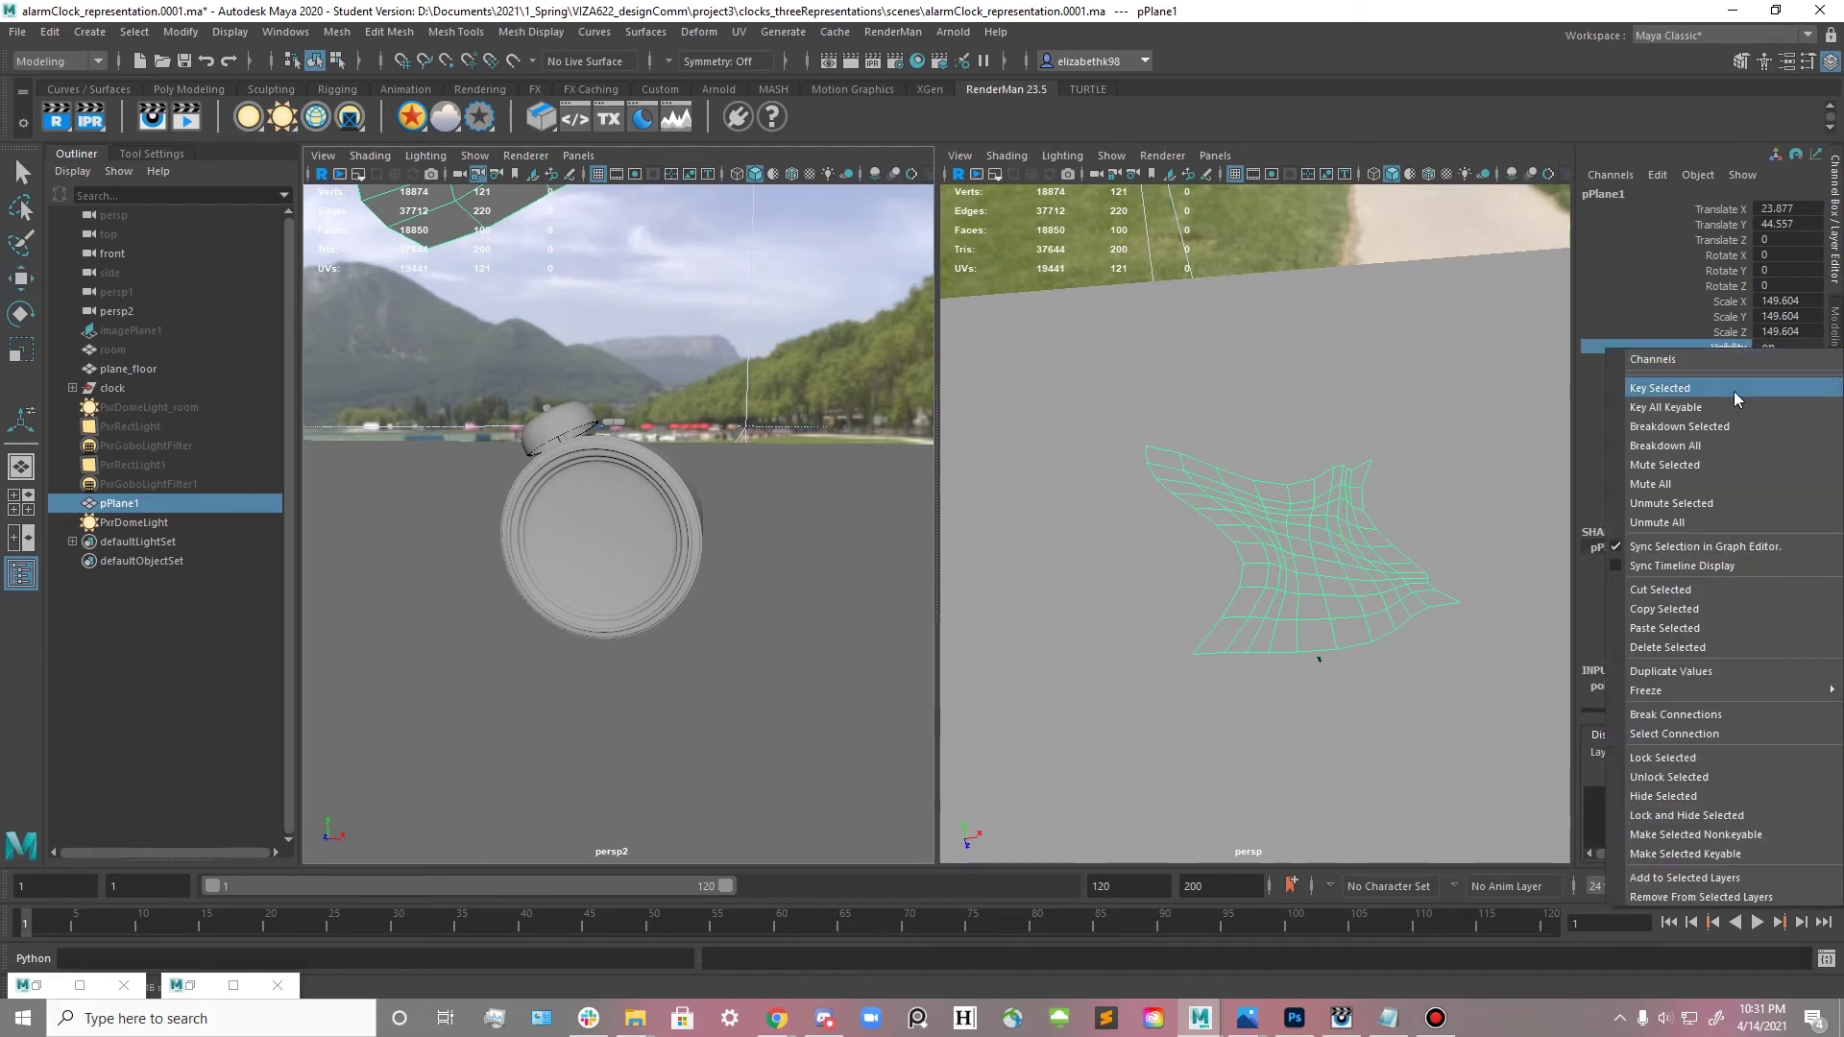
left_click(1806, 393)
left_click(78, 926)
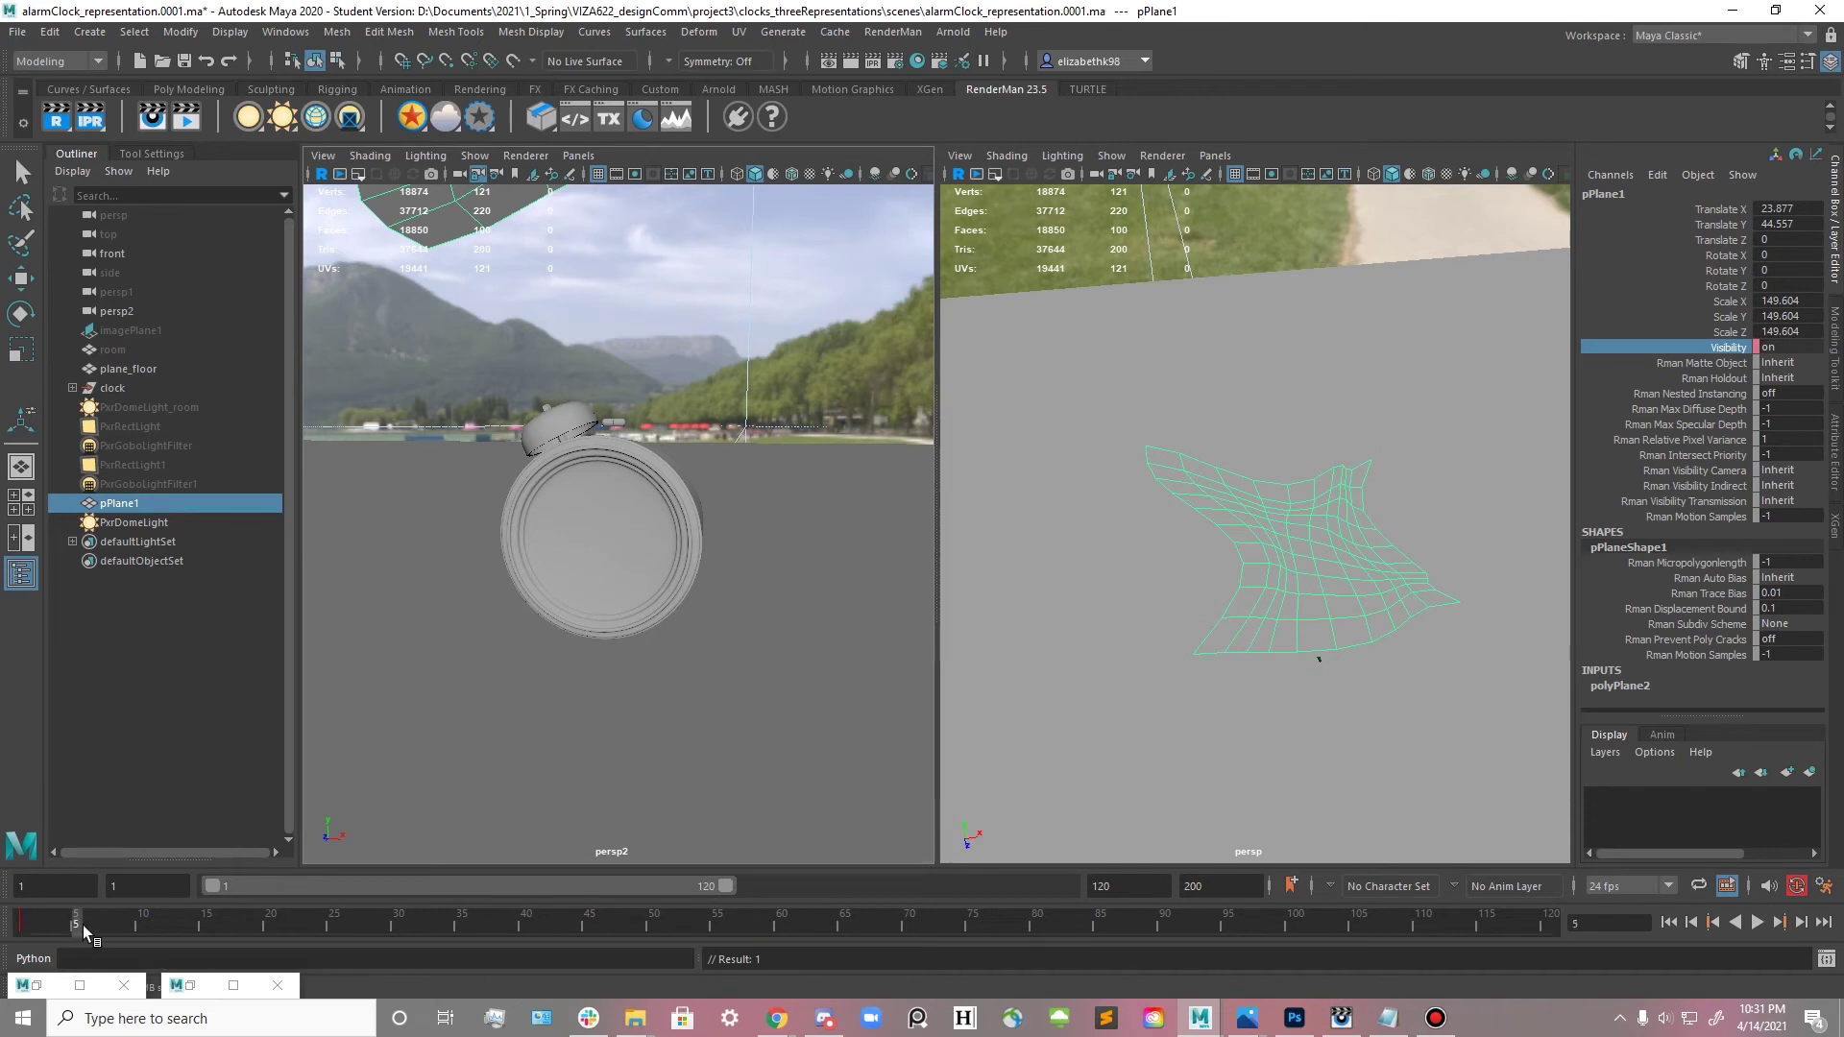
left_click_drag(25, 922, 76, 929)
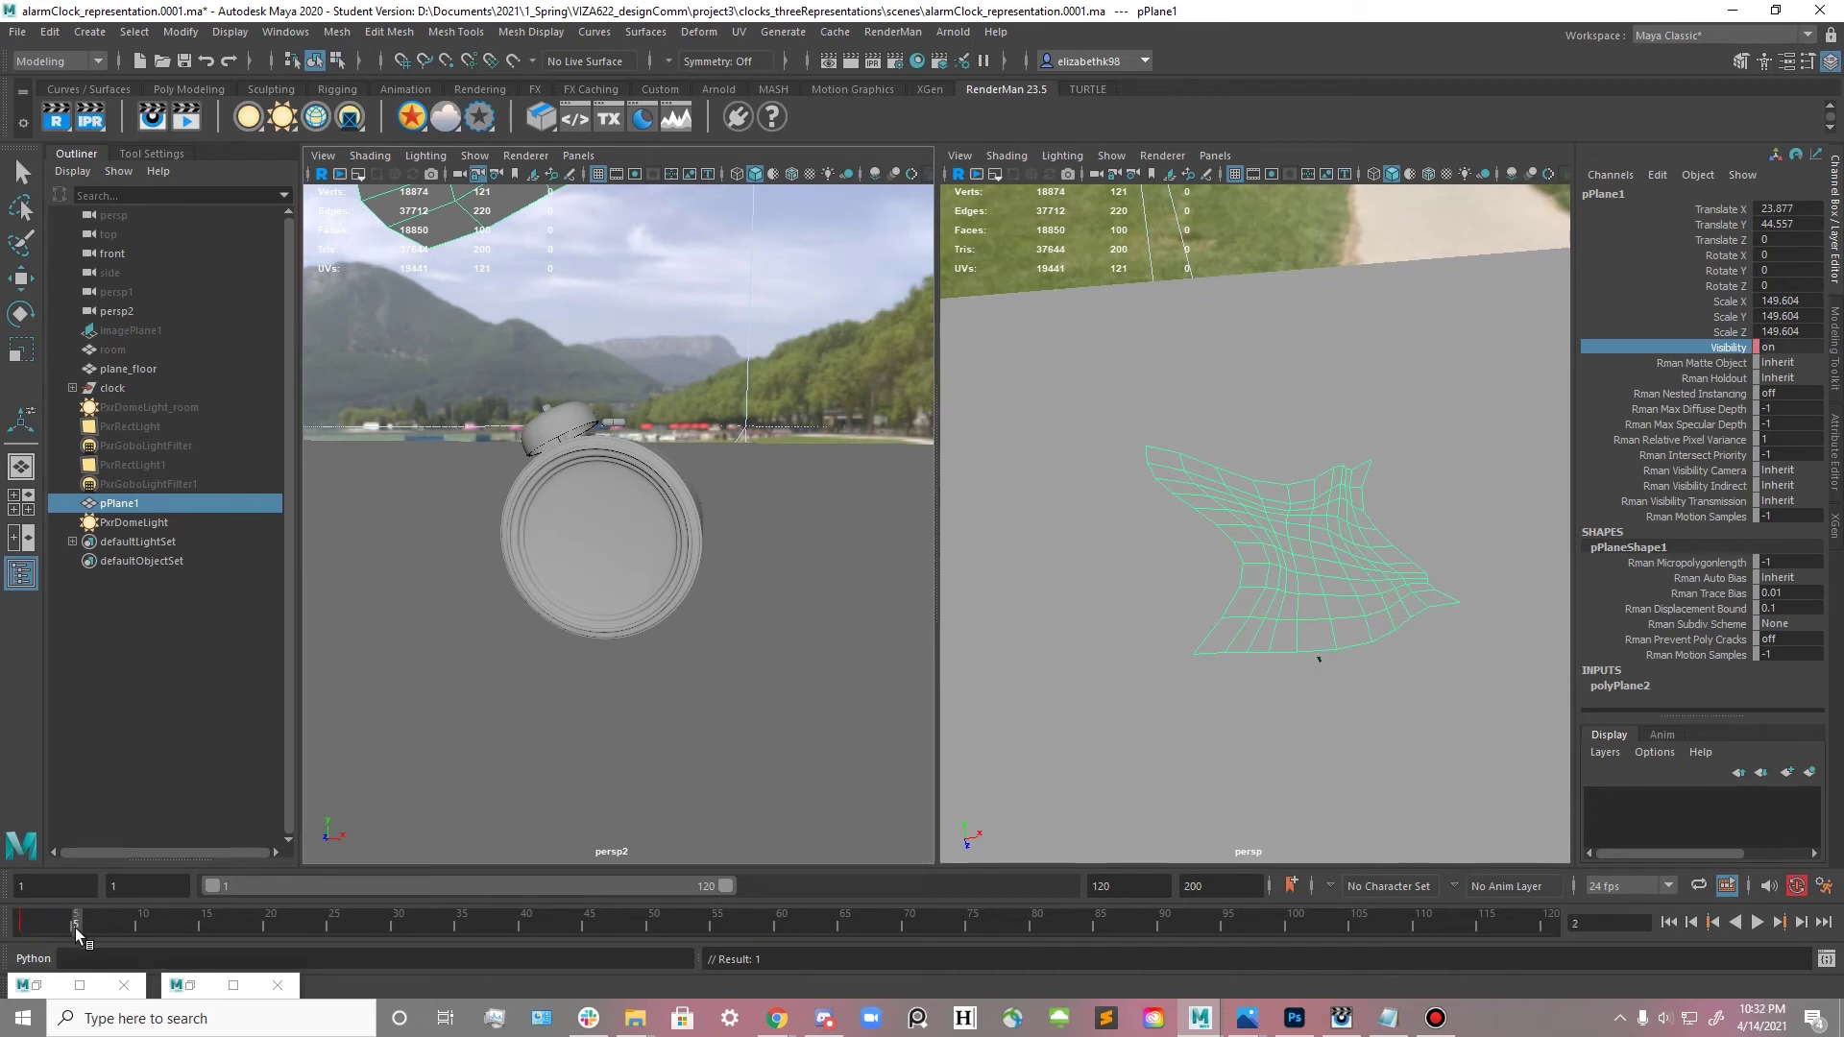
right_click(1745, 349)
left_click(1749, 384)
- Set pPlane1's Visibility to off (0) at frame 6 so the change is keyed there
left_click(90, 924)
right_click(1741, 351)
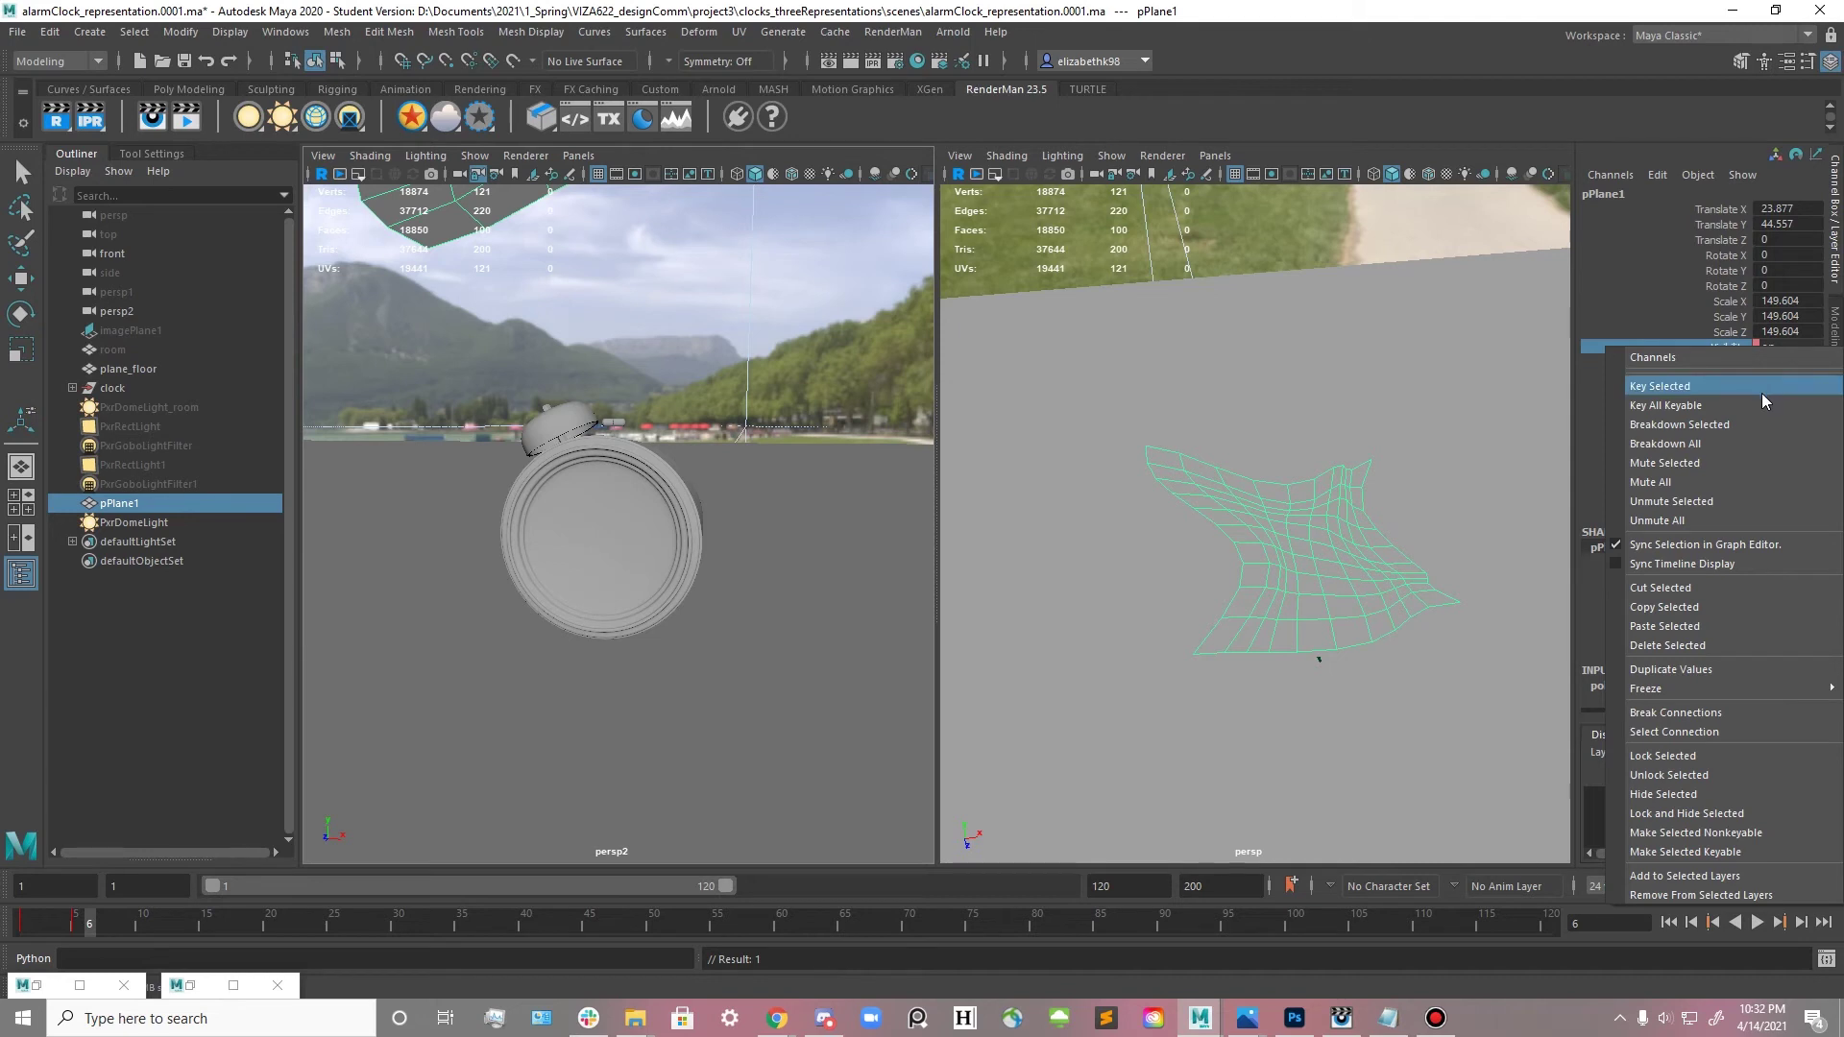
left_click(1782, 347)
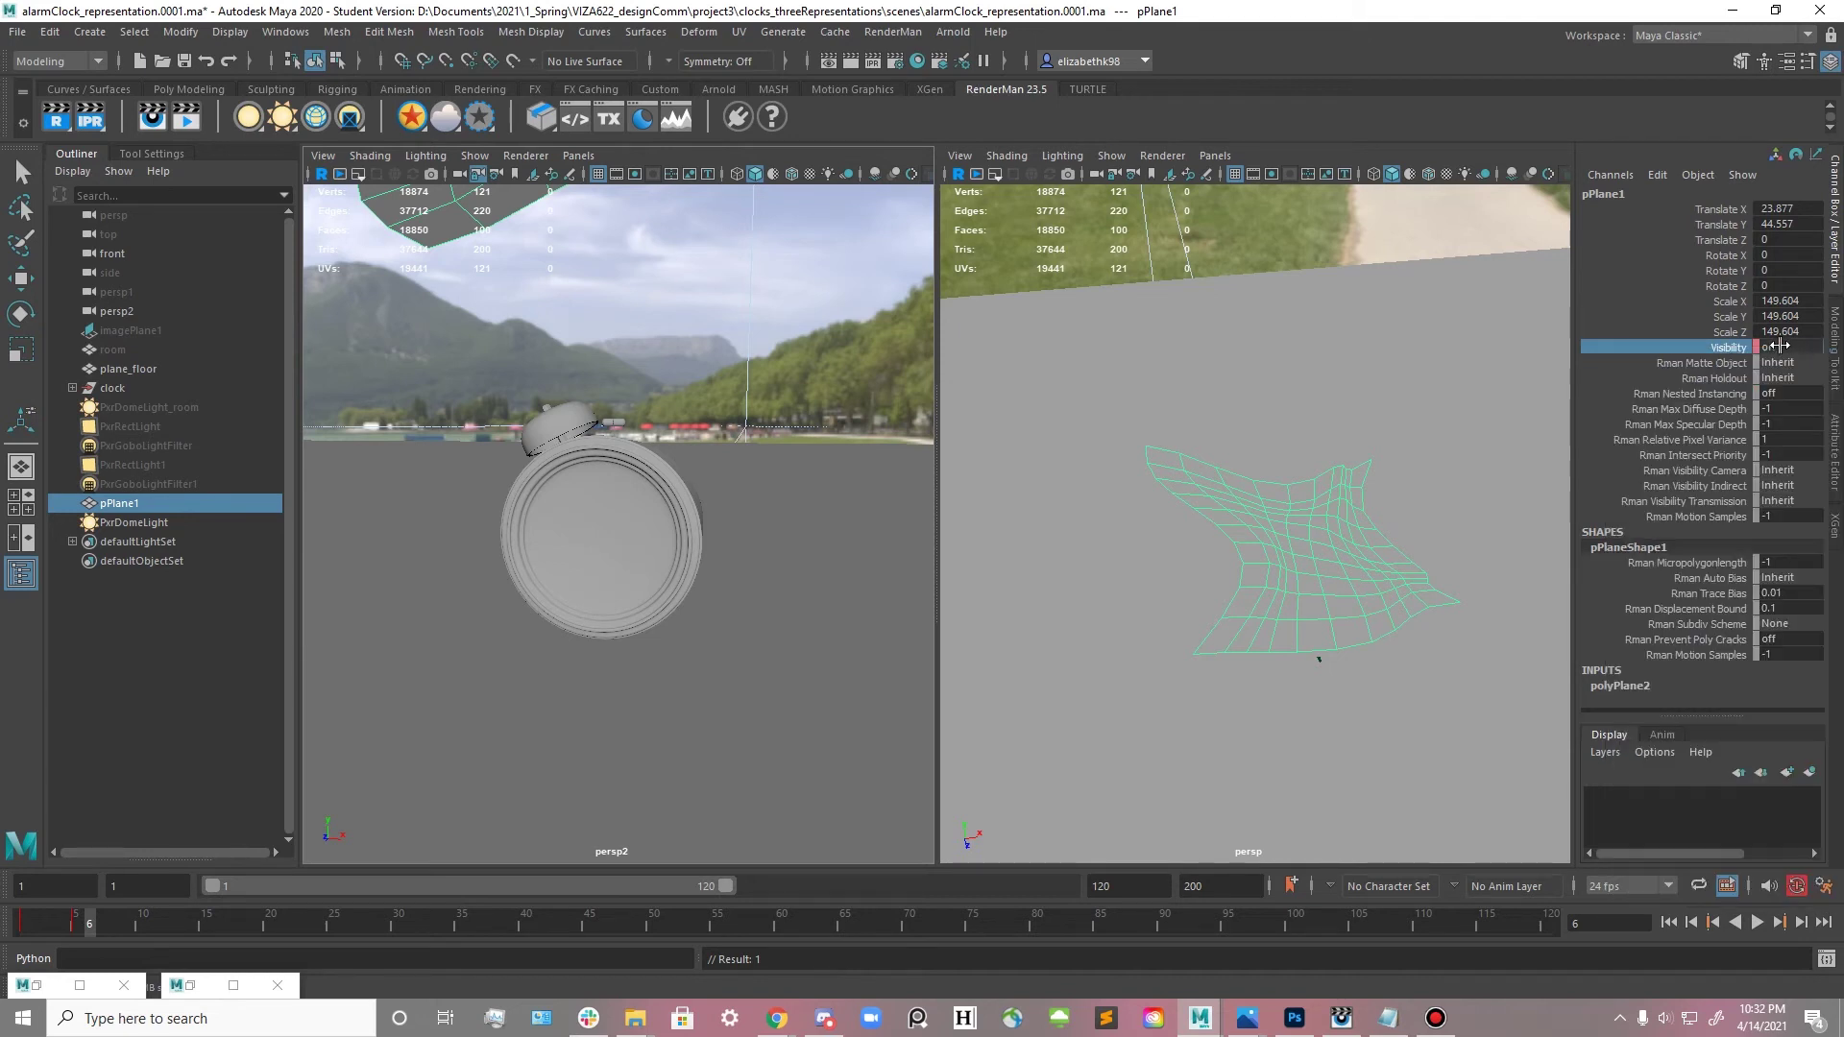
left_click(1778, 348)
type("0")
key("Return")
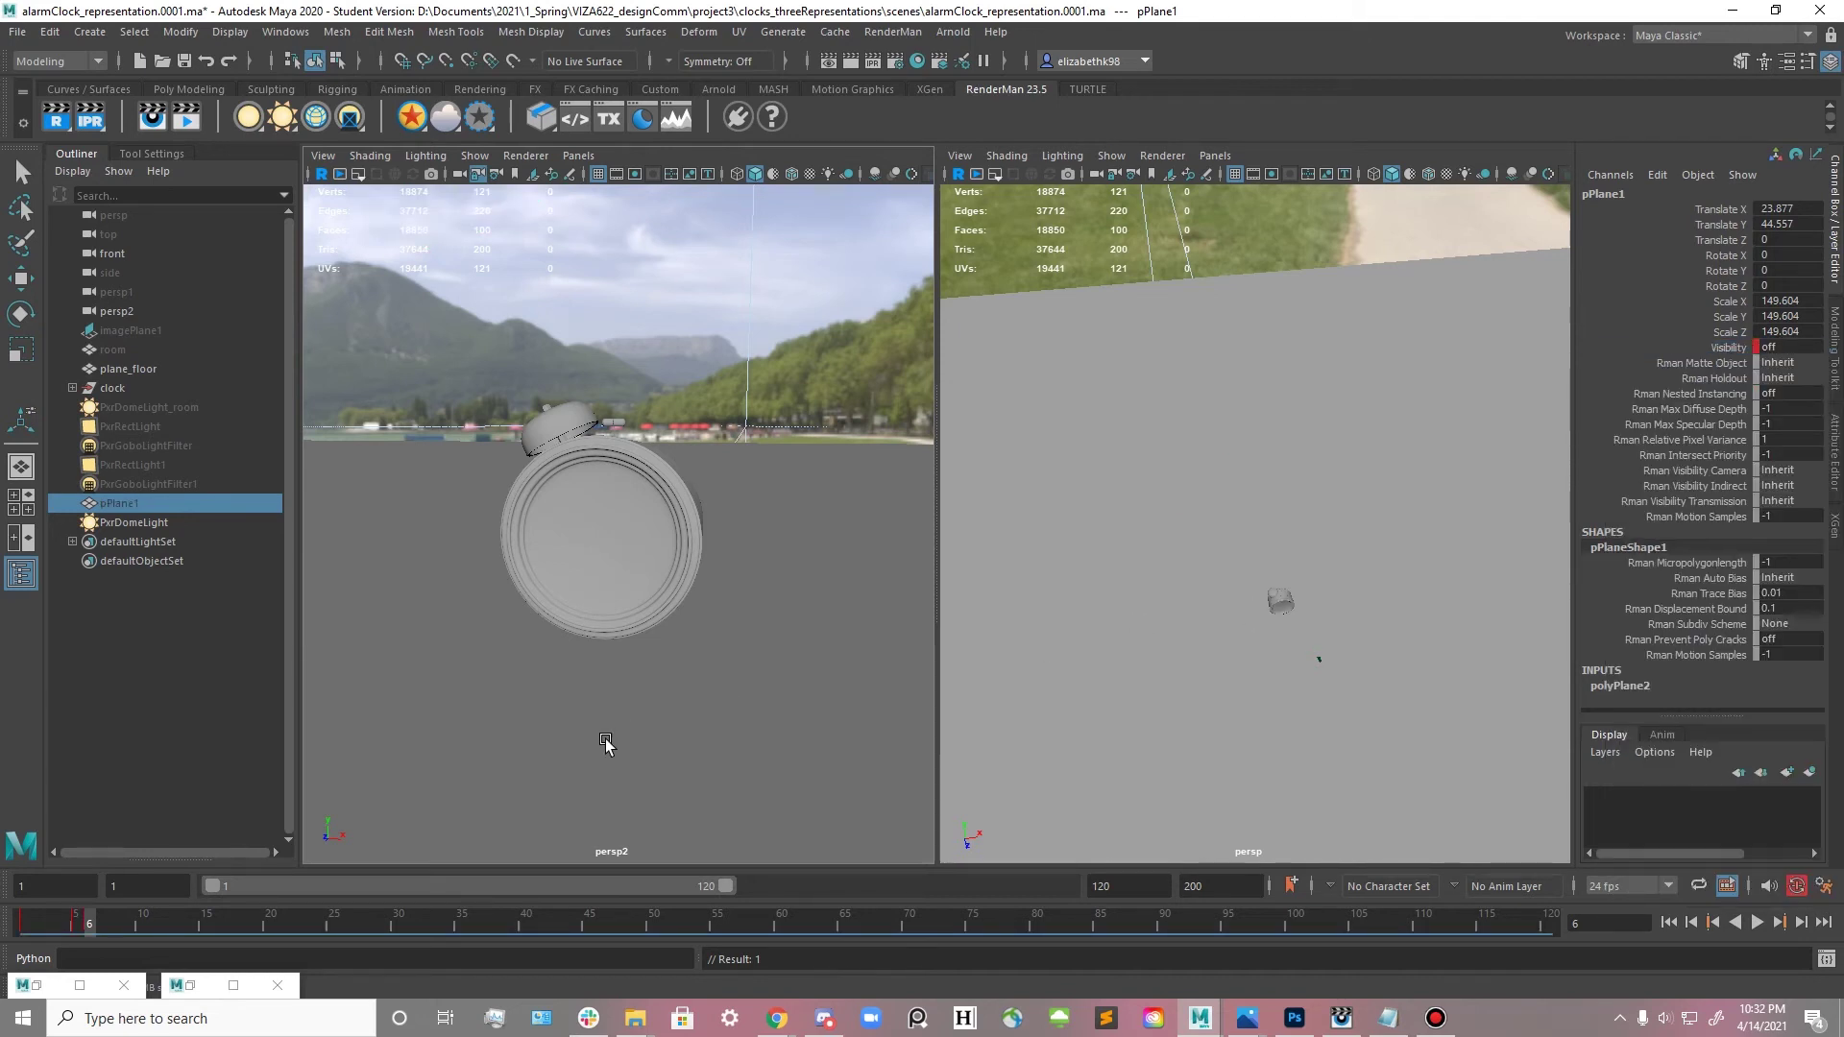
- Play and scrub through the first frames of the timeline to check when pPlane1 is visible
key("alt+v")
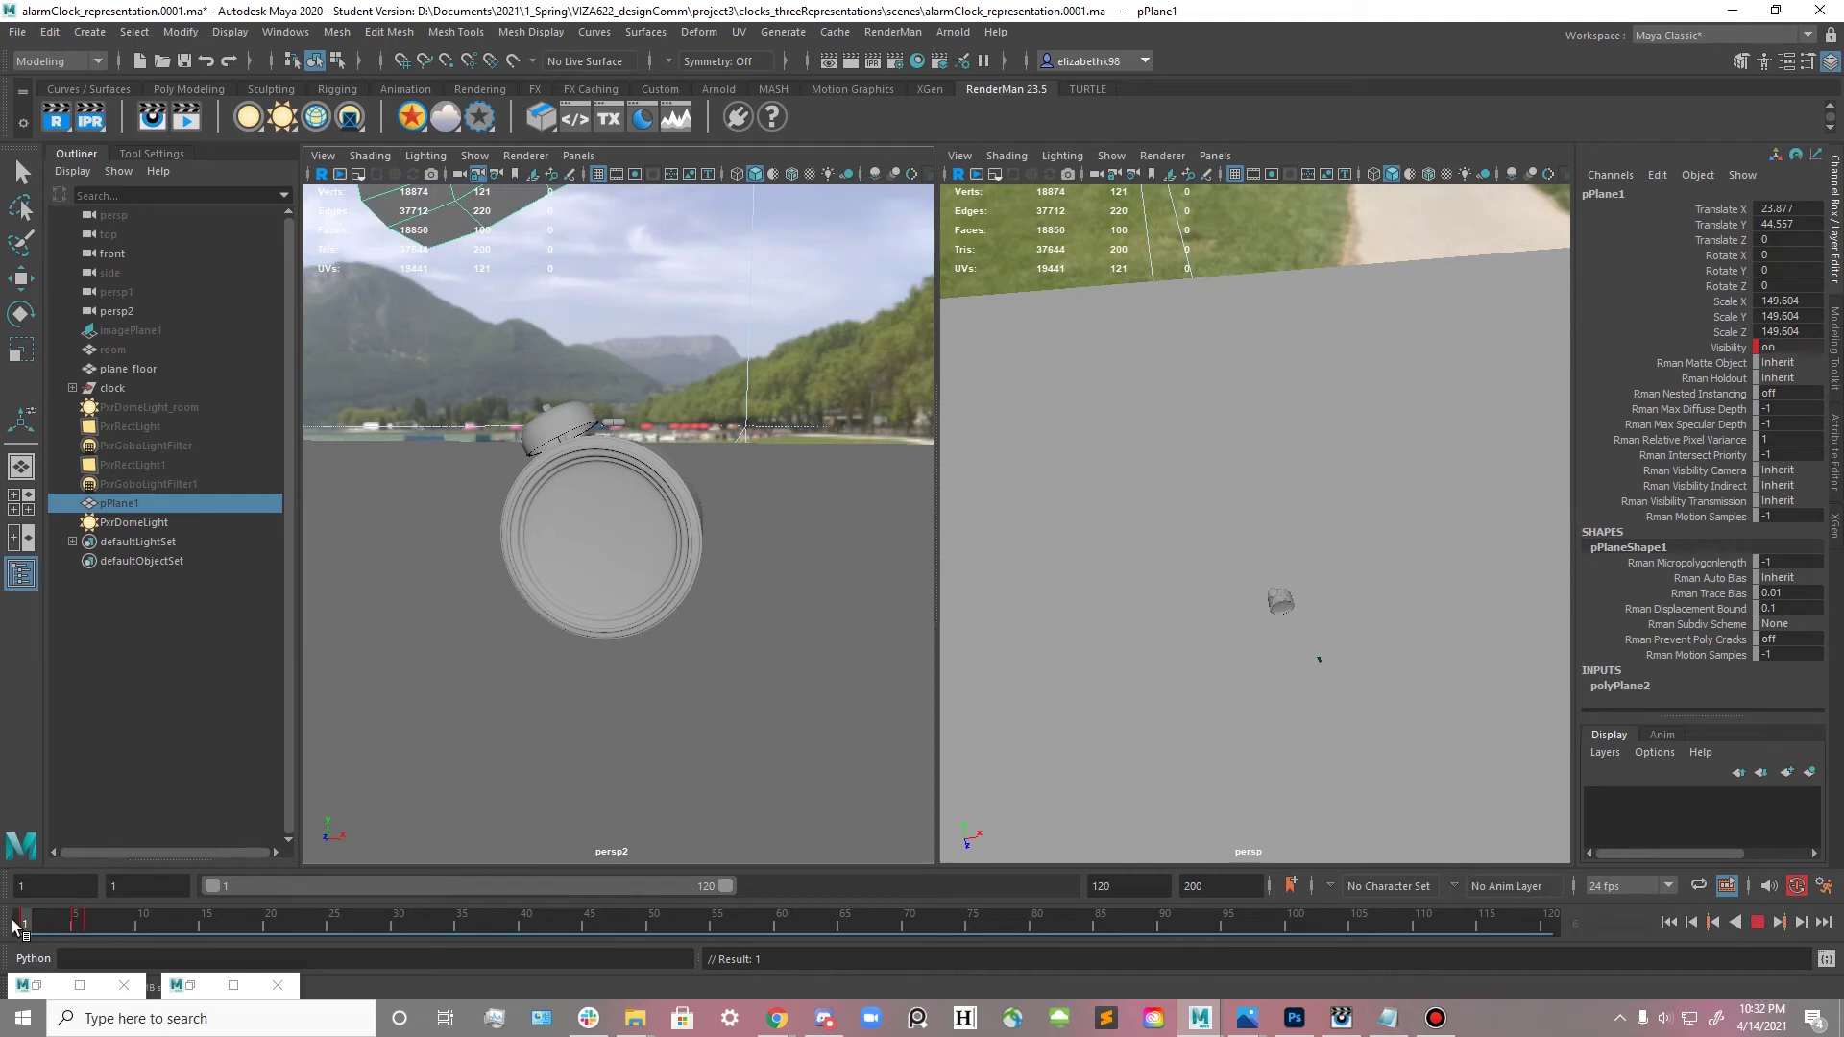
mouse_move(97, 928)
left_mouse_down()
mouse_move(26, 928)
mouse_move(155, 925)
mouse_move(106, 925)
left_mouse_up()
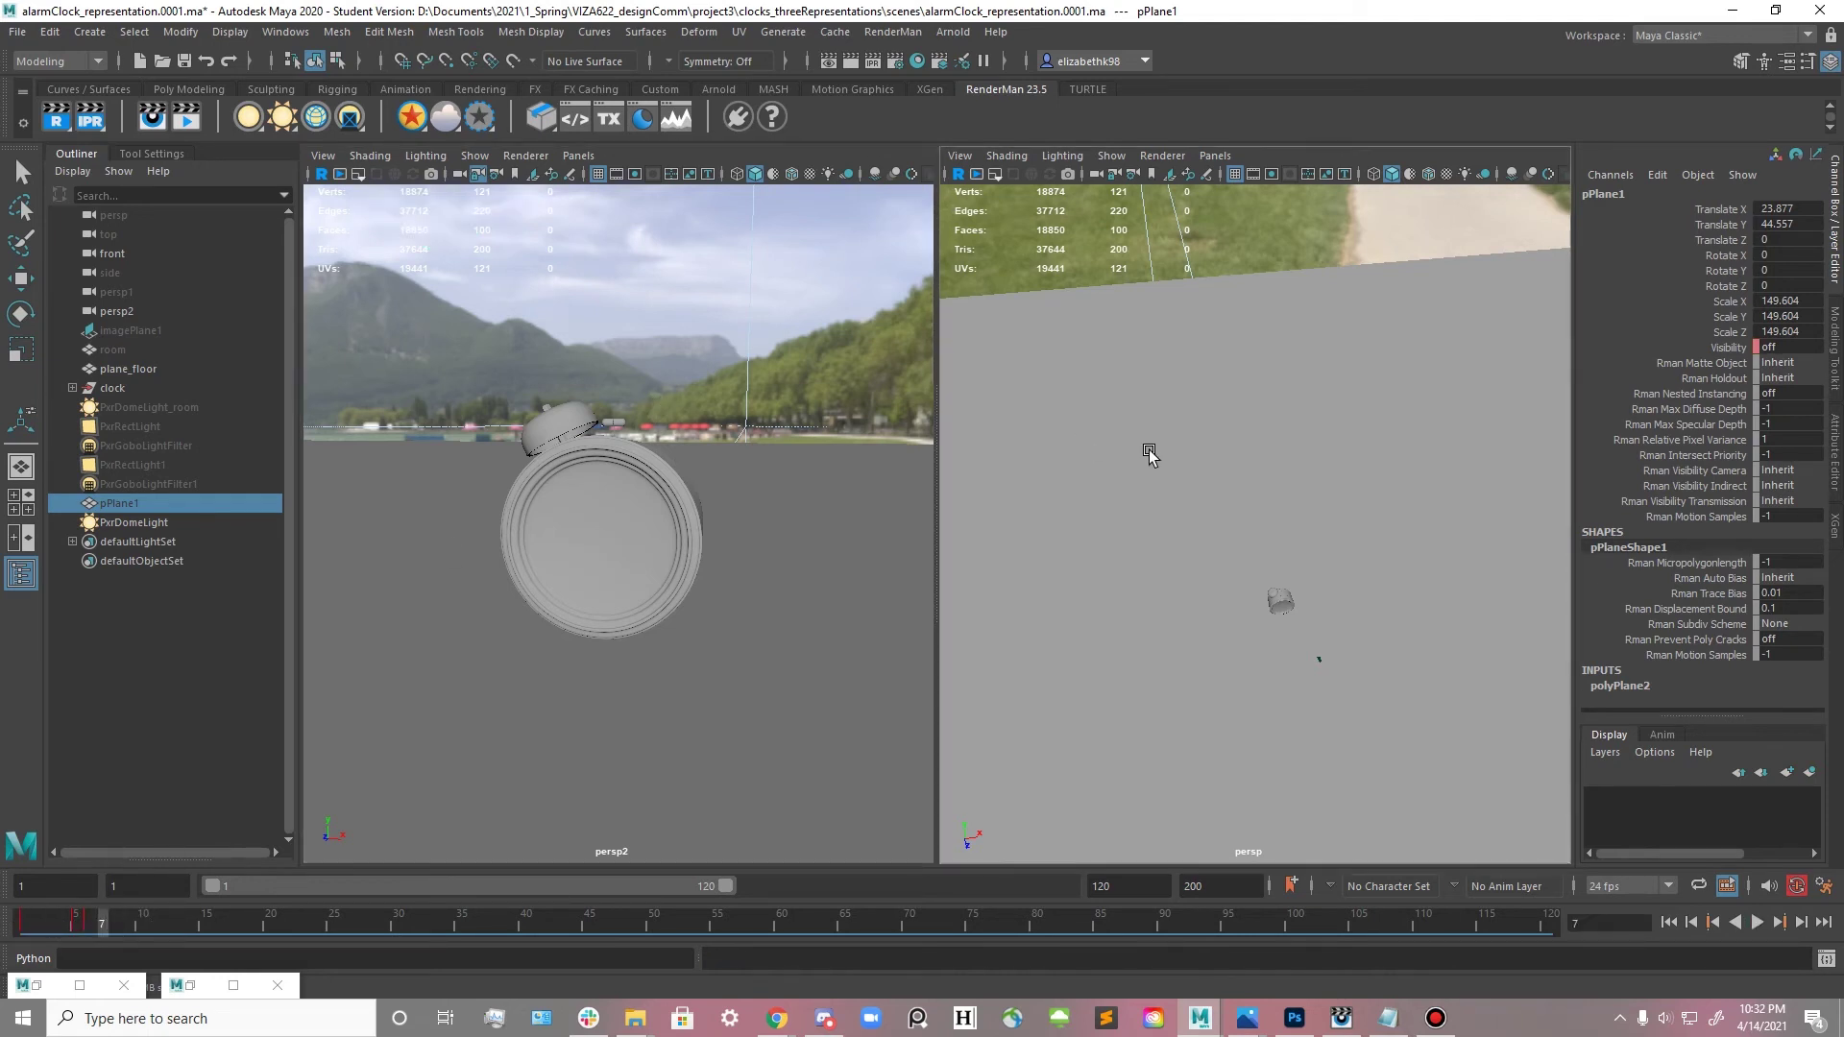
left_click(1149, 448)
key("w")
key("alt+v")
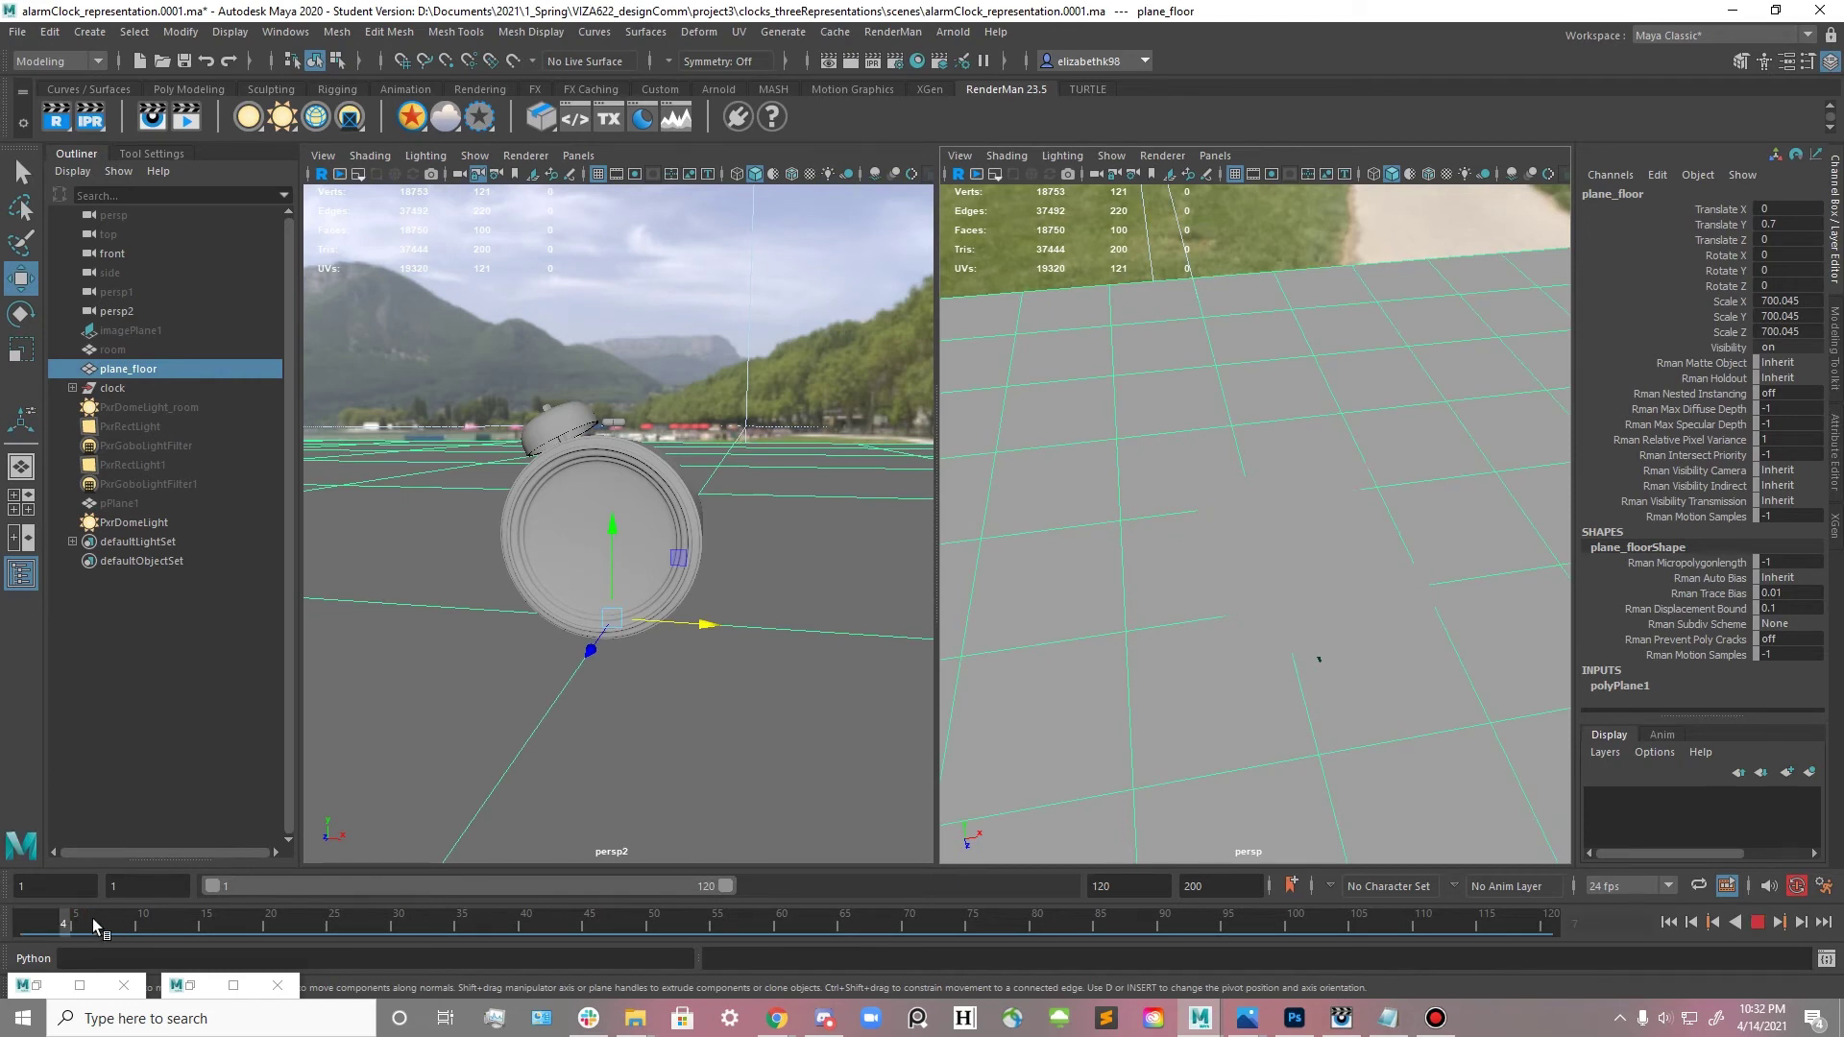
key("alt+v")
left_click(1280, 518)
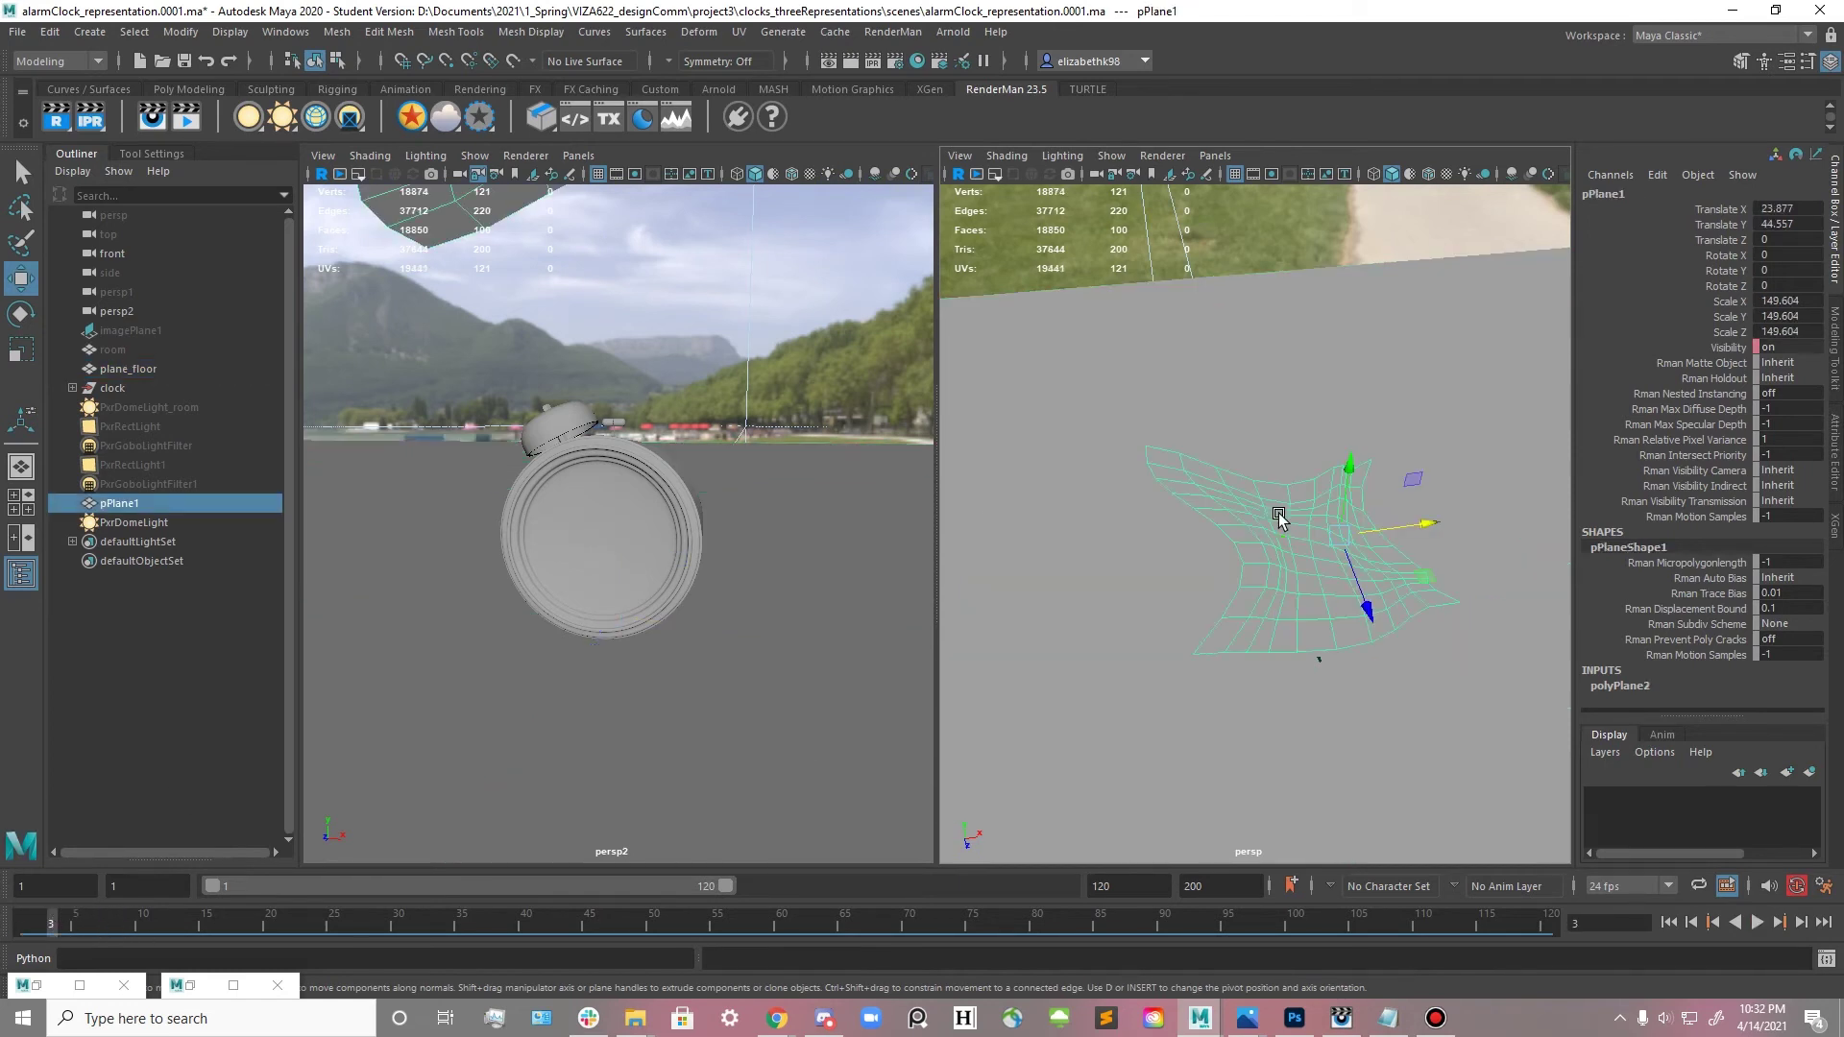
key("alt+v")
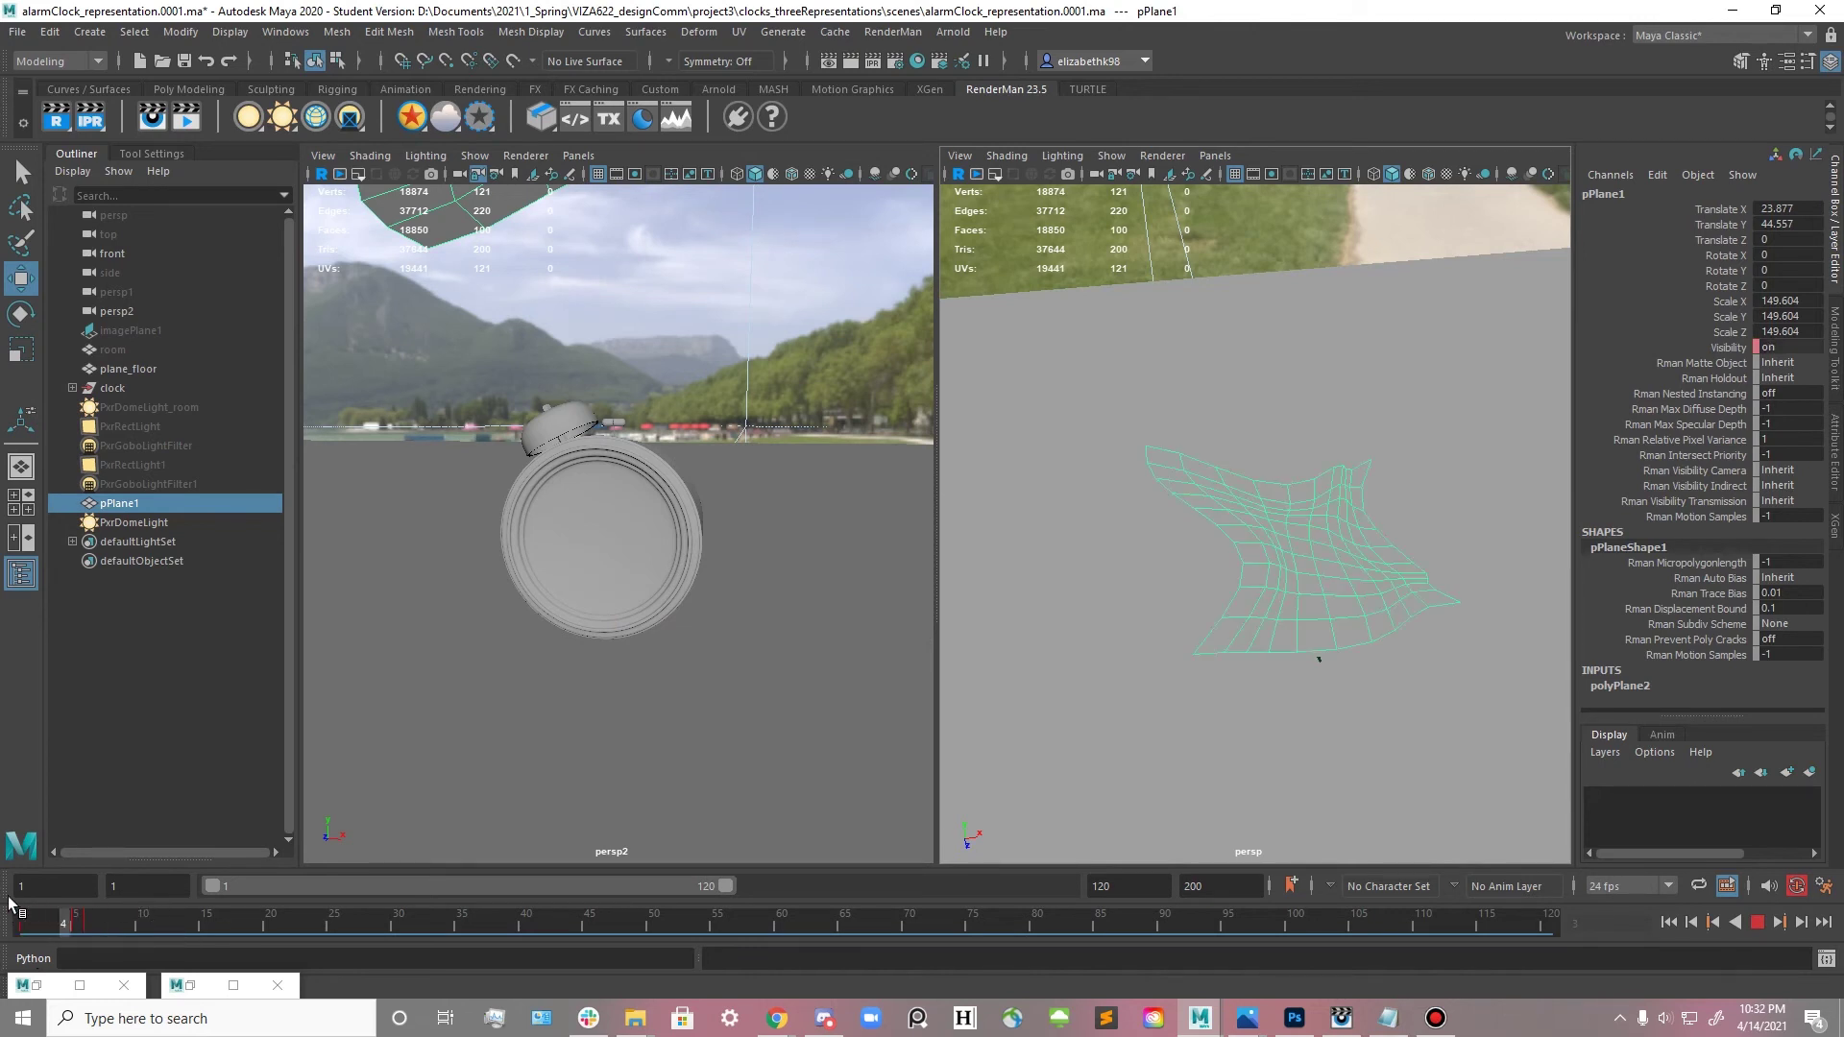
key("alt+v")
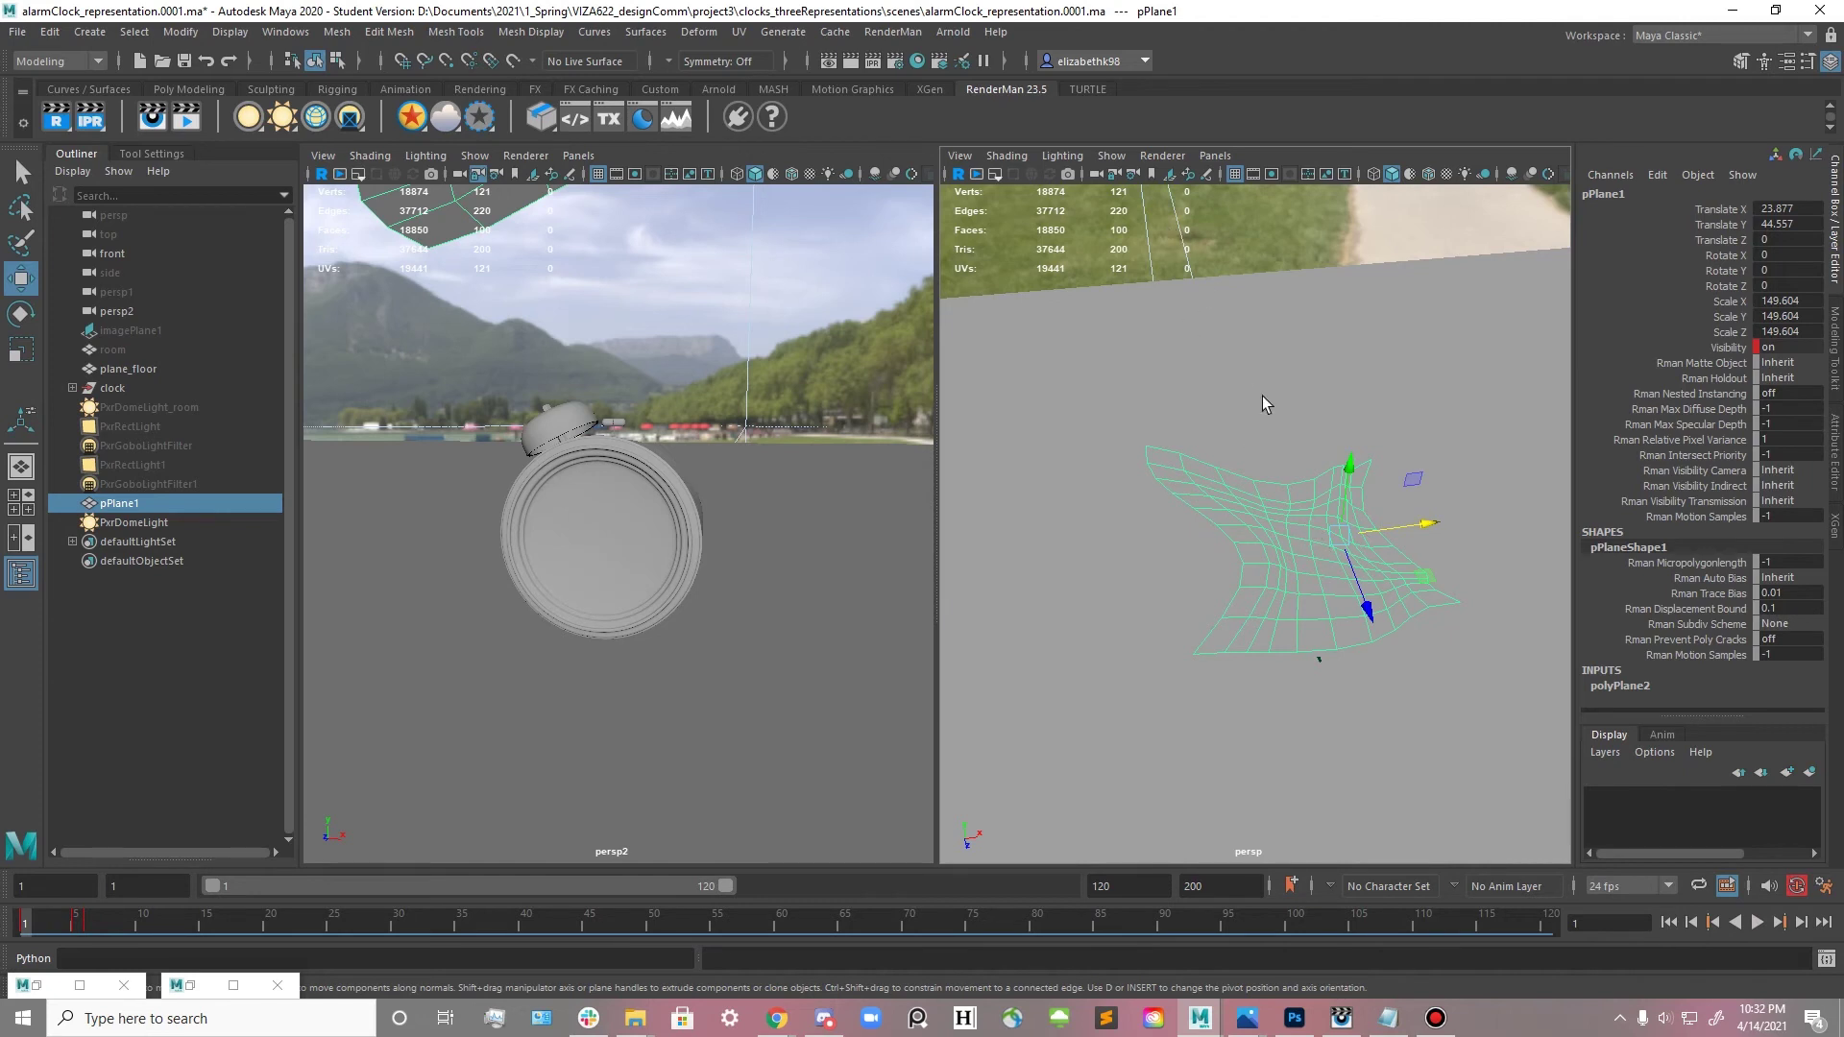
- Delete pPlane1's visibility keys in the timeline range covering frames 1 to 6
left_click(96, 923)
left_click_drag(94, 923, 21, 919, "shift")
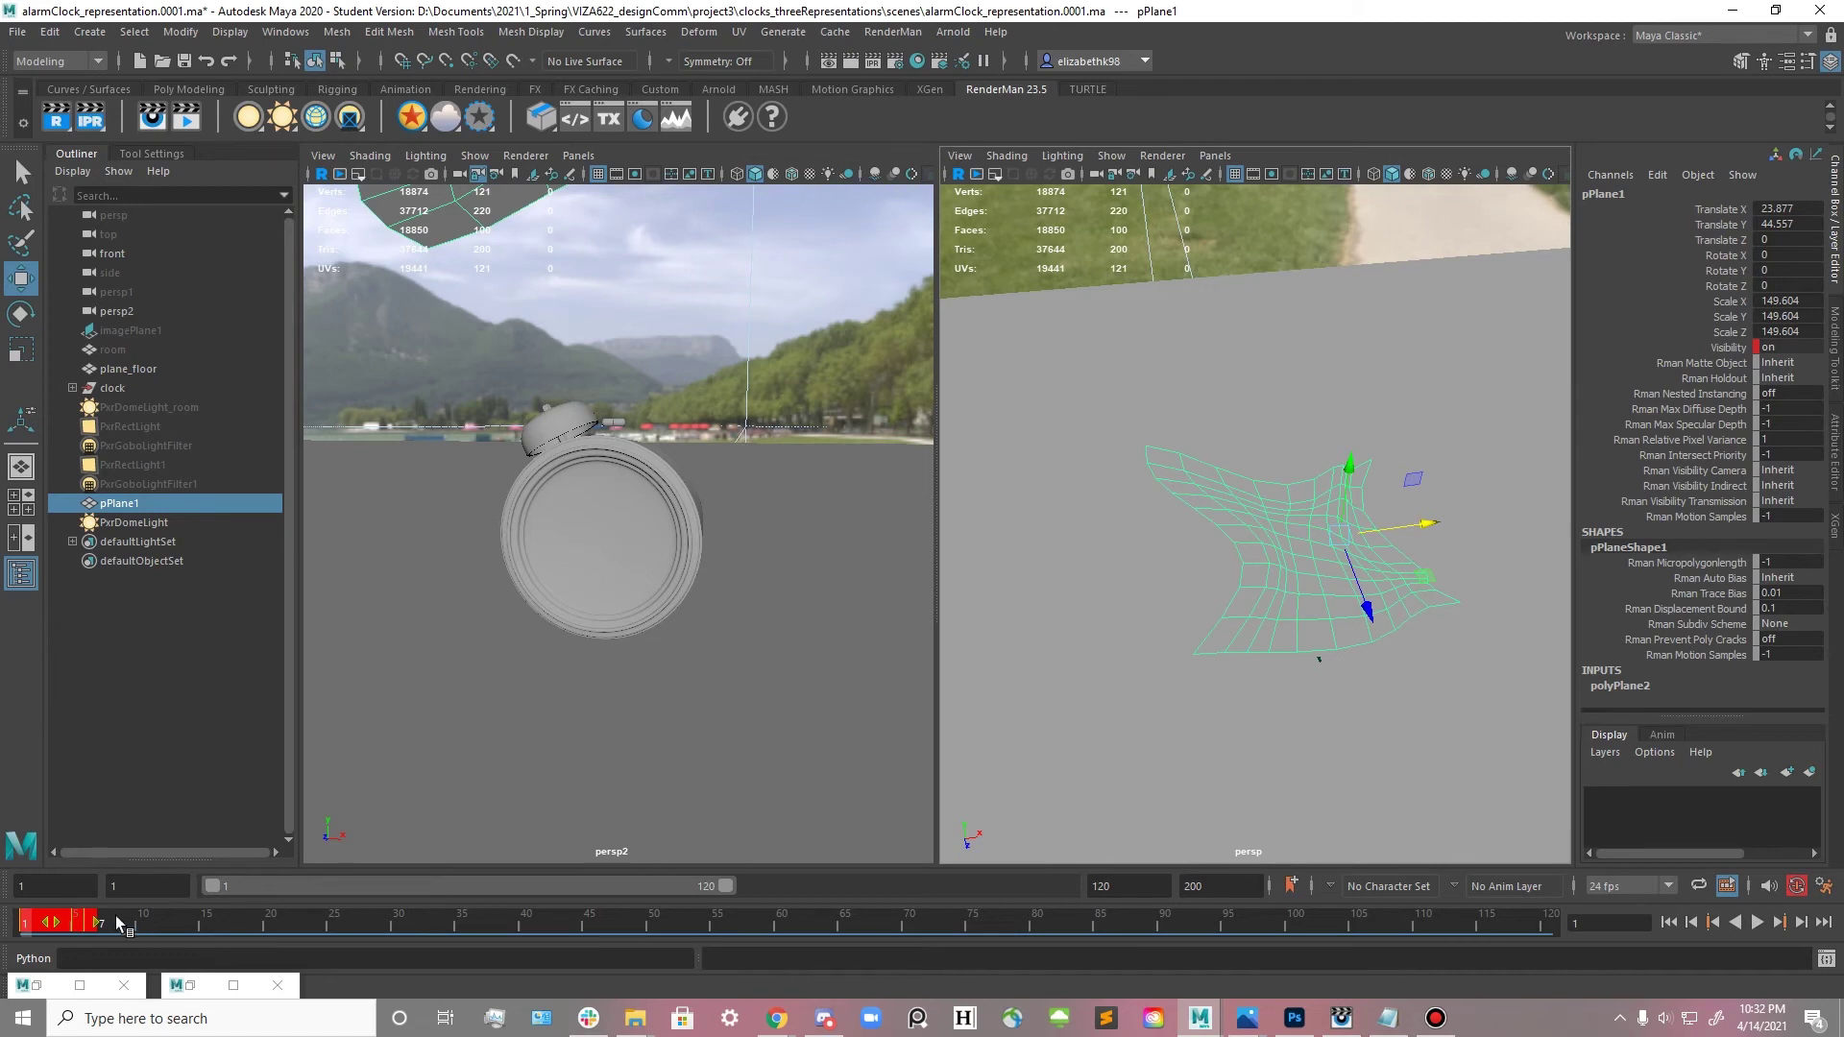
right_click(86, 912)
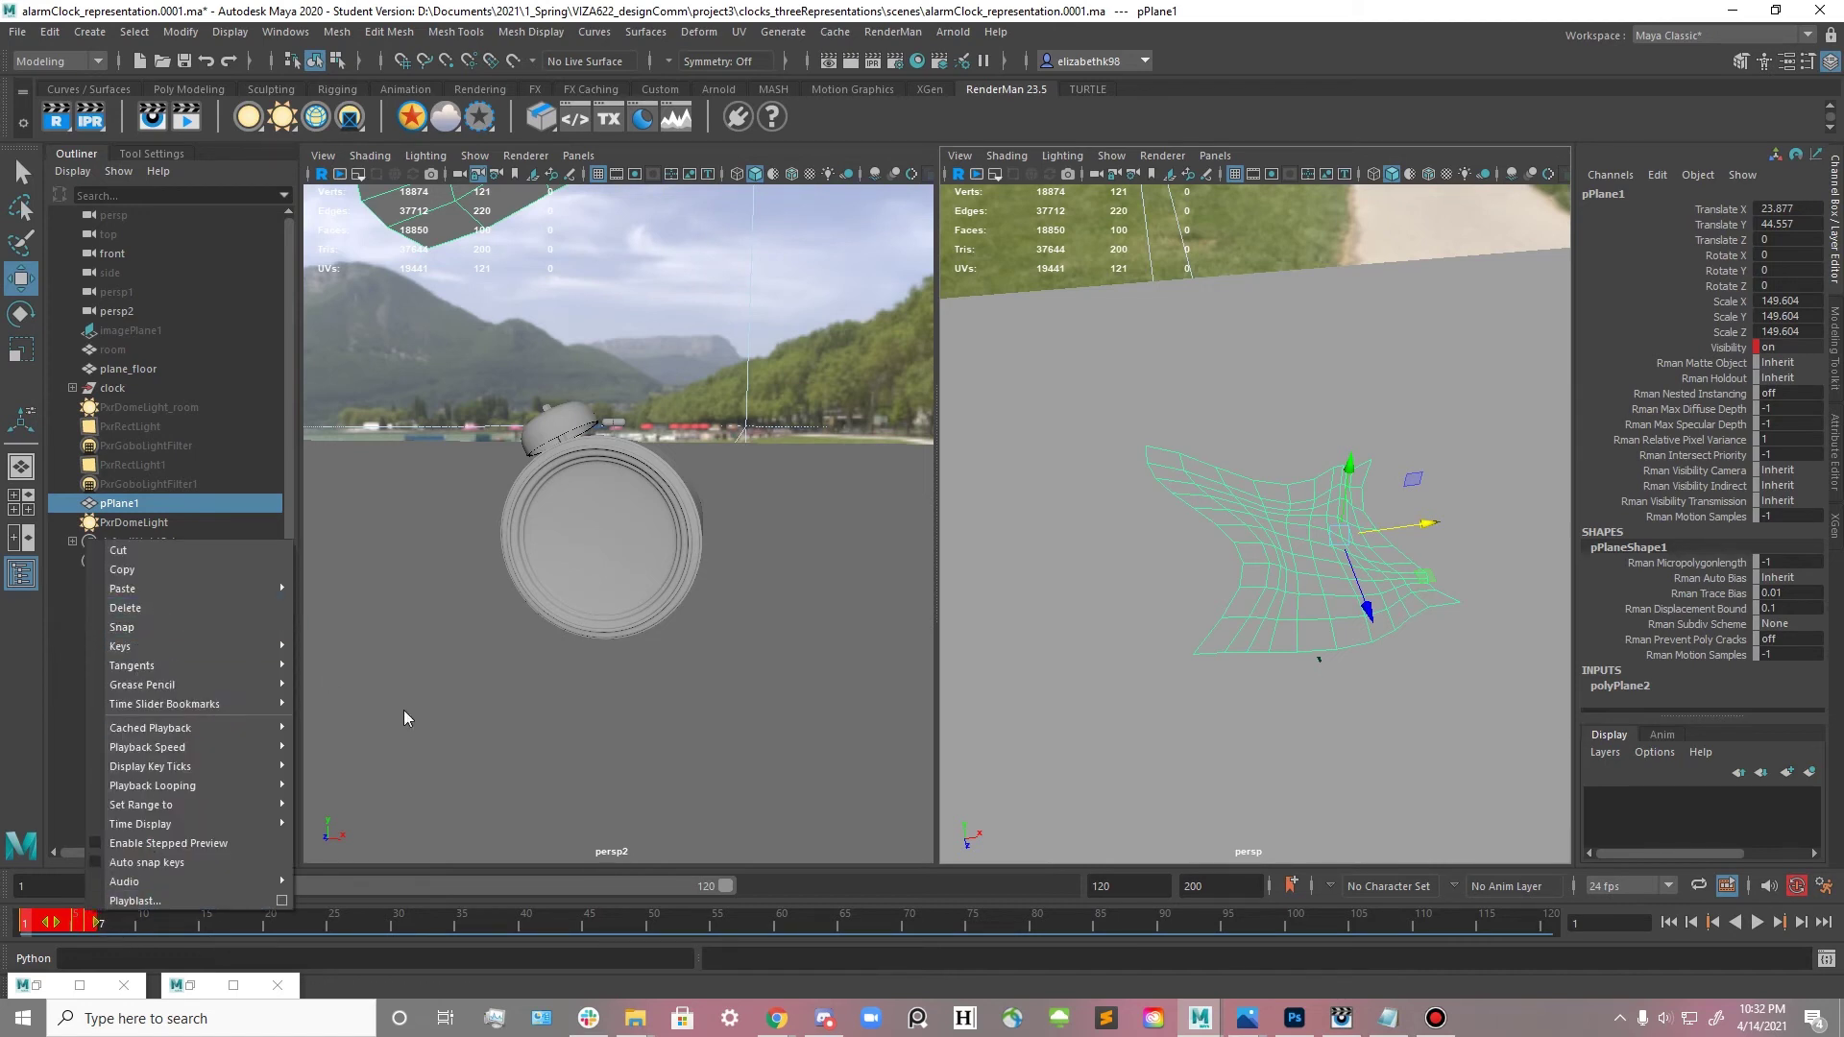
left_click(165, 611)
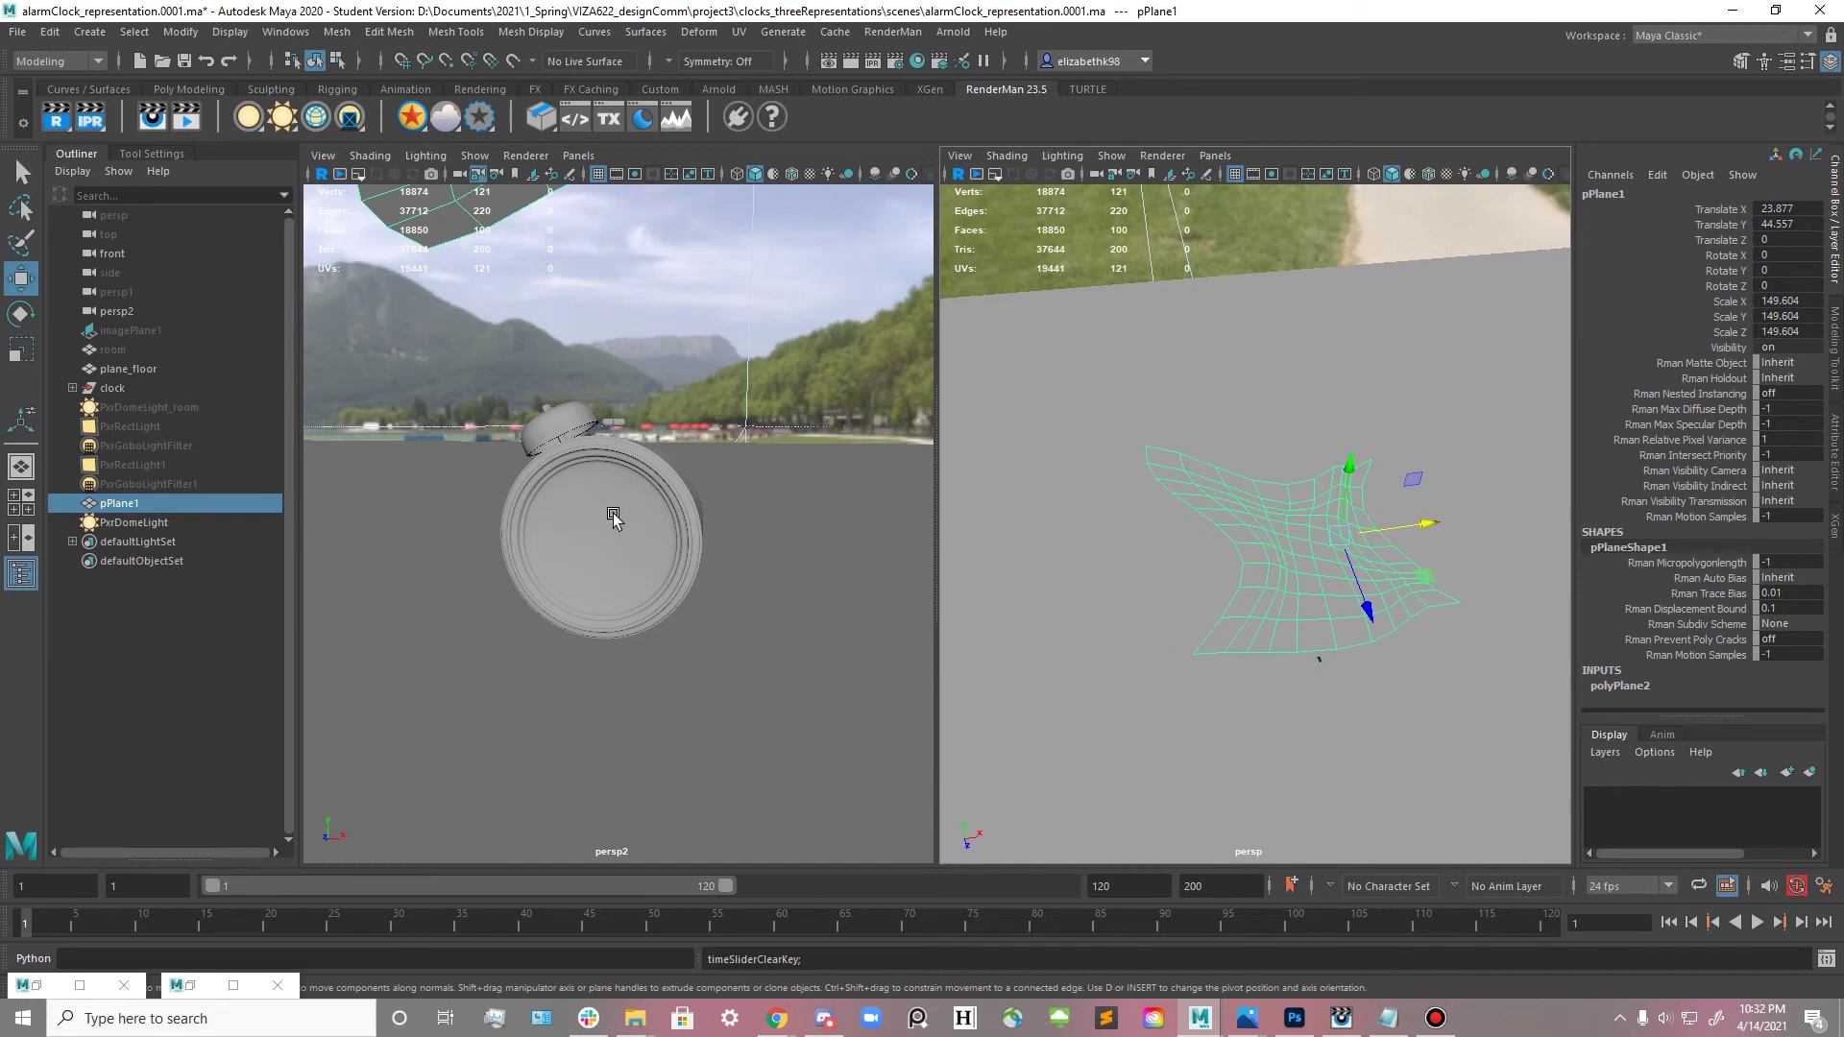
- Hide PxrDomeLight and pPlane1
left_click(577, 551)
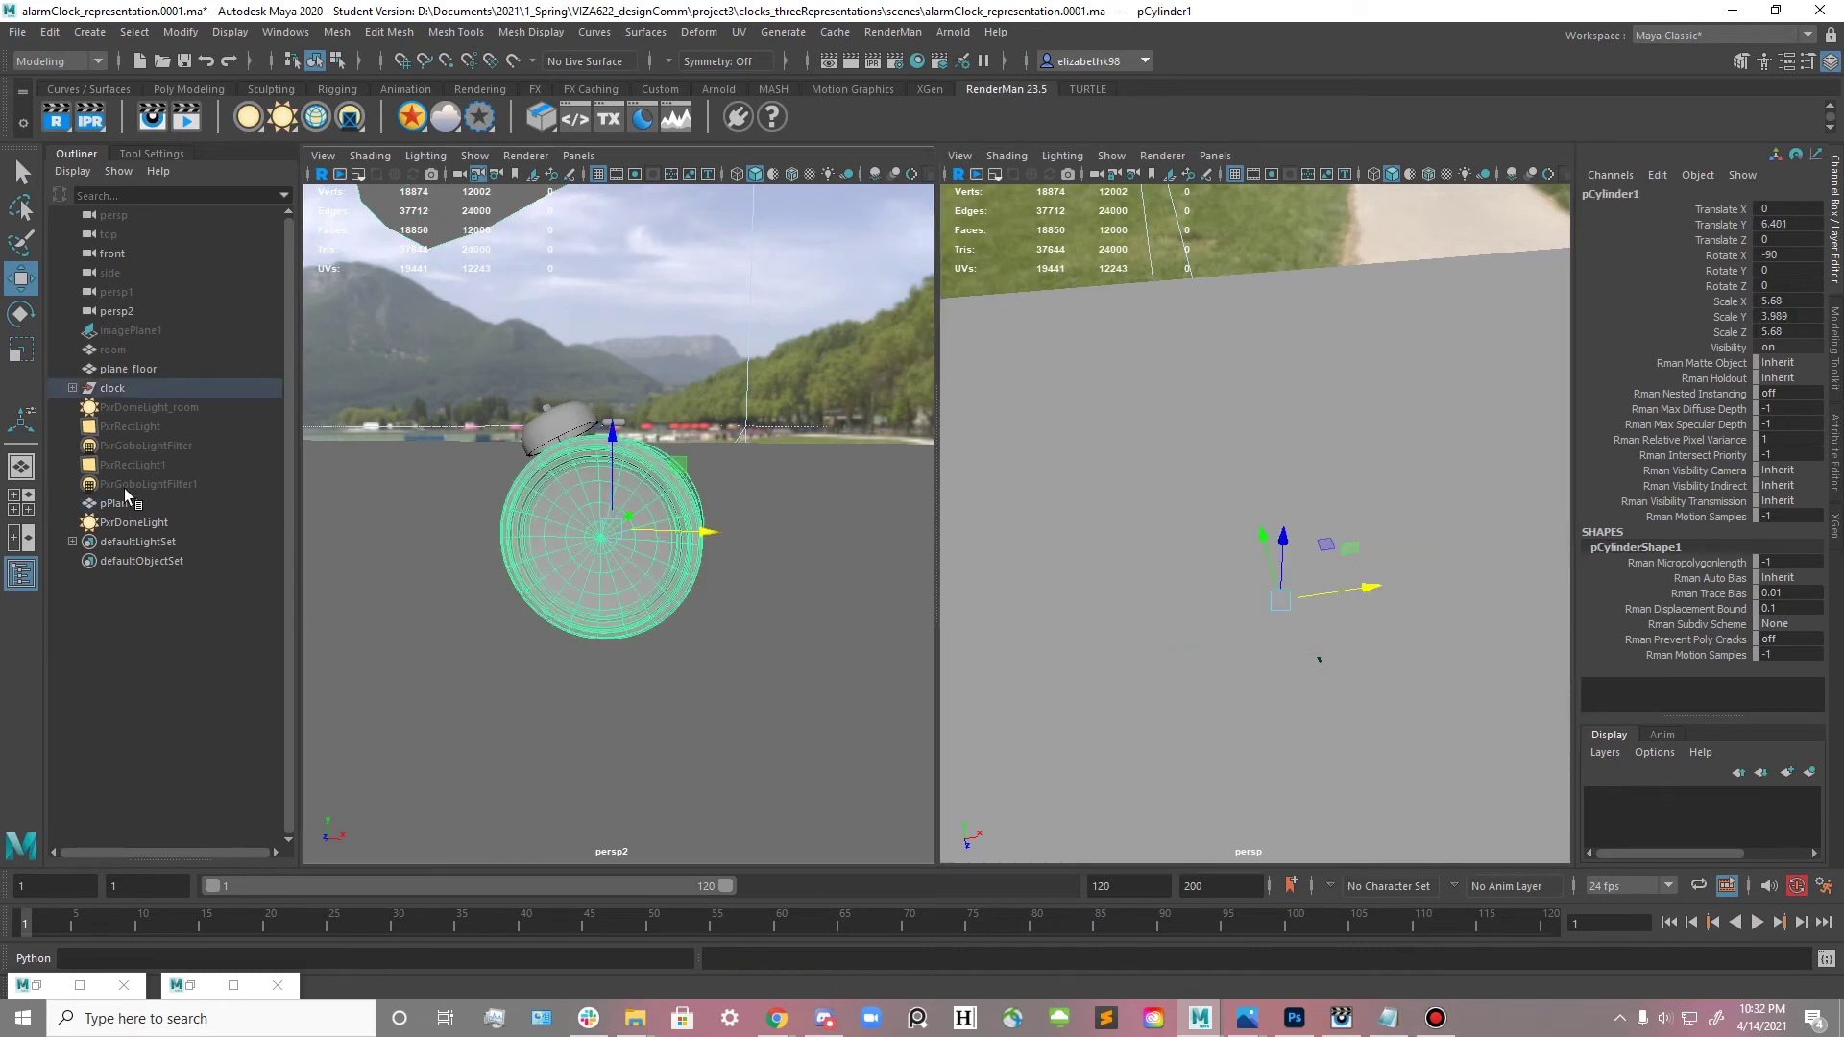
left_click(133, 524)
key("h")
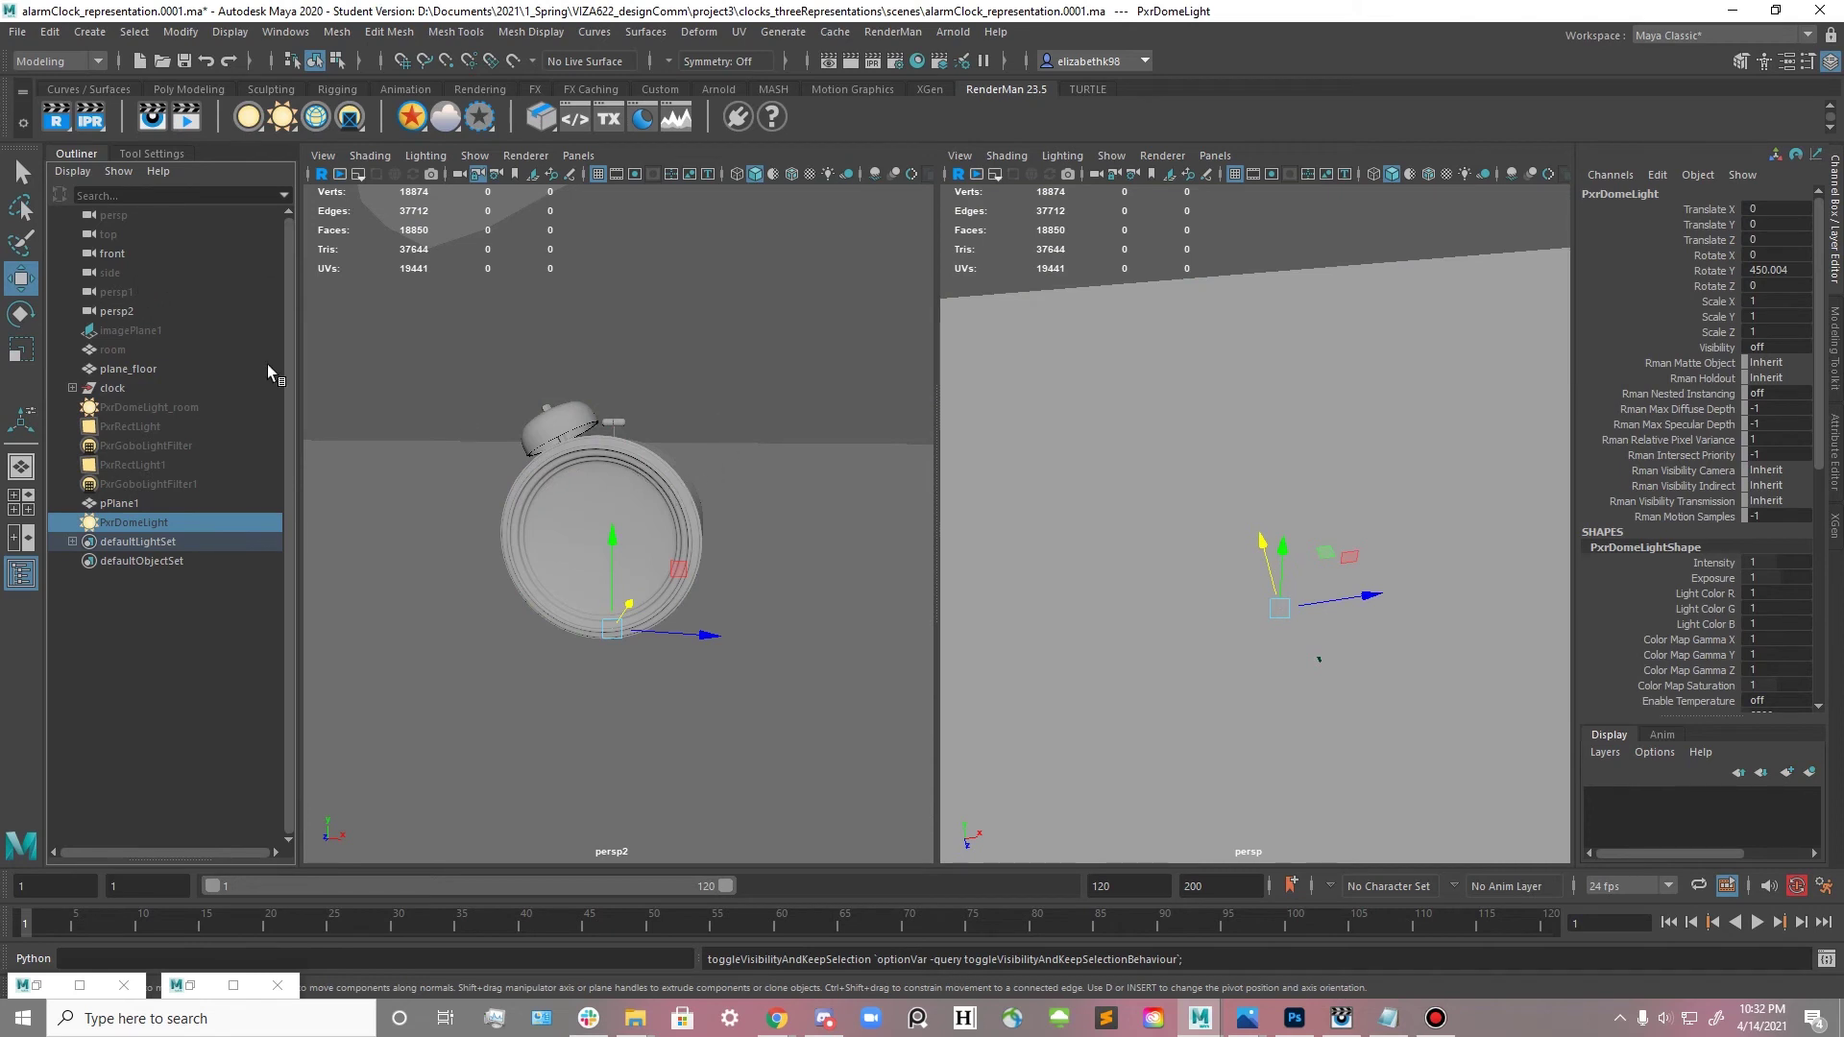
left_click(212, 507)
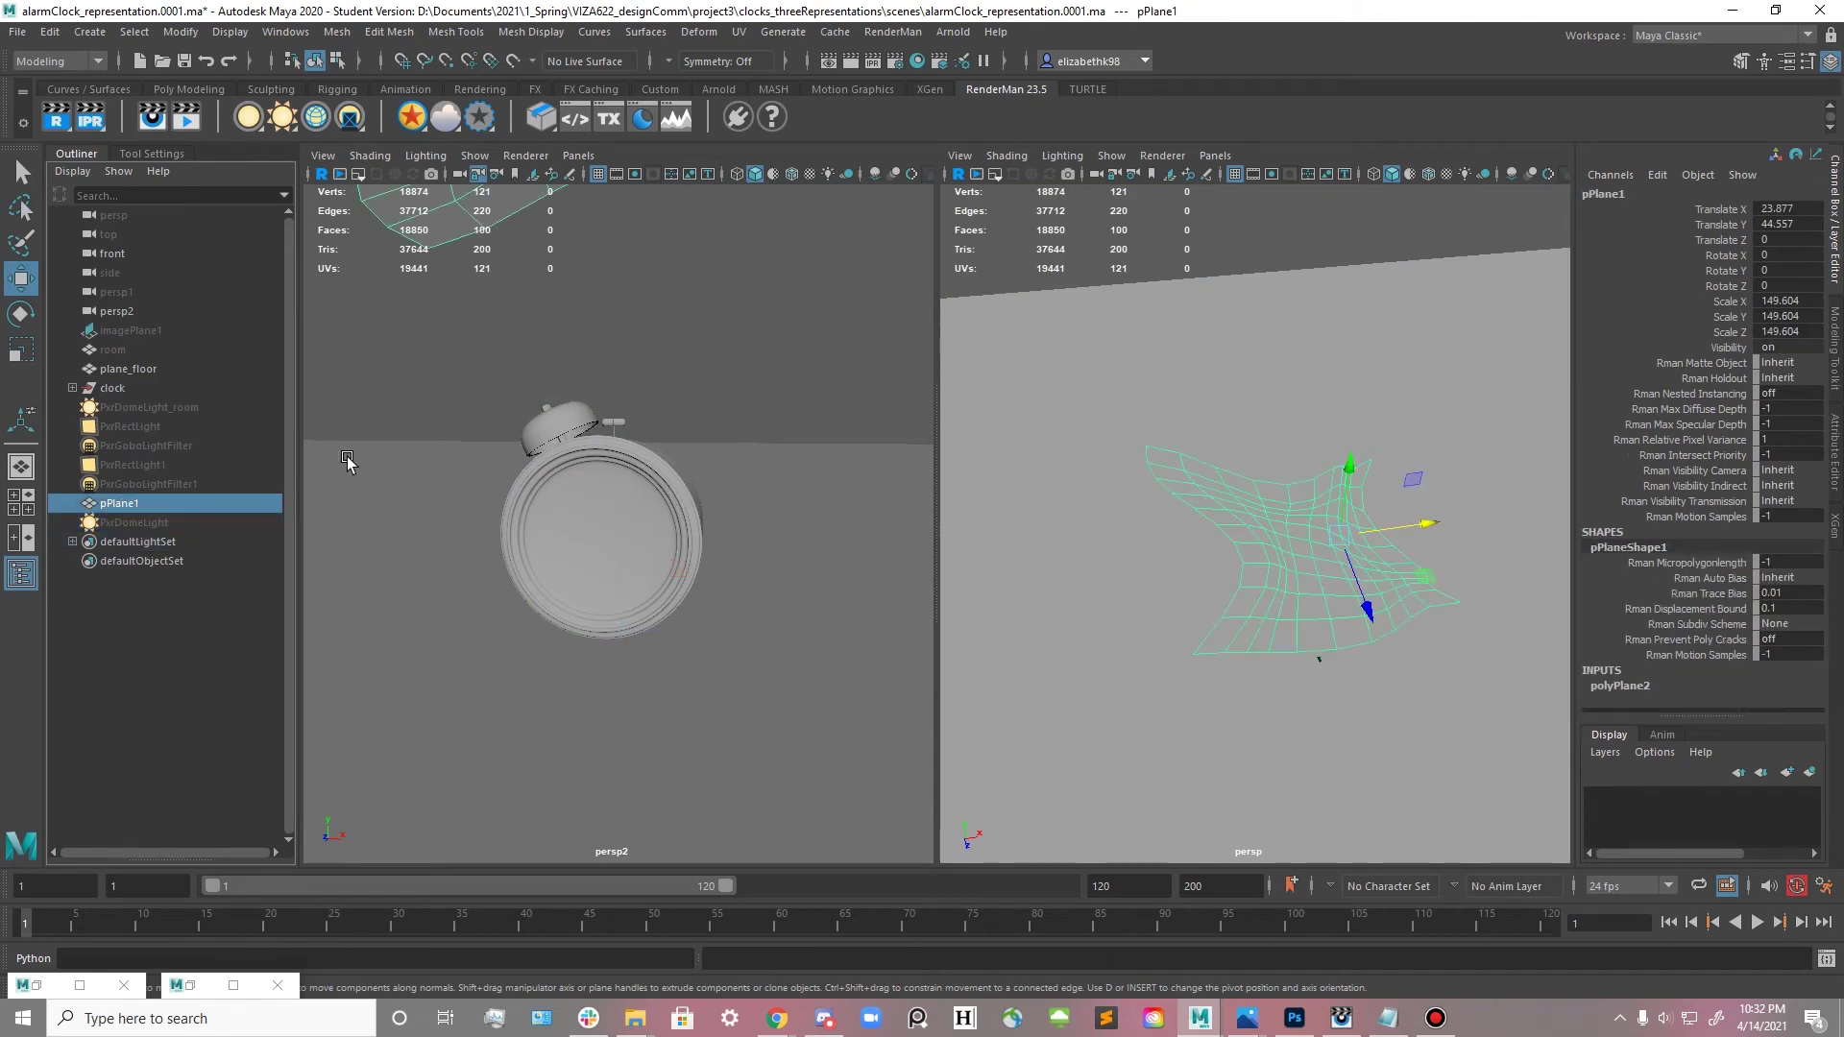
key("h")
left_click(649, 462)
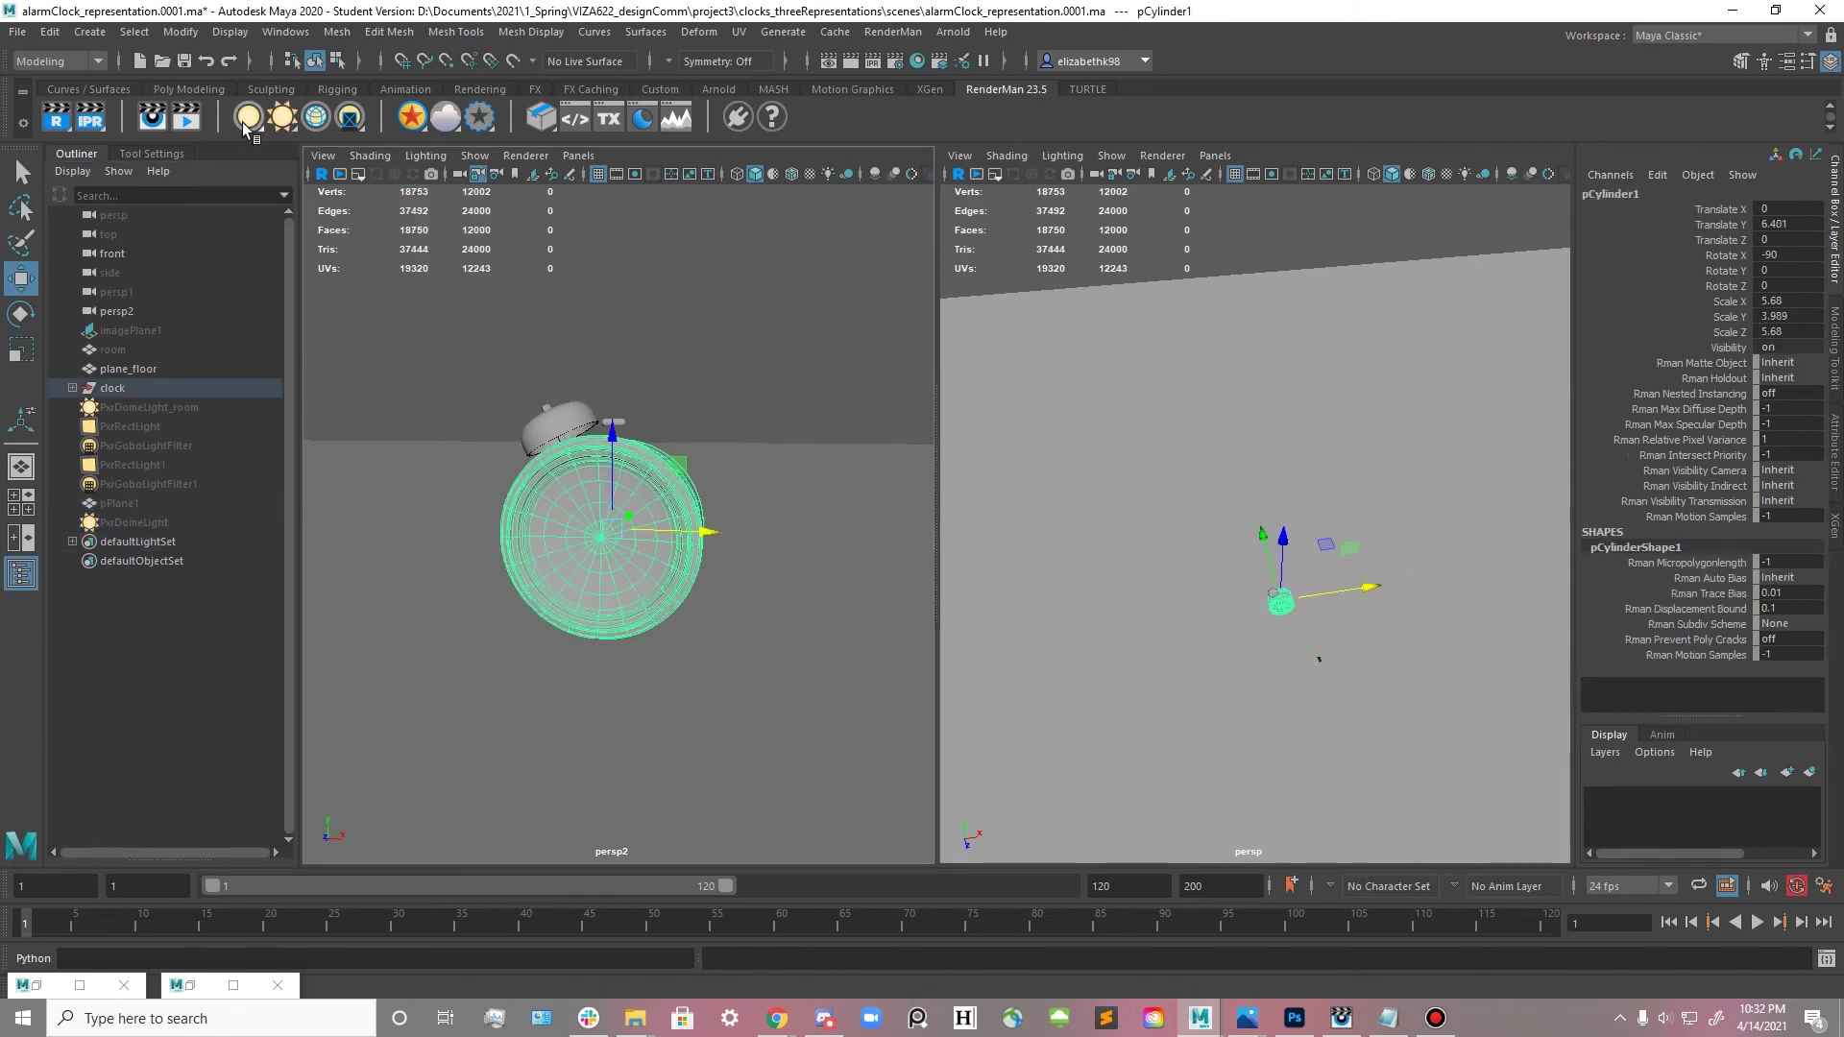
- Create a PxrRectLight, move it to about 35.2 in Translate Z and scale it uniformly to about 133.4
left_click(247, 131)
left_click(293, 151)
left_click_drag(1306, 592, 1576, 708)
key("r")
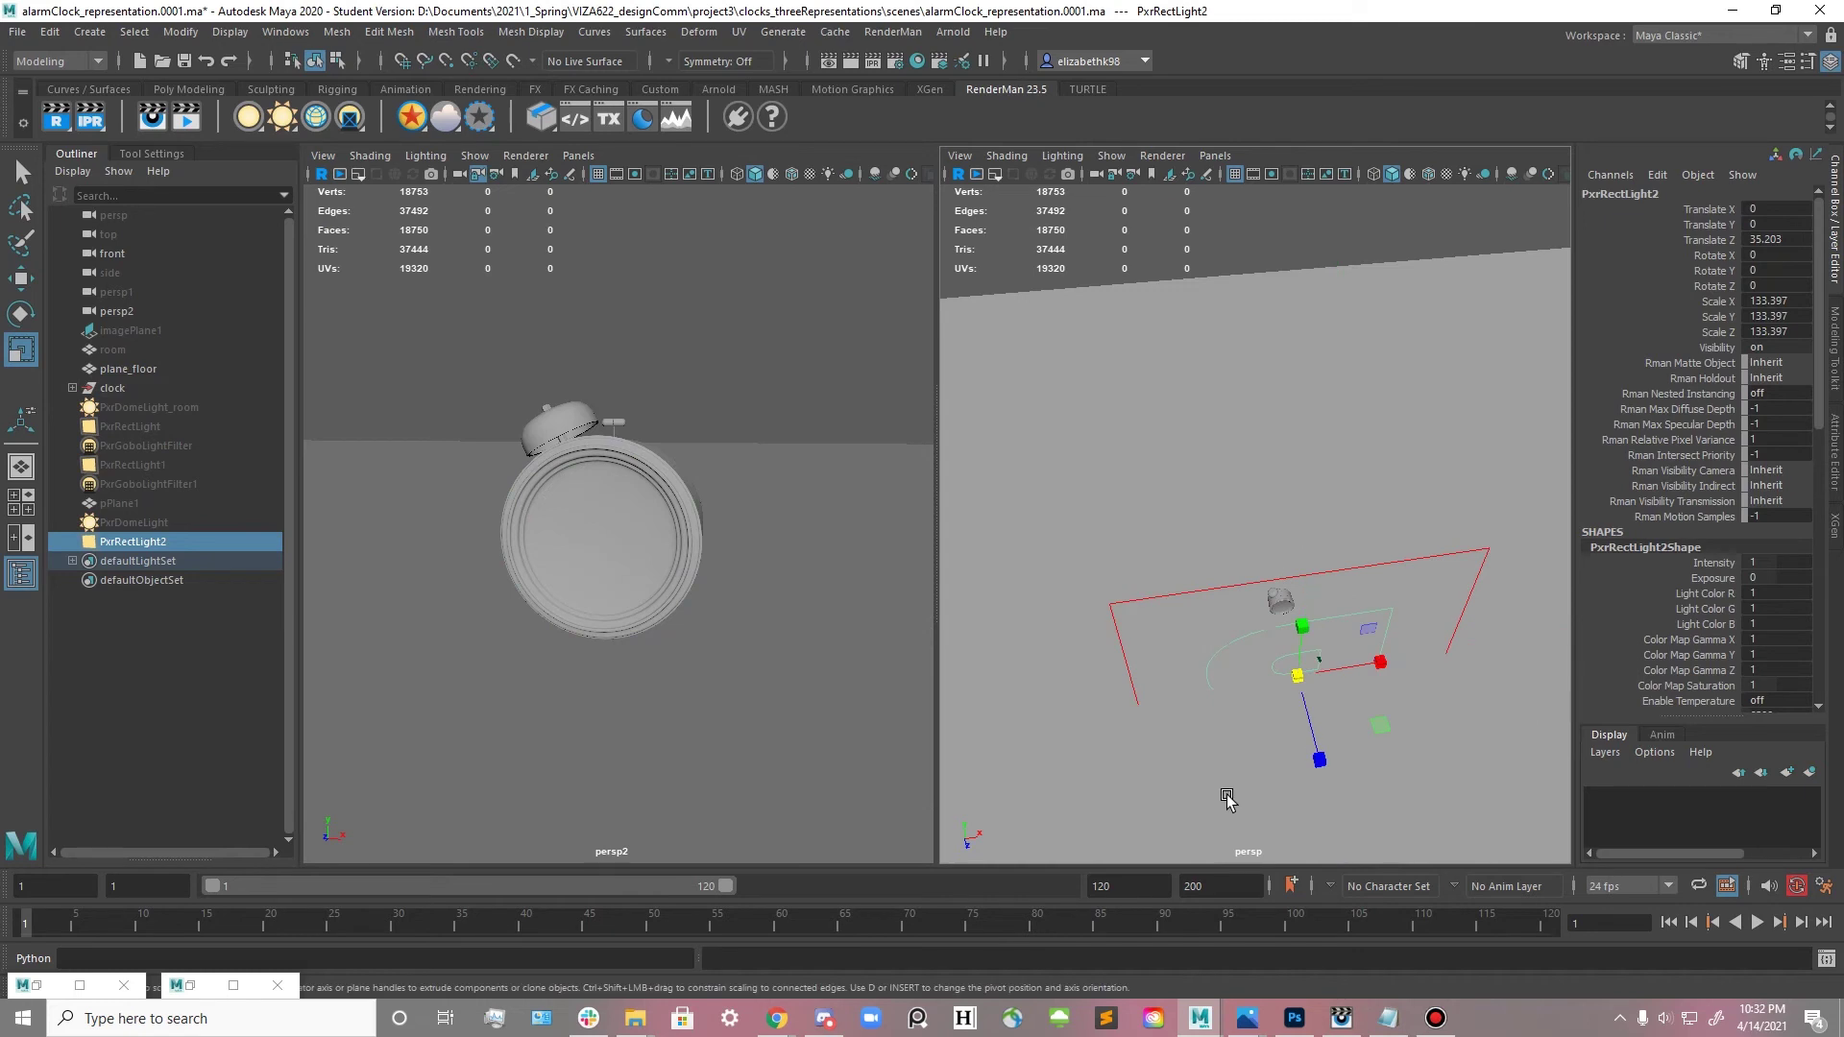
scroll(1228, 797, "down", 5)
left_click_drag(1169, 691, 1223, 613, "alt")
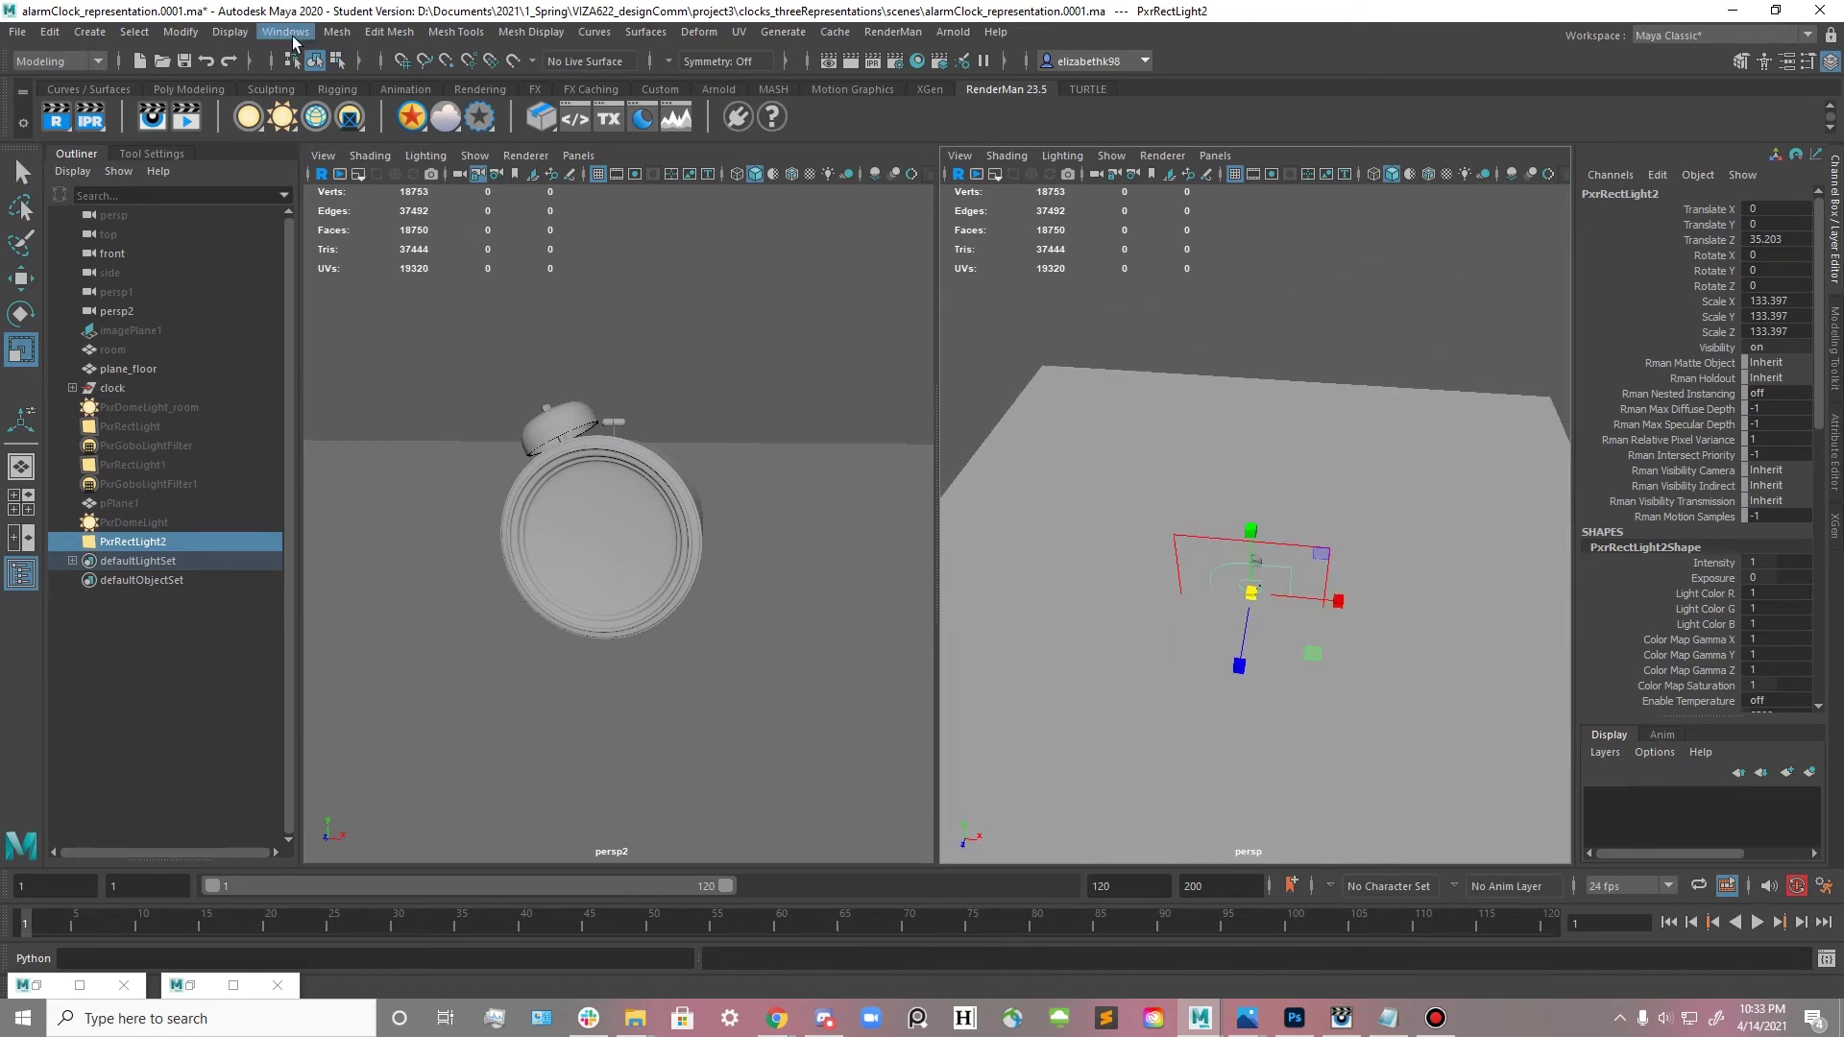
- Open the Light Editor and reposition its window to bring the lights list and PxrRectLight2's properties into view
left_click(292, 37)
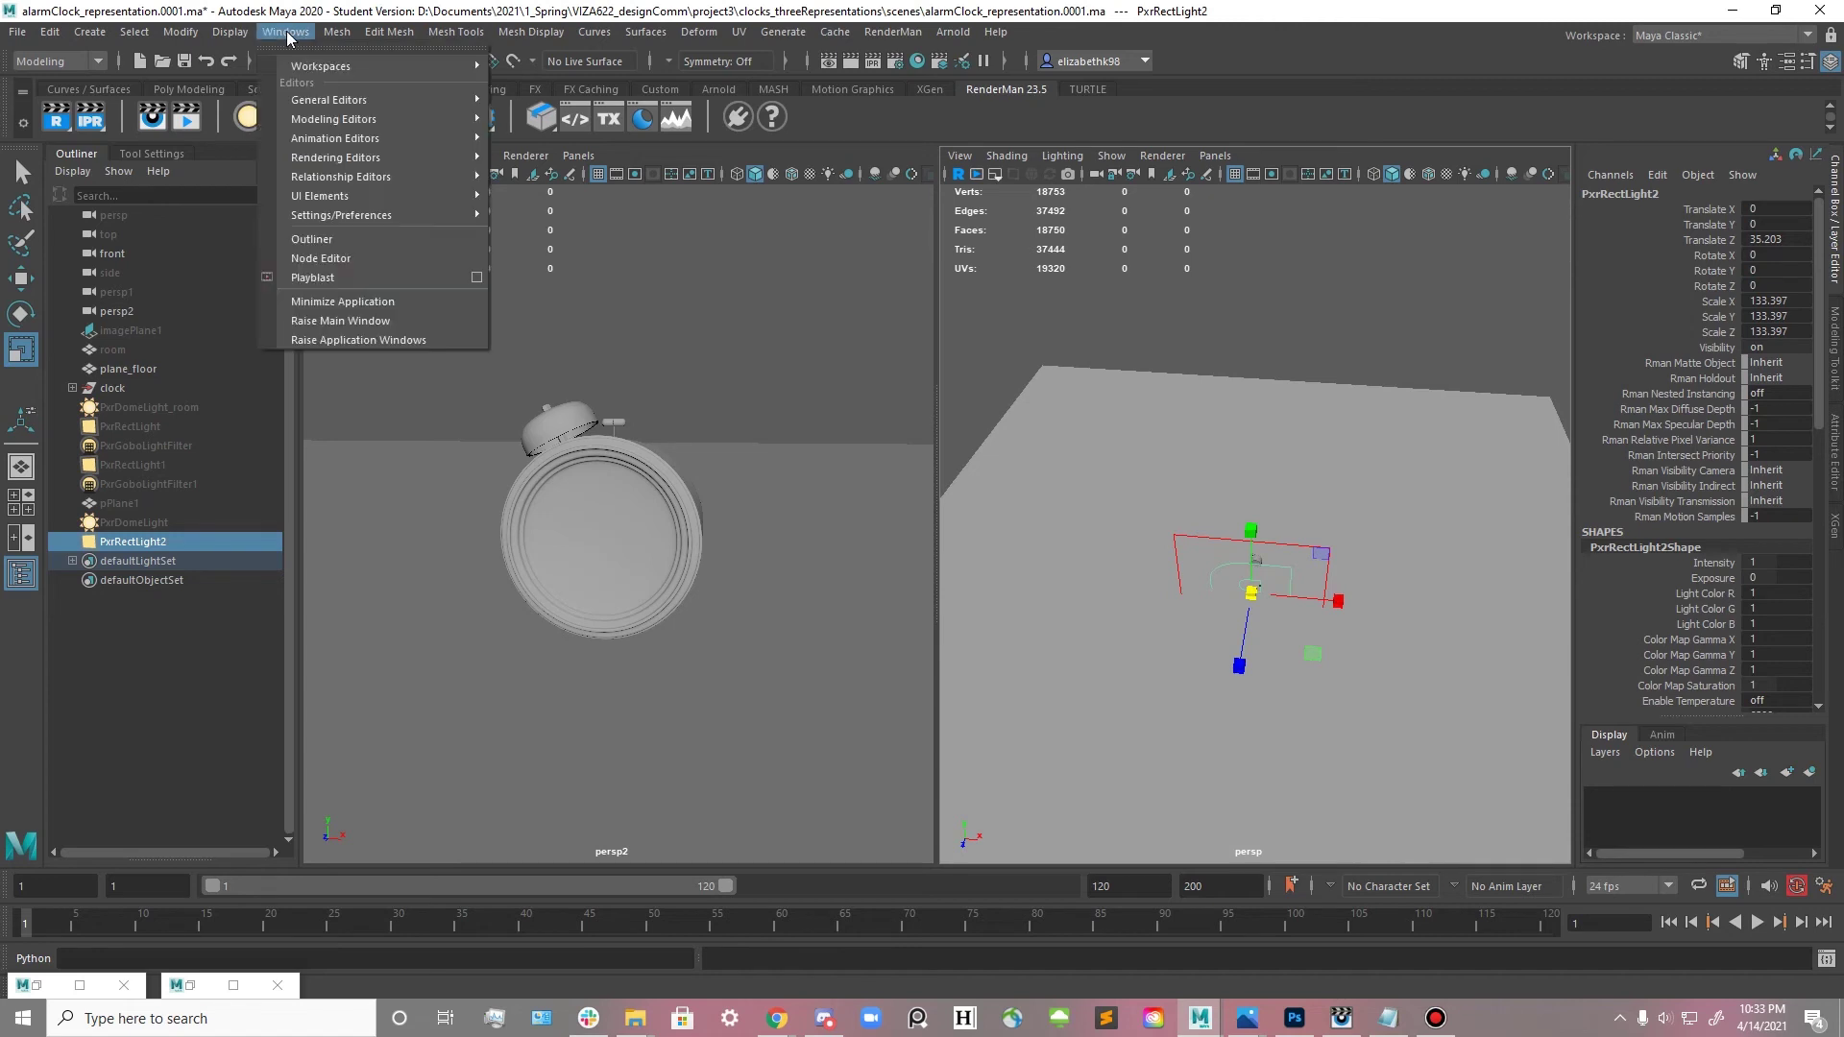
mouse_move(344, 144)
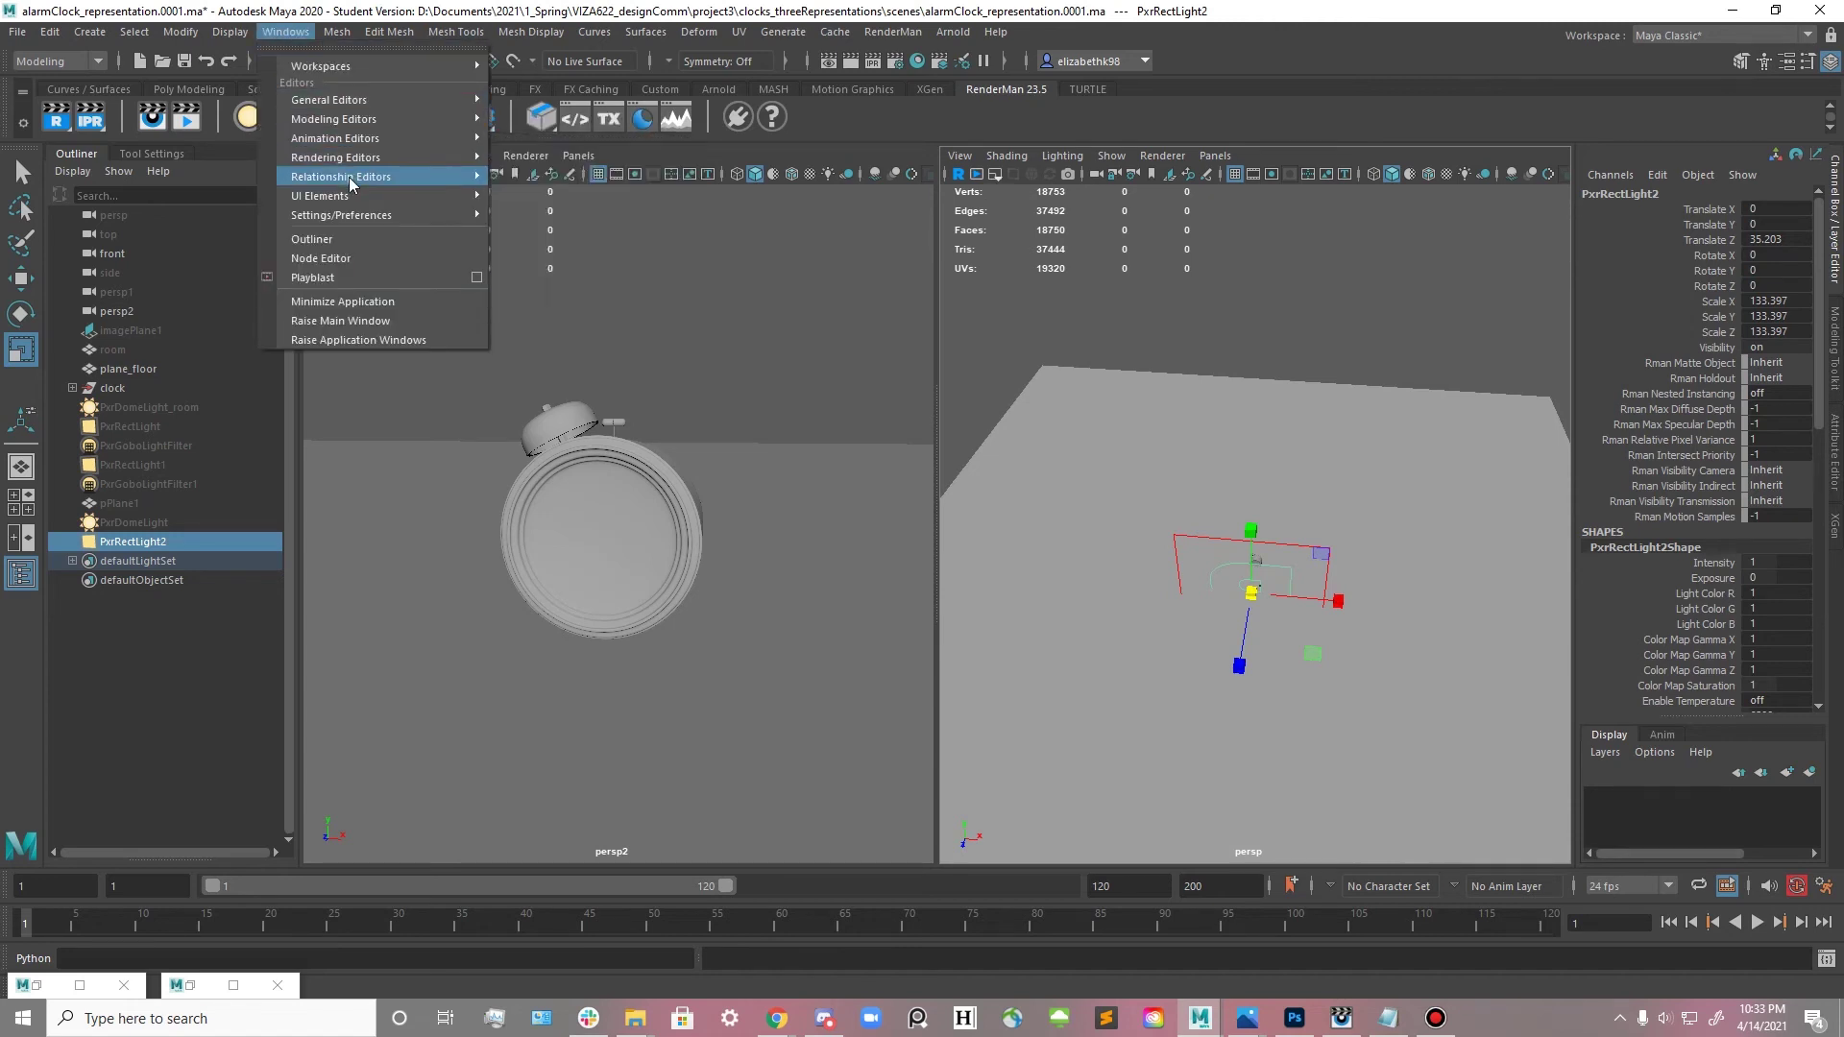
mouse_move(357, 223)
mouse_move(397, 183)
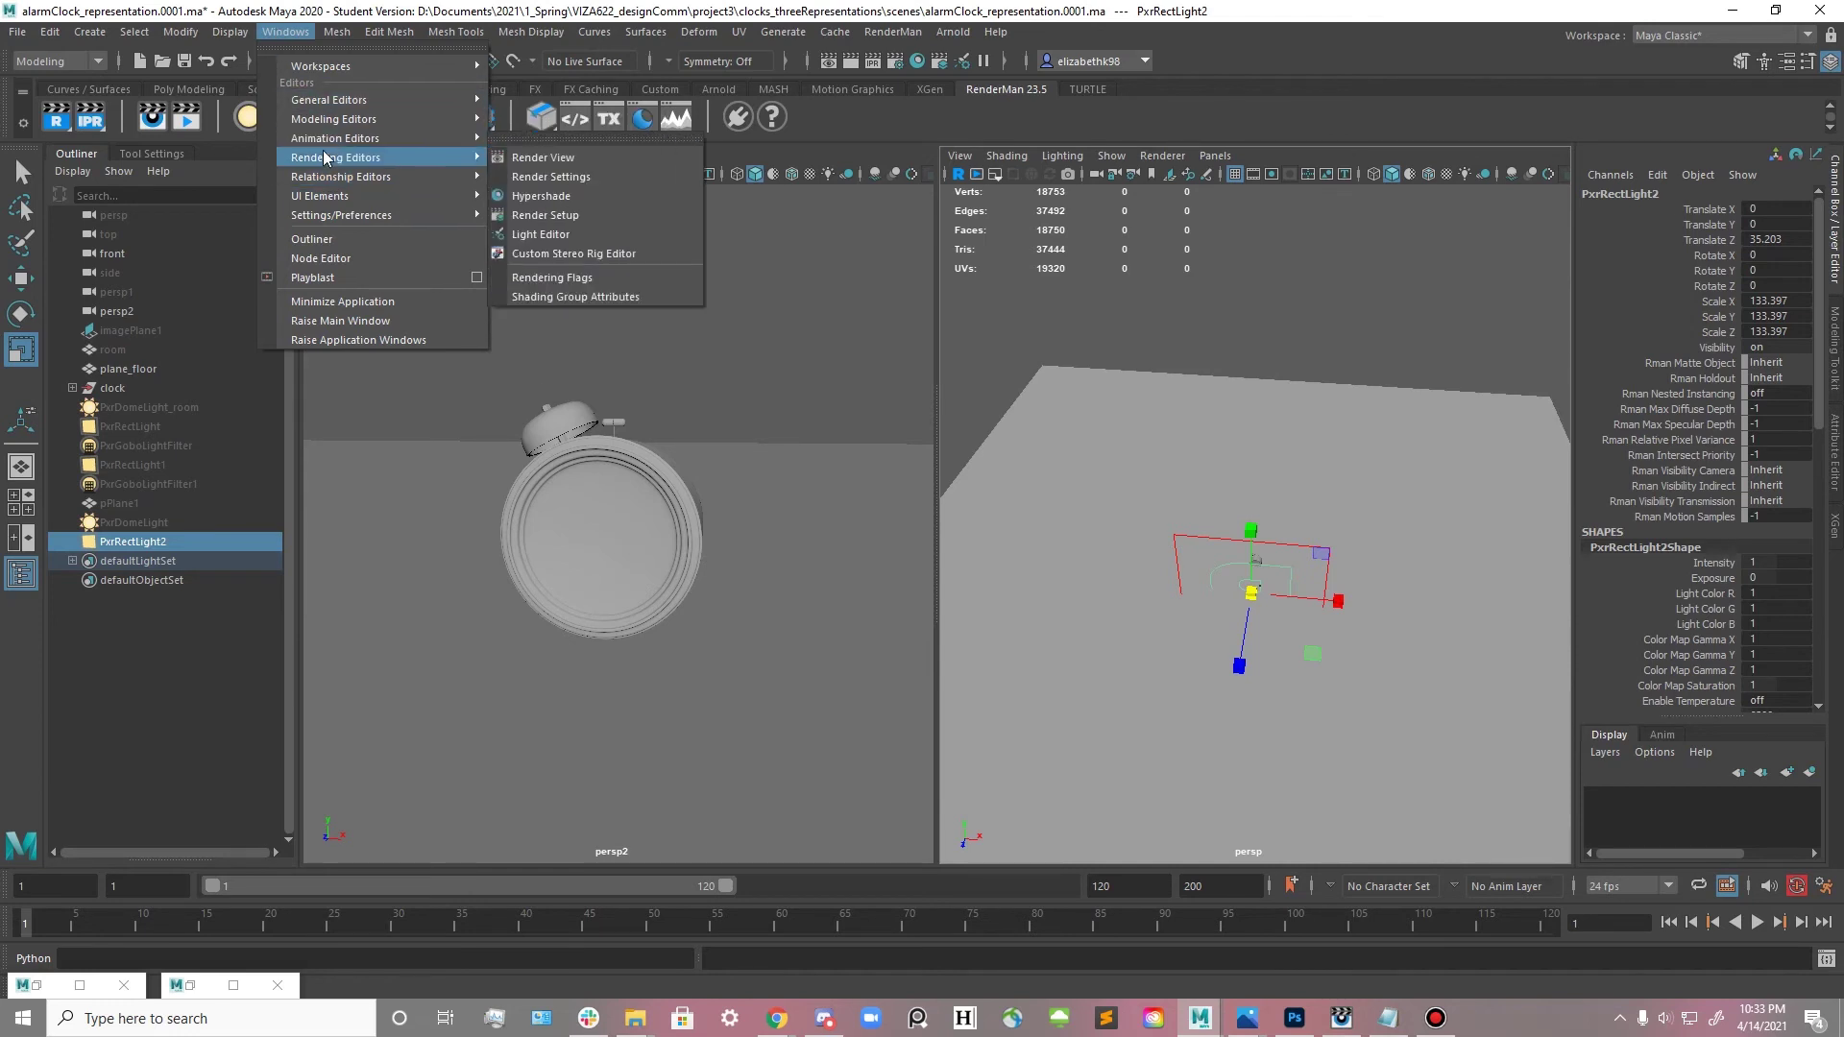
left_click(541, 236)
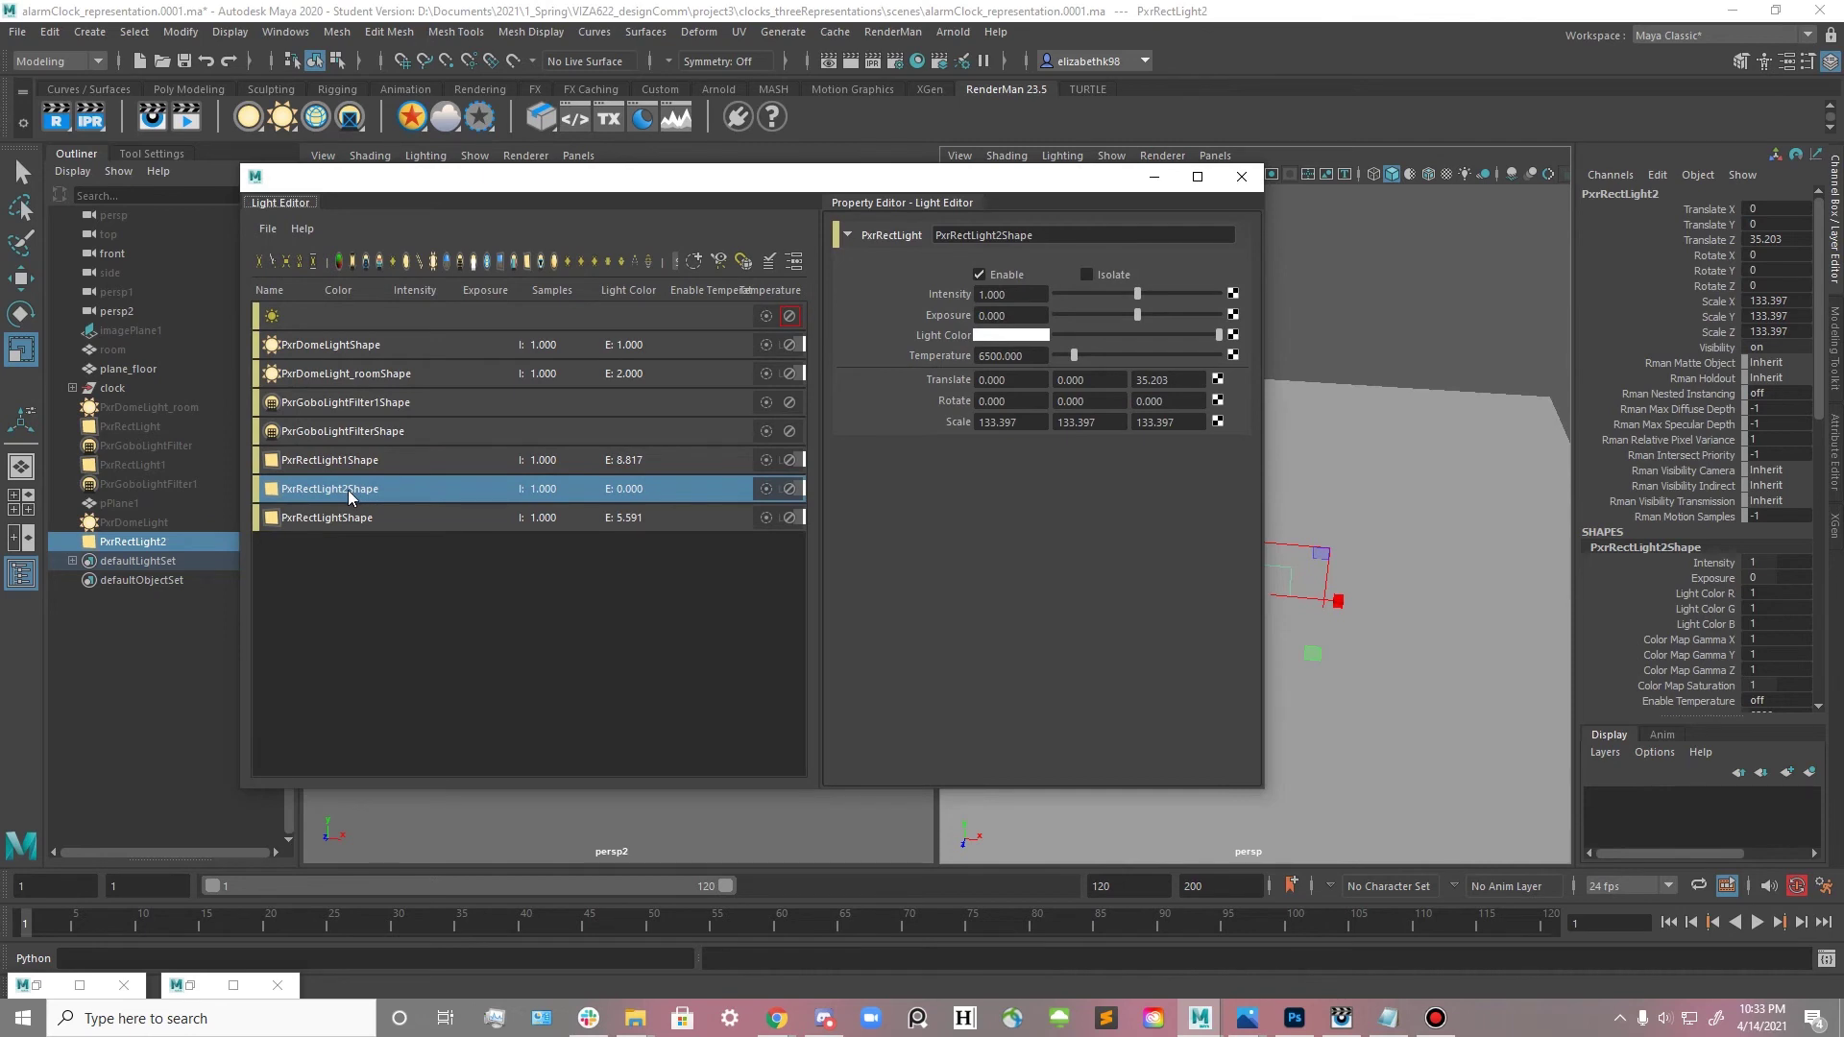
left_click_drag(901, 177, 713, 377)
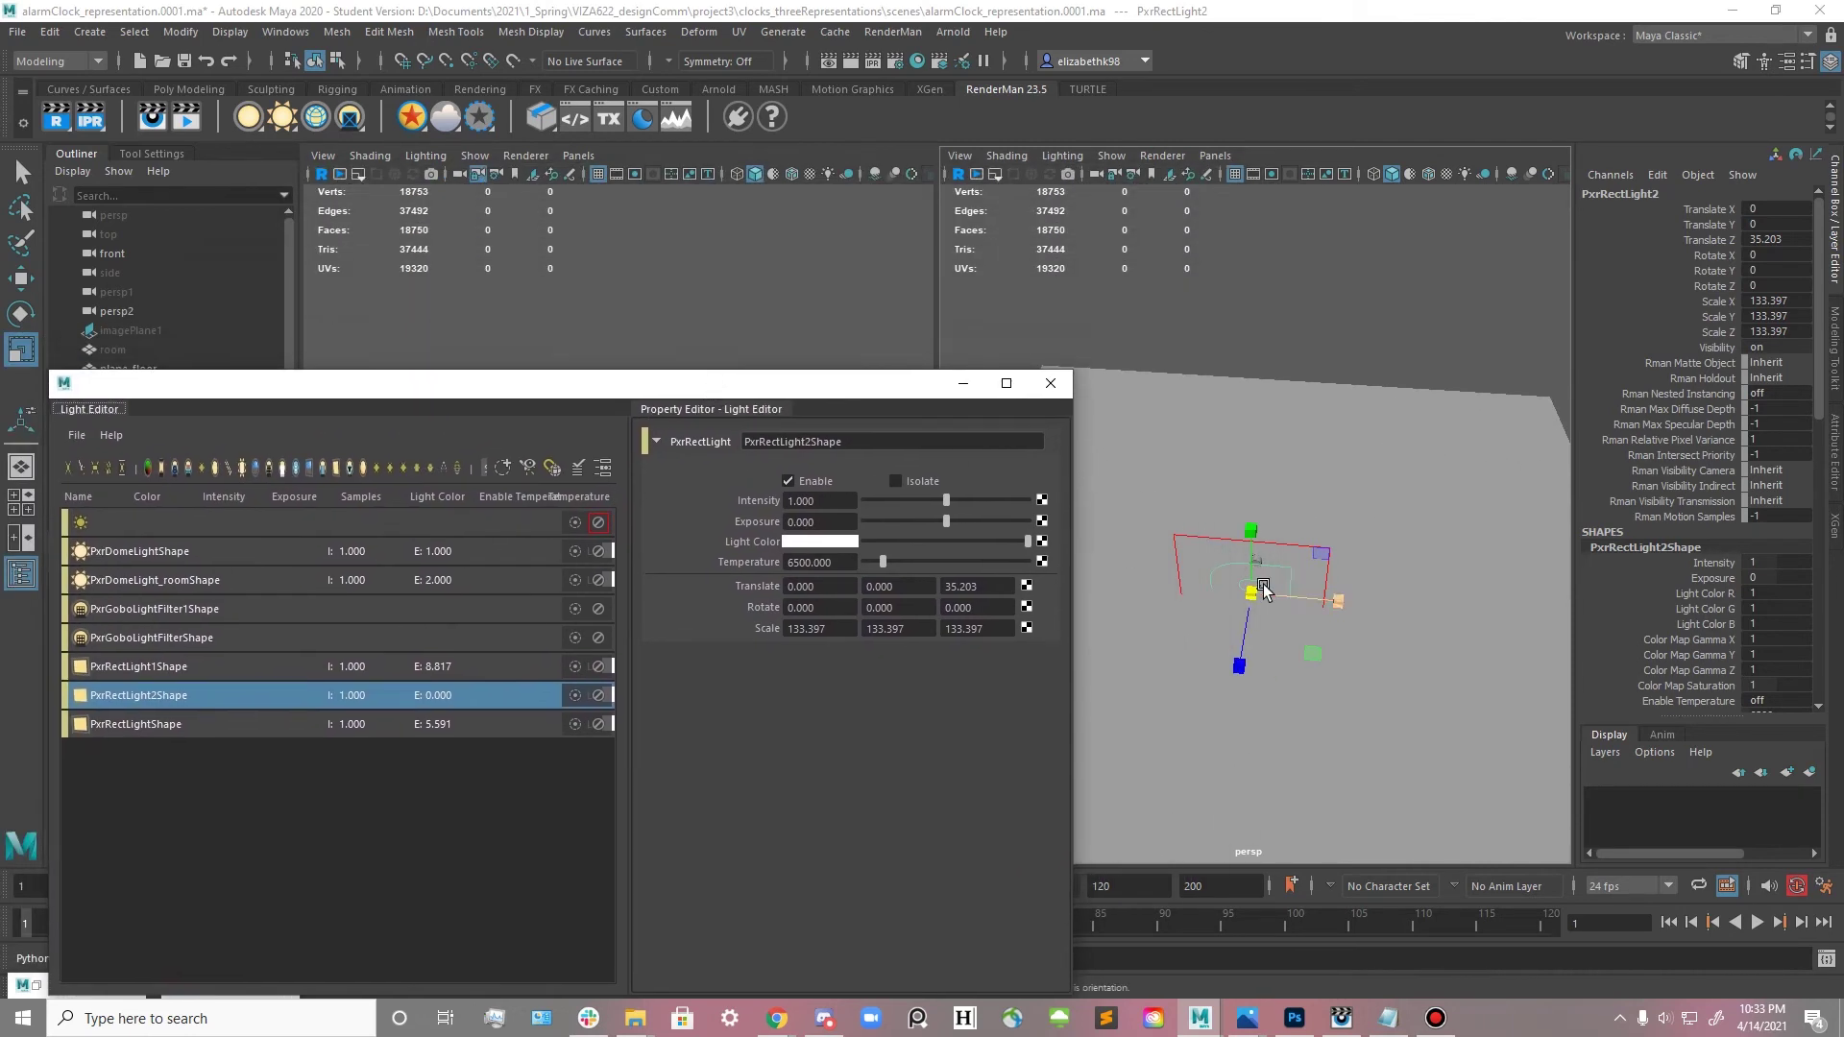
left_click_drag(840, 380, 836, 299)
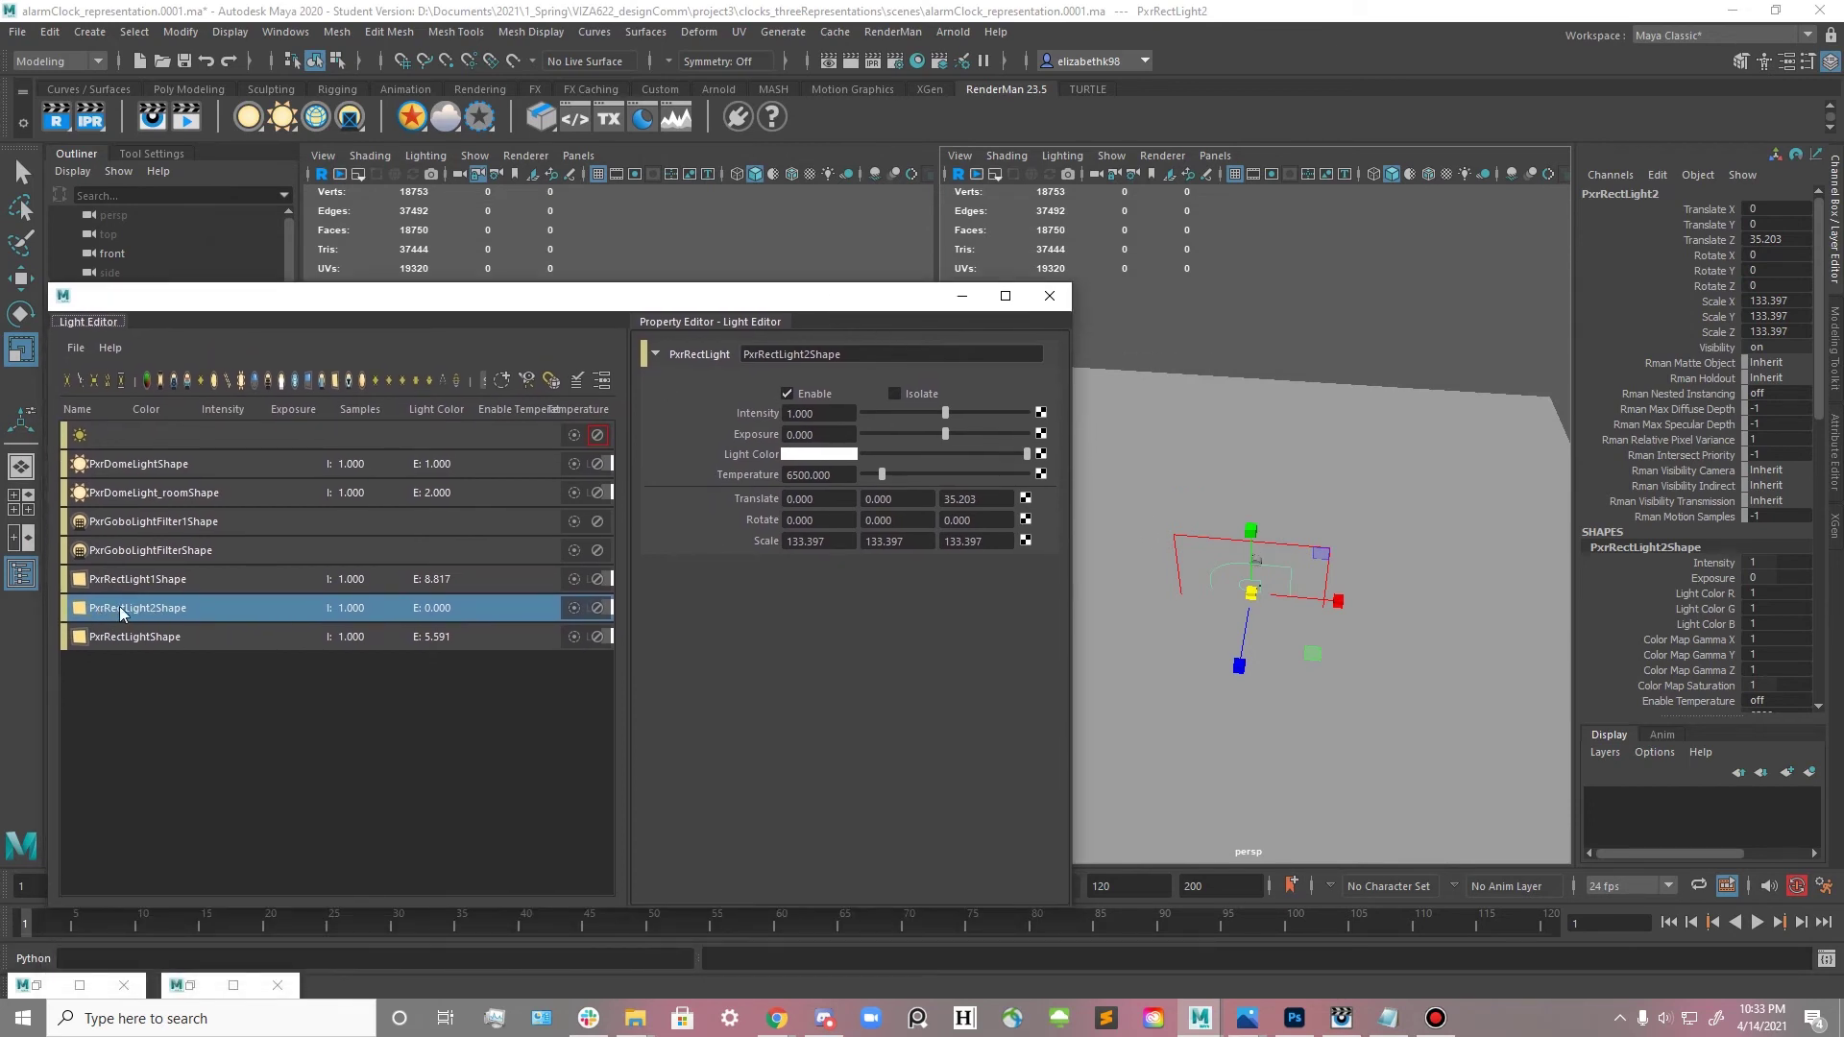
left_click_drag(291, 302, 494, 317)
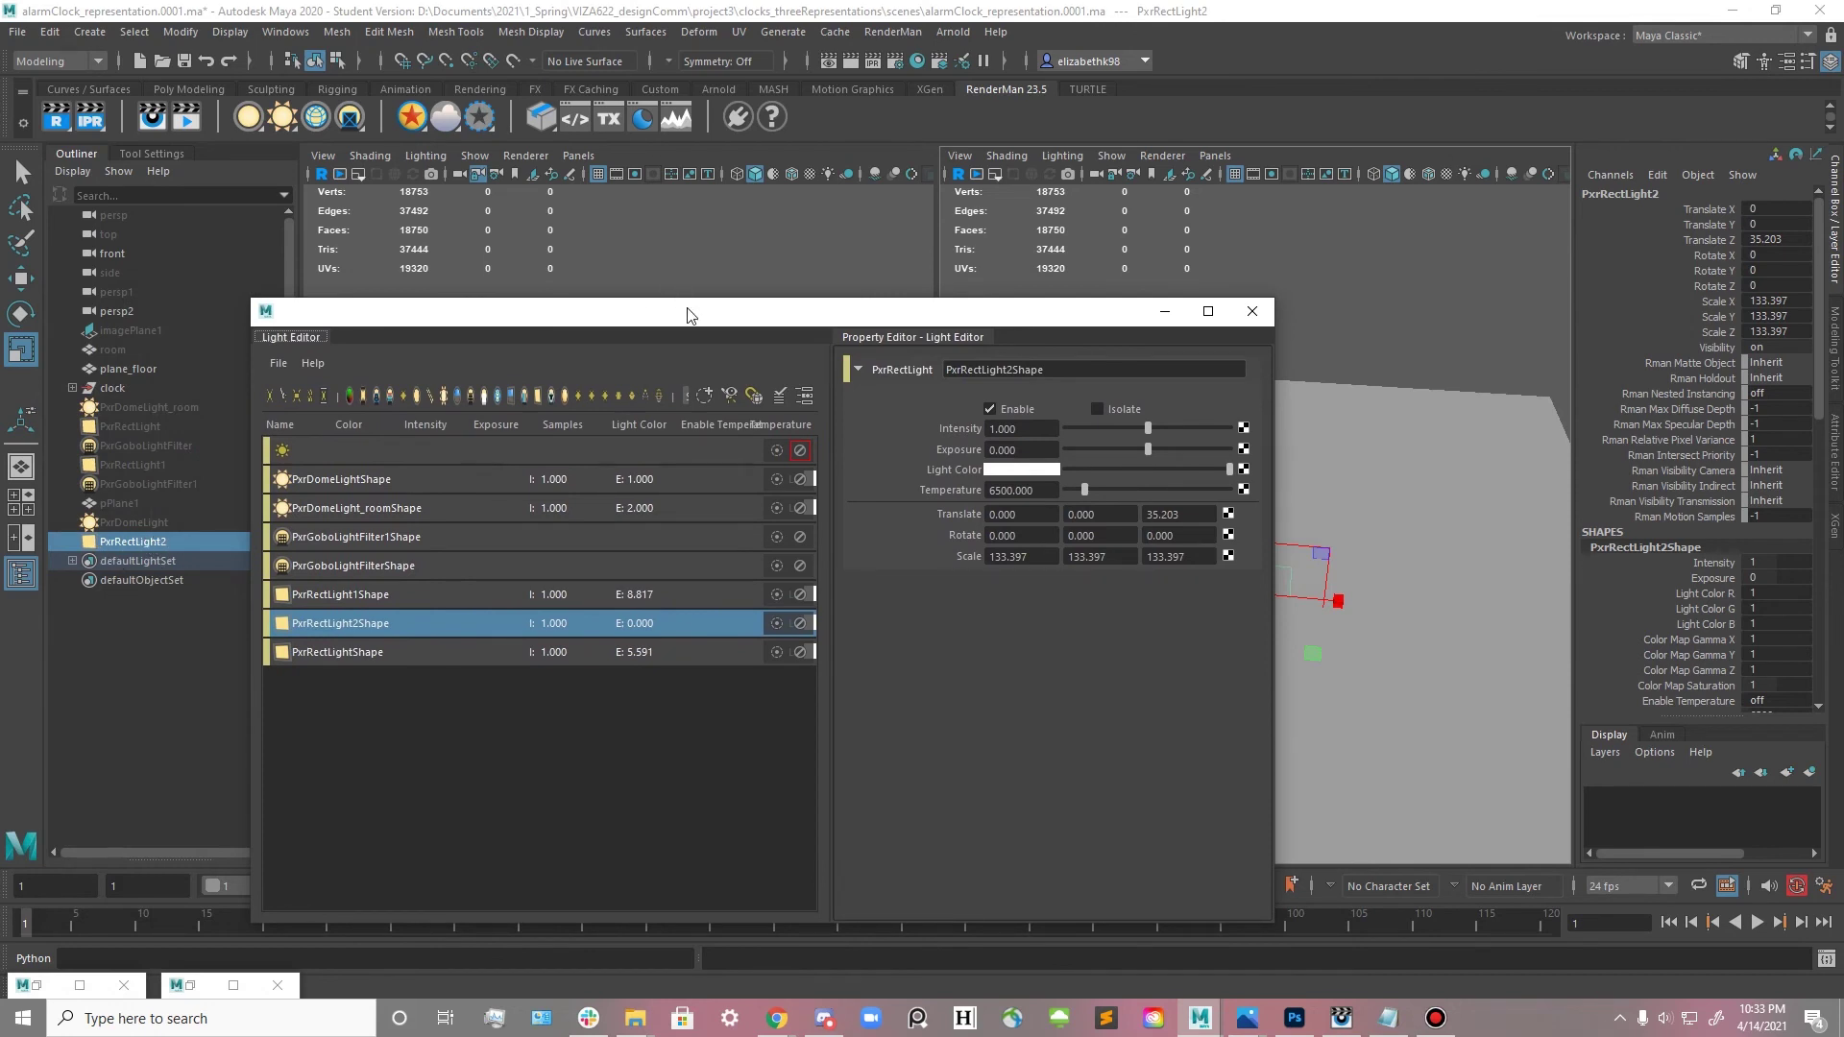
left_click_drag(688, 314, 641, 301)
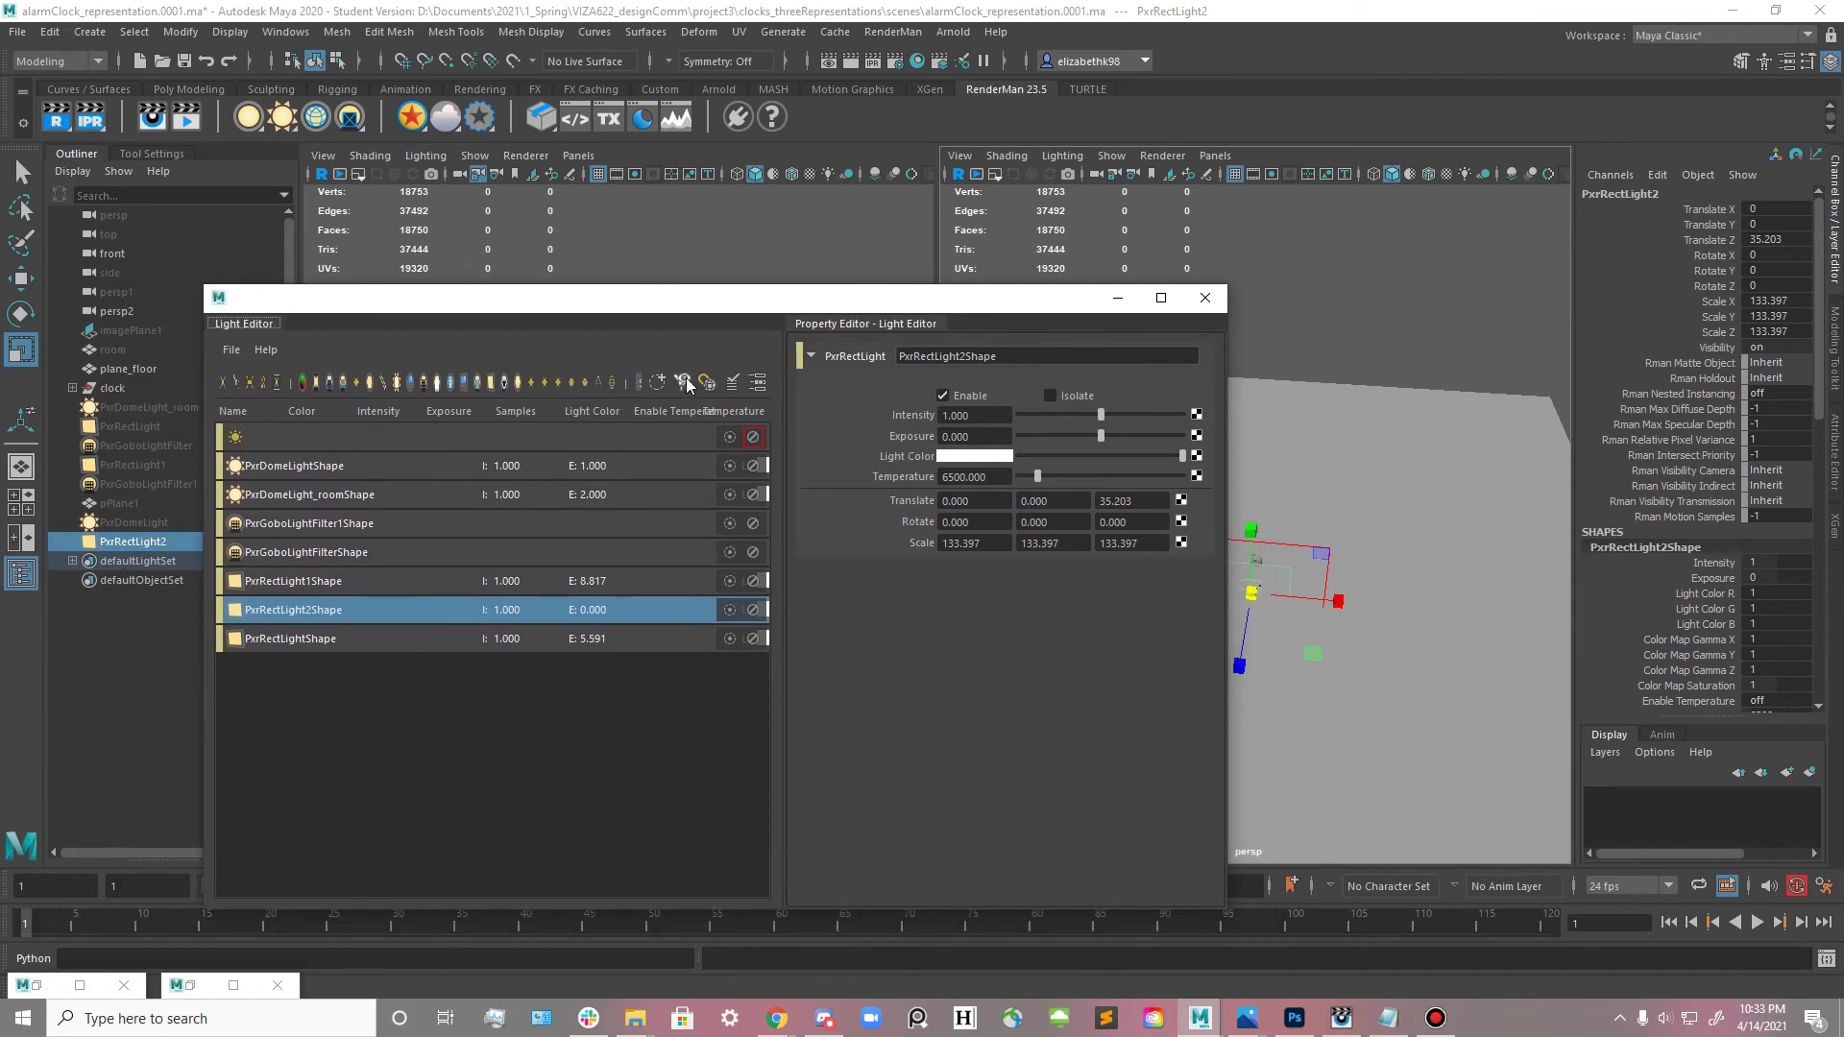
- Open a view looking through PxrRectLight2 and try zooming in it
left_click(683, 383)
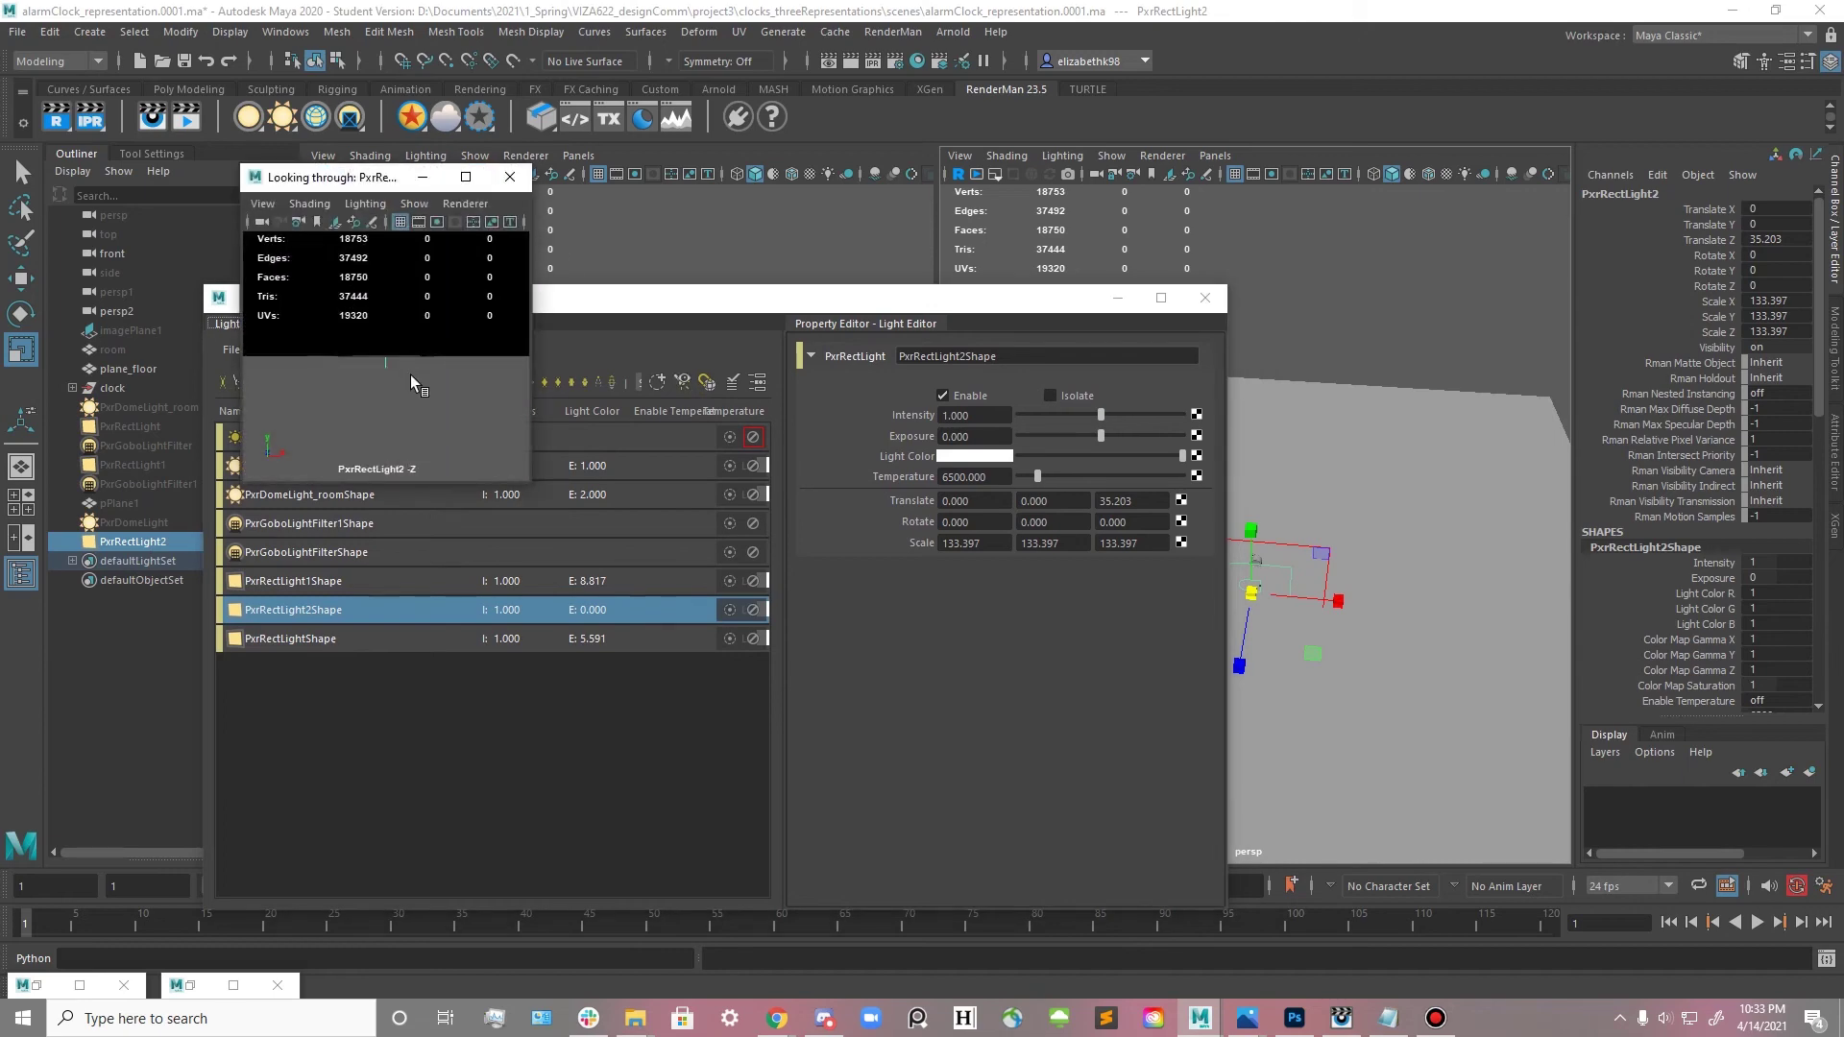
scroll(416, 403, "down", 2)
scroll(418, 404, "up", 2)
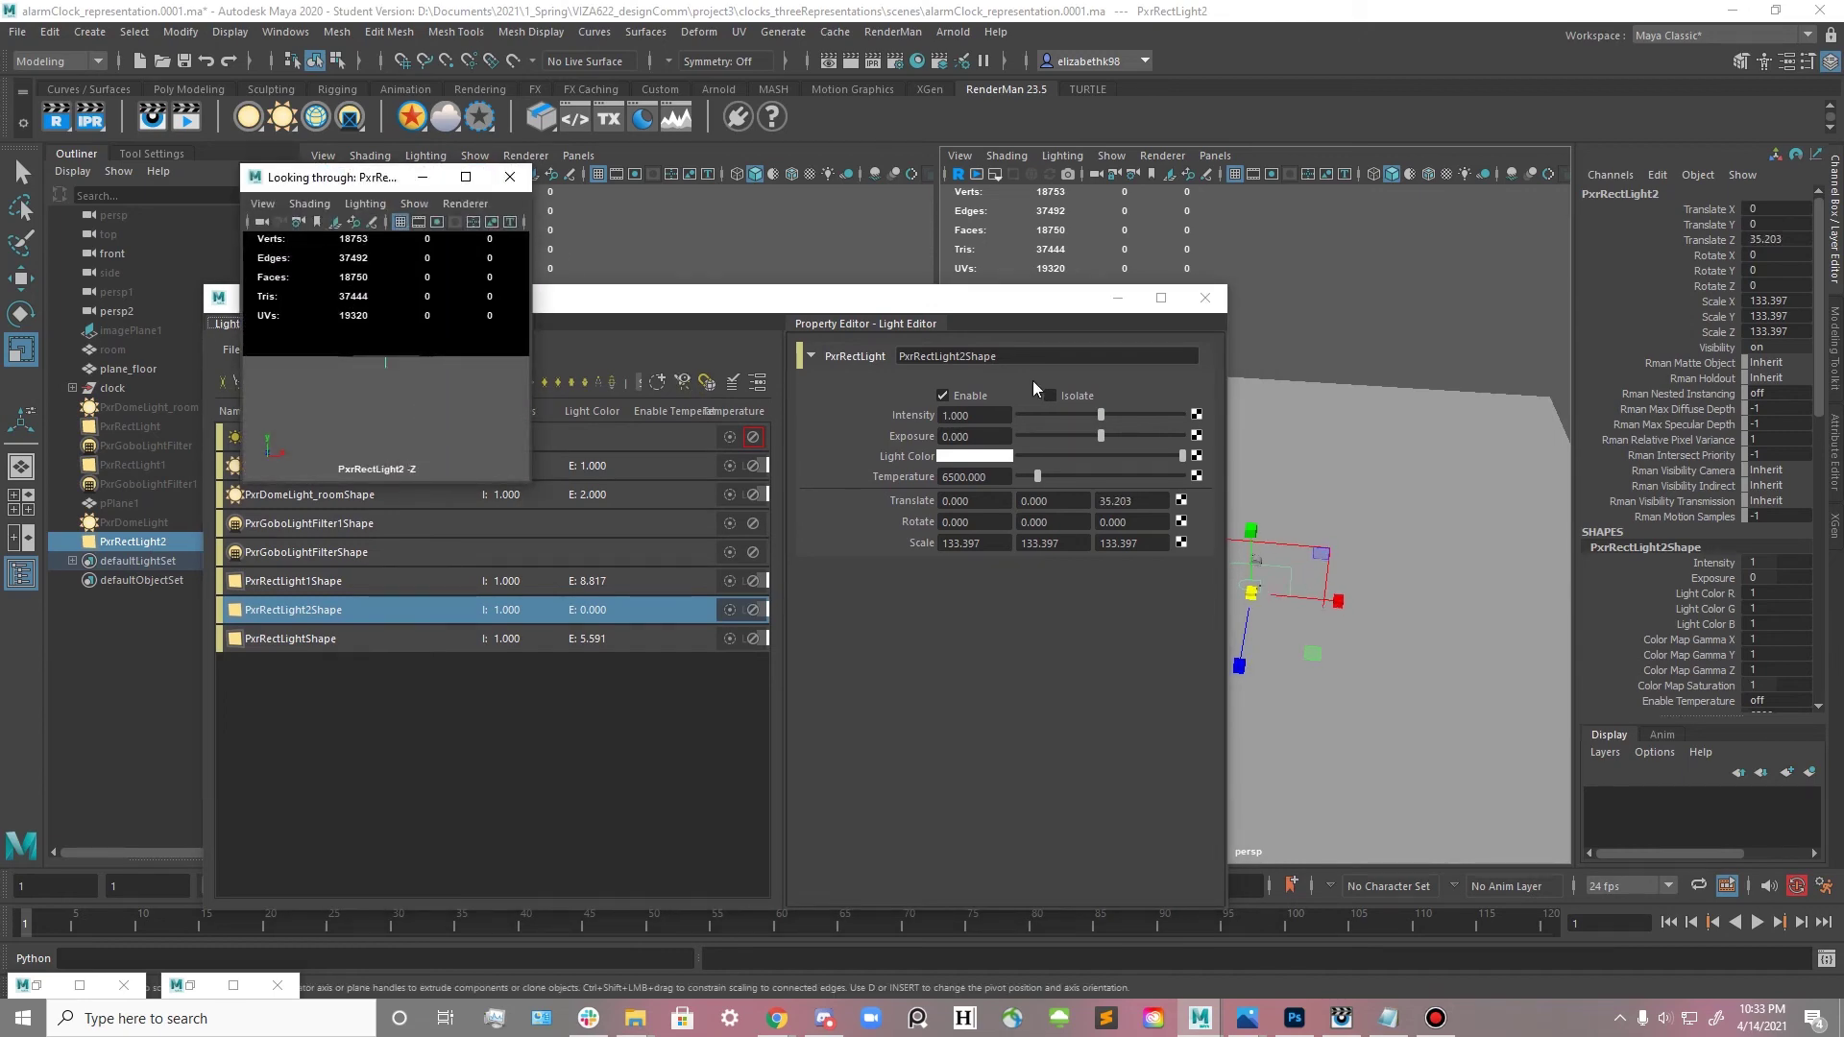
- Minimize the Light Editor and enlarge the window that looks through PxrRectLight2
left_click_drag(1013, 298, 1385, 184)
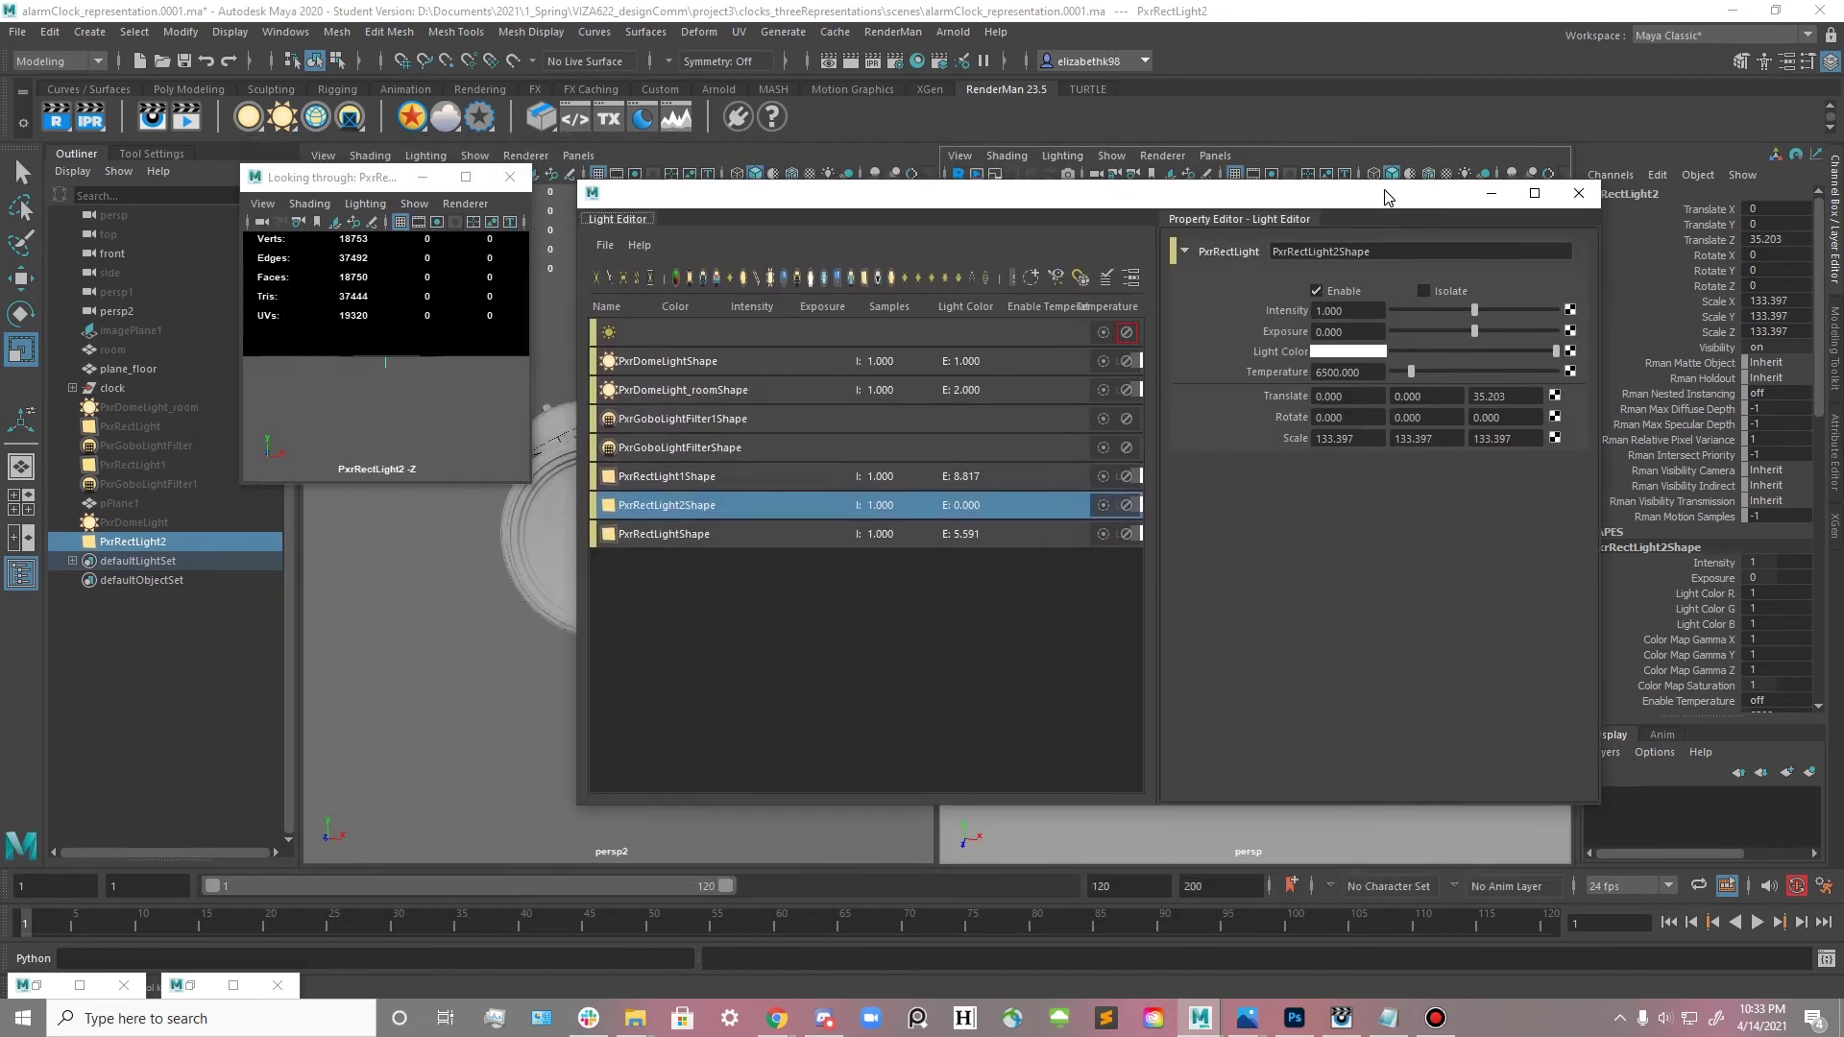
left_click(1486, 182)
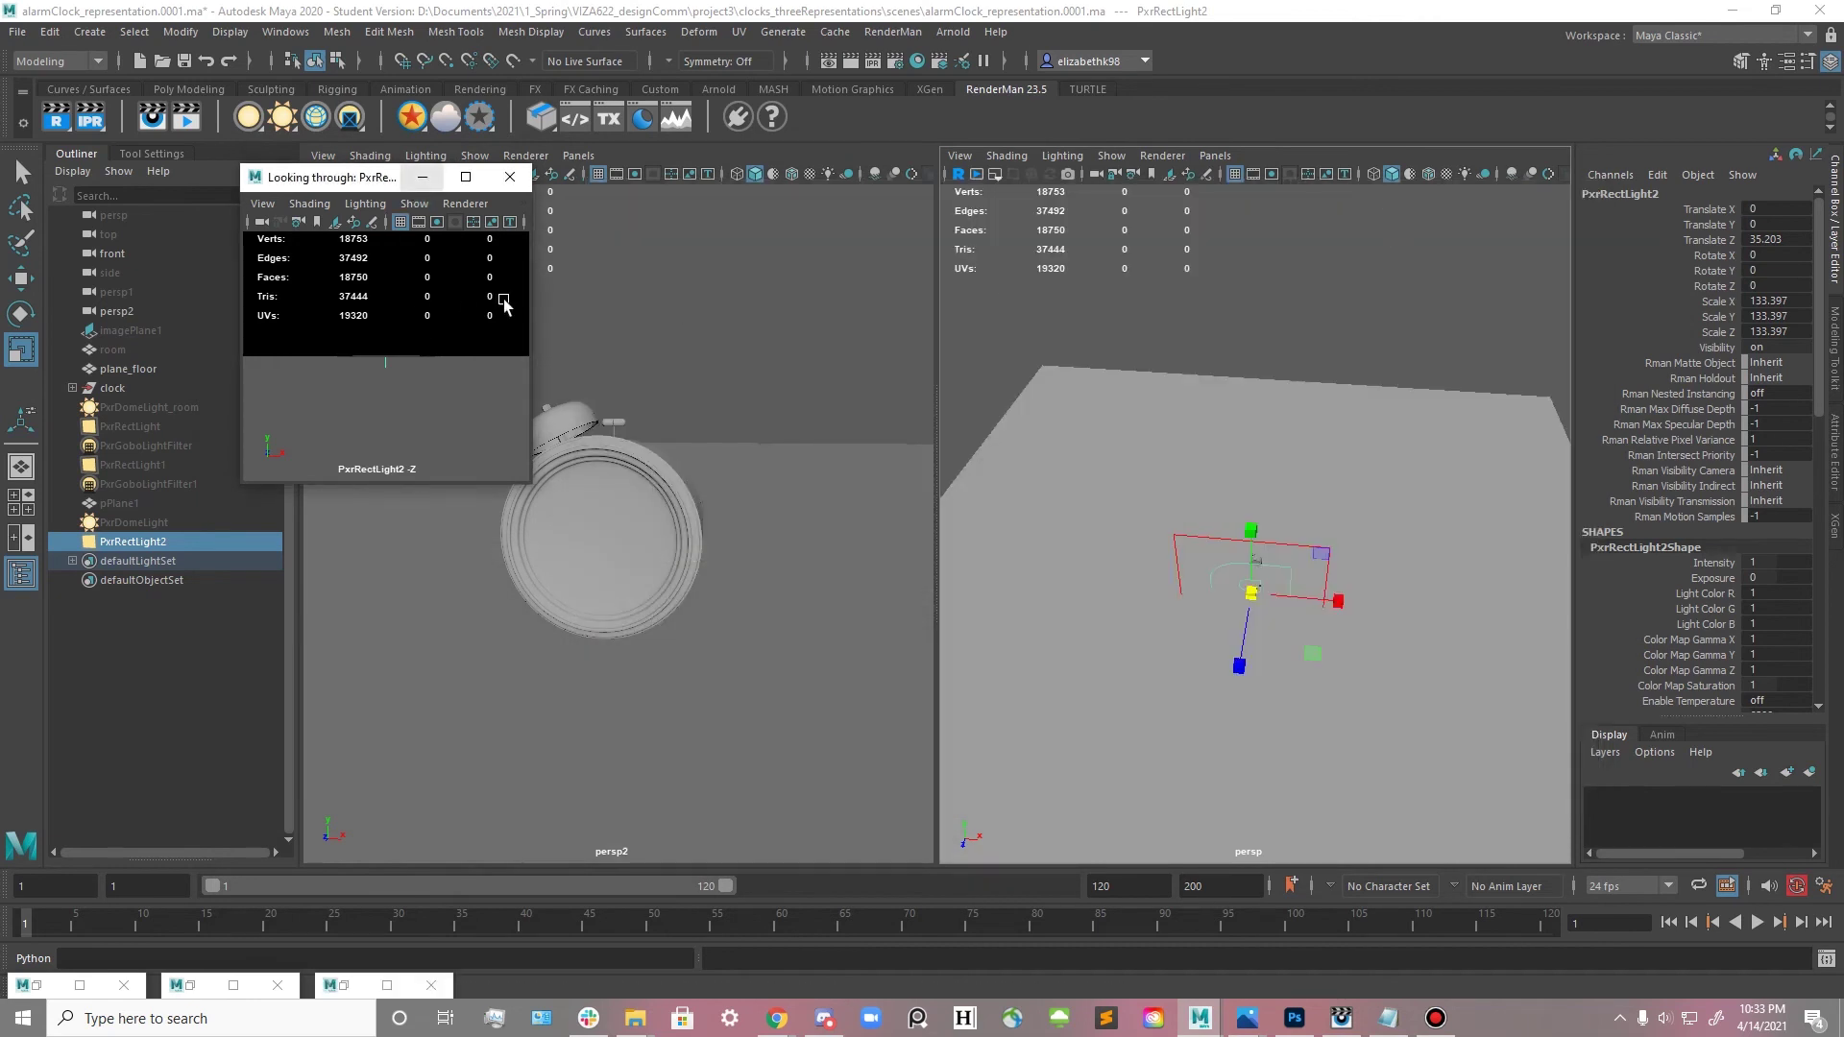
left_click_drag(529, 485, 769, 708)
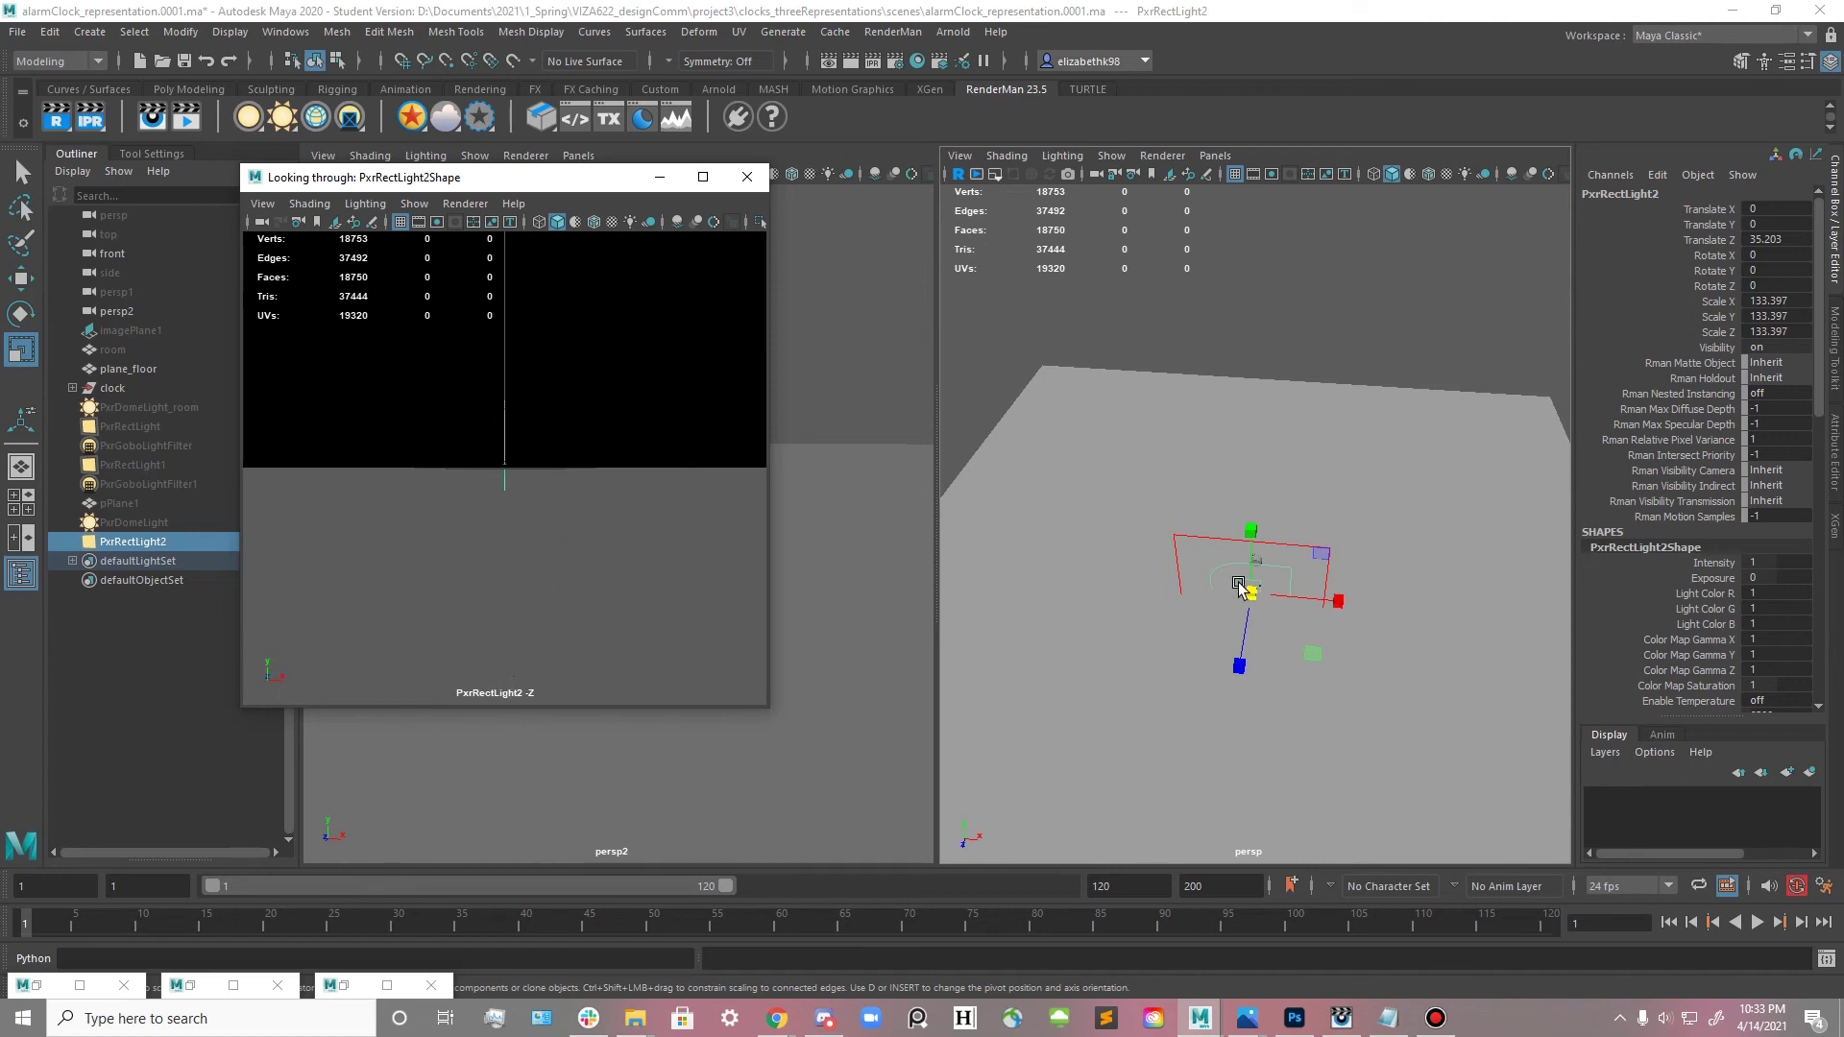
- Pull PxrRectLight2 back through its own view, raise it to about 92.8 in Translate Y and tilt it to Rotate X -22.8 above the clock
left_click_drag(1351, 638, 1333, 588, "alt")
right_click_drag(474, 461, 735, 491, "alt")
scroll(506, 466, "down", 5)
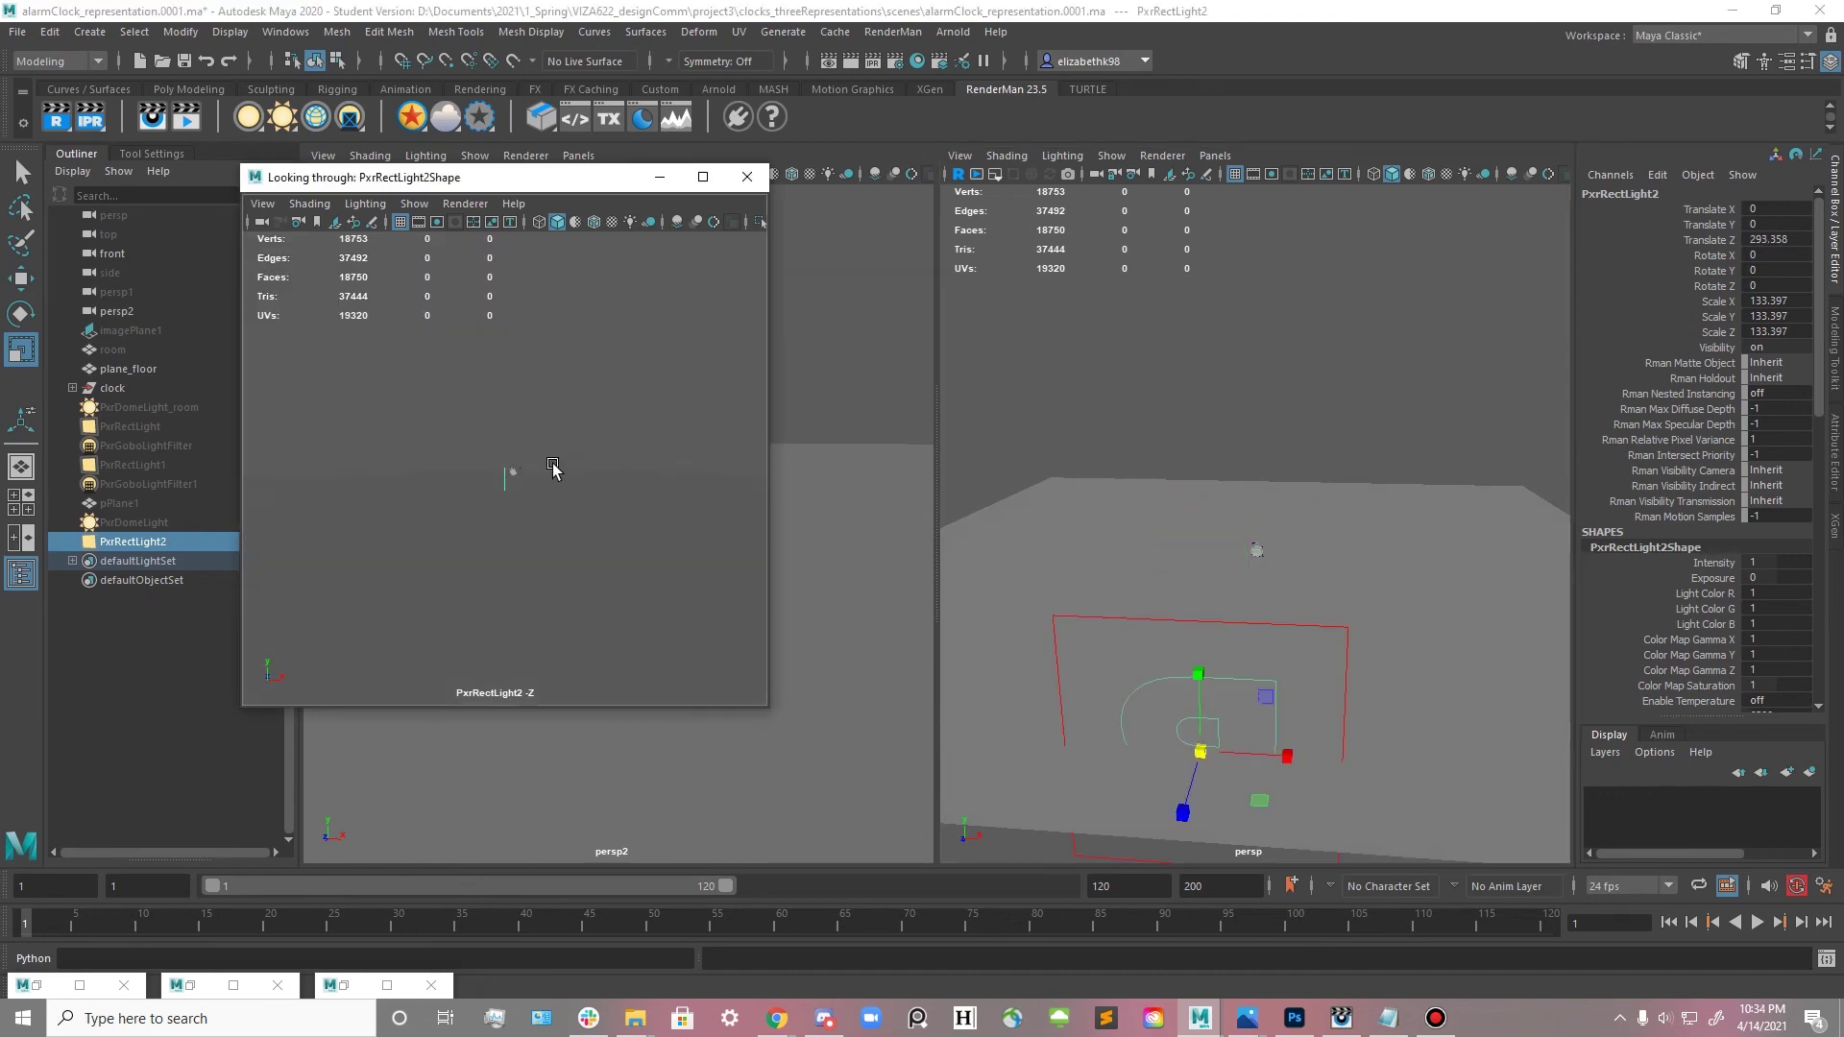
mouse_move(562, 526)
left_mouse_down("alt")
mouse_move(563, 510)
mouse_move(557, 547)
mouse_move(538, 527)
left_mouse_up("alt")
scroll(541, 530, "up", 1)
middle_click_drag(547, 528, 519, 423, "alt")
scroll(544, 576, "up", 3)
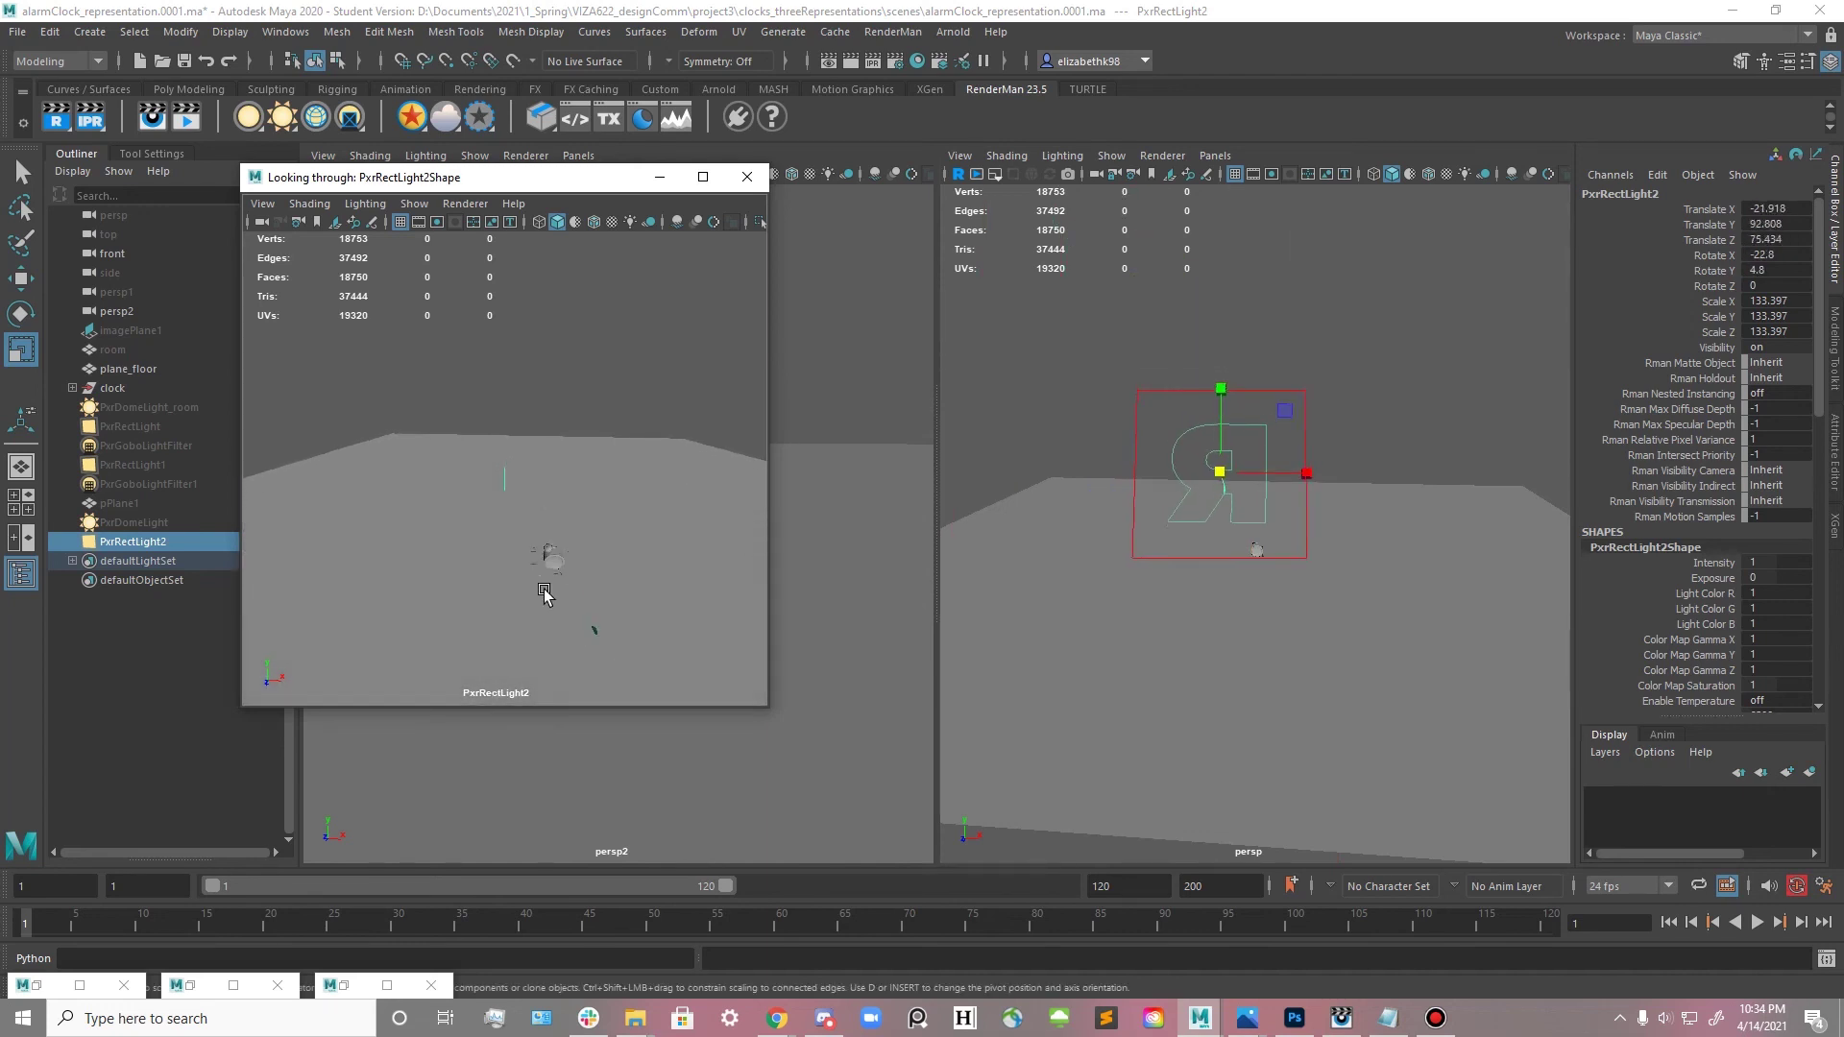
- Bring PxrRectLight2 closer to the clock, aiming it from about -12.2, 22, 28.9 with Rotate X -18.6 and Rotate Y -31.6
middle_click_drag(536, 550, 510, 345, "alt")
middle_click_drag(561, 524, 555, 504, "alt")
mouse_move(555, 504)
left_mouse_down("alt")
mouse_move(634, 498)
mouse_move(576, 509)
mouse_move(614, 537)
mouse_move(528, 524)
mouse_move(609, 564)
mouse_move(461, 556)
mouse_move(567, 483)
mouse_move(525, 507)
left_mouse_up("alt")
scroll(525, 507, "up", 5)
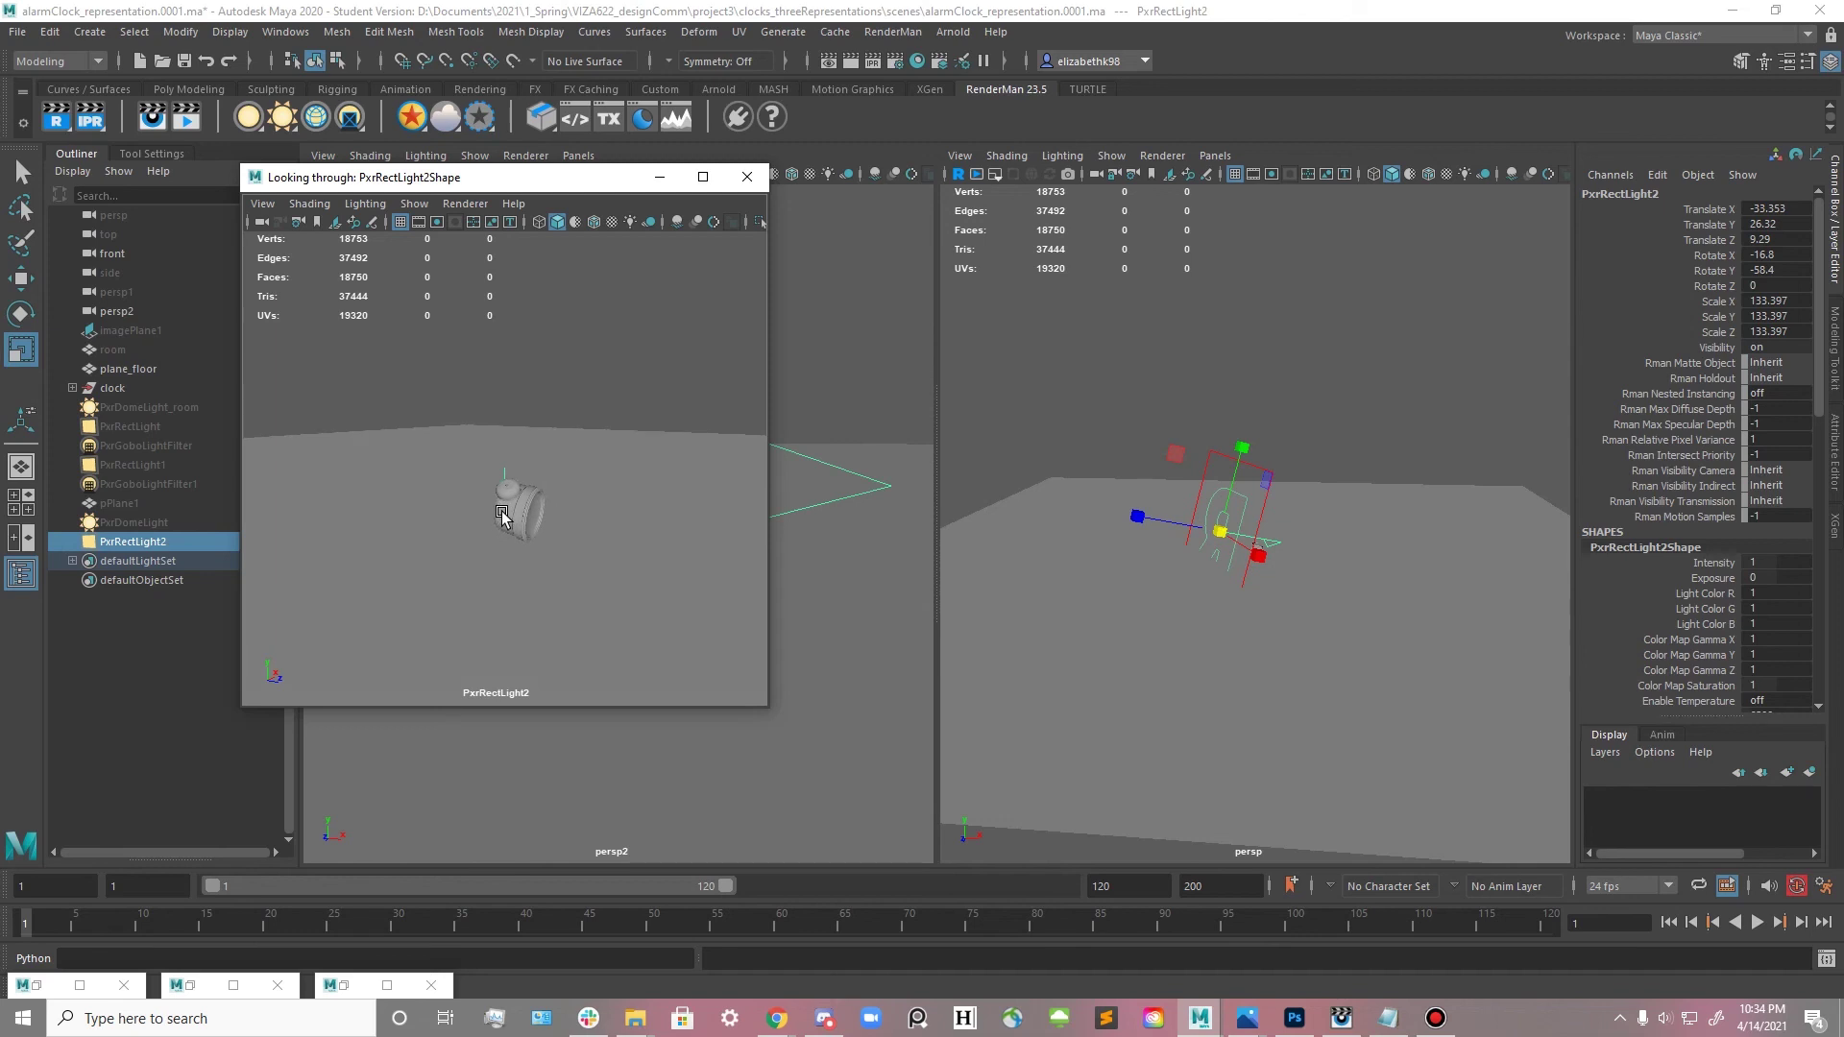
left_click_drag(490, 514, 416, 506, "alt")
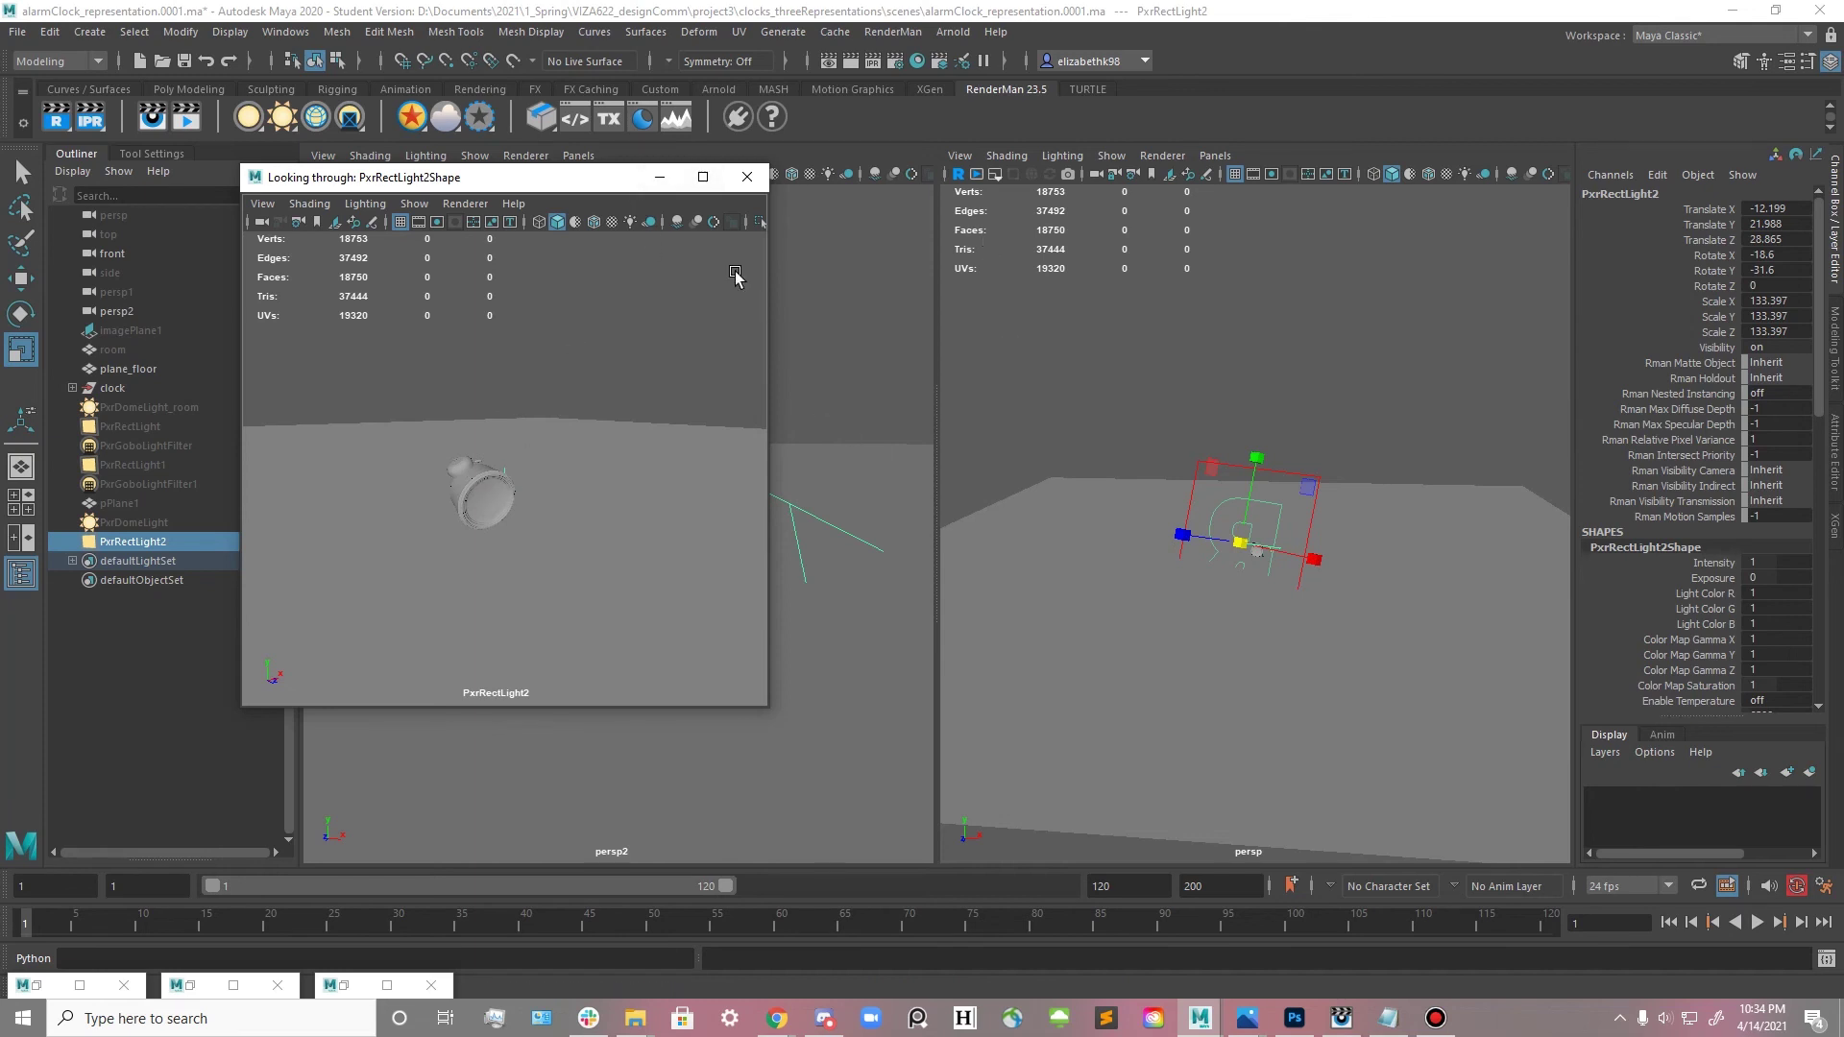
- Scale PxrRectLight2 down uniformly to about 65.2 and minimize its look-through window
left_click_drag(1247, 544, 1148, 528)
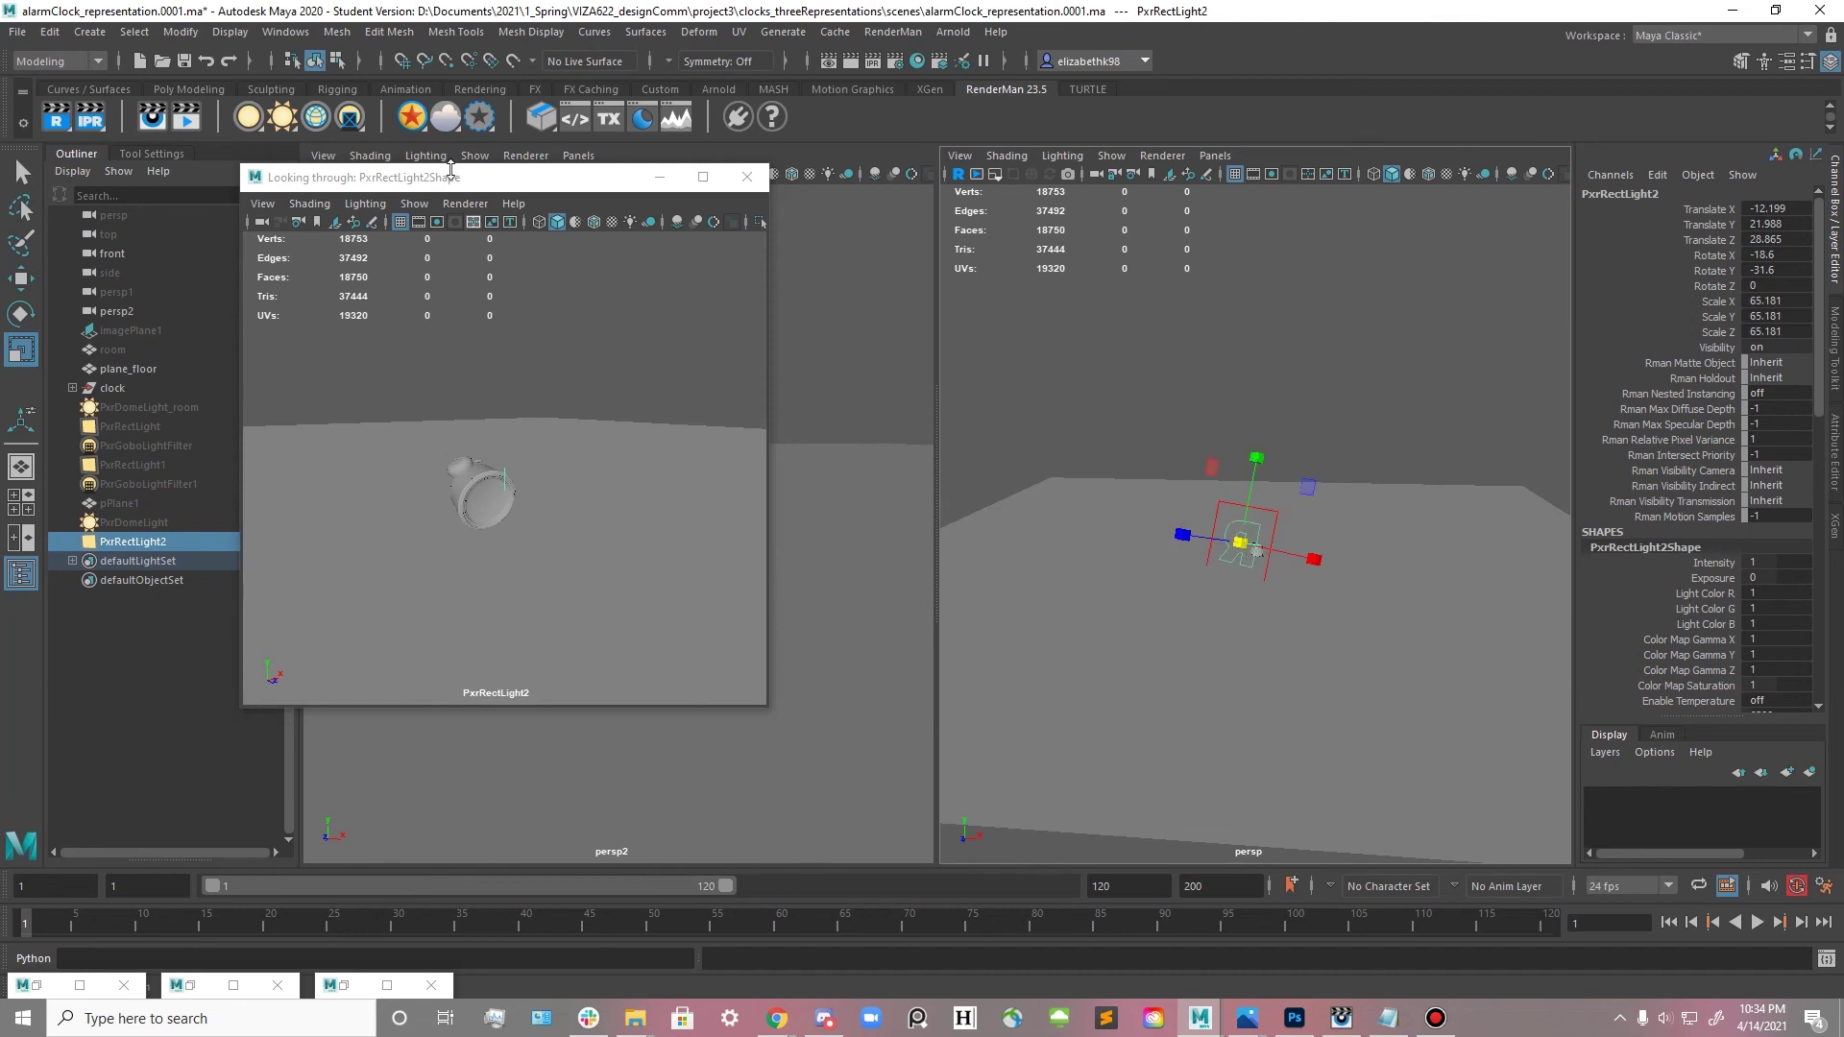
left_click(659, 177)
- Frame the clock closely in the persp view, start an IPR render and examine the new lighting in the render window
left_click(638, 515)
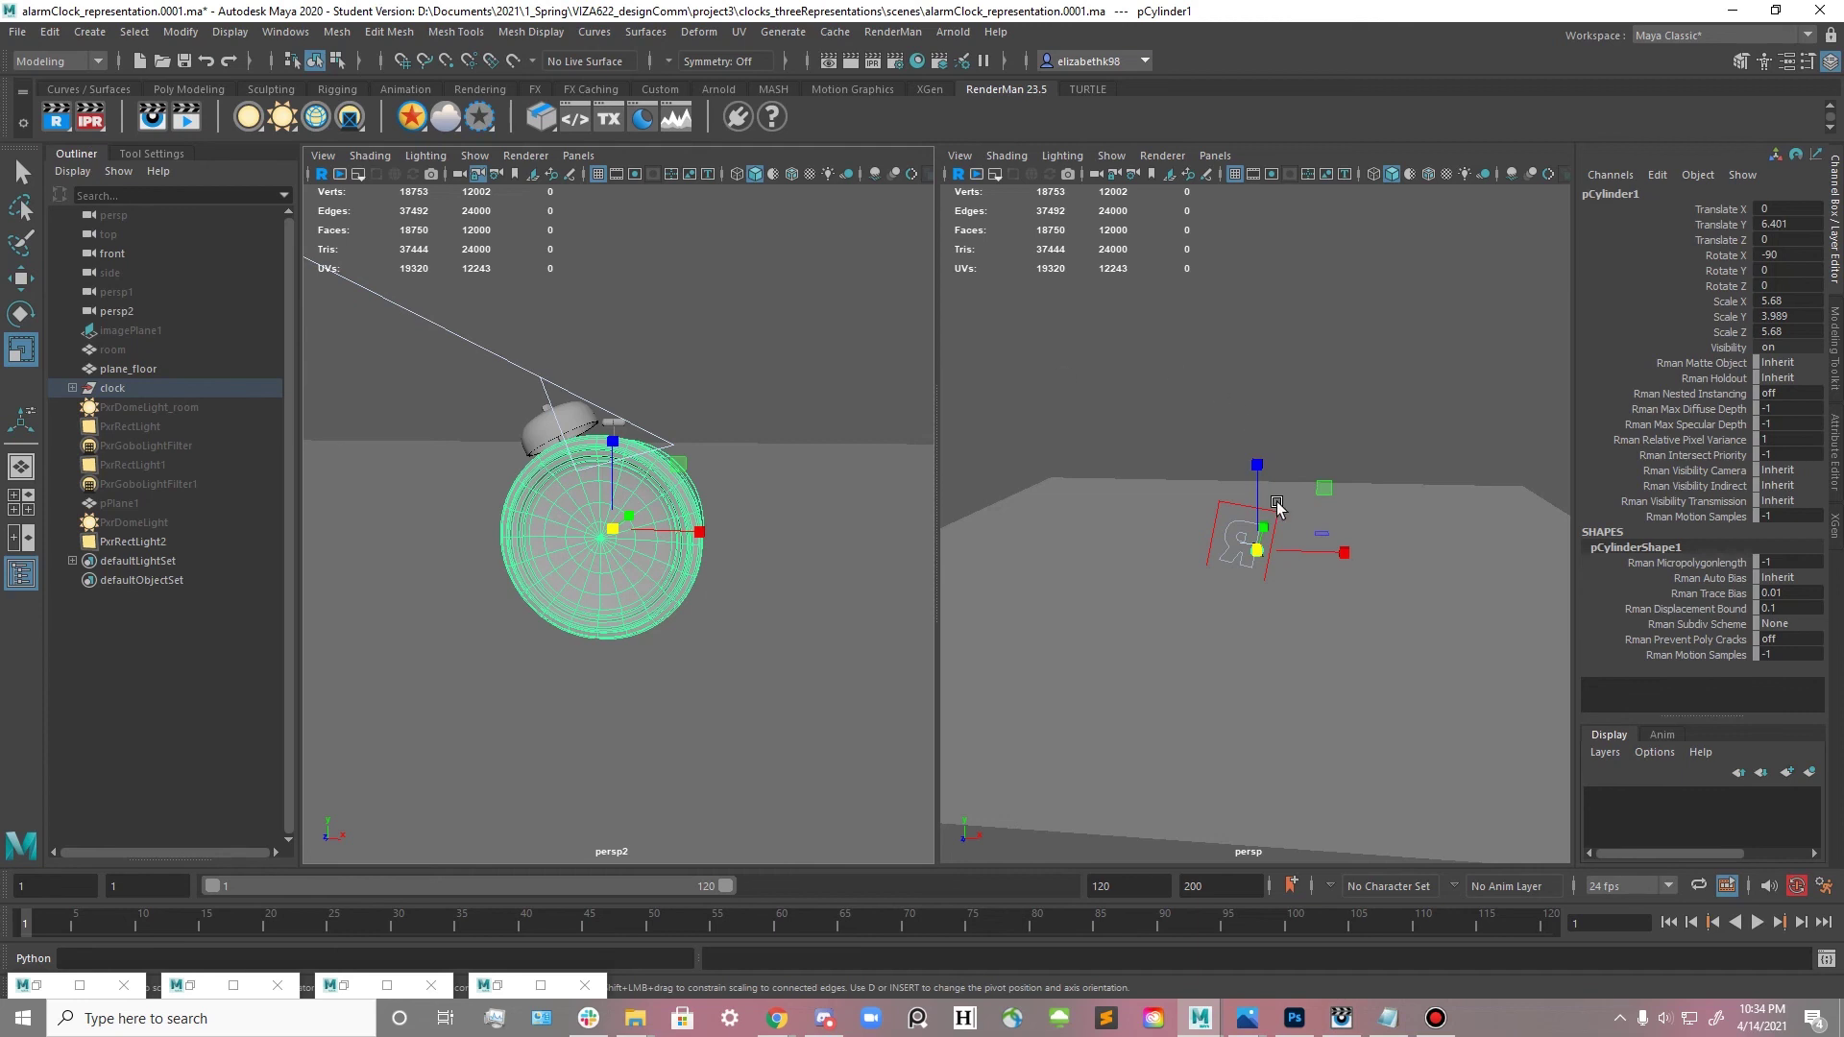
scroll(1274, 600, "up", 8)
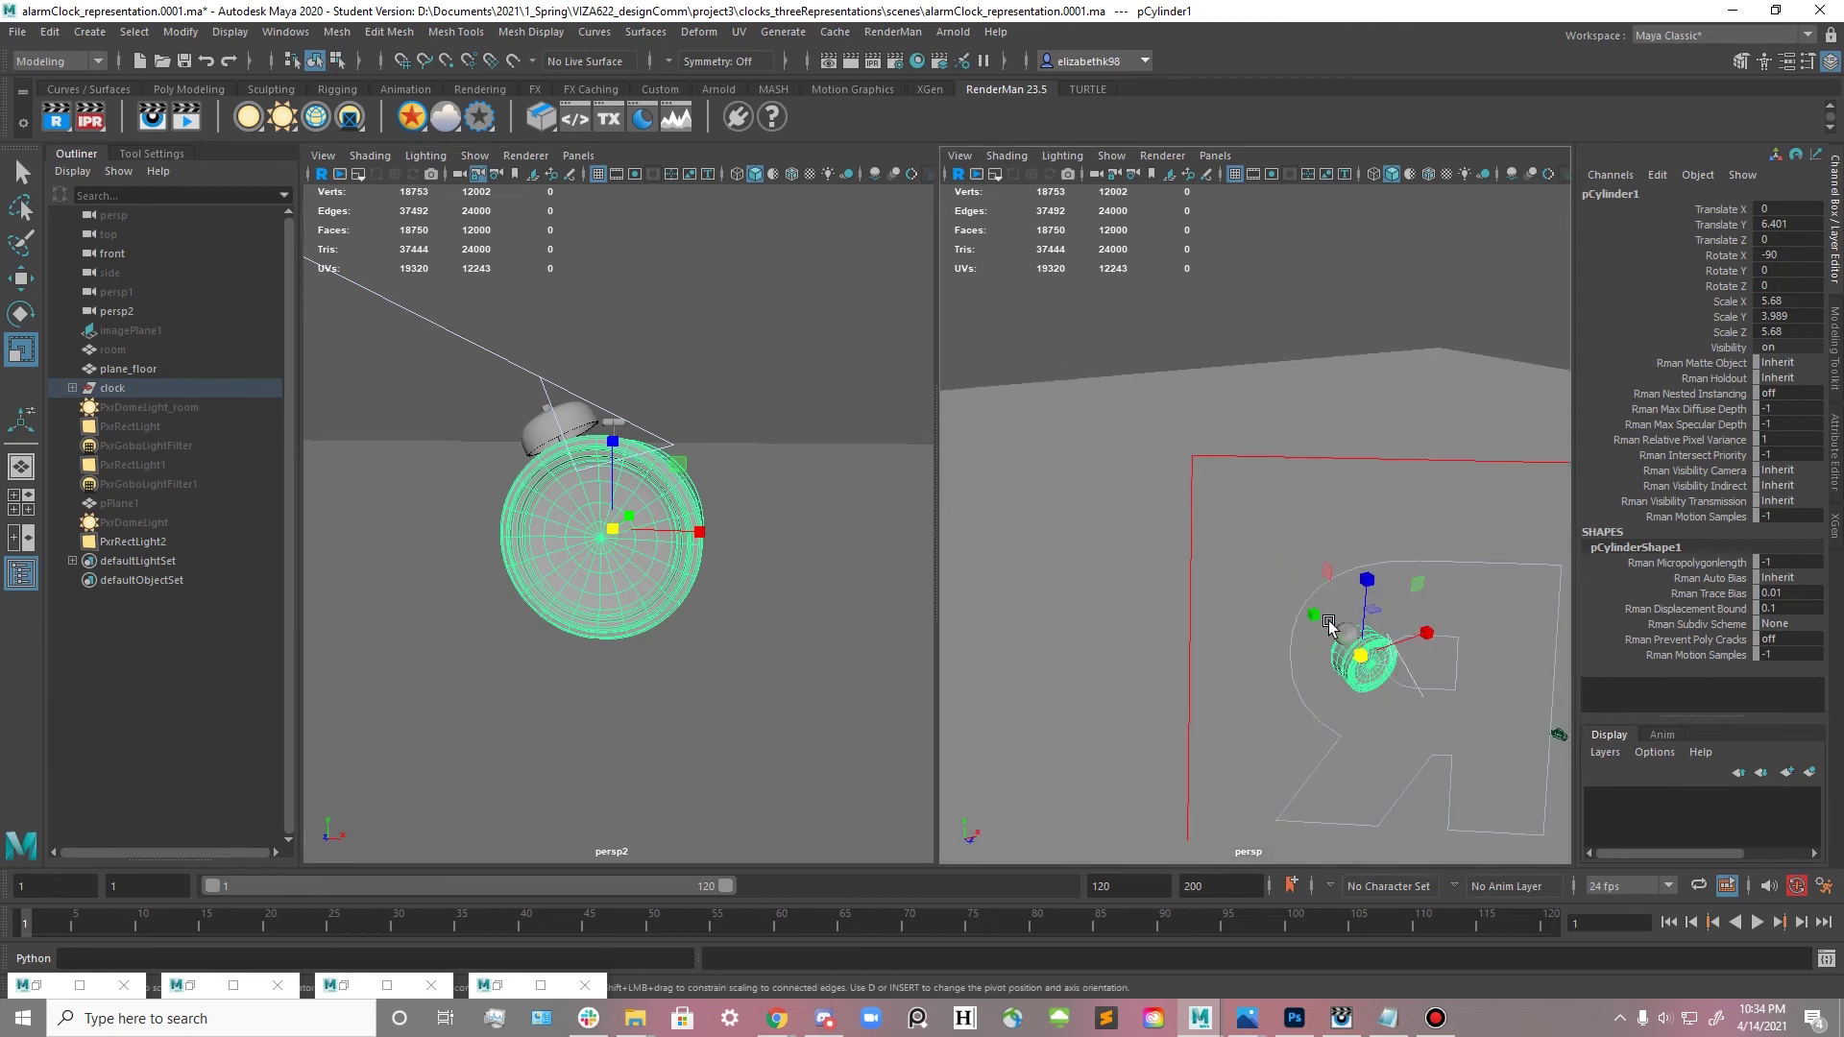
scroll(1174, 605, "up", 4)
mouse_move(1220, 602)
left_mouse_down("alt")
mouse_move(1326, 584)
mouse_move(1201, 586)
left_mouse_up("alt")
right_click(103, 125)
left_click(121, 128)
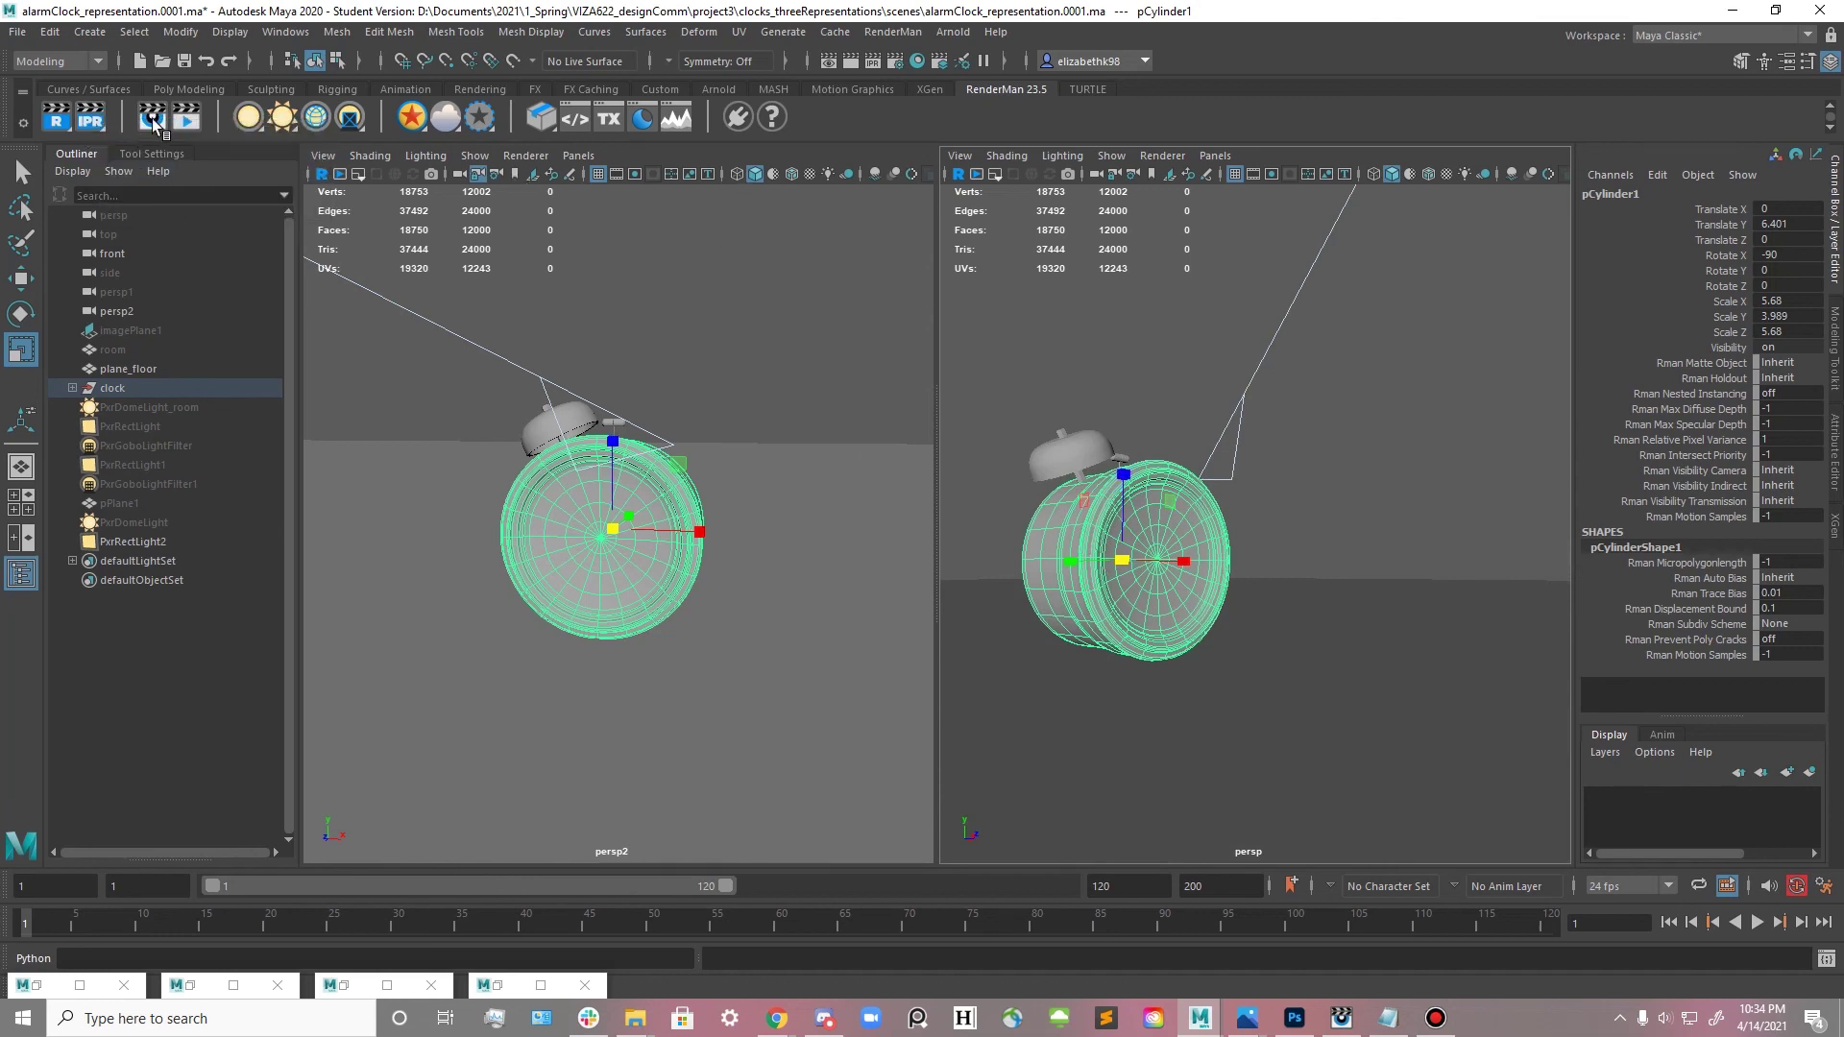
left_click(1341, 1018)
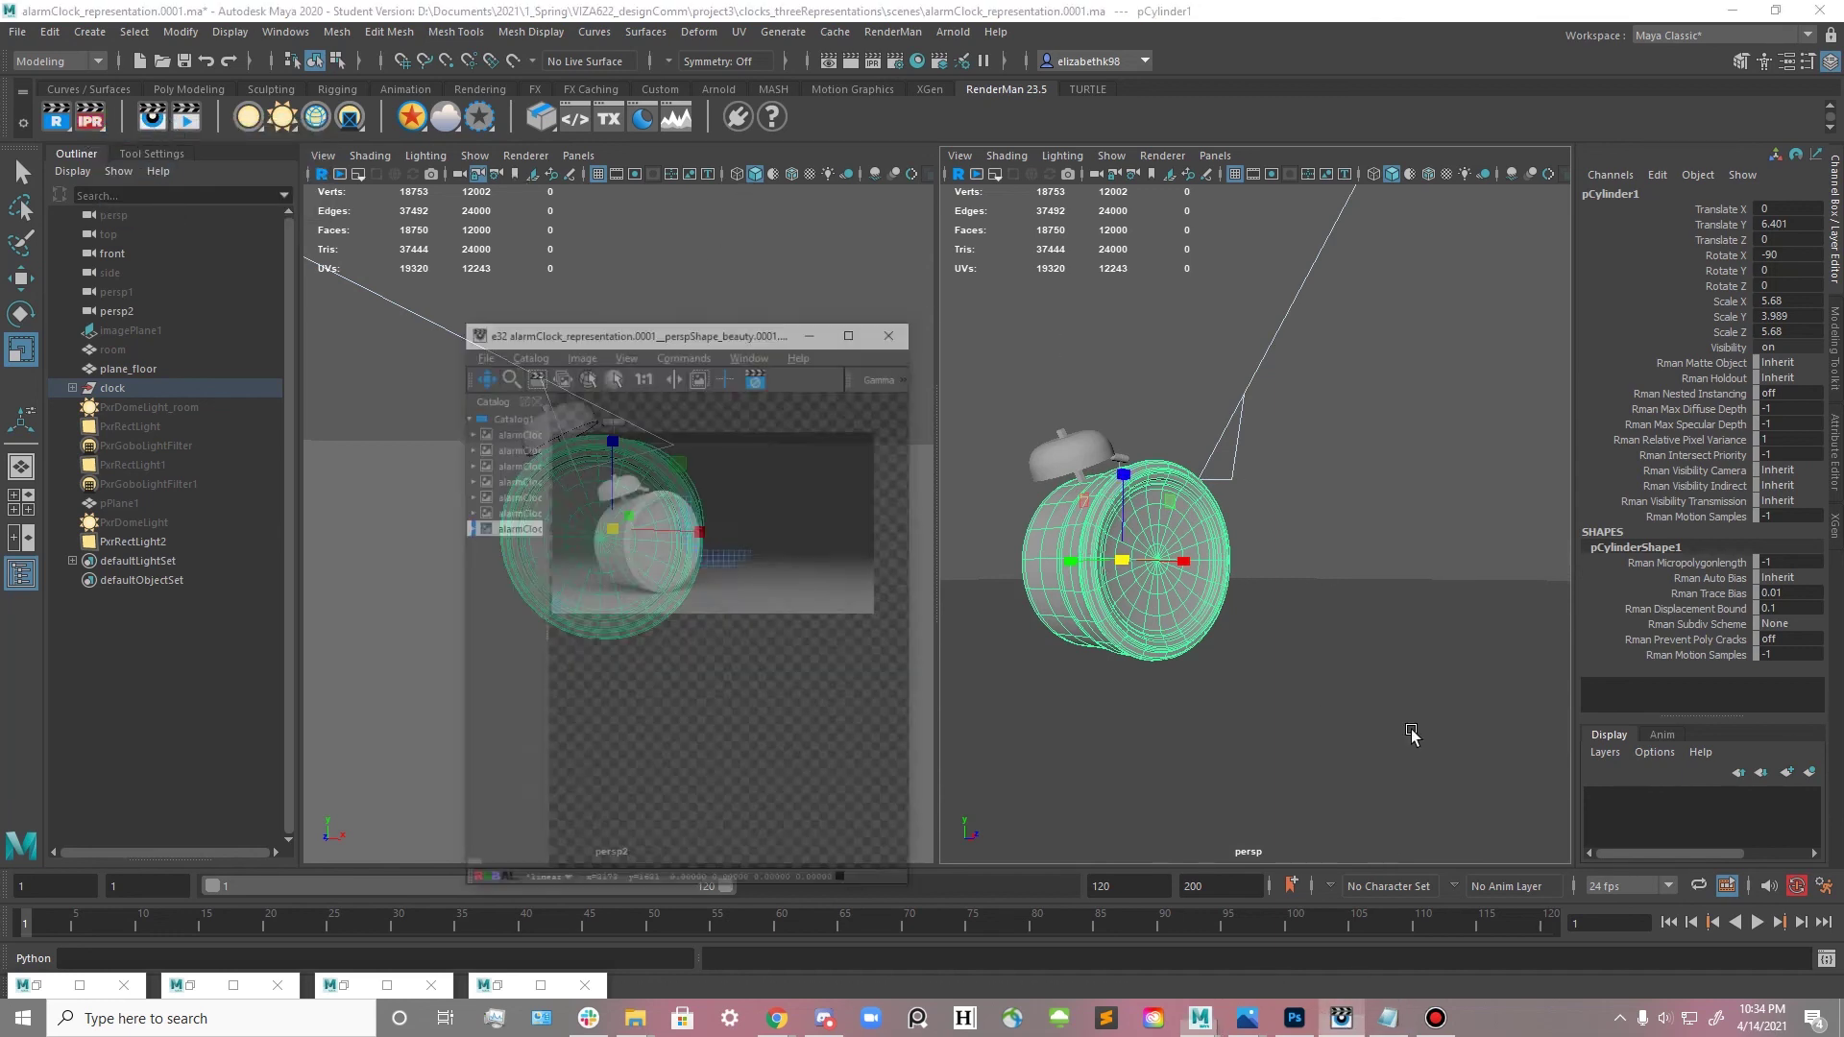
scroll(655, 557, "down", 4)
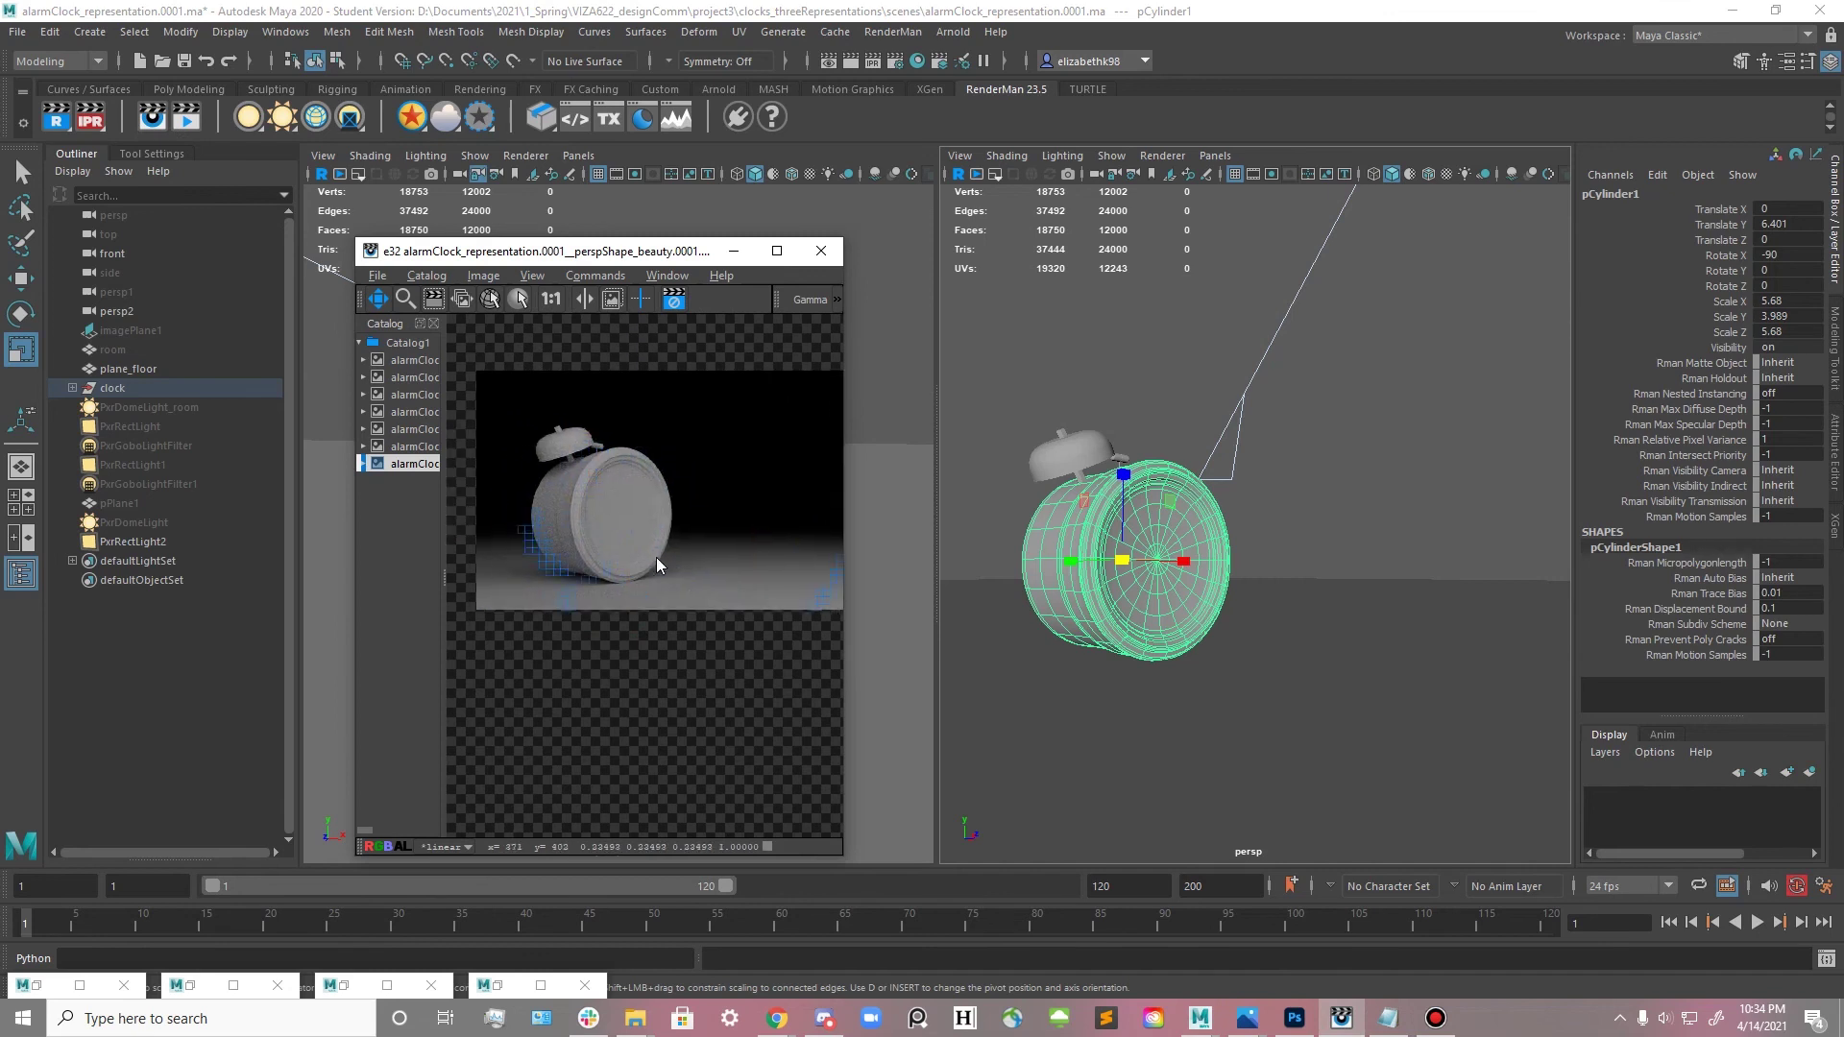
middle_click_drag(672, 549, 621, 501)
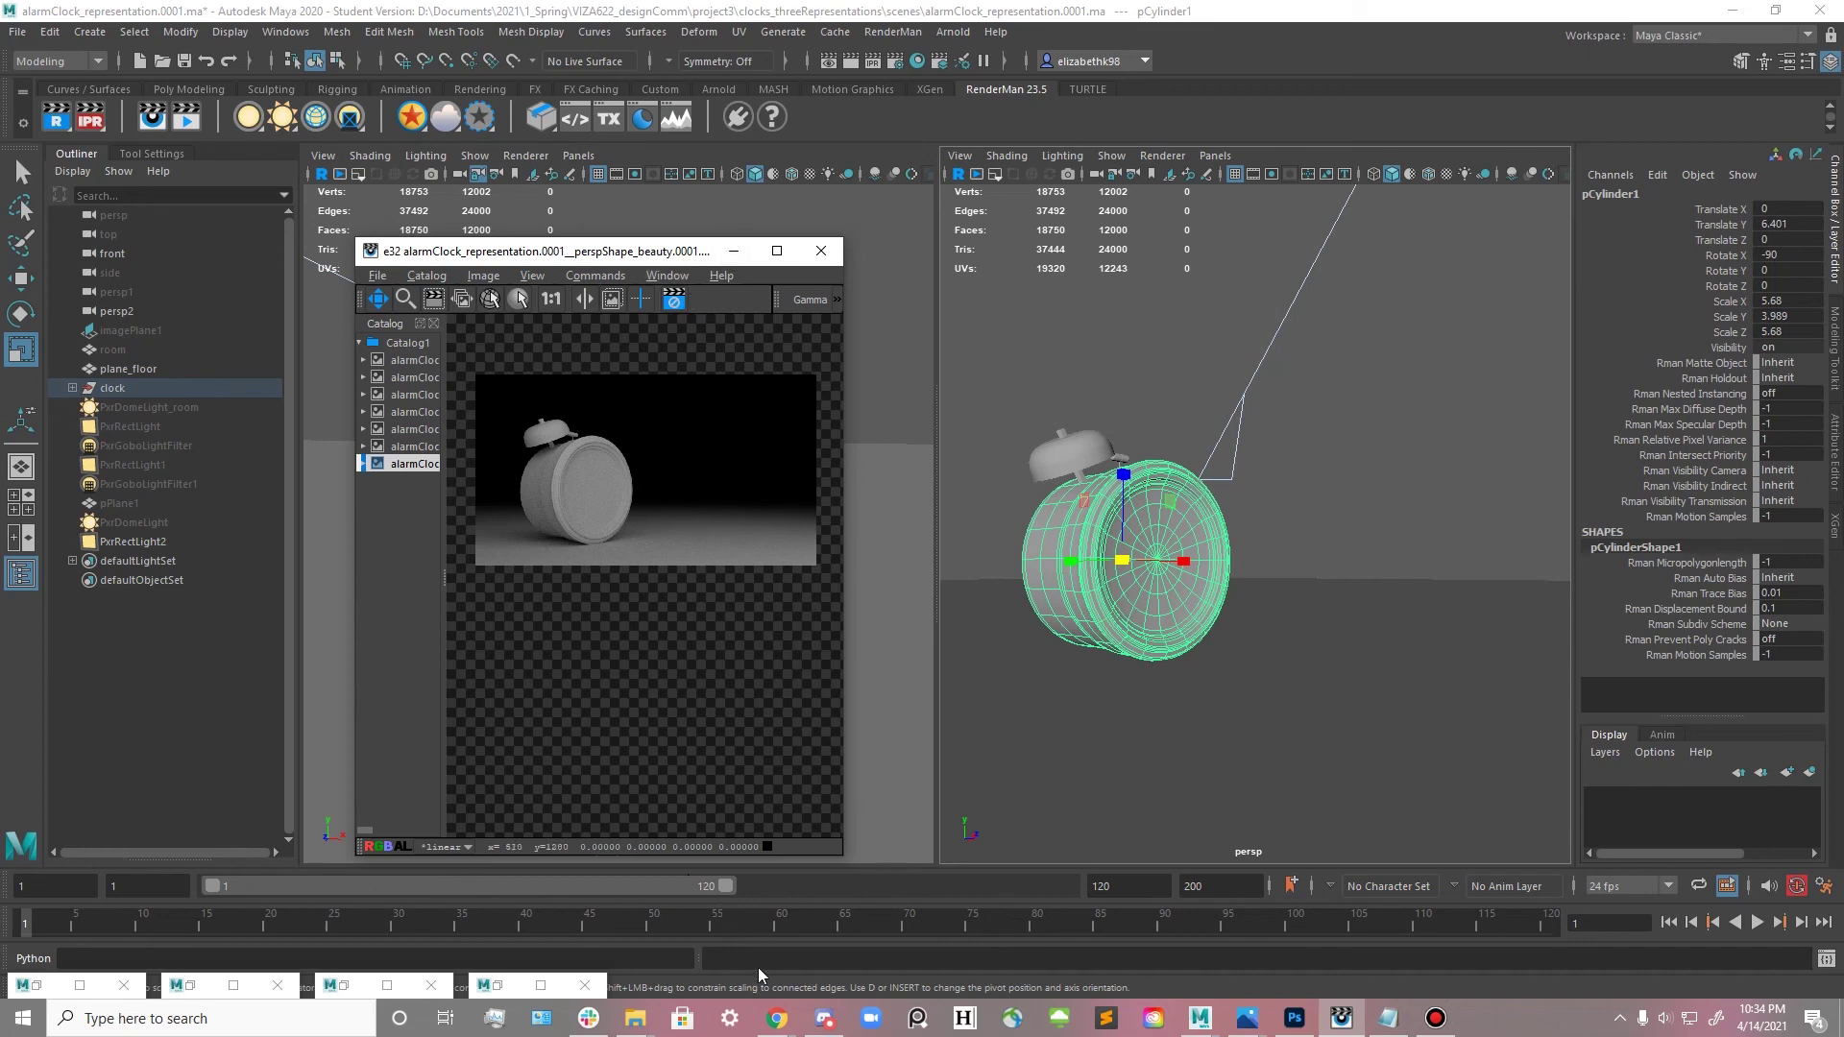
- Switch to the Trace Depth window in Chrome, minimize the render window and open the CG Cinematography Archives page from the Lighting bookmarks
mouse_move(776, 1018)
mouse_move(906, 924)
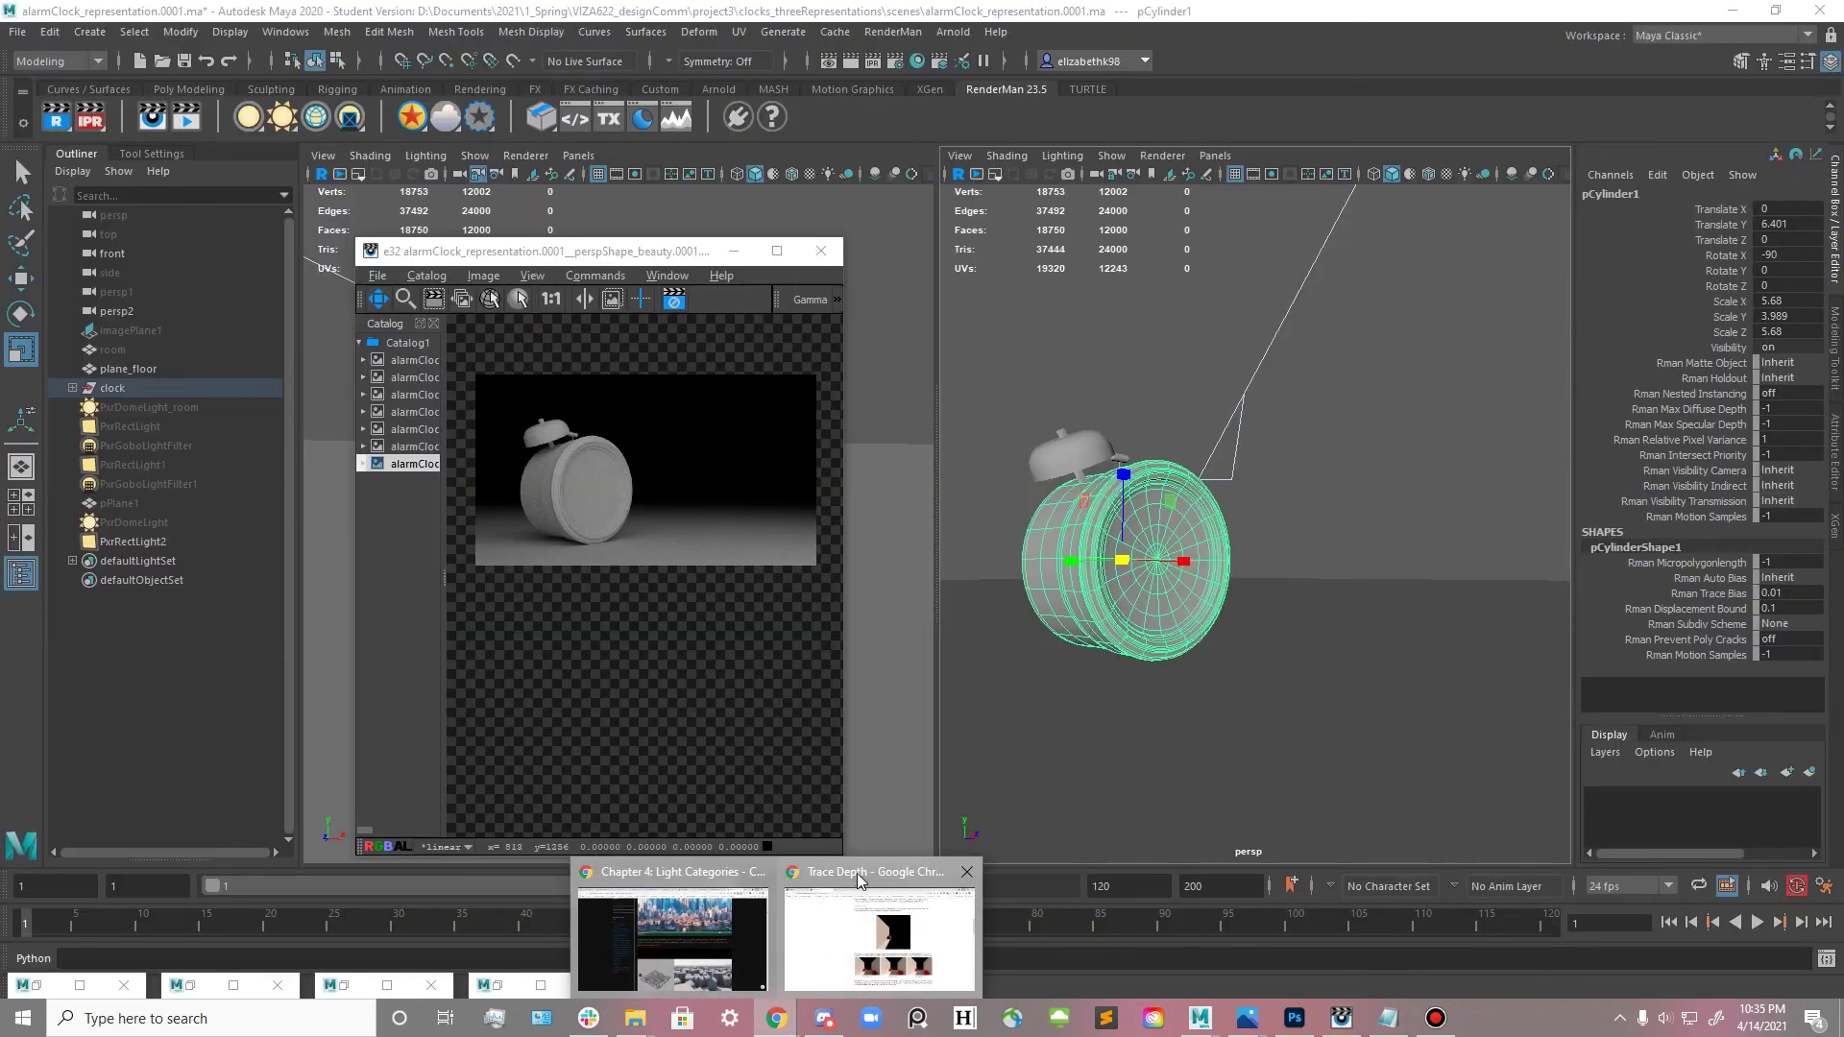
left_click(894, 932)
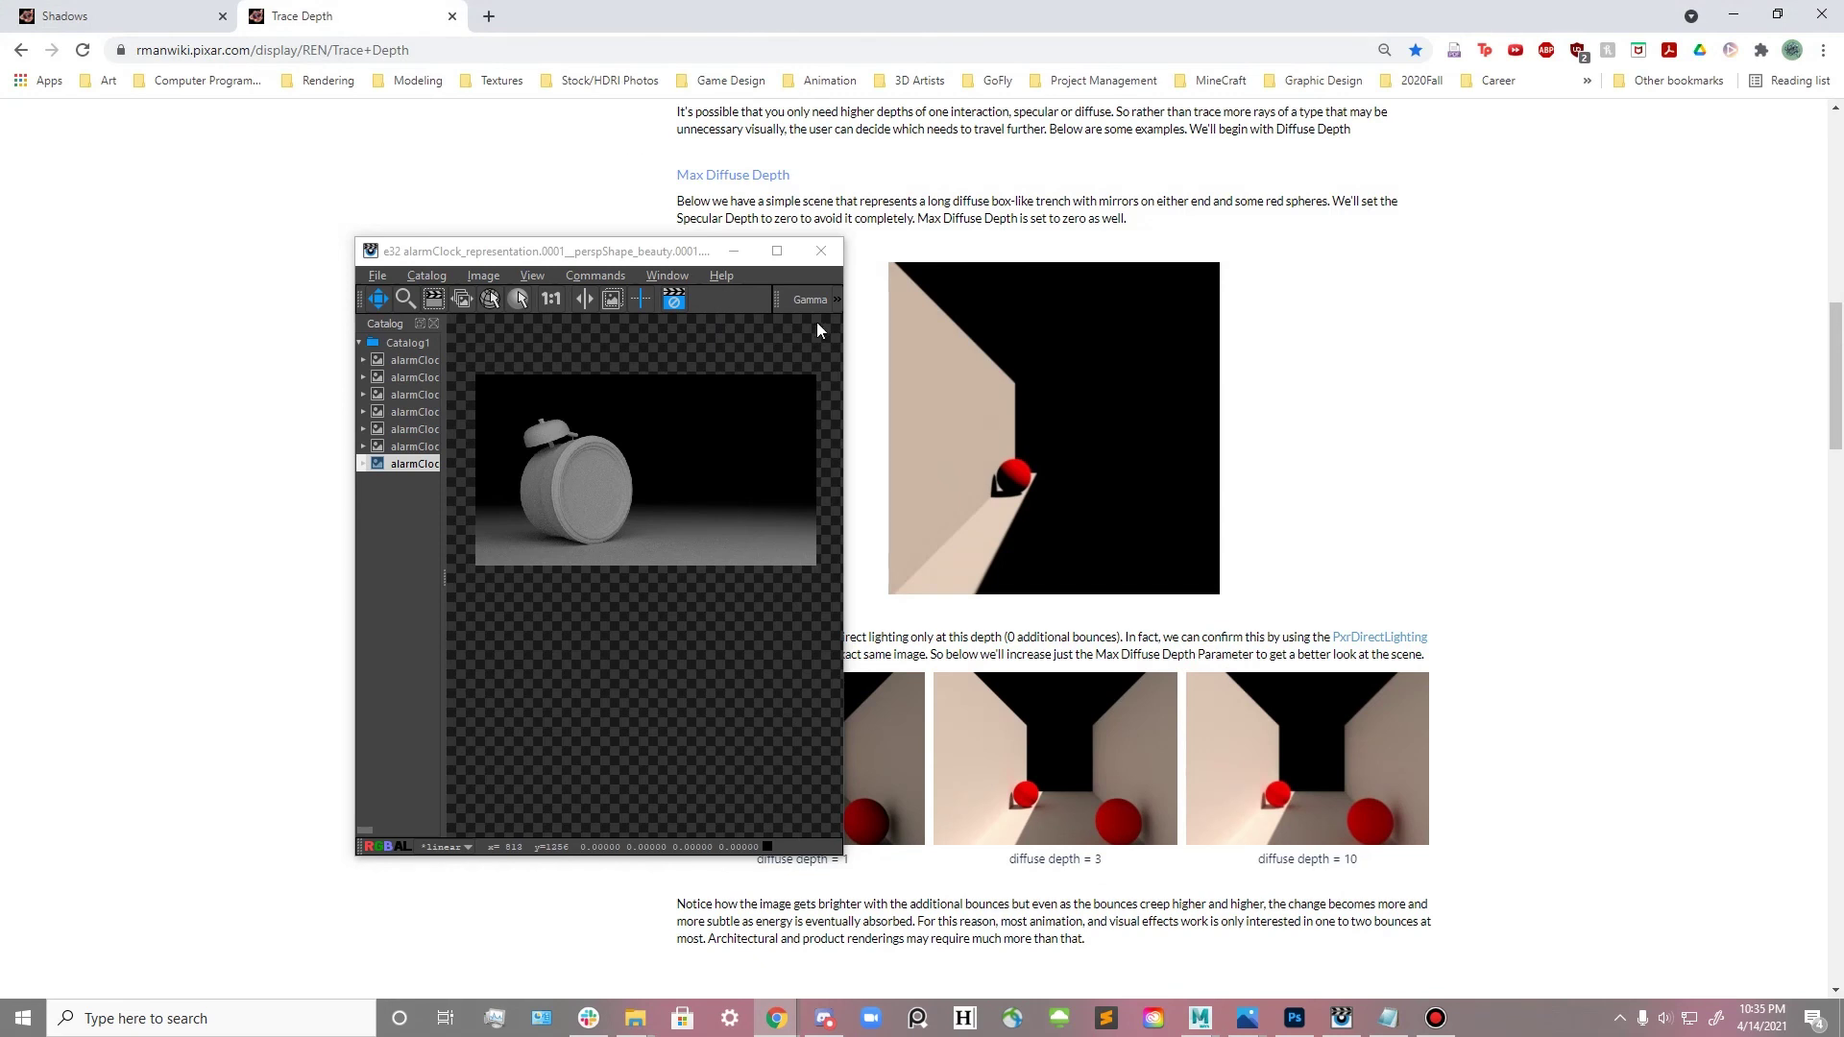
left_click(735, 252)
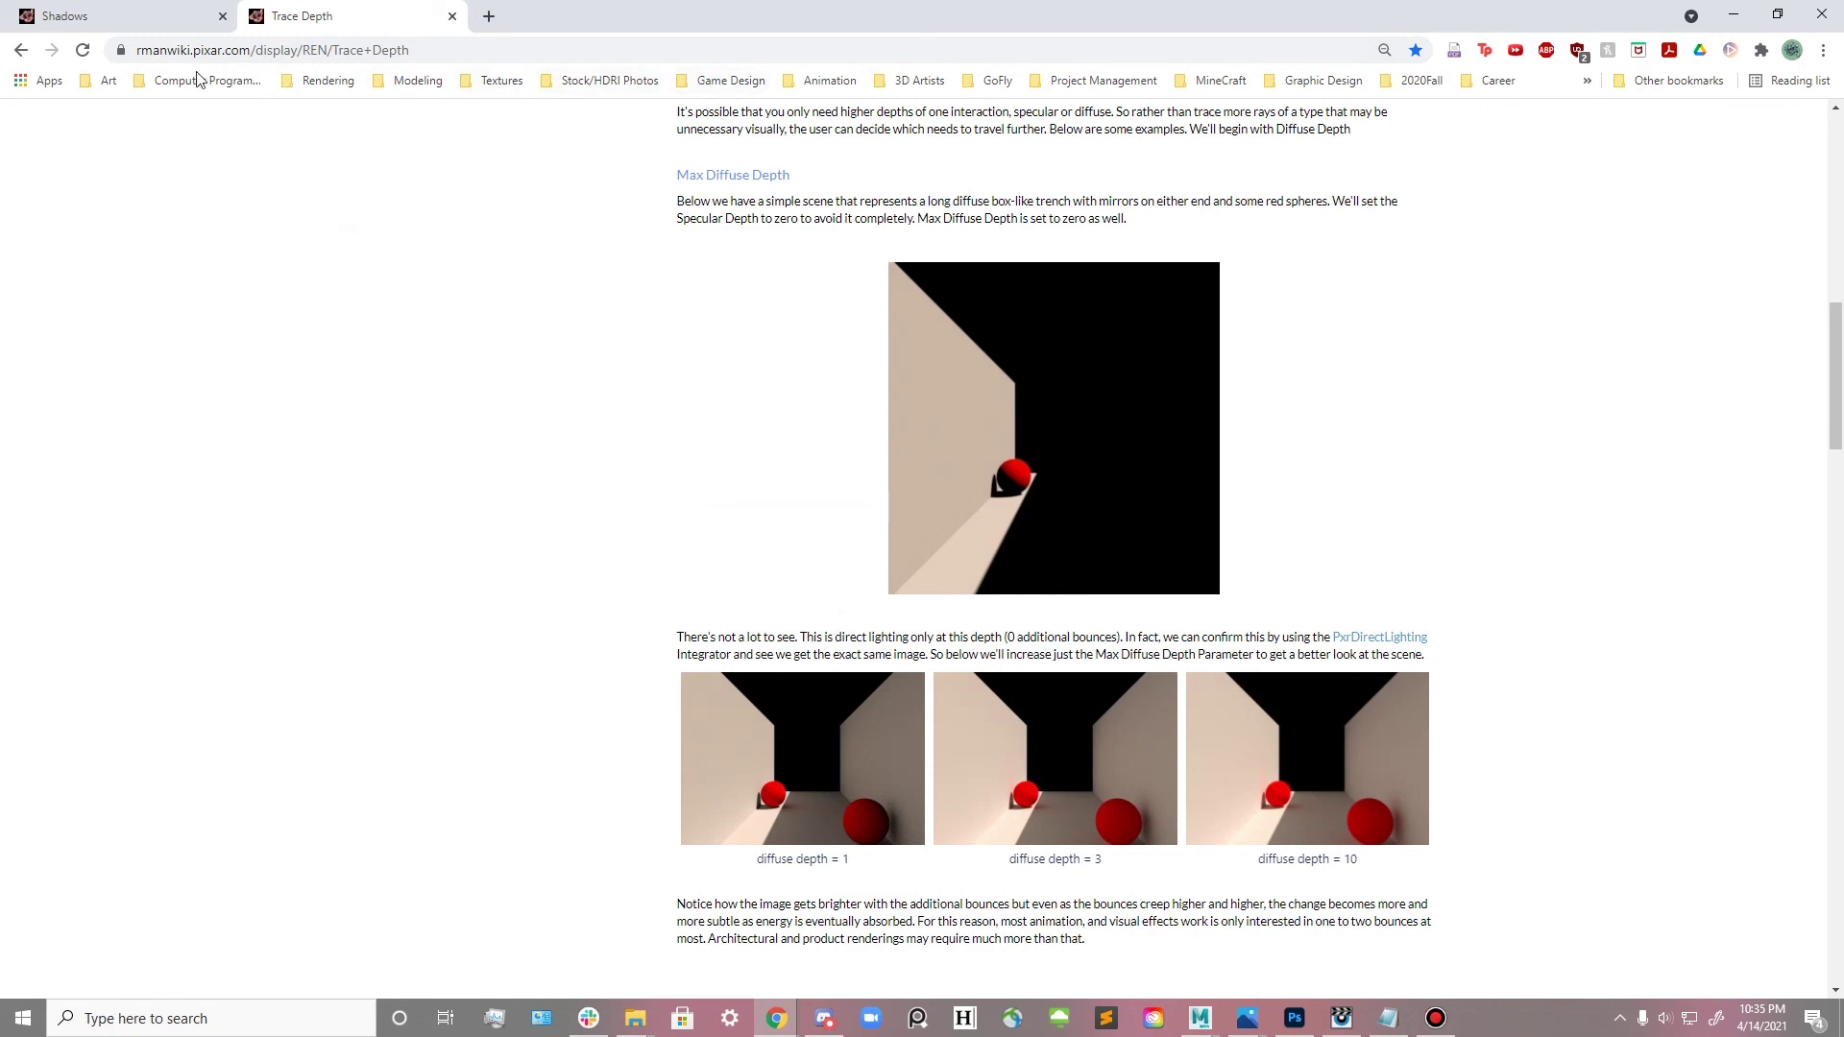
left_click(328, 80)
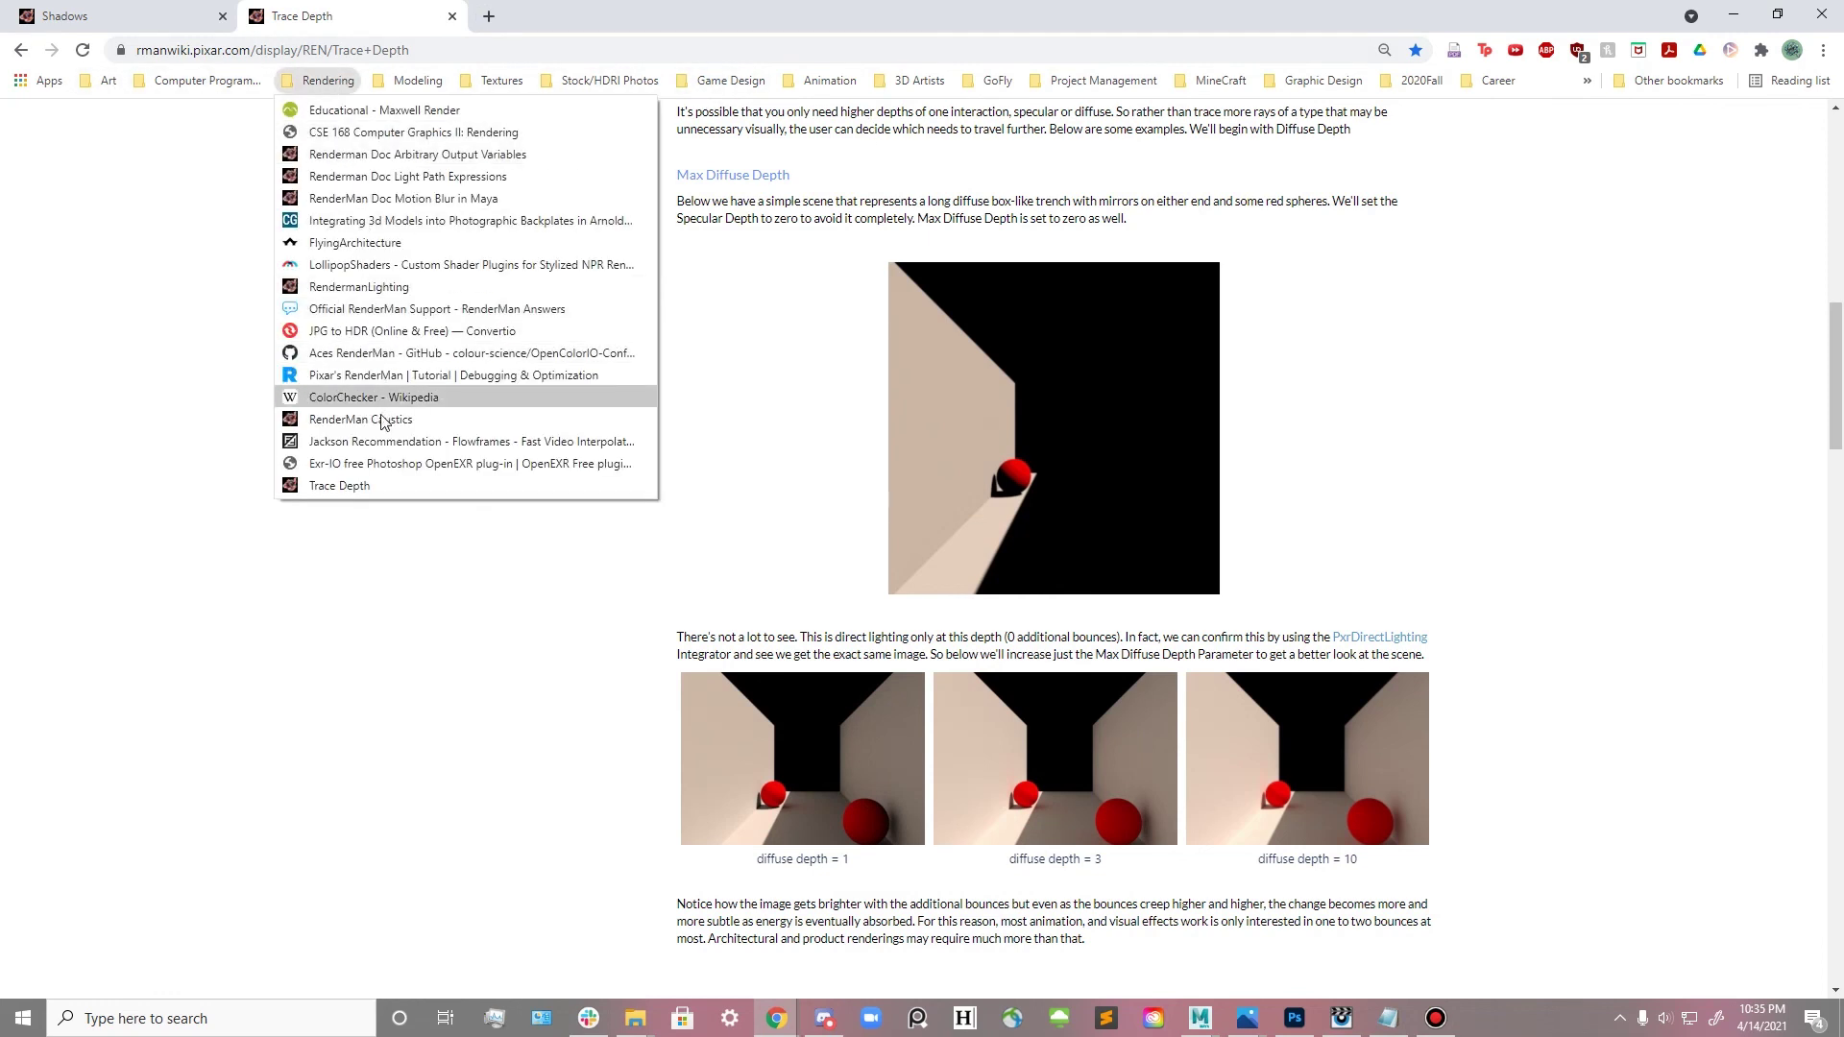
mouse_move(1587, 81)
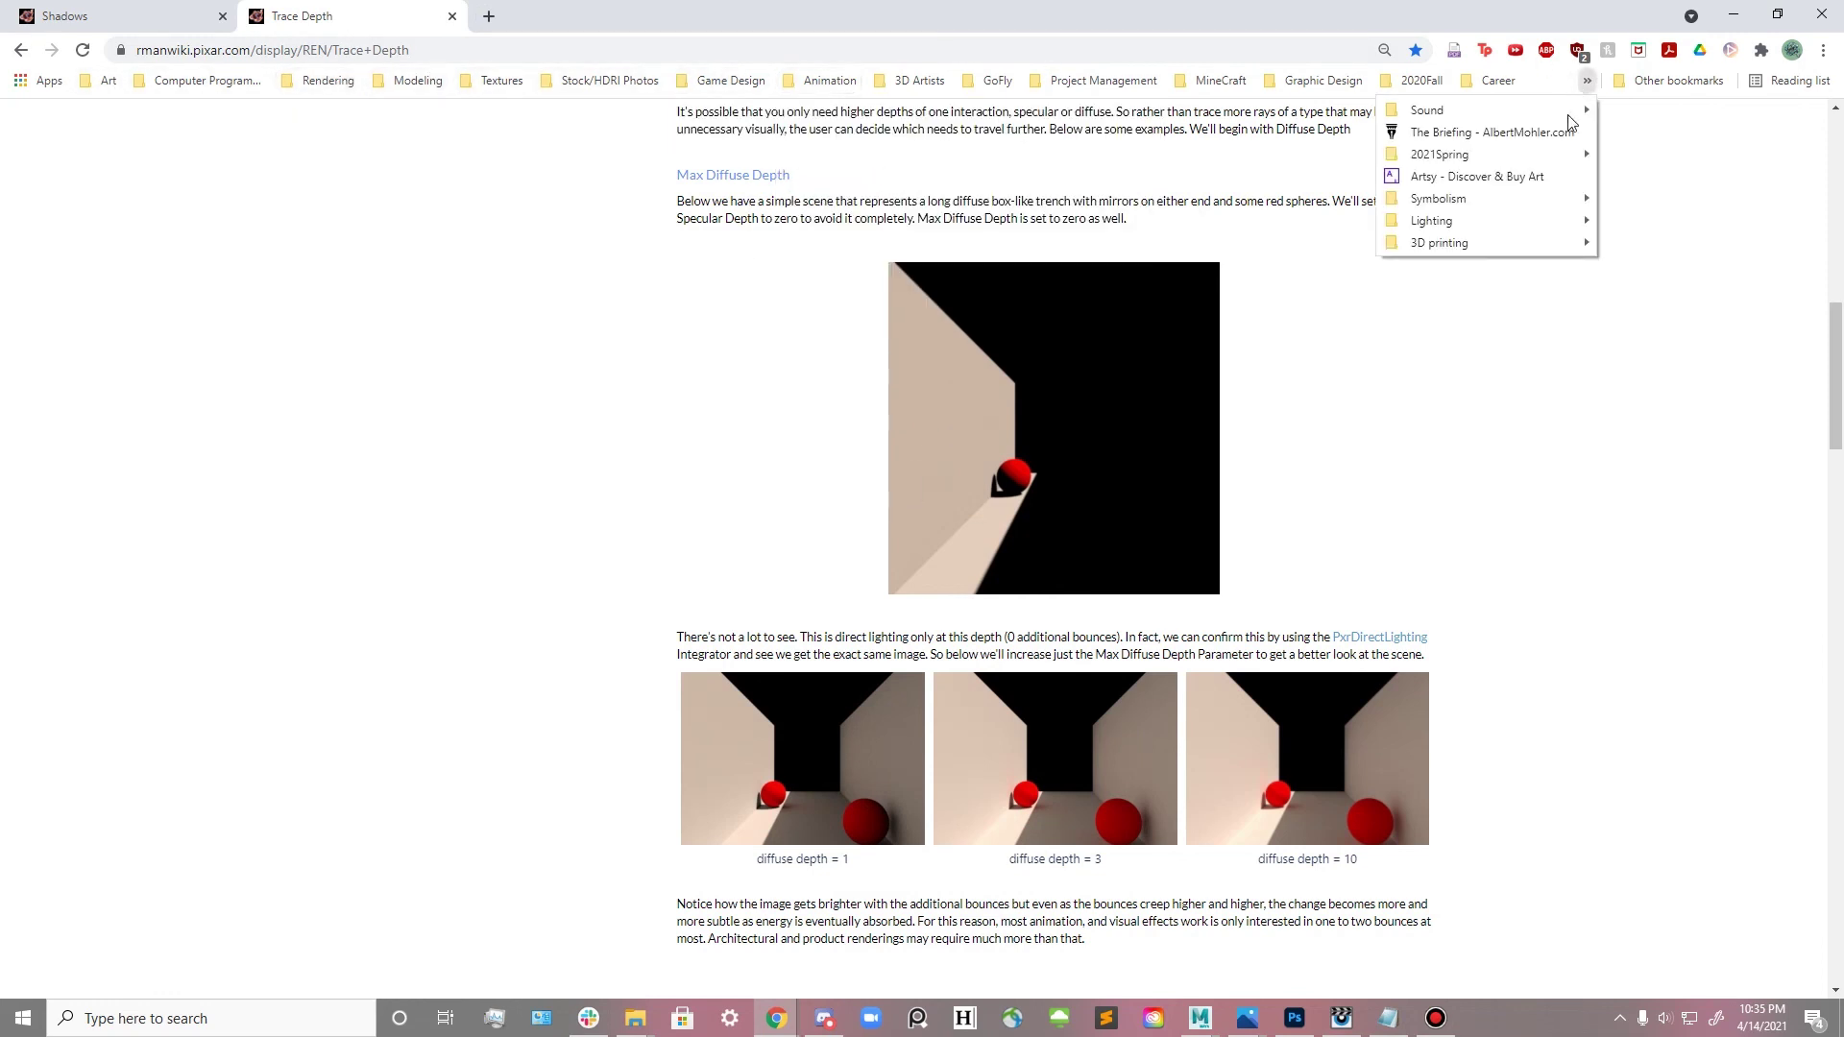
mouse_move(1547, 222)
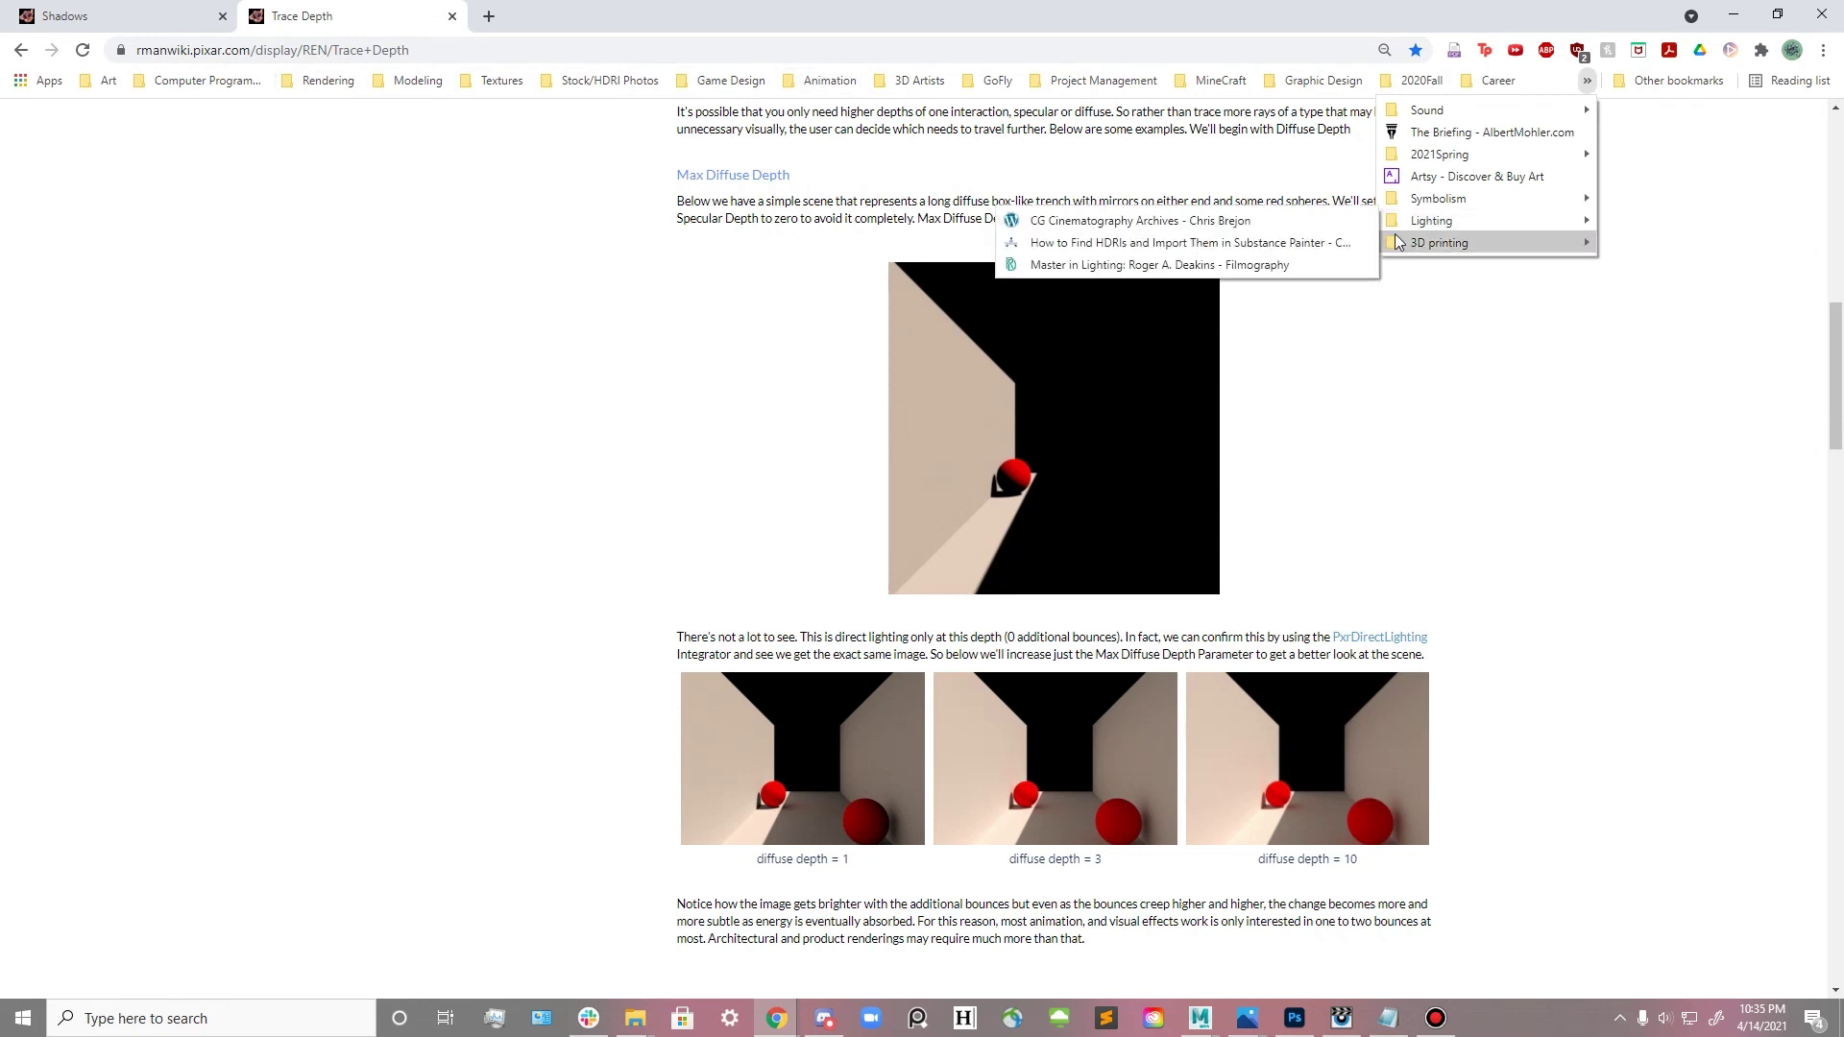
left_click(1210, 221)
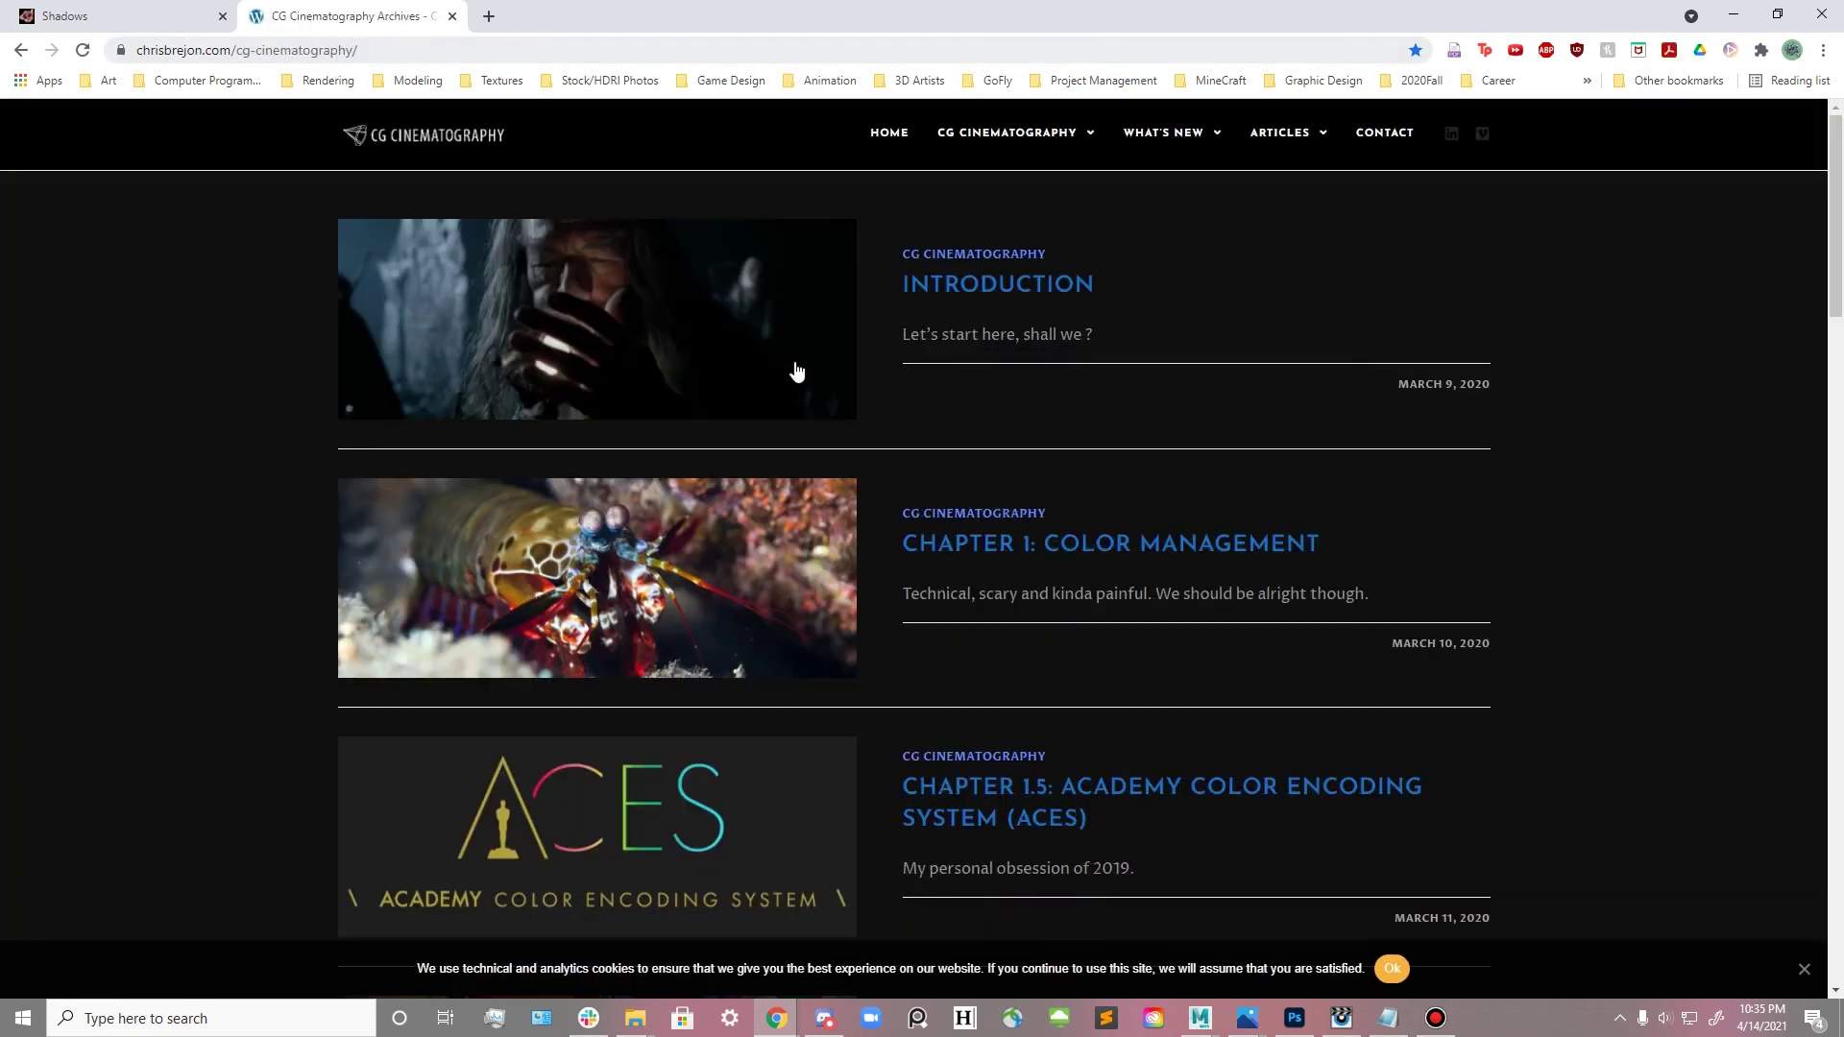
- Look through the list of CG Cinematography chapters from the introduction to the conclusion and return toward the first chapters
scroll(879, 626, "down", 1)
scroll(932, 658, "up", 1)
scroll(851, 363, "down", 1)
scroll(930, 413, "down", 8)
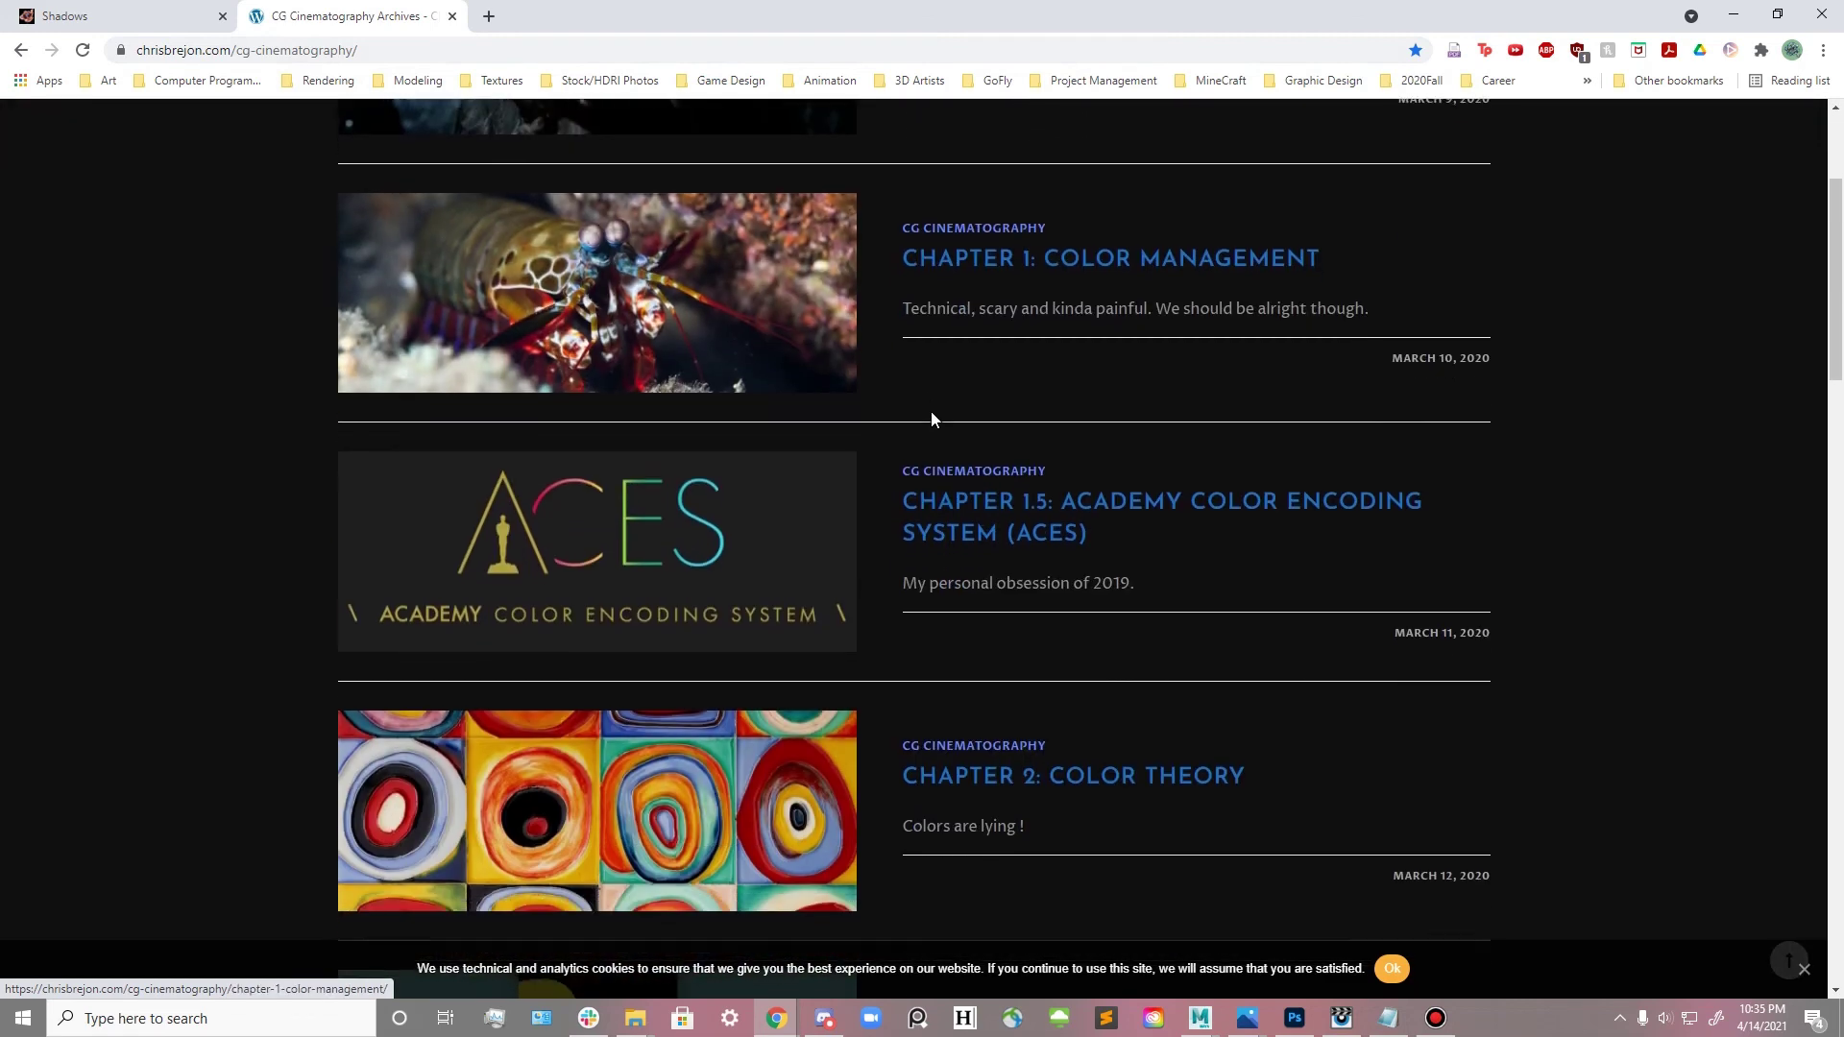
scroll(999, 453, "down", 2)
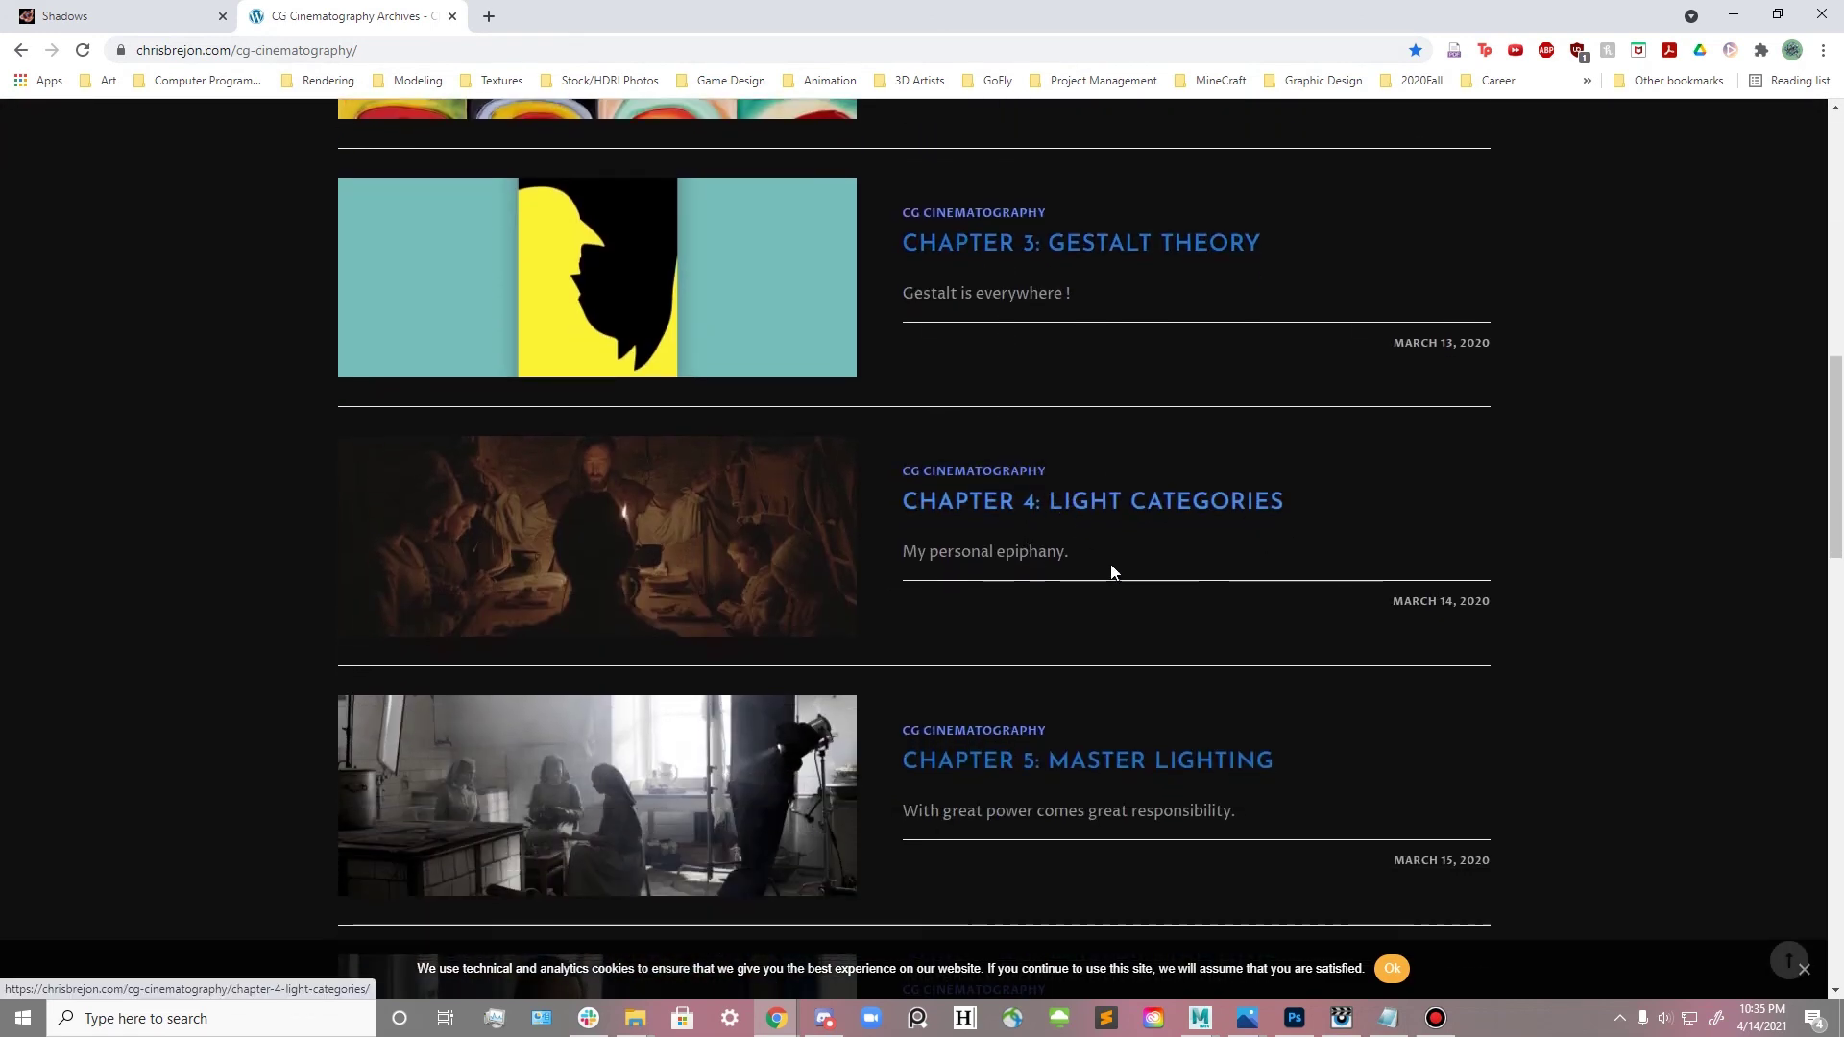
scroll(1179, 602, "down", 3)
scroll(1277, 569, "down", 5)
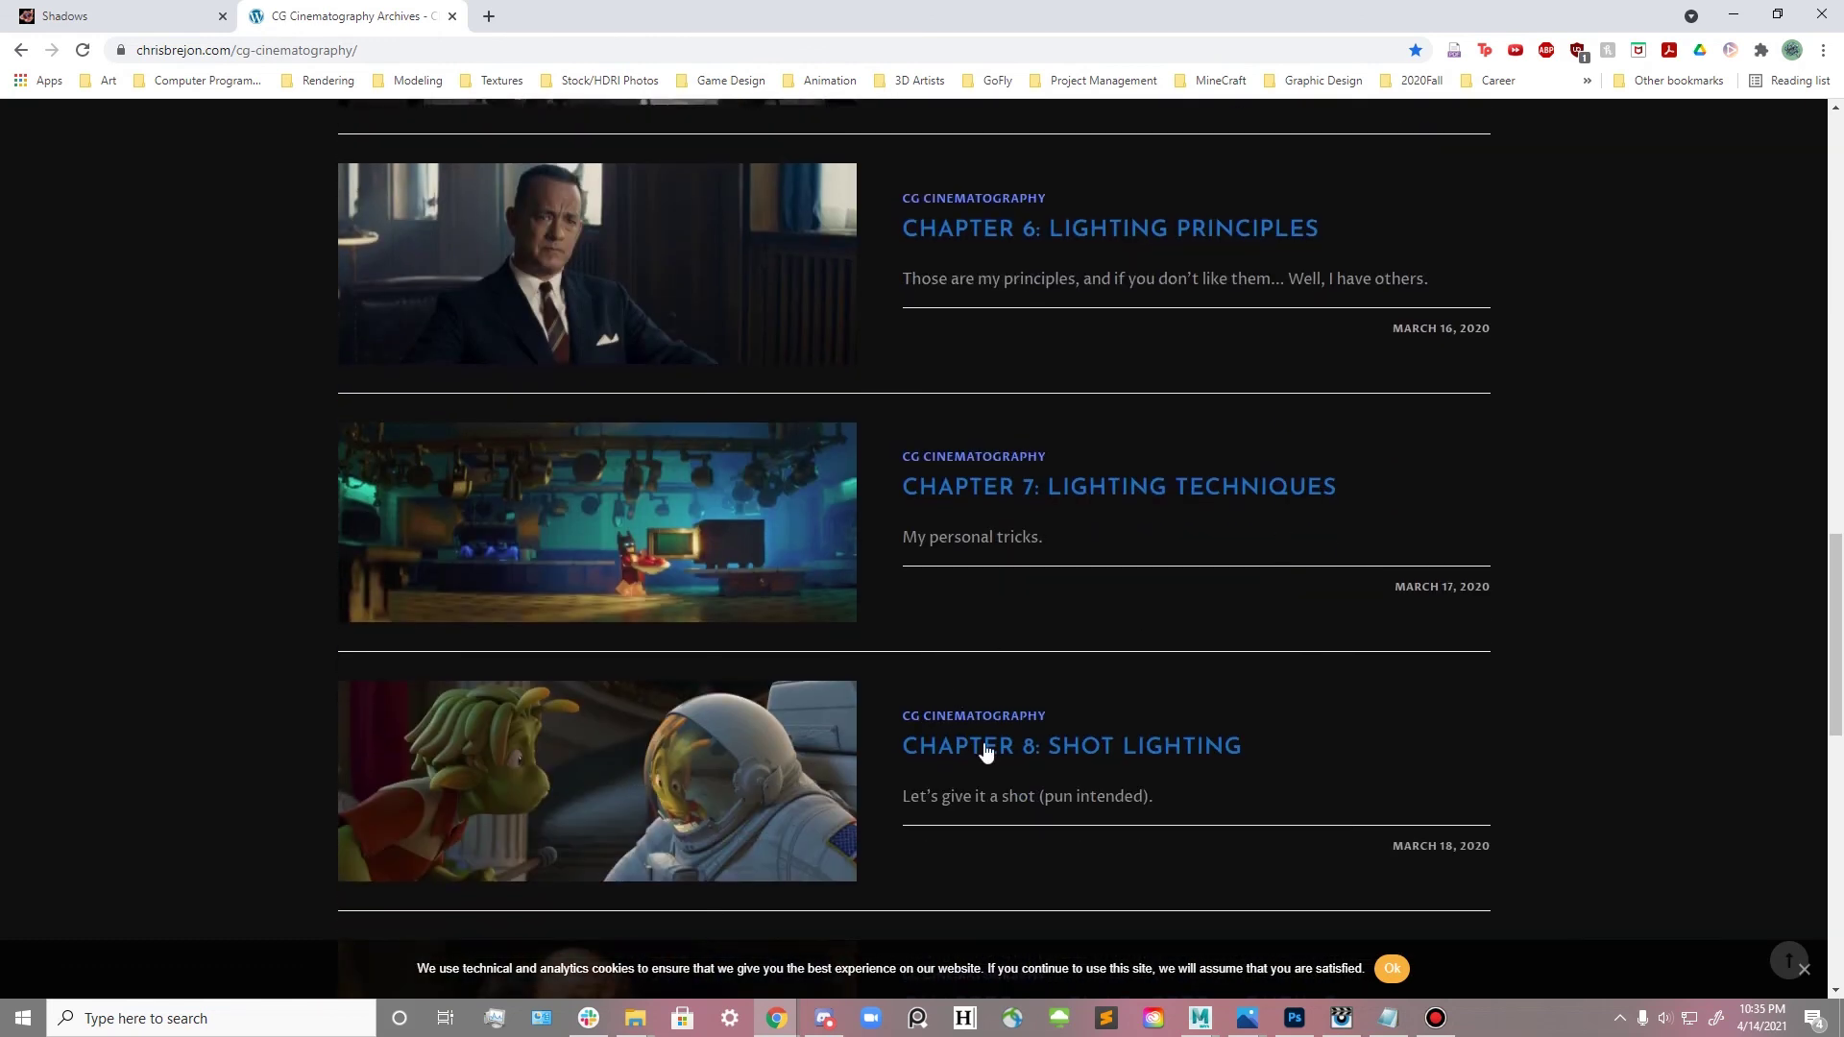
scroll(1234, 730, "down", 6)
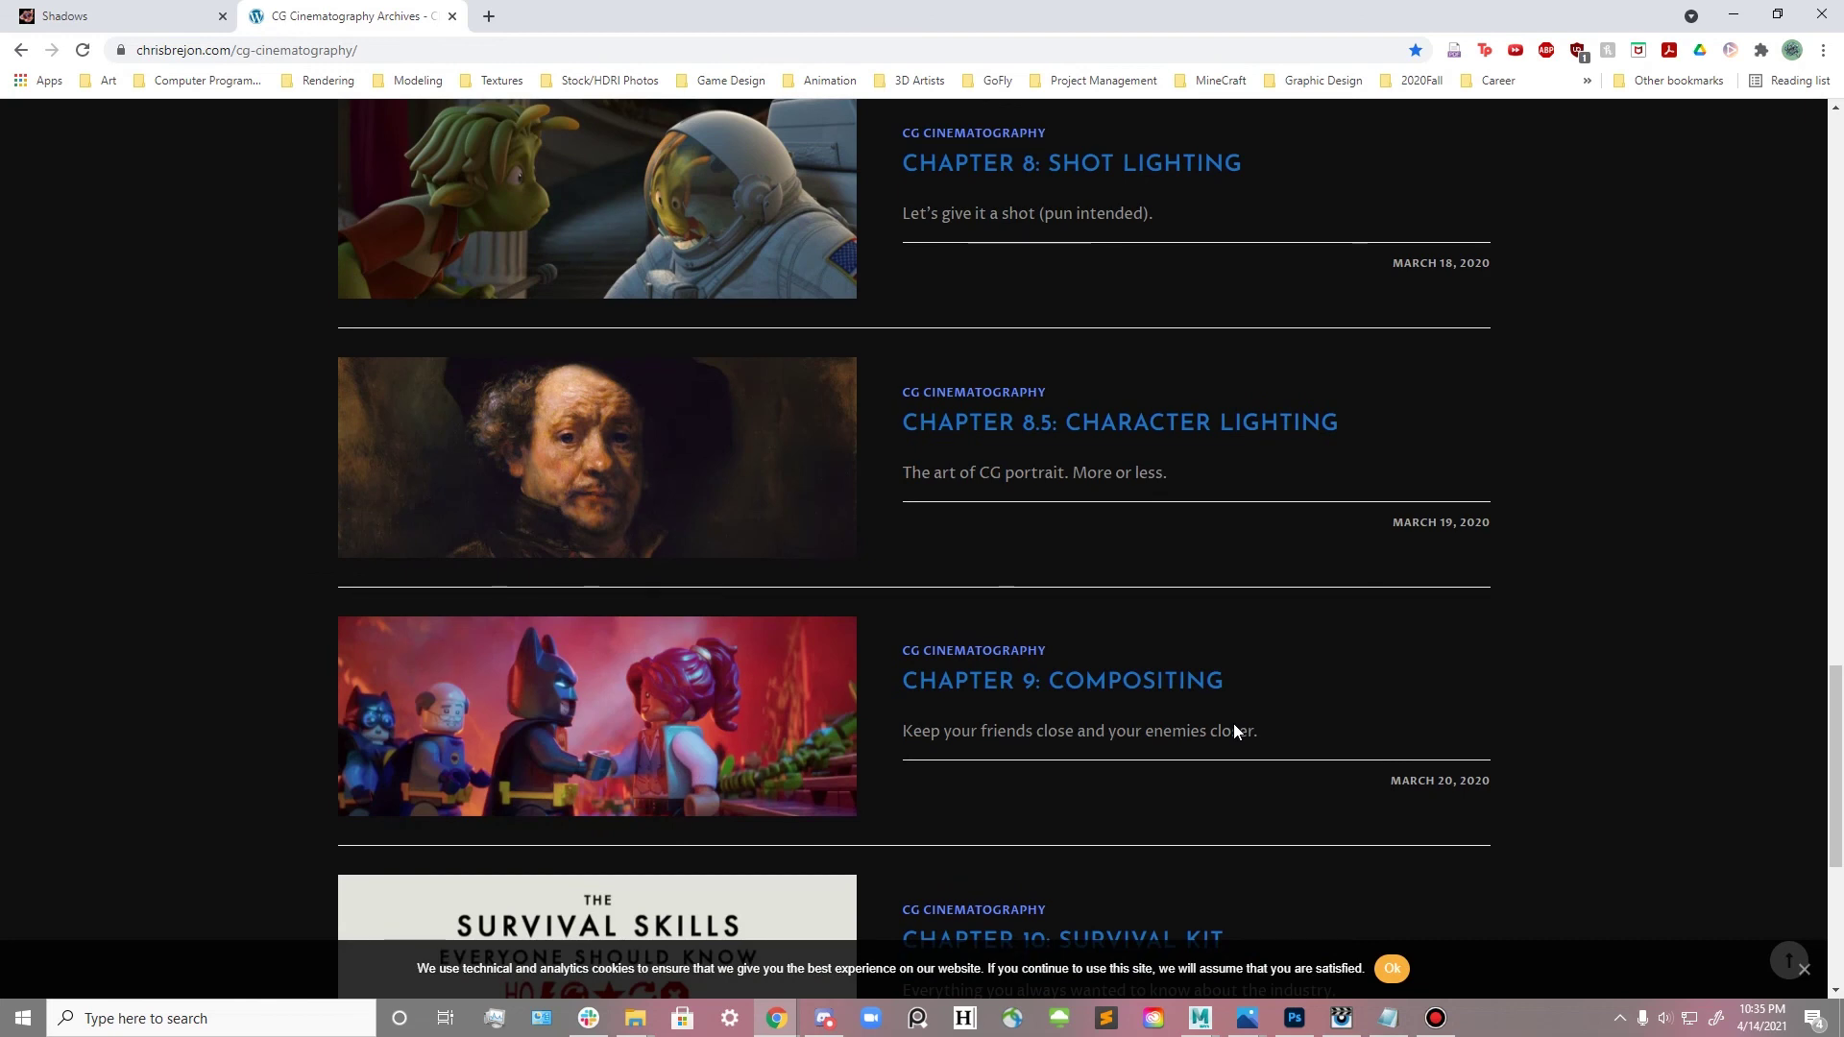
scroll(1233, 725, "down", 1)
scroll(1212, 619, "down", 3)
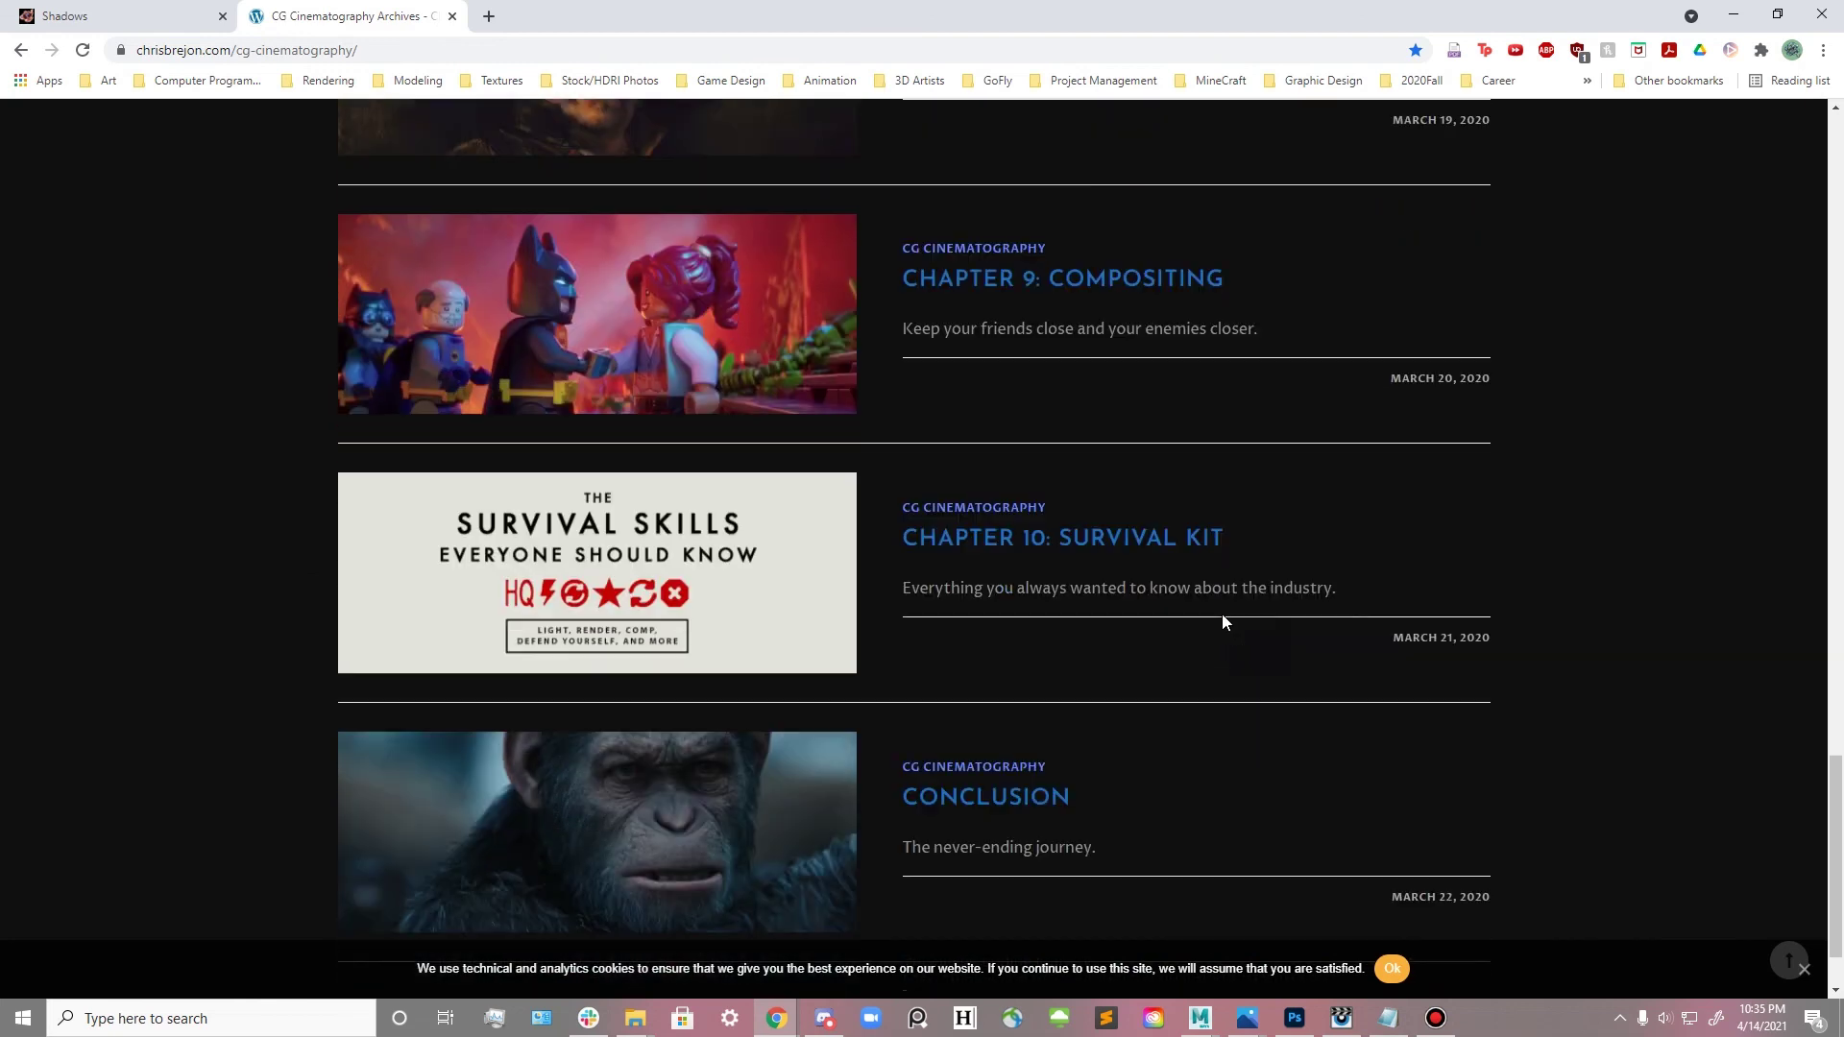
scroll(1224, 653, "up", 14)
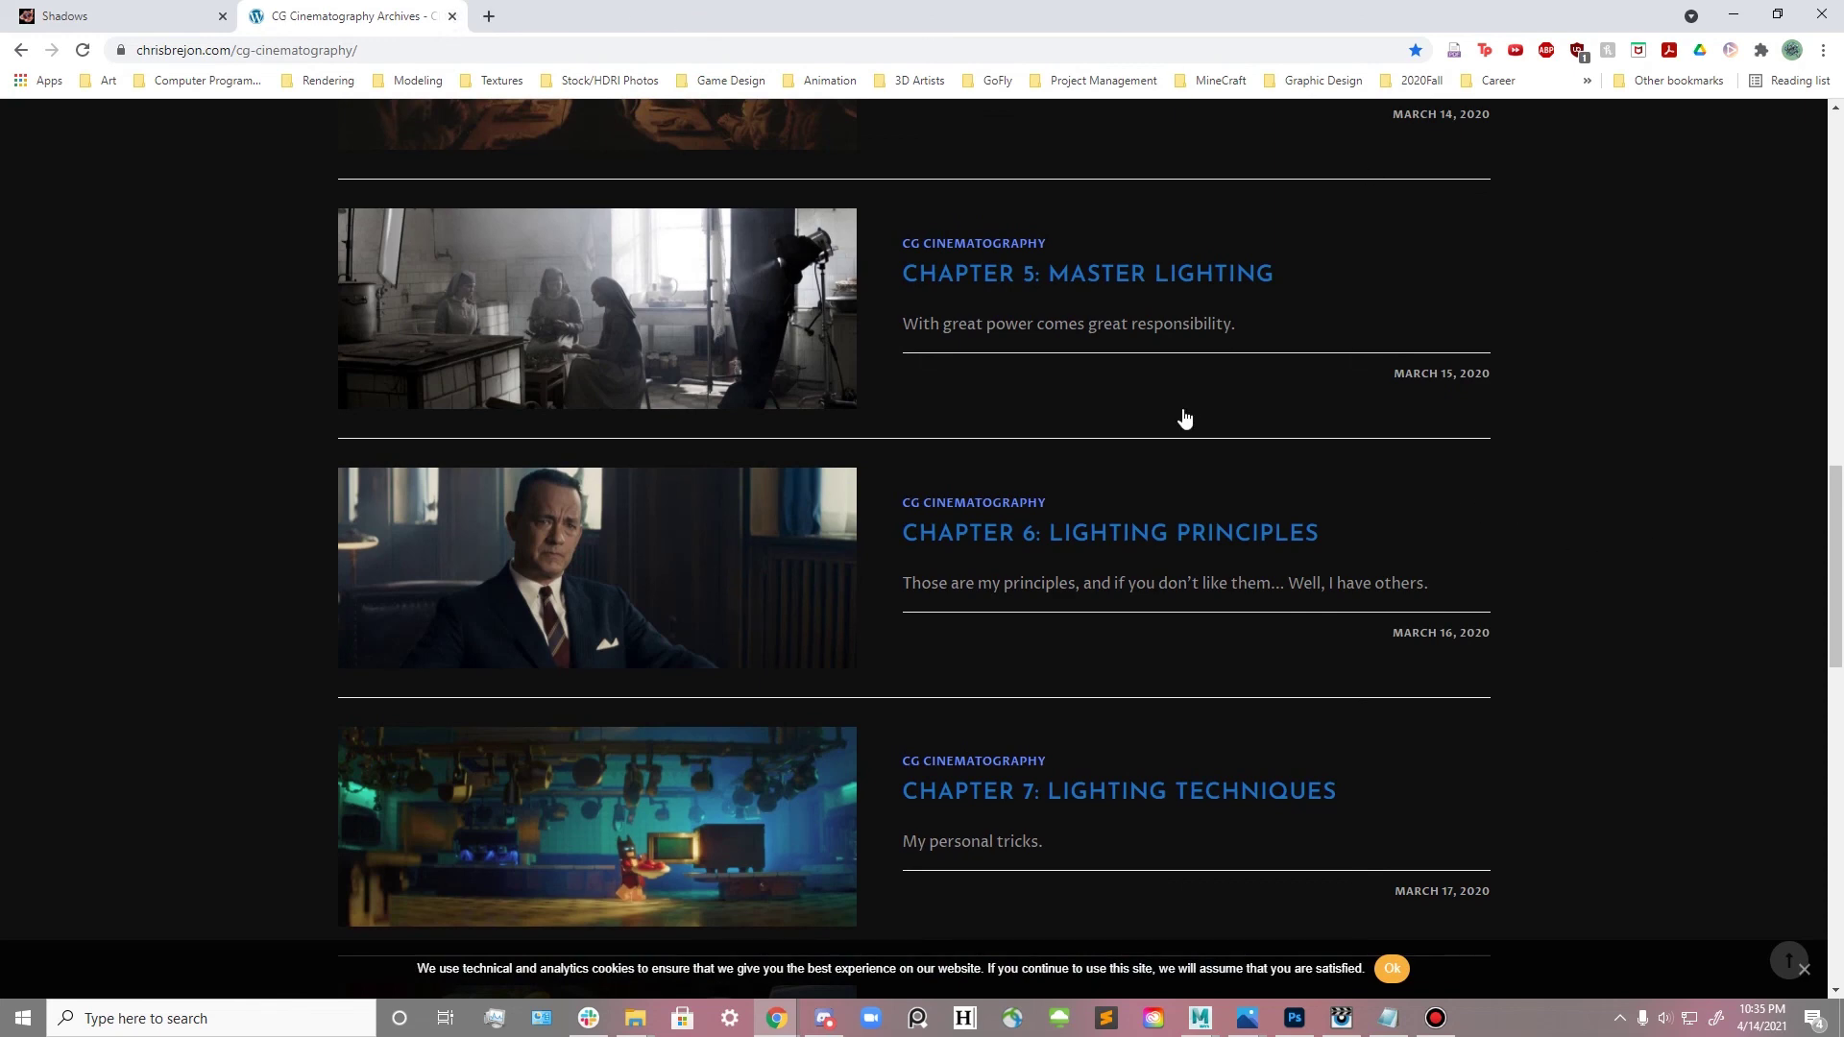
scroll(1158, 535, "up", 9)
scroll(1158, 547, "up", 3)
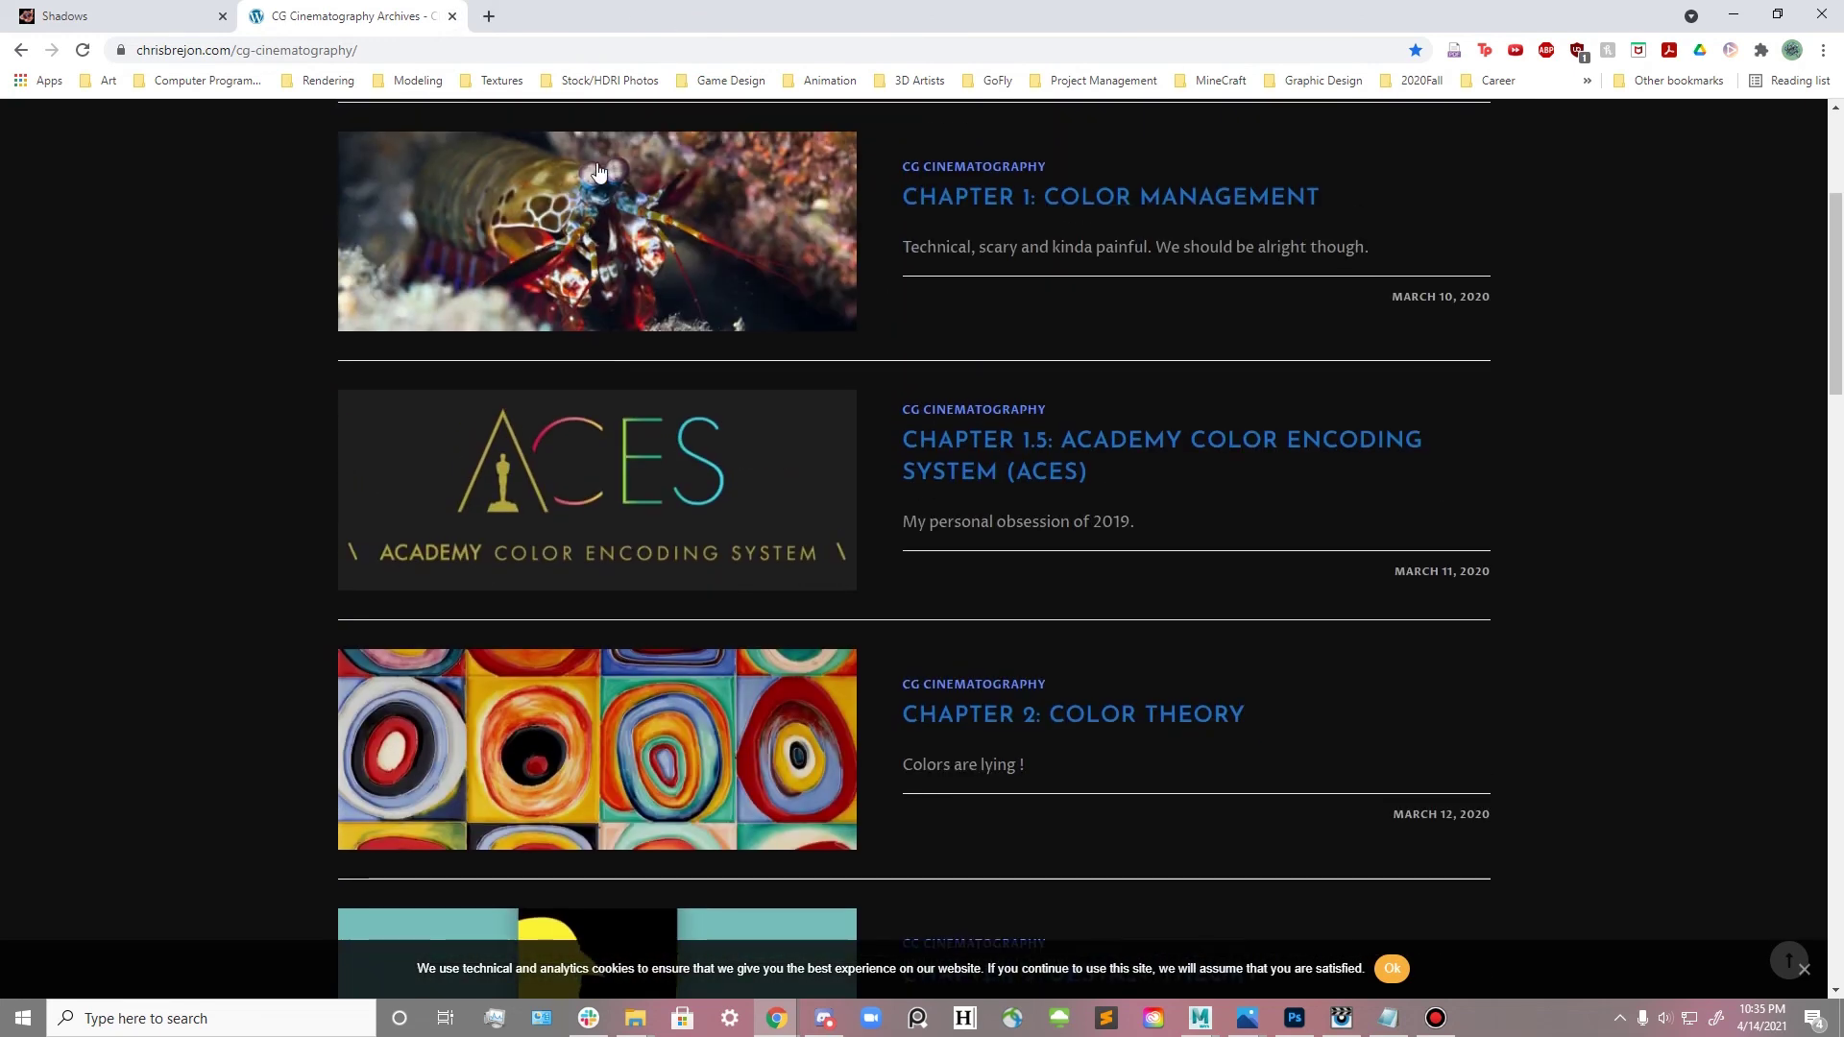